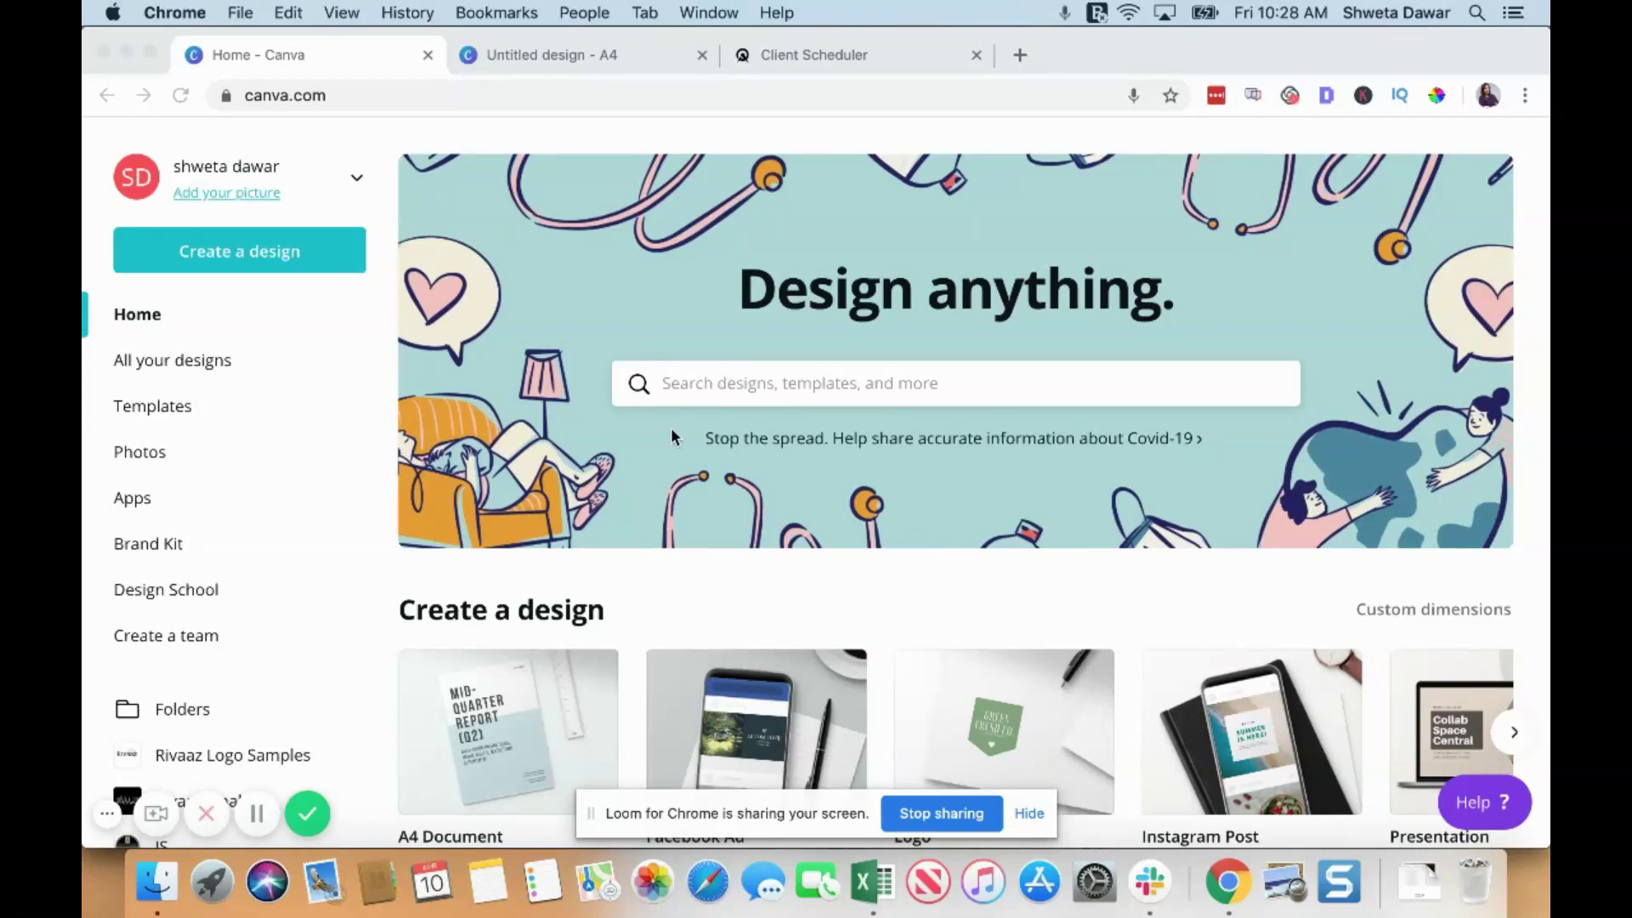
# Create a new blank Website design by searching 'website' under Create a design.
pyautogui.click(224, 257)
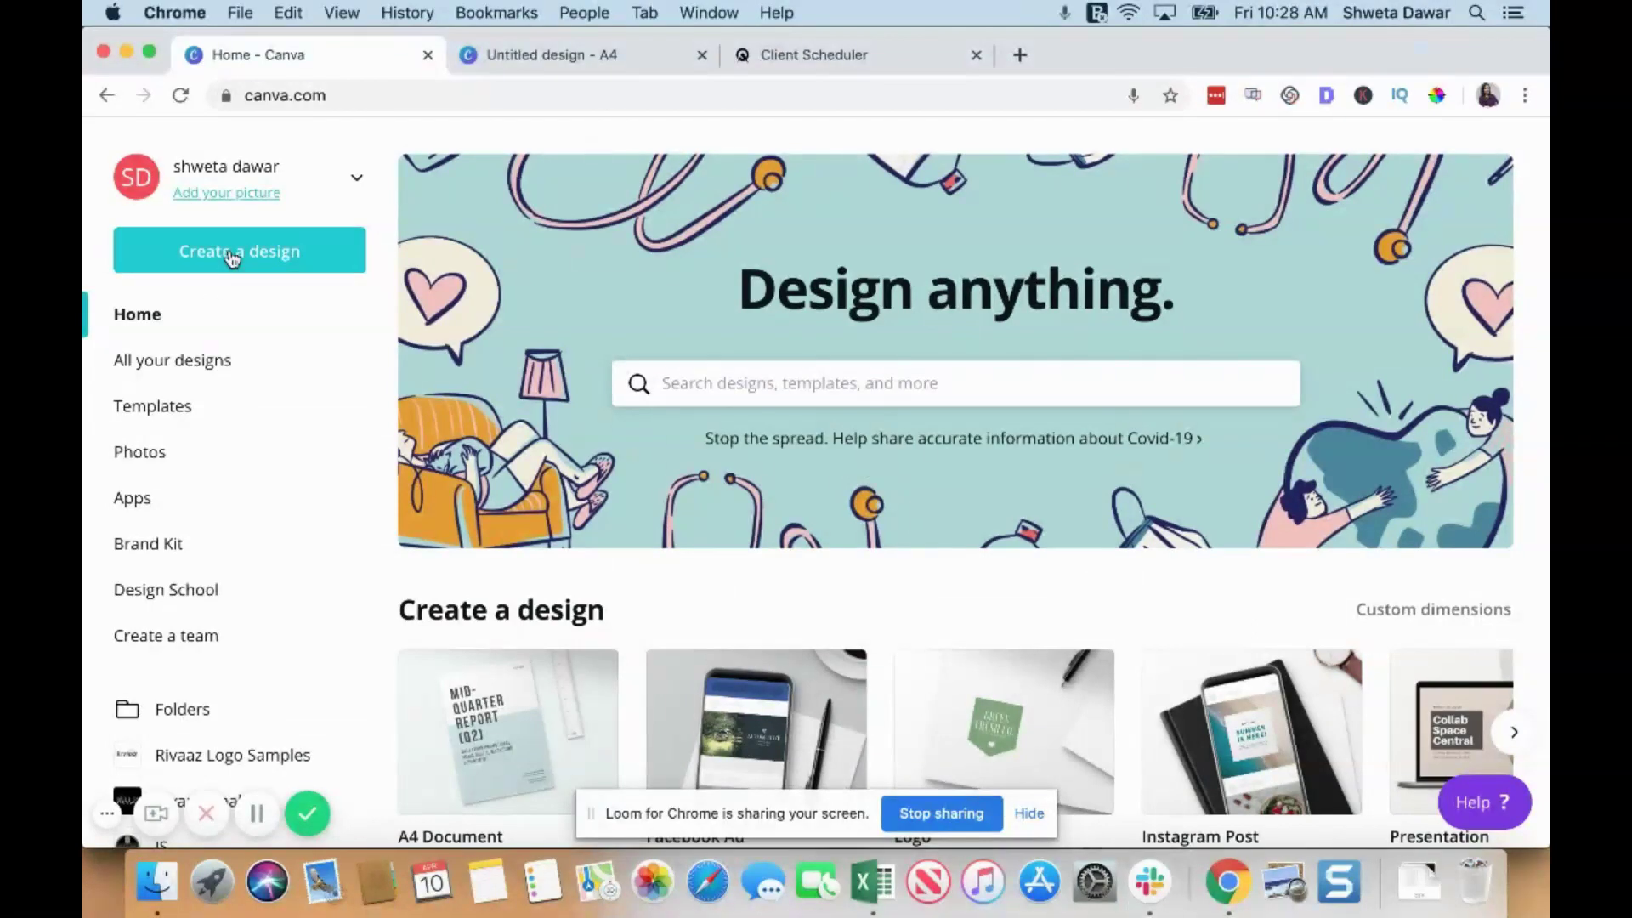
pyautogui.click(232, 257)
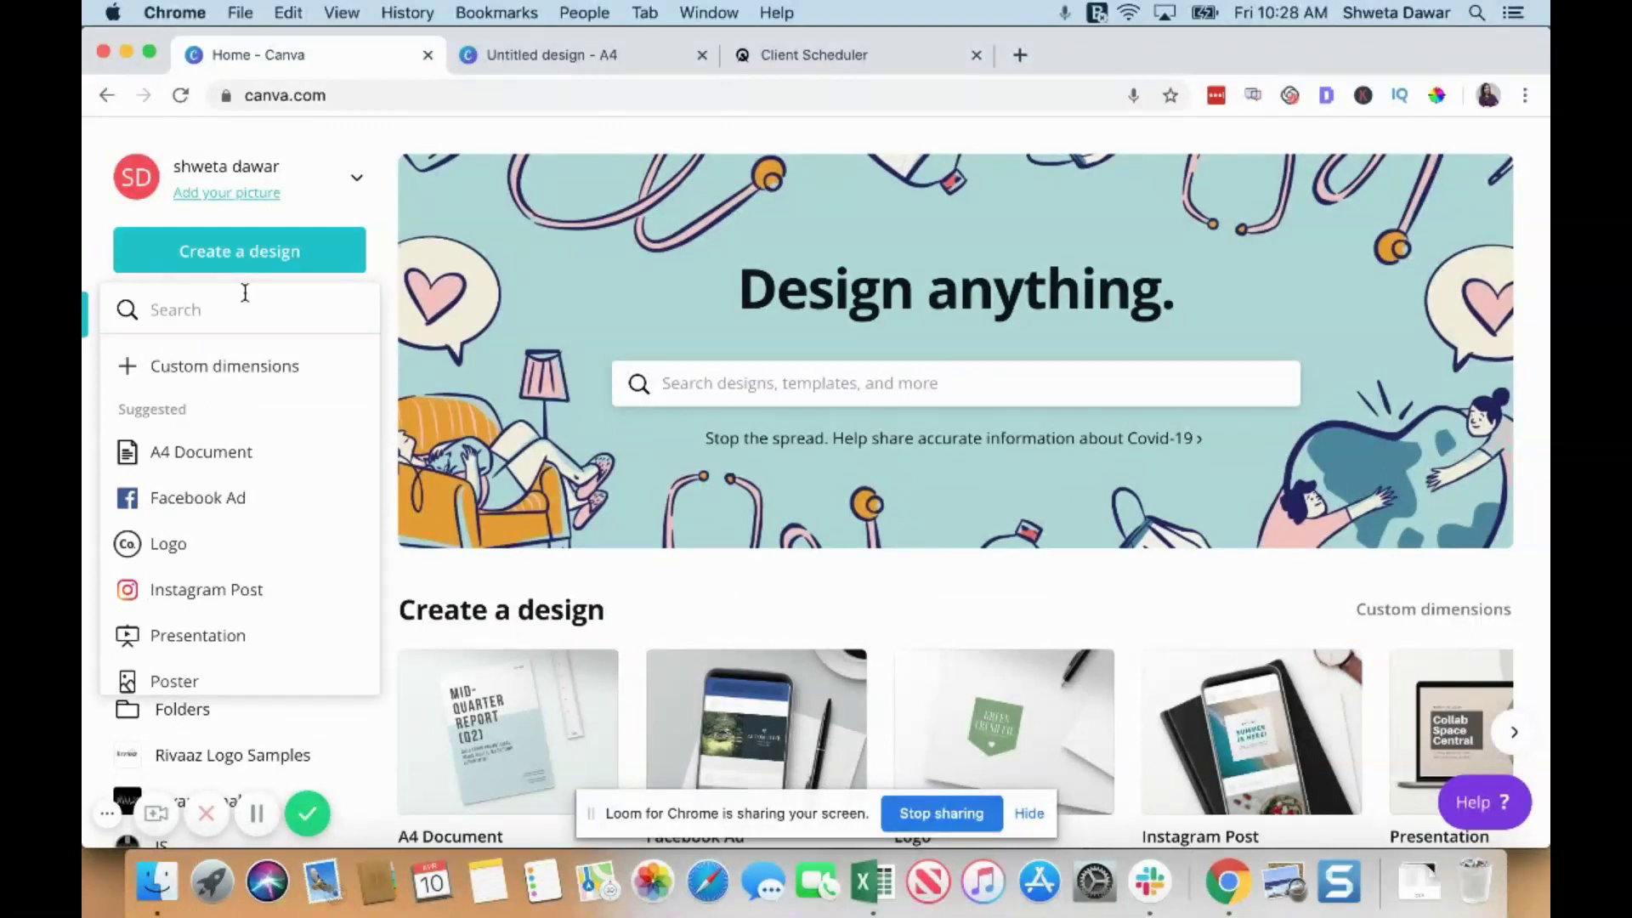
pyautogui.write('website')
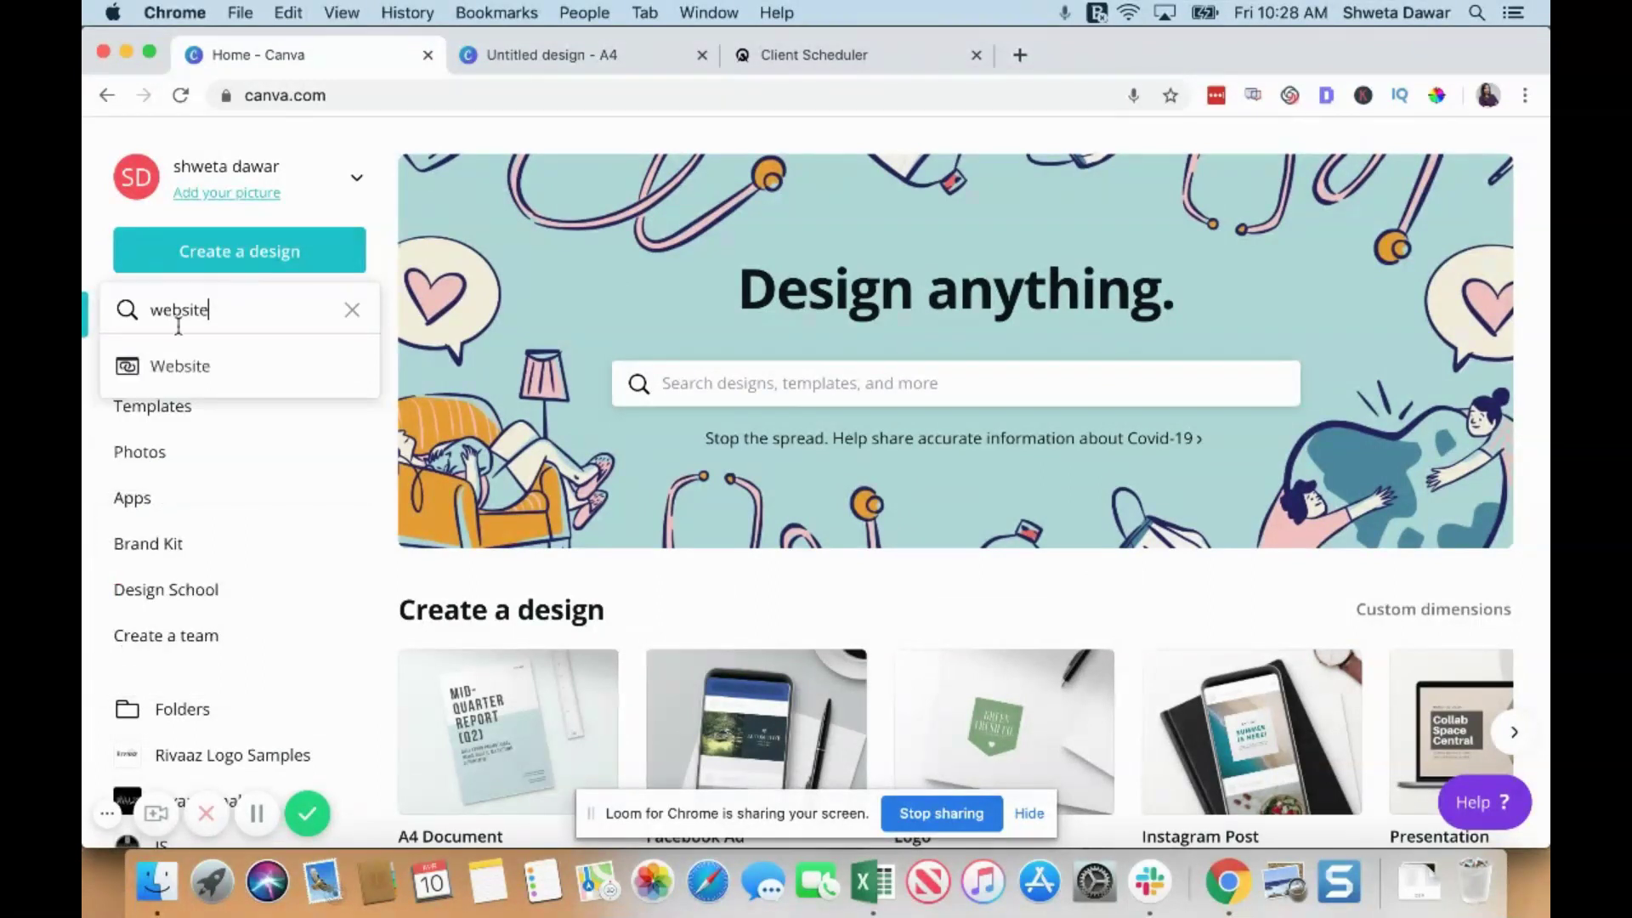
pyautogui.click(186, 371)
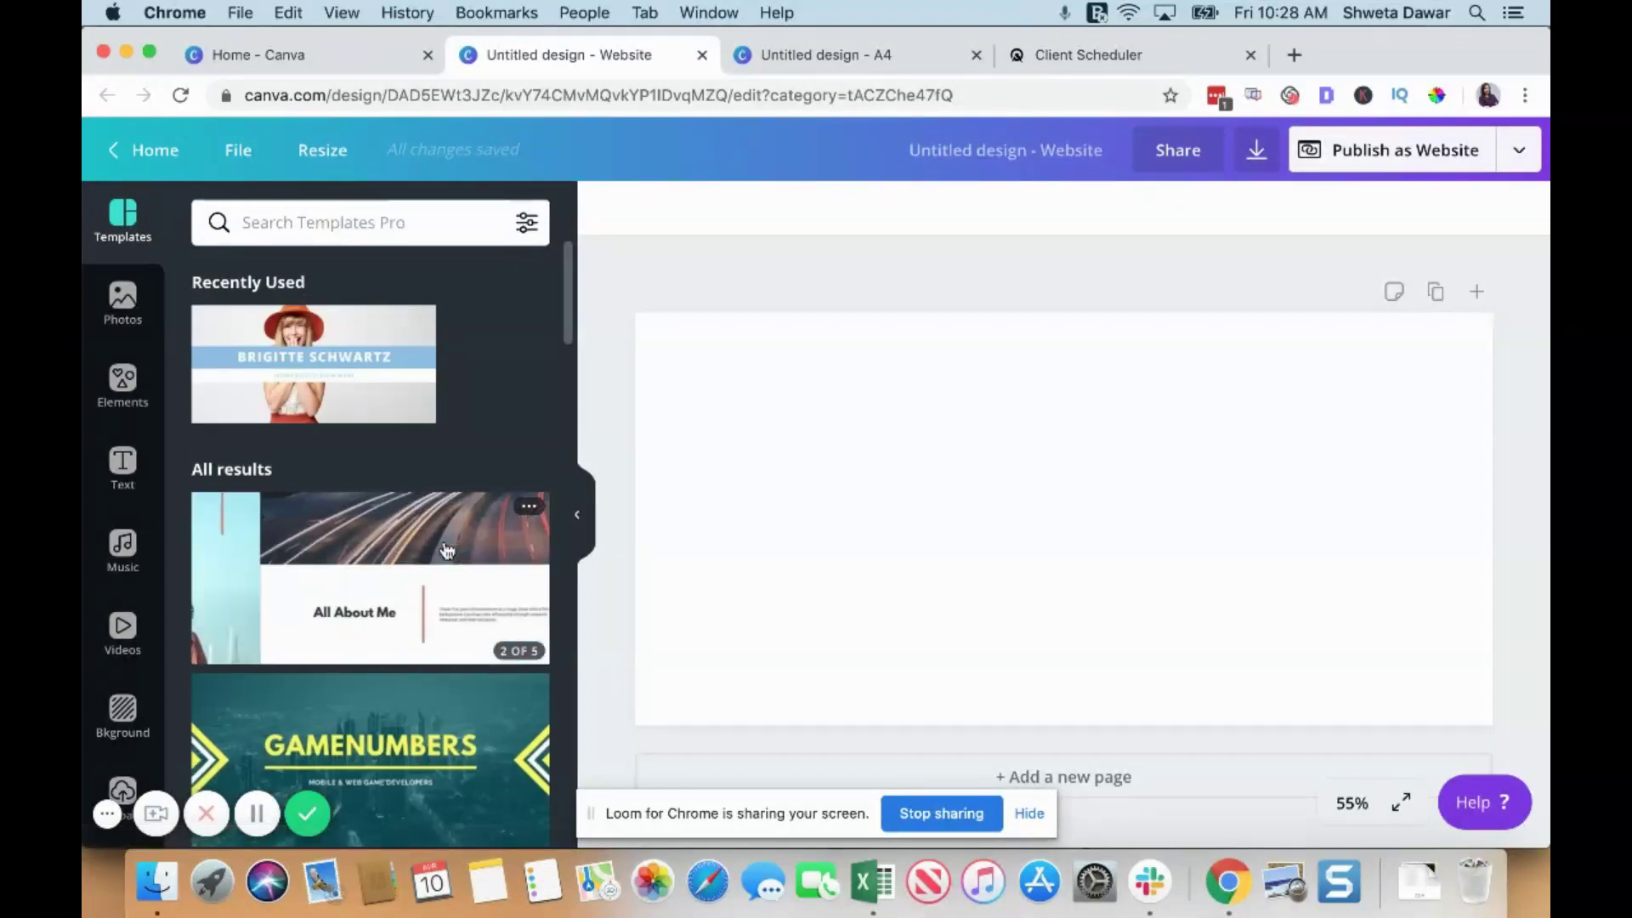
# Open the Fashion Blogger / Stylist Portfolio Website template from the Templates panel.
pyautogui.scroll(-5, 448, 551)
pyautogui.scroll(-12, 447, 551)
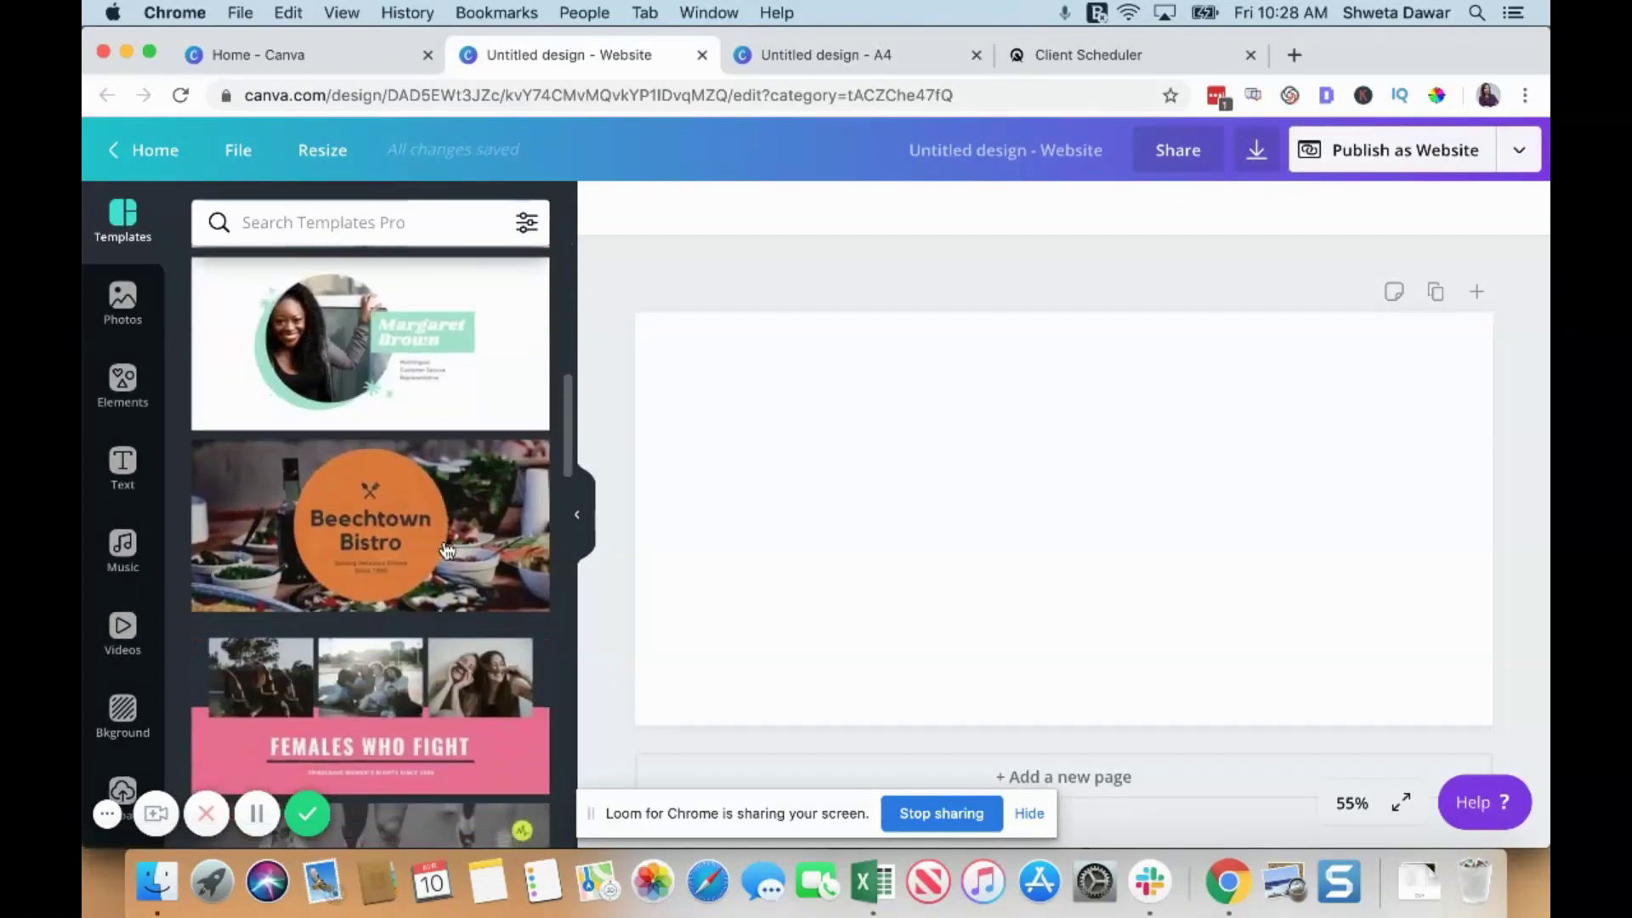
pyautogui.scroll(-15, 447, 551)
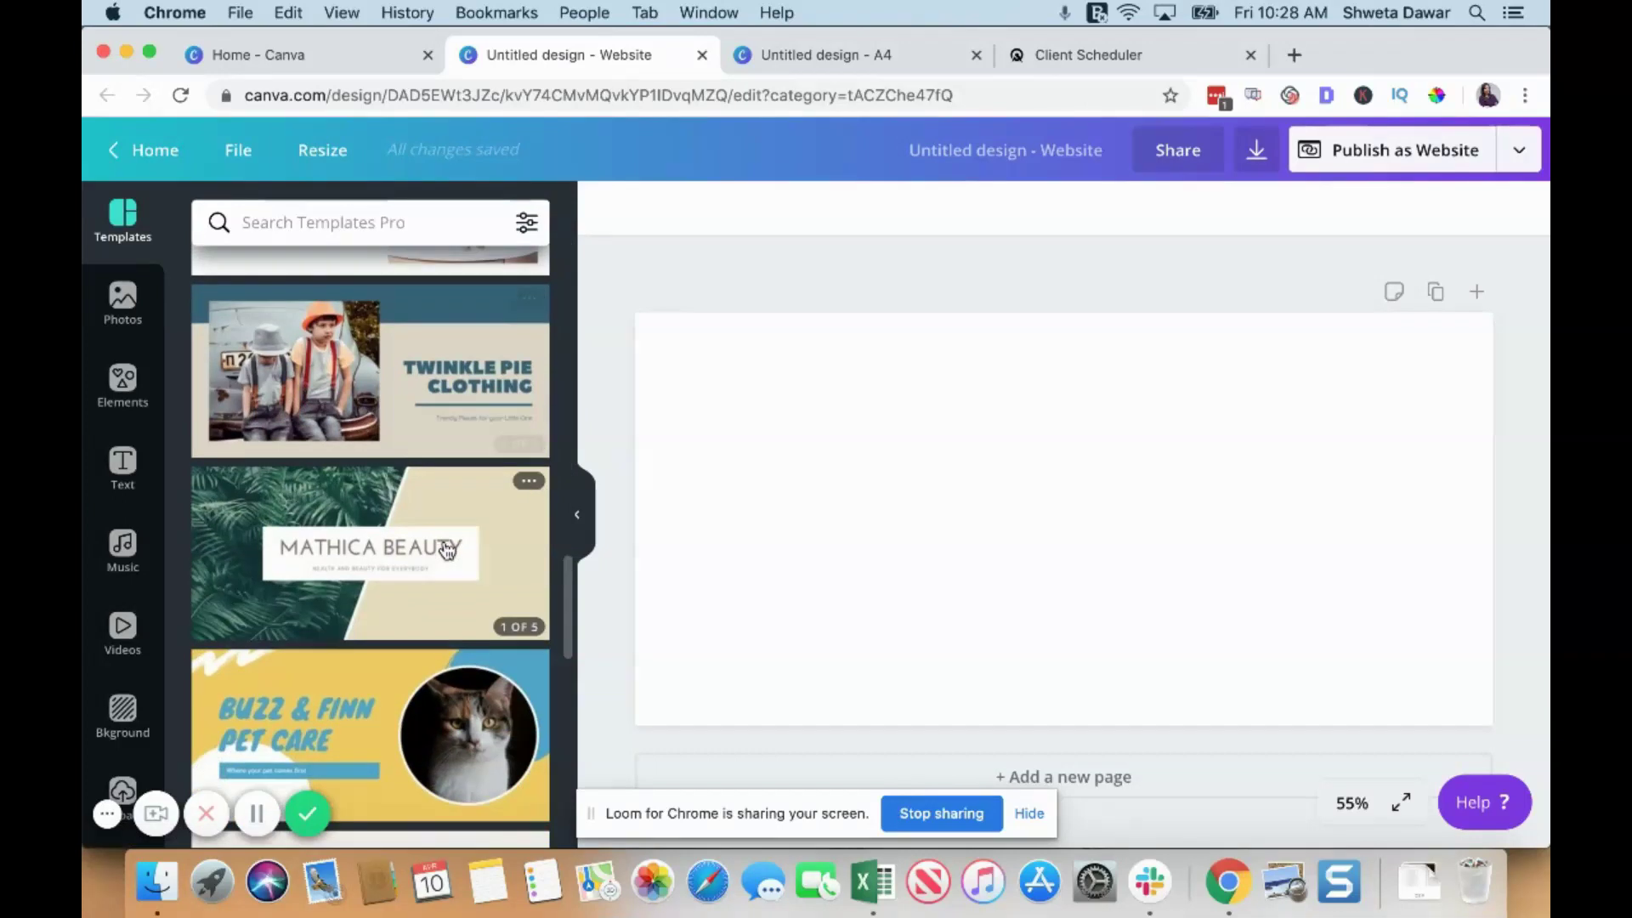
pyautogui.scroll(-15, 447, 550)
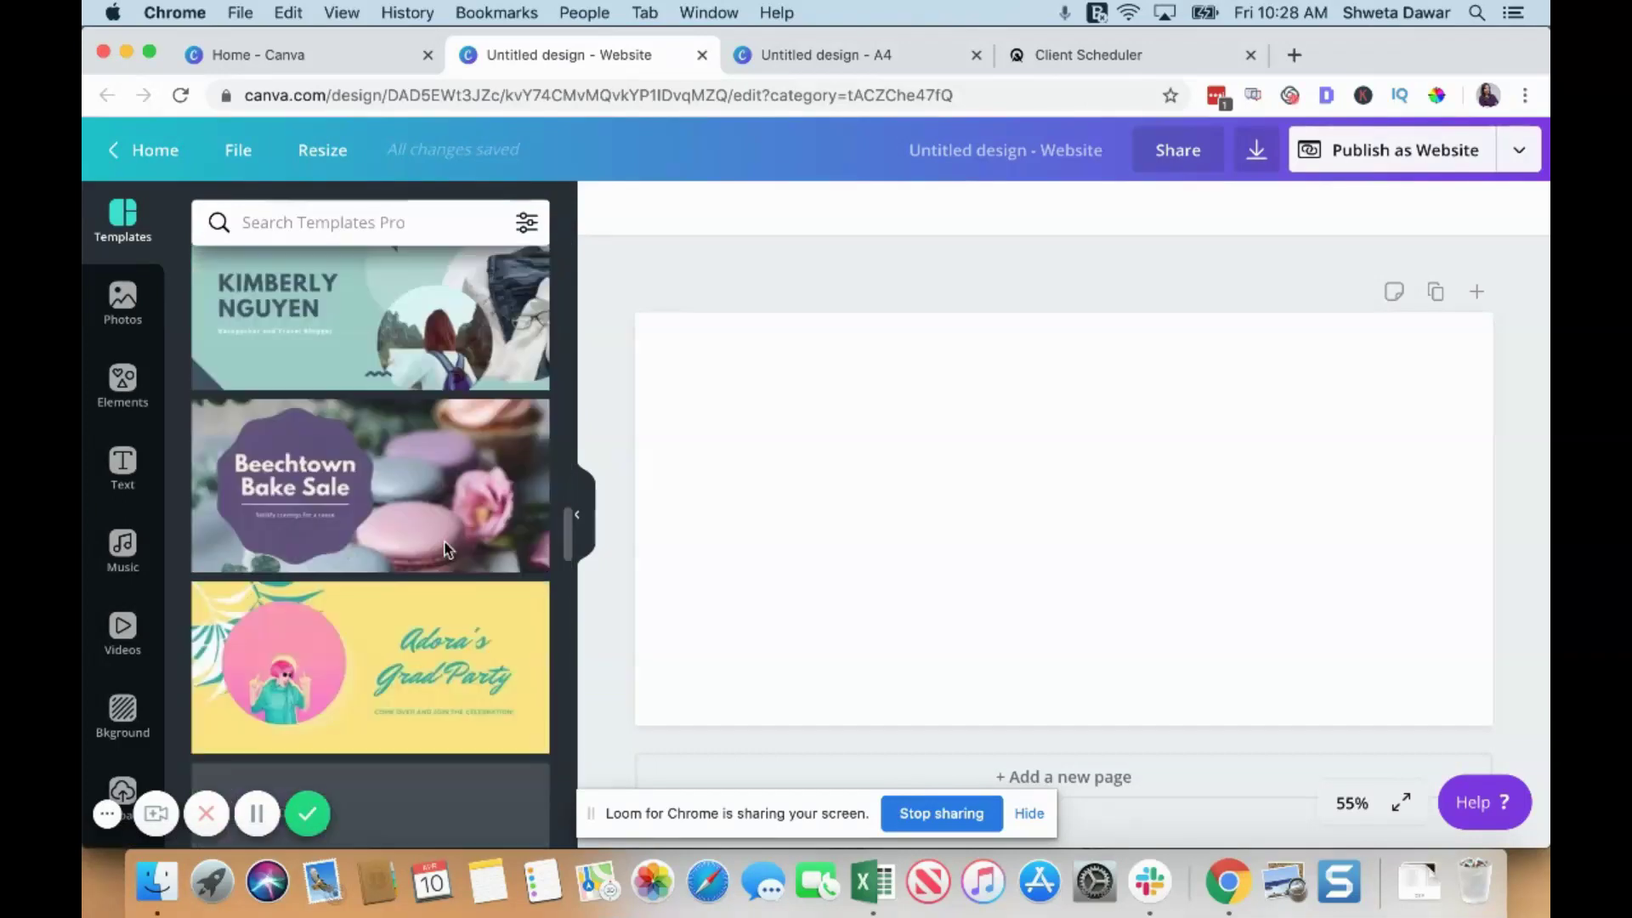
pyautogui.scroll(-15, 447, 551)
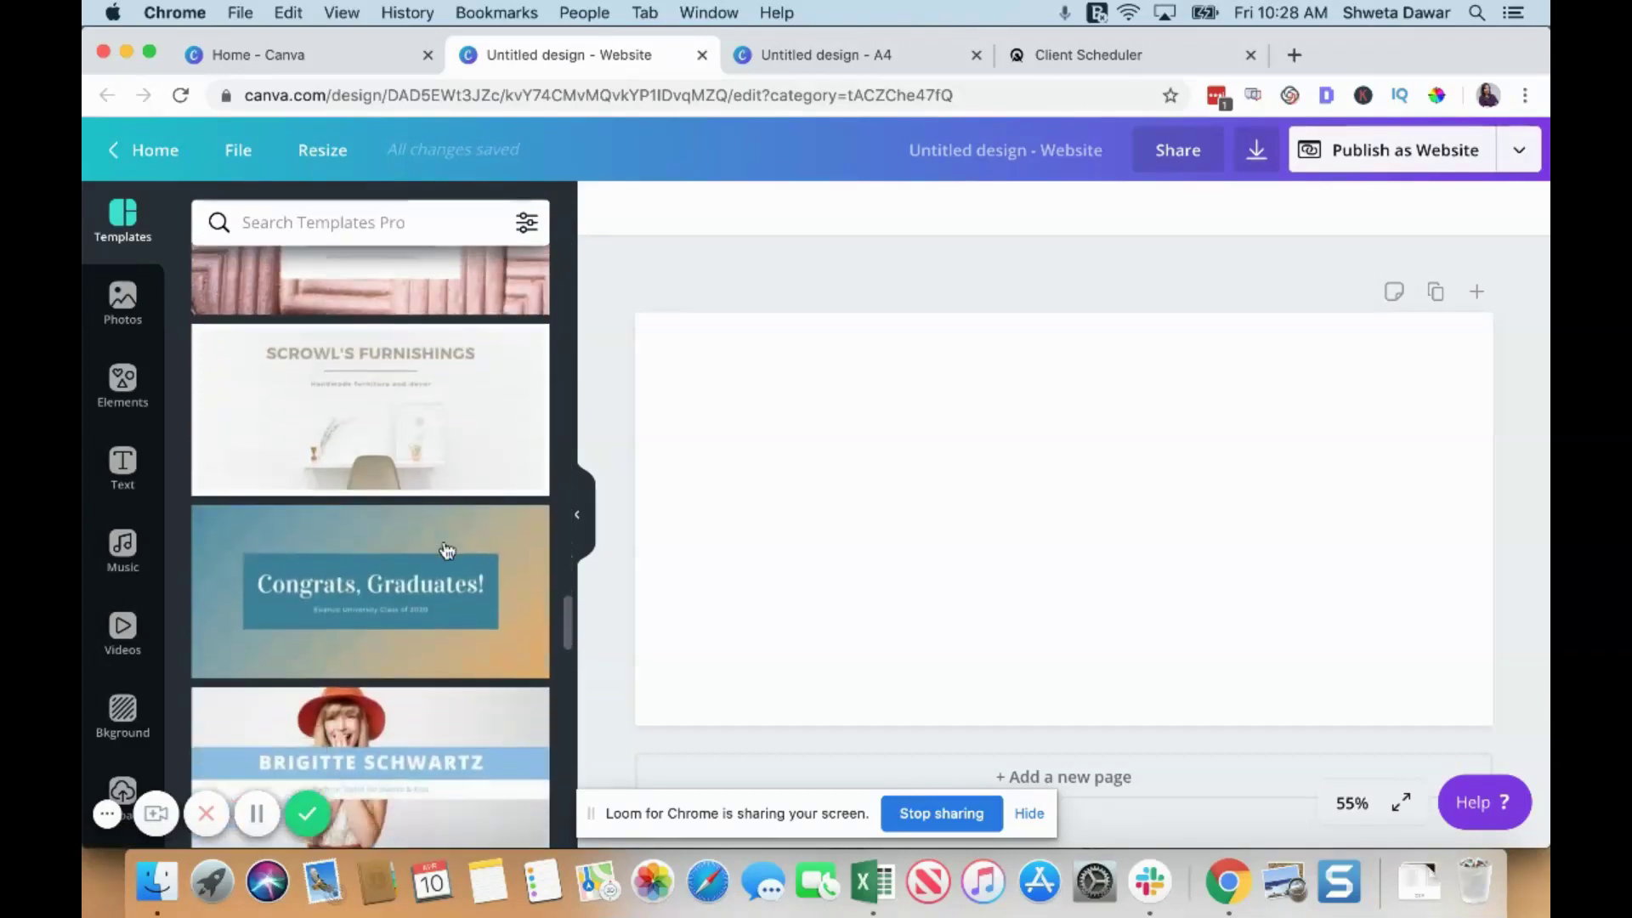
pyautogui.scroll(-15, 447, 551)
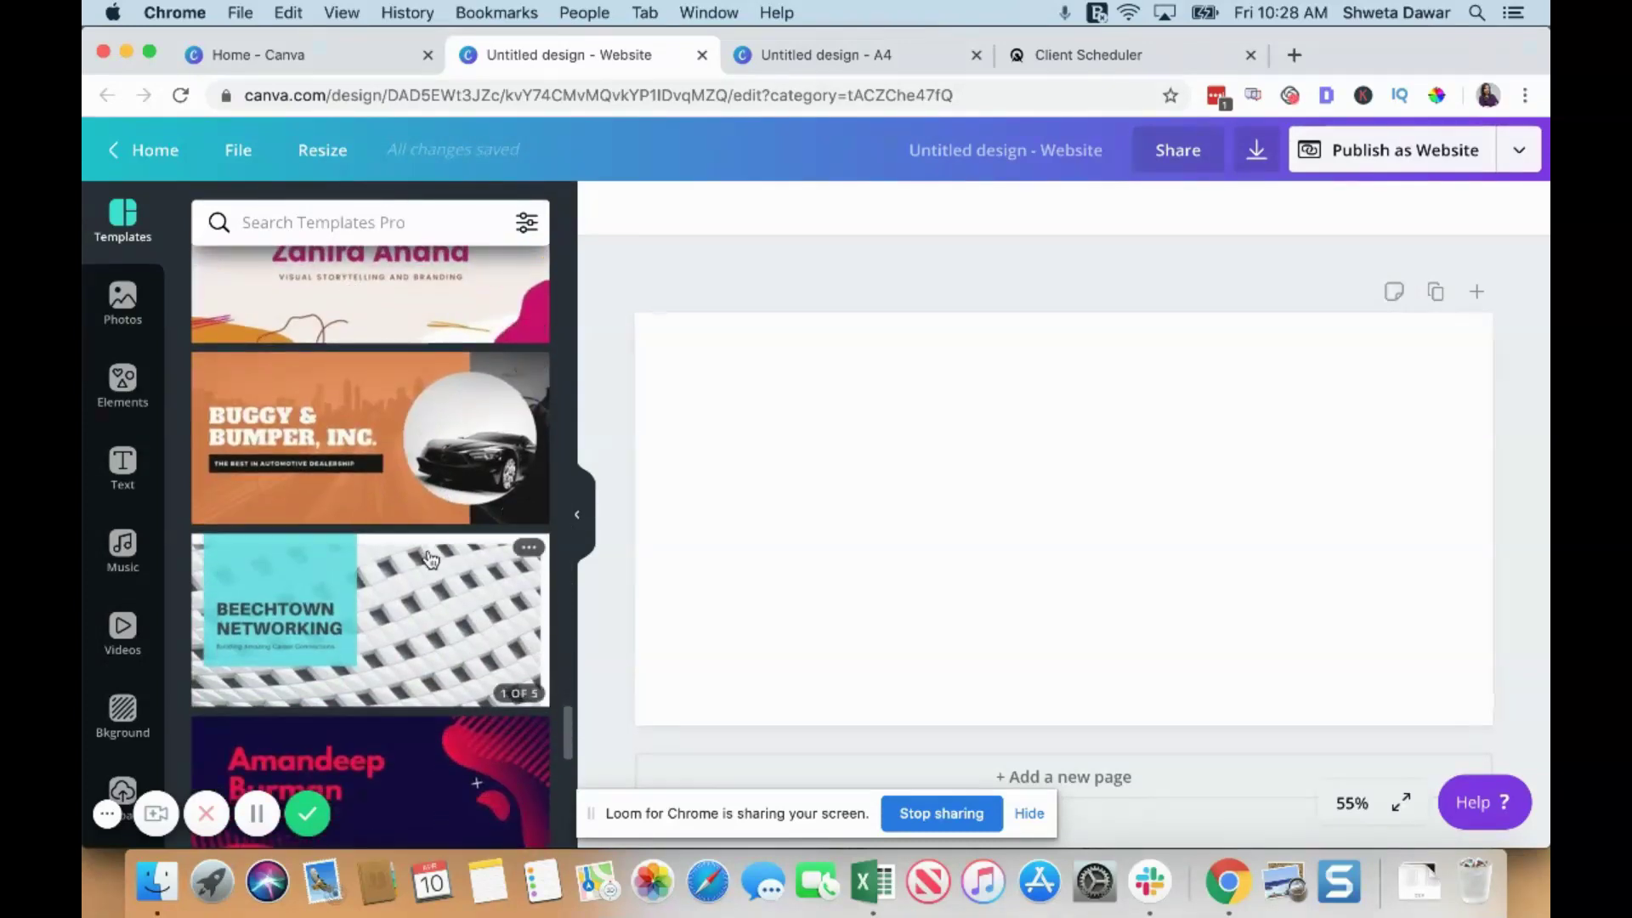
pyautogui.scroll(-10, 431, 560)
pyautogui.scroll(-5, 431, 560)
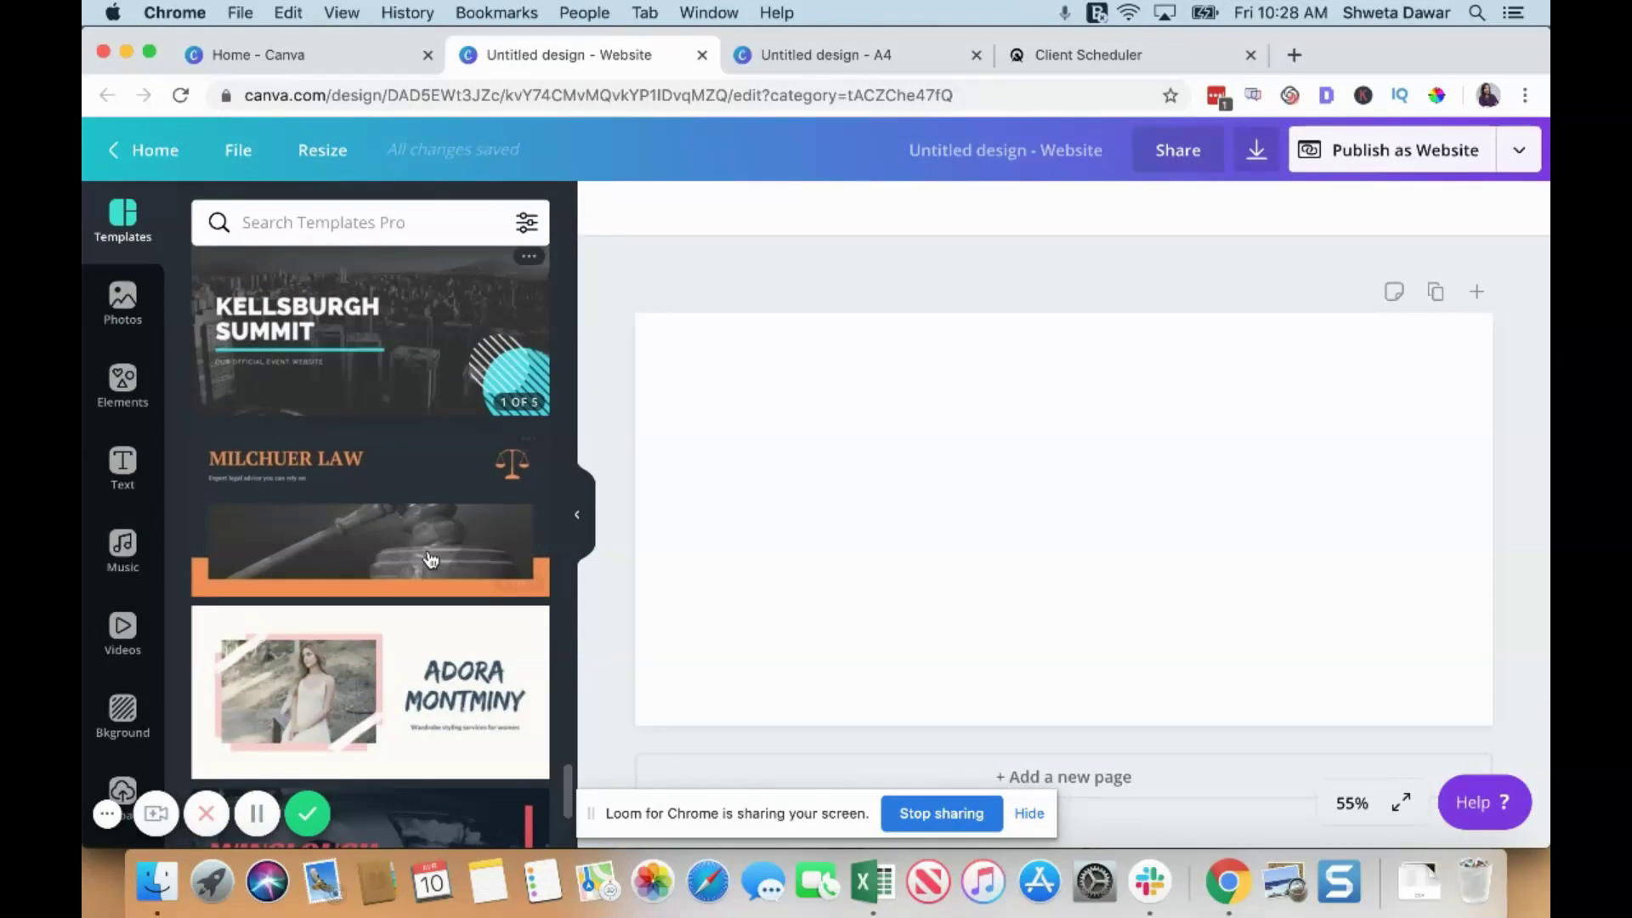
pyautogui.click(367, 553)
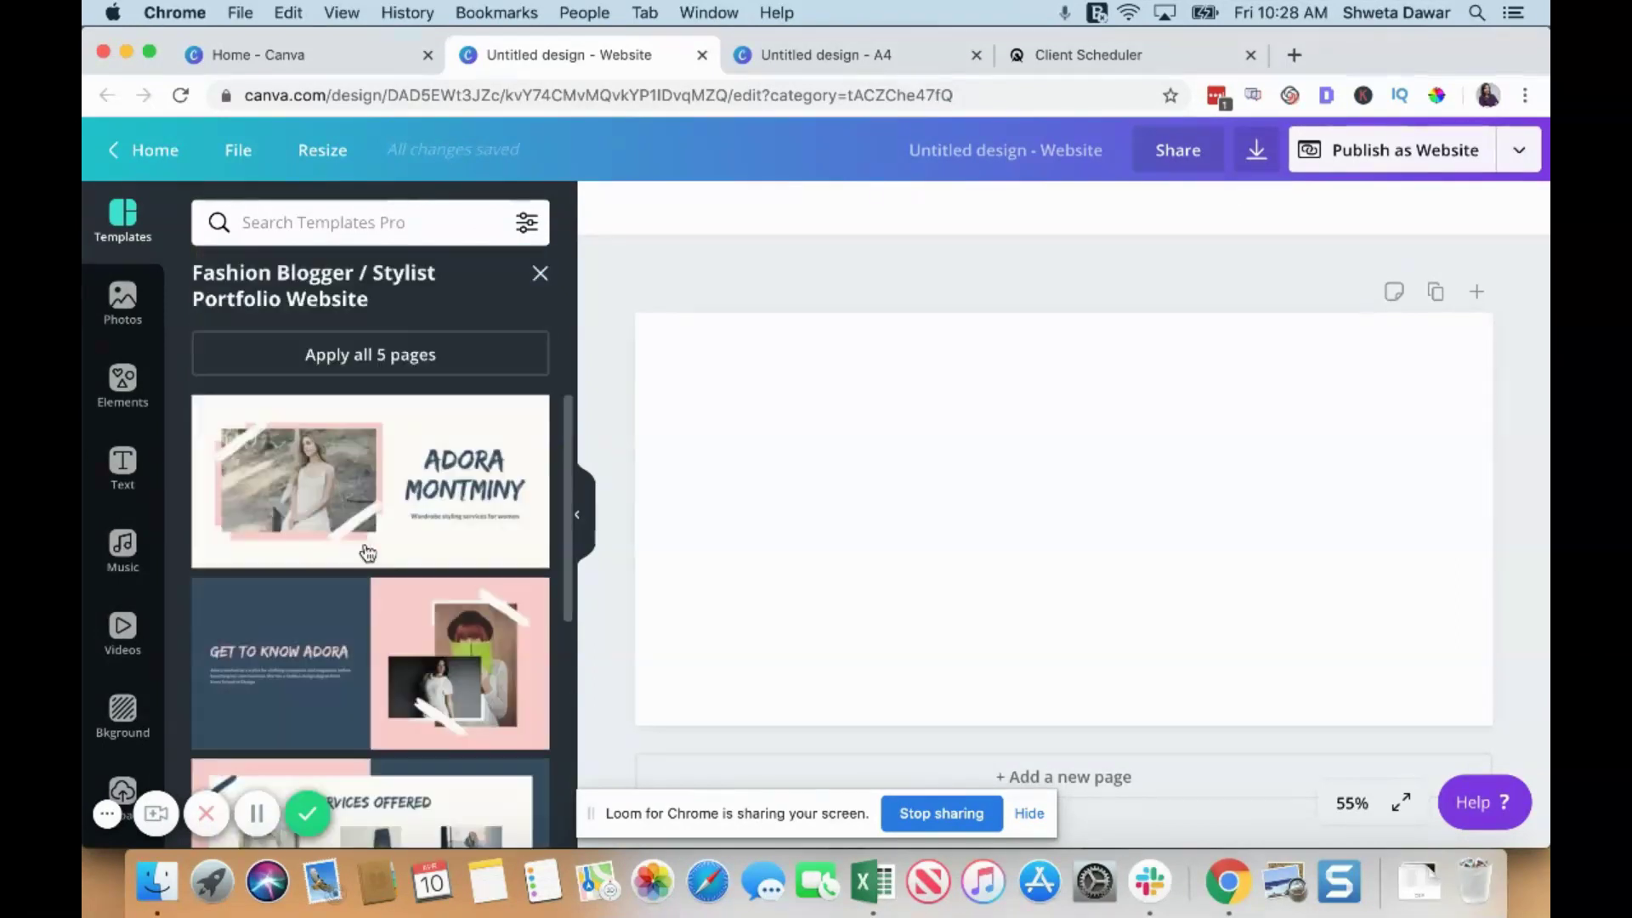
pyautogui.scroll(-5, 425, 582)
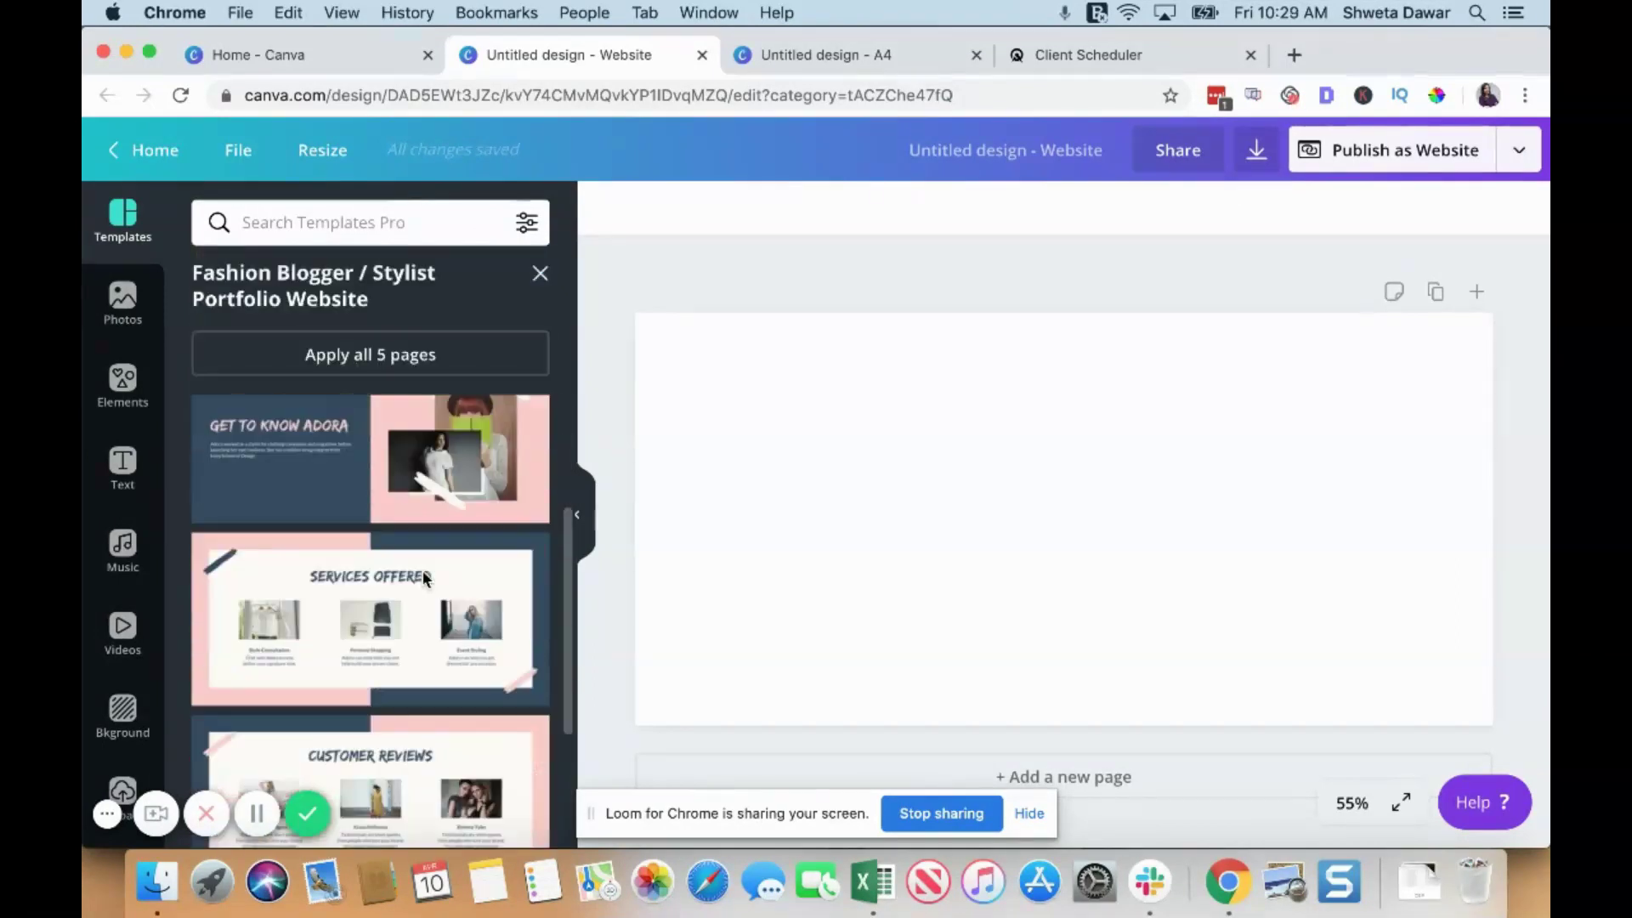
pyautogui.scroll(-3, 425, 581)
pyautogui.scroll(10, 425, 582)
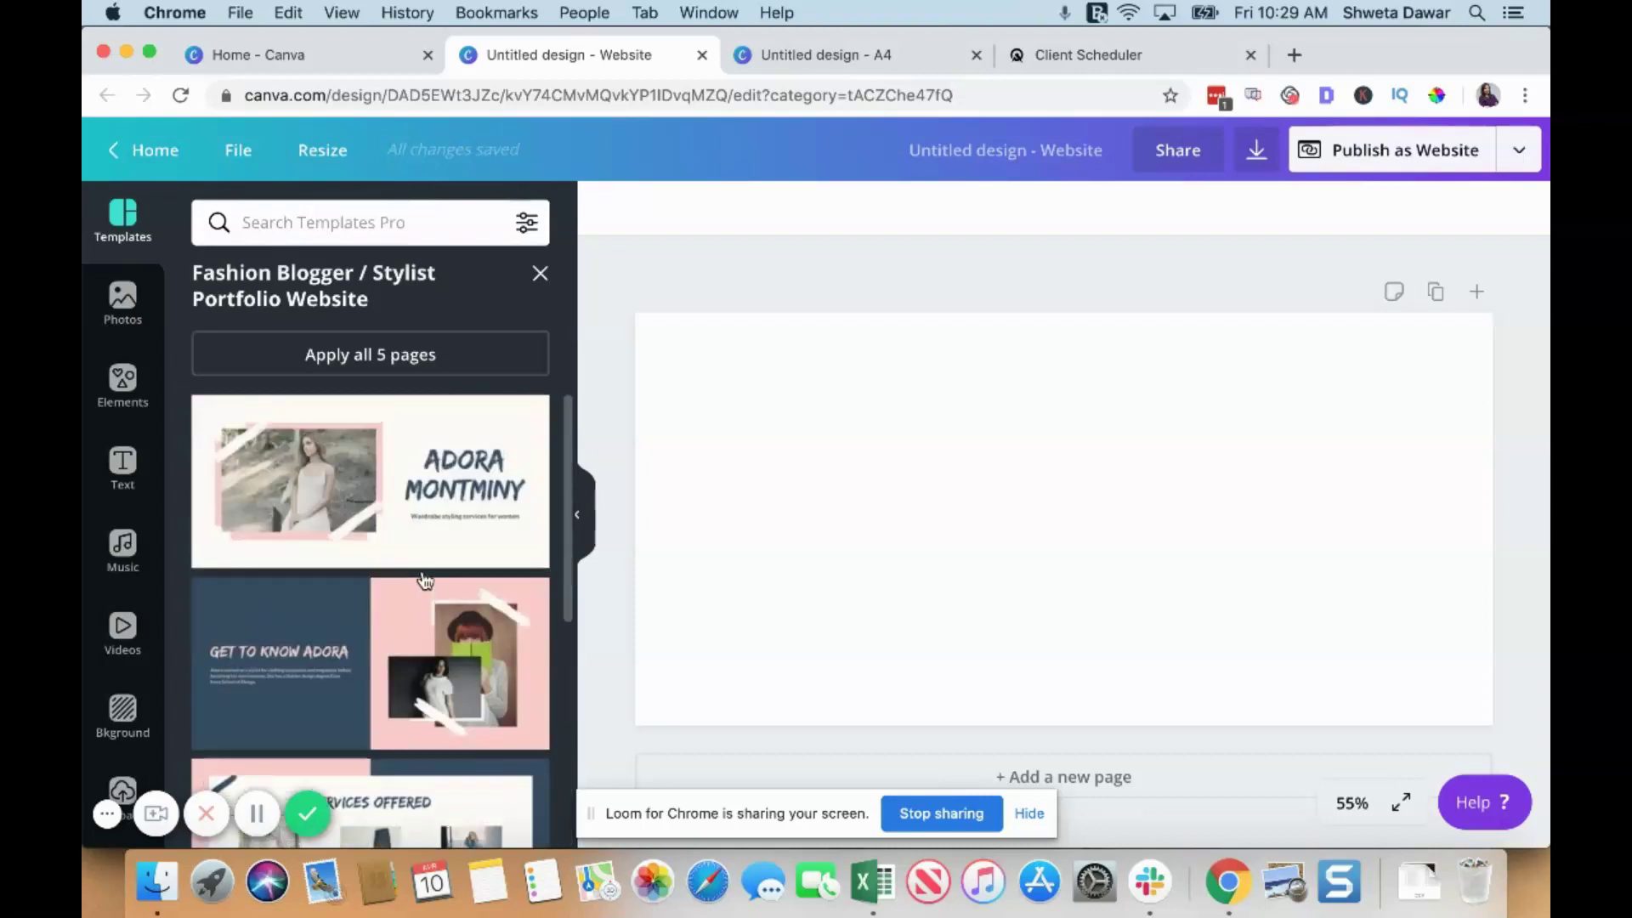
# Apply all five template pages and replace the page 1 heading with the owner's full name.
pyautogui.click(387, 355)
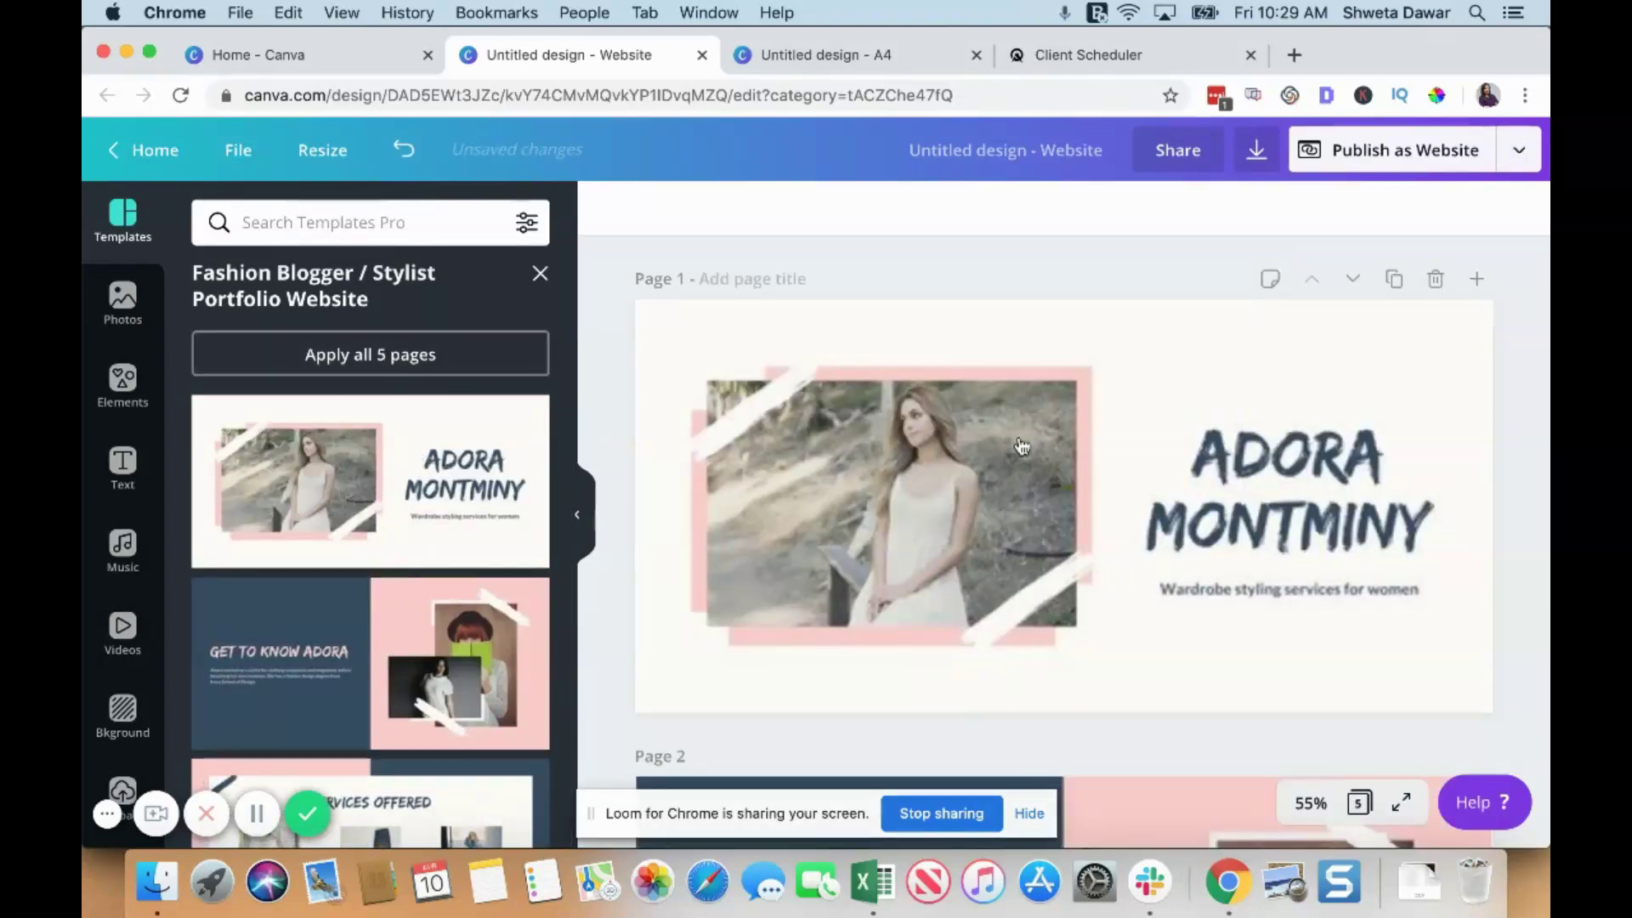
pyautogui.click(1105, 451)
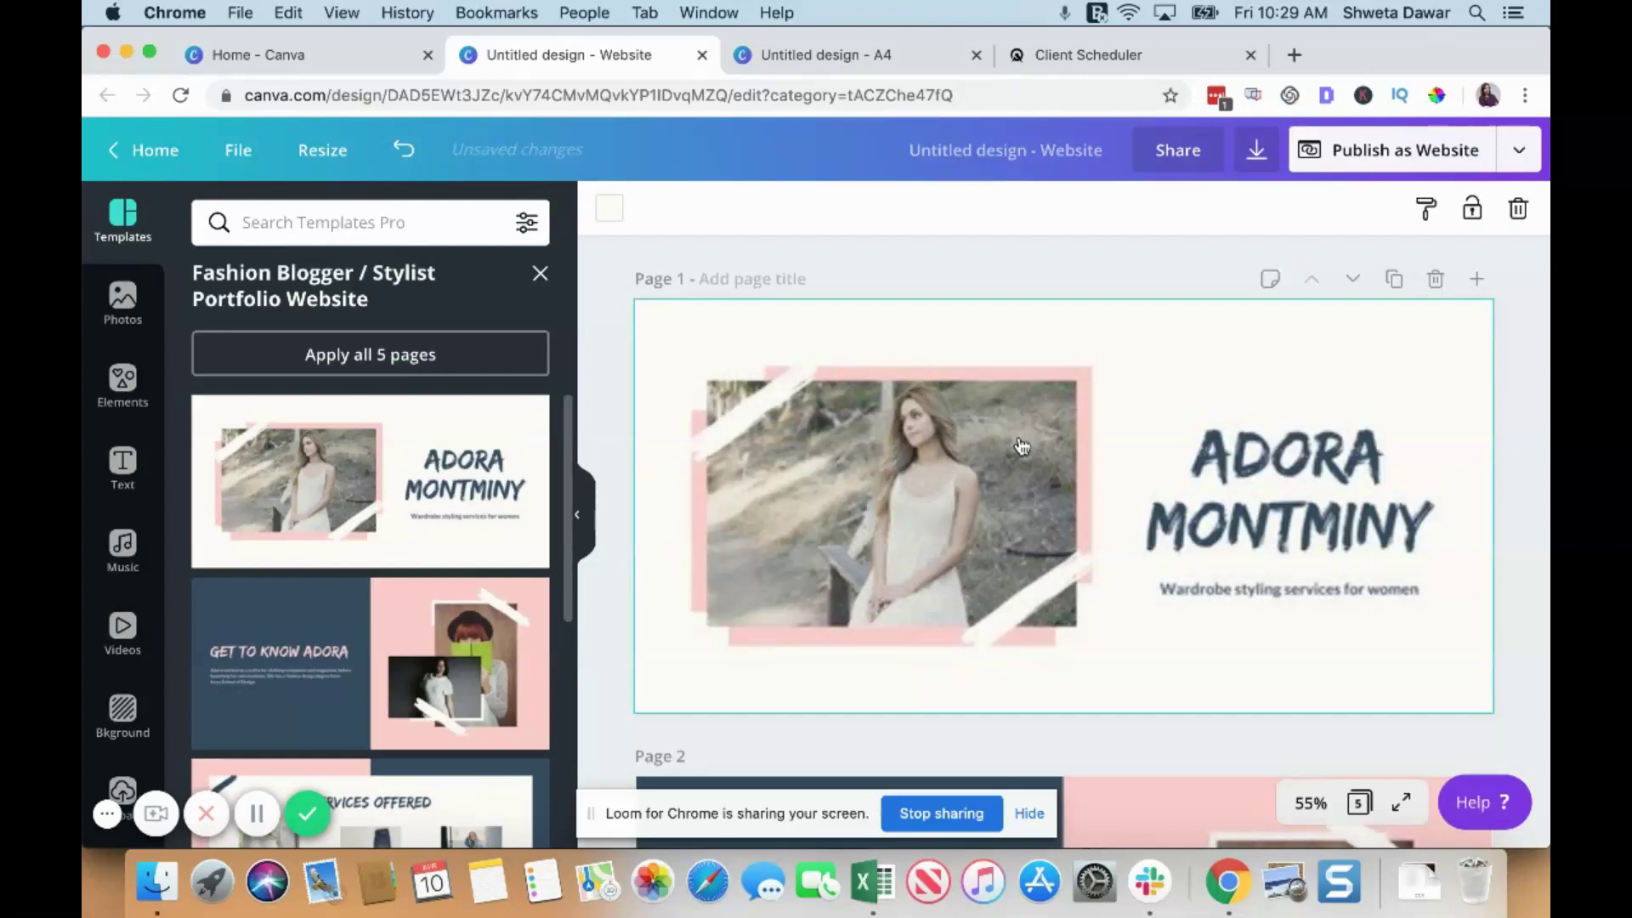
pyautogui.click(1241, 463)
pyautogui.click(1226, 457)
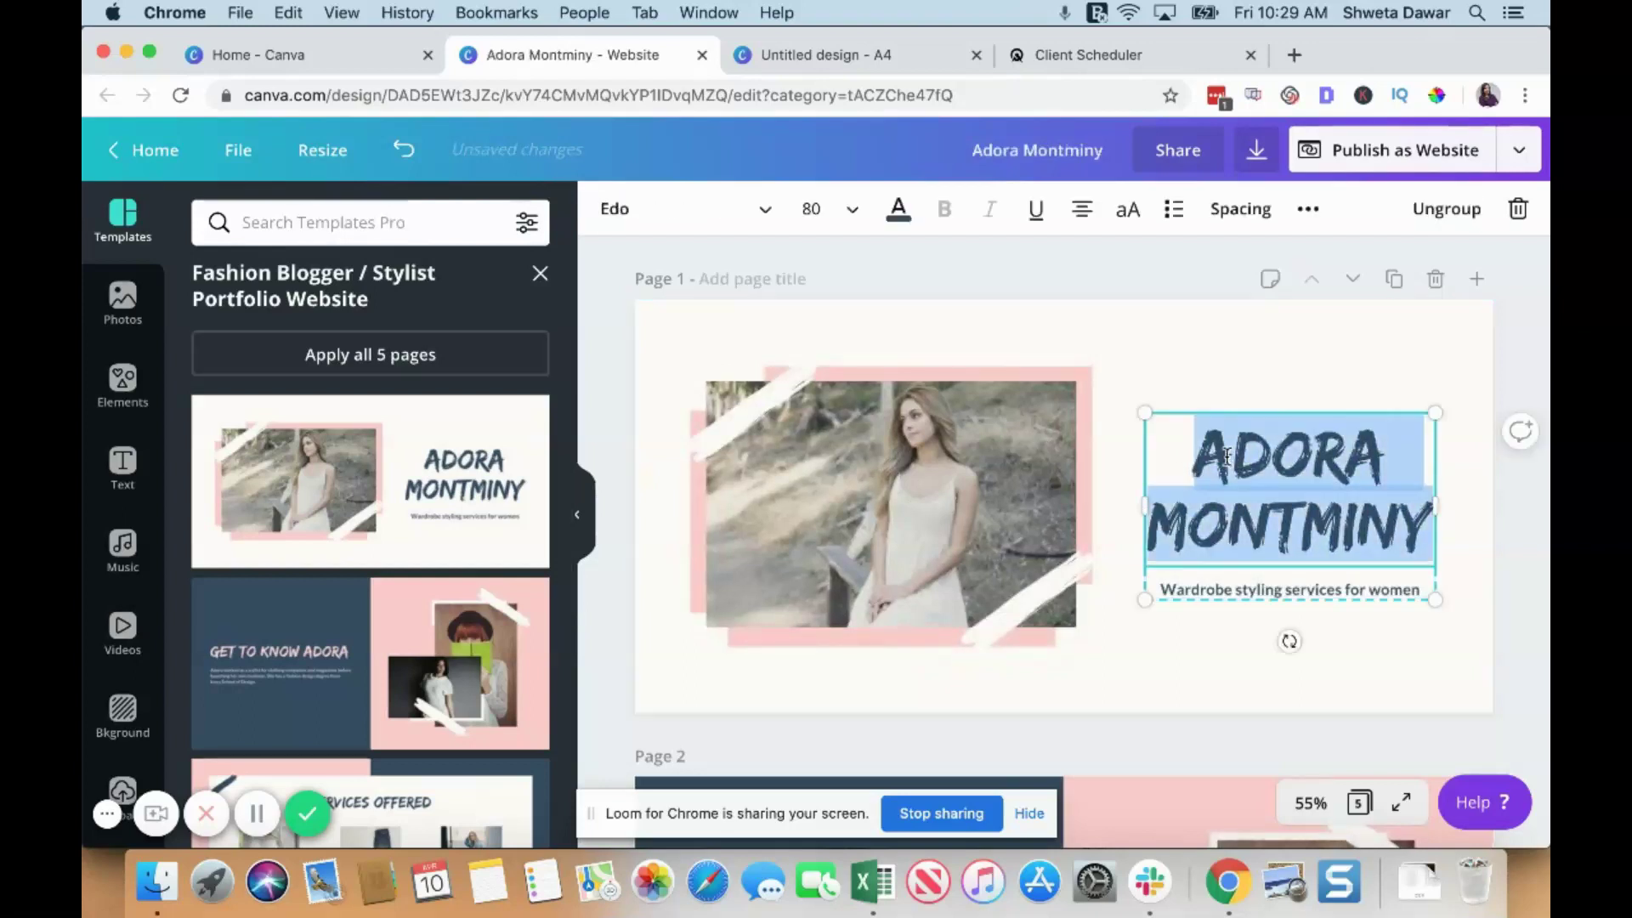
pyautogui.write('SHWET')
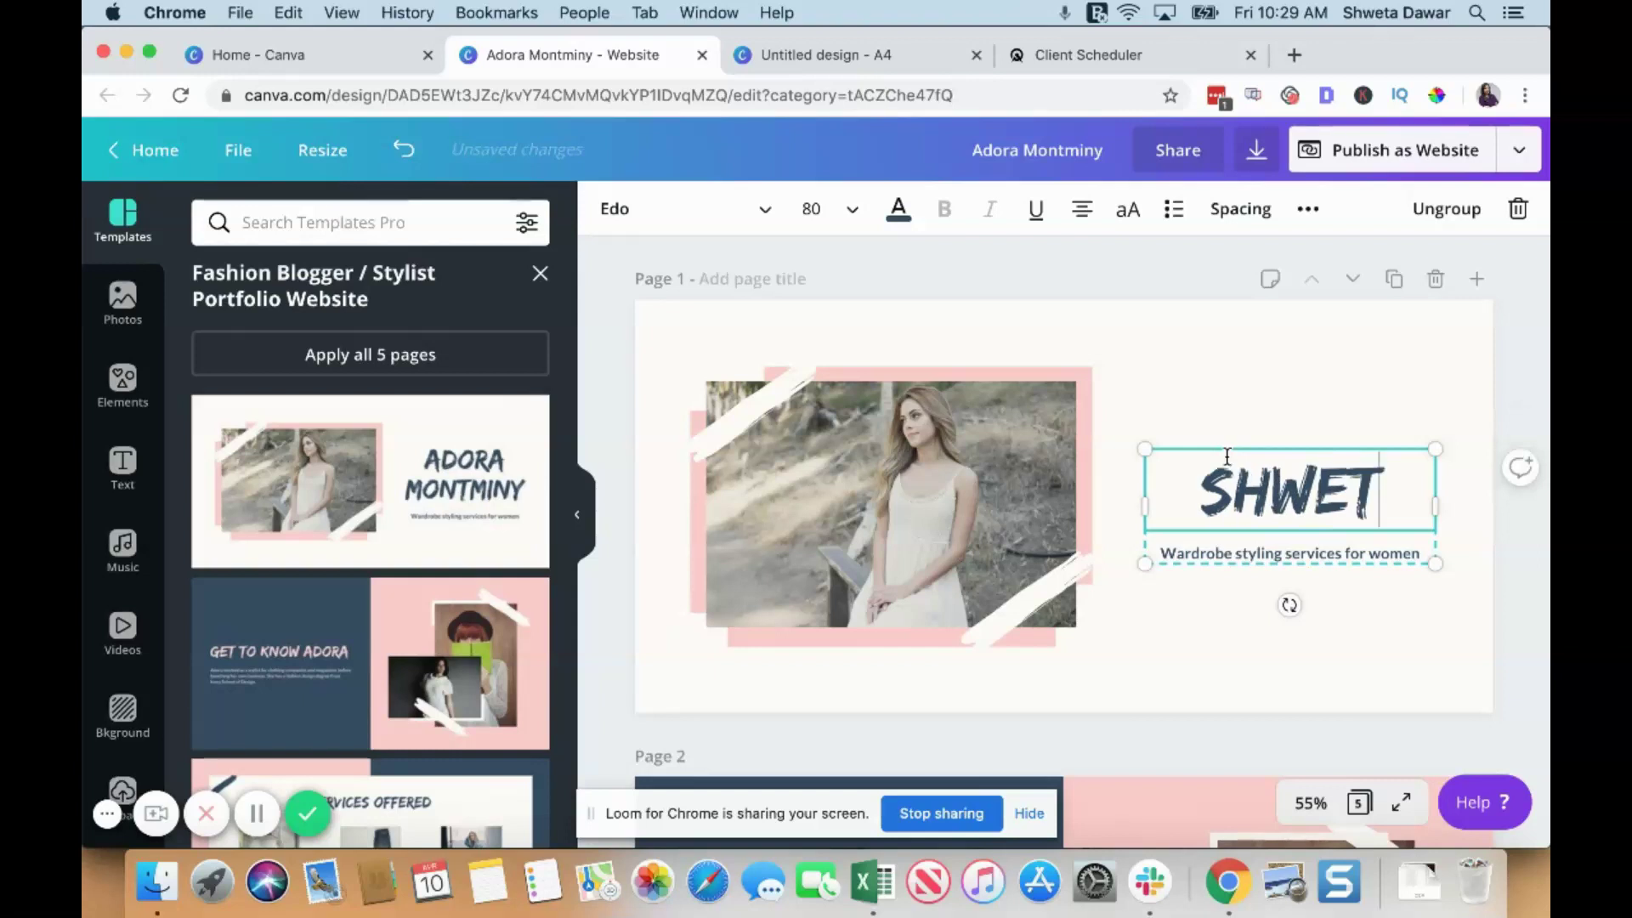
pyautogui.write('A DAWAR')
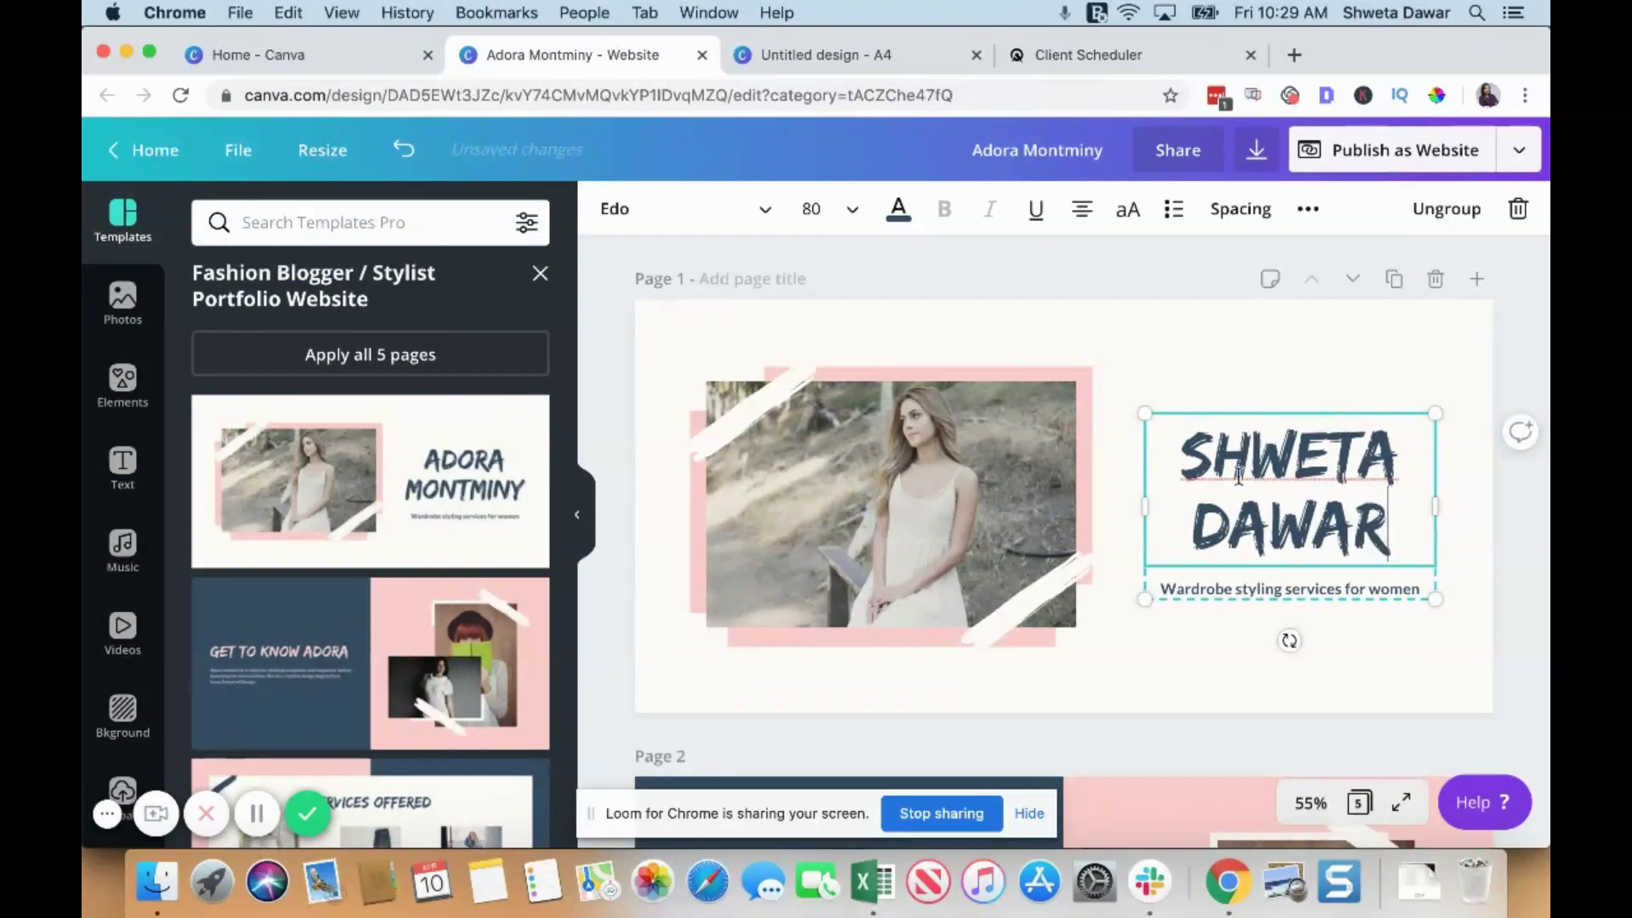
# Change the subtitle to 'Marketing Tech Expert + Educator' and select the page 1 photo.
pyautogui.click(1287, 585)
pyautogui.click(1287, 584)
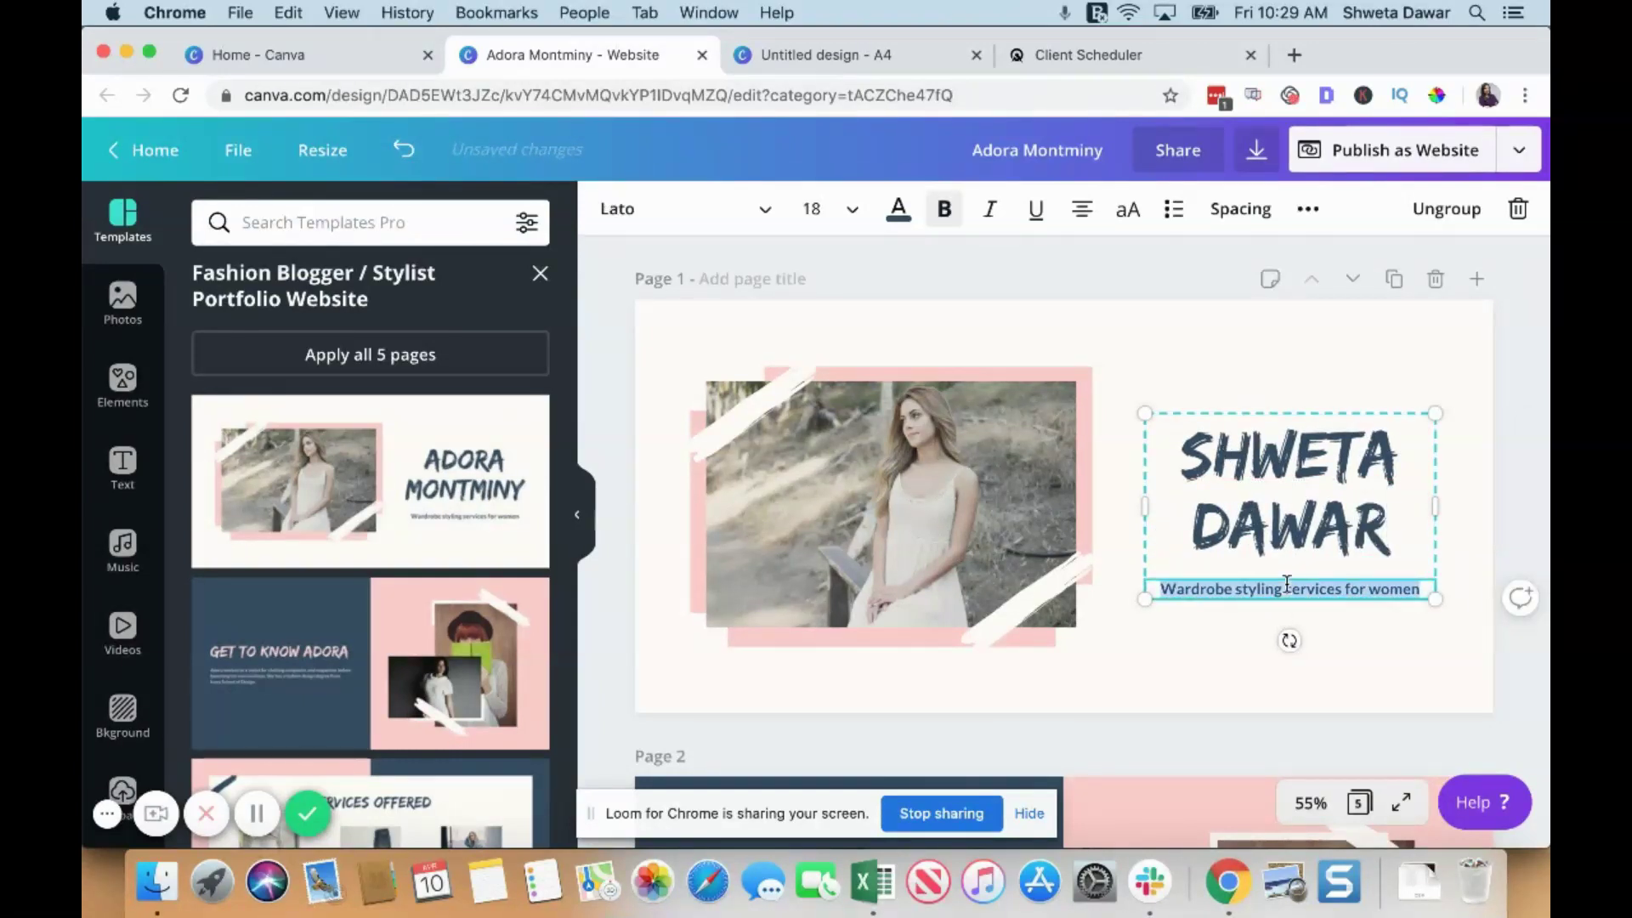
pyautogui.write('Nar')
pyautogui.write('keting')
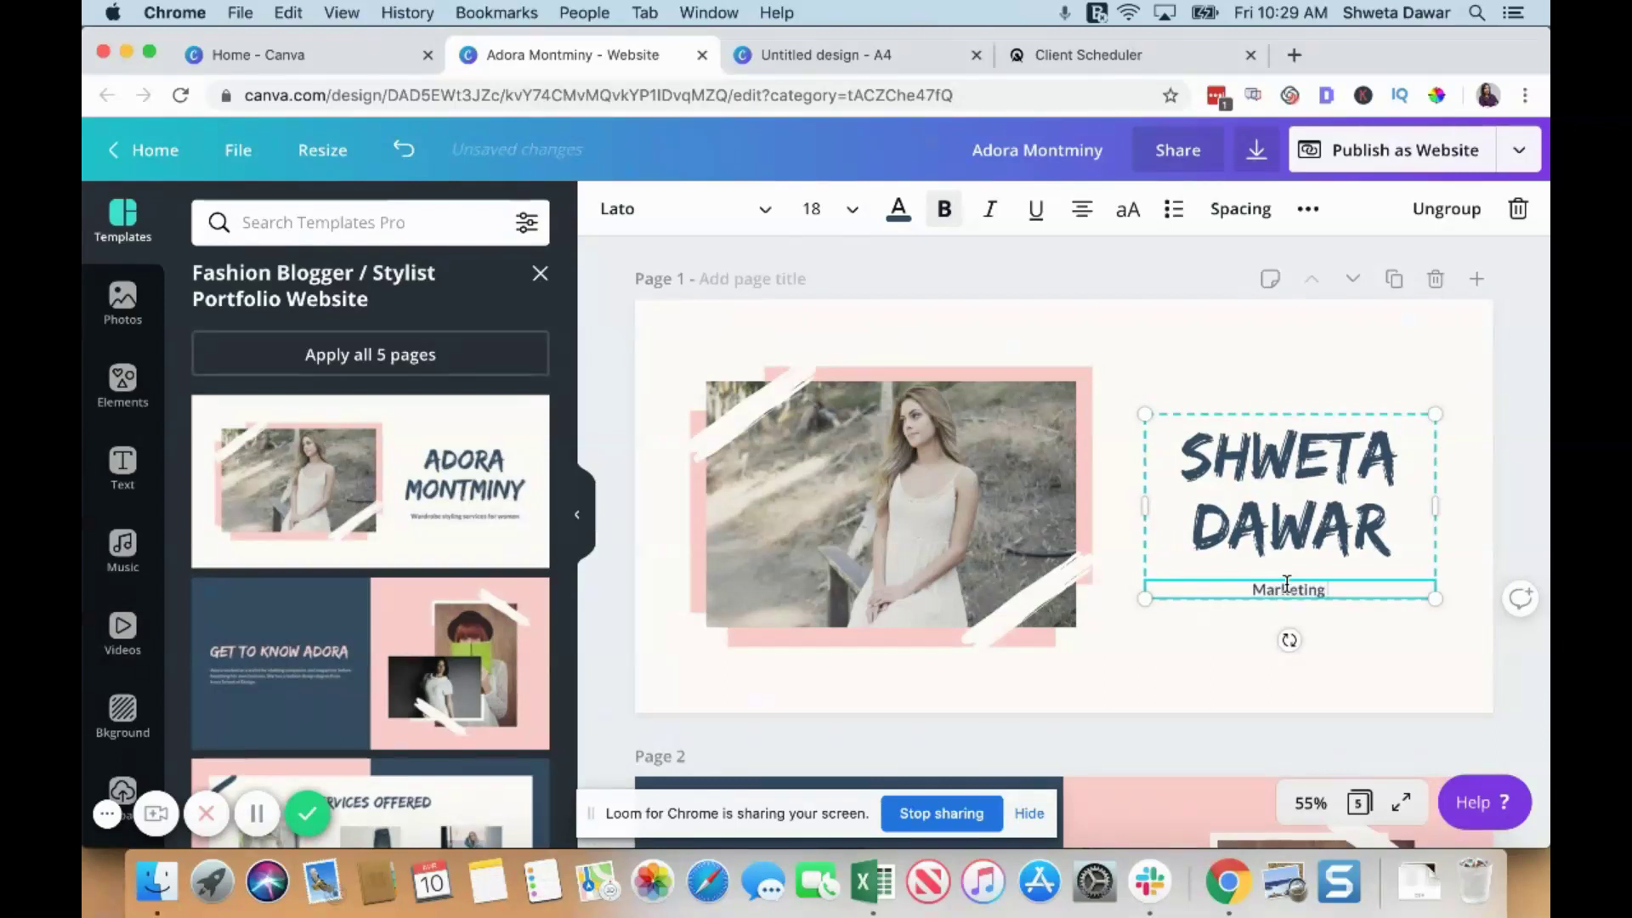
pyautogui.write(' Tech ')
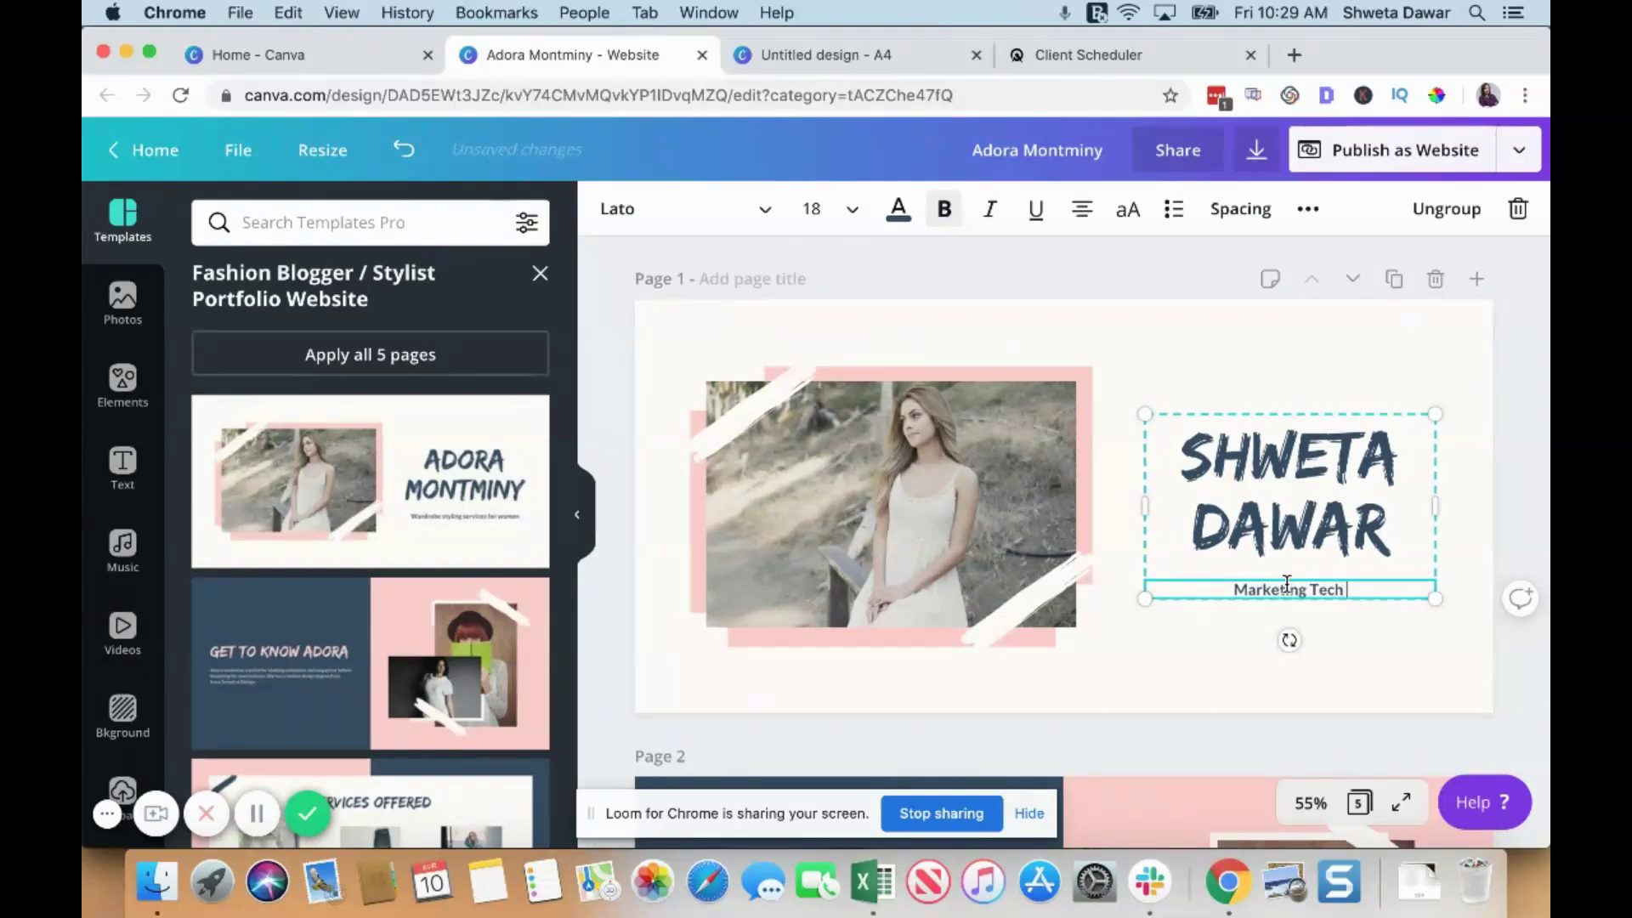
pyautogui.write('Expert + Educator')
pyautogui.click(884, 497)
# Delete the original page 1 photo and bring up the previously uploaded images.
pyautogui.press('Delete')
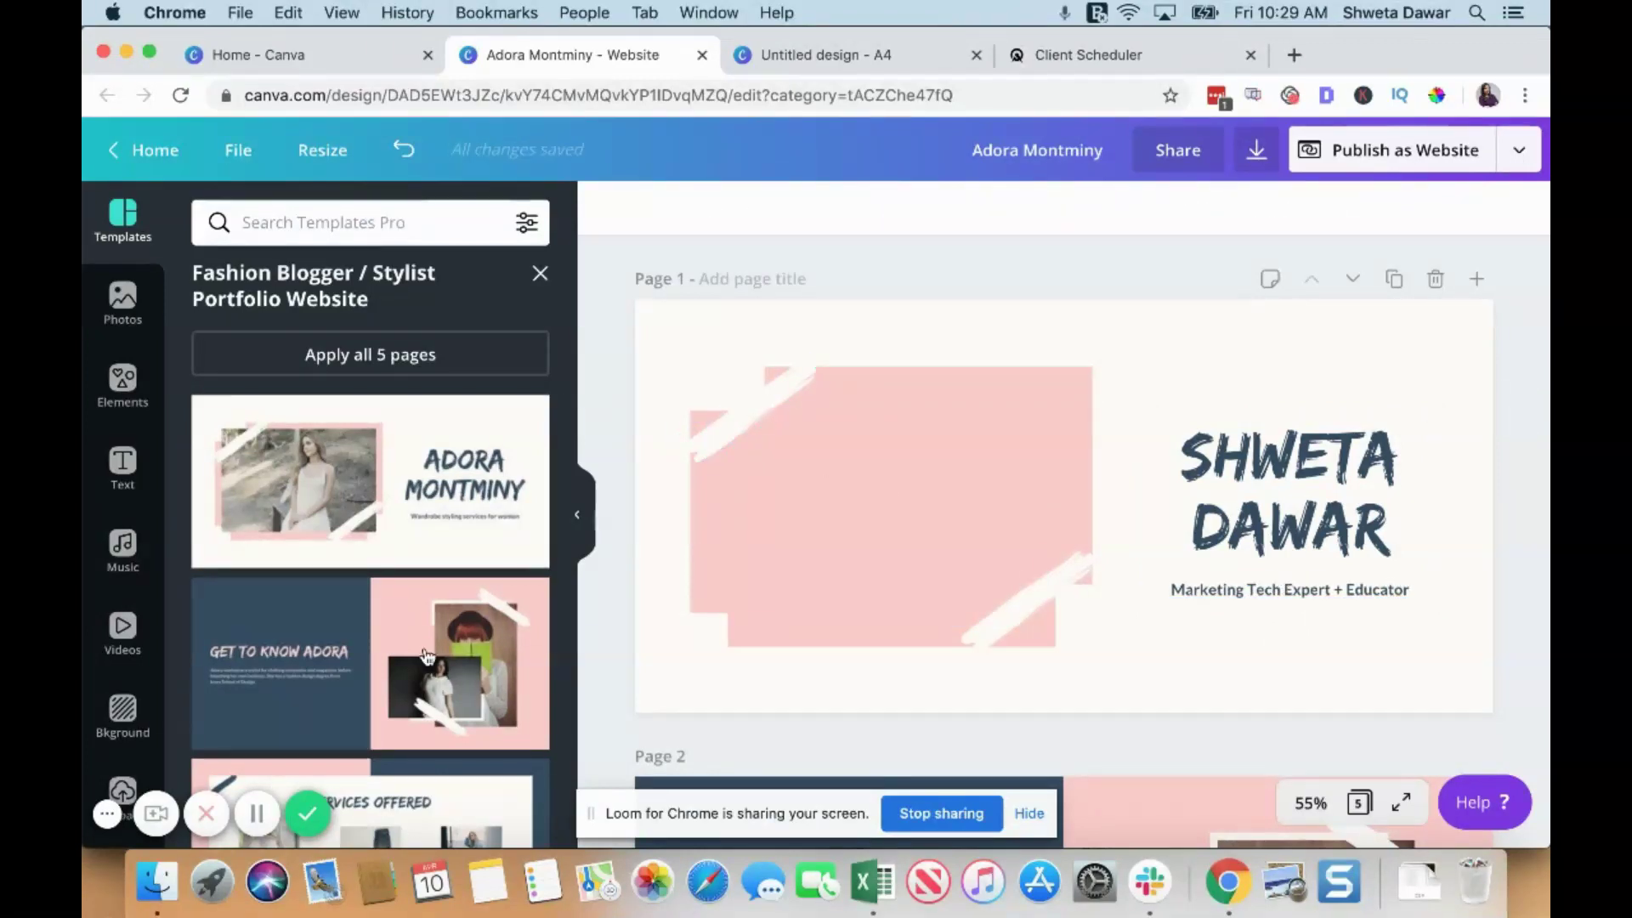
pyautogui.scroll(-5, 125, 685)
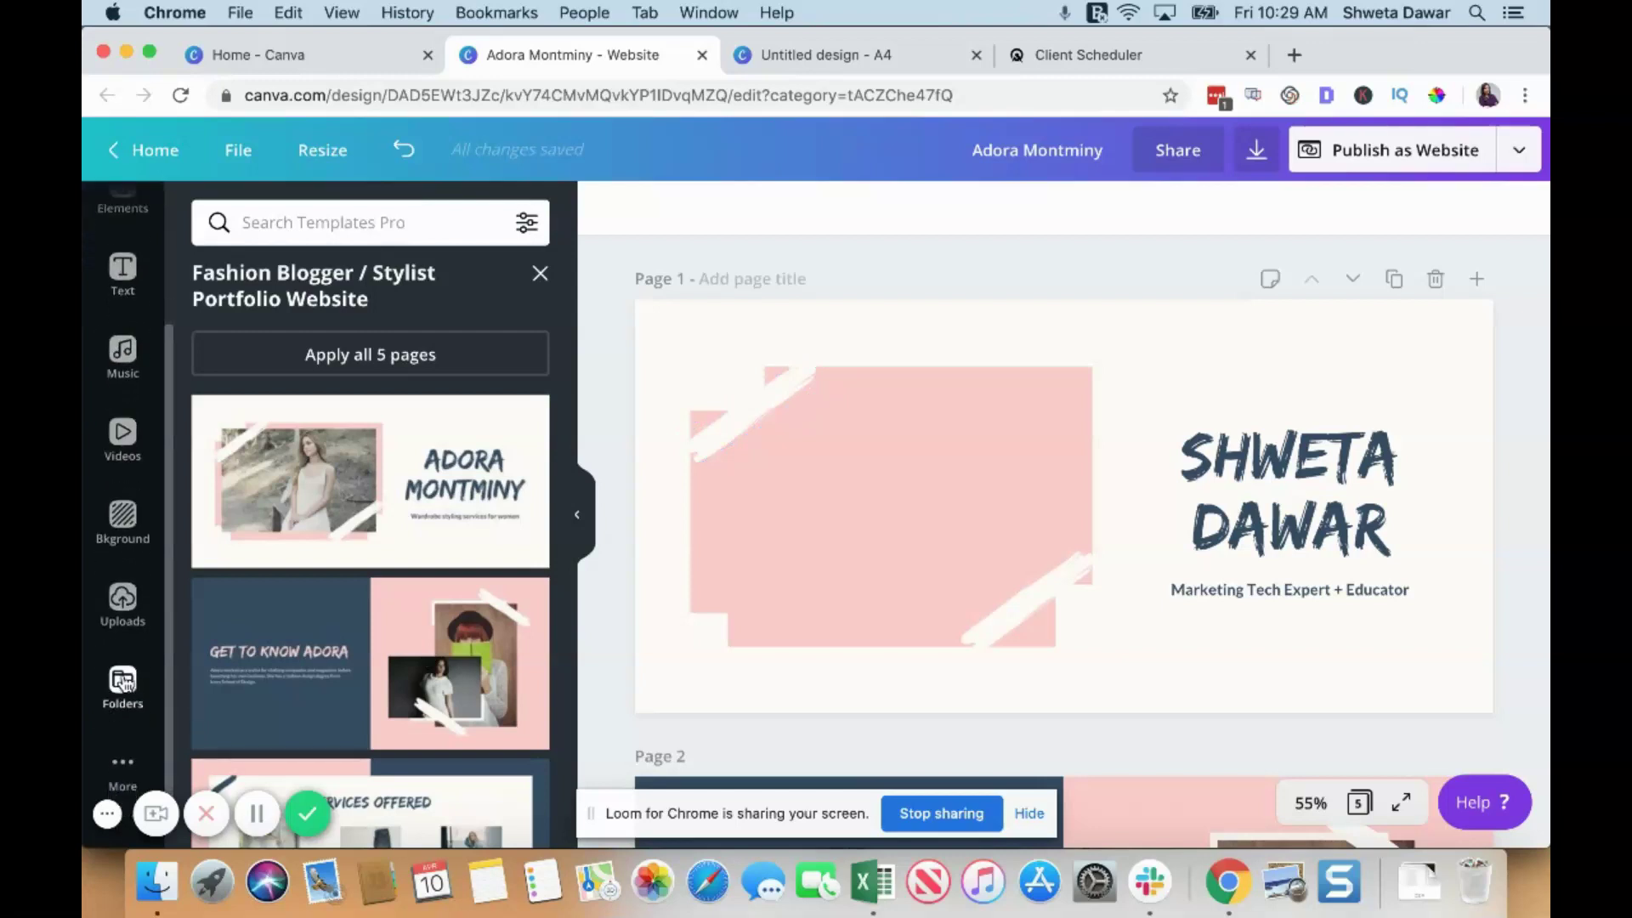
pyautogui.click(130, 593)
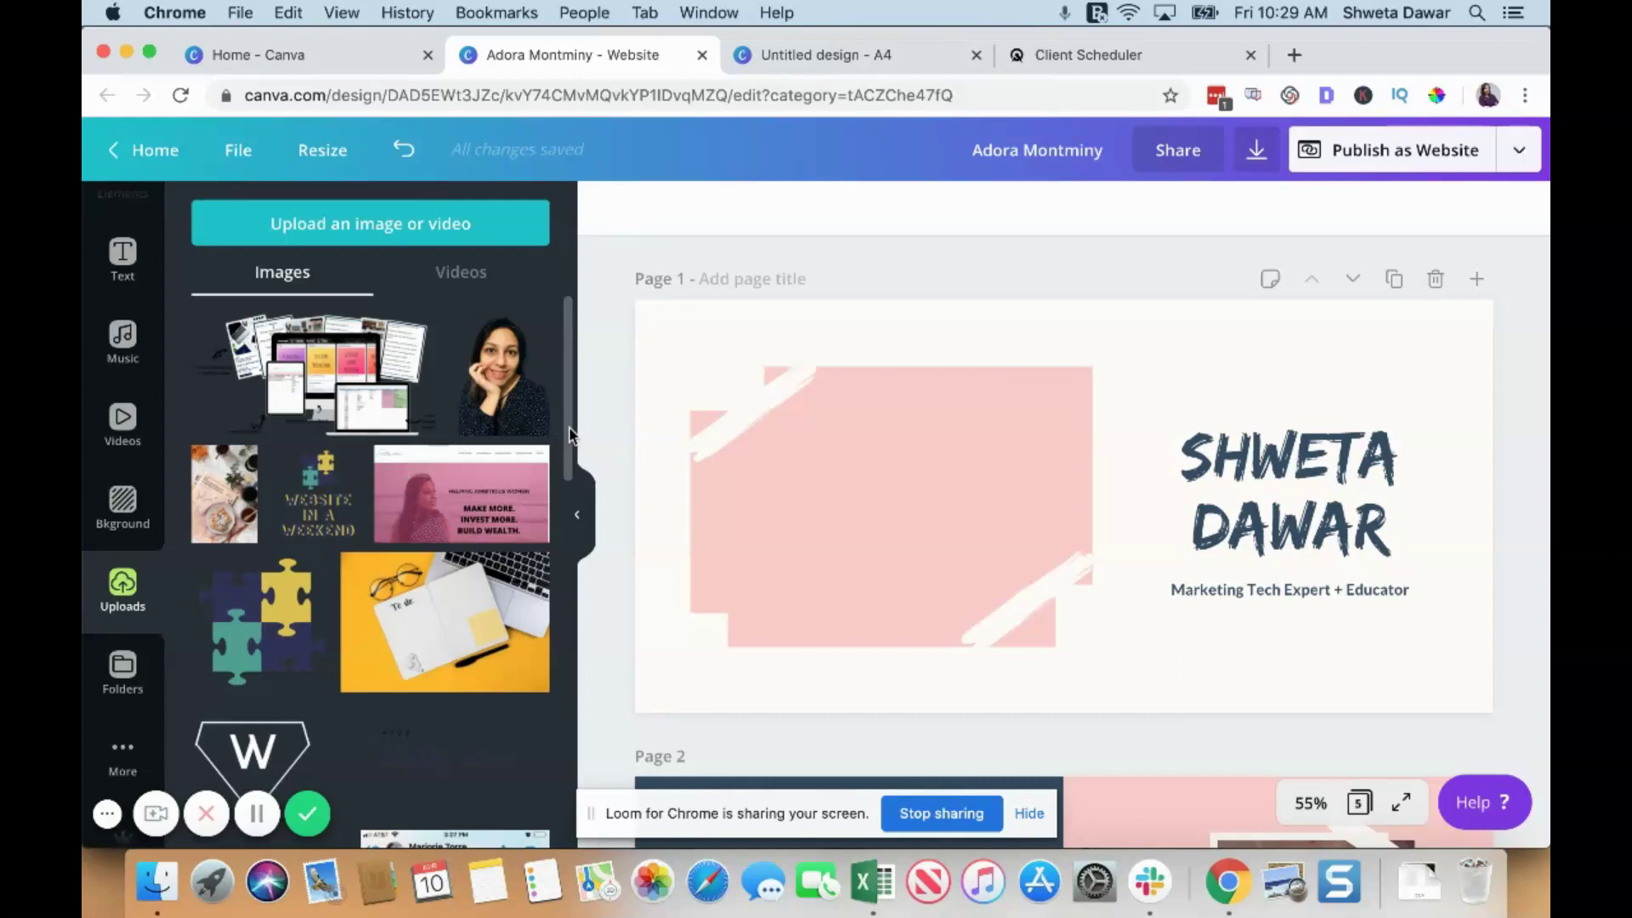
pyautogui.moveTo(570, 434); pyautogui.dragTo(581, 910)
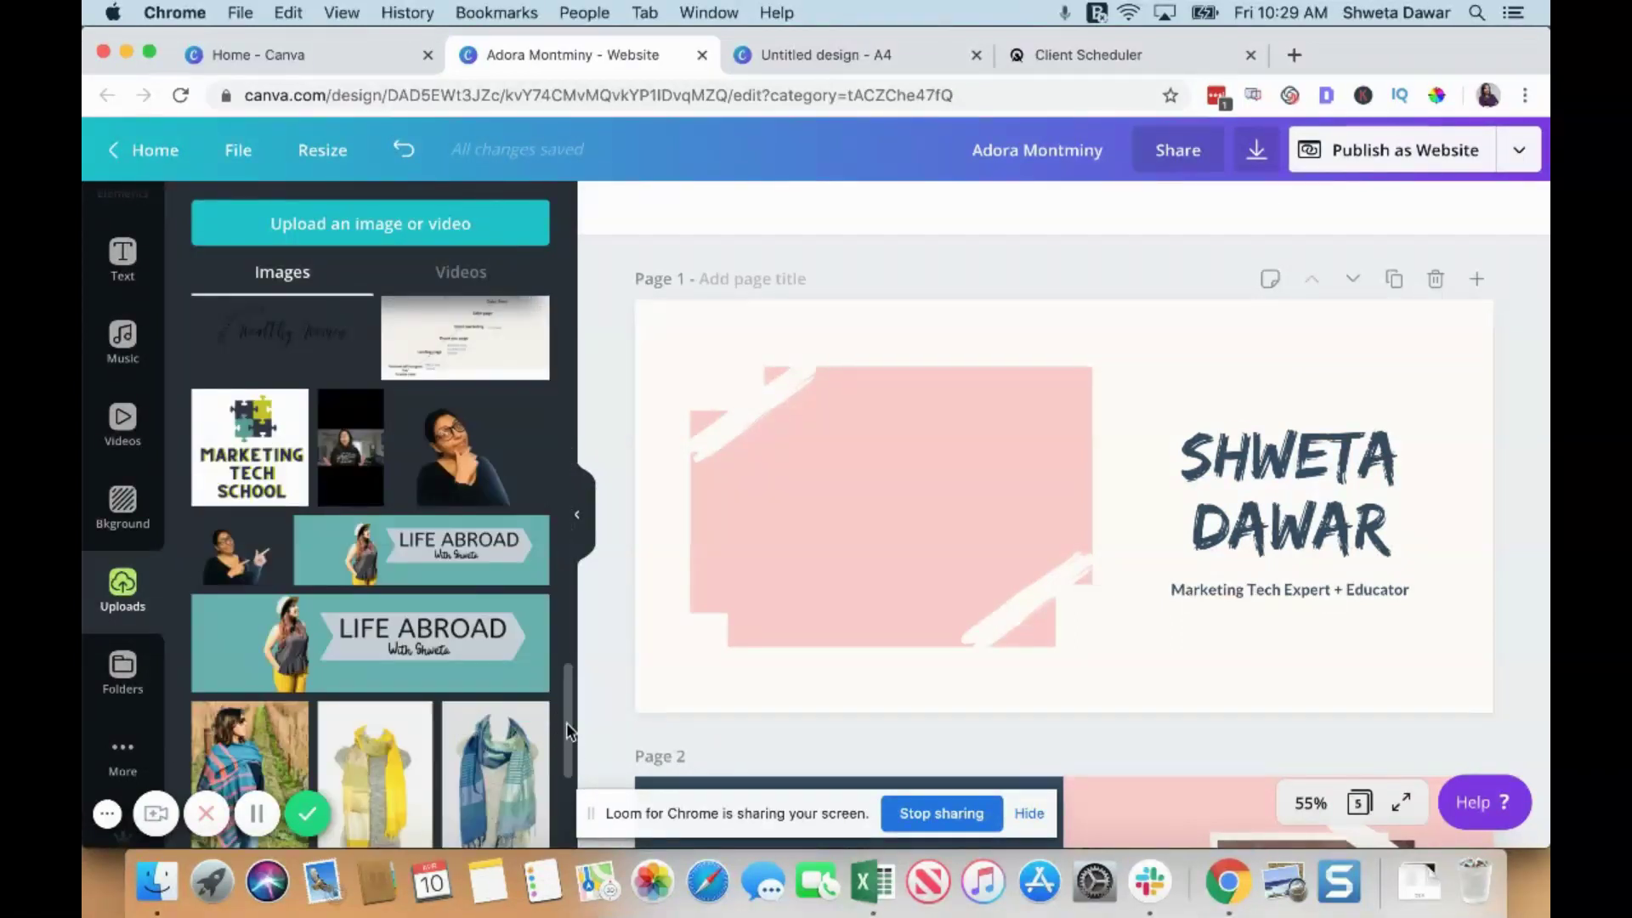
pyautogui.moveTo(566, 722); pyautogui.dragTo(570, 859)
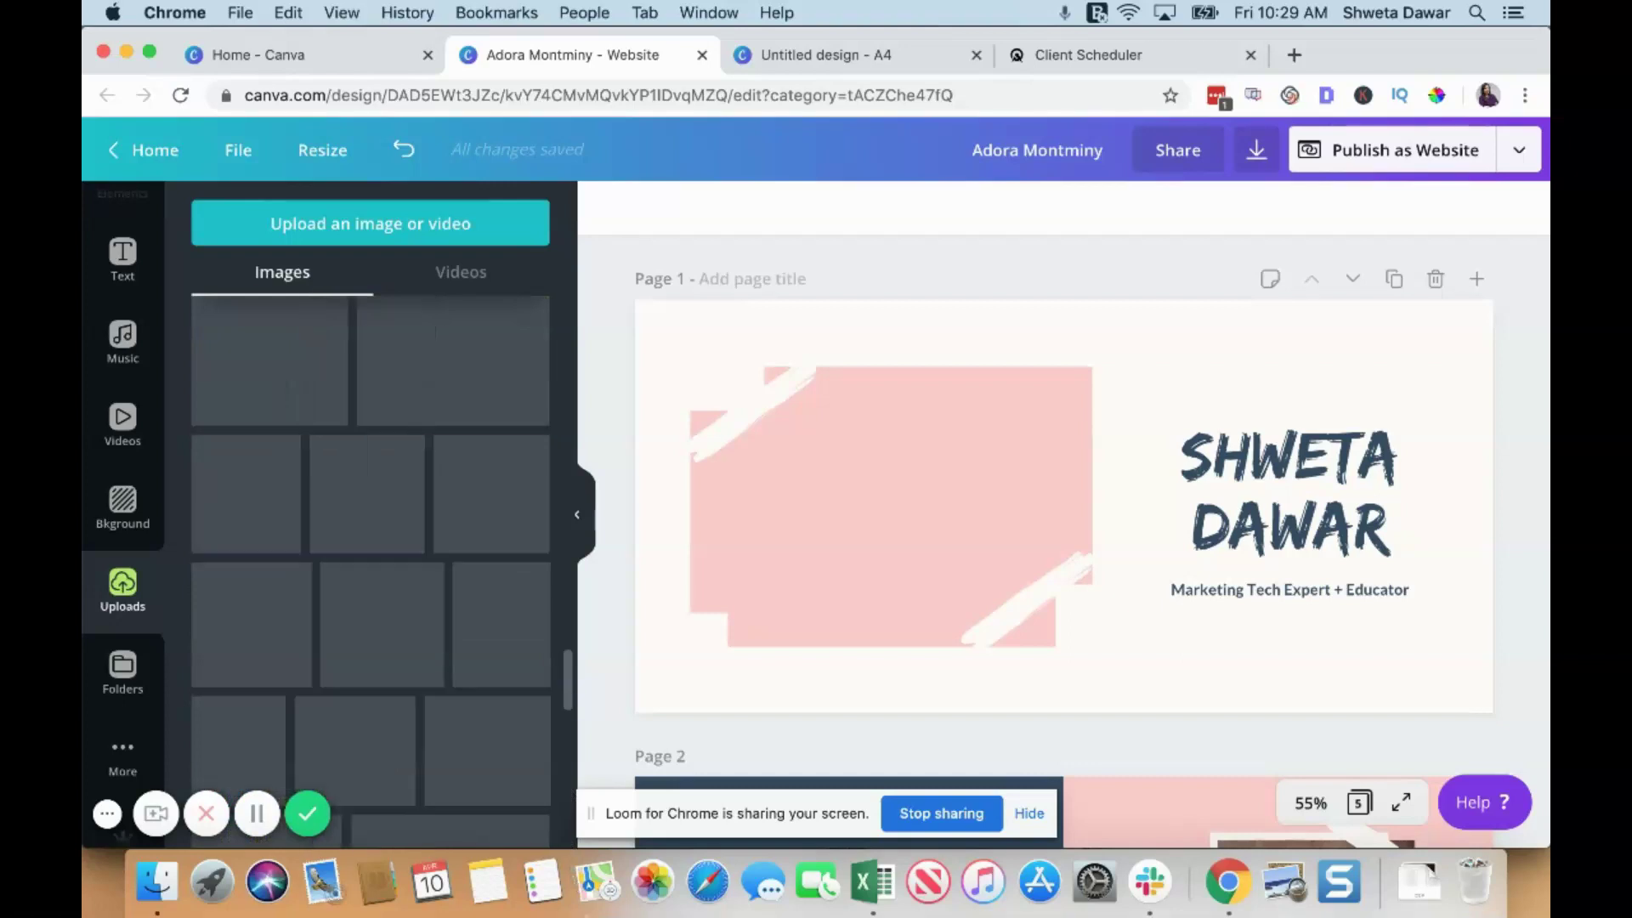
# Add the uploaded beach portrait and align it over the pink shape beside the title.
pyautogui.scroll(-2, 462, 690)
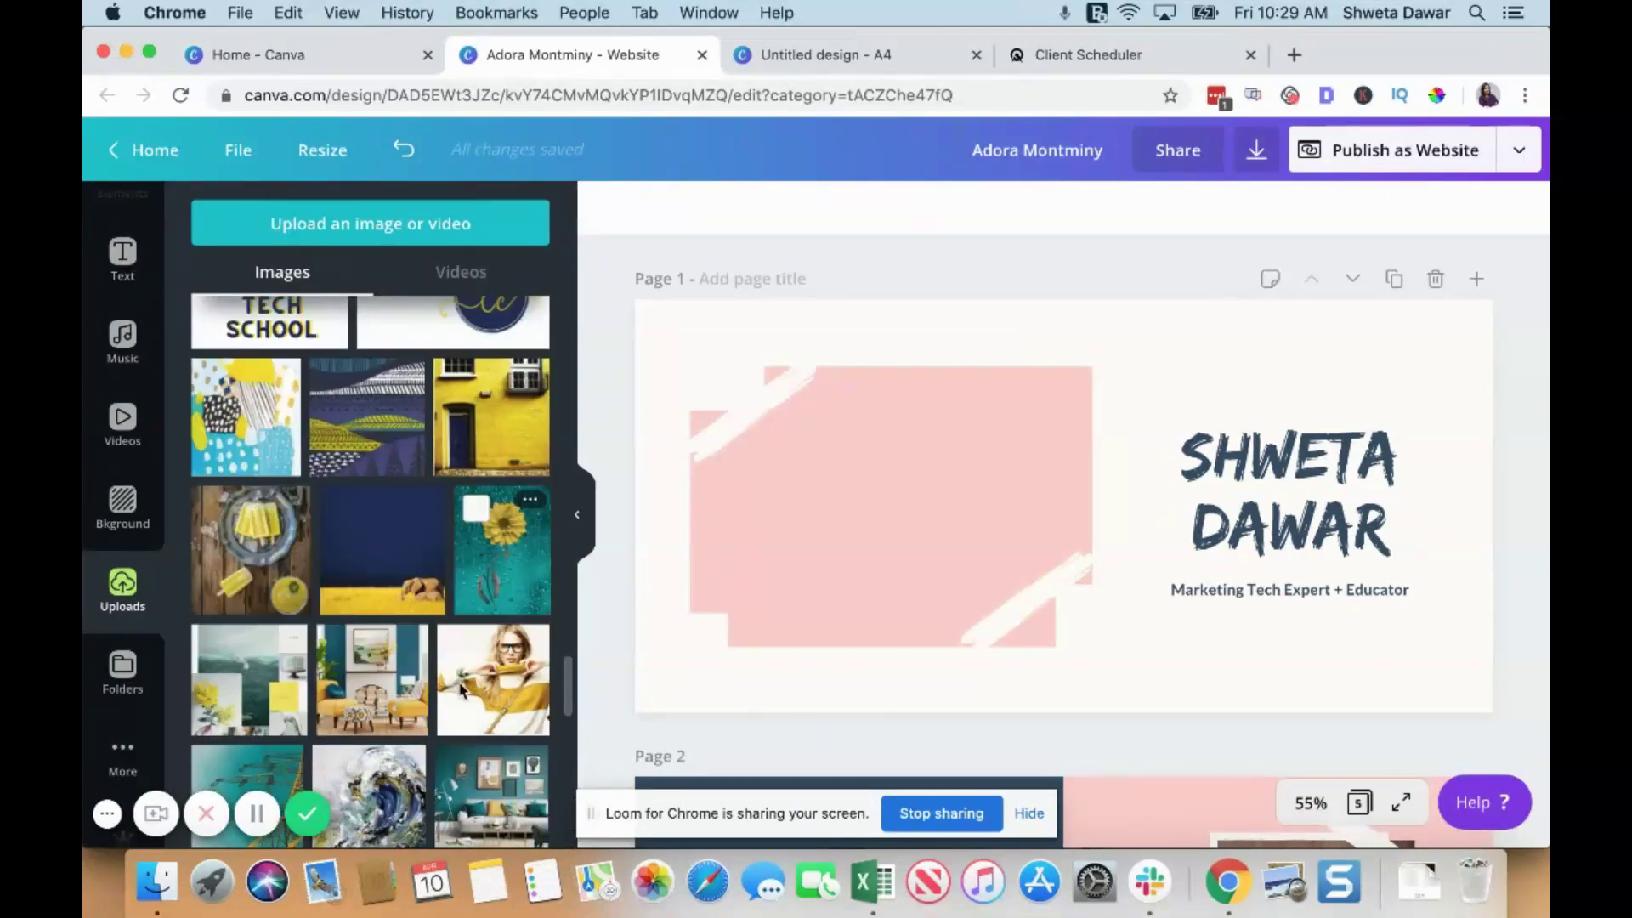
pyautogui.scroll(-5, 460, 689)
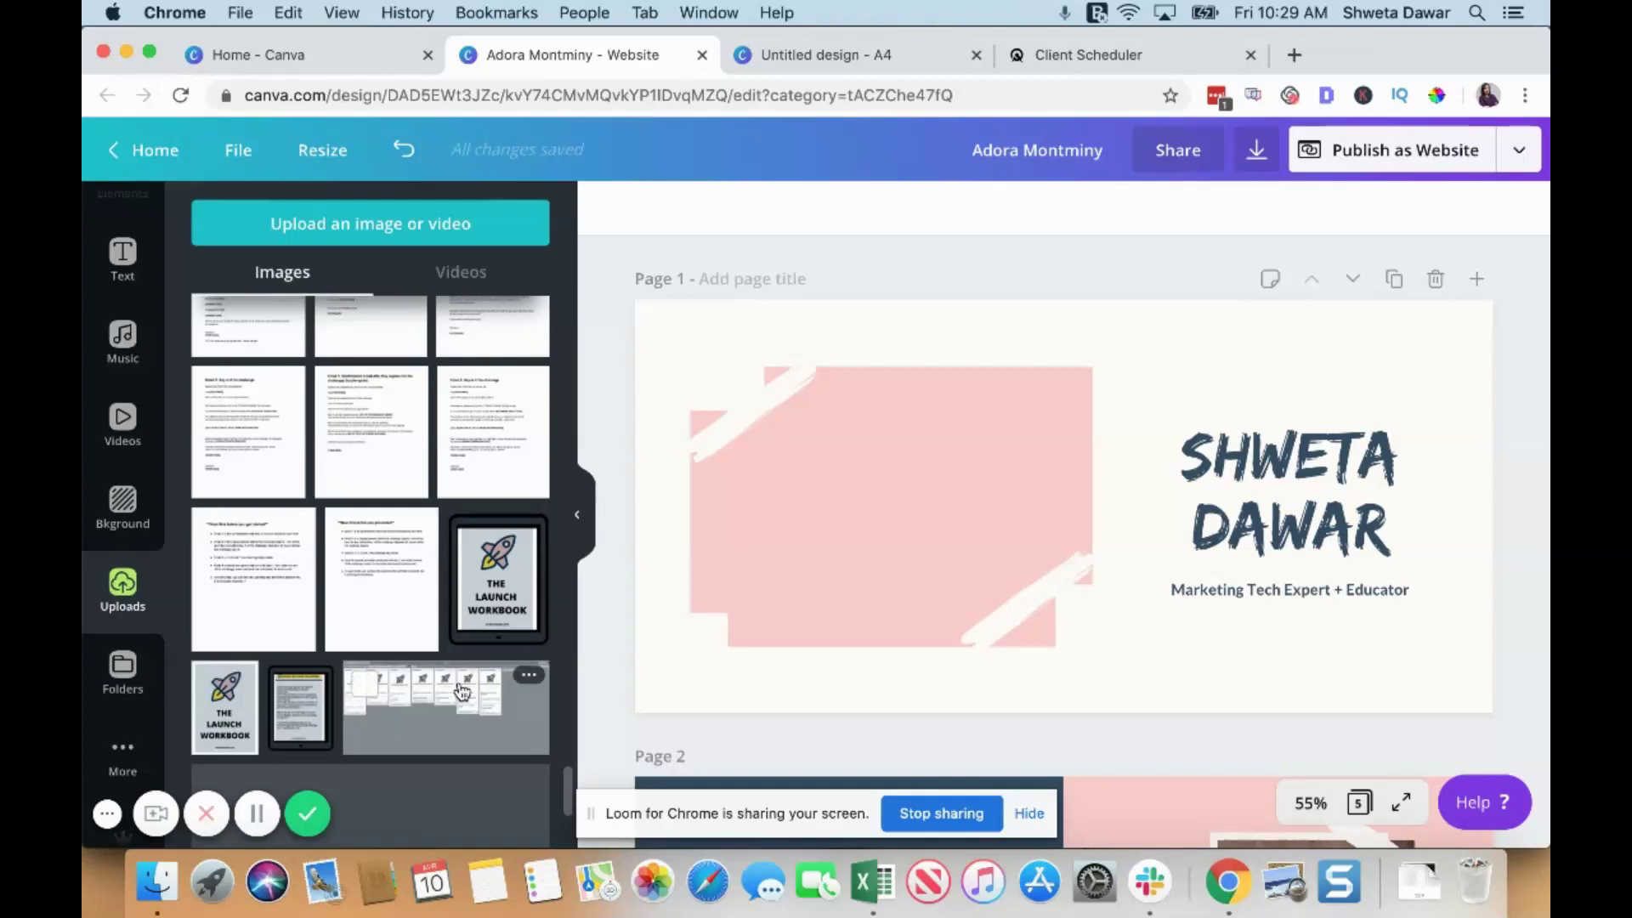
pyautogui.scroll(-5, 462, 690)
pyautogui.scroll(-3, 461, 690)
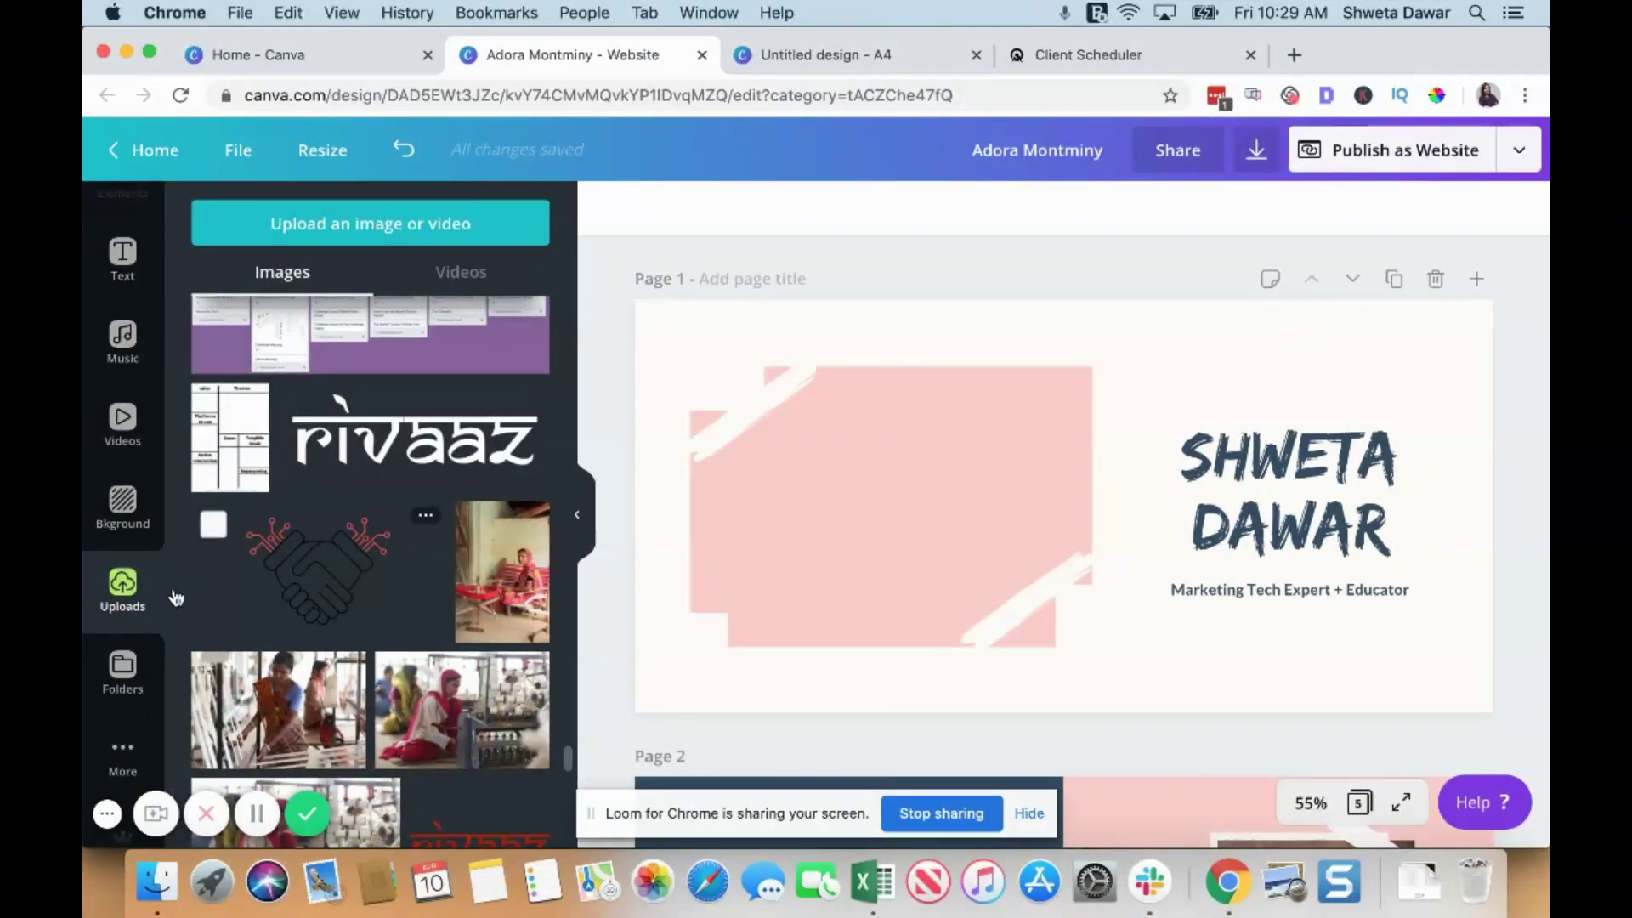
pyautogui.scroll(-15, 421, 540)
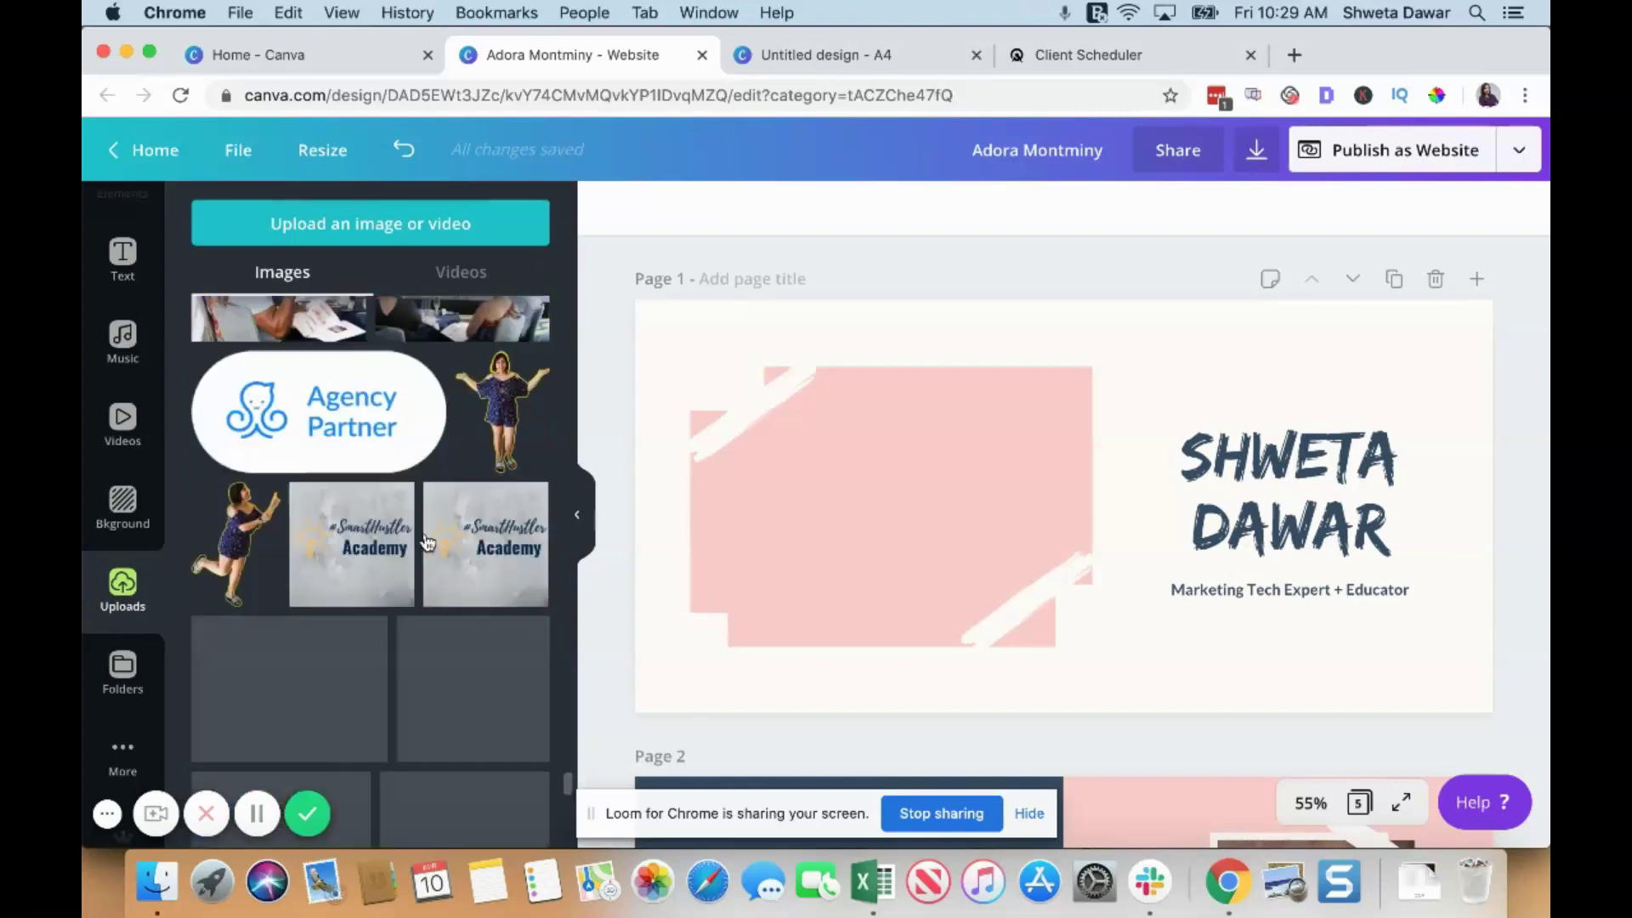
pyautogui.scroll(-3, 427, 542)
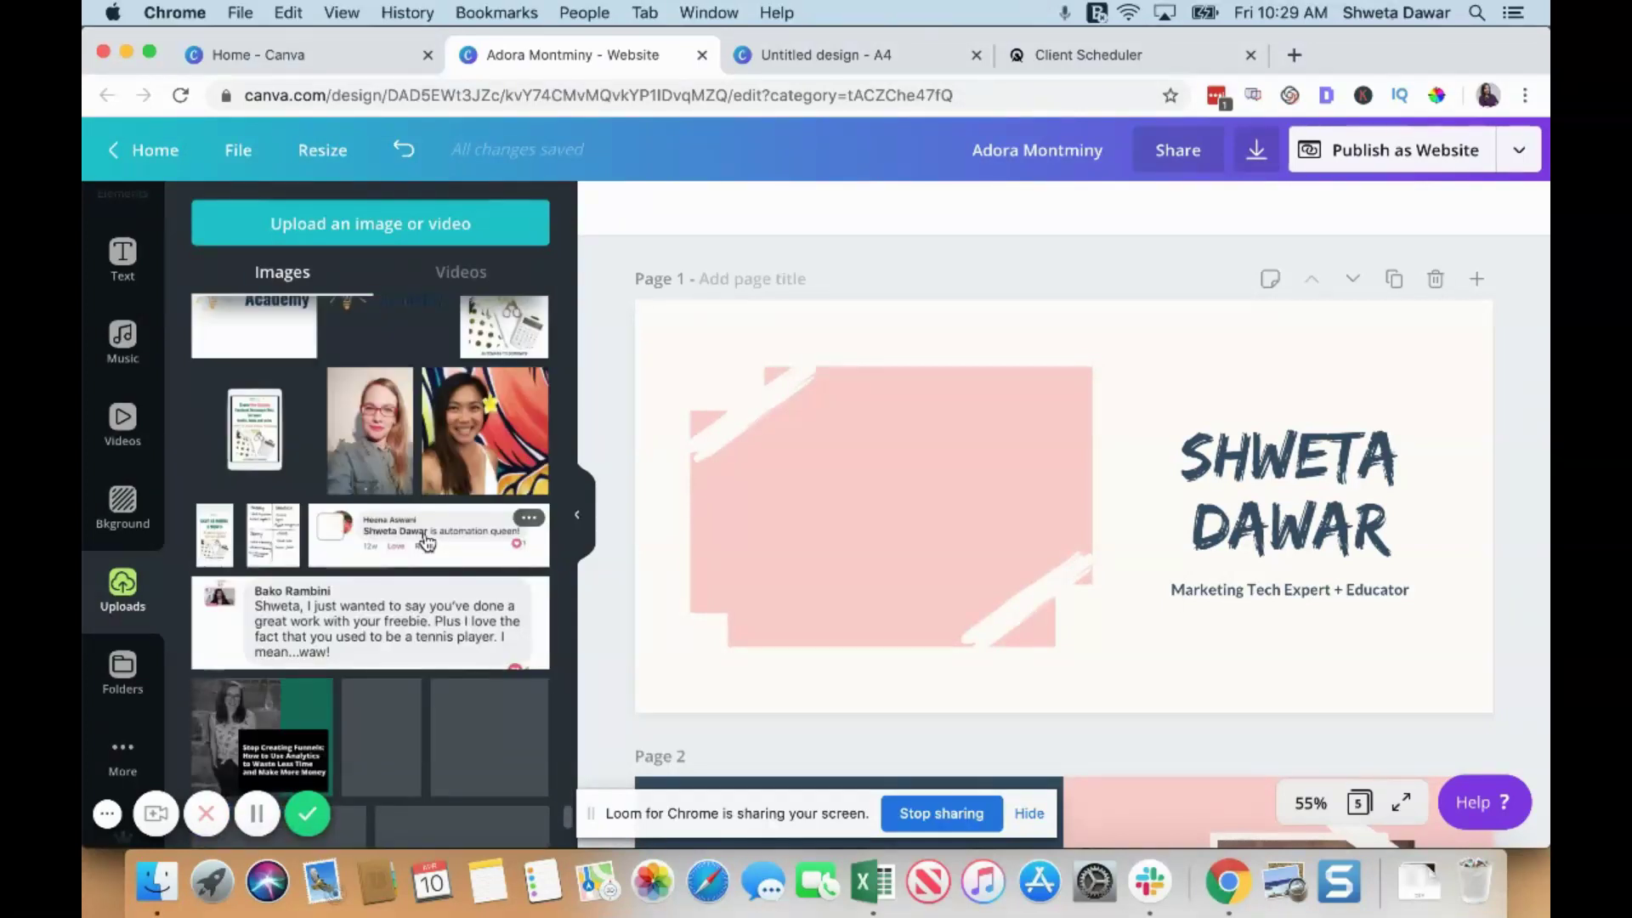
pyautogui.scroll(-10, 427, 541)
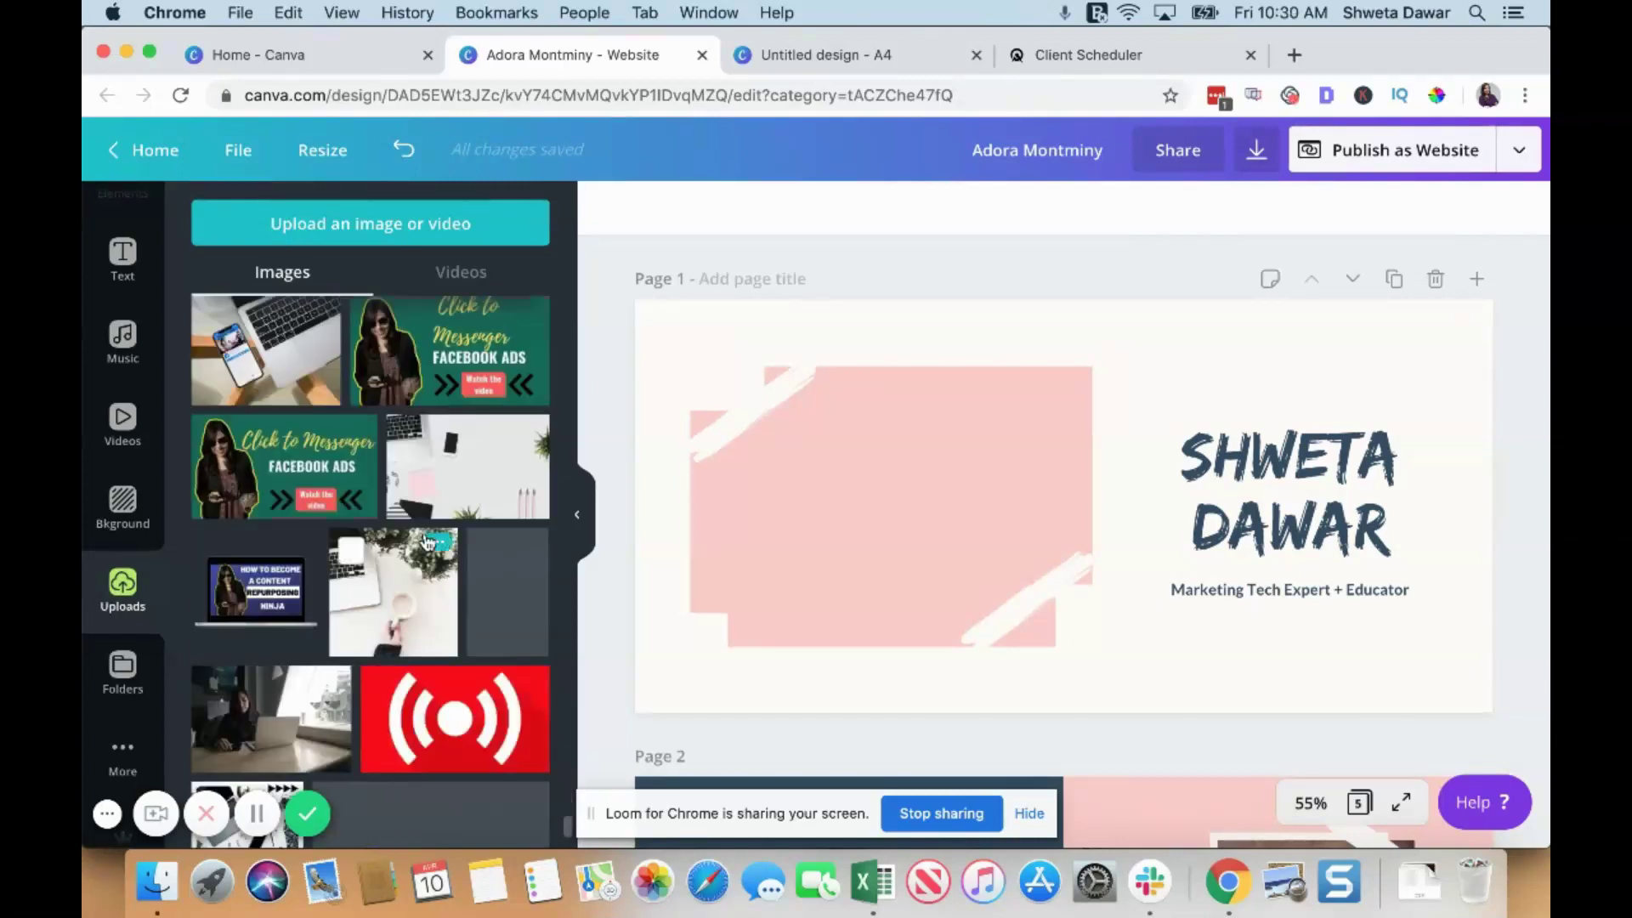
pyautogui.scroll(-5, 428, 543)
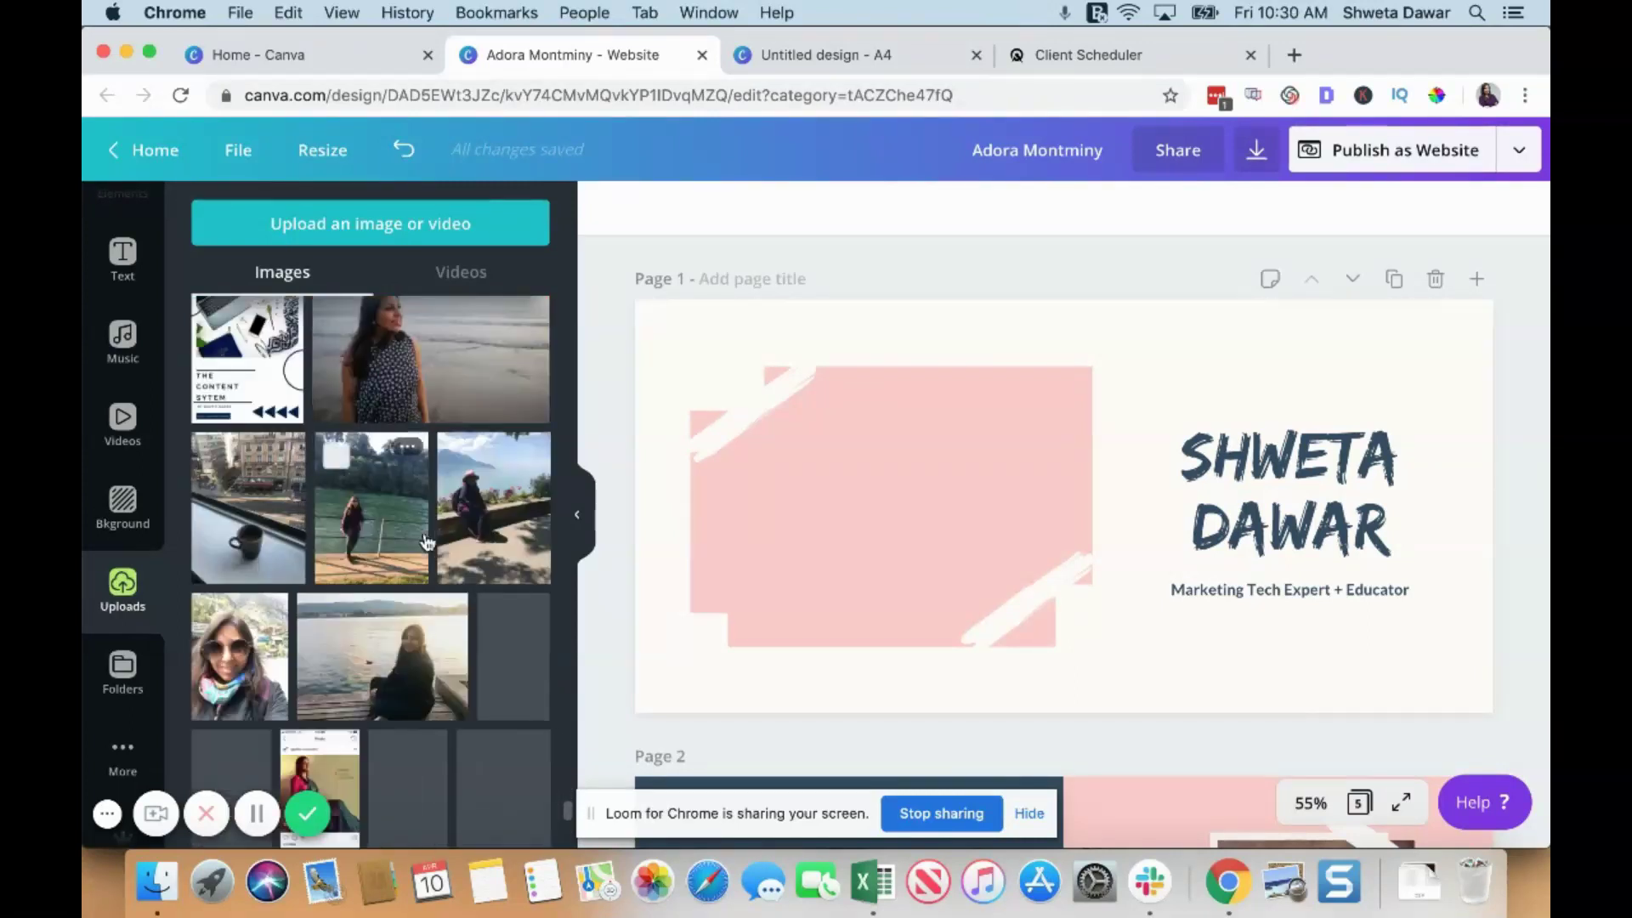
pyautogui.scroll(-10, 427, 542)
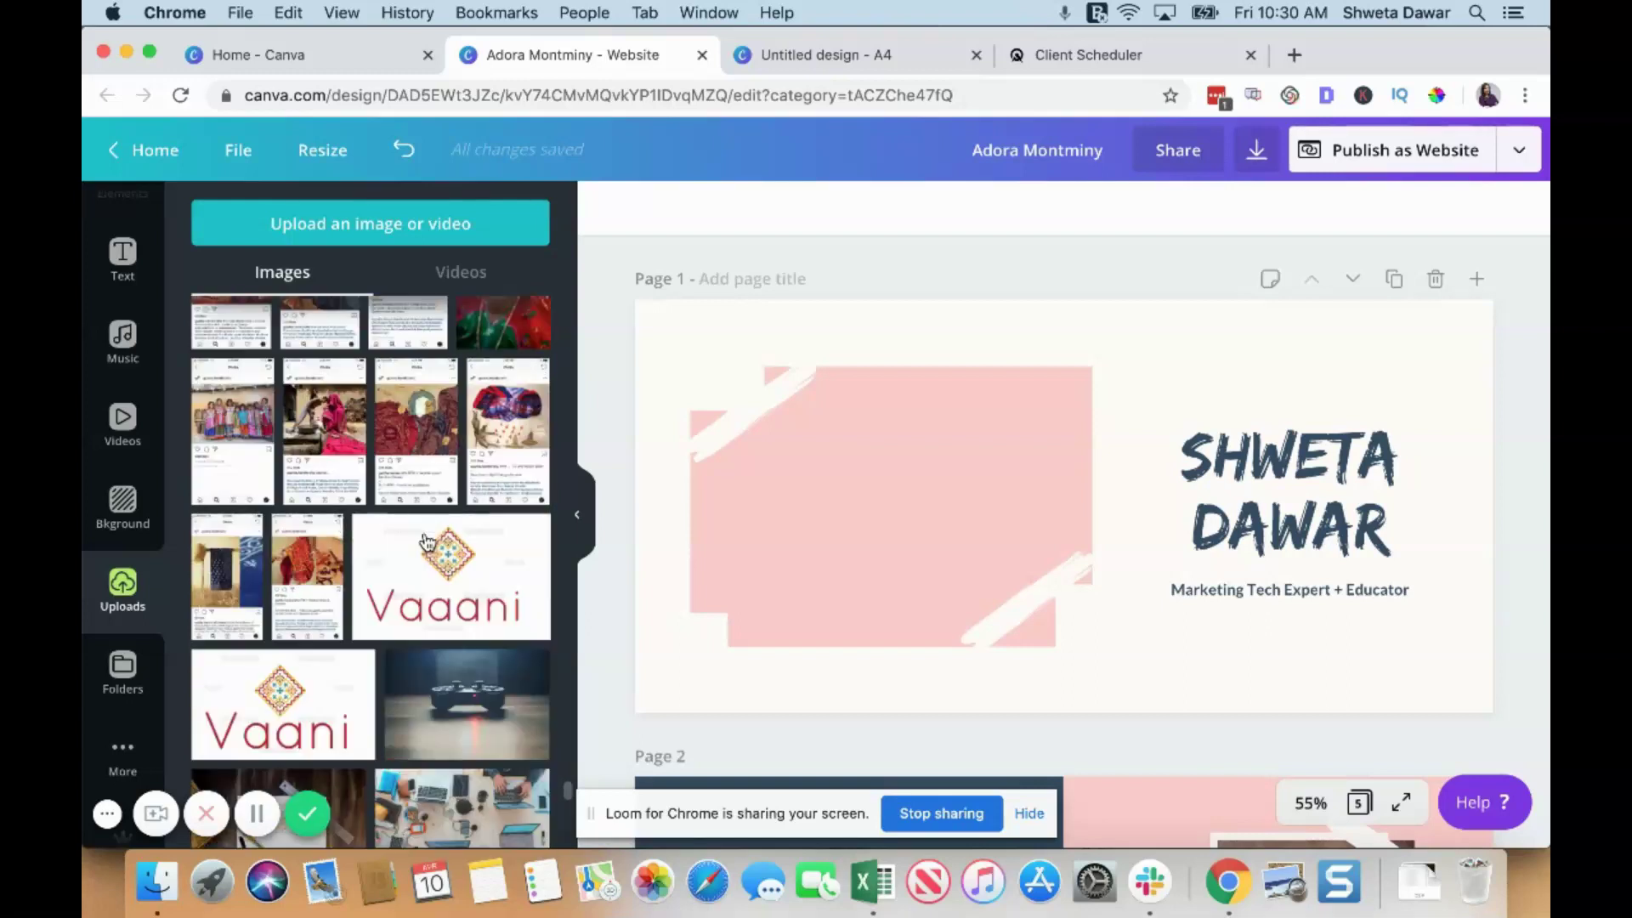
pyautogui.scroll(-10, 427, 542)
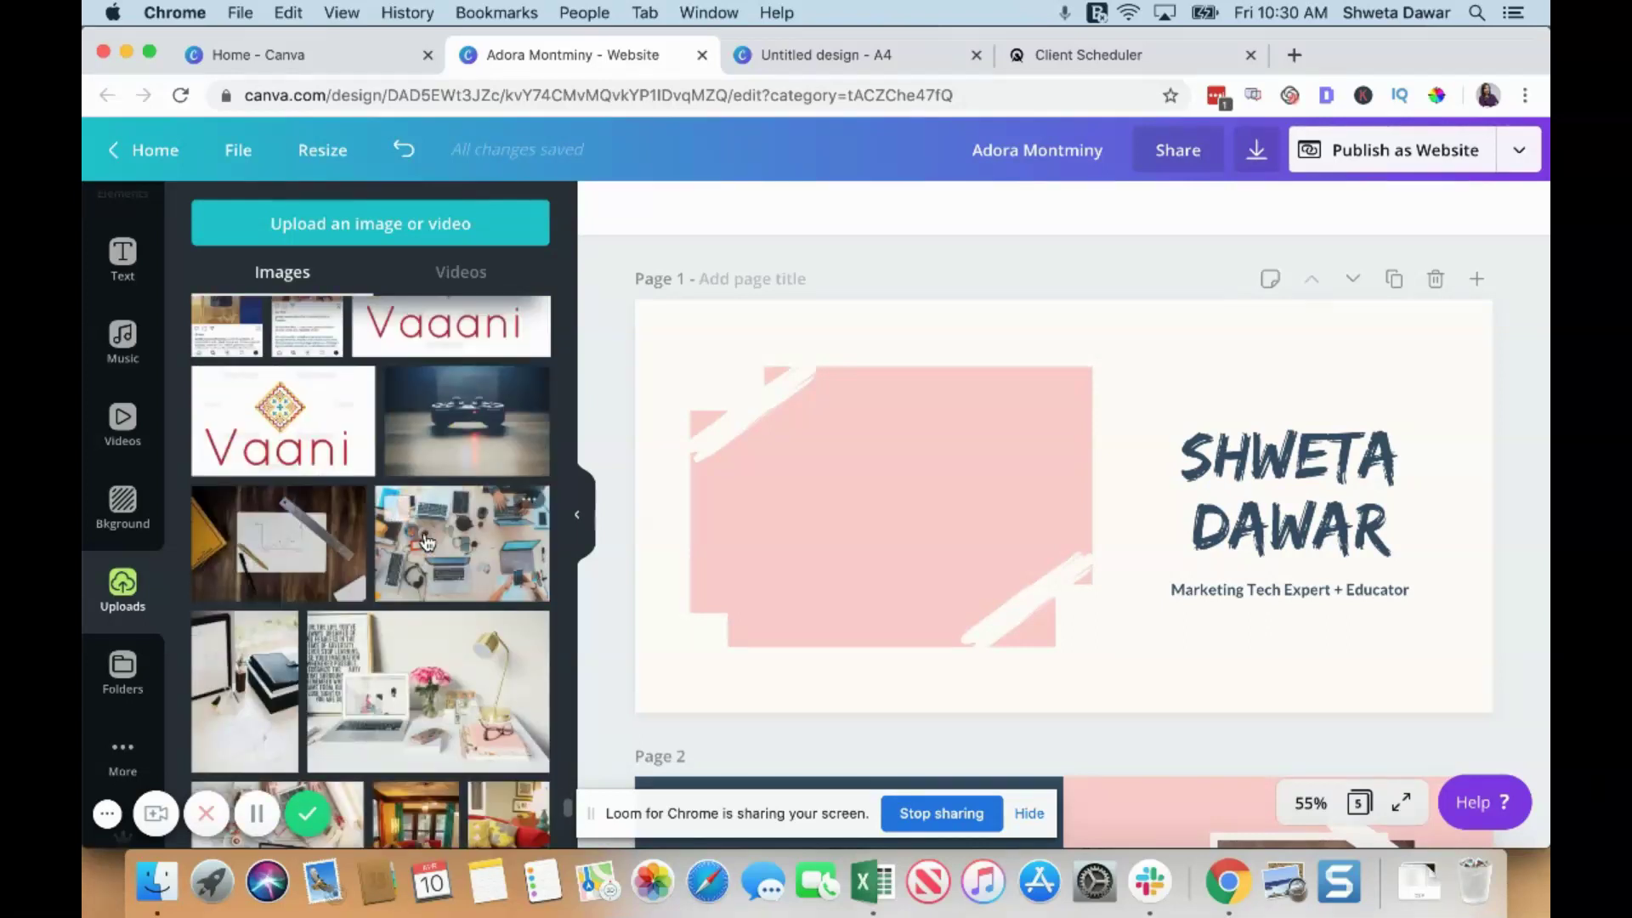
pyautogui.scroll(-10, 425, 533)
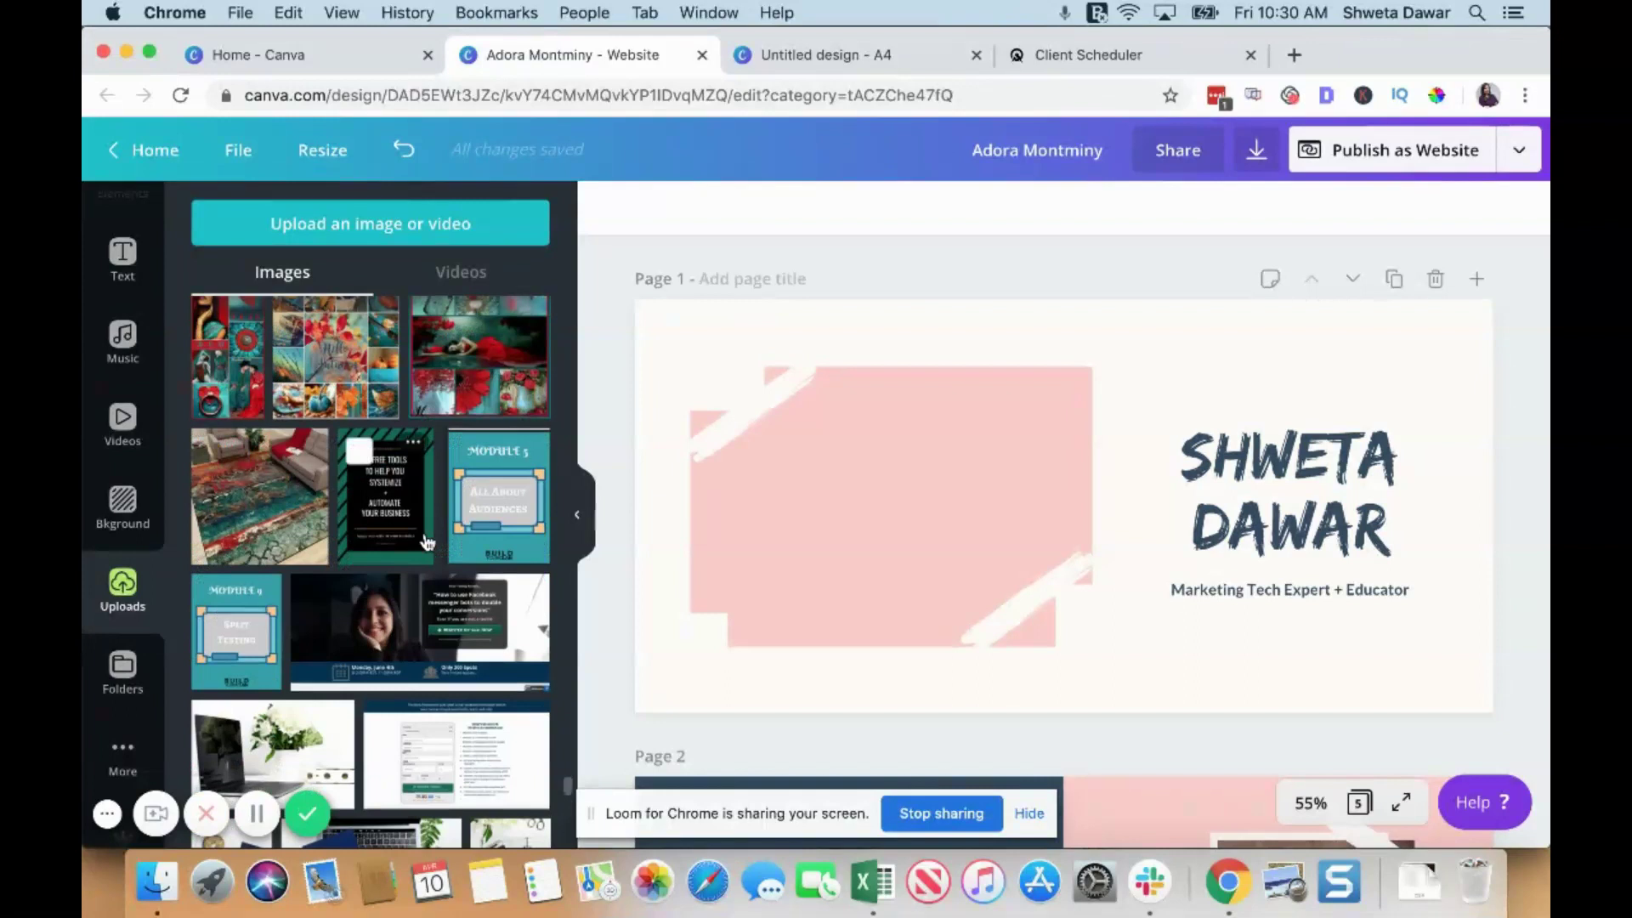
pyautogui.scroll(-10, 428, 542)
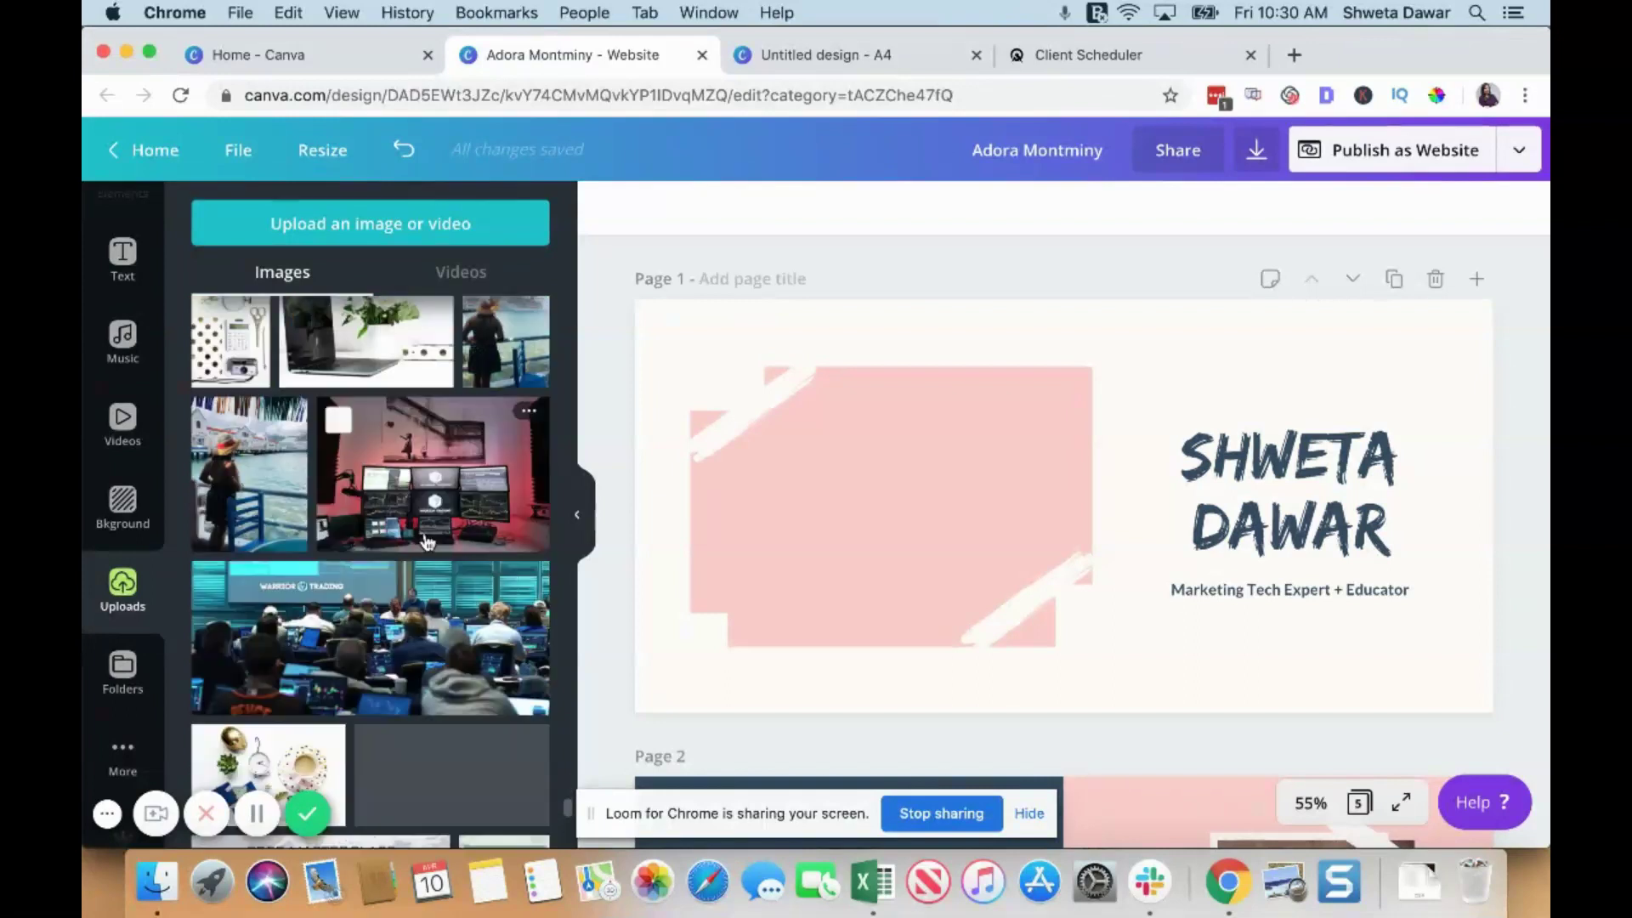
pyautogui.scroll(-10, 428, 542)
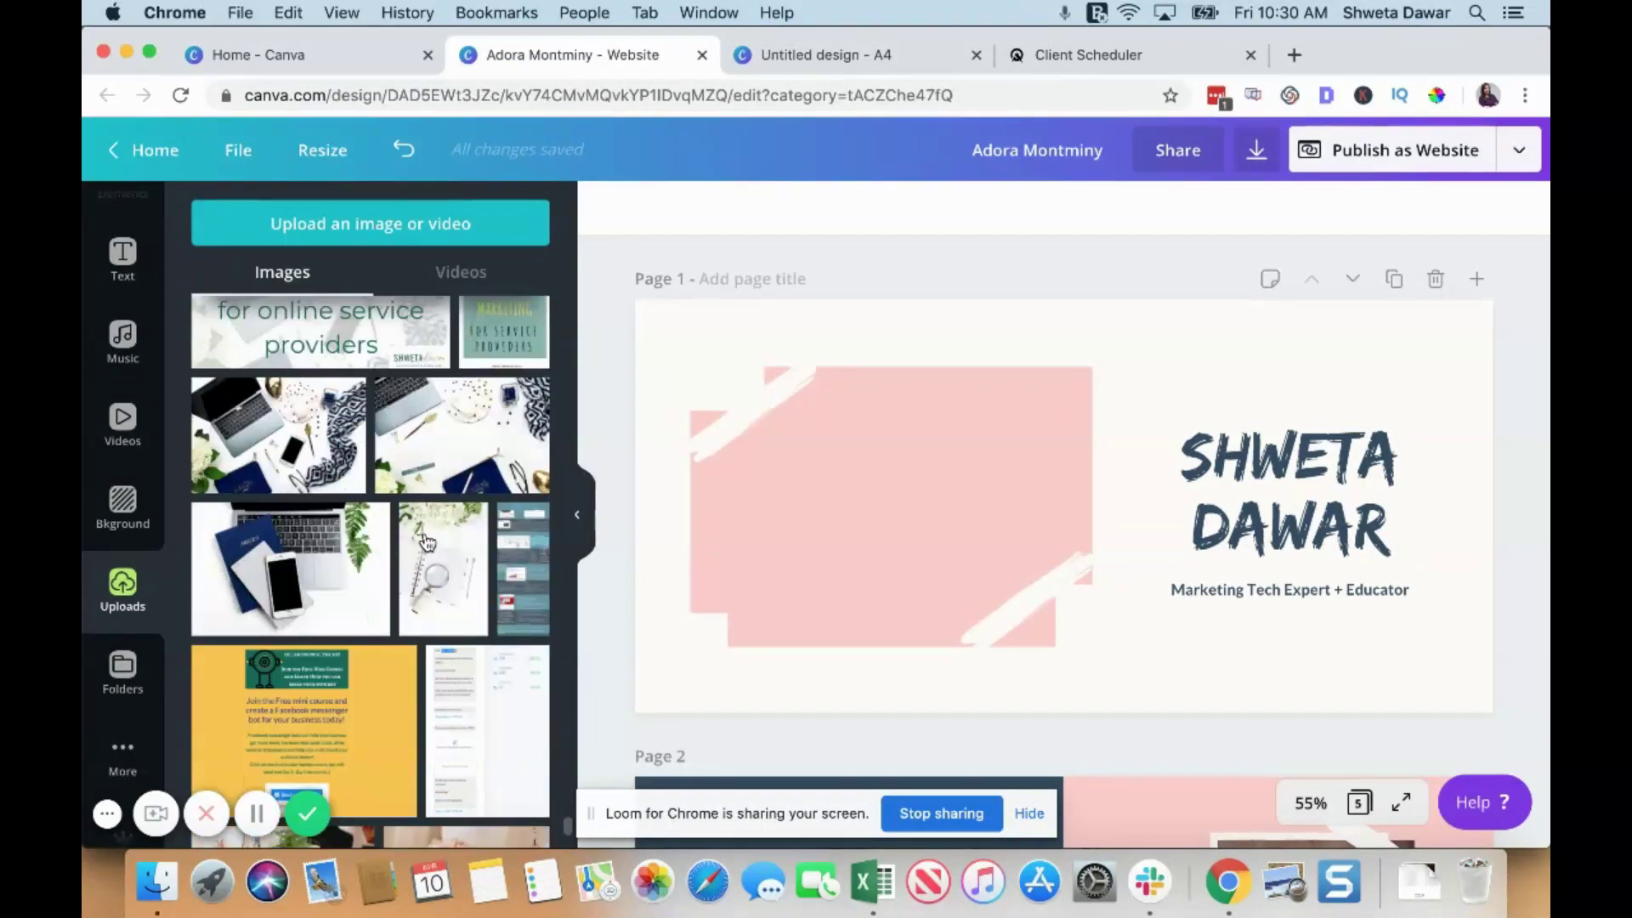
pyautogui.scroll(-10, 428, 542)
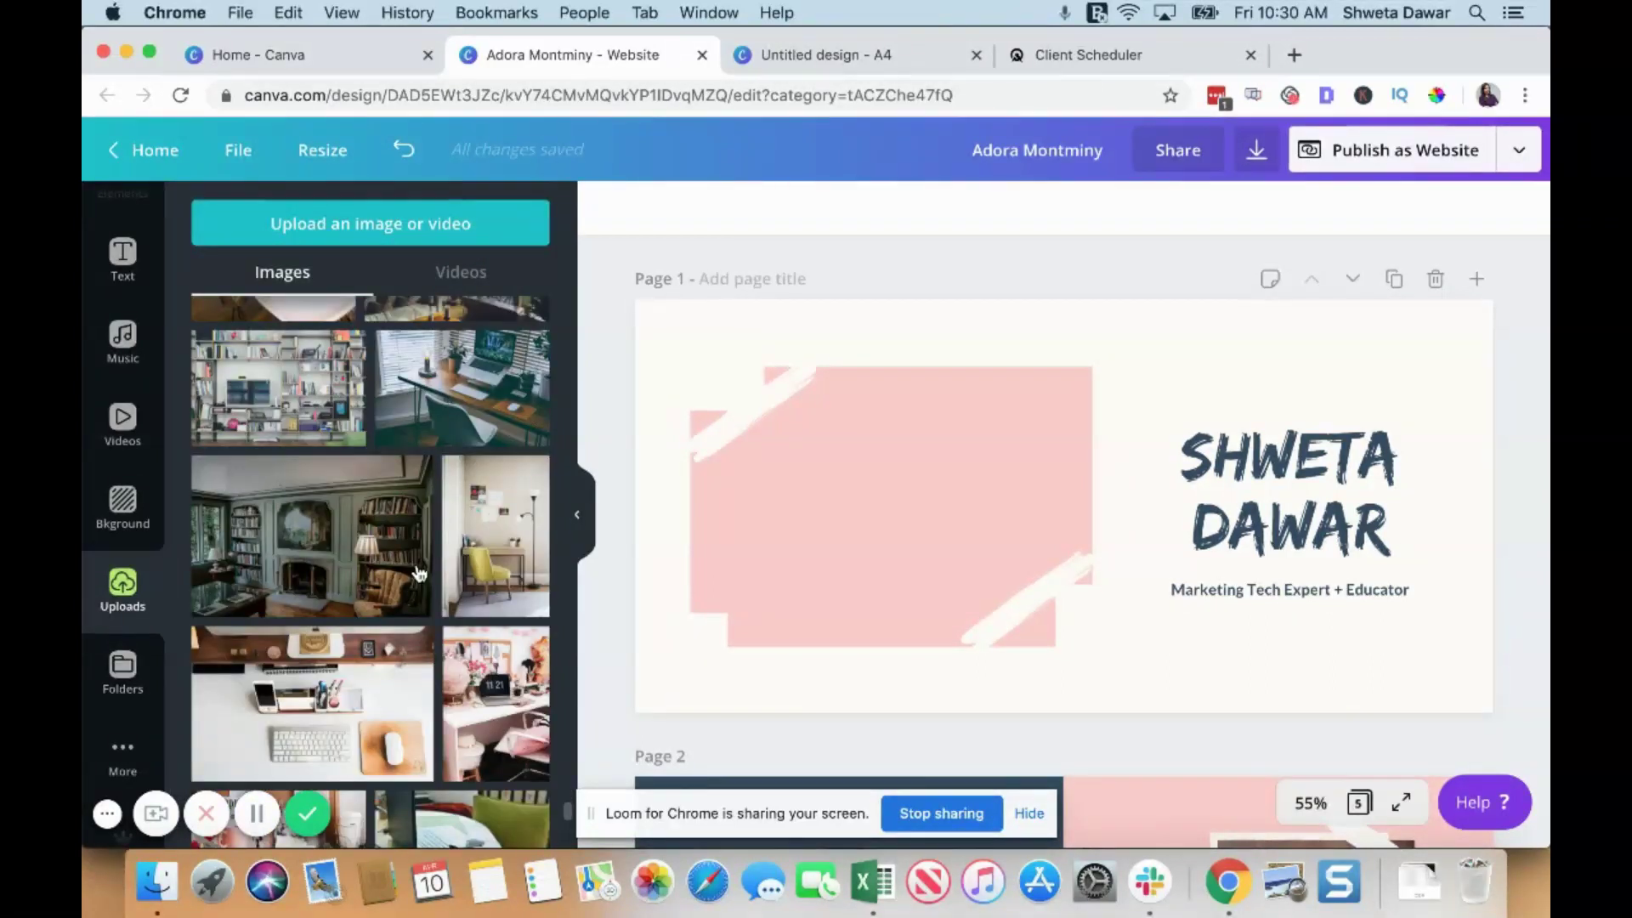
pyautogui.scroll(-5, 418, 572)
pyautogui.scroll(-10, 418, 572)
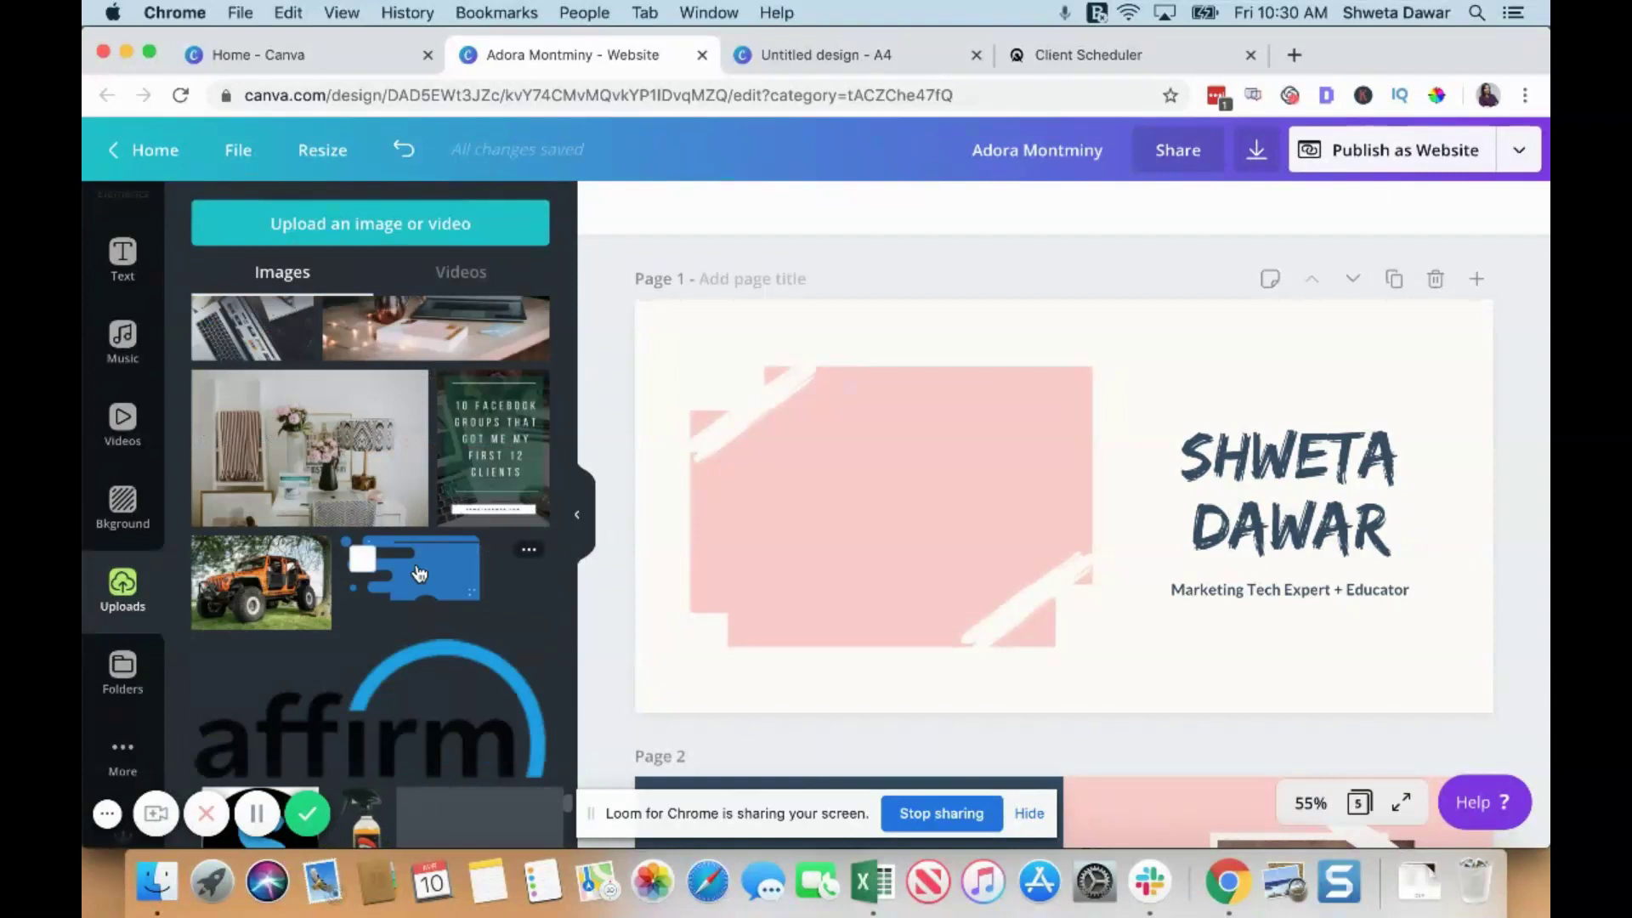
pyautogui.scroll(-10, 415, 563)
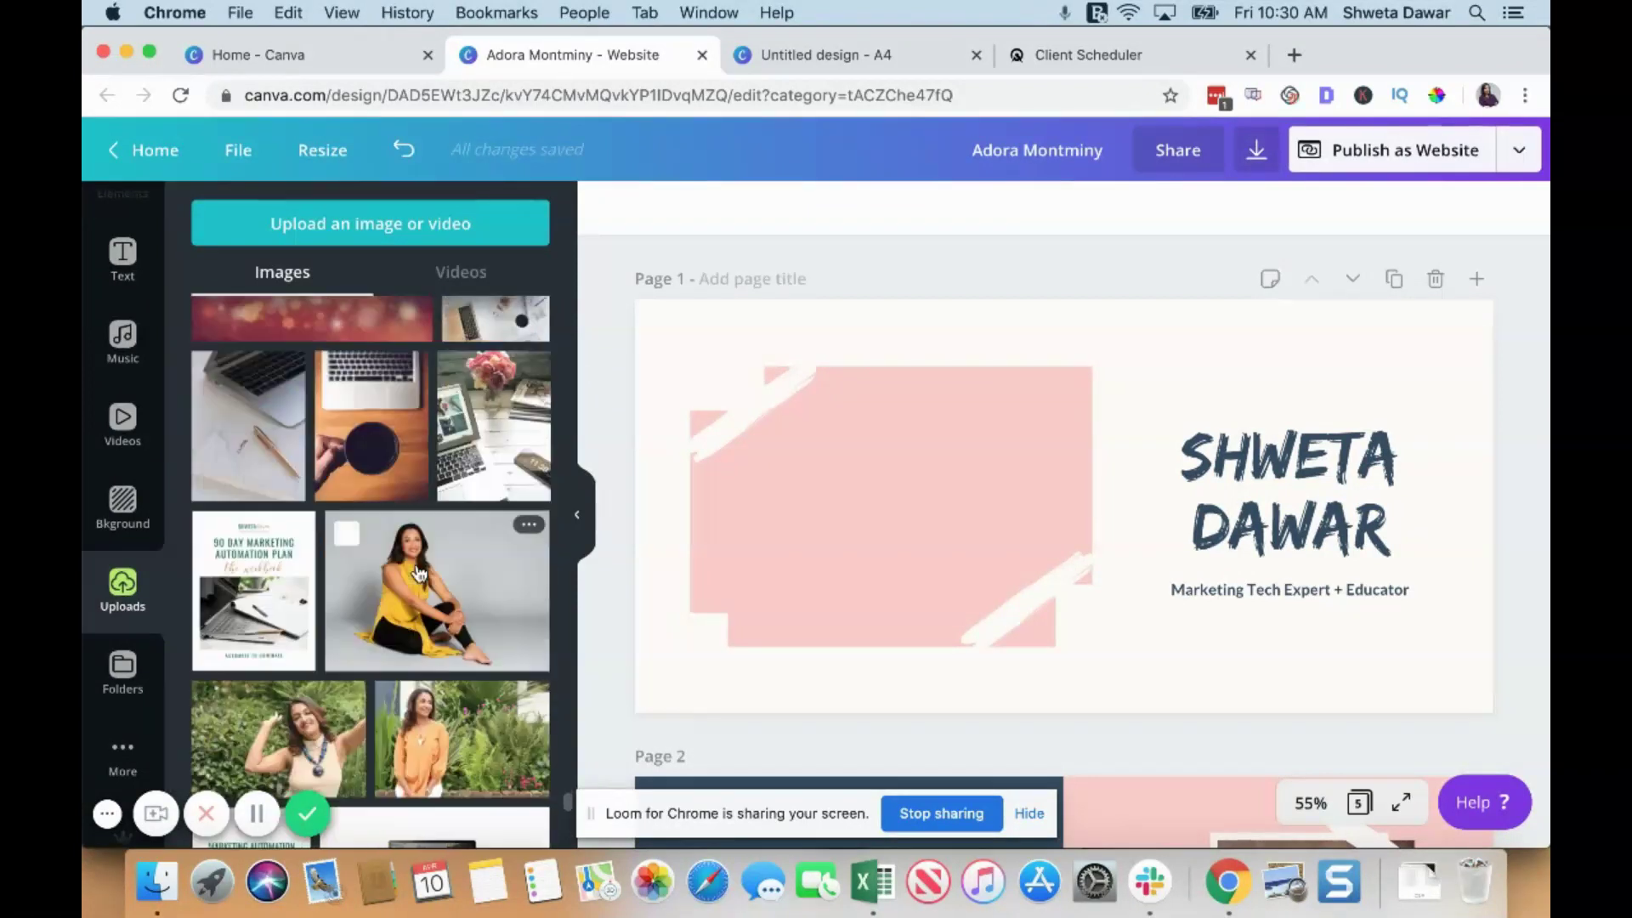
pyautogui.scroll(-15, 418, 572)
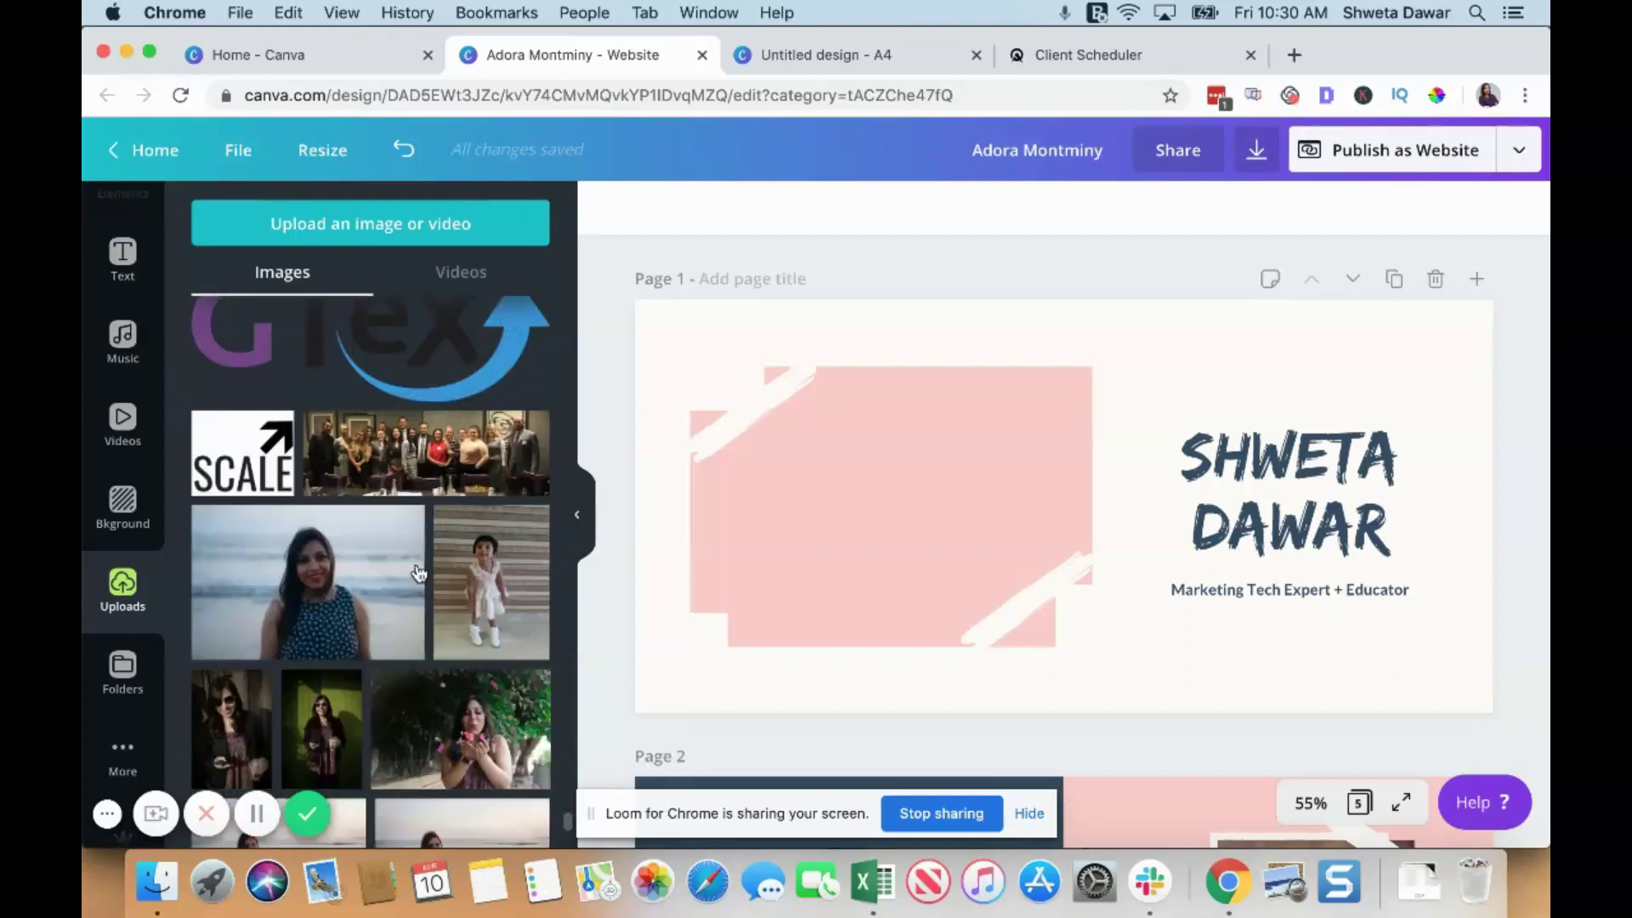
pyautogui.scroll(-3, 416, 563)
pyautogui.click(400, 370)
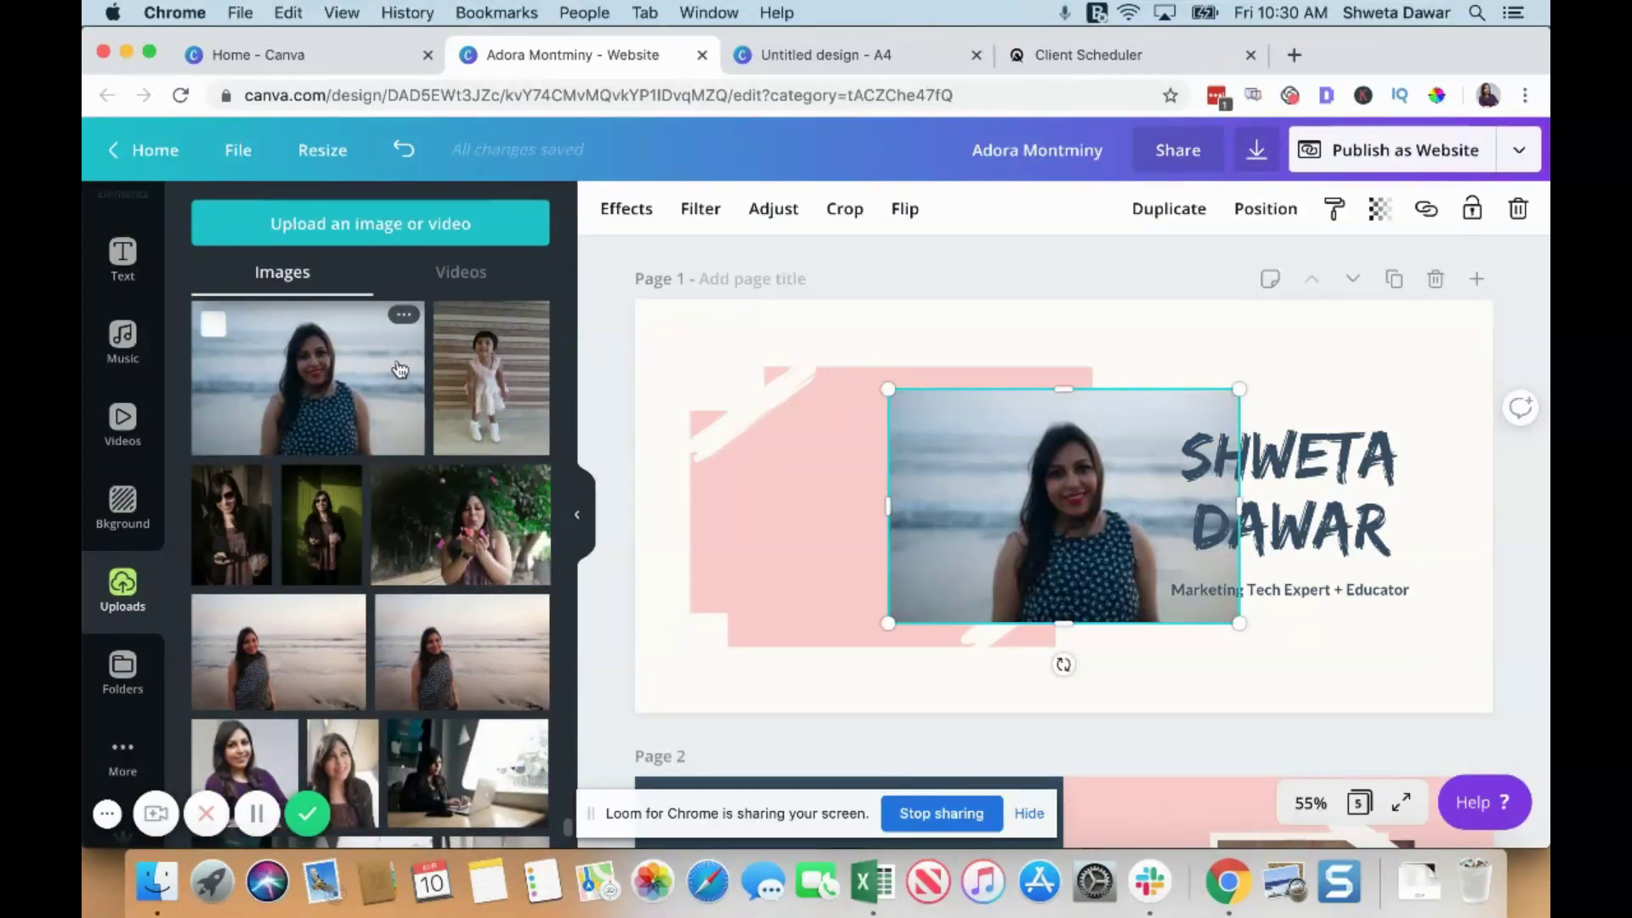
pyautogui.moveTo(917, 507)
pyautogui.mouseDown()
pyautogui.moveTo(630, 498)
pyautogui.moveTo(901, 498)
pyautogui.mouseUp()
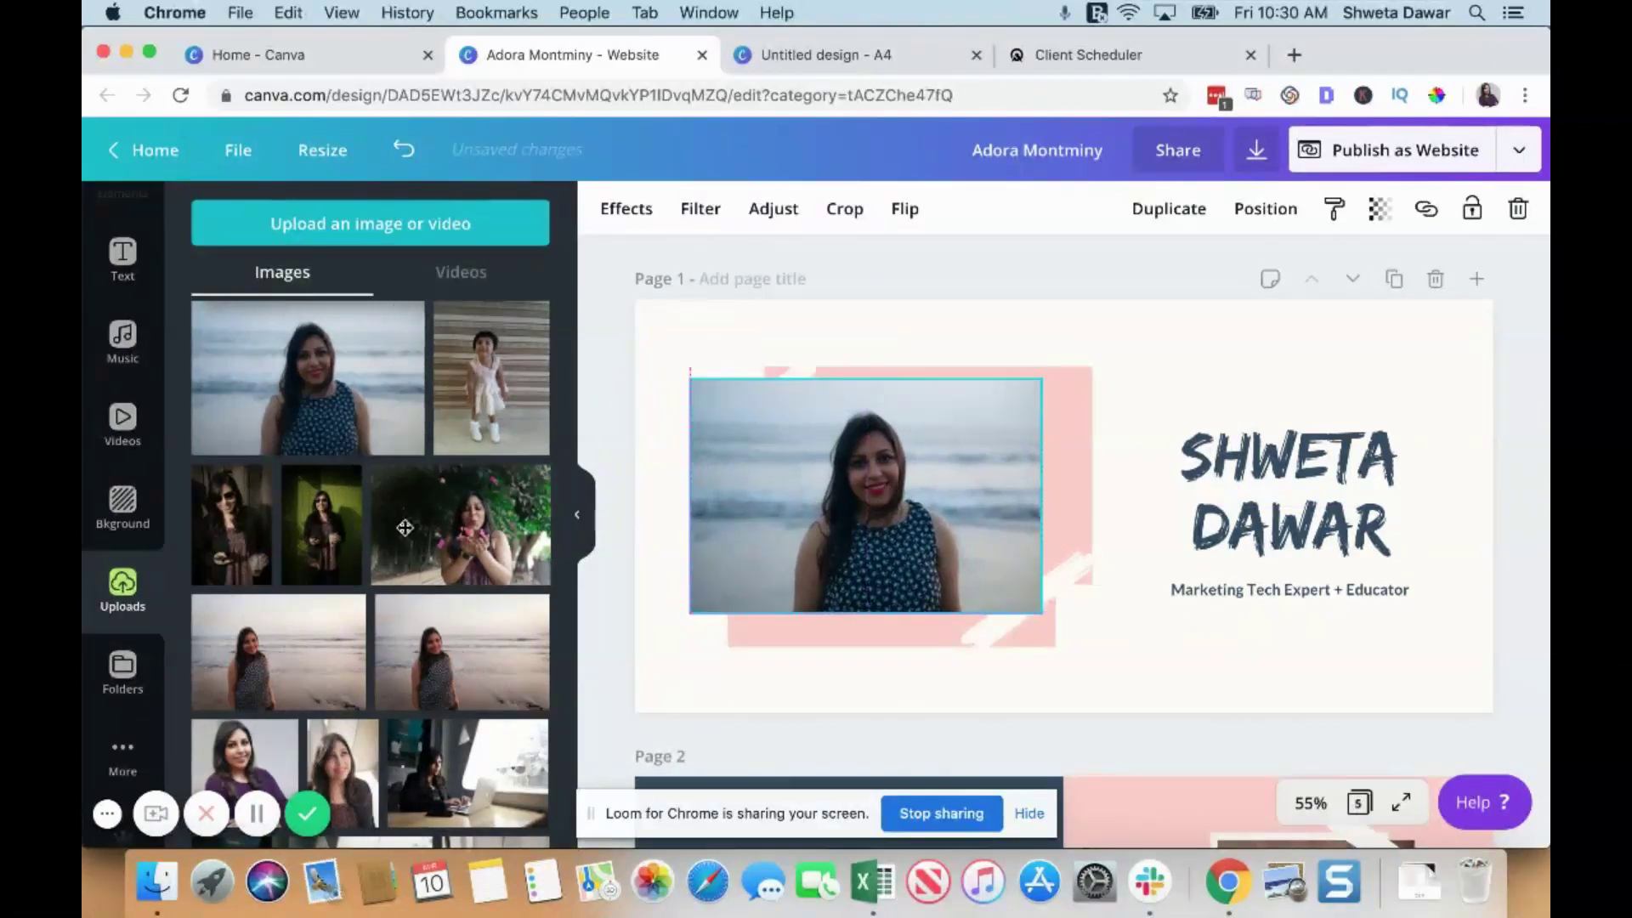
pyautogui.scroll(-5, 380, 522)
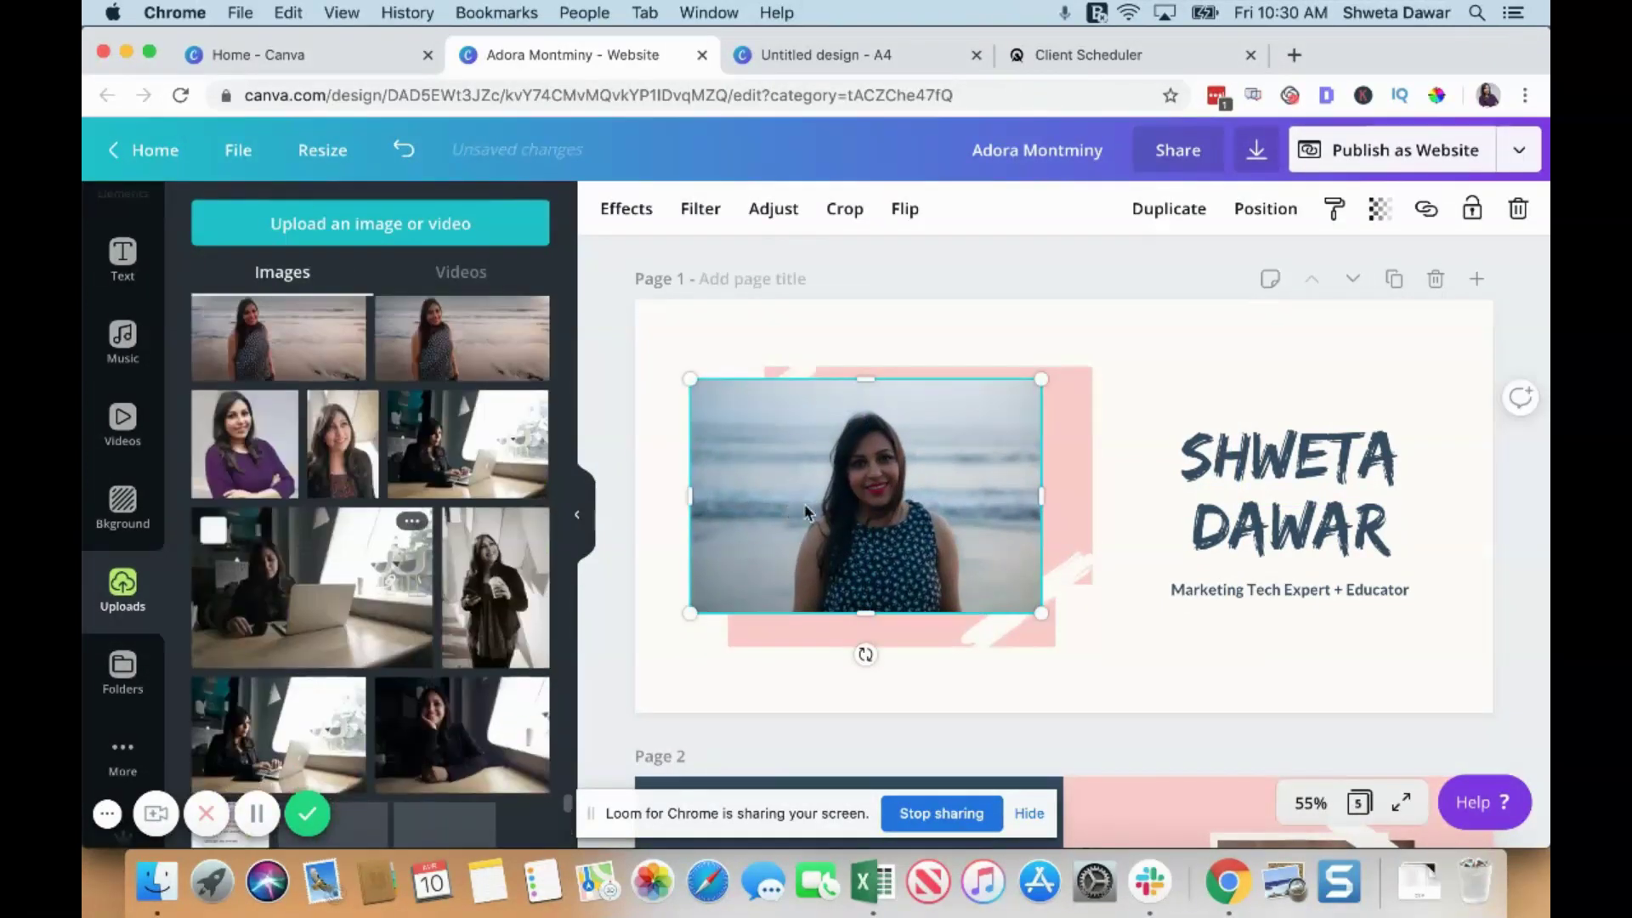
pyautogui.moveTo(850, 522); pyautogui.dragTo(830, 515)
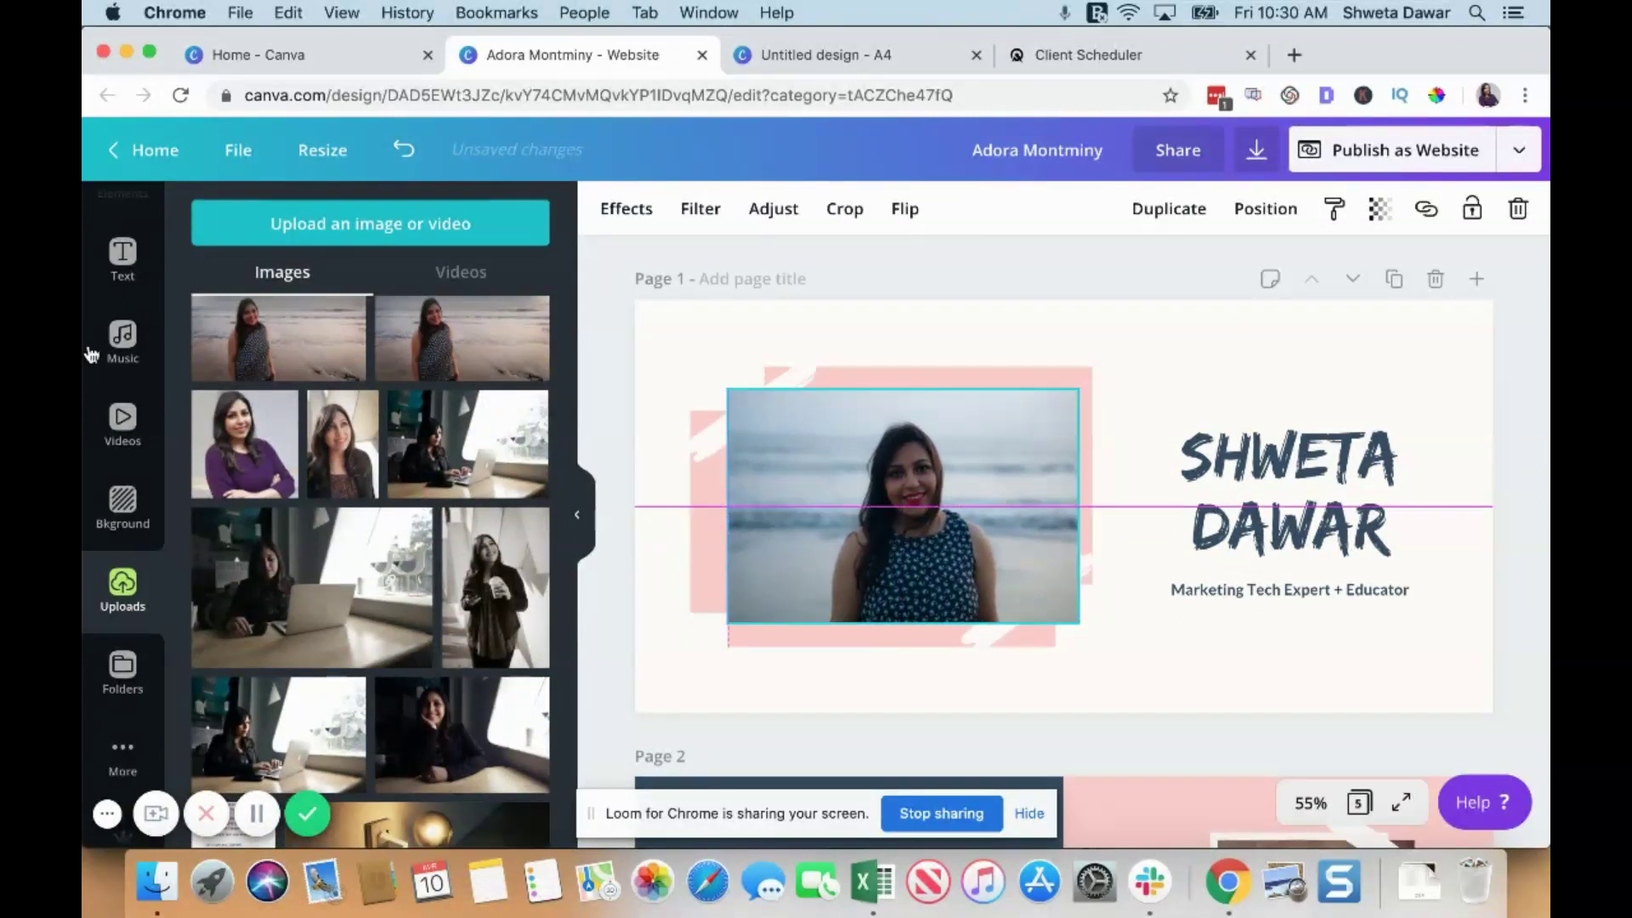
pyautogui.click(119, 264)
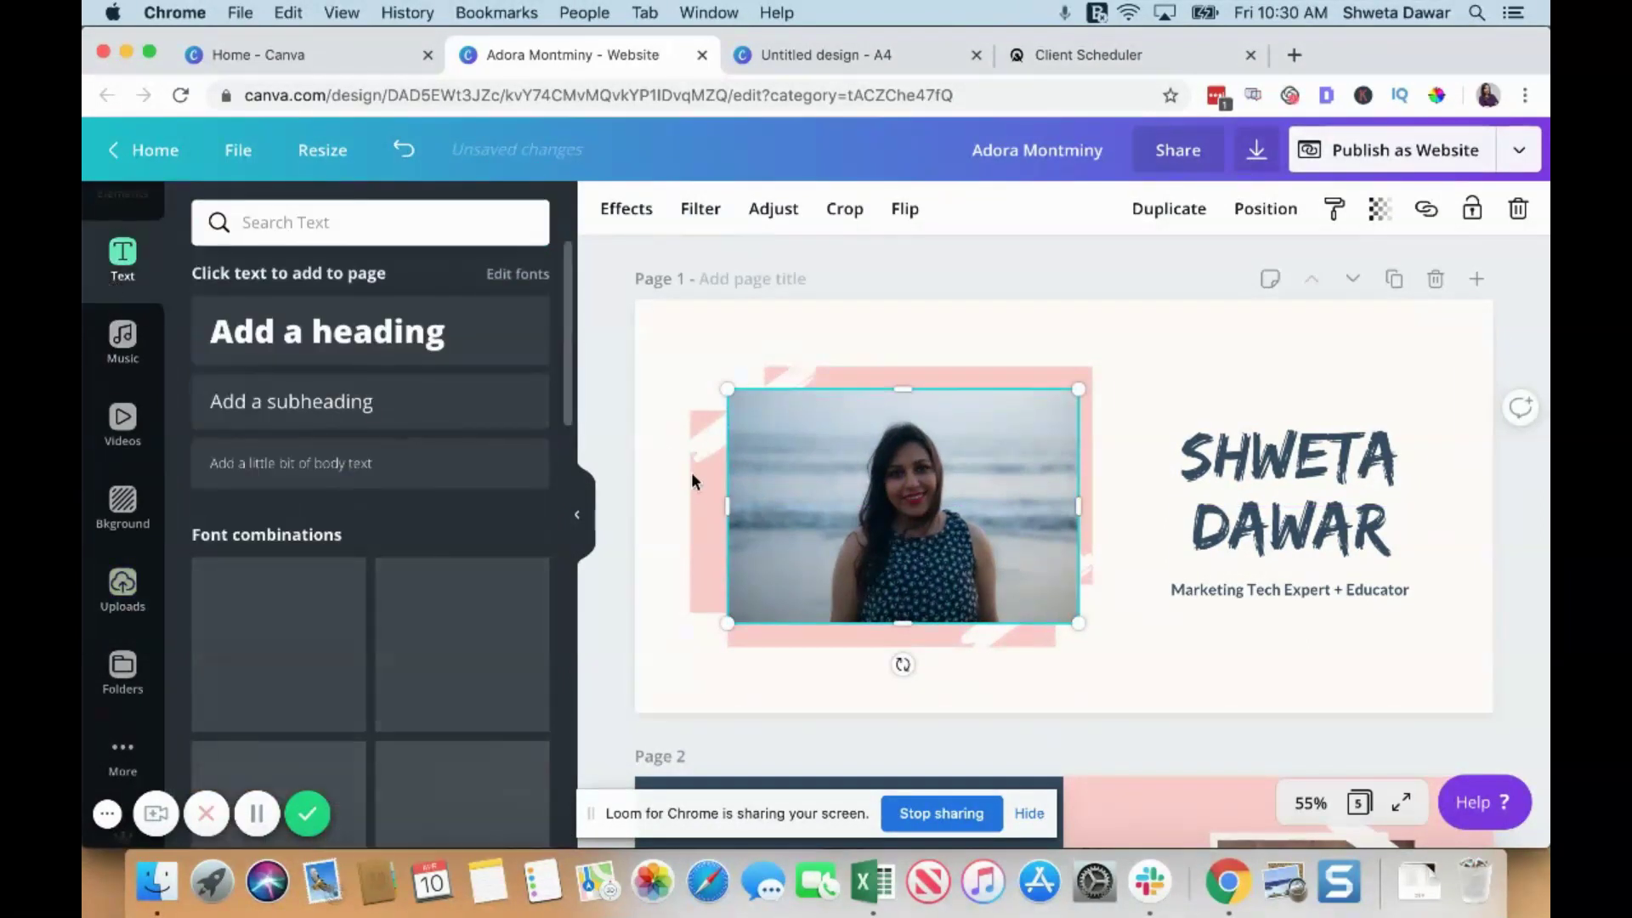
# Retitle the page 2 heading from GET TO KNOW ADORA to ABOUT ME.
pyautogui.scroll(-3, 1161, 562)
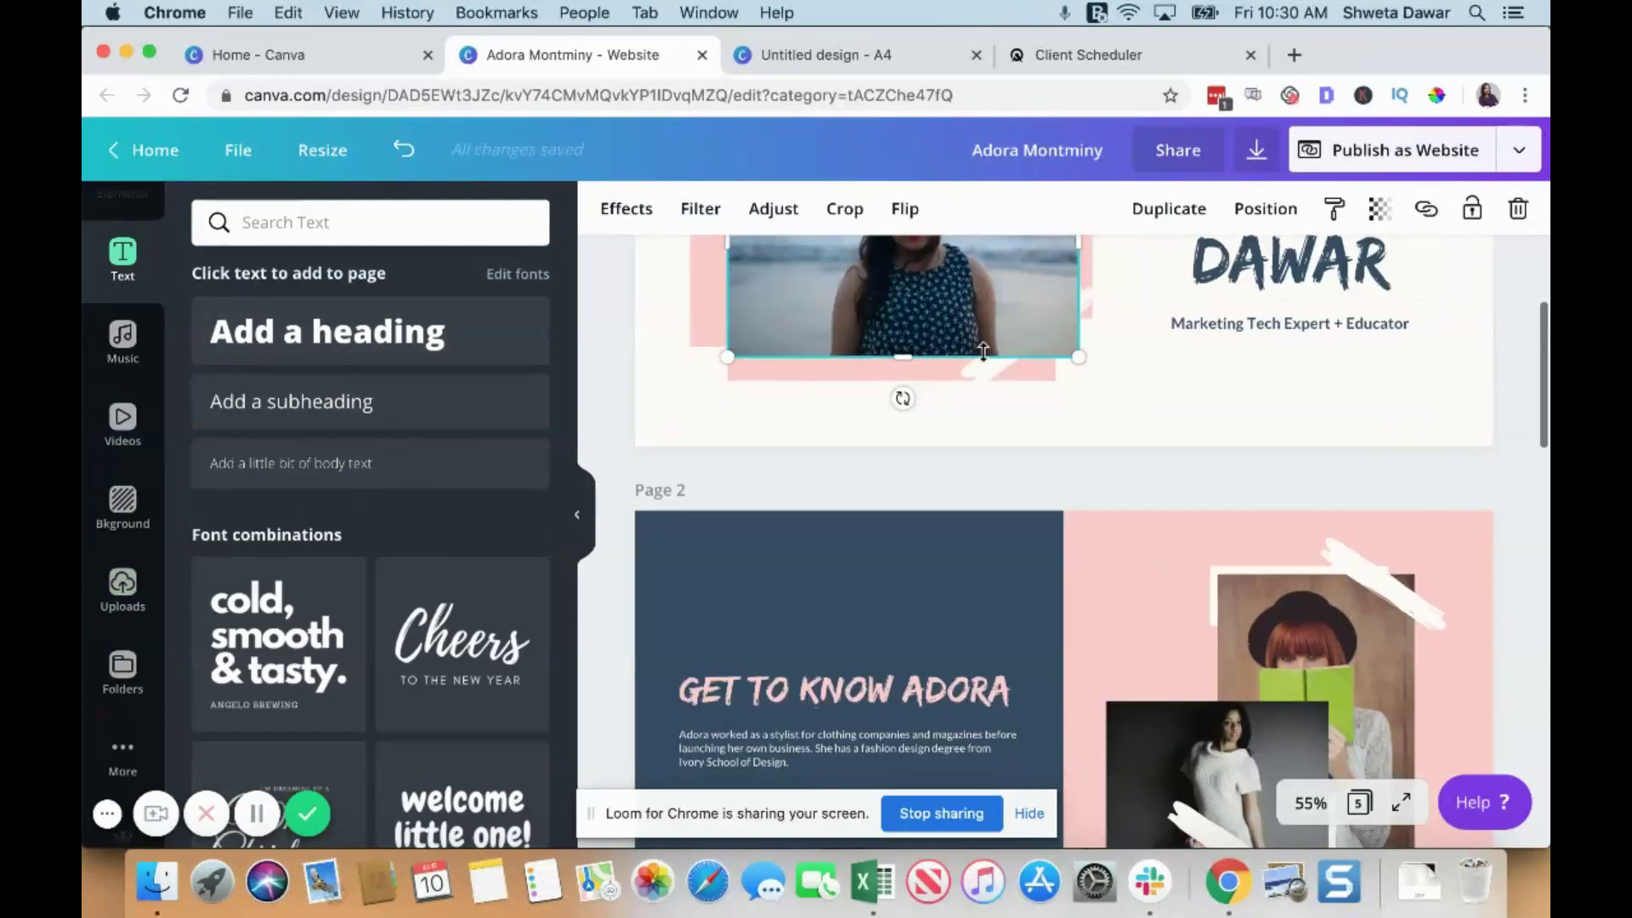
pyautogui.scroll(2, 989, 365)
pyautogui.scroll(-4, 989, 365)
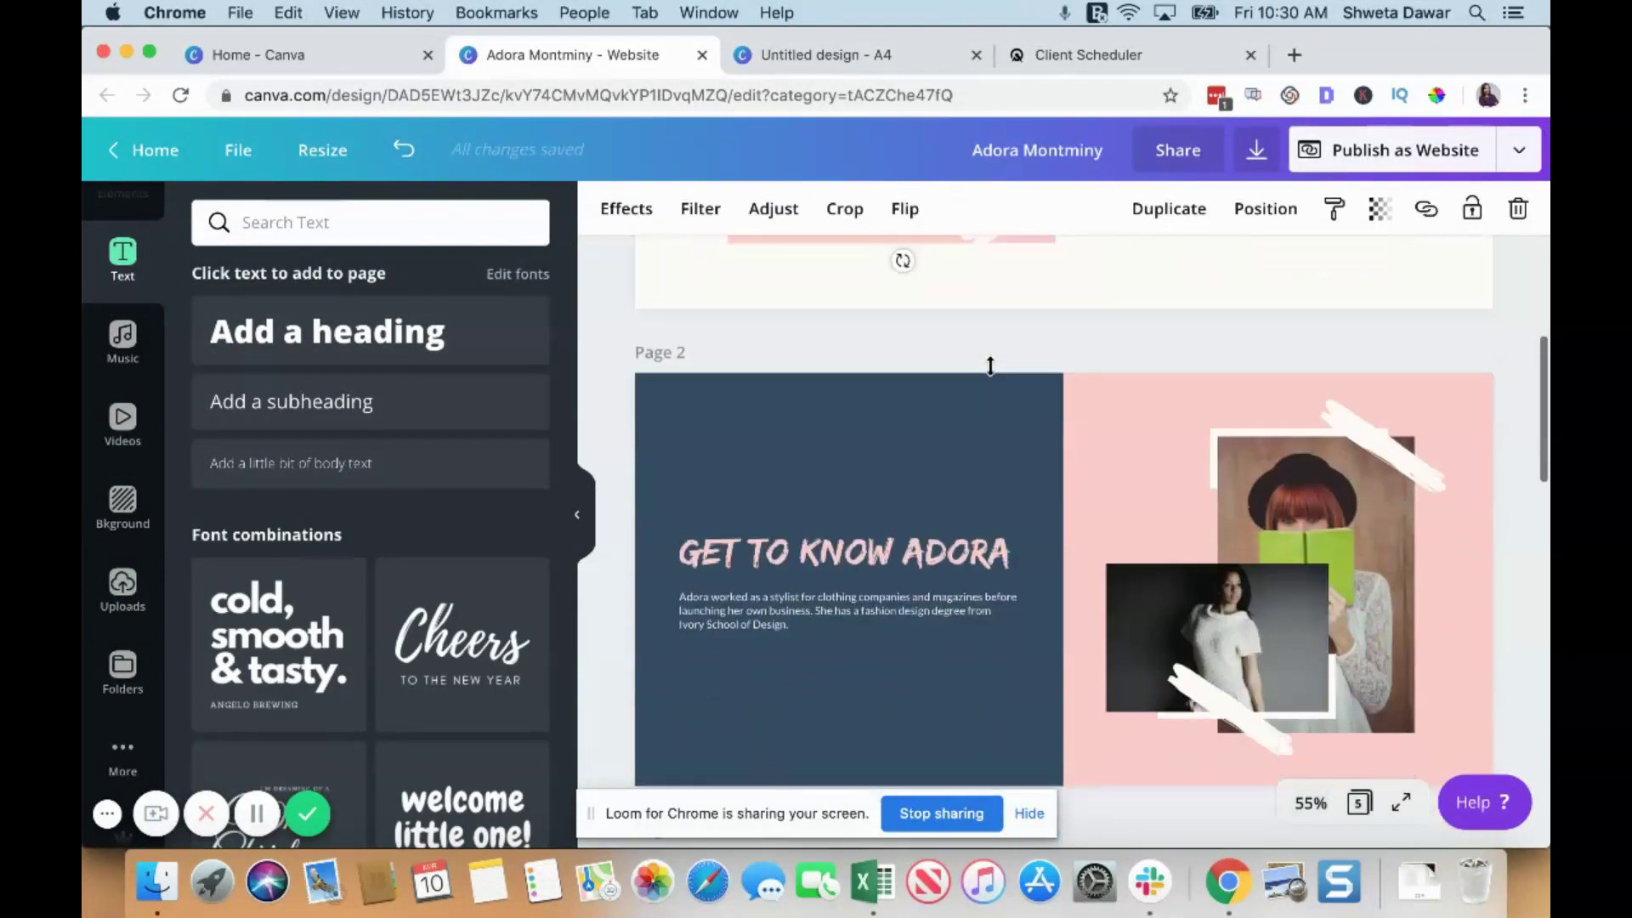
pyautogui.scroll(-1, 990, 364)
pyautogui.click(867, 430)
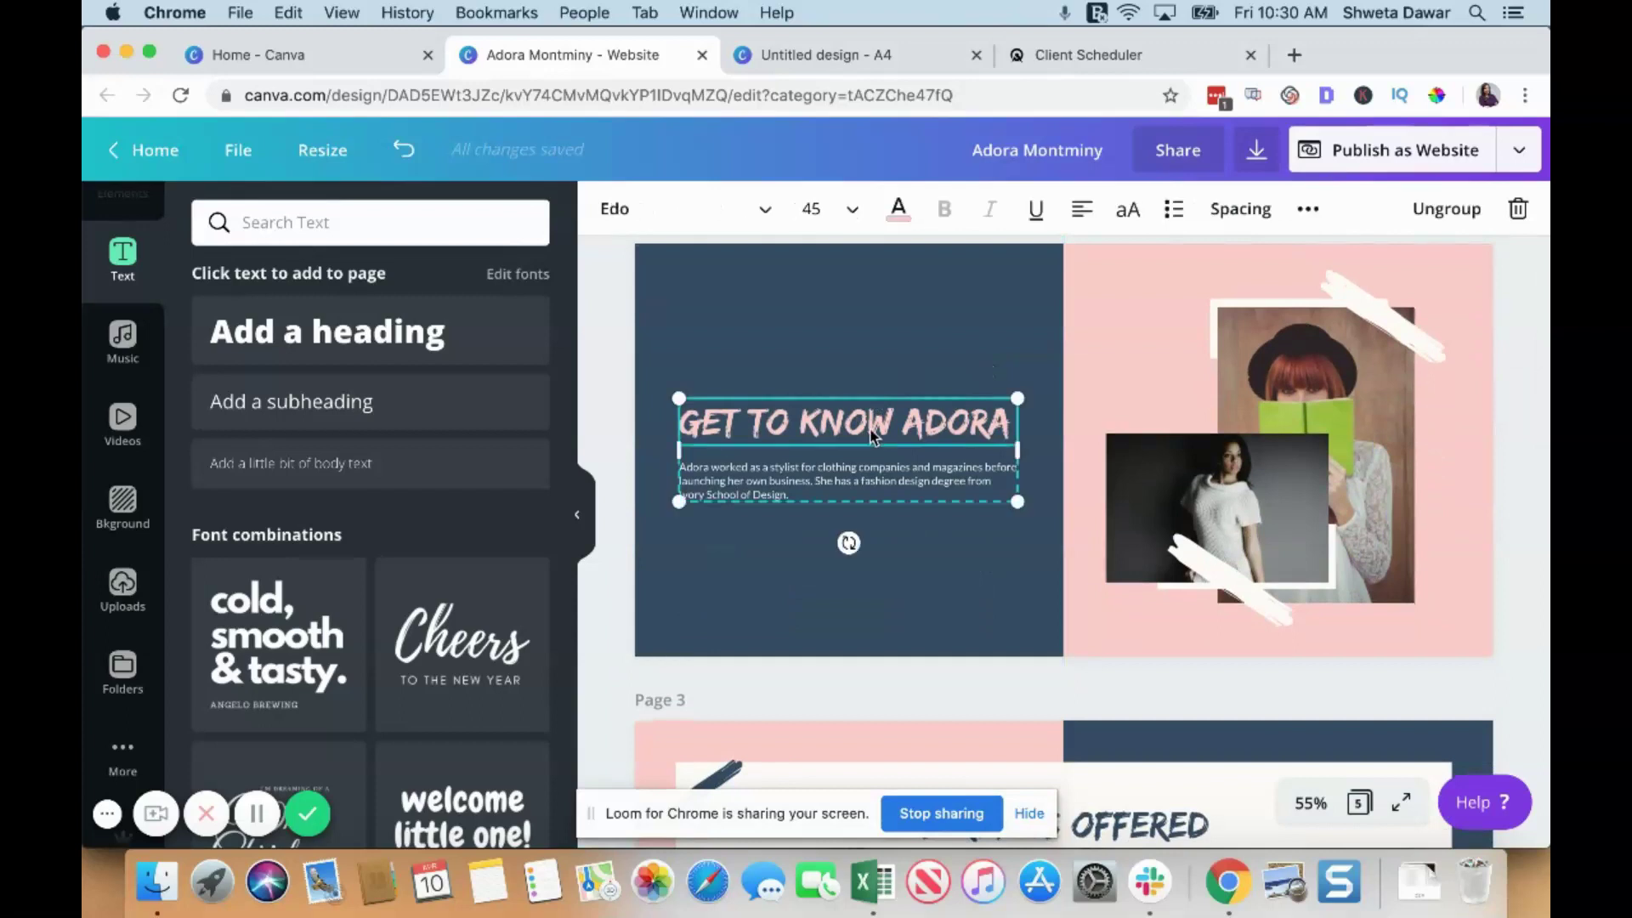
pyautogui.click(871, 430)
pyautogui.write('ABOUT ME')
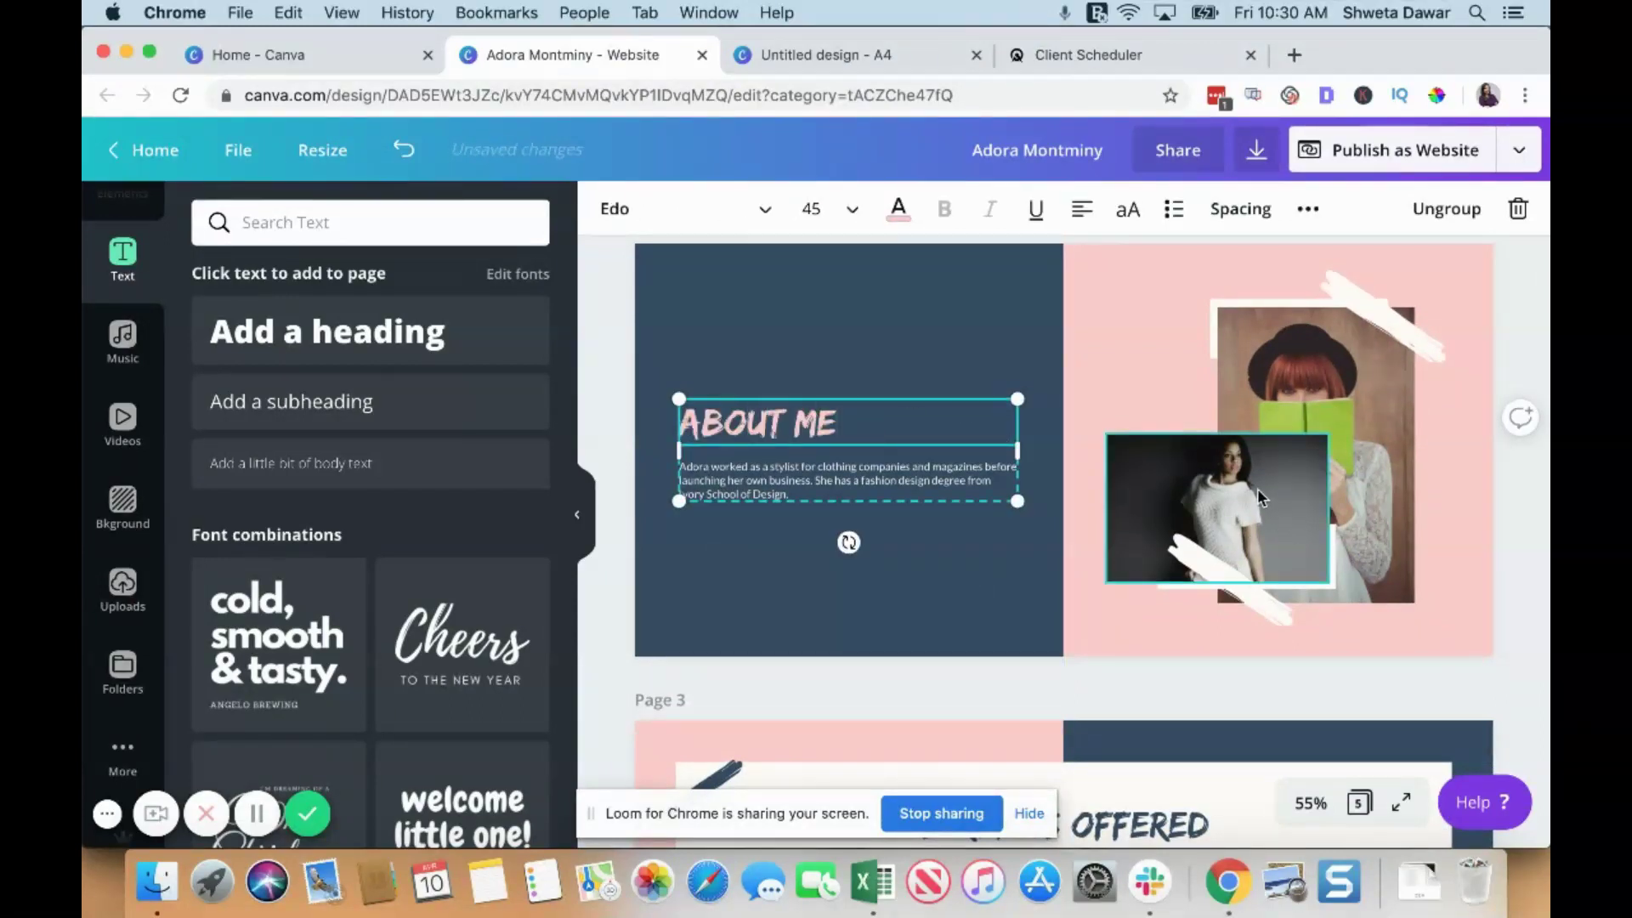
# Replace both model photos with the uploaded laptop photo, resized to fit the pink half.
pyautogui.click(1258, 490)
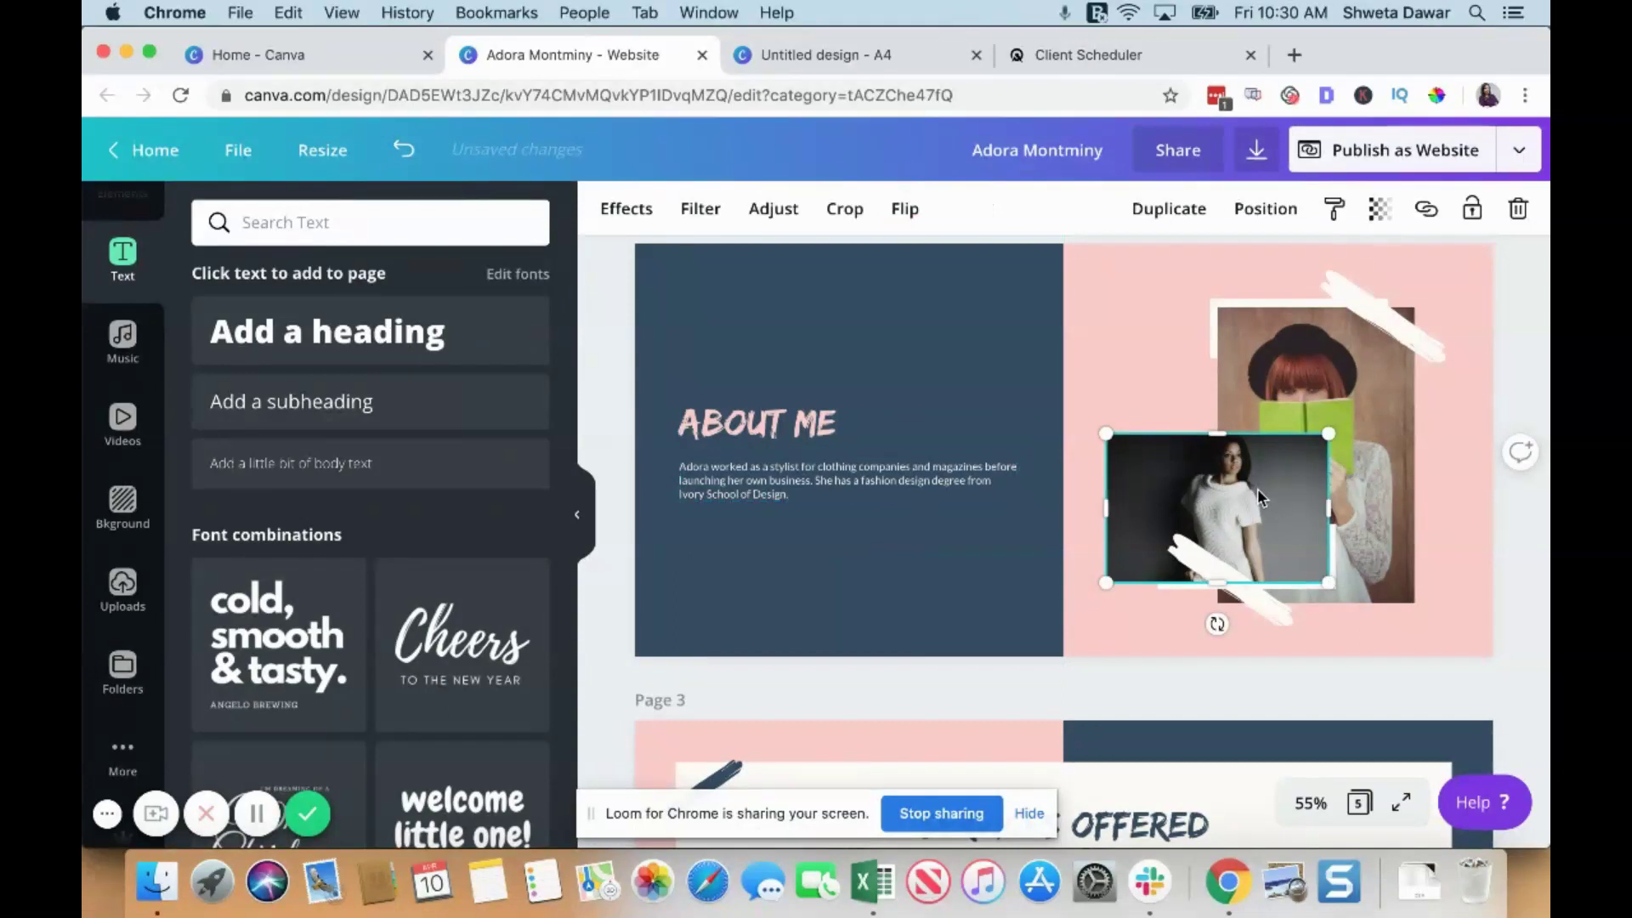
pyautogui.press('Delete')
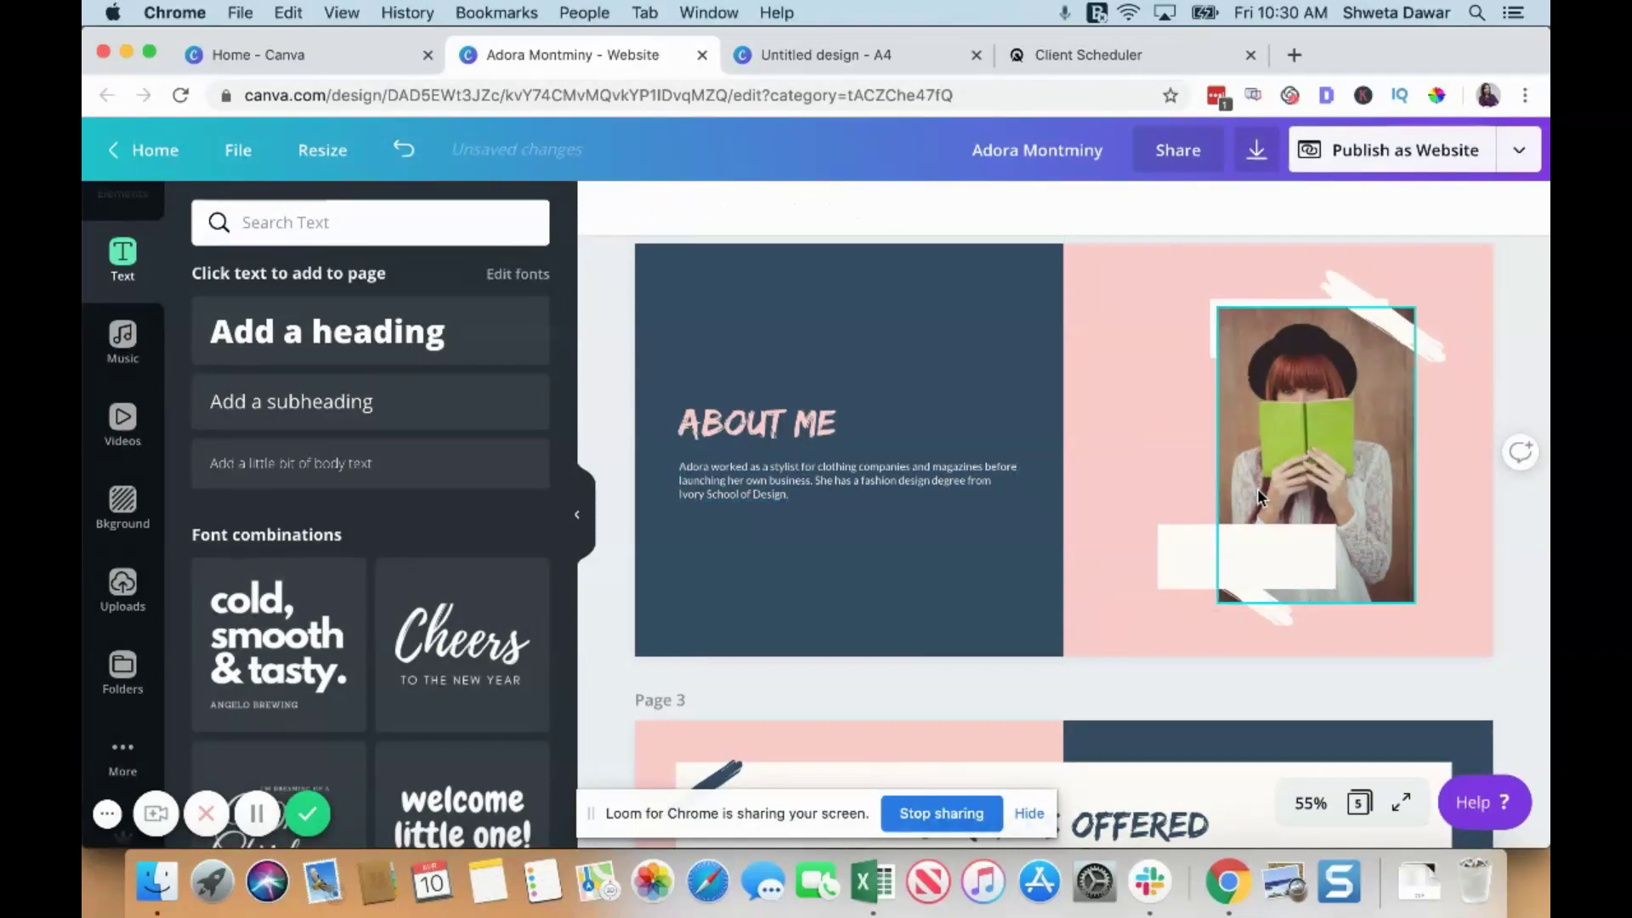
pyautogui.click(1301, 435)
pyautogui.press('Delete')
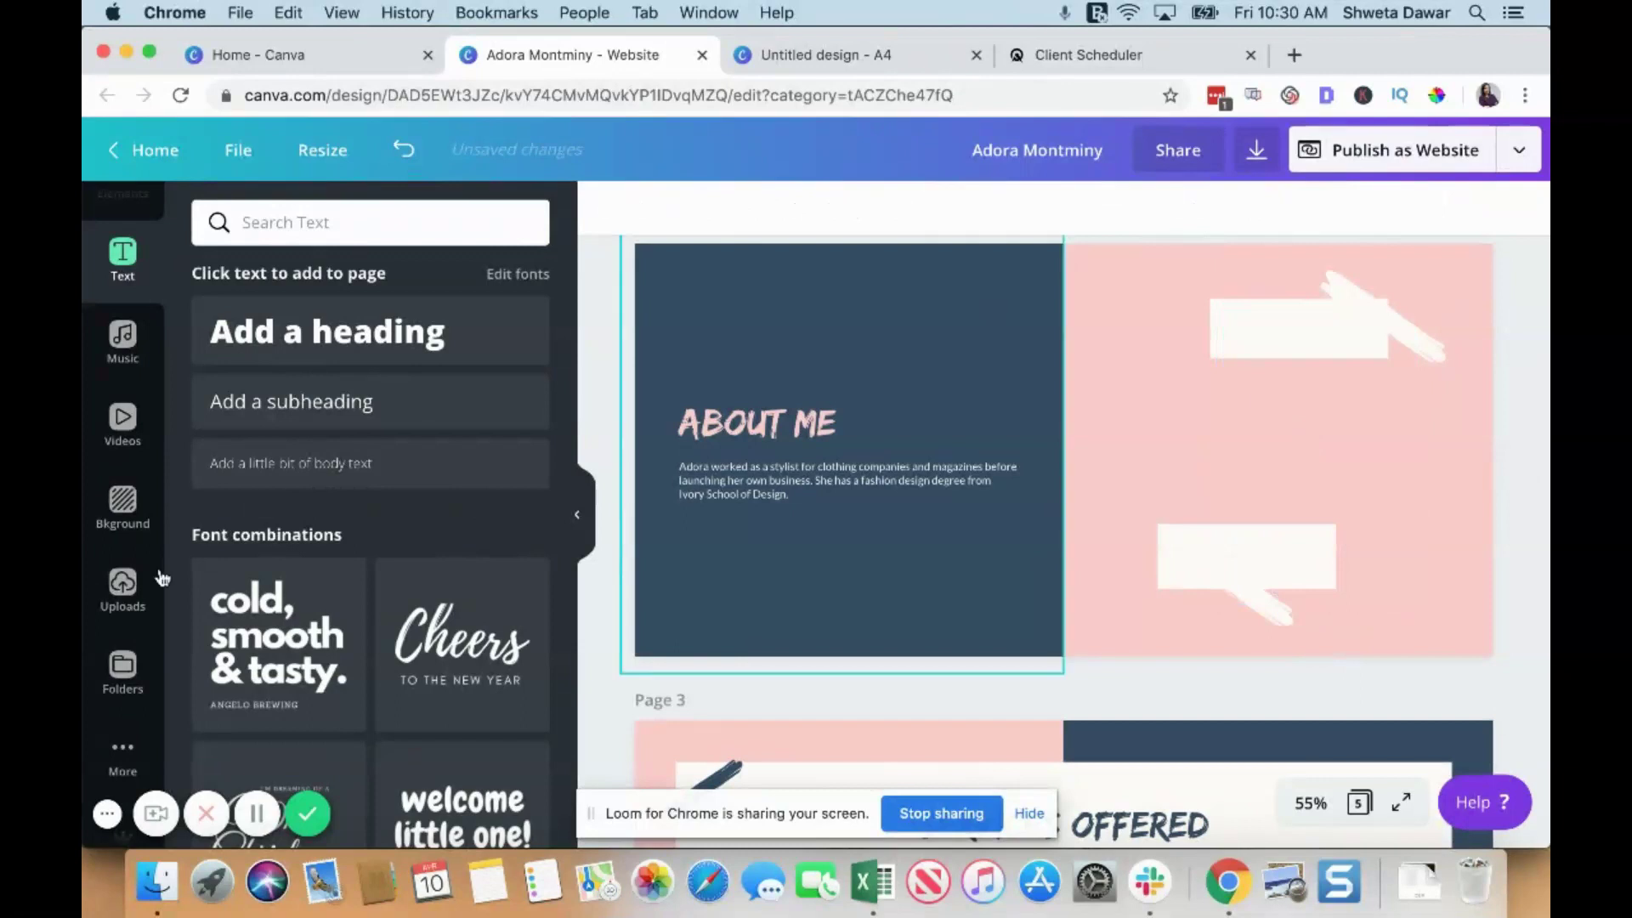
pyautogui.click(124, 605)
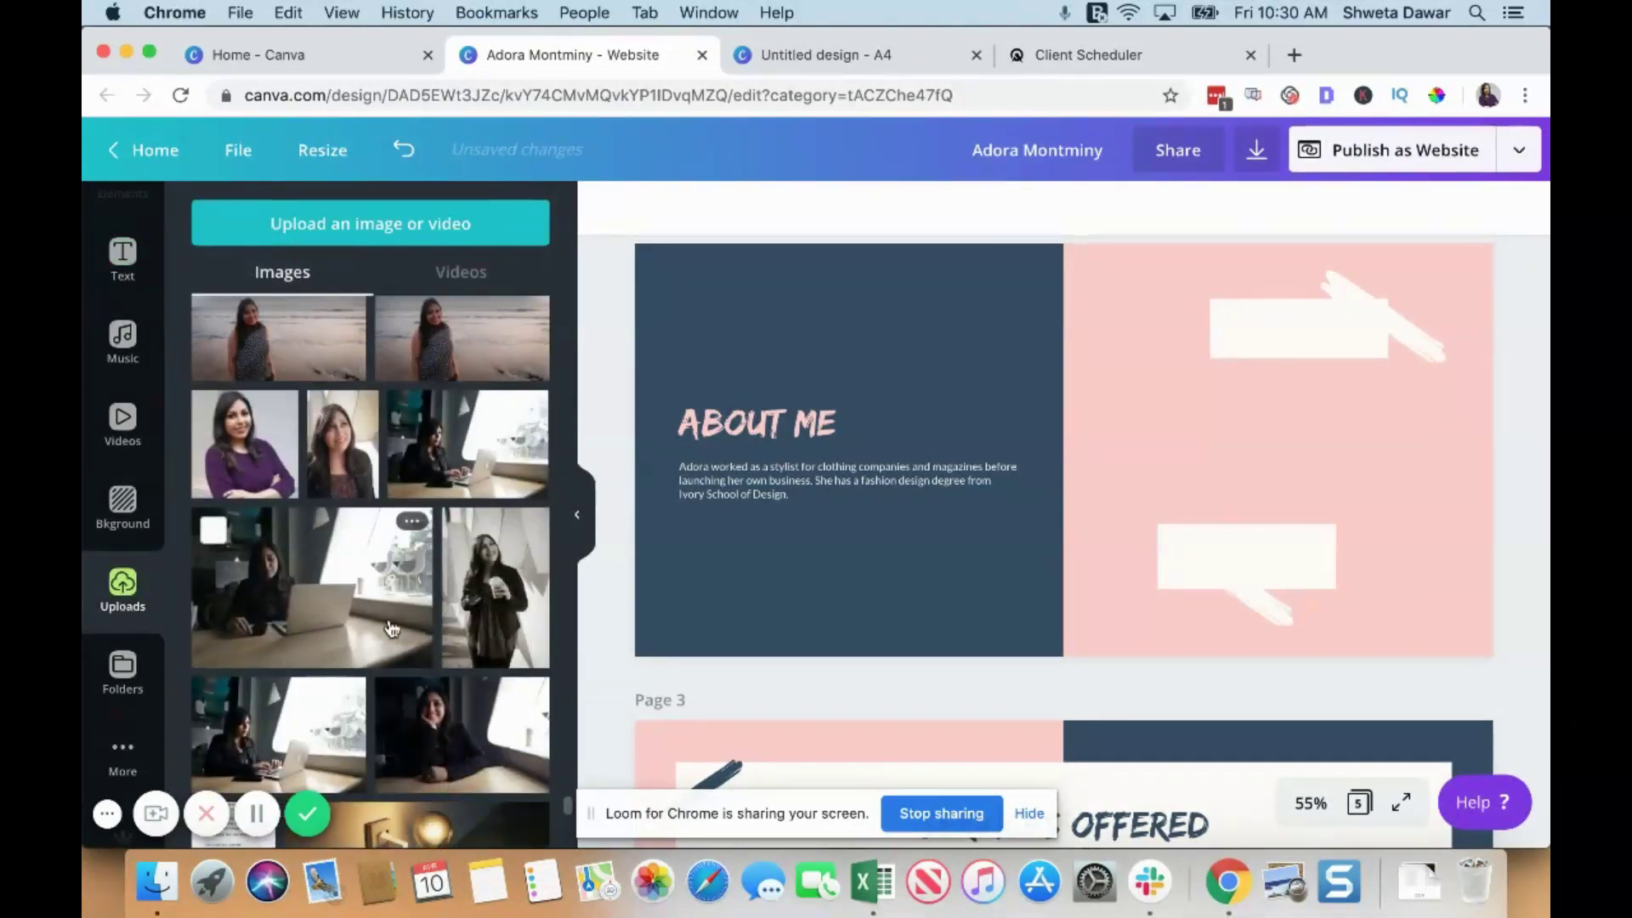
pyautogui.moveTo(368, 589); pyautogui.dragTo(1097, 337)
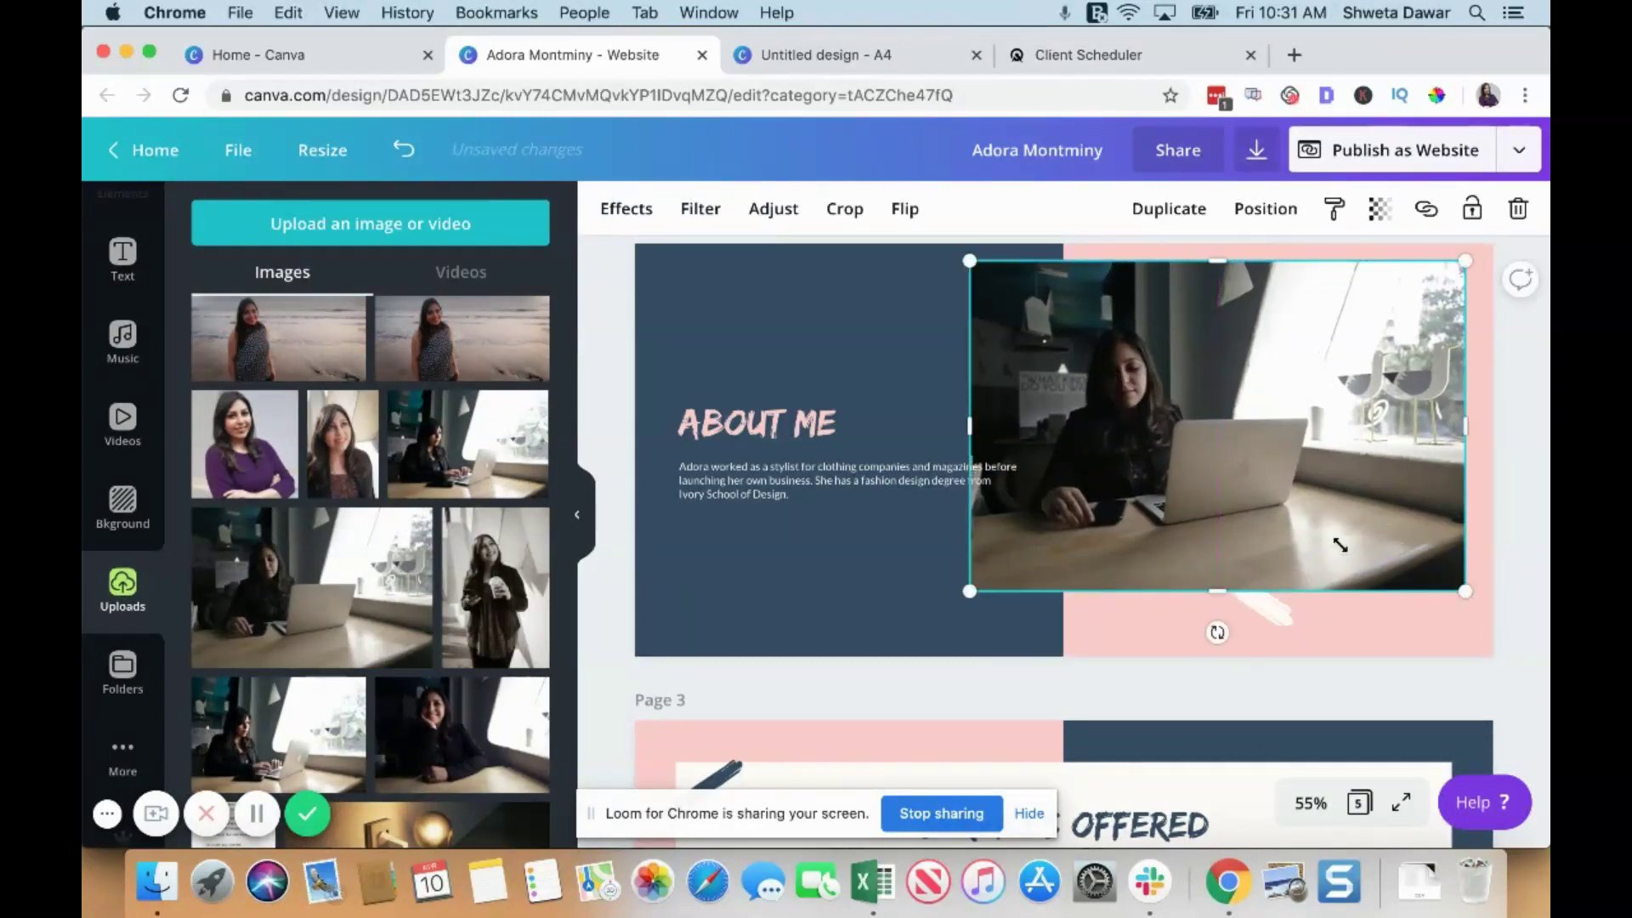
pyautogui.moveTo(1341, 545); pyautogui.dragTo(1292, 483)
# Replace the About Me body text with a bio about using marketing tech to help small businesses.
pyautogui.click(772, 479)
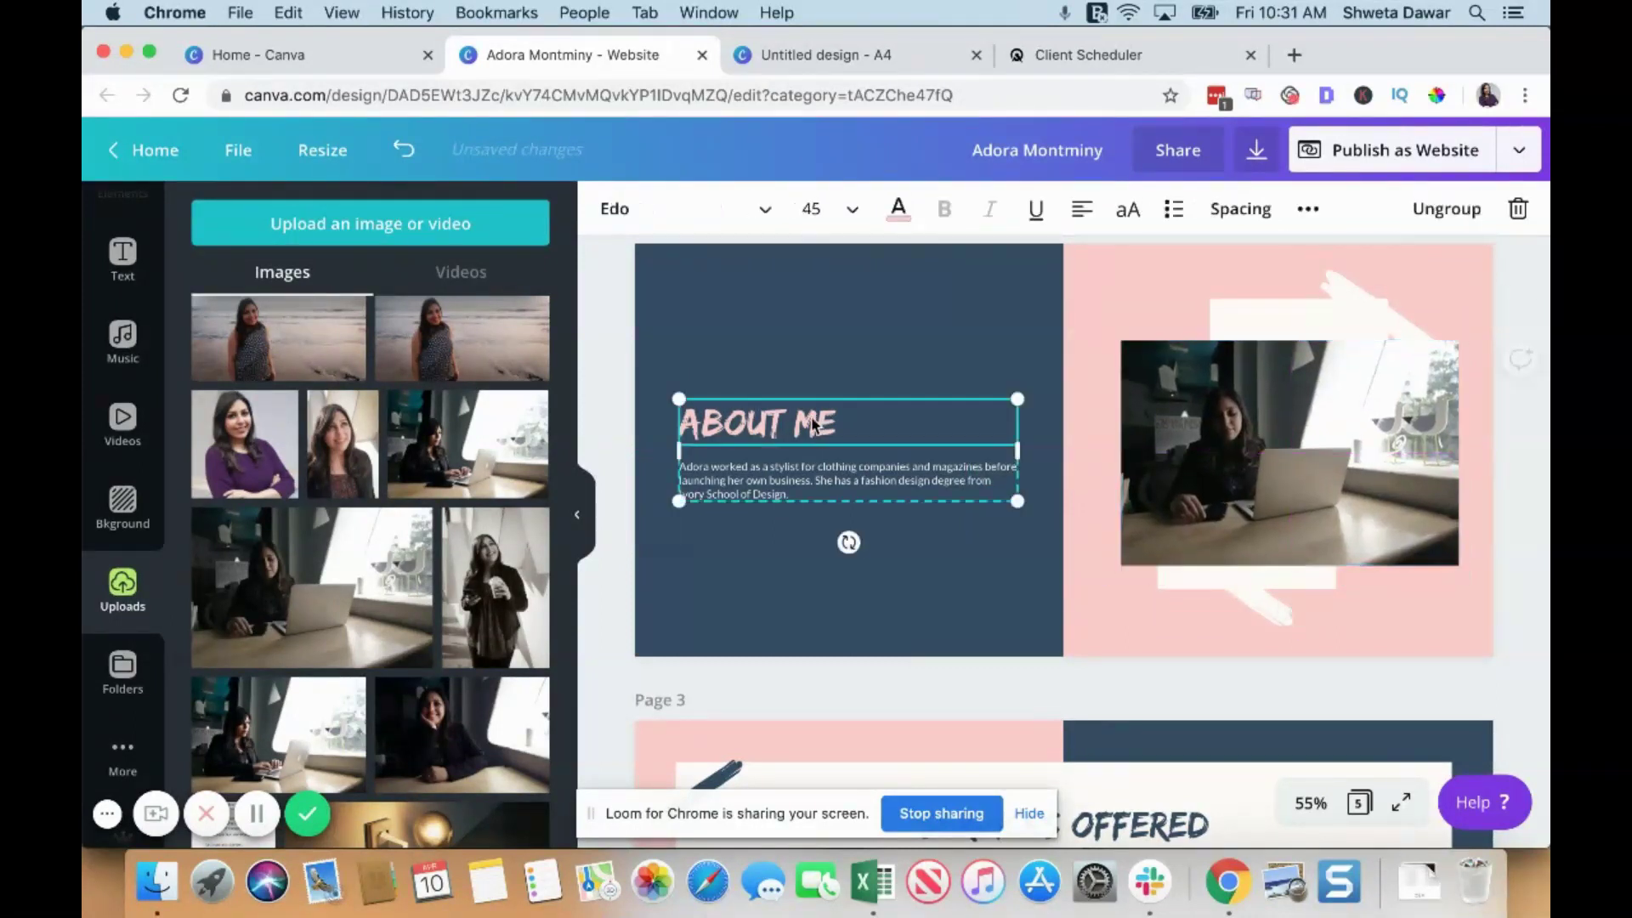
pyautogui.click(772, 480)
pyautogui.click(772, 480)
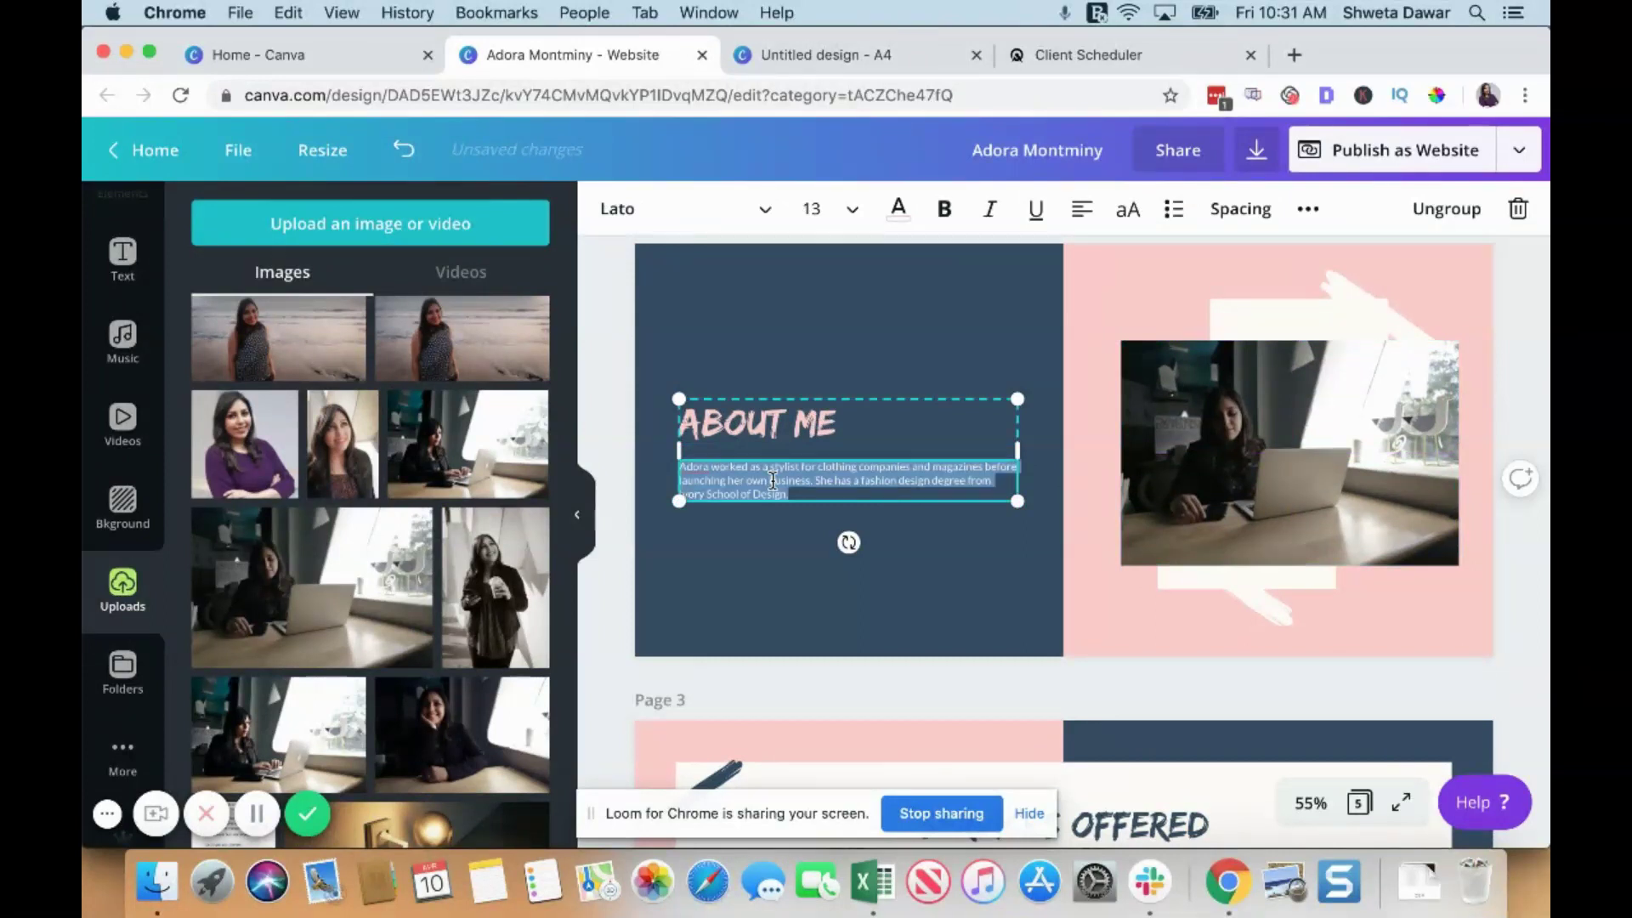
pyautogui.press('BackSpace')
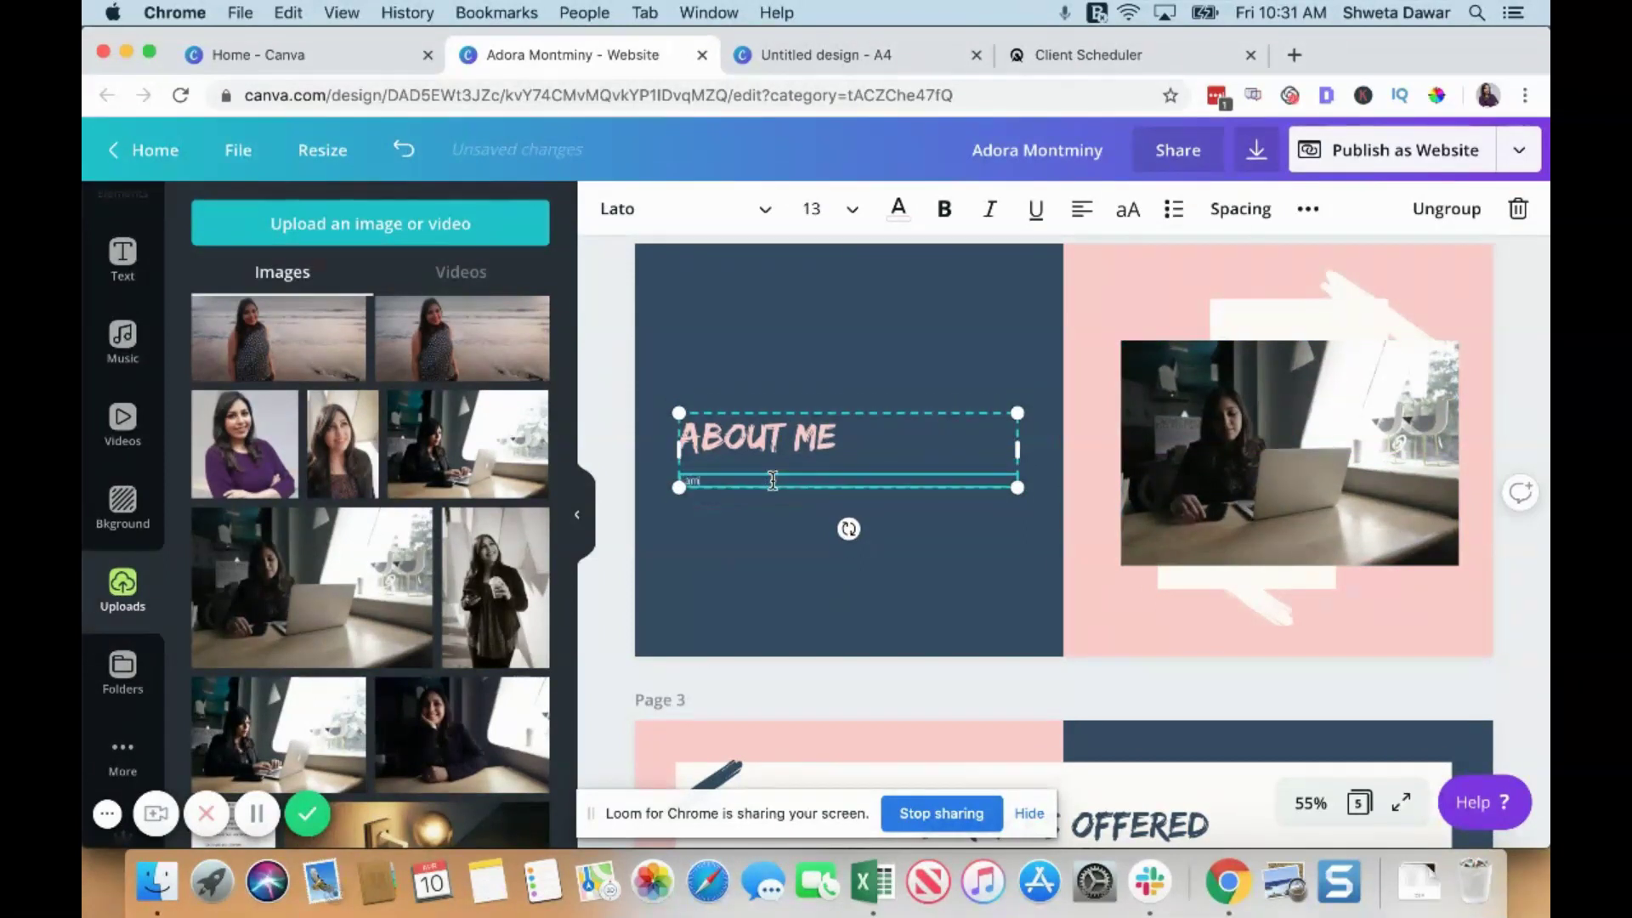
pyautogui.write('I am a marketing tech expert helping solorepeneurs and')
pyautogui.write('small')
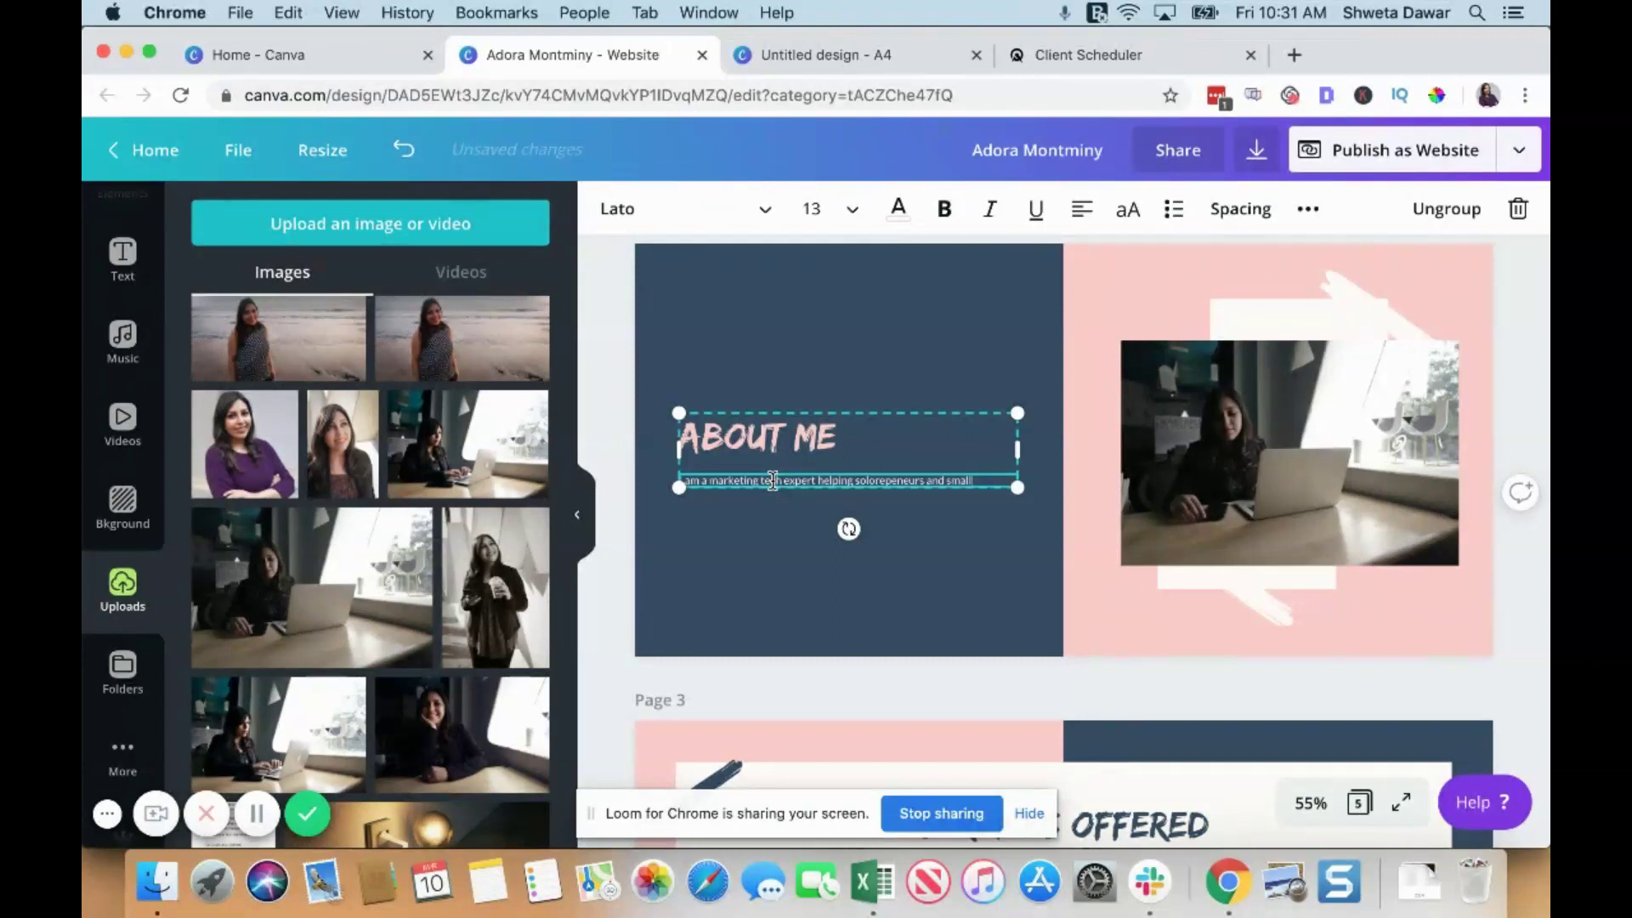
pyautogui.write(' busineses g')
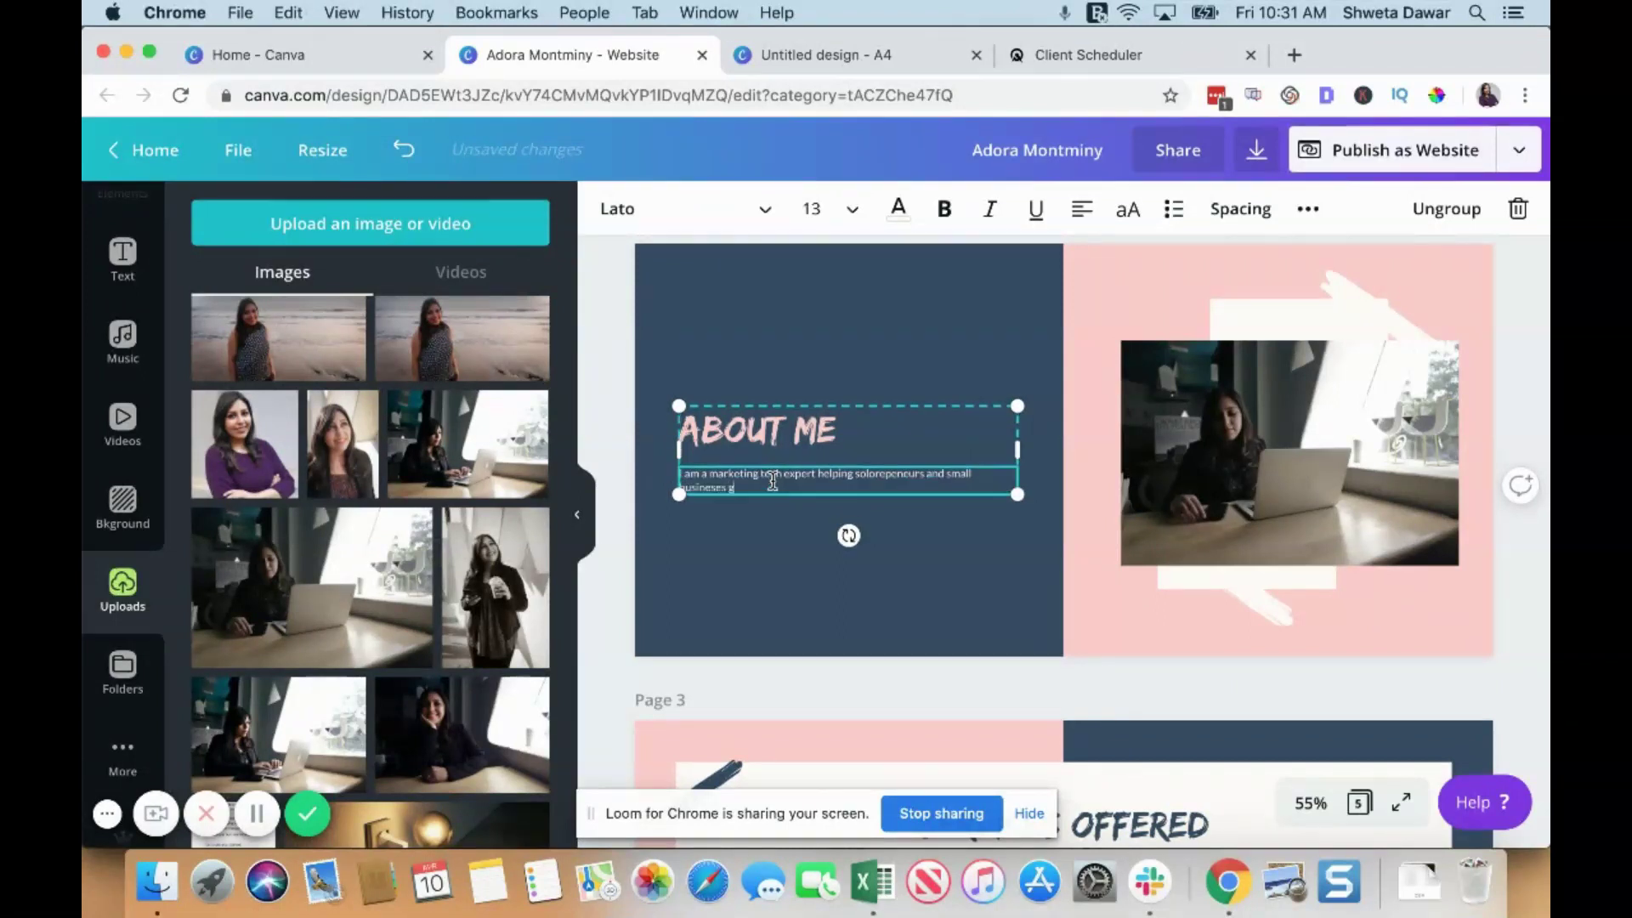
pyautogui.write('et over the tech overwhlem and scale faster')
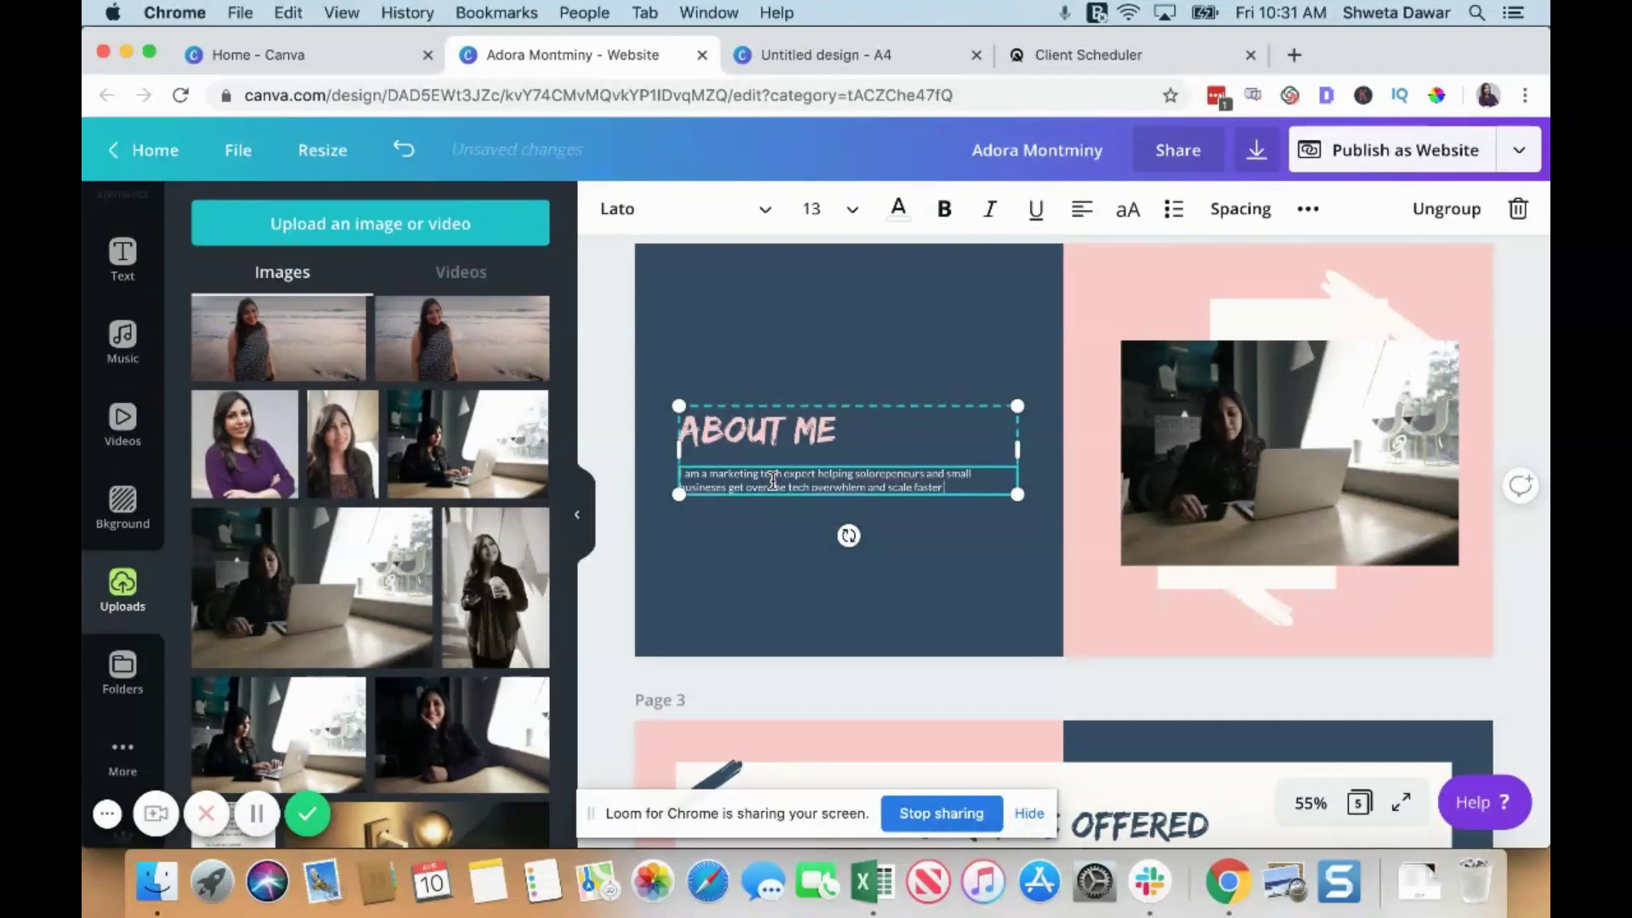
pyautogui.write('using marketing technology')
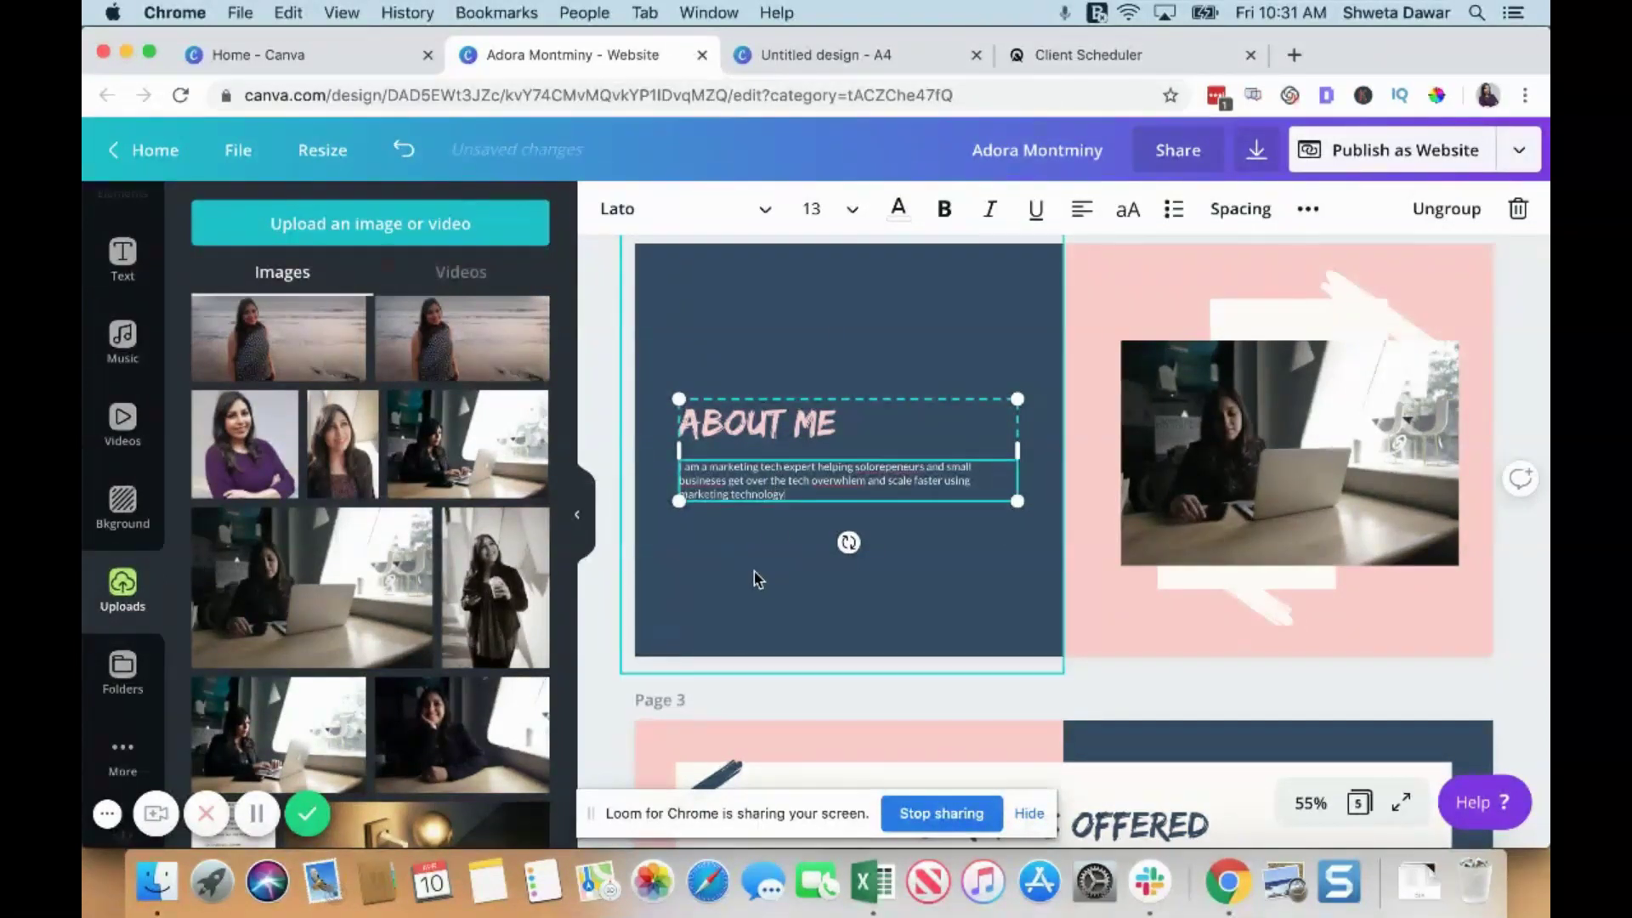
pyautogui.click(755, 576)
# Set the bio paragraph's font size to 18.
pyautogui.click(768, 496)
pyautogui.tripleClick(768, 496)
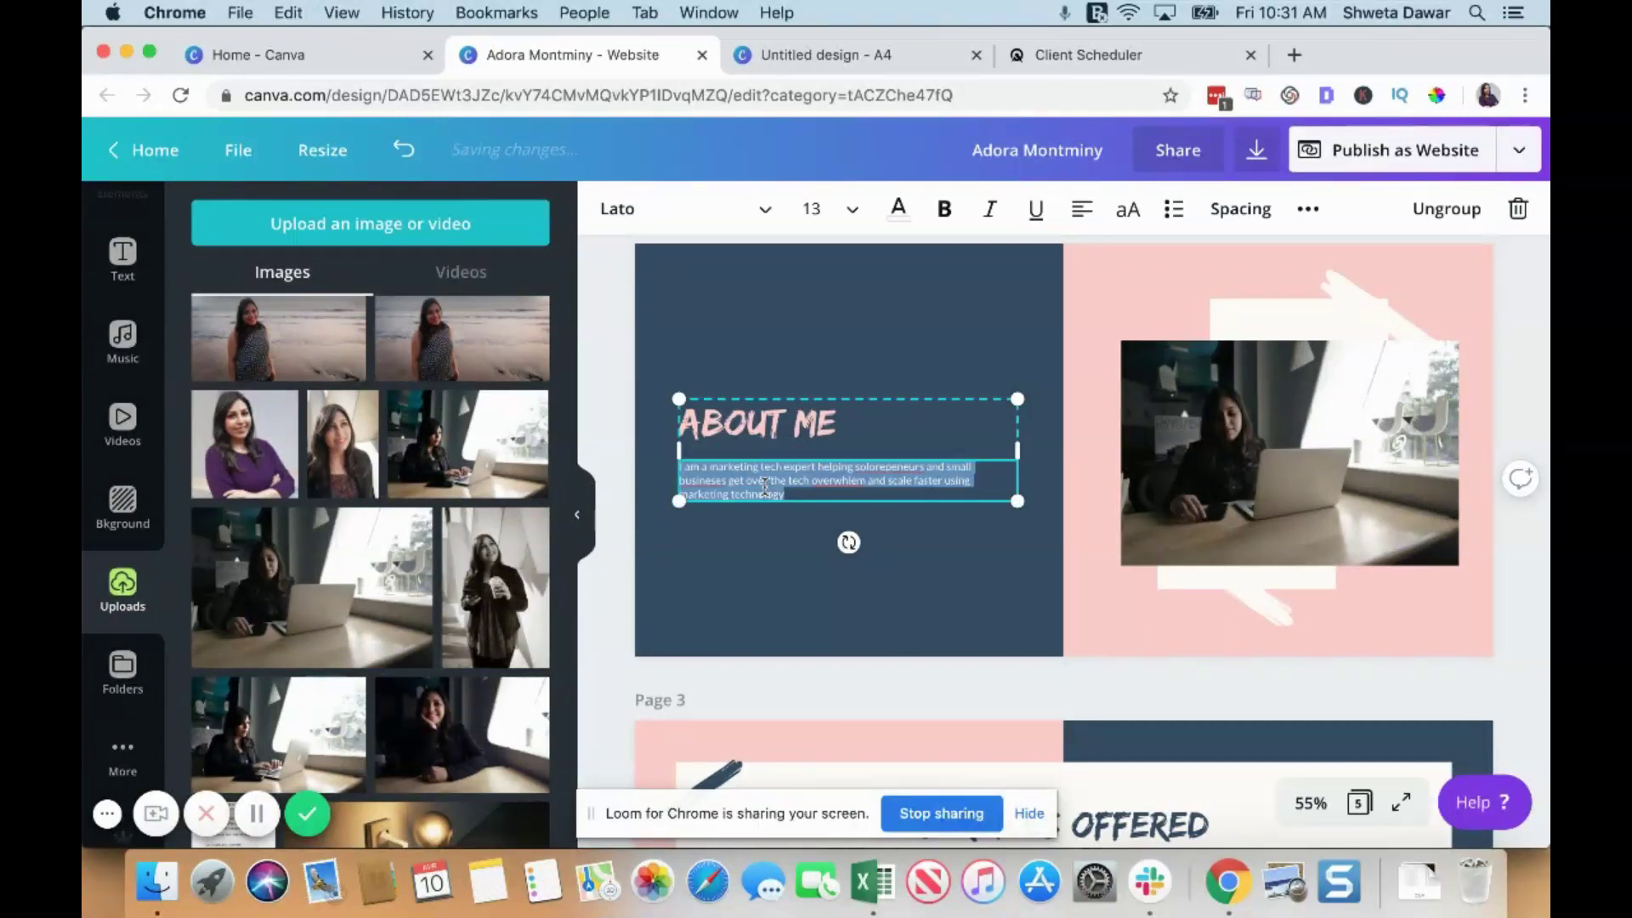
pyautogui.click(828, 211)
pyautogui.scroll(-2, 857, 574)
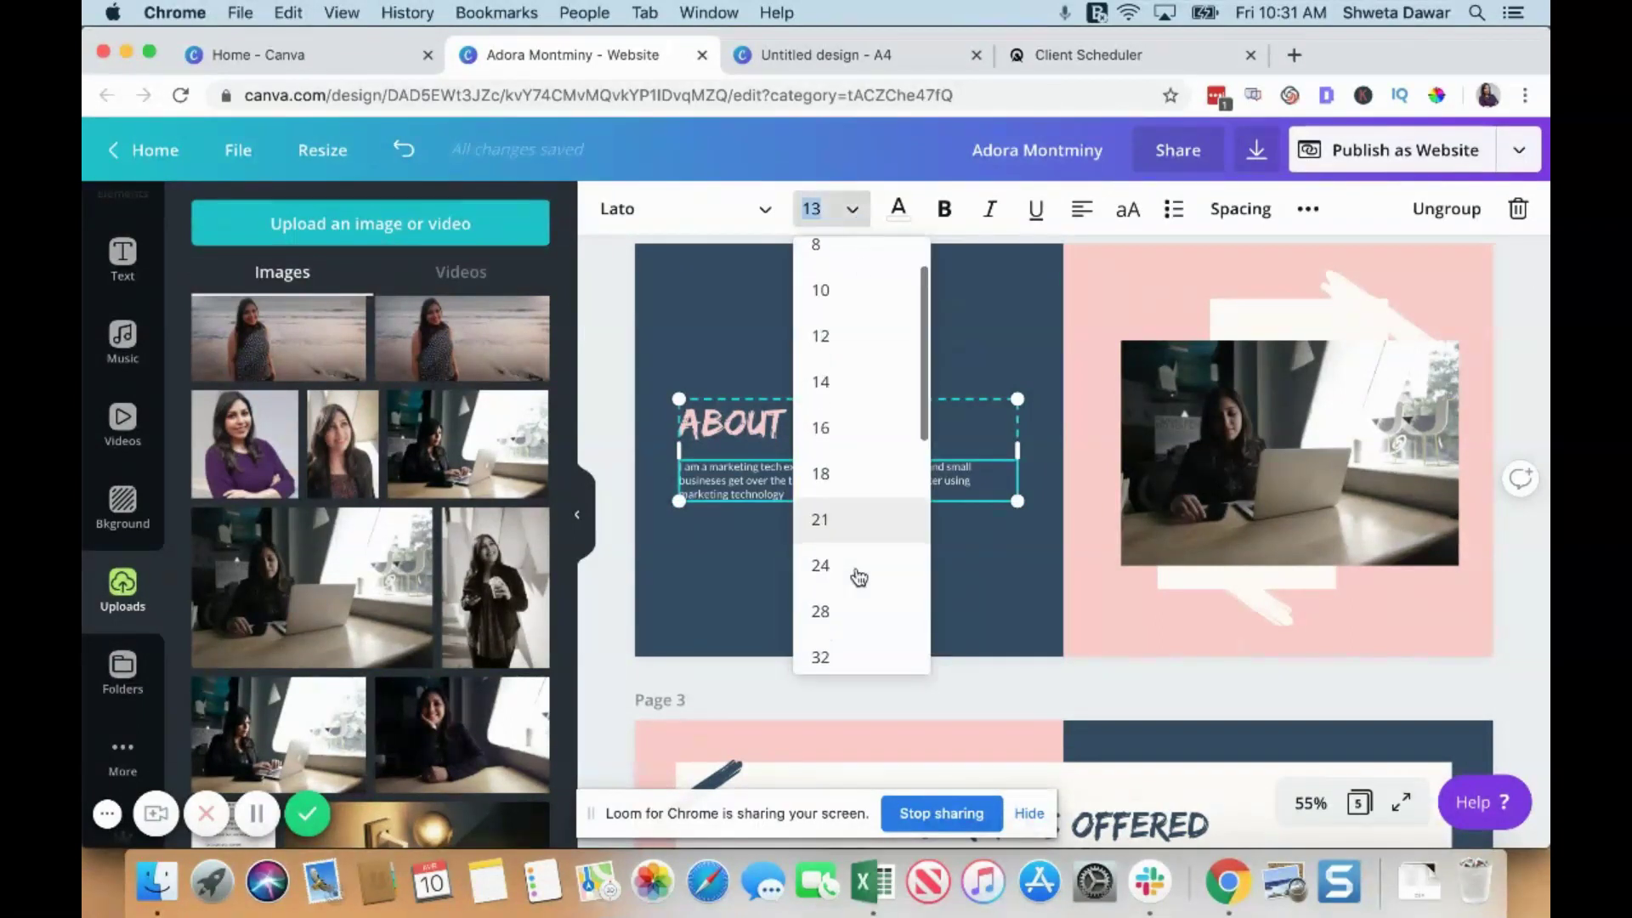
pyautogui.click(833, 481)
pyautogui.click(792, 571)
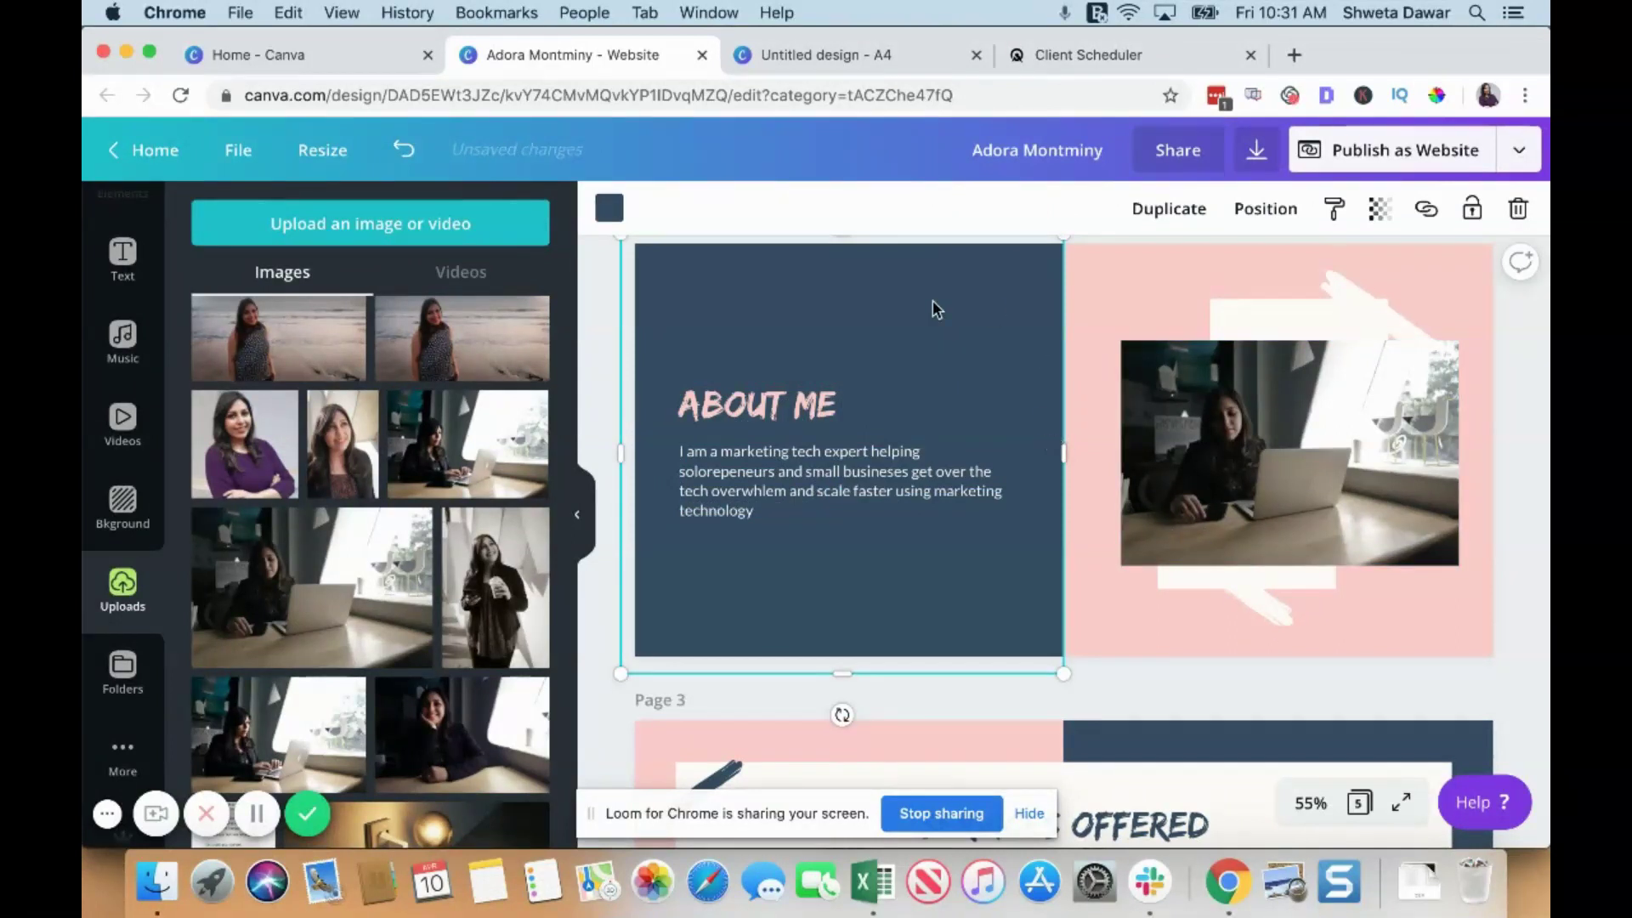
# In the A4 palette design, select the yellow stripe's hex code #dcc248 for copying.
pyautogui.click(816, 55)
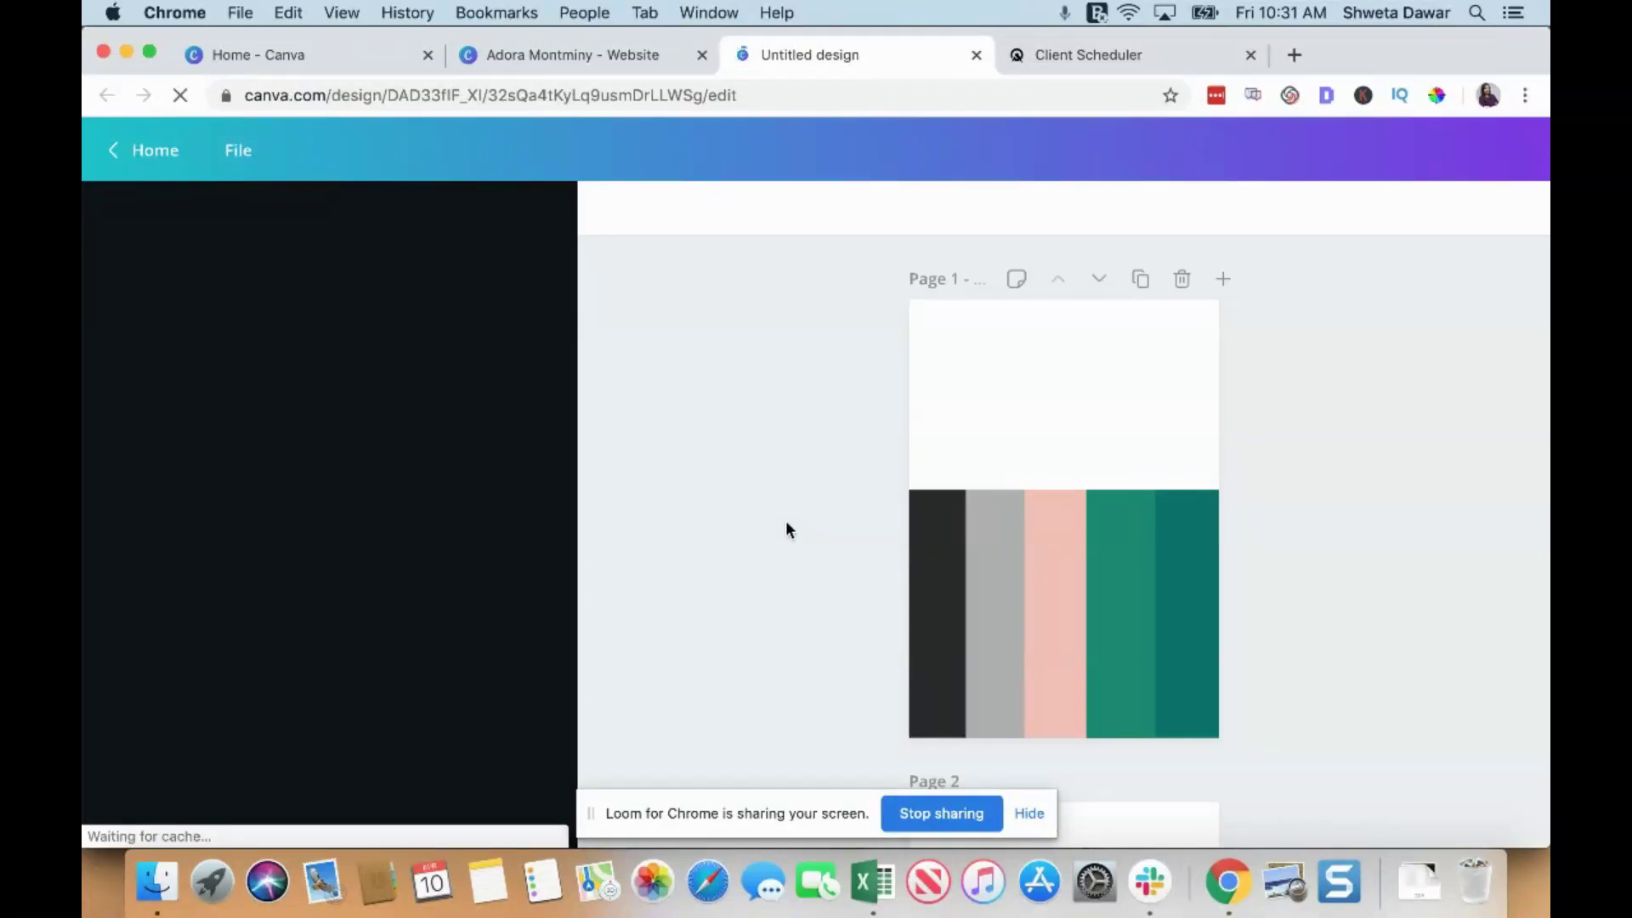
pyautogui.scroll(-10, 785, 528)
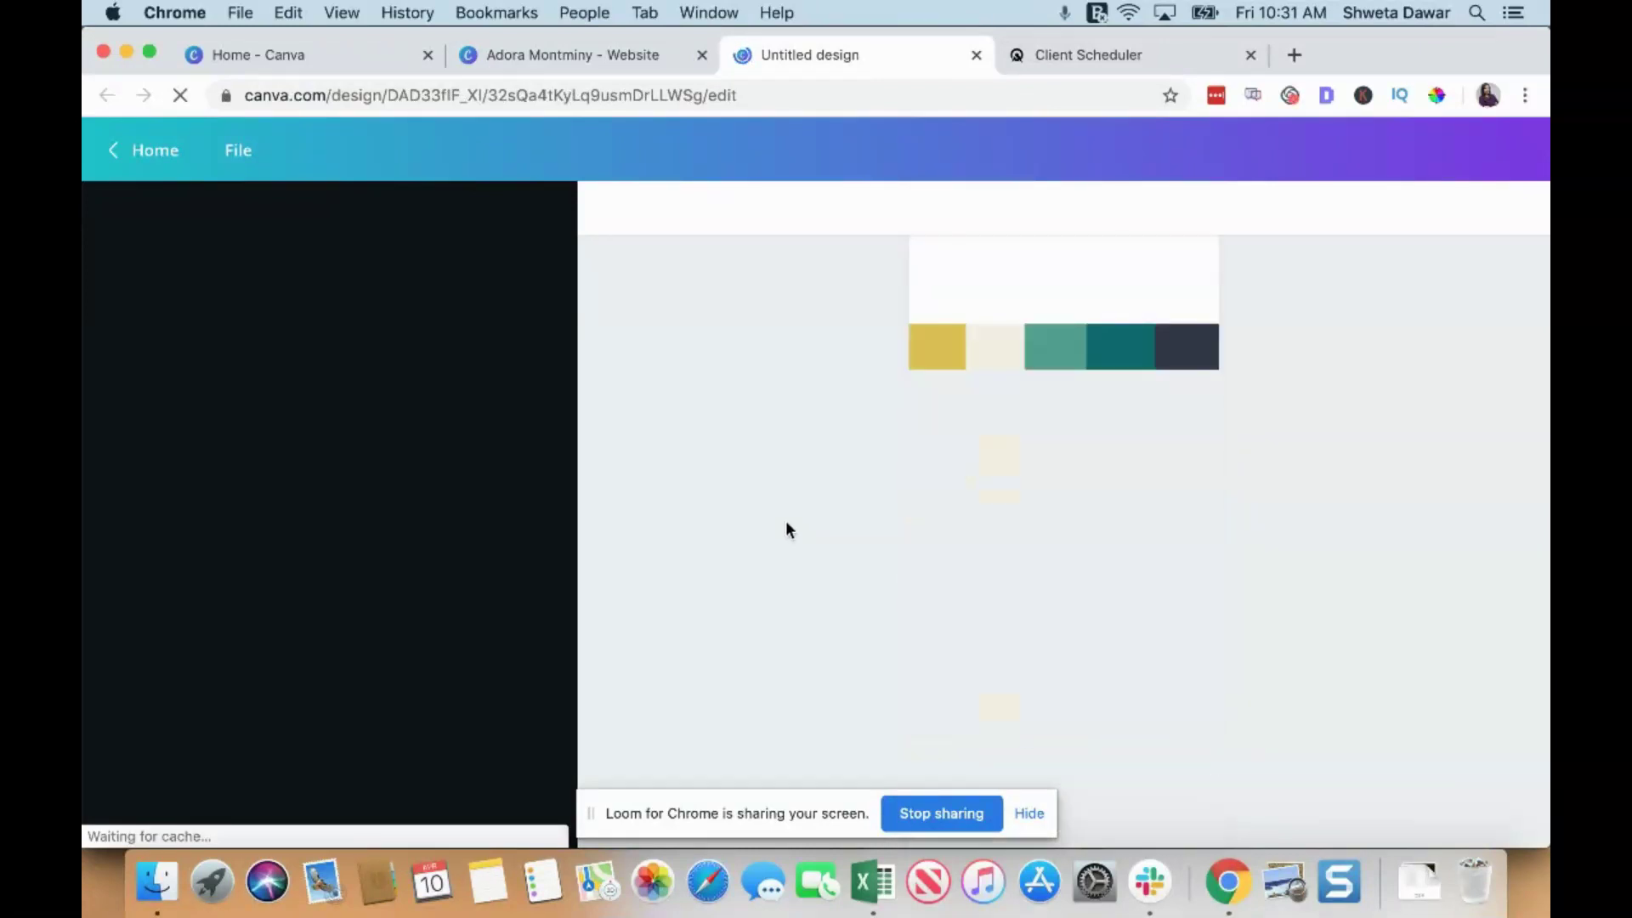
pyautogui.scroll(-3, 787, 527)
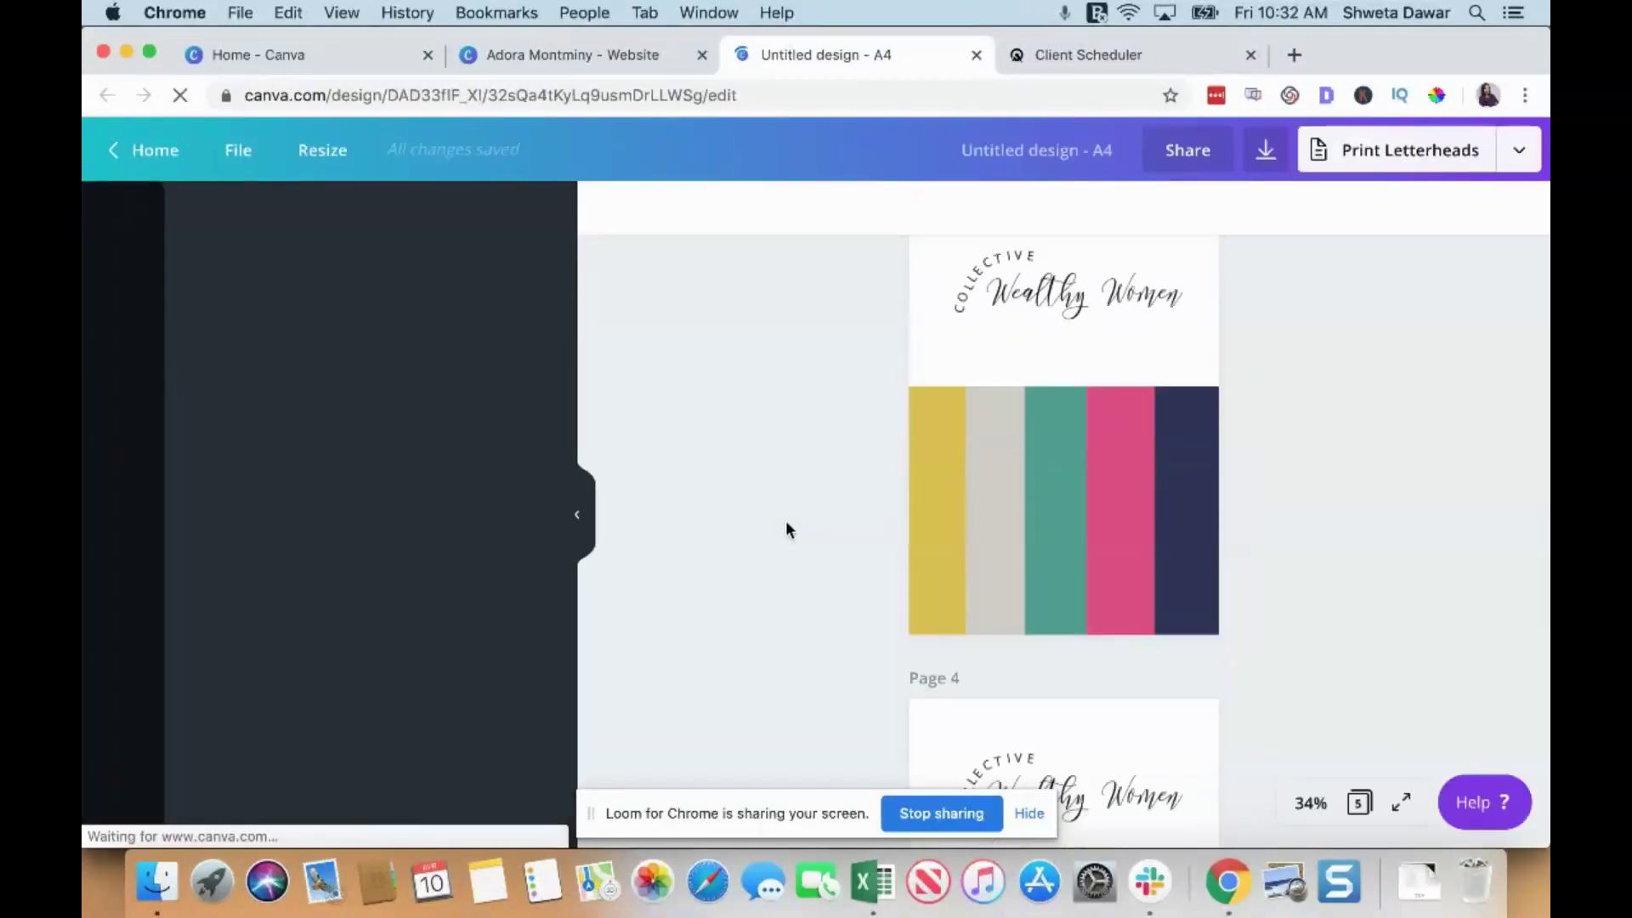
pyautogui.click(936, 500)
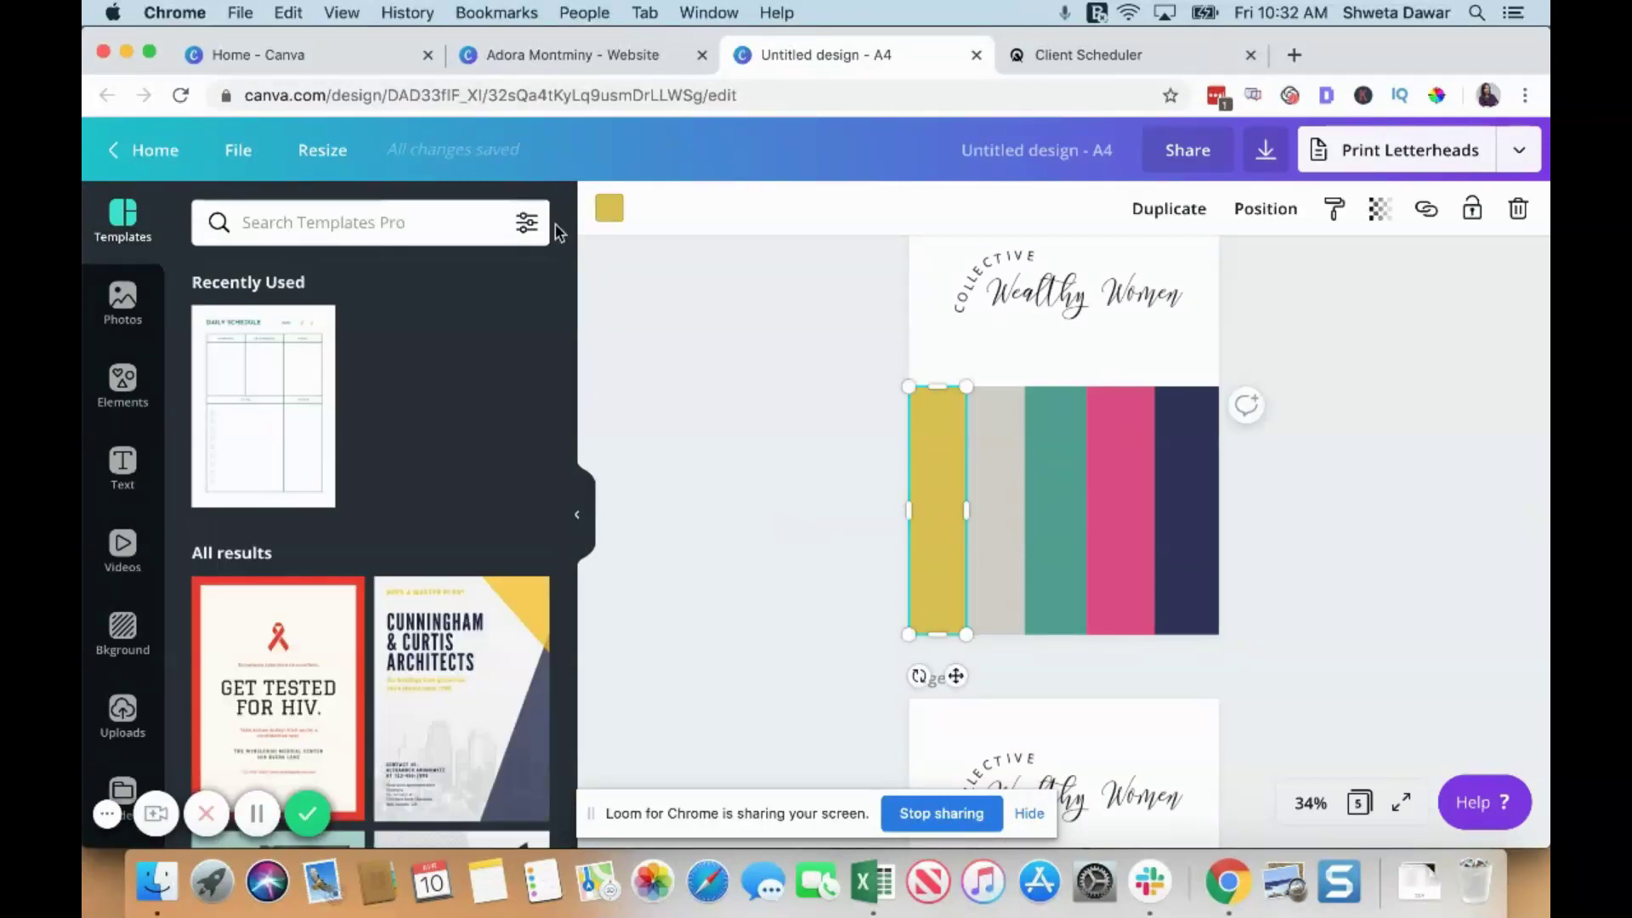
pyautogui.click(609, 213)
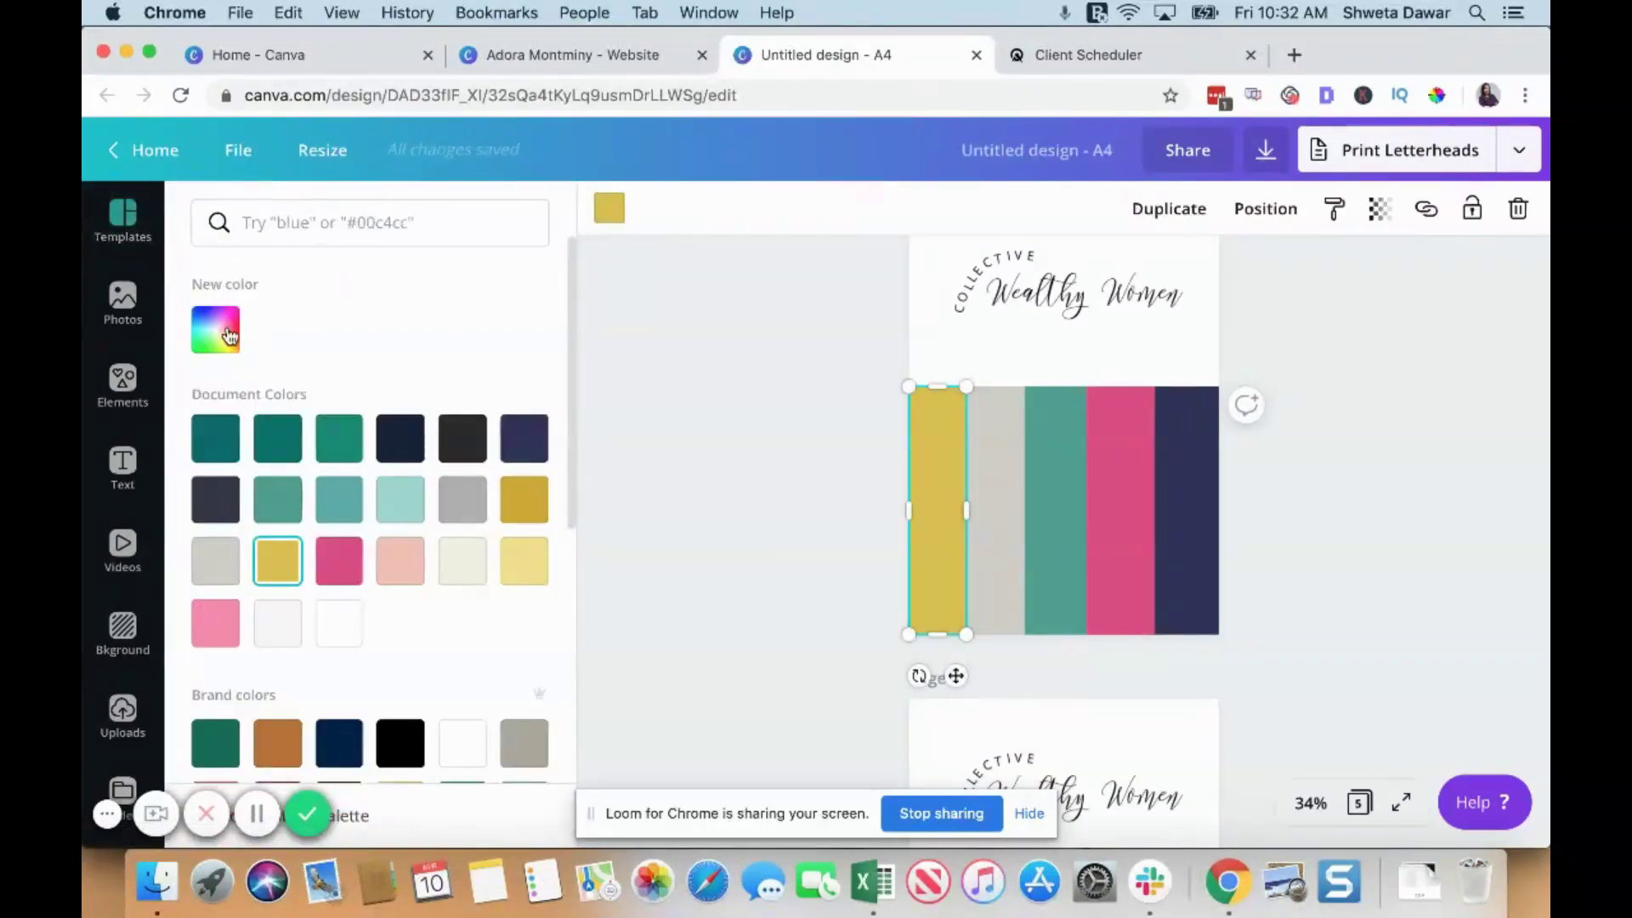
pyautogui.click(228, 336)
pyautogui.tripleClick(437, 552)
pyautogui.press('cmd+c')
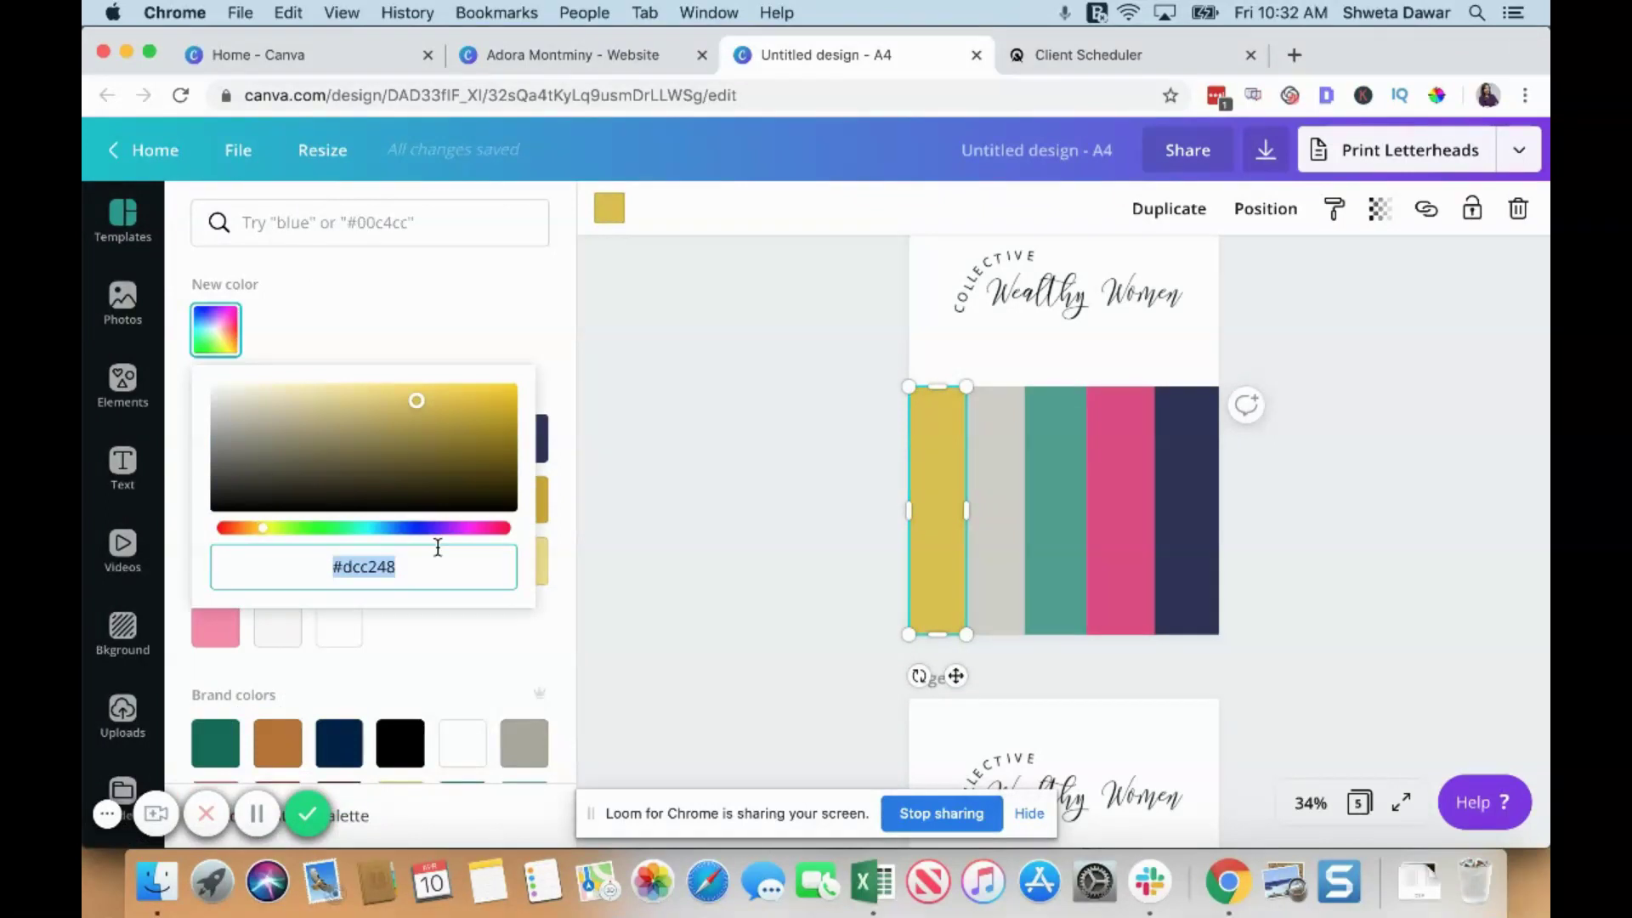
# Set the About Me page's left background to yellow #dcc248.
pyautogui.click(539, 55)
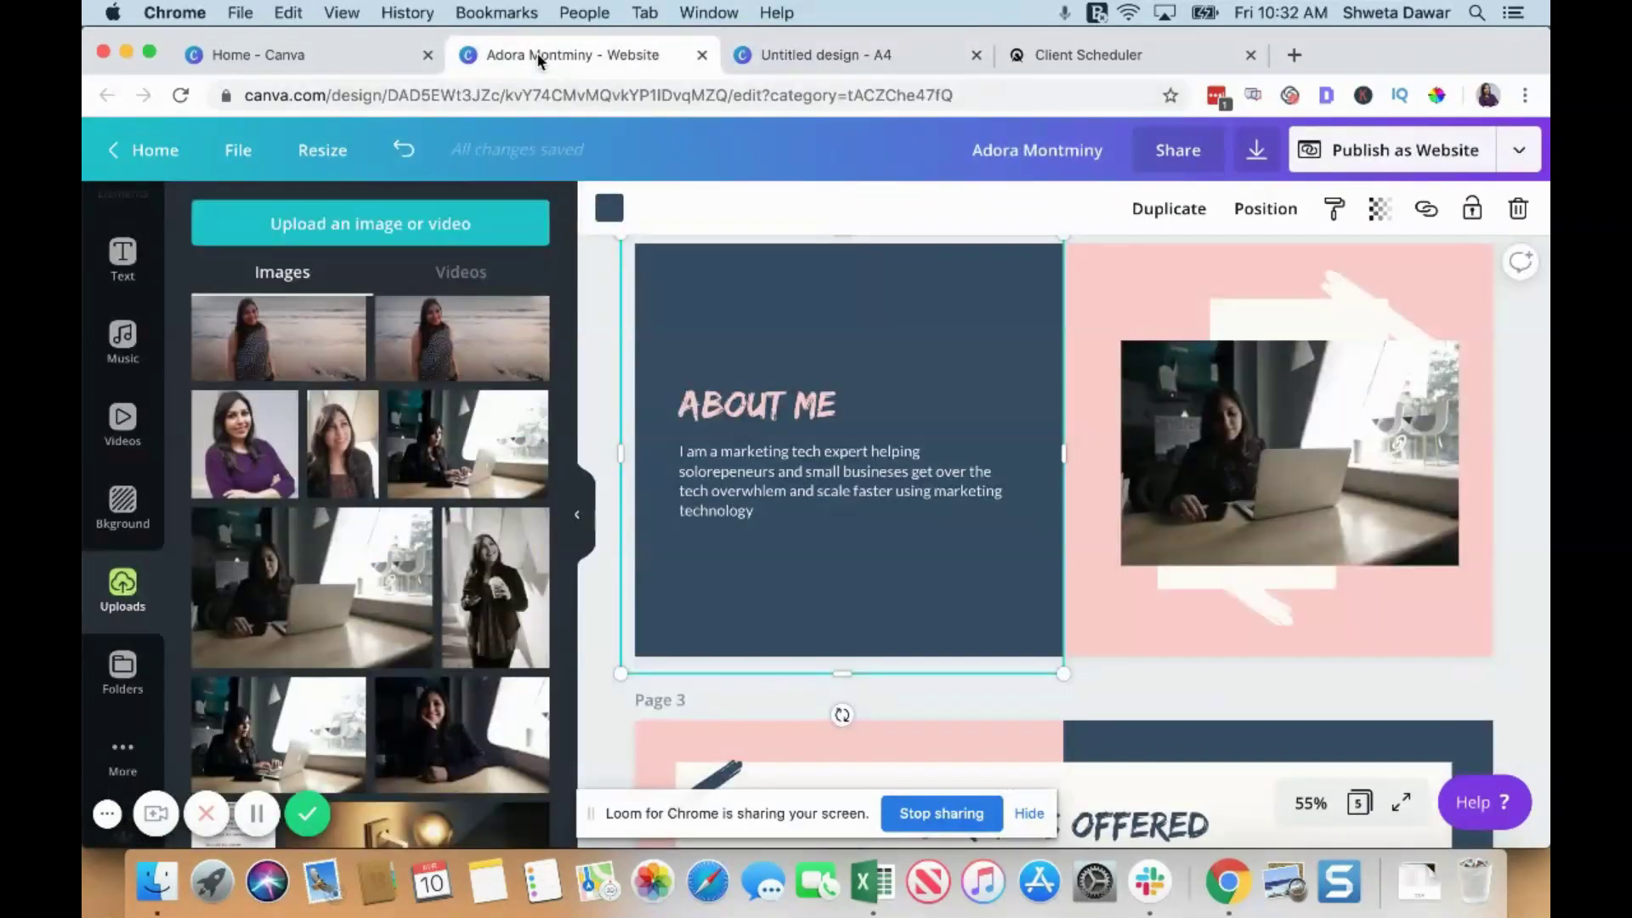
pyautogui.click(611, 208)
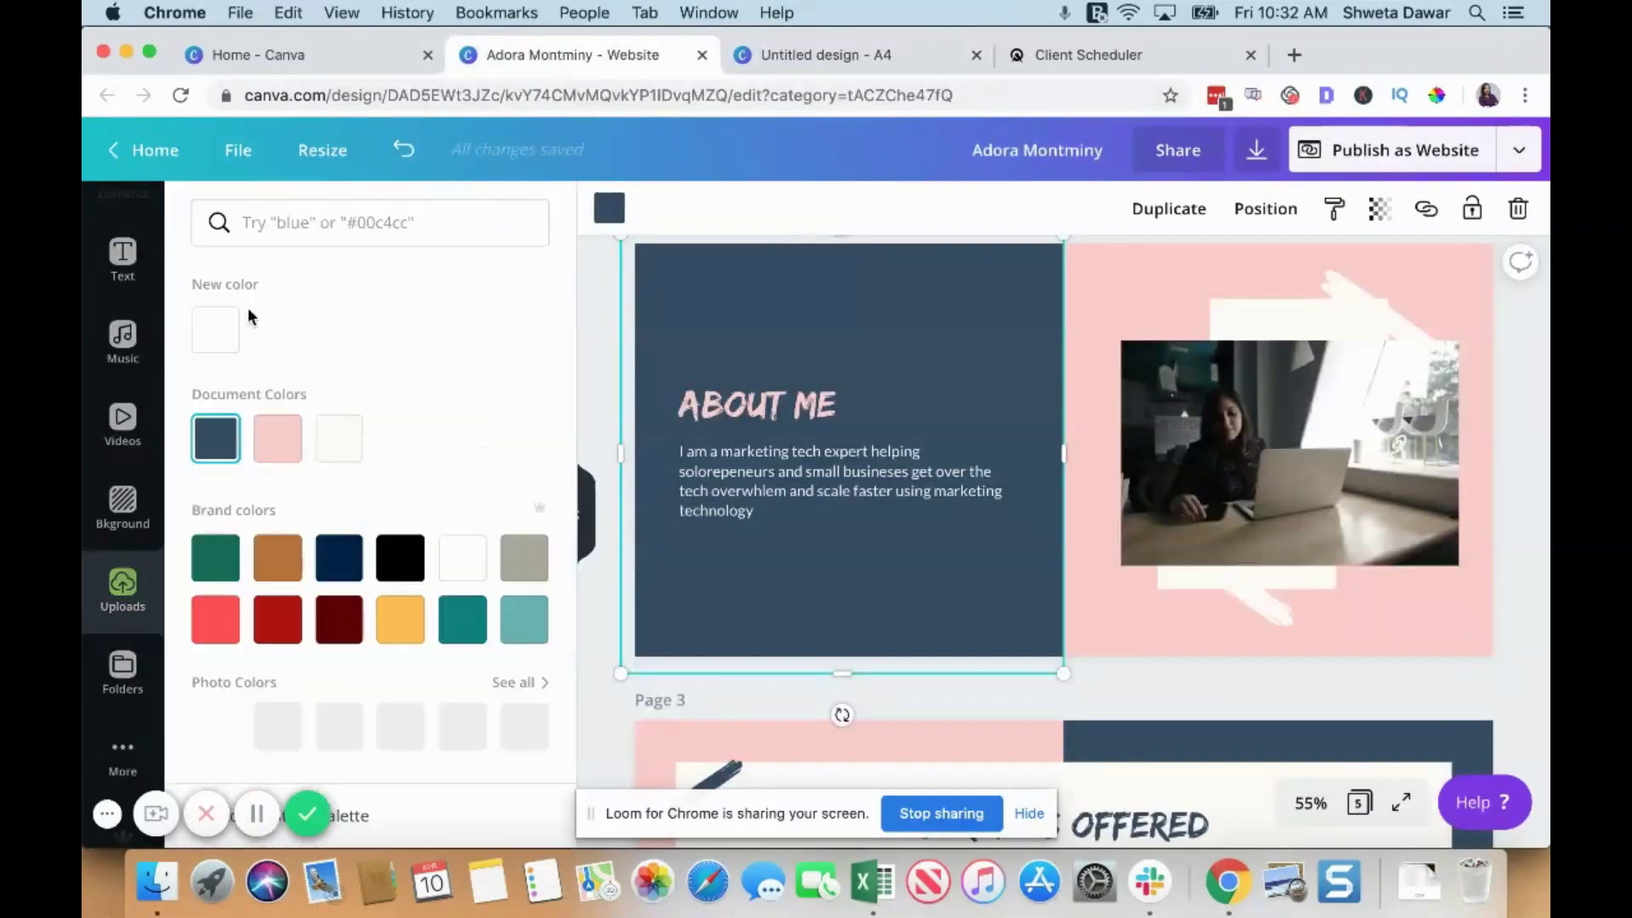
pyautogui.click(215, 330)
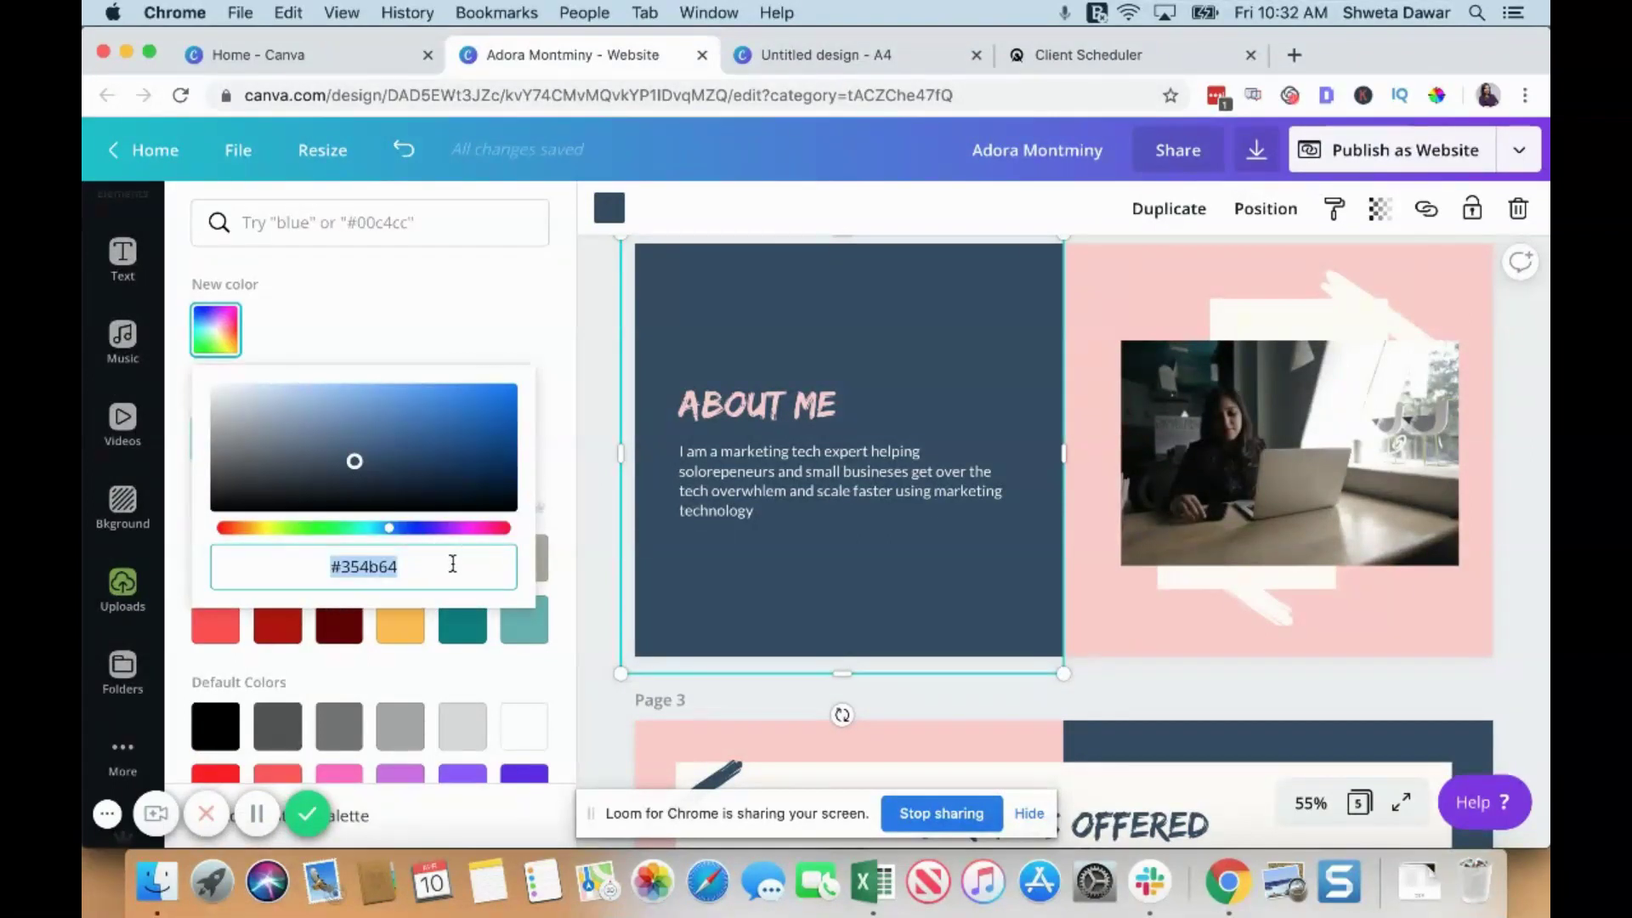
pyautogui.press('cmd+v')
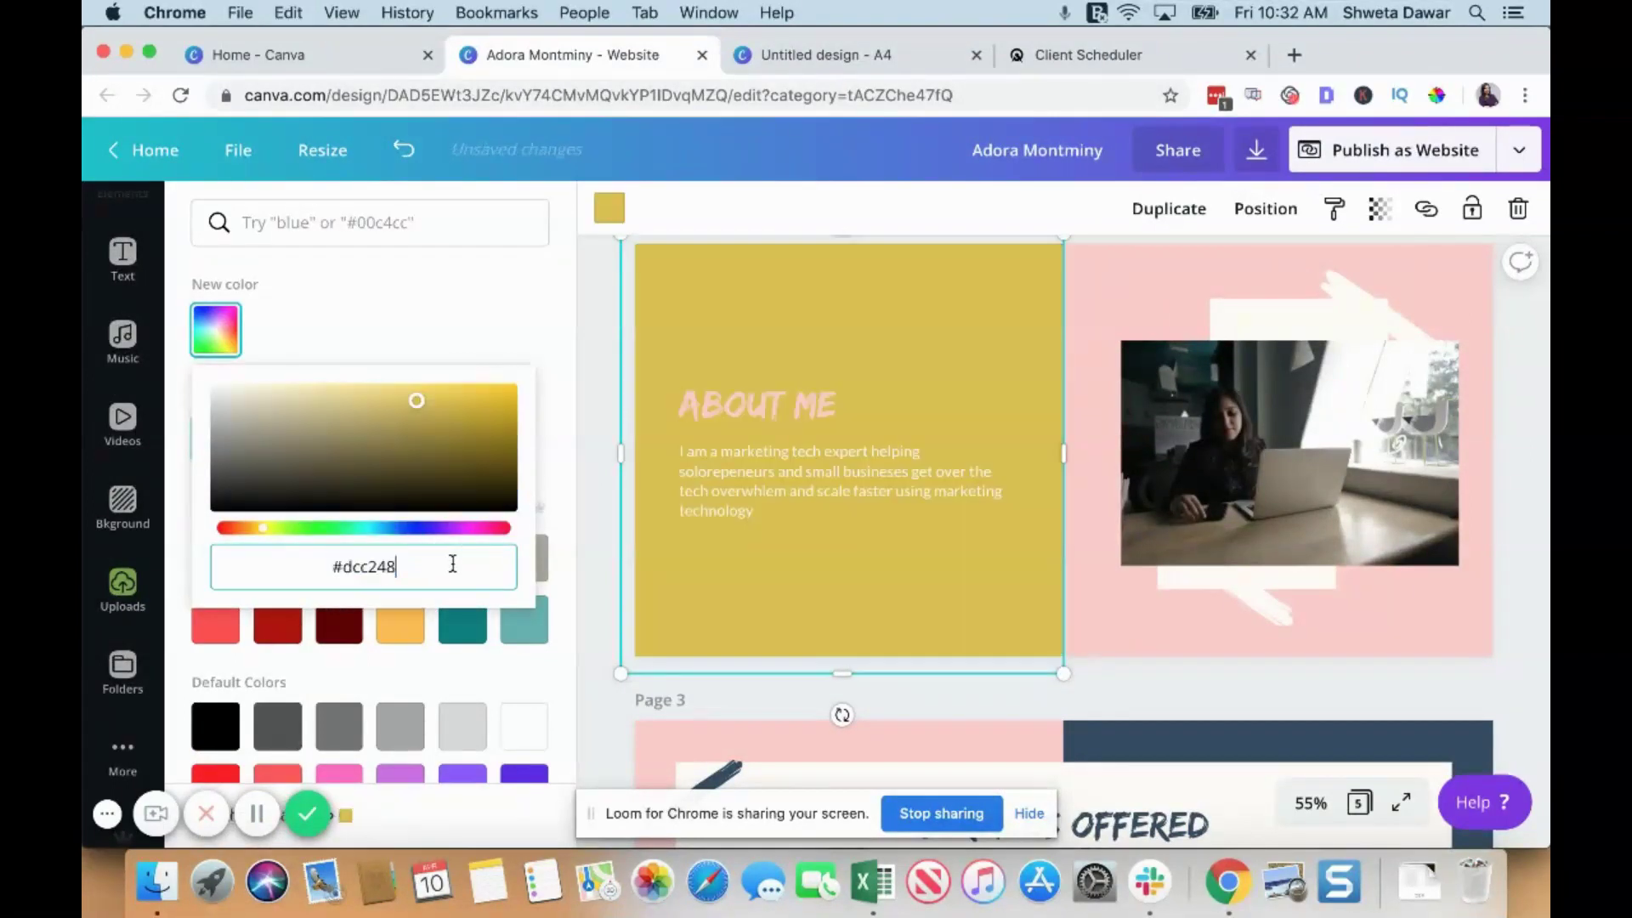
# Copy navy #303359 from the palette and apply it to the ABOUT ME heading and bio text.
pyautogui.click(788, 404)
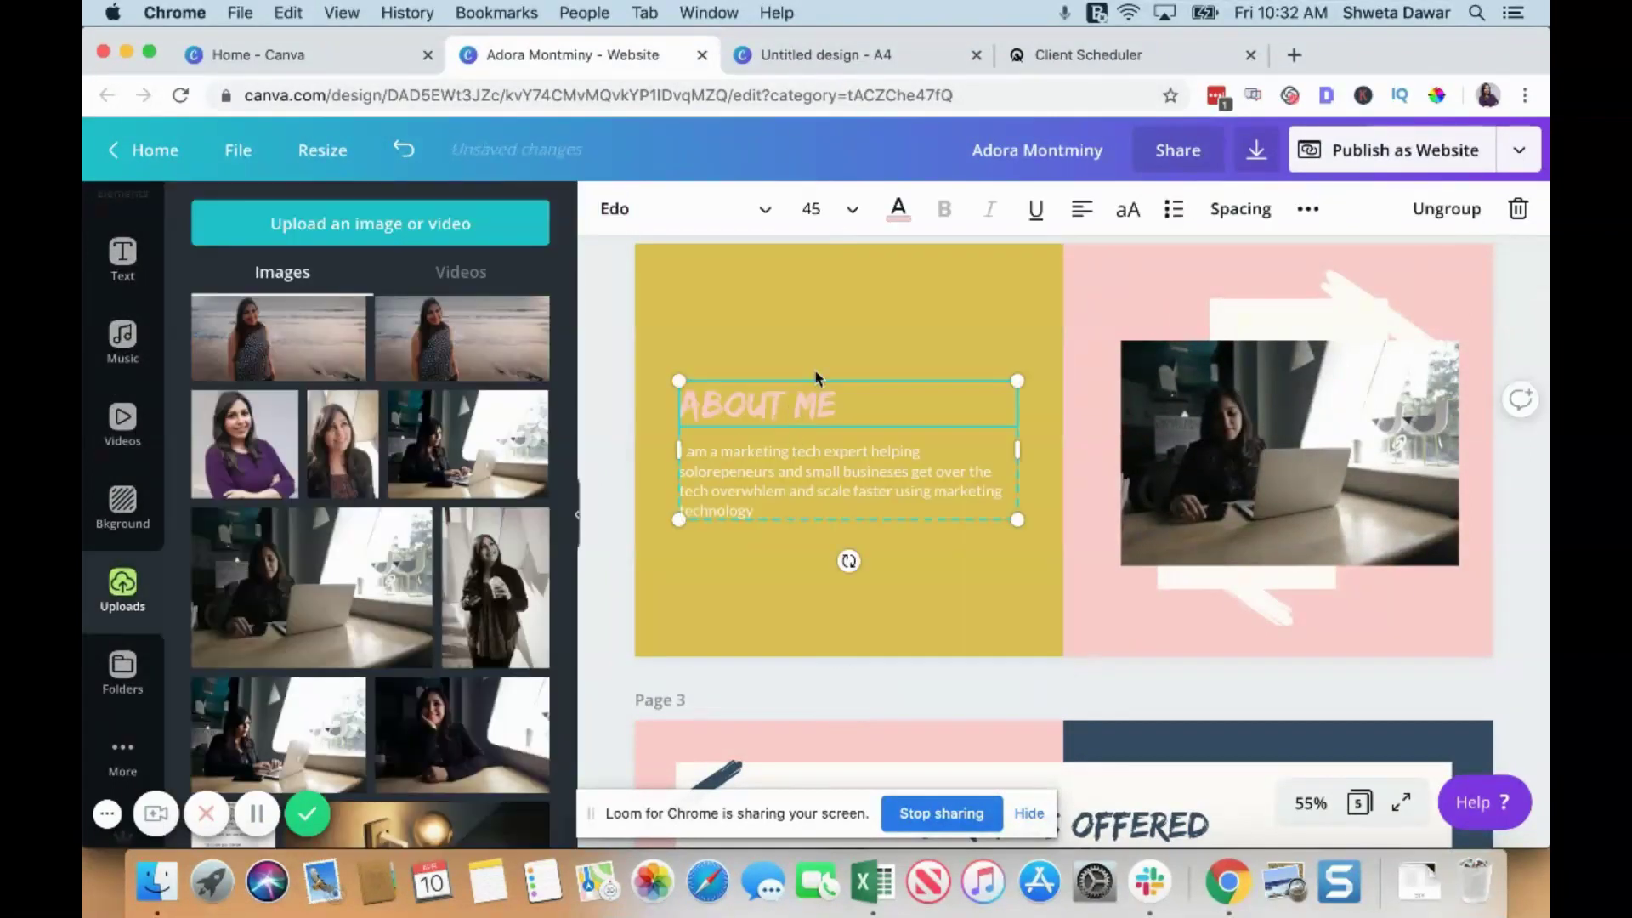
pyautogui.click(814, 63)
pyautogui.click(1192, 508)
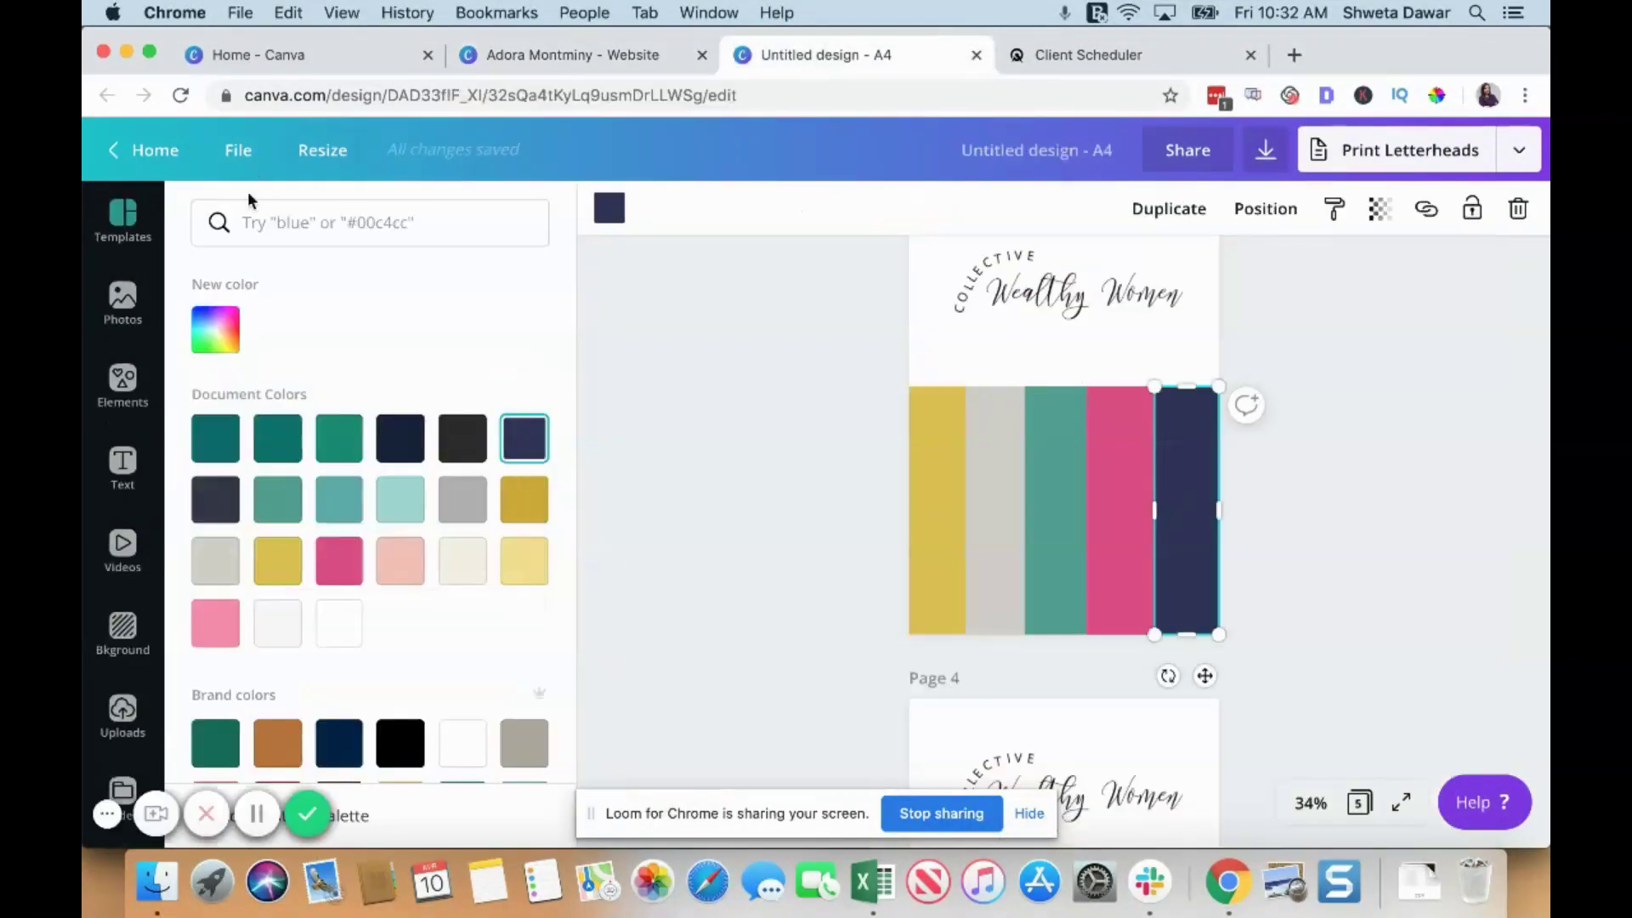
pyautogui.click(223, 321)
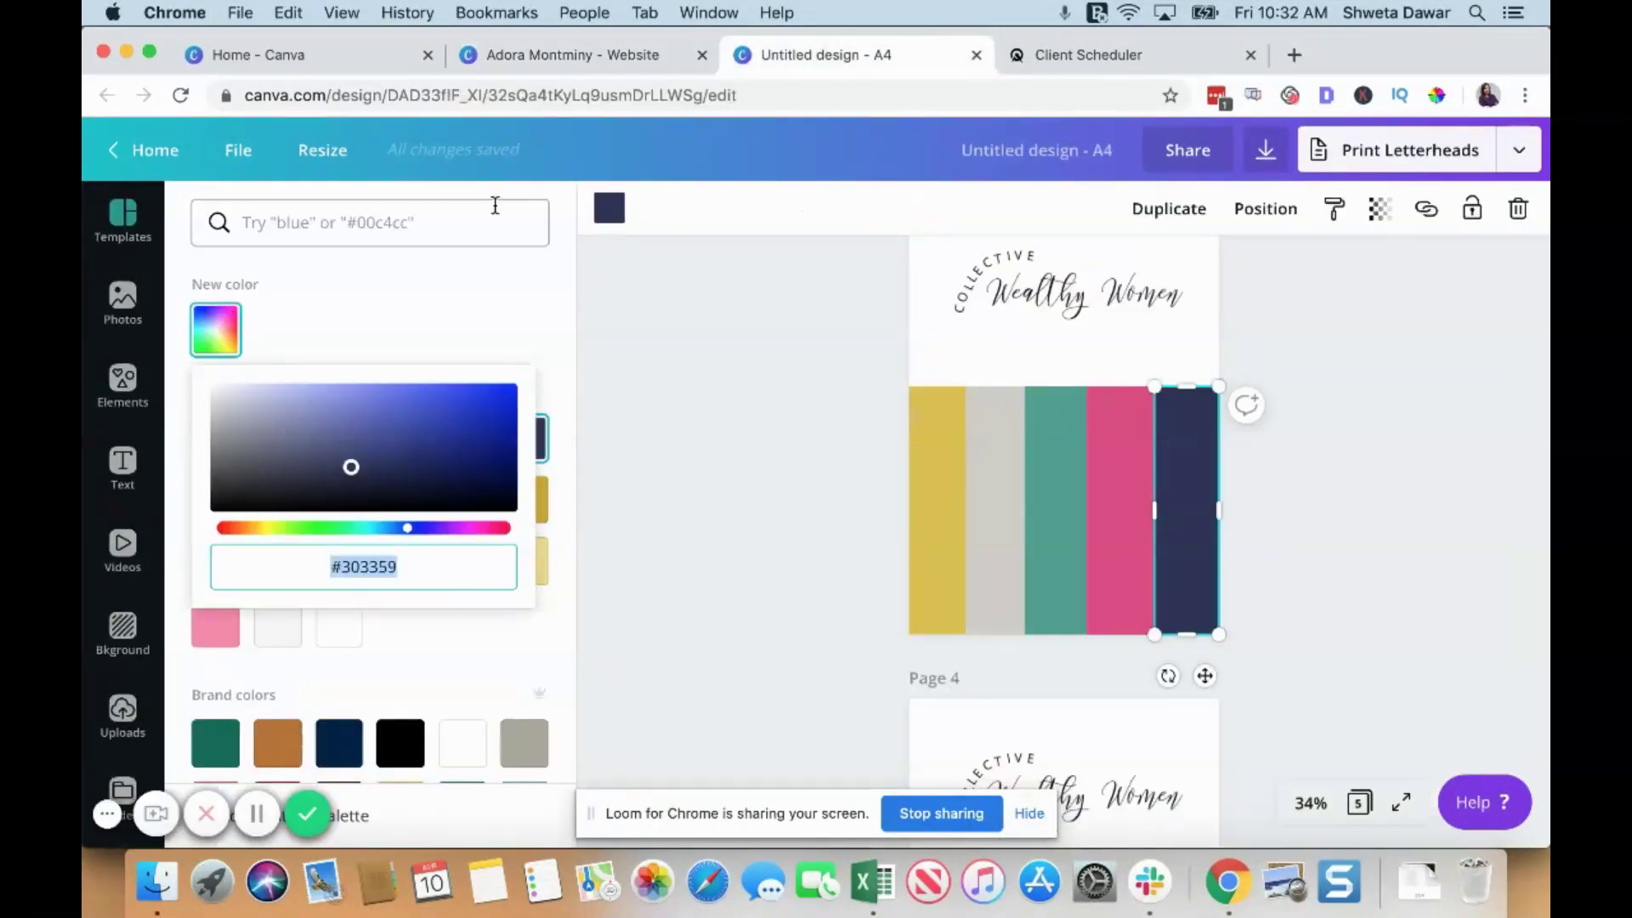
pyautogui.click(518, 53)
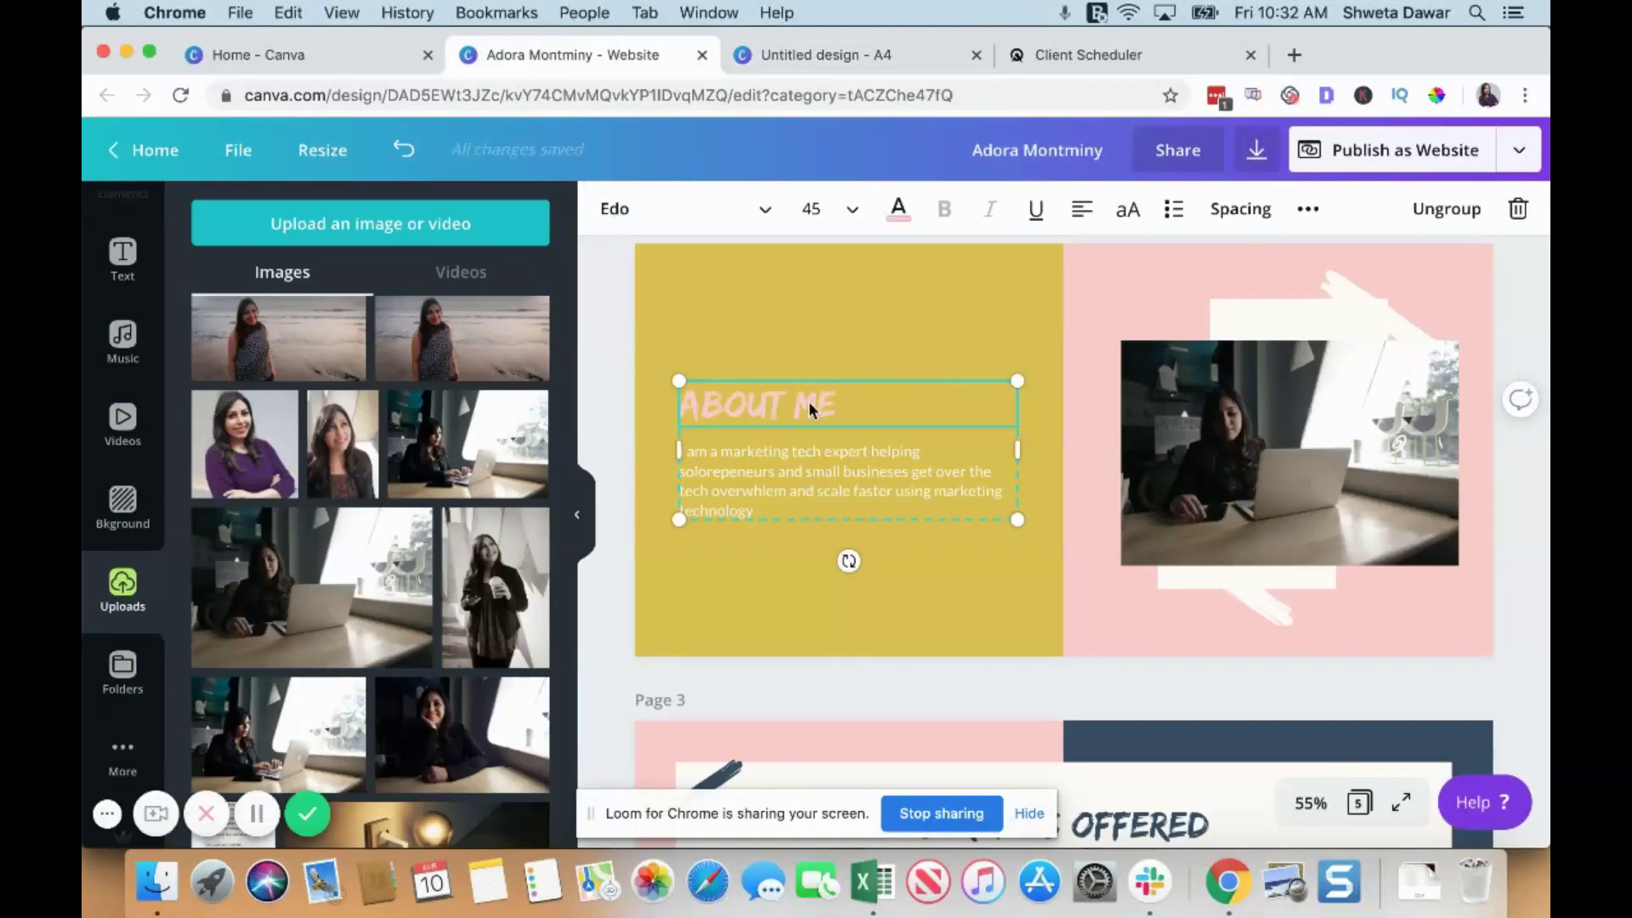
pyautogui.click(898, 212)
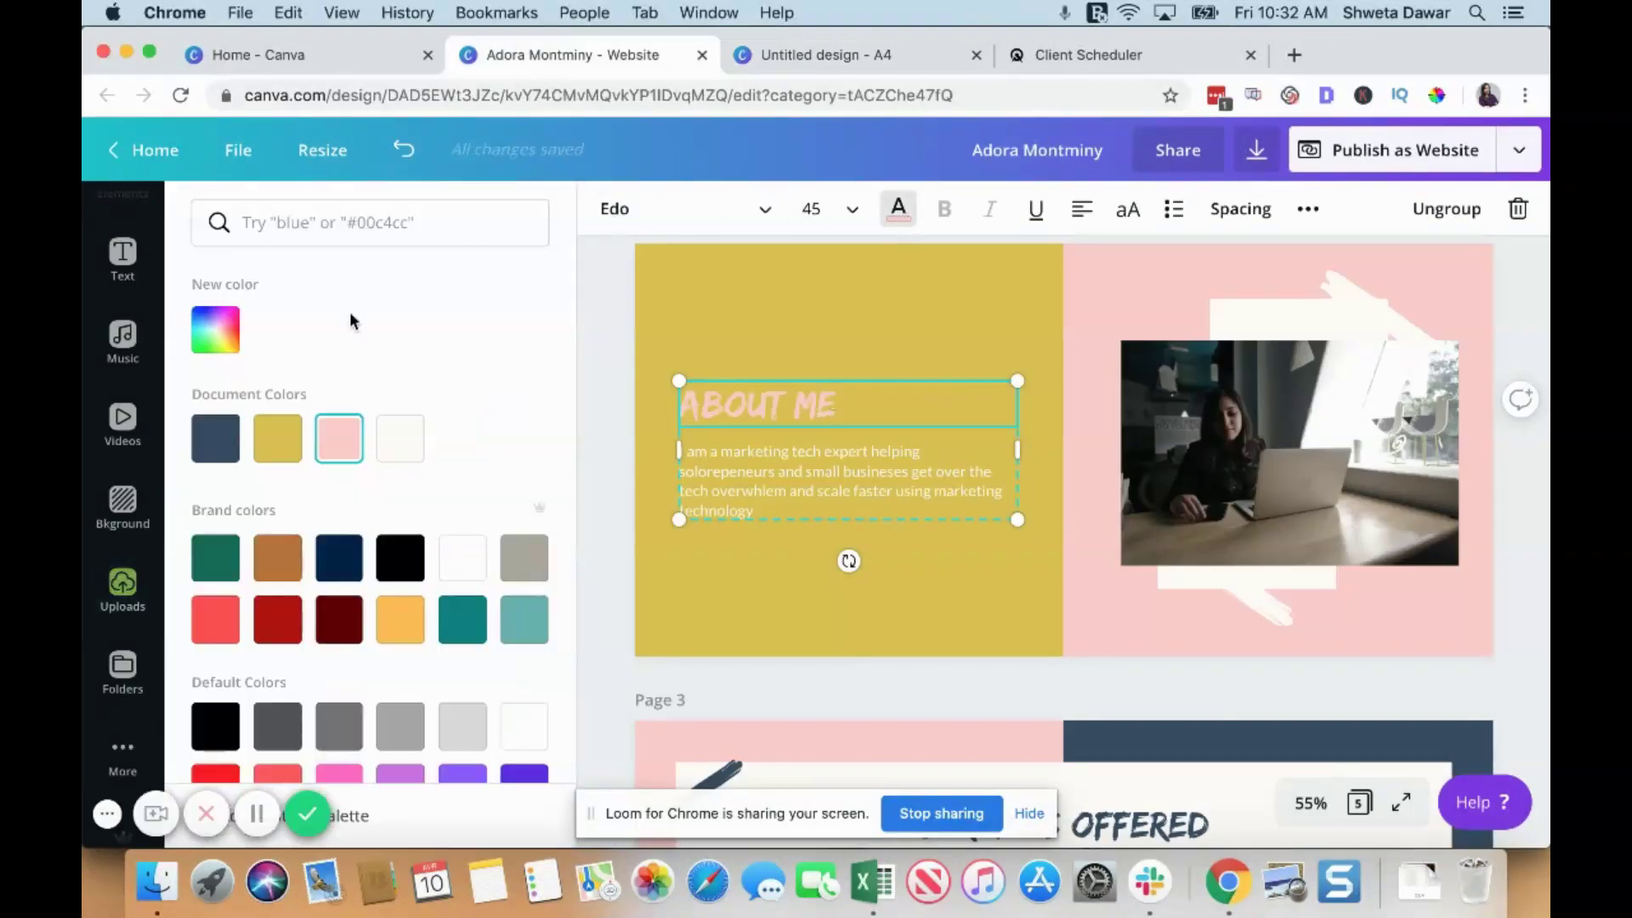
pyautogui.click(216, 330)
pyautogui.write('#303359')
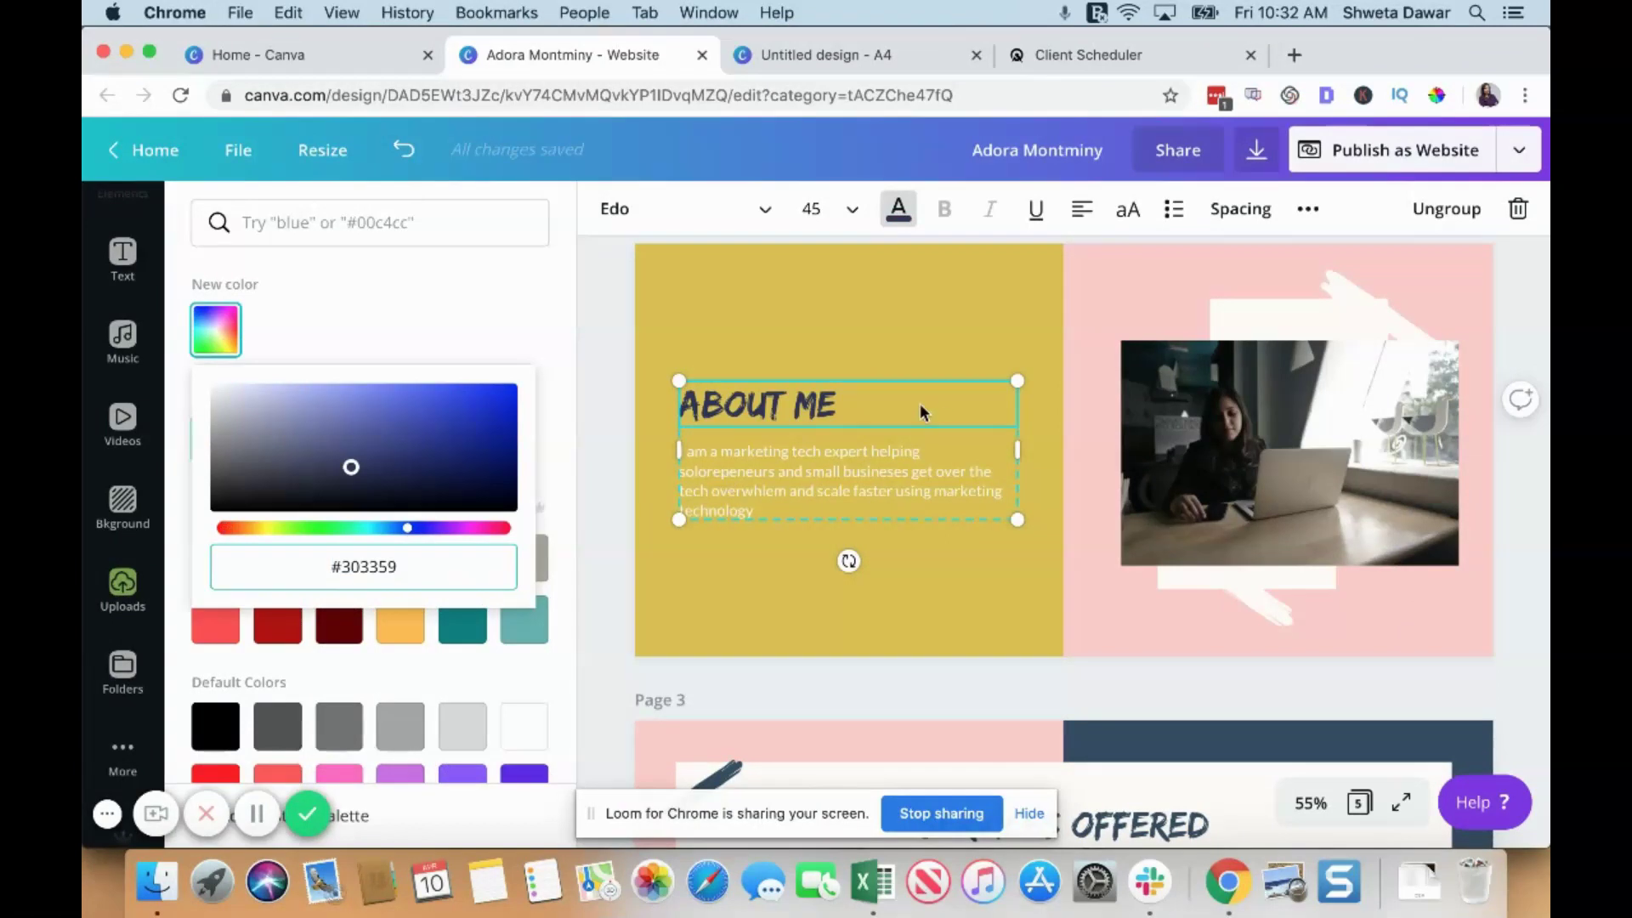
pyautogui.click(875, 456)
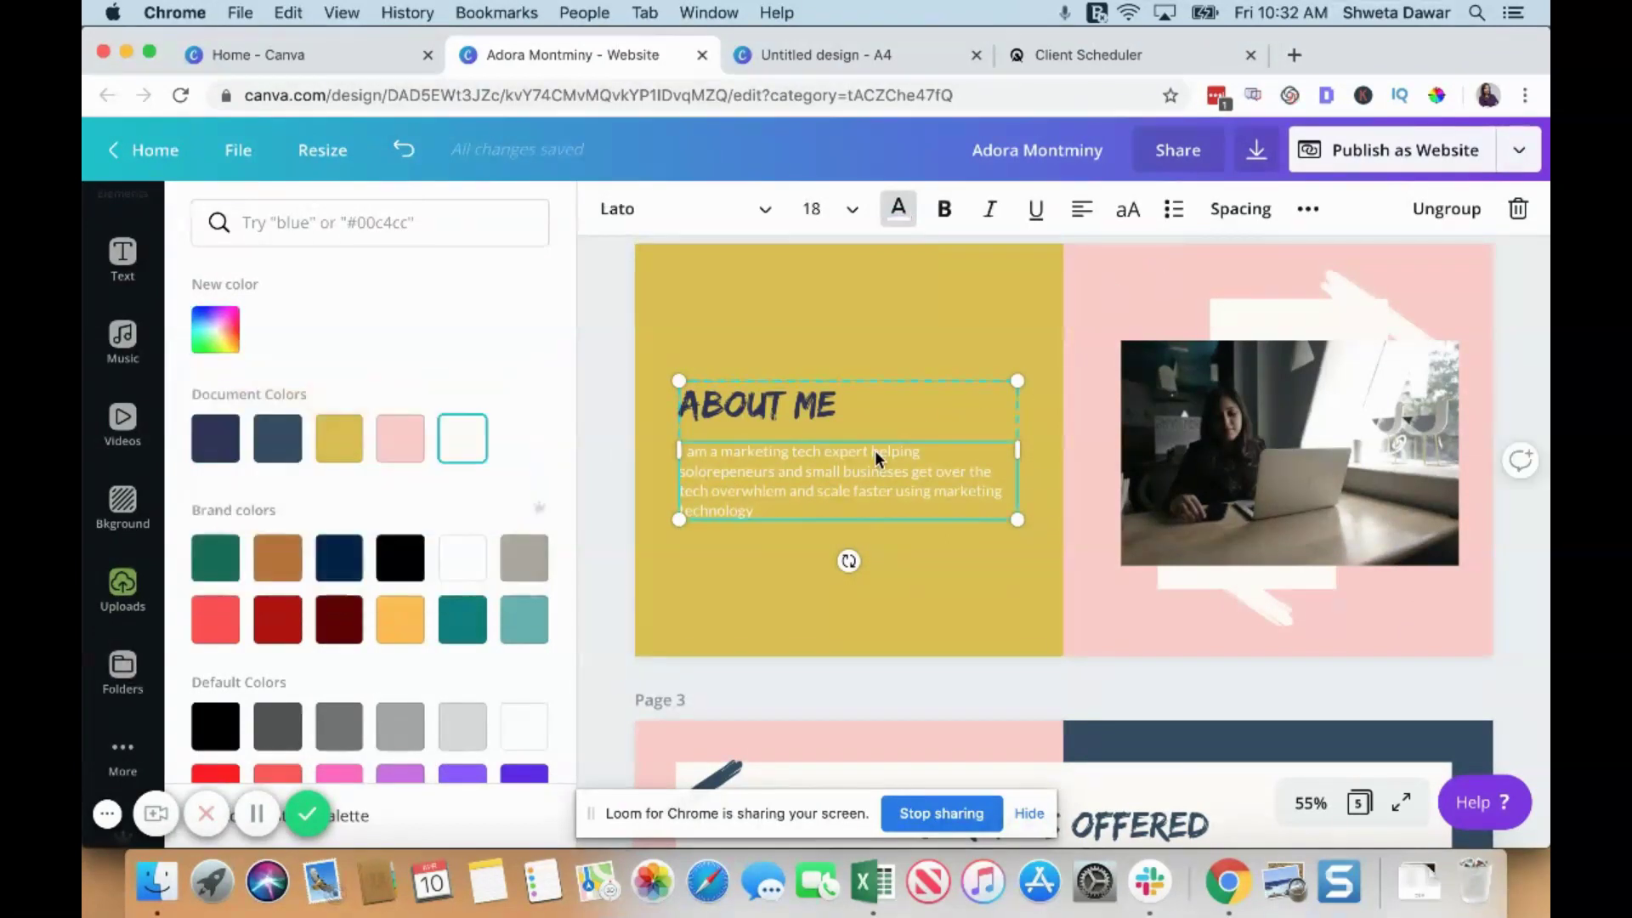
pyautogui.click(215, 439)
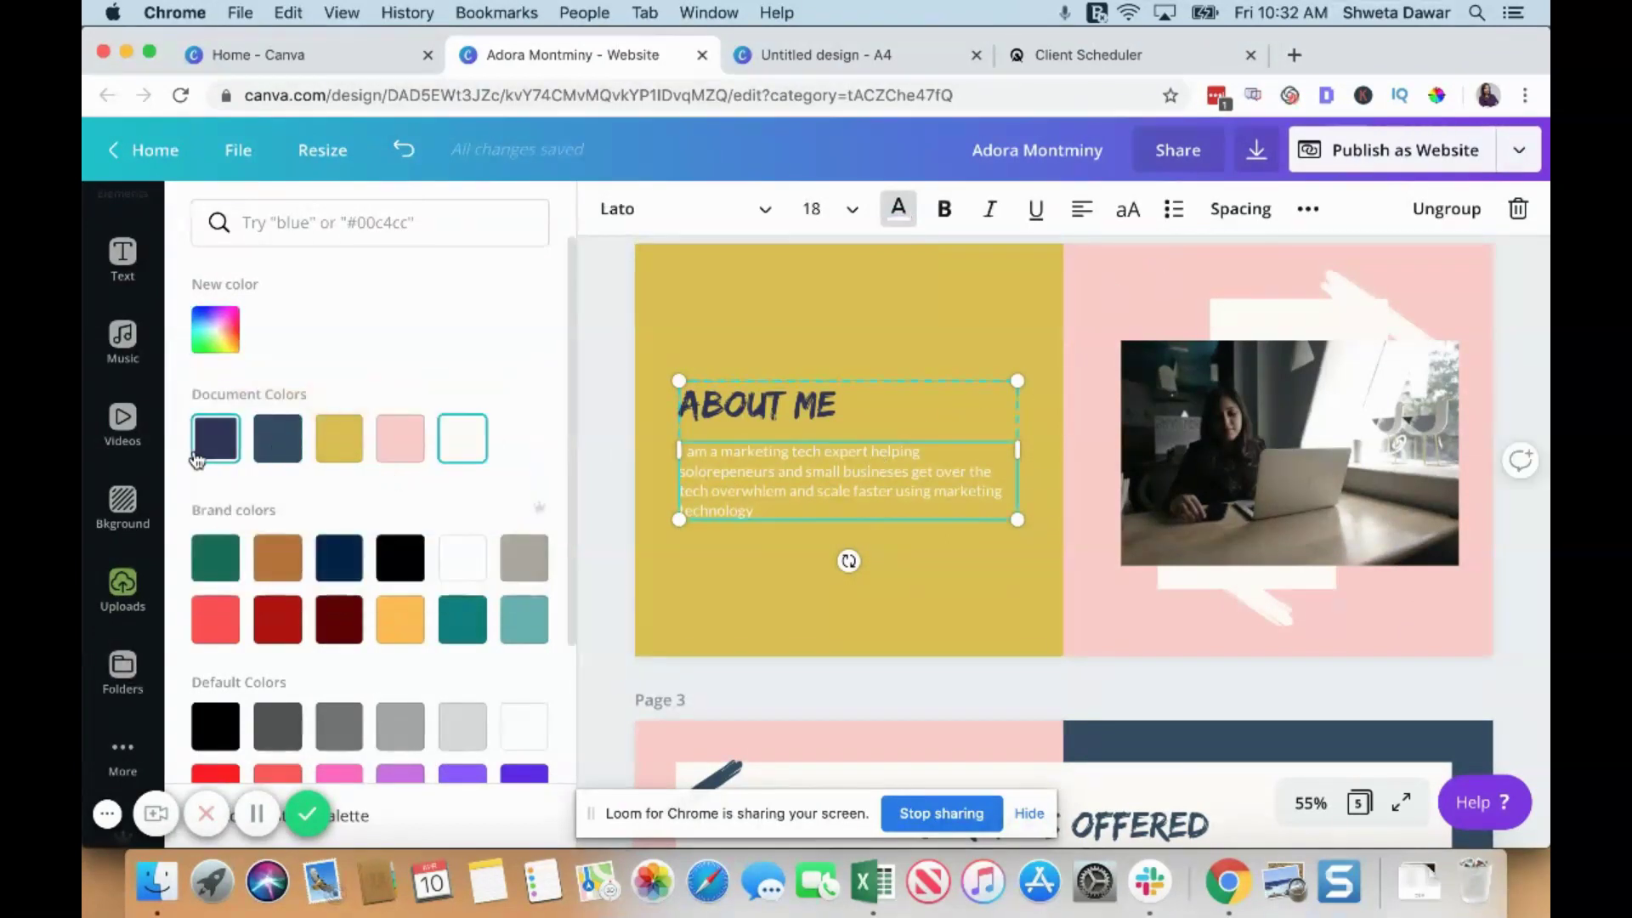
# Turn the pink right-hand background navy #303359.
pyautogui.click(1338, 268)
pyautogui.click(1126, 282)
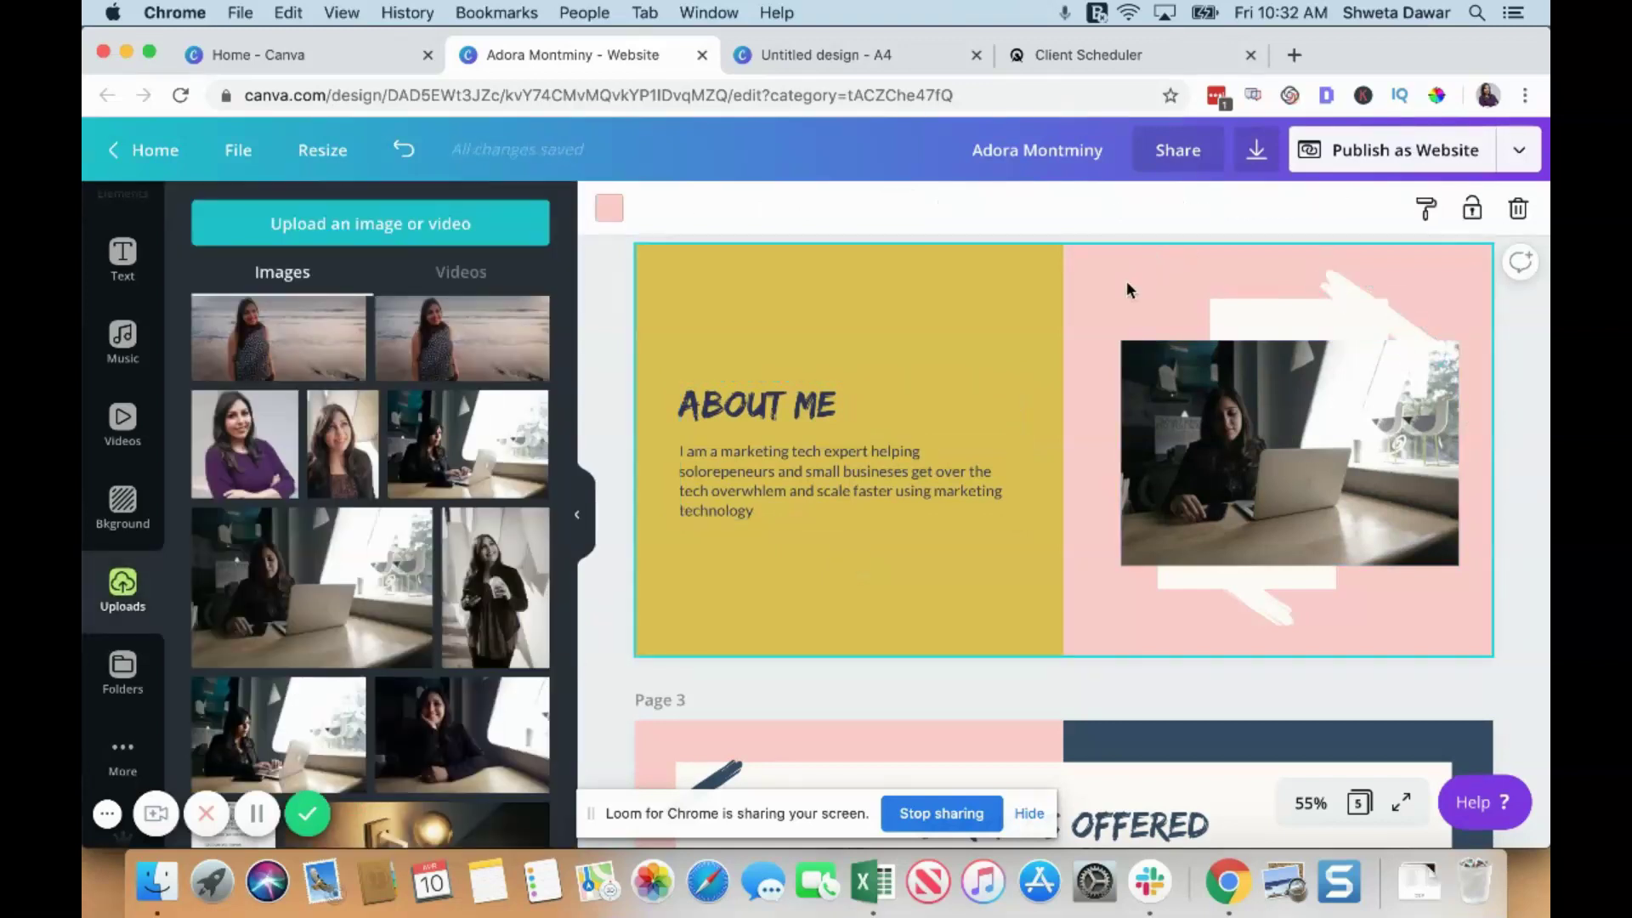
pyautogui.click(609, 207)
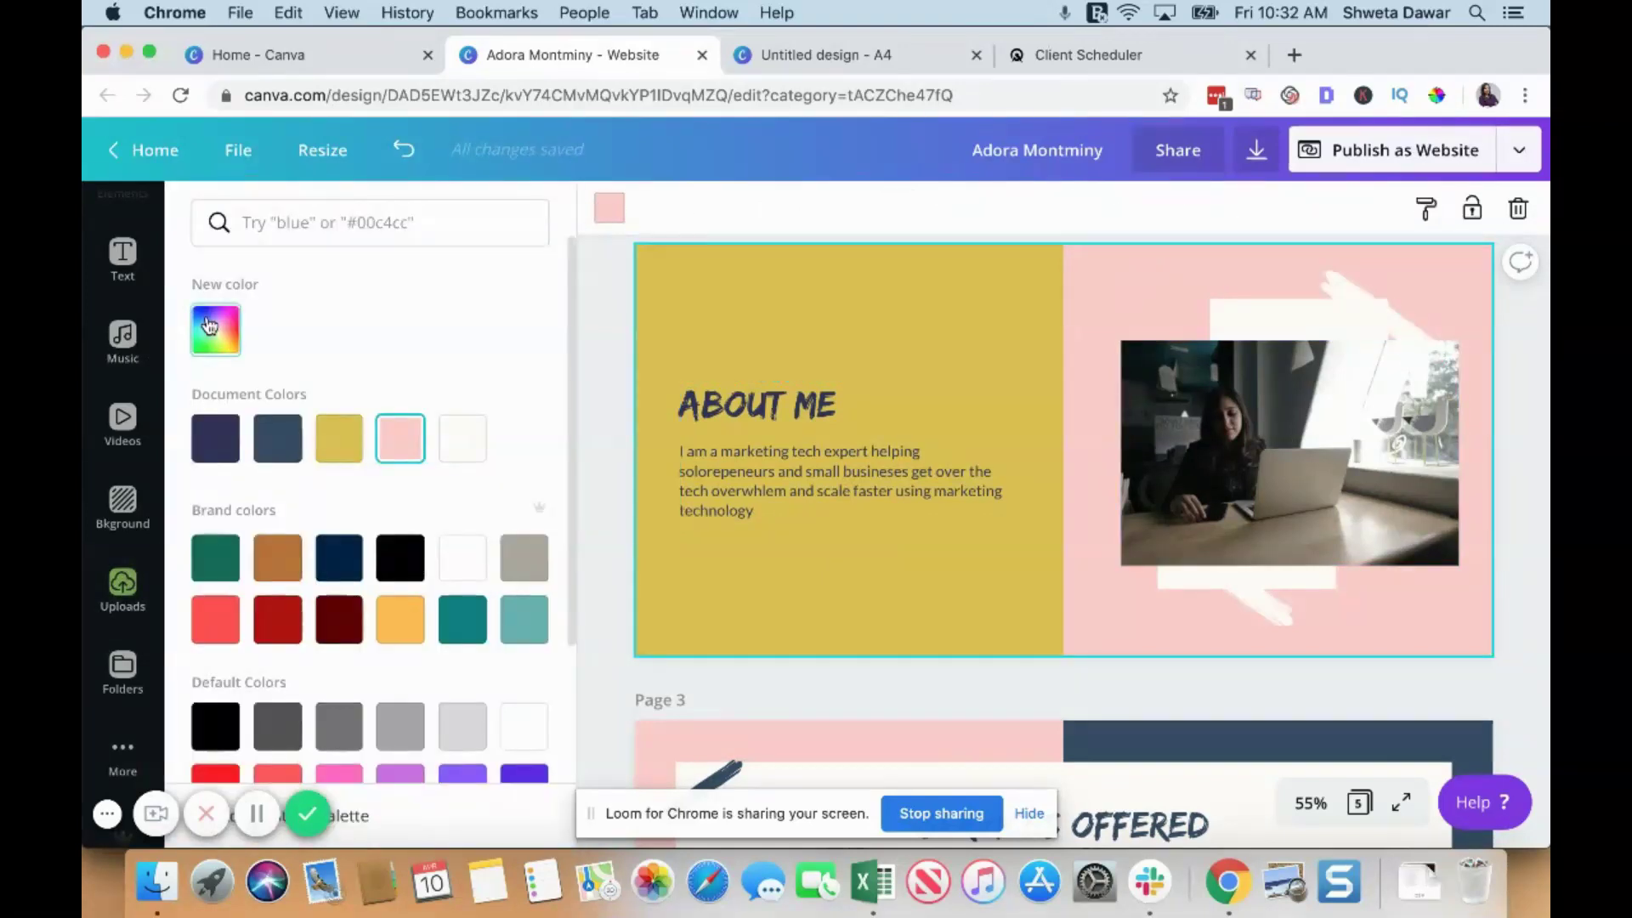
pyautogui.click(215, 330)
pyautogui.write('#303359')
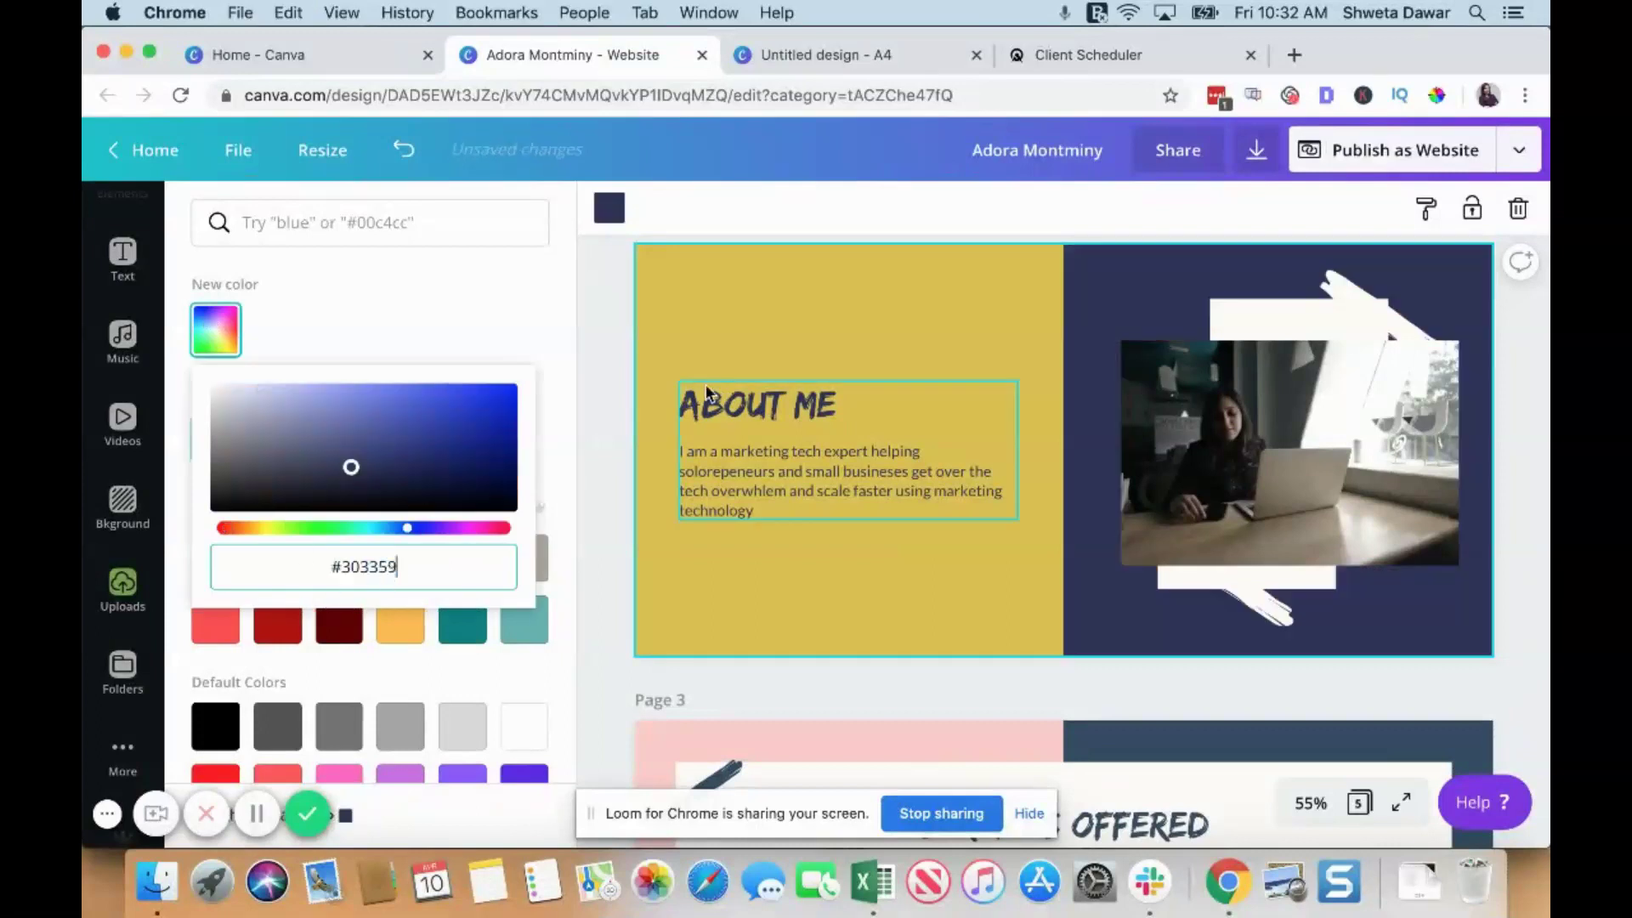
# Recolour page 1's upper-right and lower-left rectangles navy and the bottom strip yellow.
pyautogui.click(607, 370)
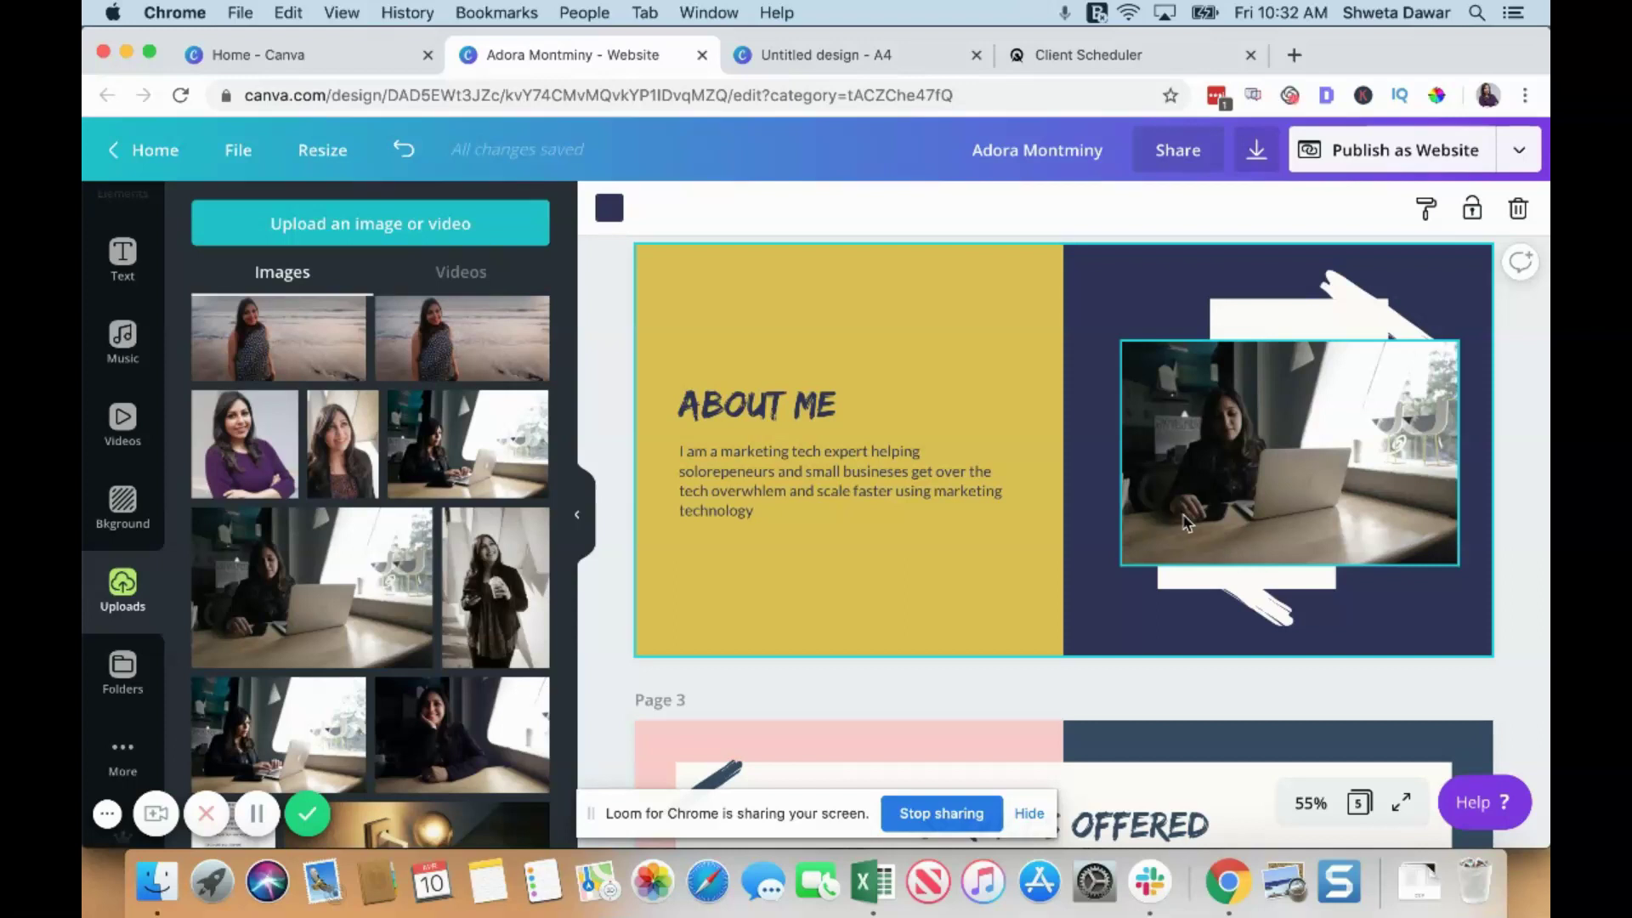
pyautogui.scroll(-5, 1082, 580)
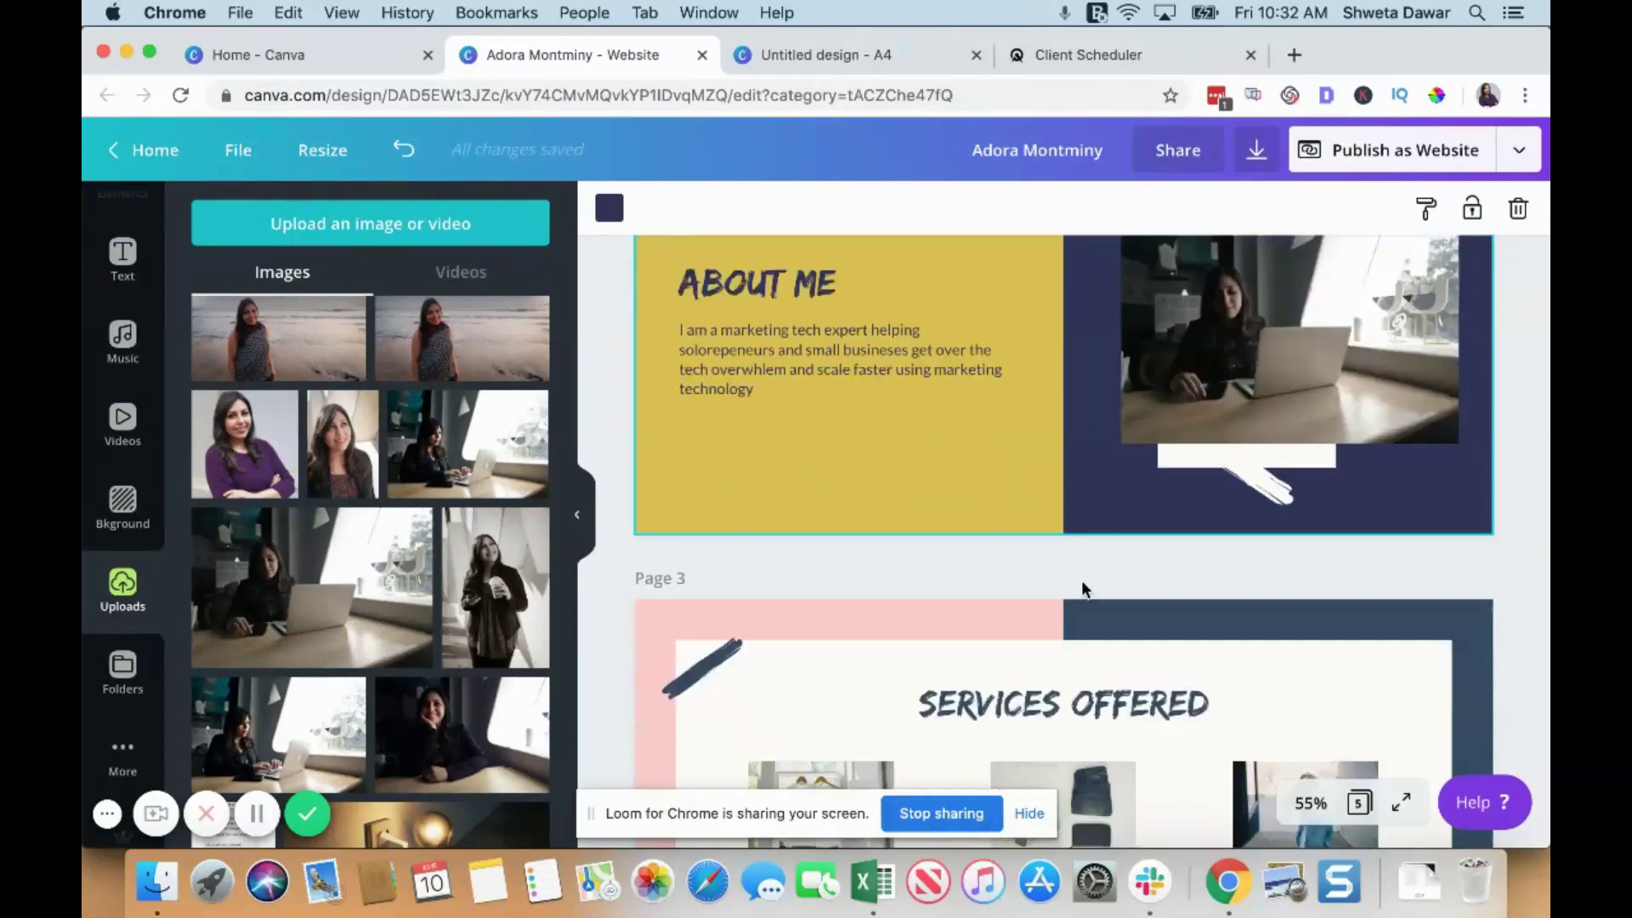
pyautogui.scroll(13, 1081, 580)
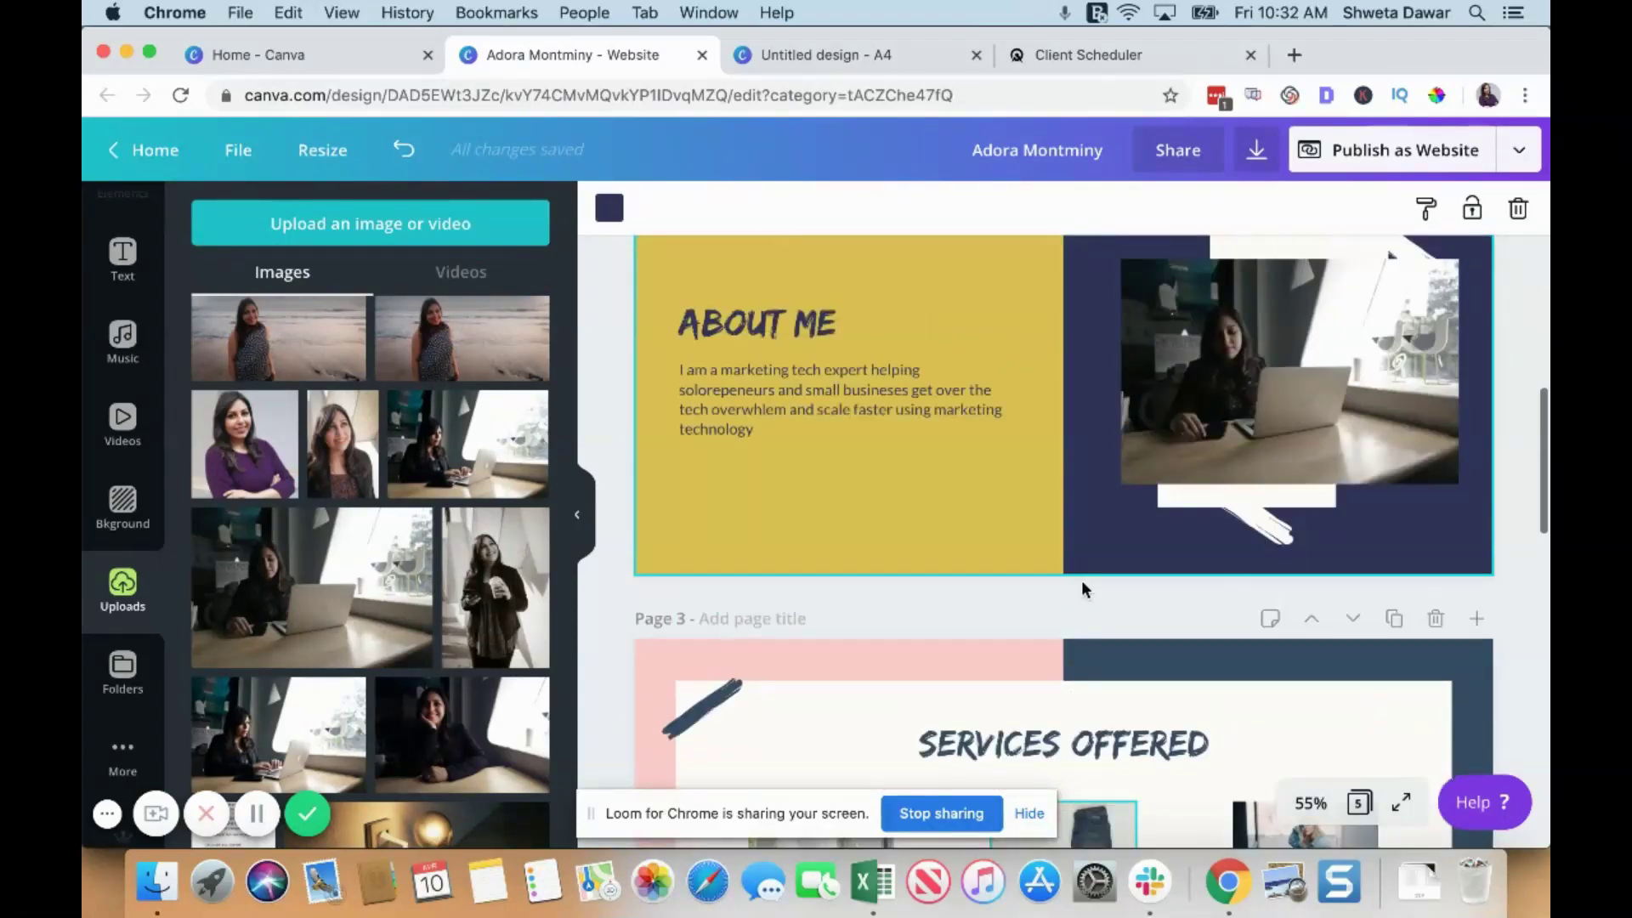
pyautogui.click(825, 374)
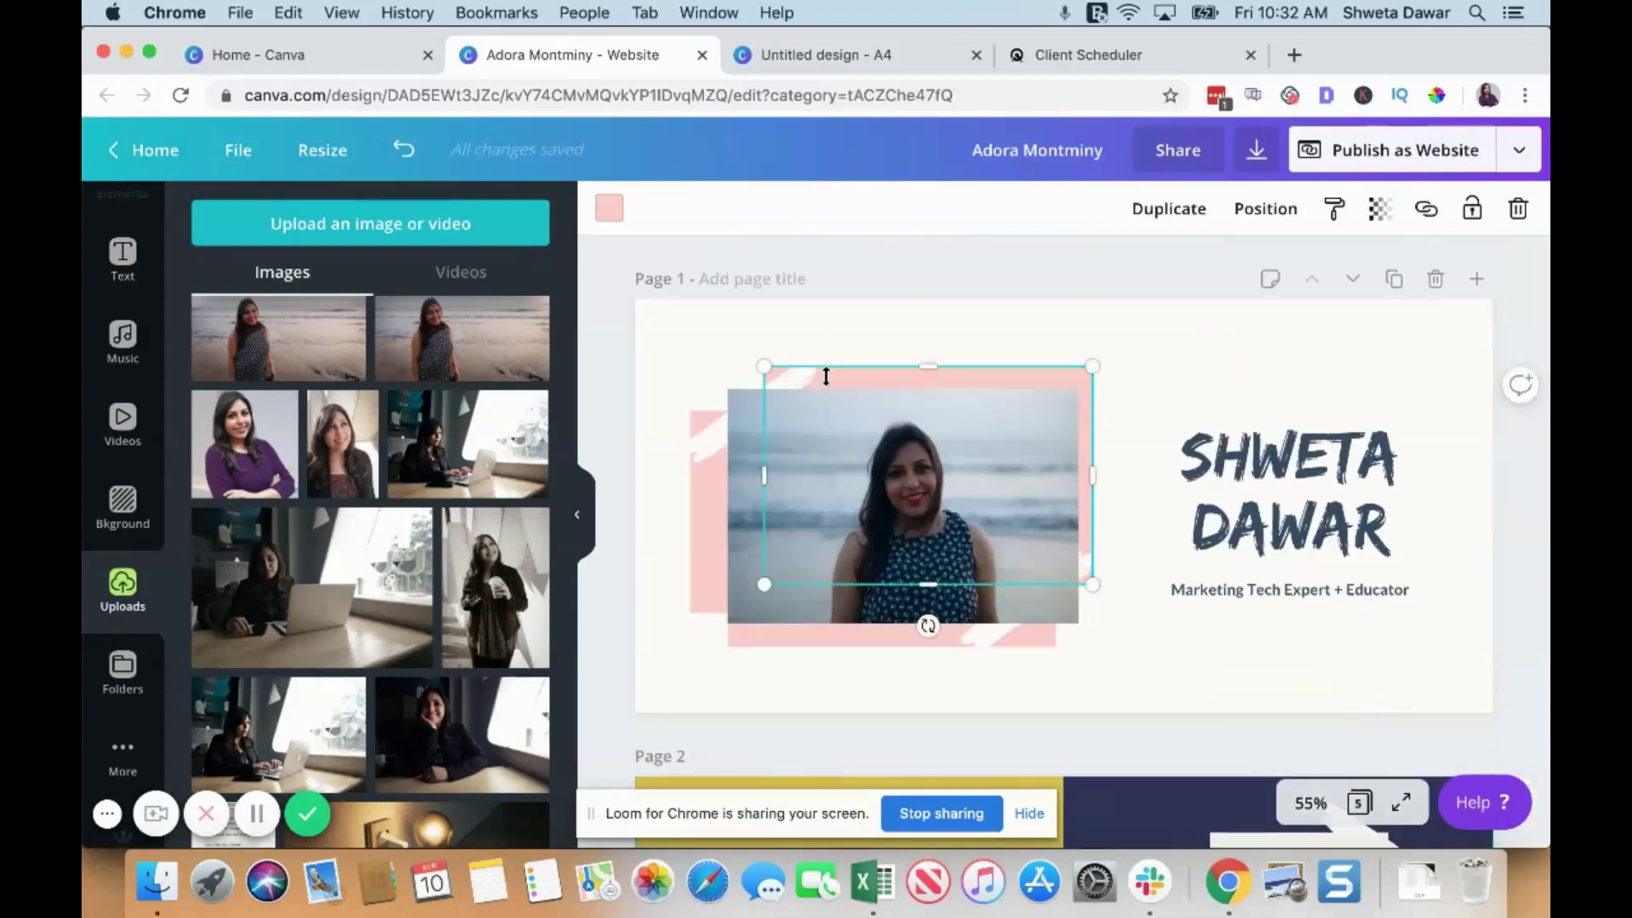
pyautogui.click(609, 208)
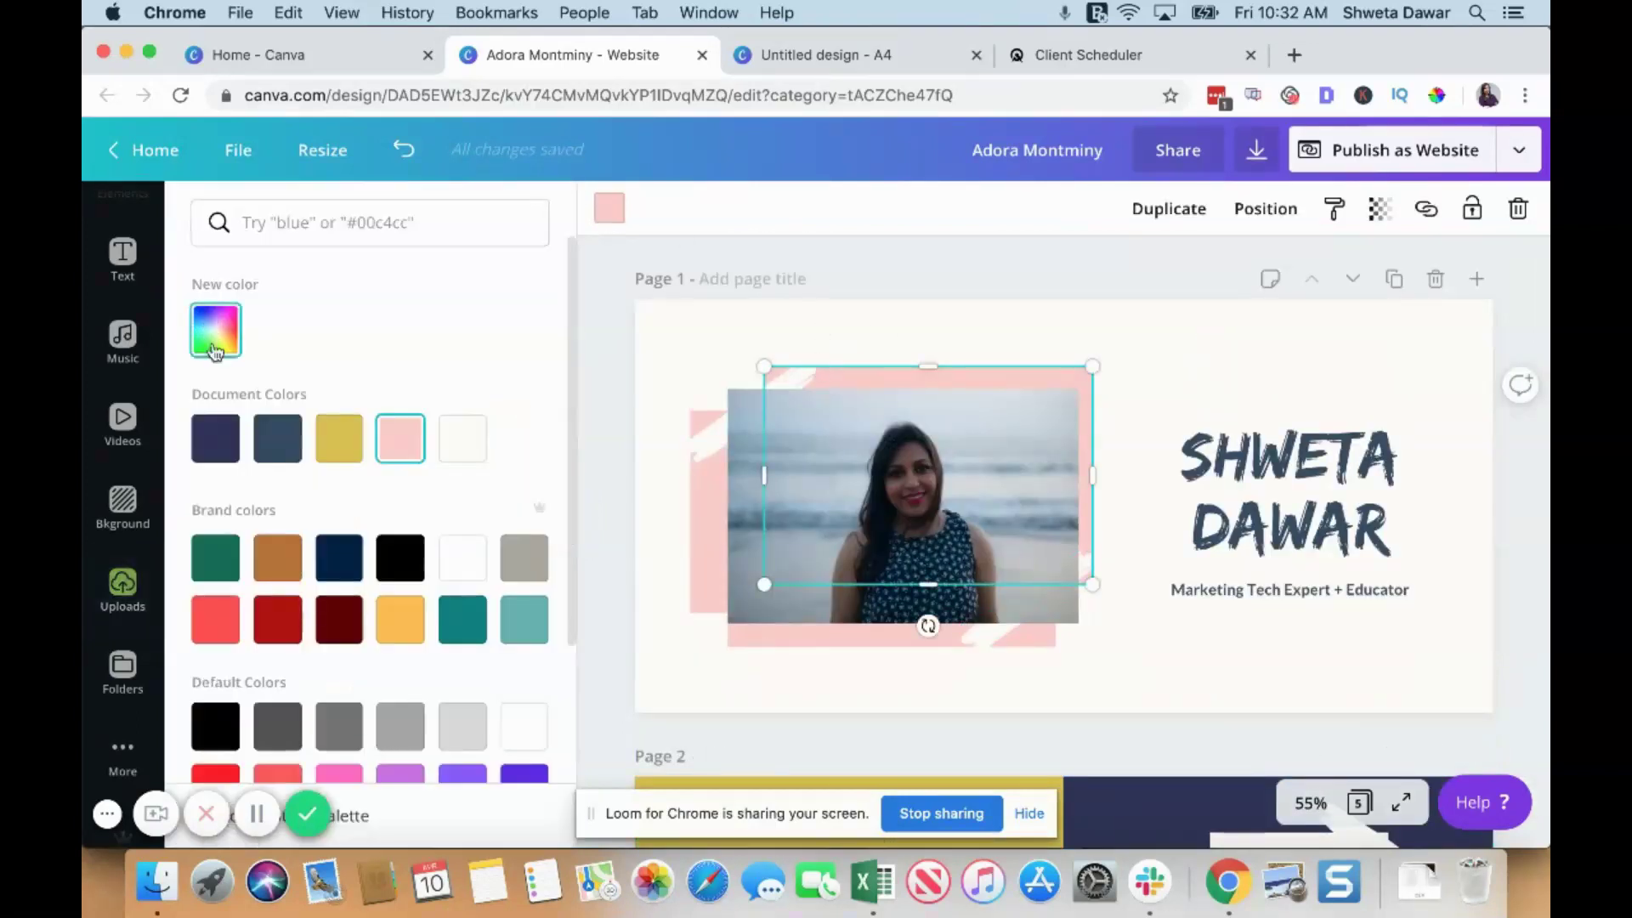
pyautogui.click(216, 439)
pyautogui.press('Tab')
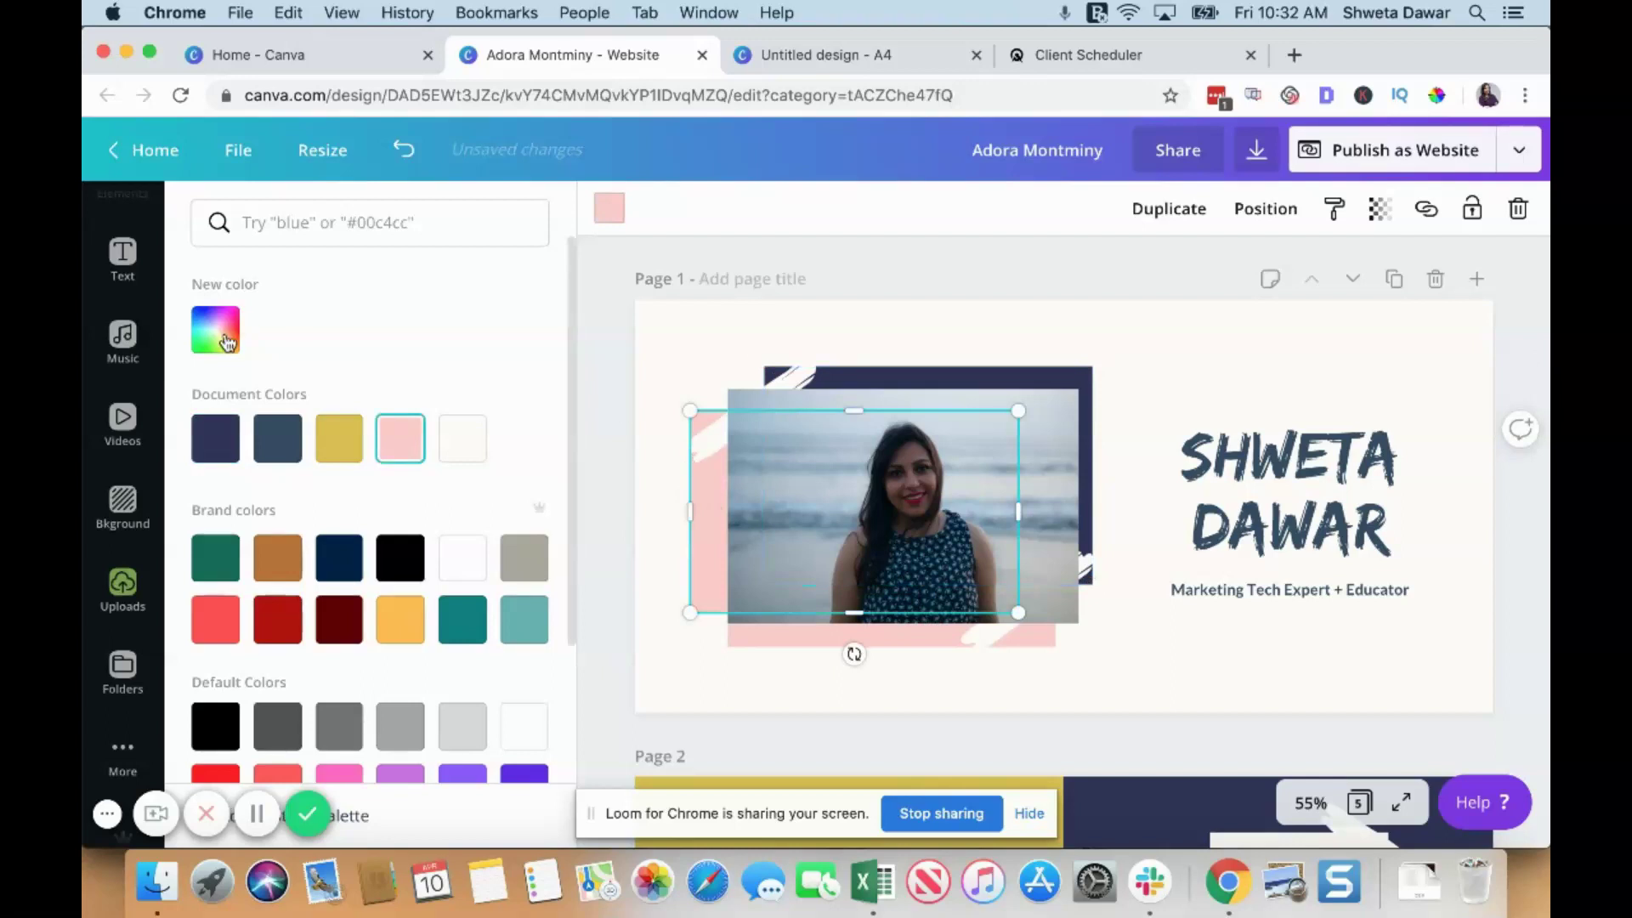
pyautogui.click(218, 437)
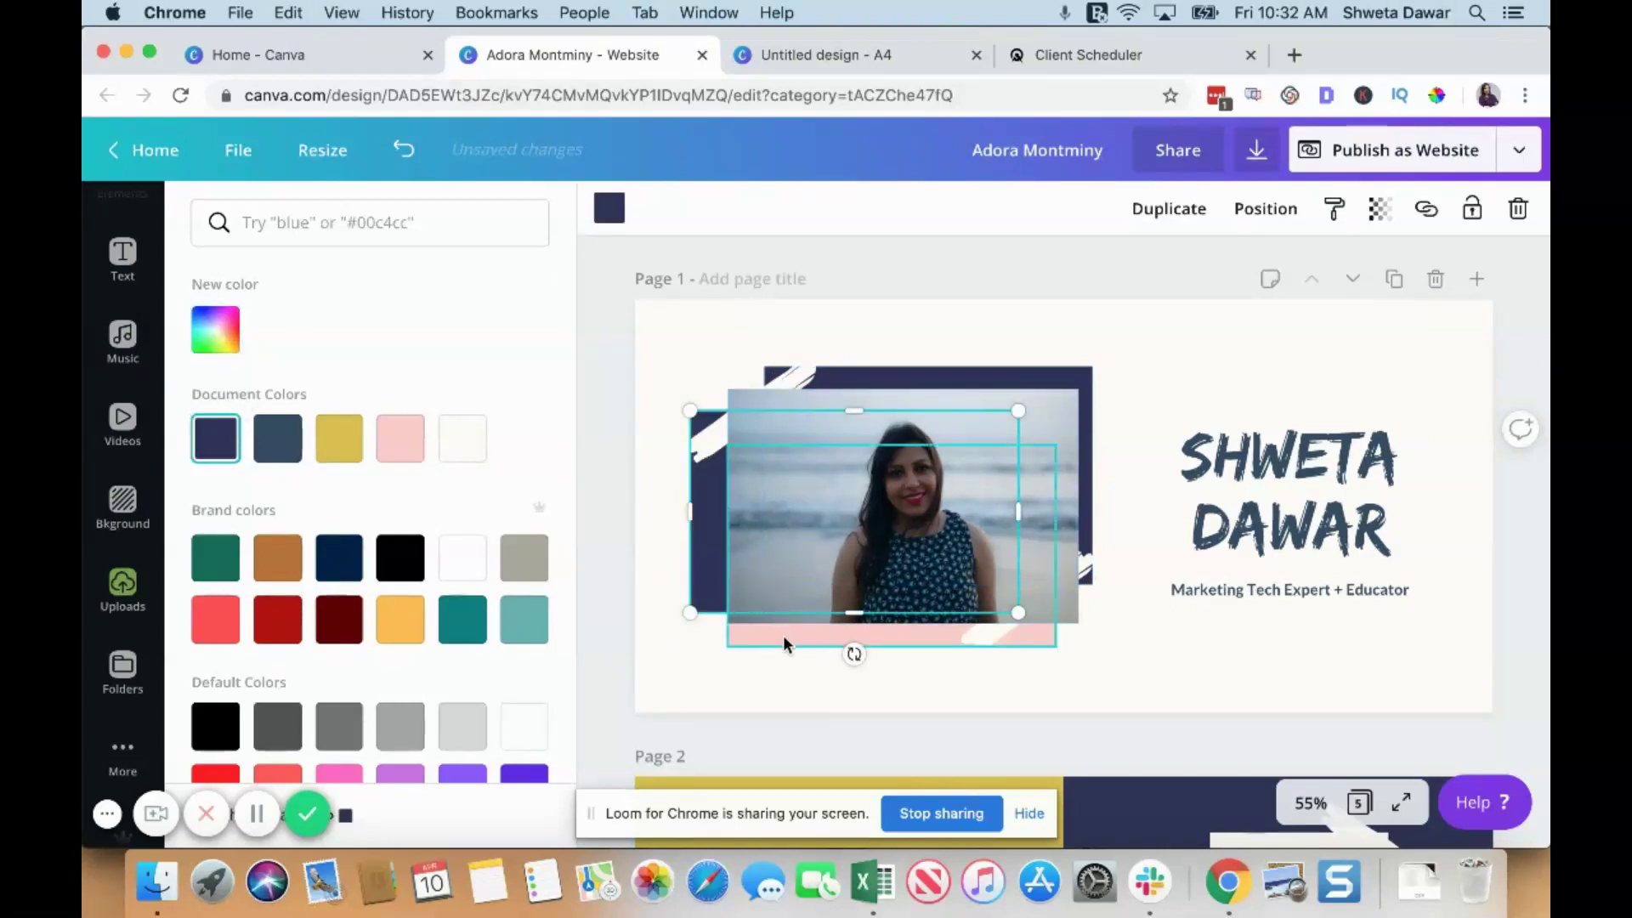
pyautogui.press('Tab')
pyautogui.click(339, 438)
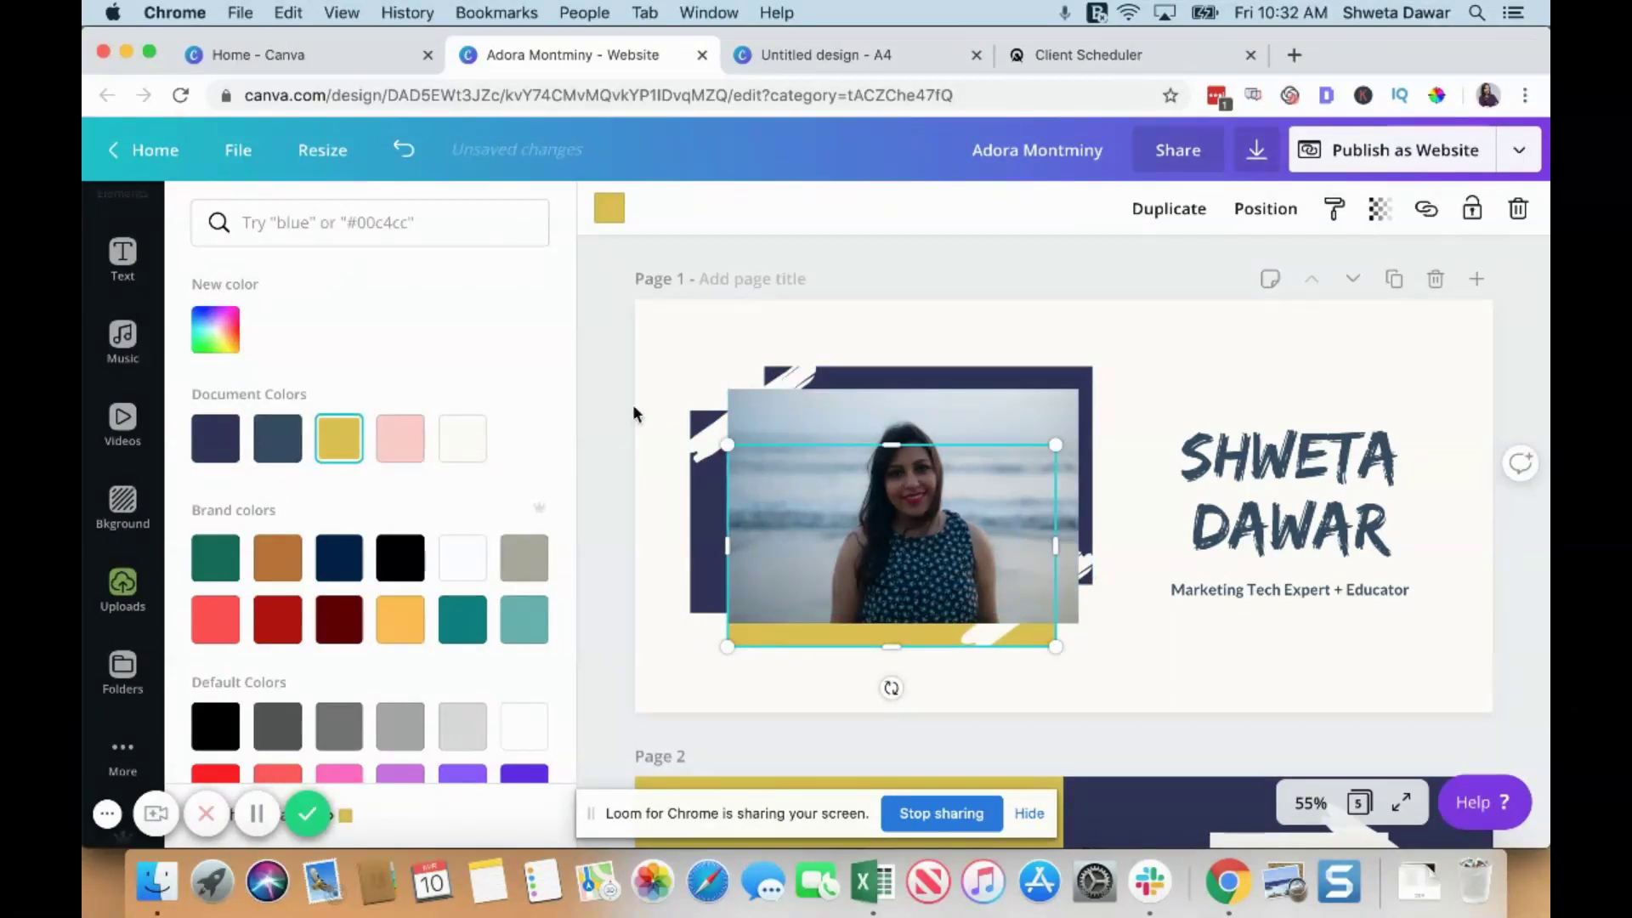
pyautogui.press('Escape')
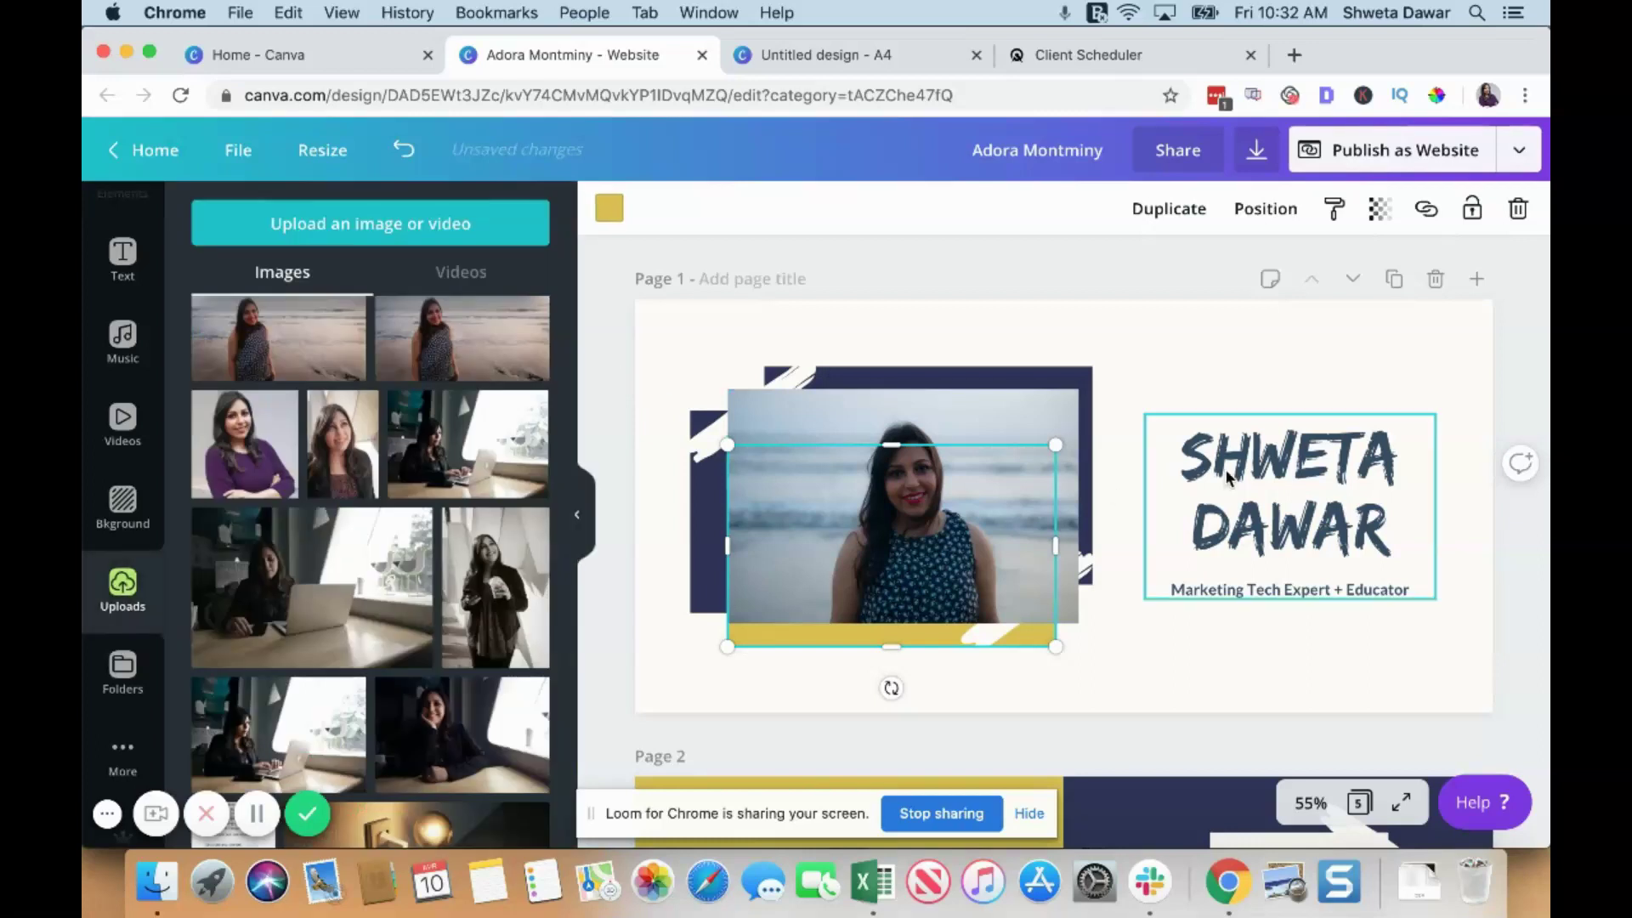
# Turn page 3's pink left half yellow.
pyautogui.scroll(-5, 1227, 476)
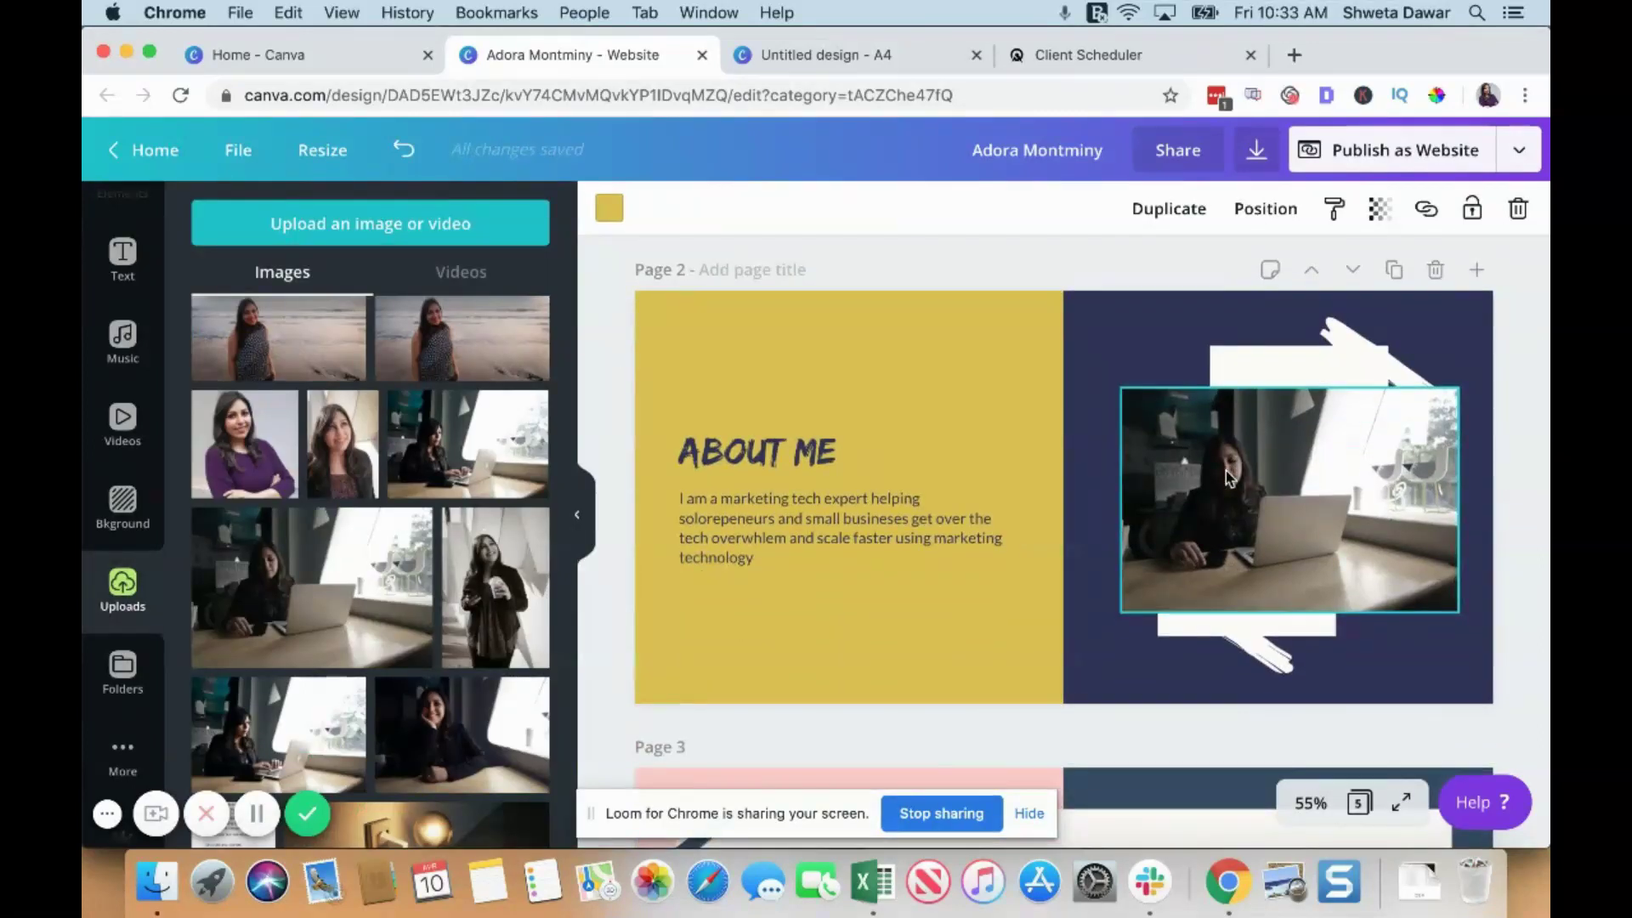
pyautogui.scroll(-5, 1227, 476)
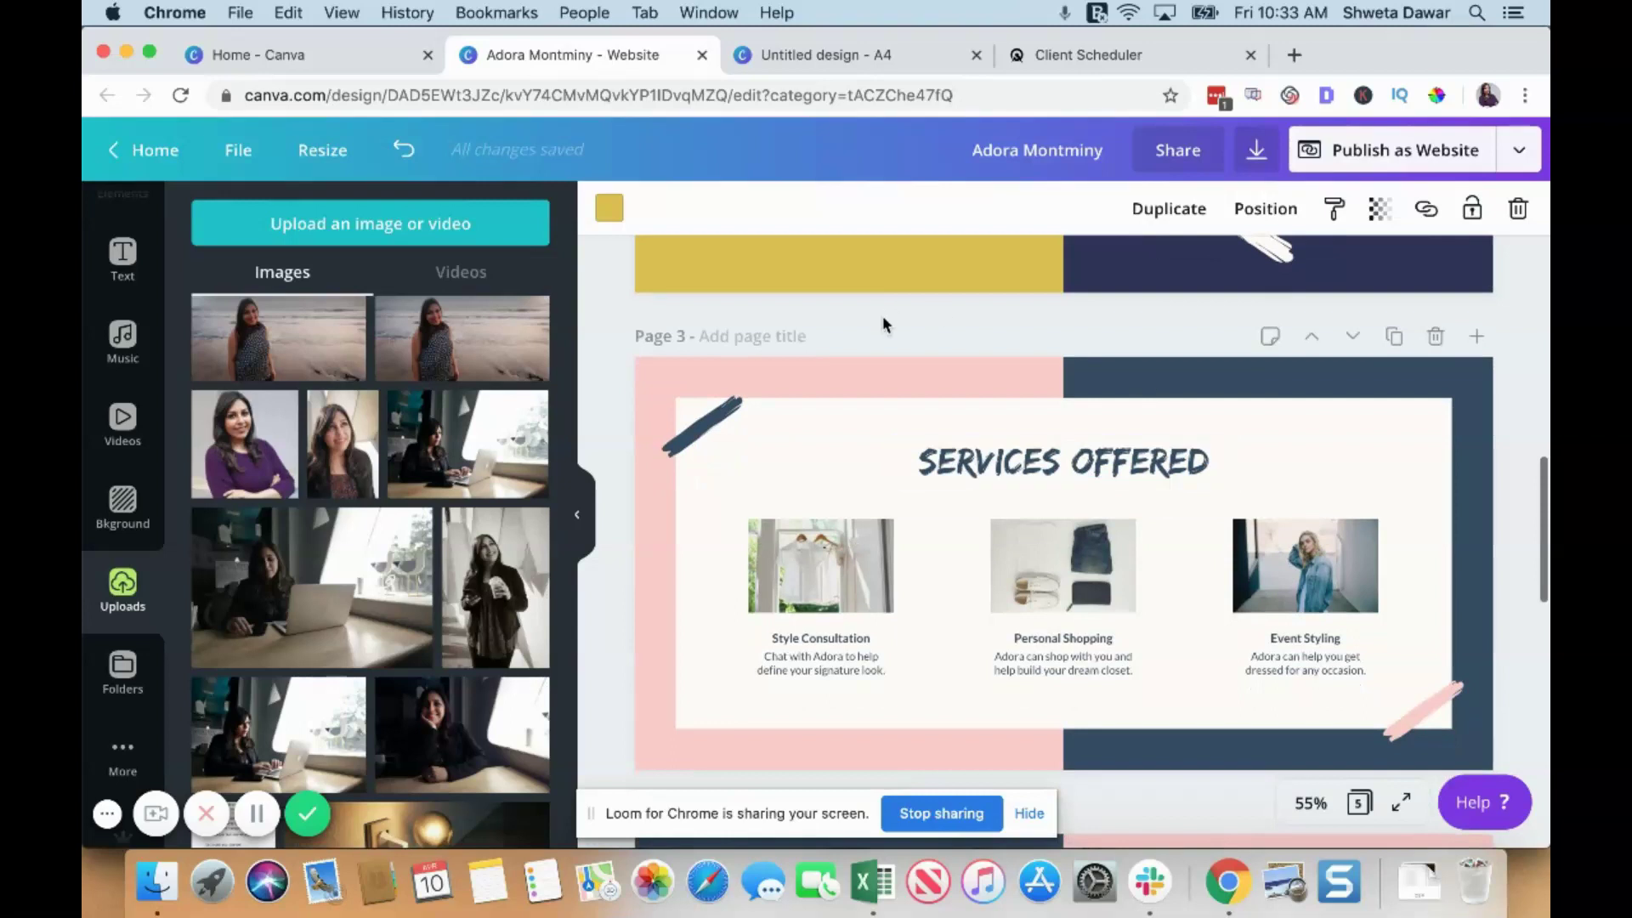
pyautogui.click(879, 364)
pyautogui.click(609, 207)
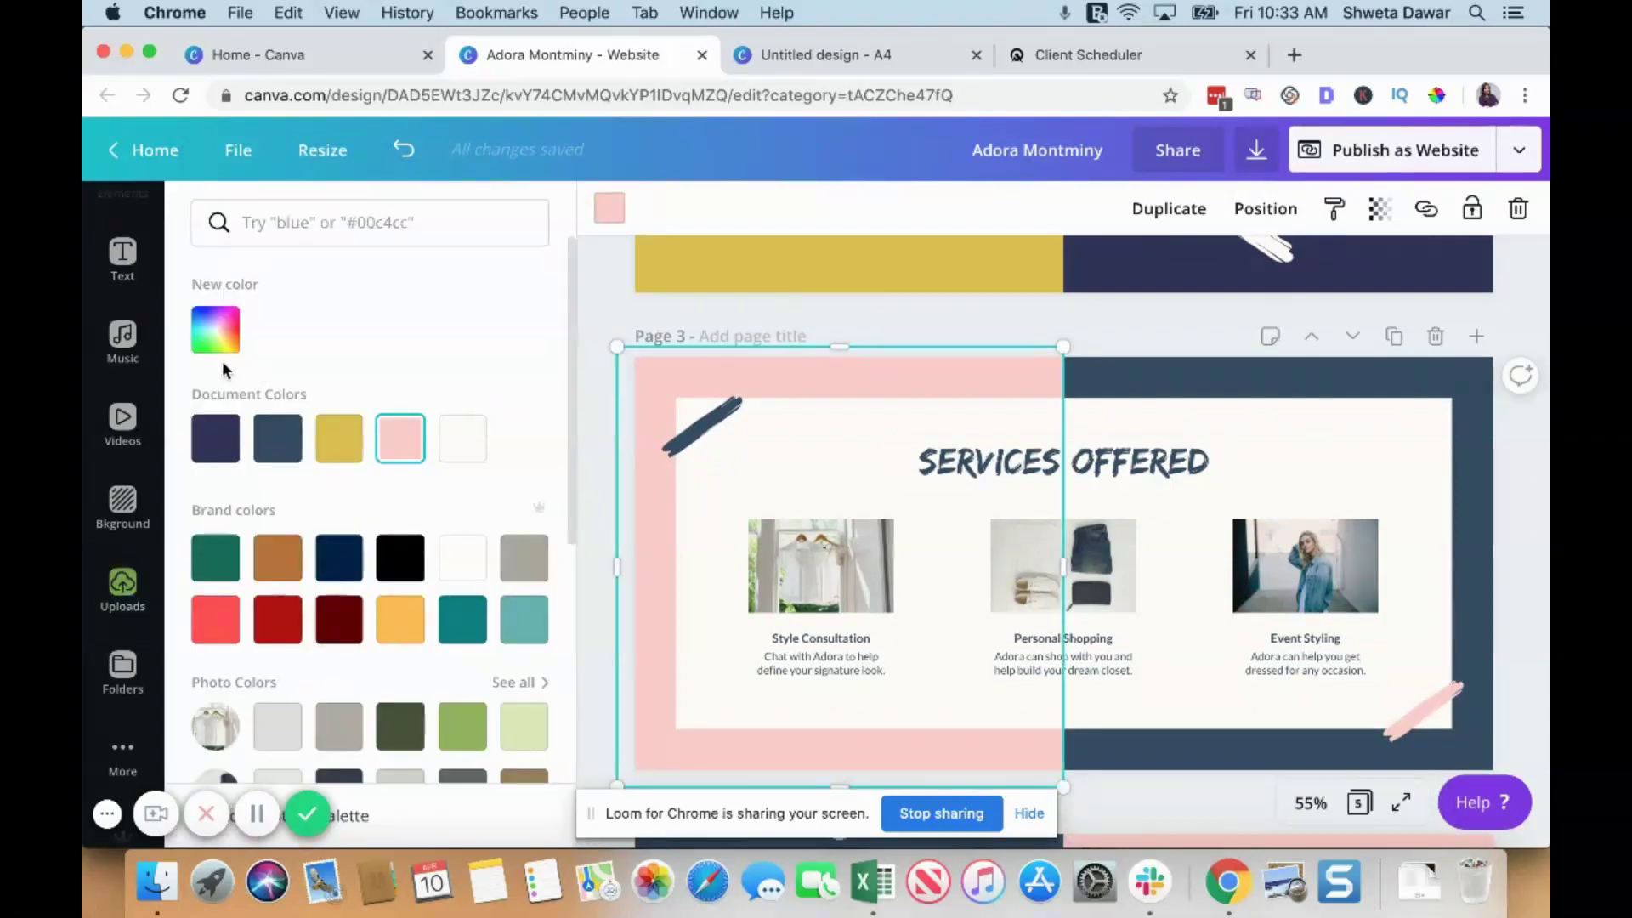
pyautogui.click(358, 462)
pyautogui.click(608, 208)
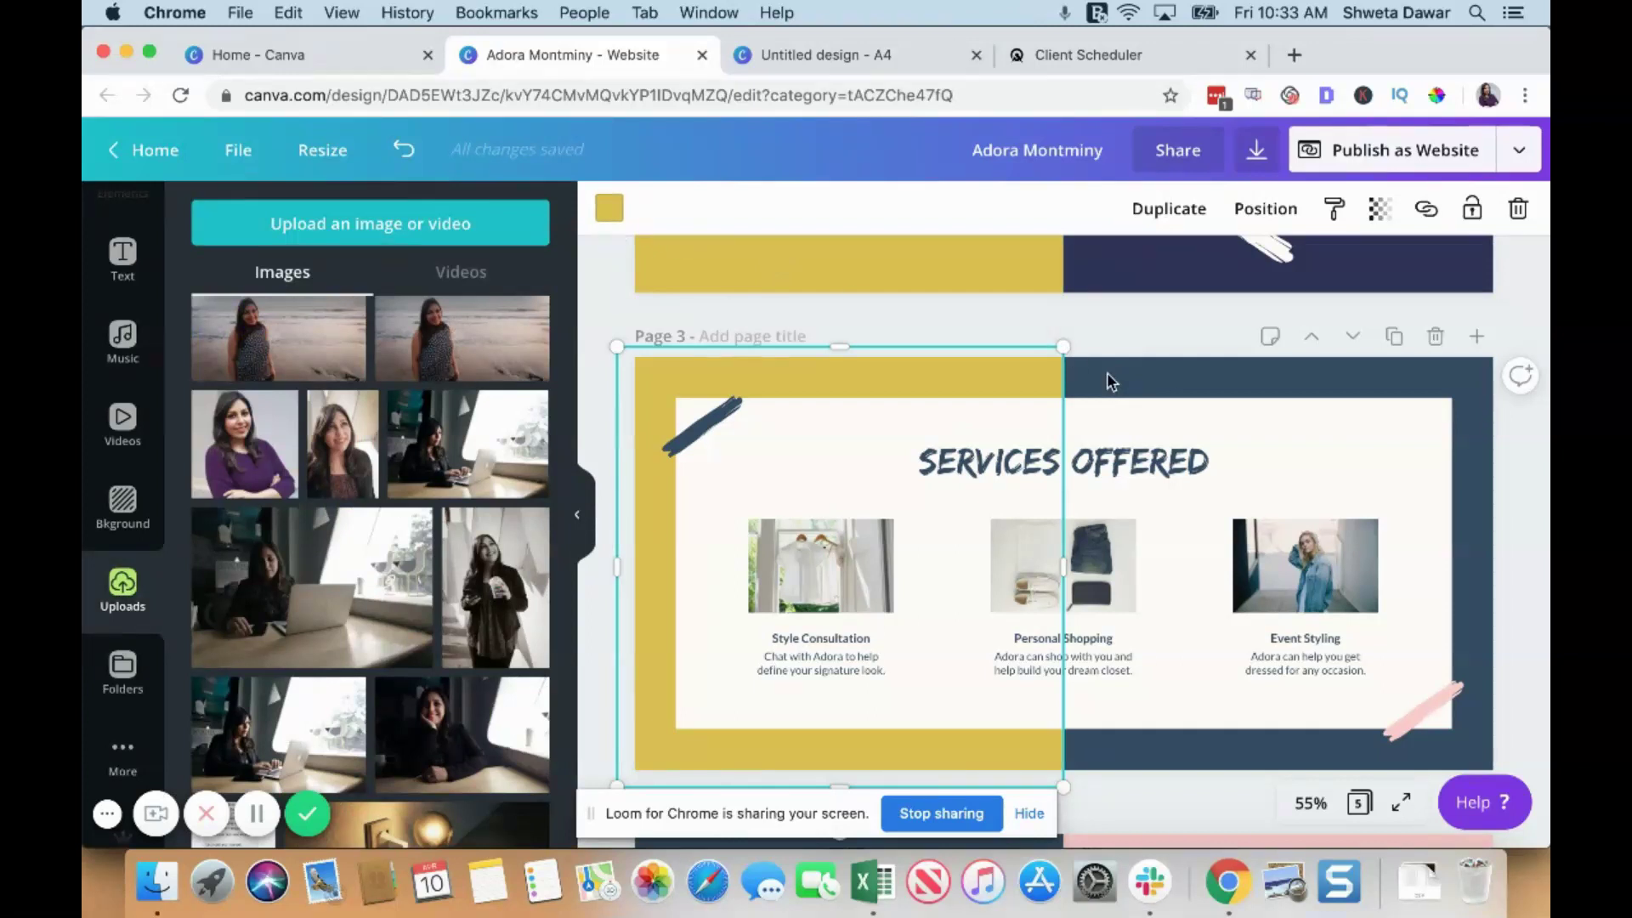
# Make page 3's right background half the dark navy Document Color.
pyautogui.click(1107, 374)
pyautogui.click(609, 208)
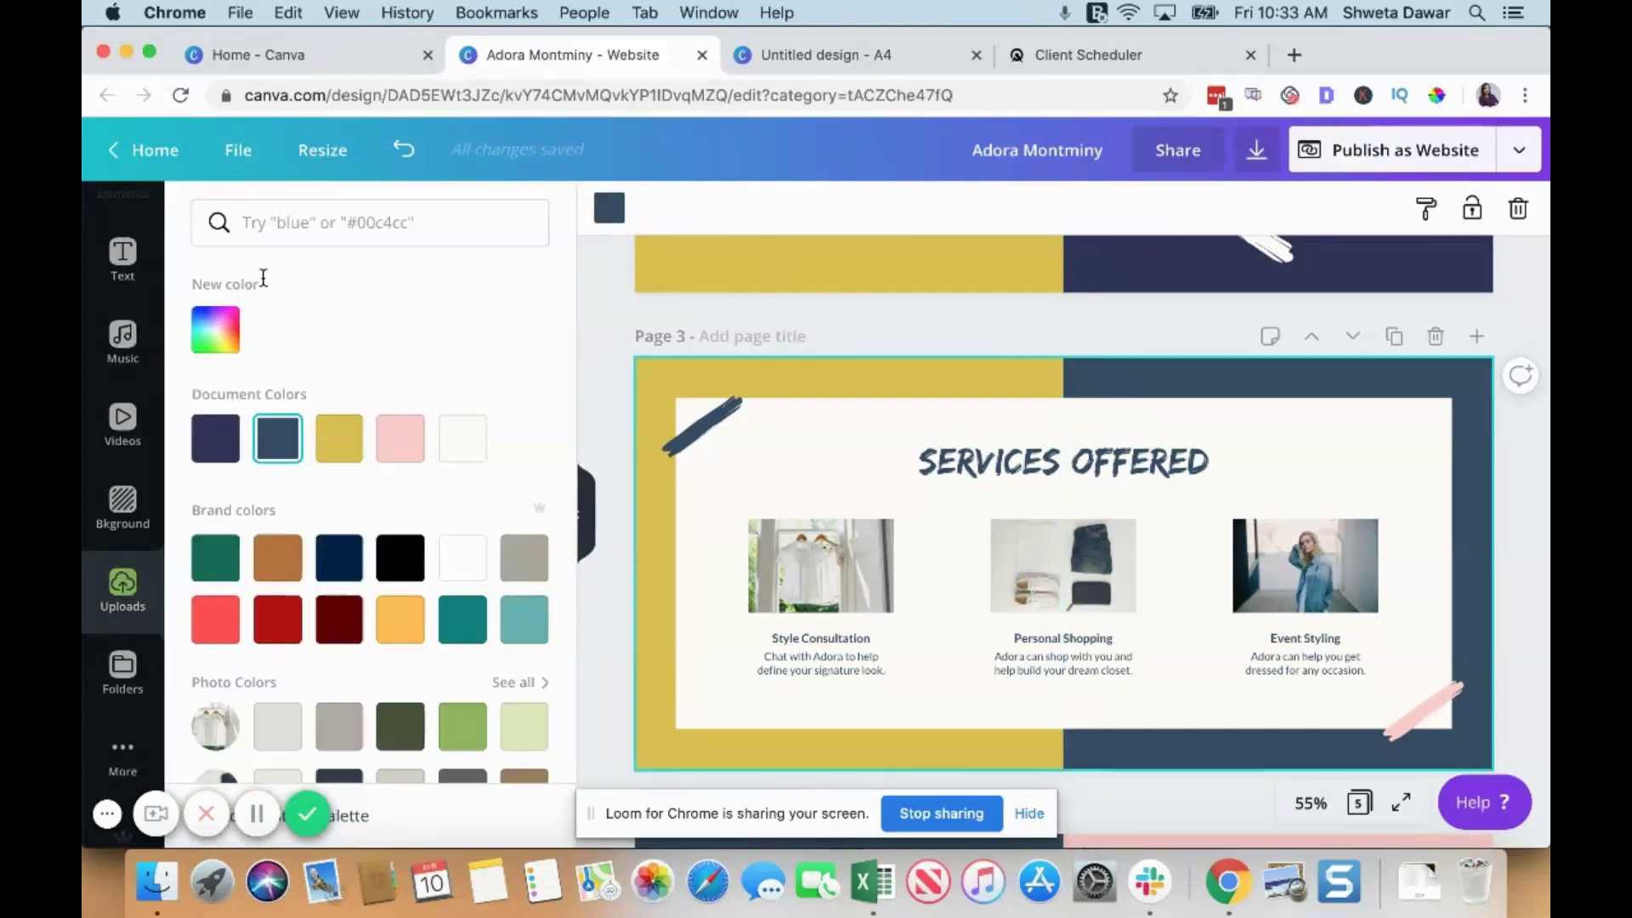
pyautogui.click(215, 437)
pyautogui.click(1011, 467)
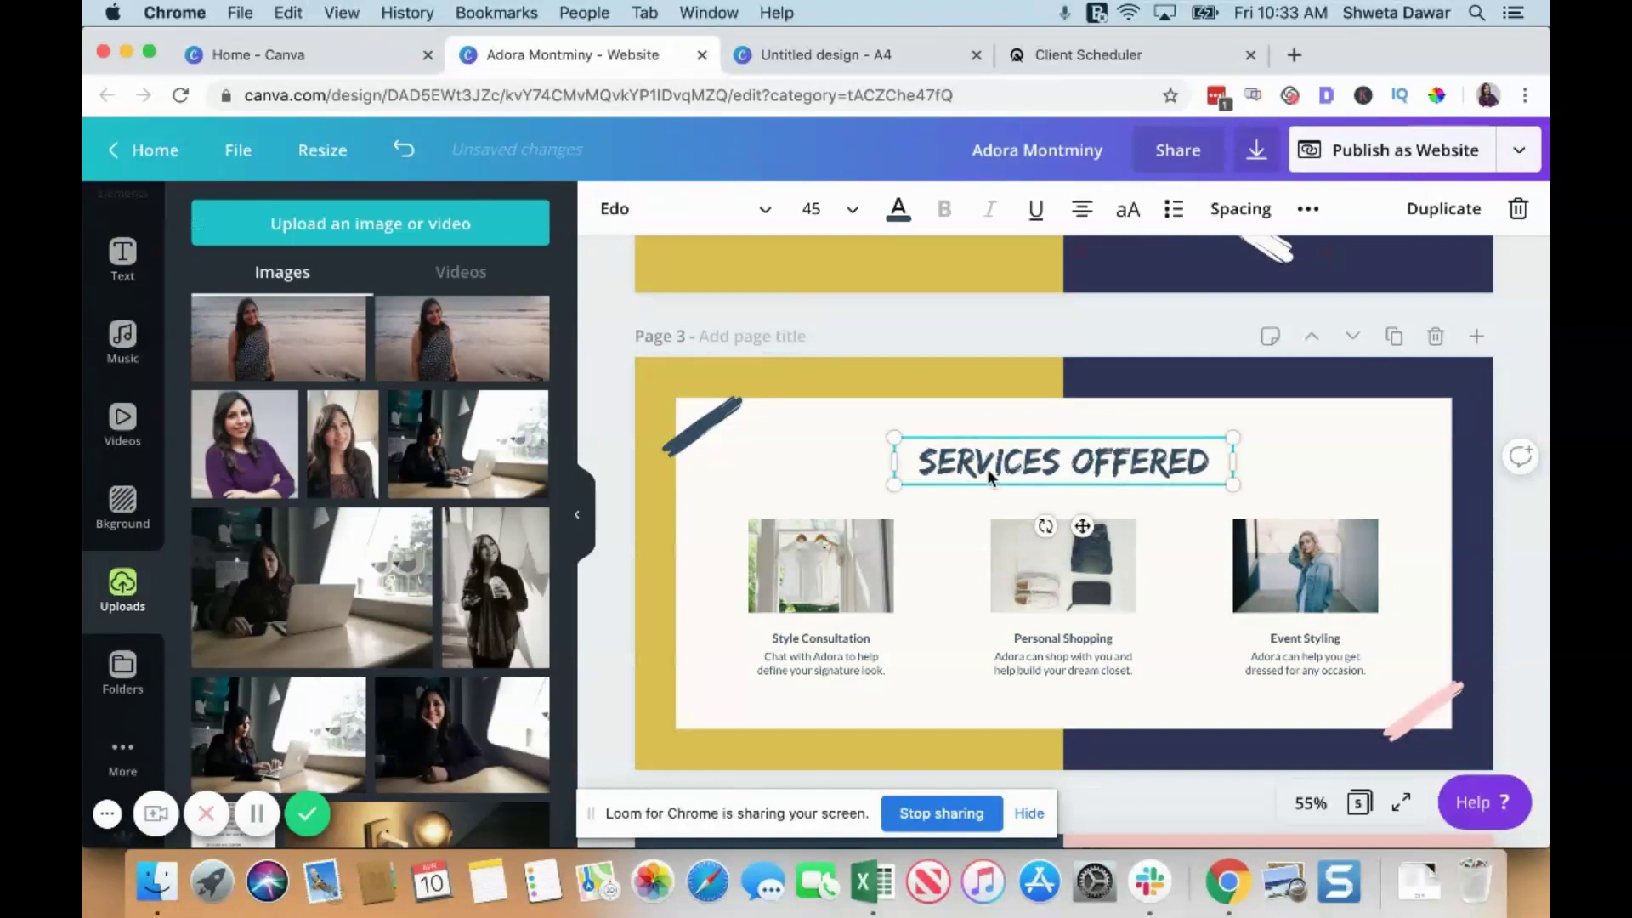
pyautogui.click(816, 595)
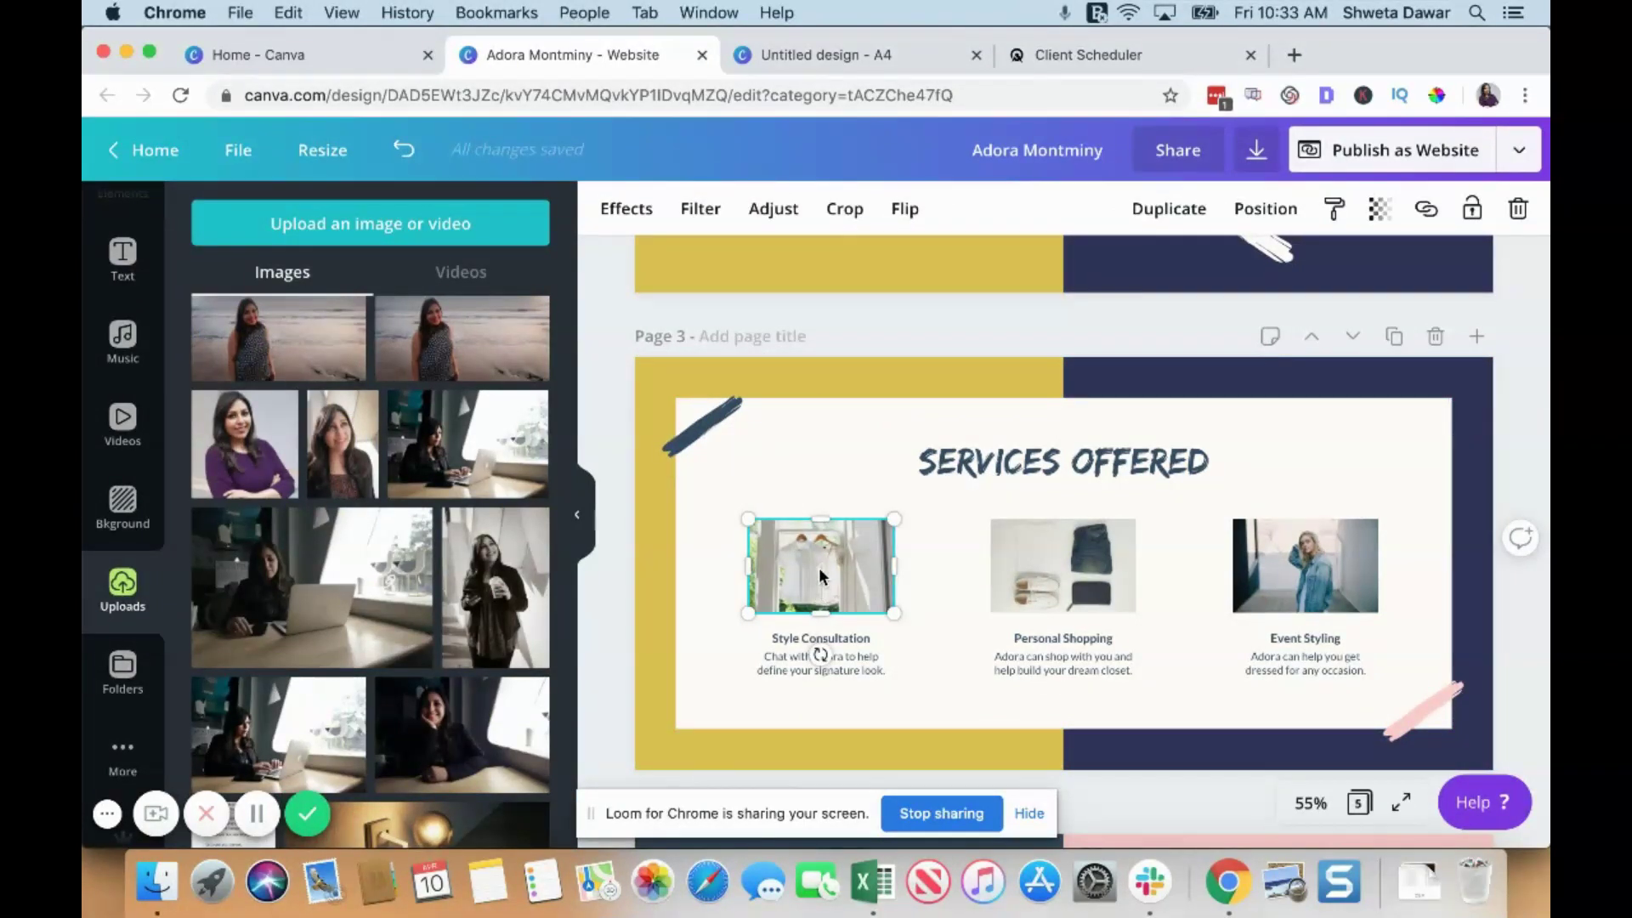
# Replace the Style Consultation image with the plants-and-tablet photo, resized to about 308 by 205 to fit the slot.
pyautogui.press('Delete')
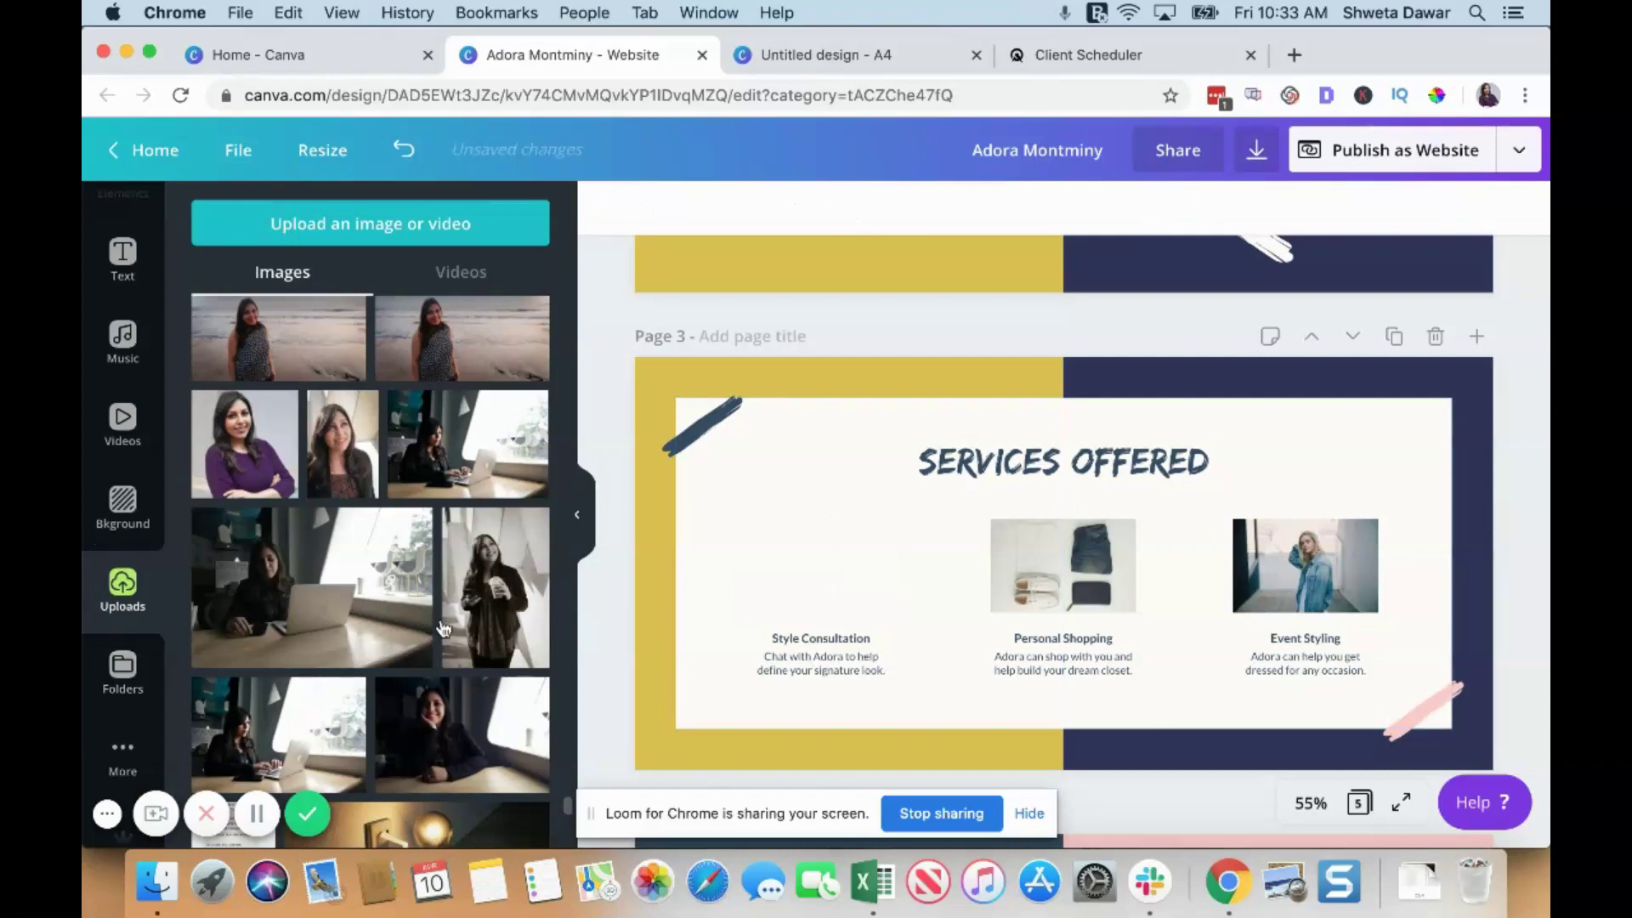
pyautogui.scroll(-15, 443, 629)
pyautogui.scroll(-20, 443, 629)
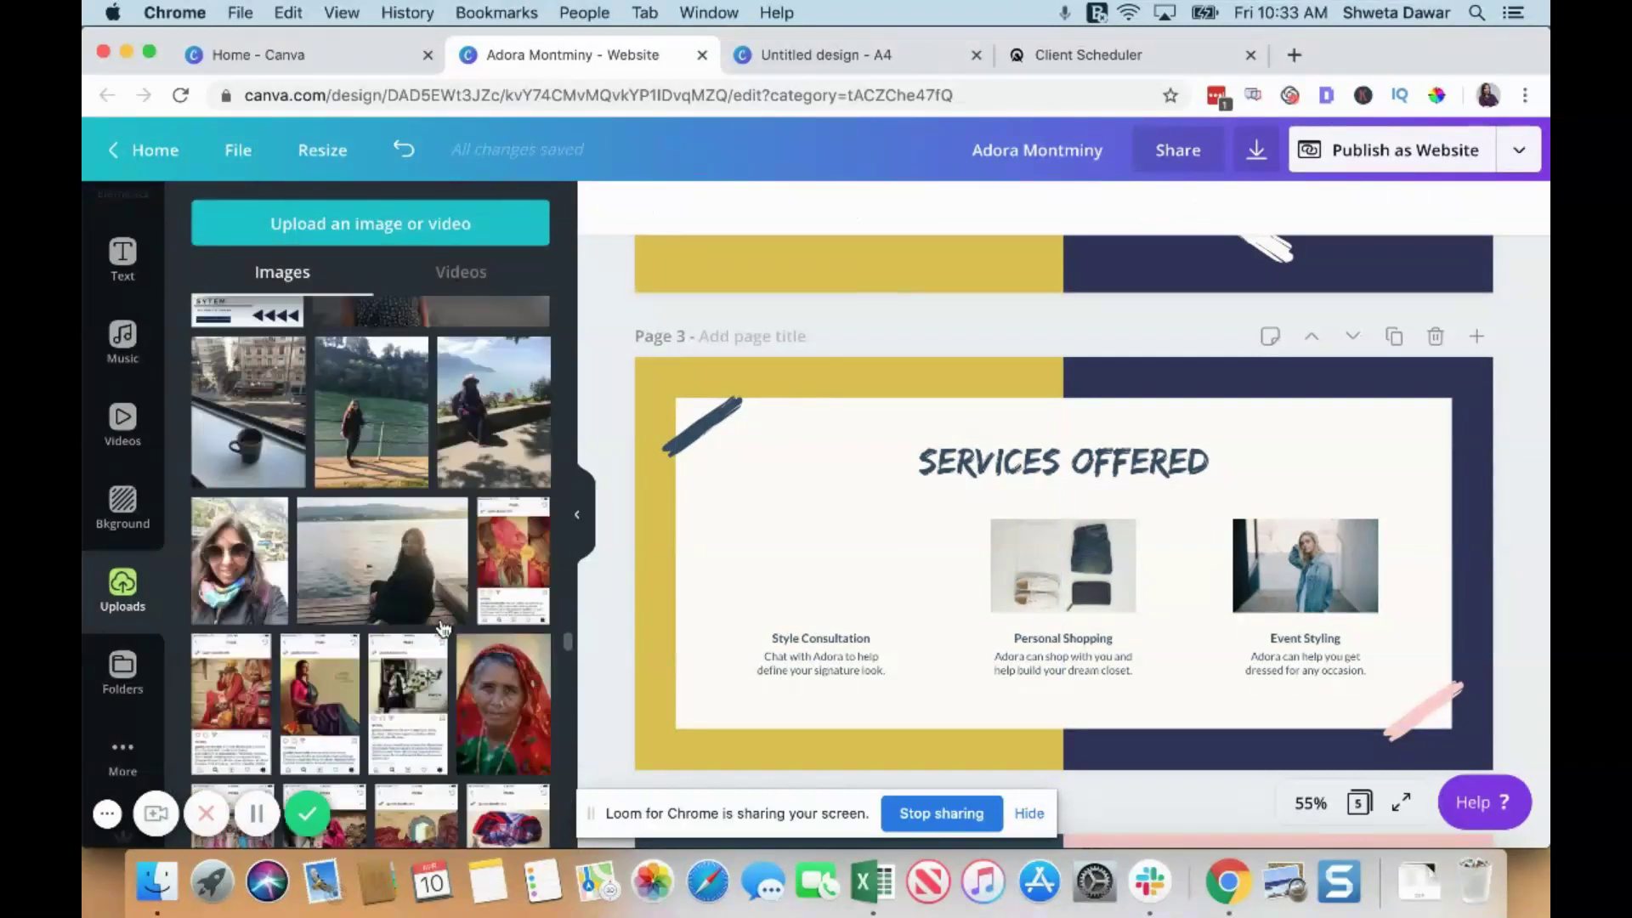
pyautogui.scroll(20, 442, 627)
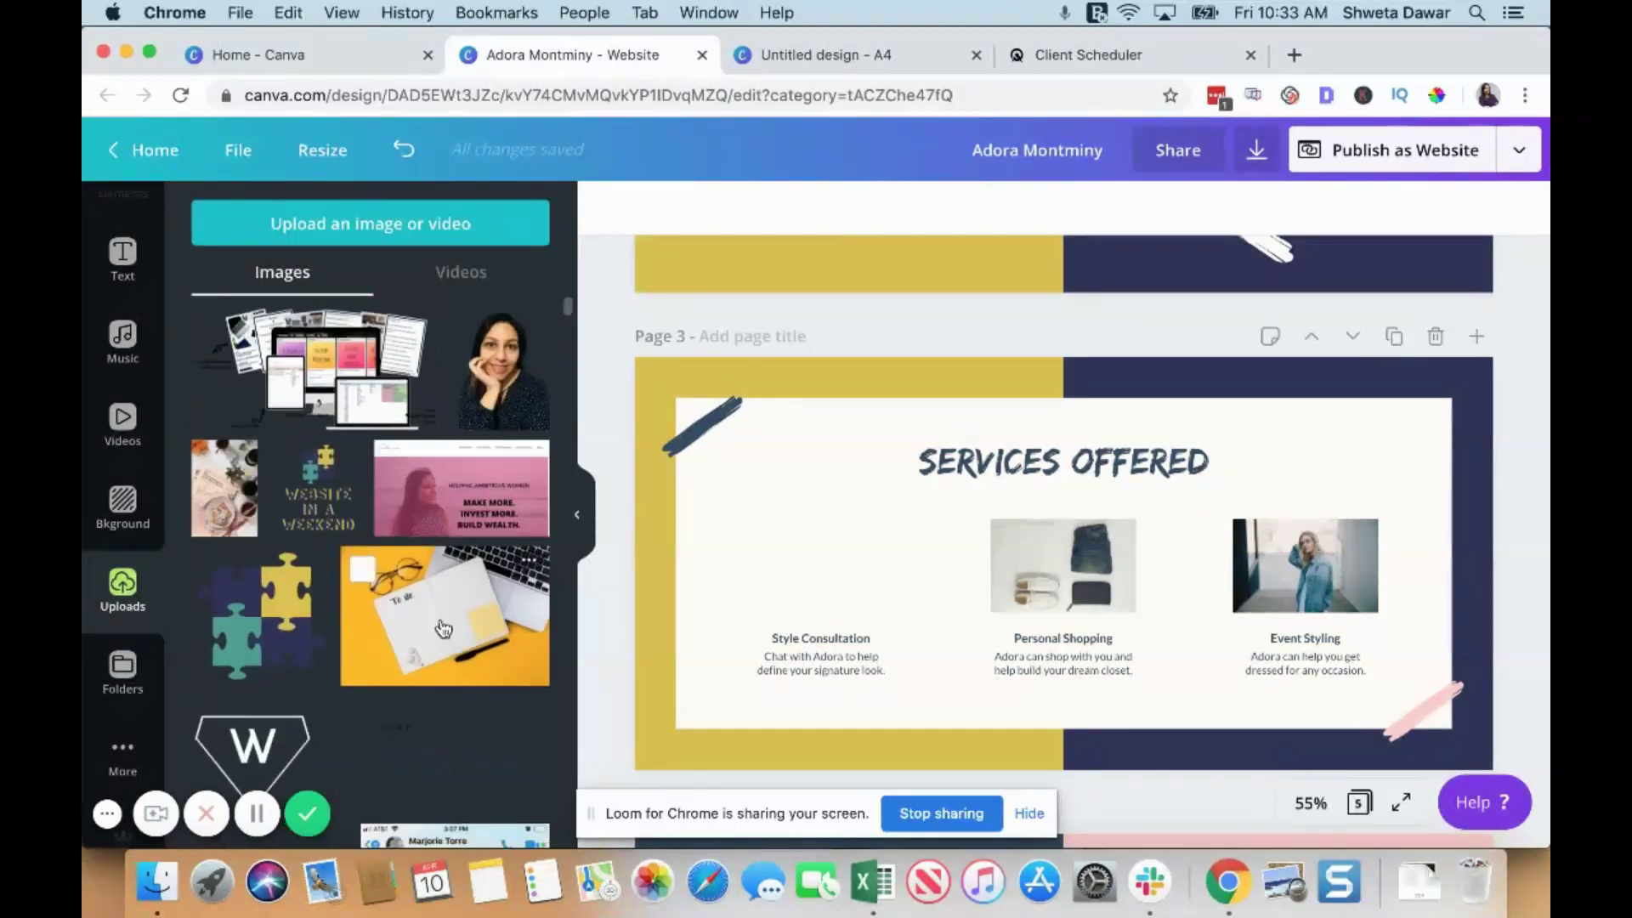
pyautogui.scroll(-10, 443, 629)
pyautogui.scroll(-5, 441, 628)
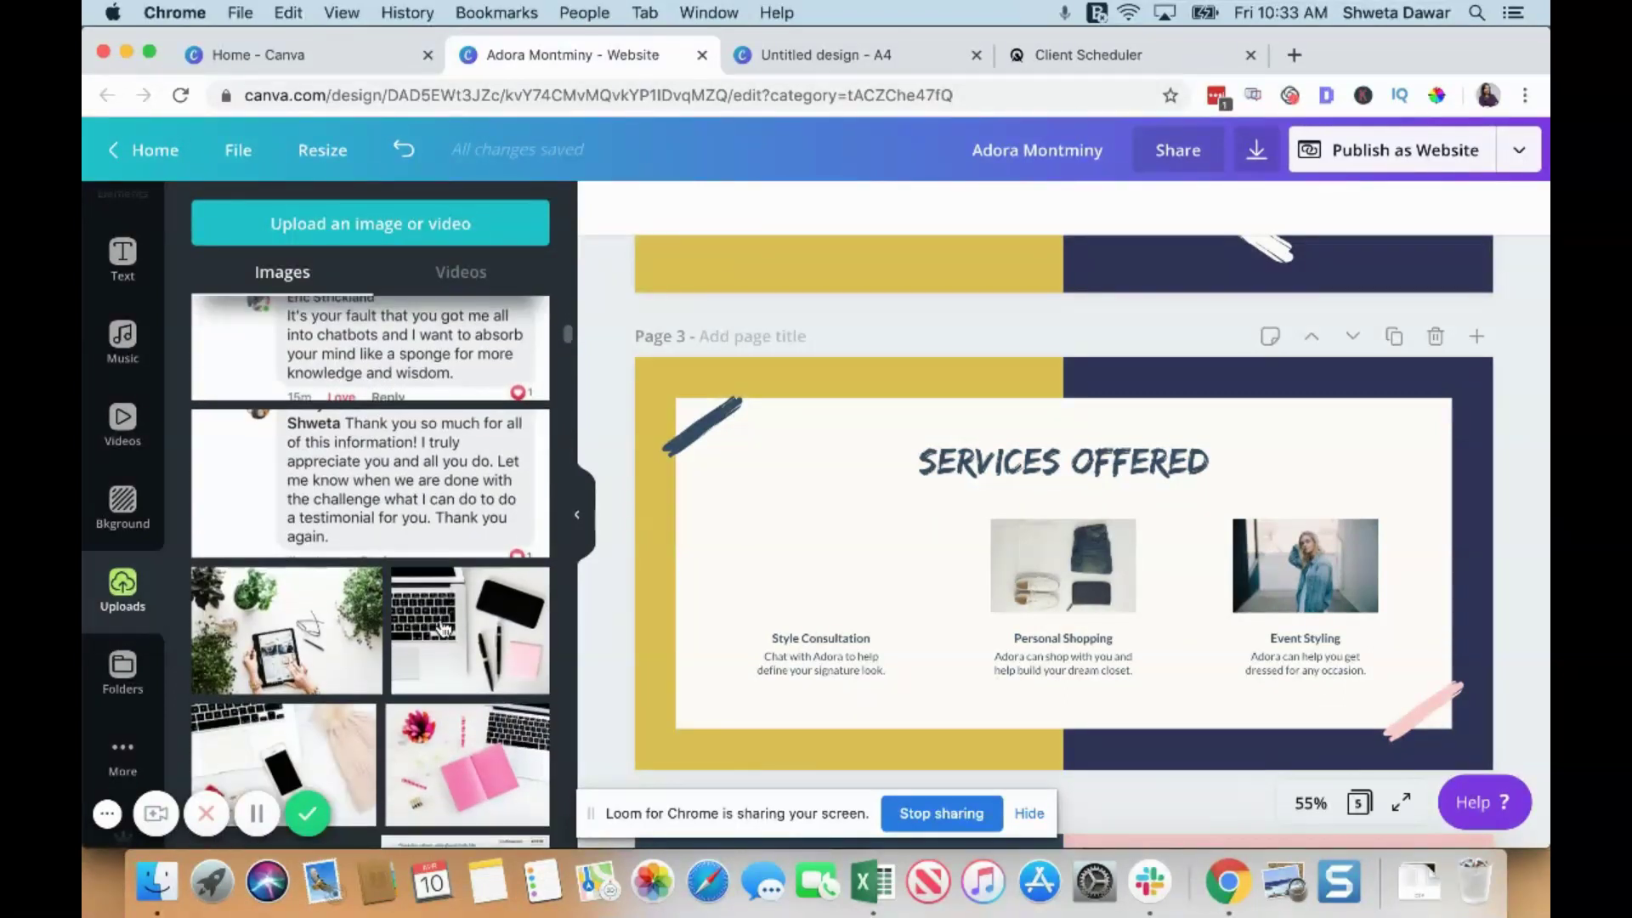
pyautogui.moveTo(680, 449); pyautogui.dragTo(1029, 579)
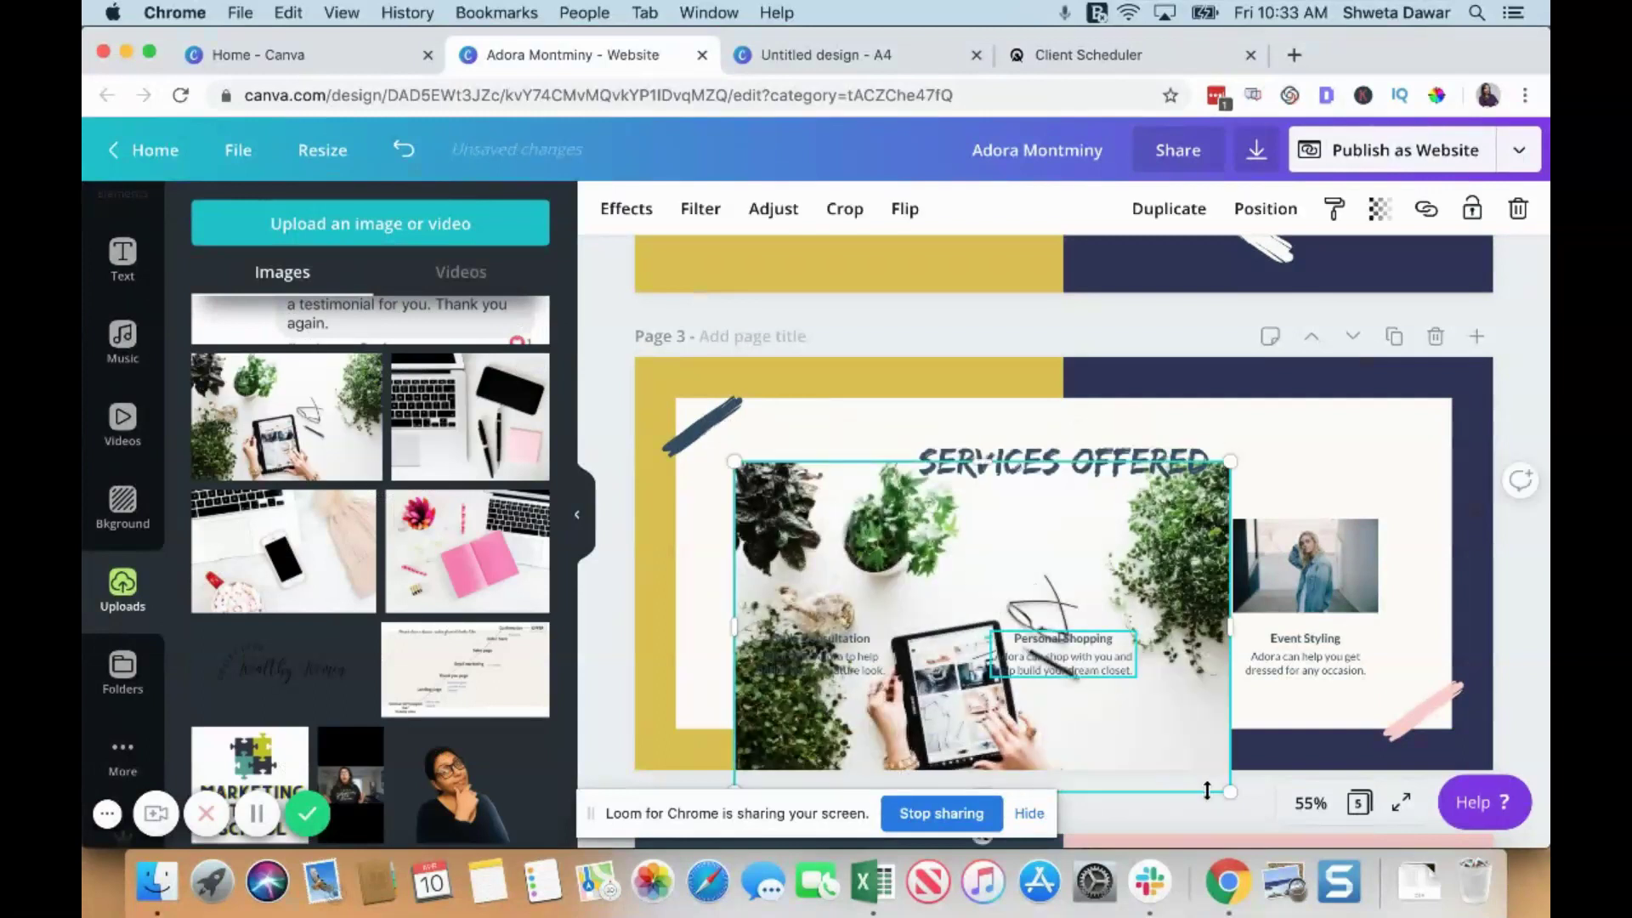
pyautogui.moveTo(1230, 793); pyautogui.dragTo(1221, 788)
pyautogui.moveTo(1023, 634); pyautogui.dragTo(949, 567)
pyautogui.moveTo(844, 565)
pyautogui.mouseDown()
pyautogui.moveTo(929, 594)
pyautogui.moveTo(876, 550)
pyautogui.moveTo(824, 572)
pyautogui.moveTo(829, 590)
pyautogui.mouseUp()
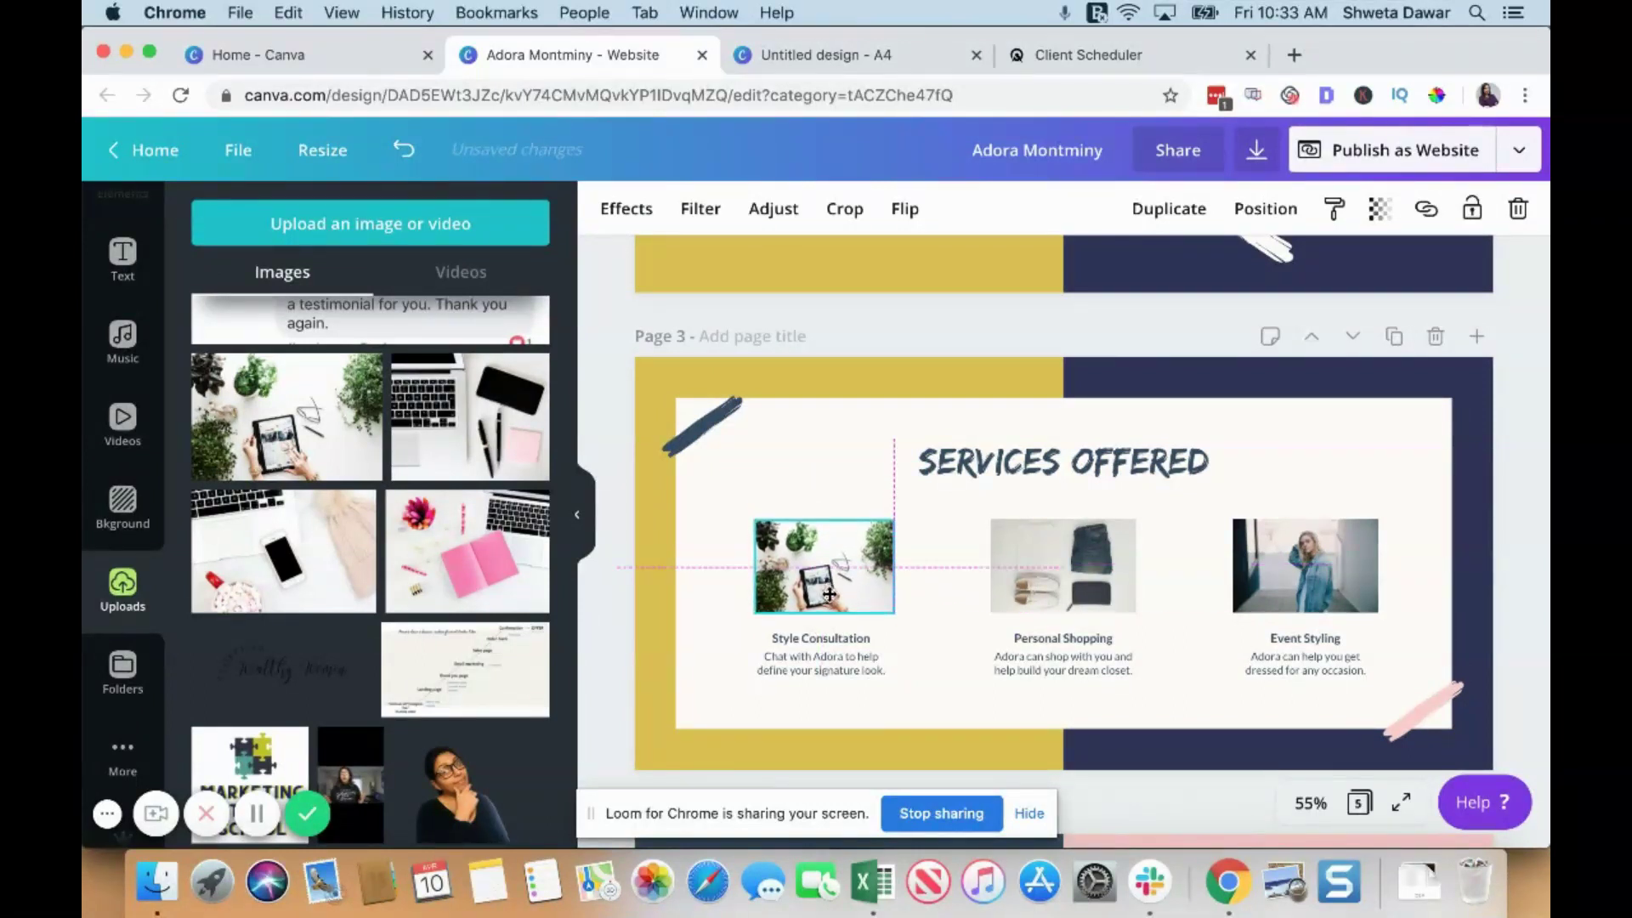
# Retitle the service 'Setting up launches' with a description about launch technology and integrations.
pyautogui.click(737, 690)
pyautogui.click(811, 640)
pyautogui.doubleClick(811, 640)
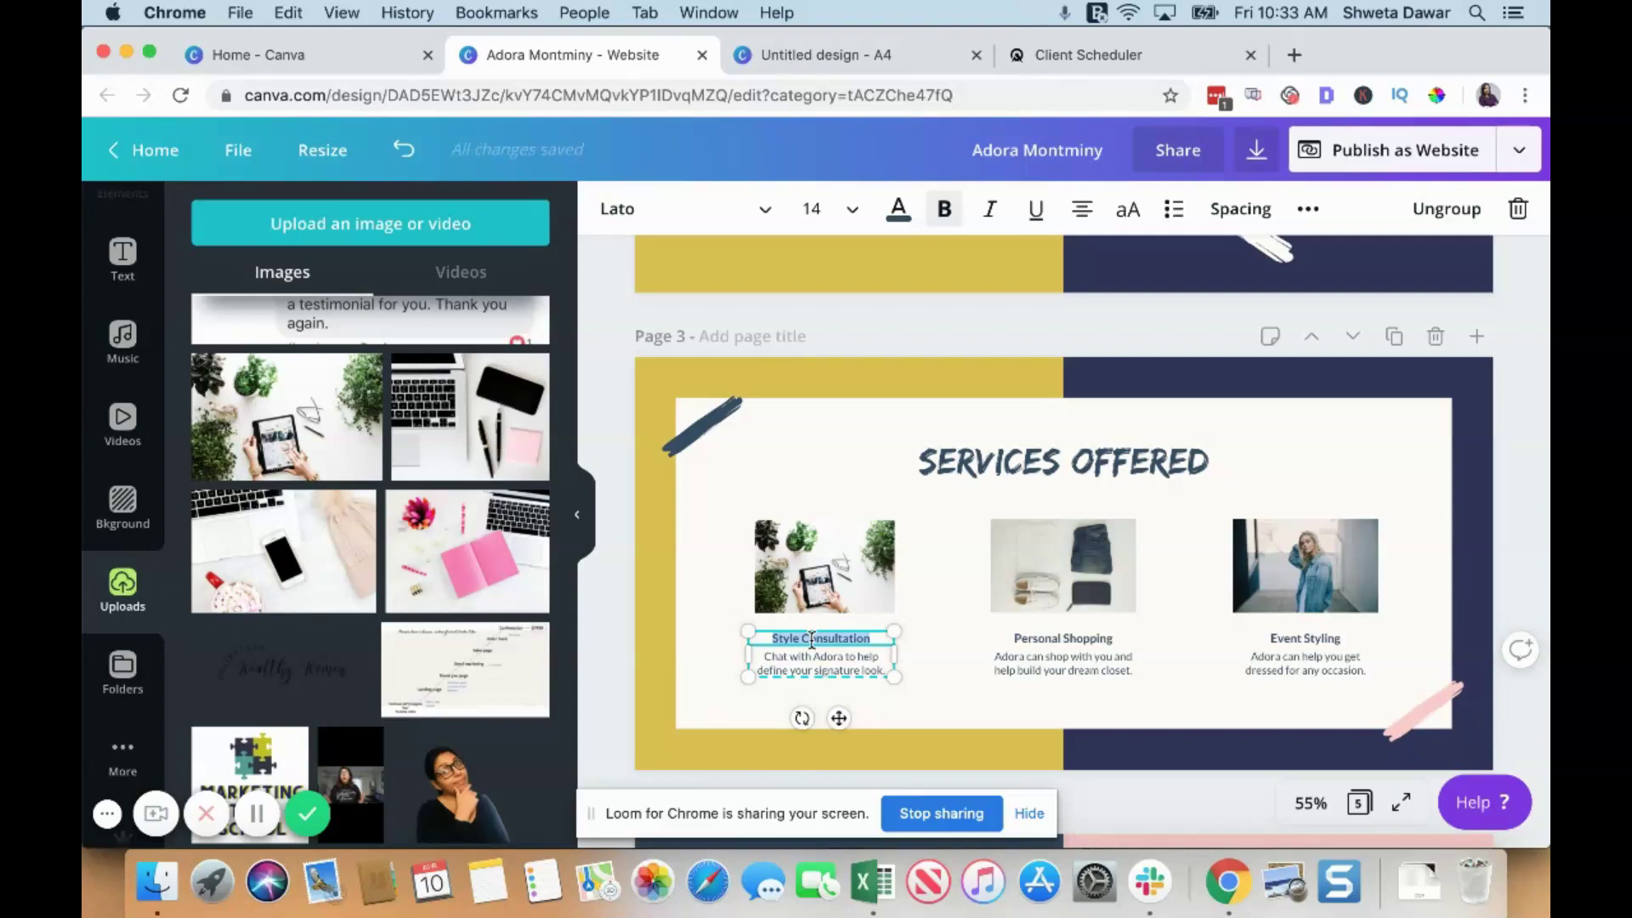
pyautogui.write('Setting up c')
pyautogui.press('BackSpace')
pyautogui.write('launches')
pyautogui.tripleClick(808, 656)
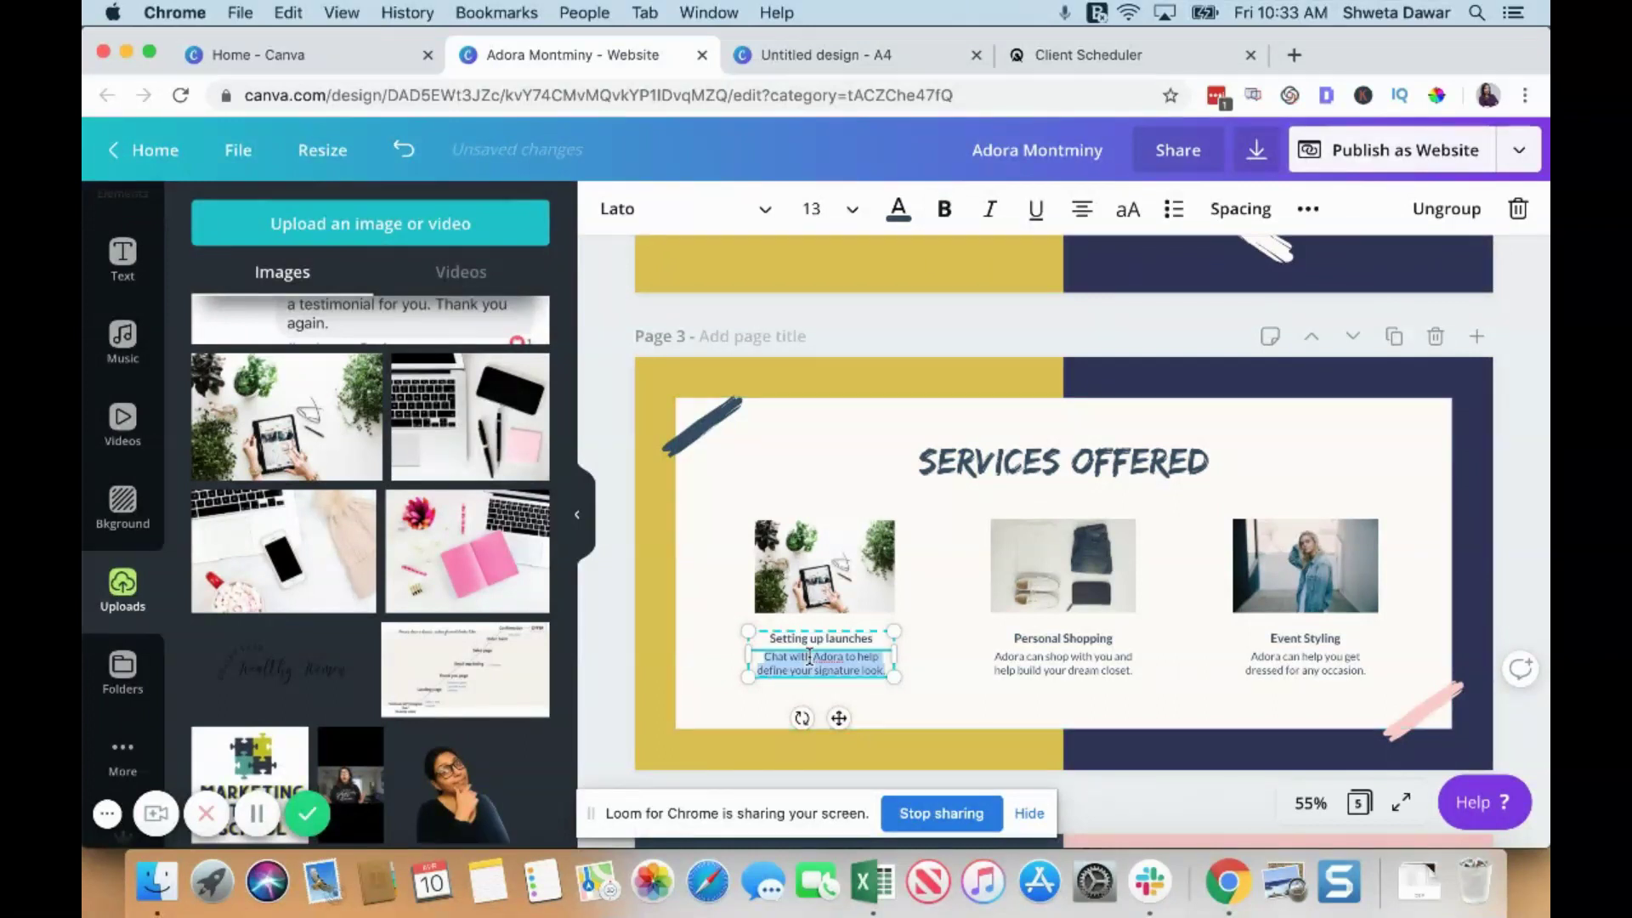
pyautogui.press('BackSpace')
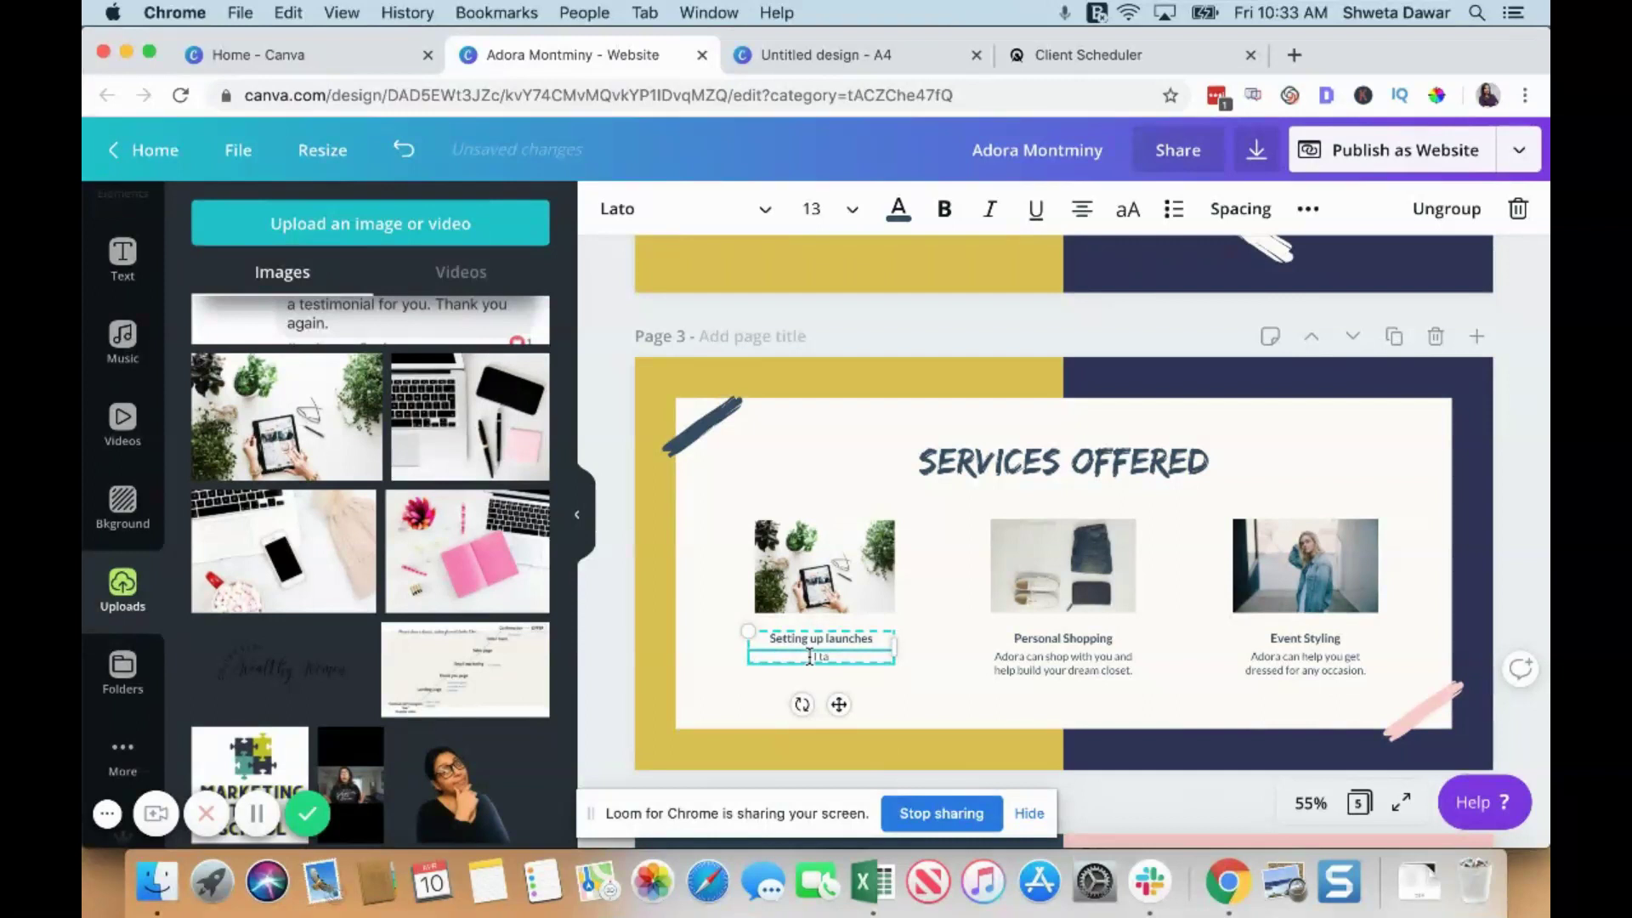
pyautogui.write('Take care of all the launch tech')
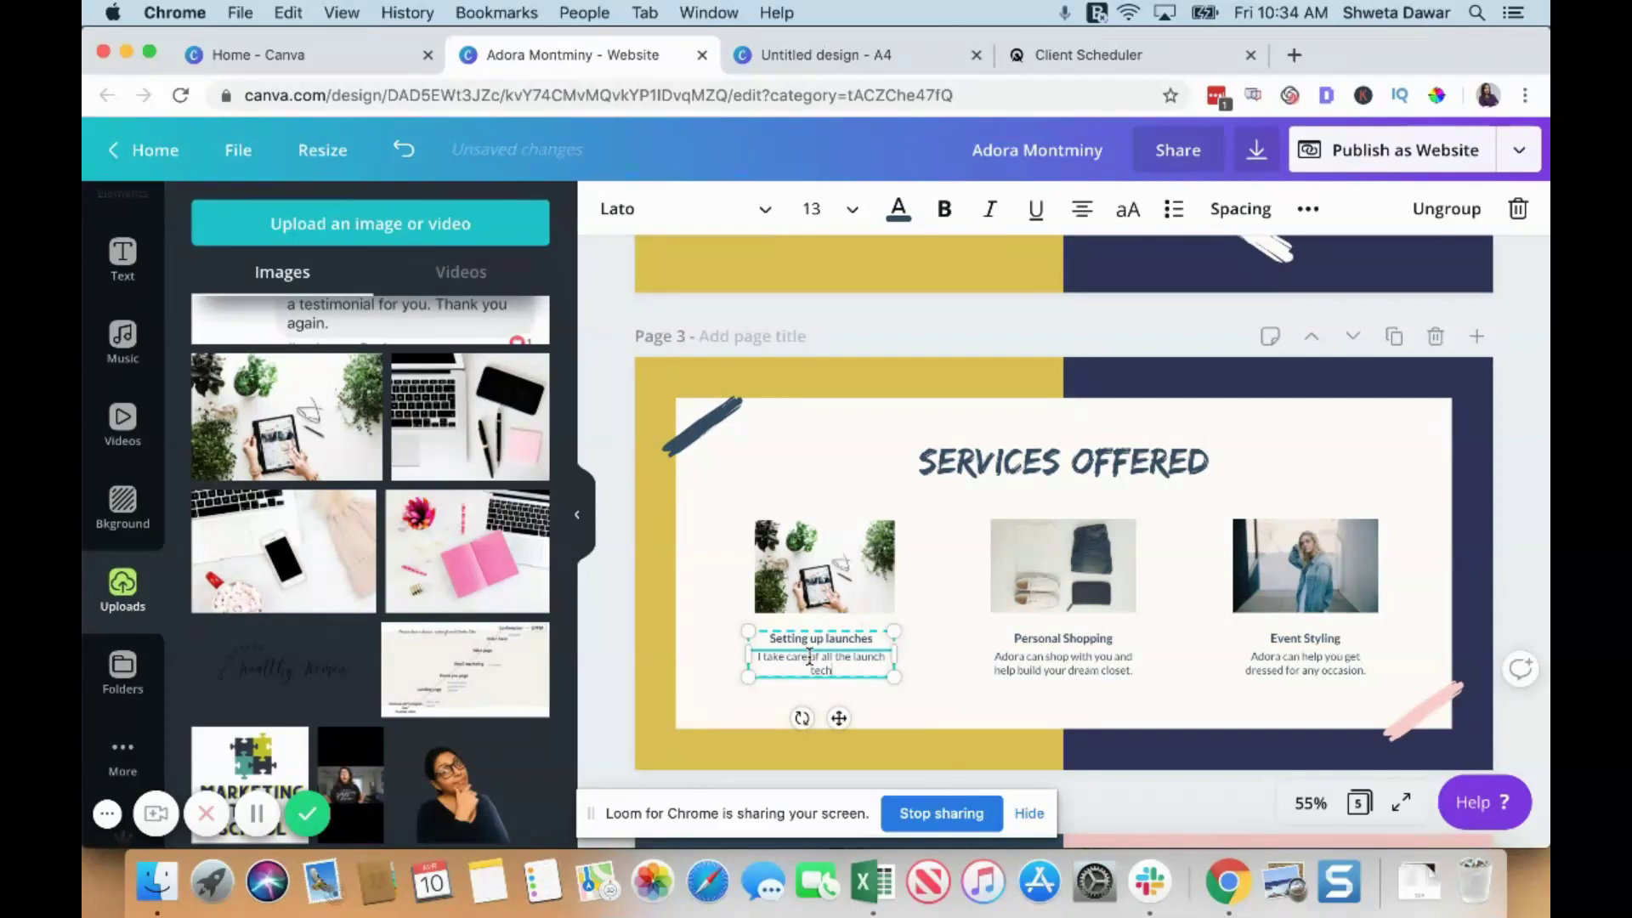
pyautogui.write('nology and integrations for your launches')
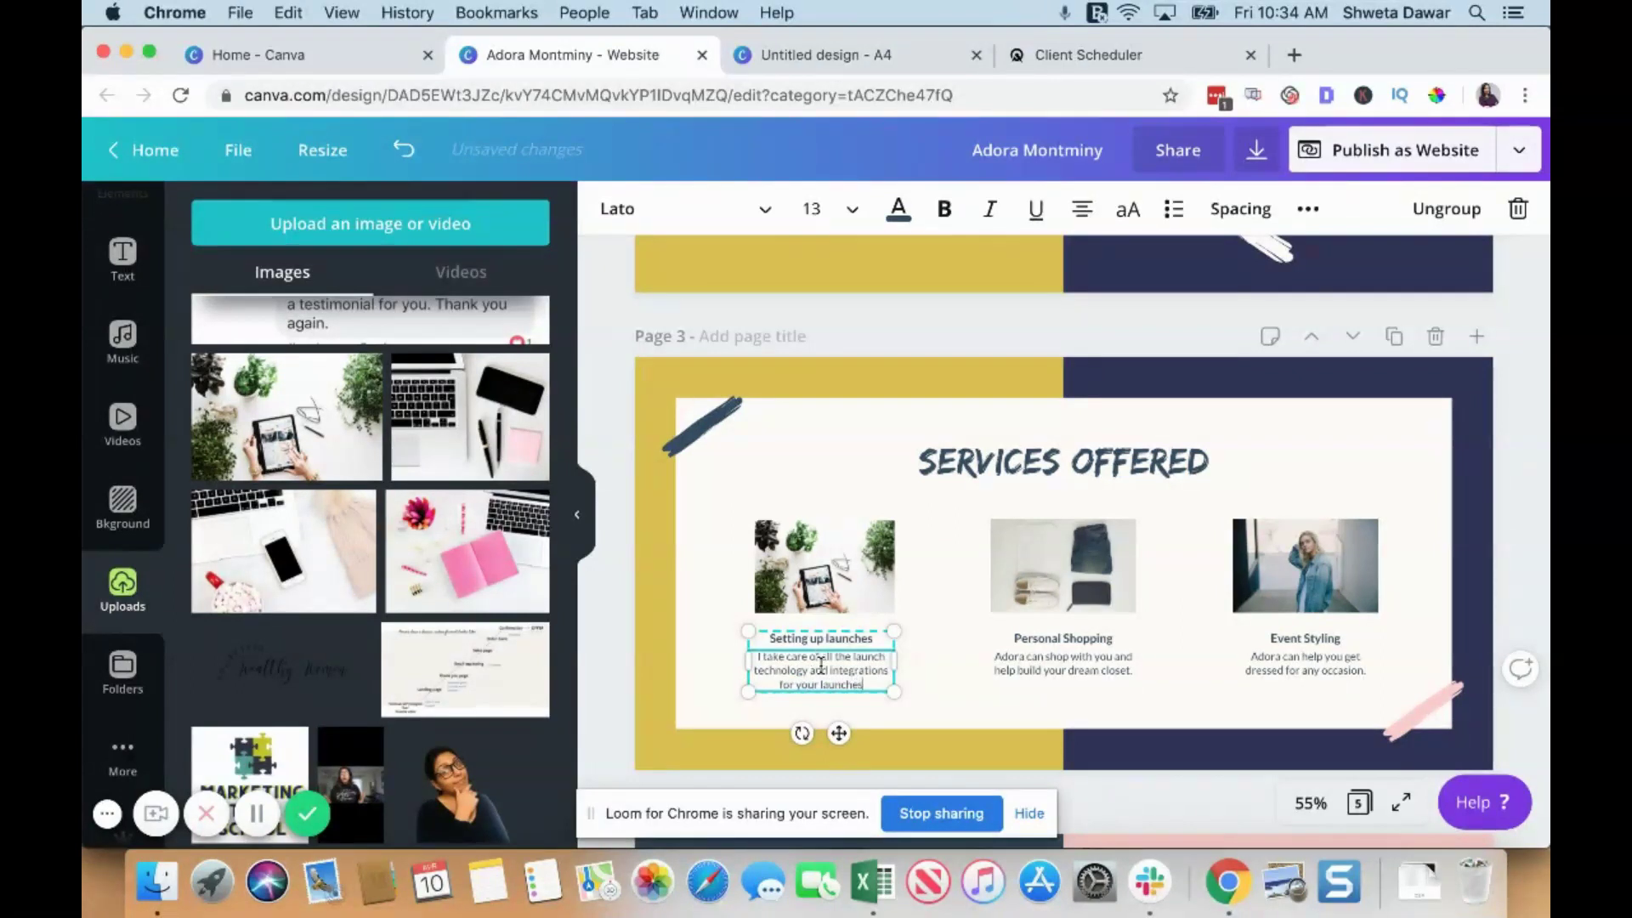
pyautogui.press('BackSpace')
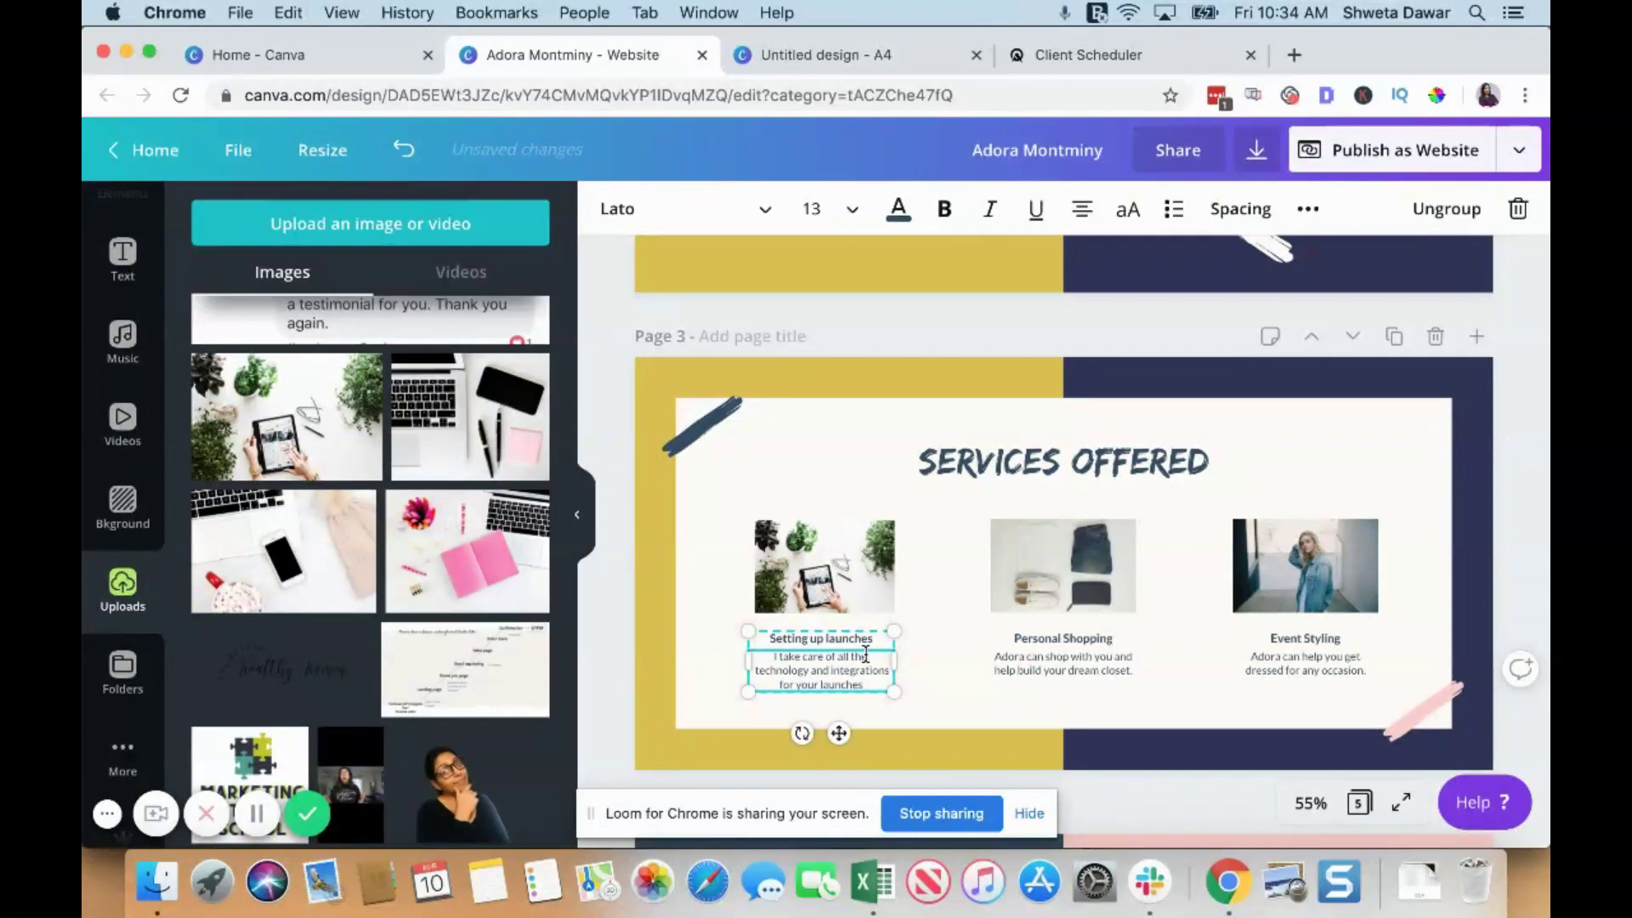
# Place the laptop photo in the Personal Shopping image slot and size it to fit.
pyautogui.click(1012, 589)
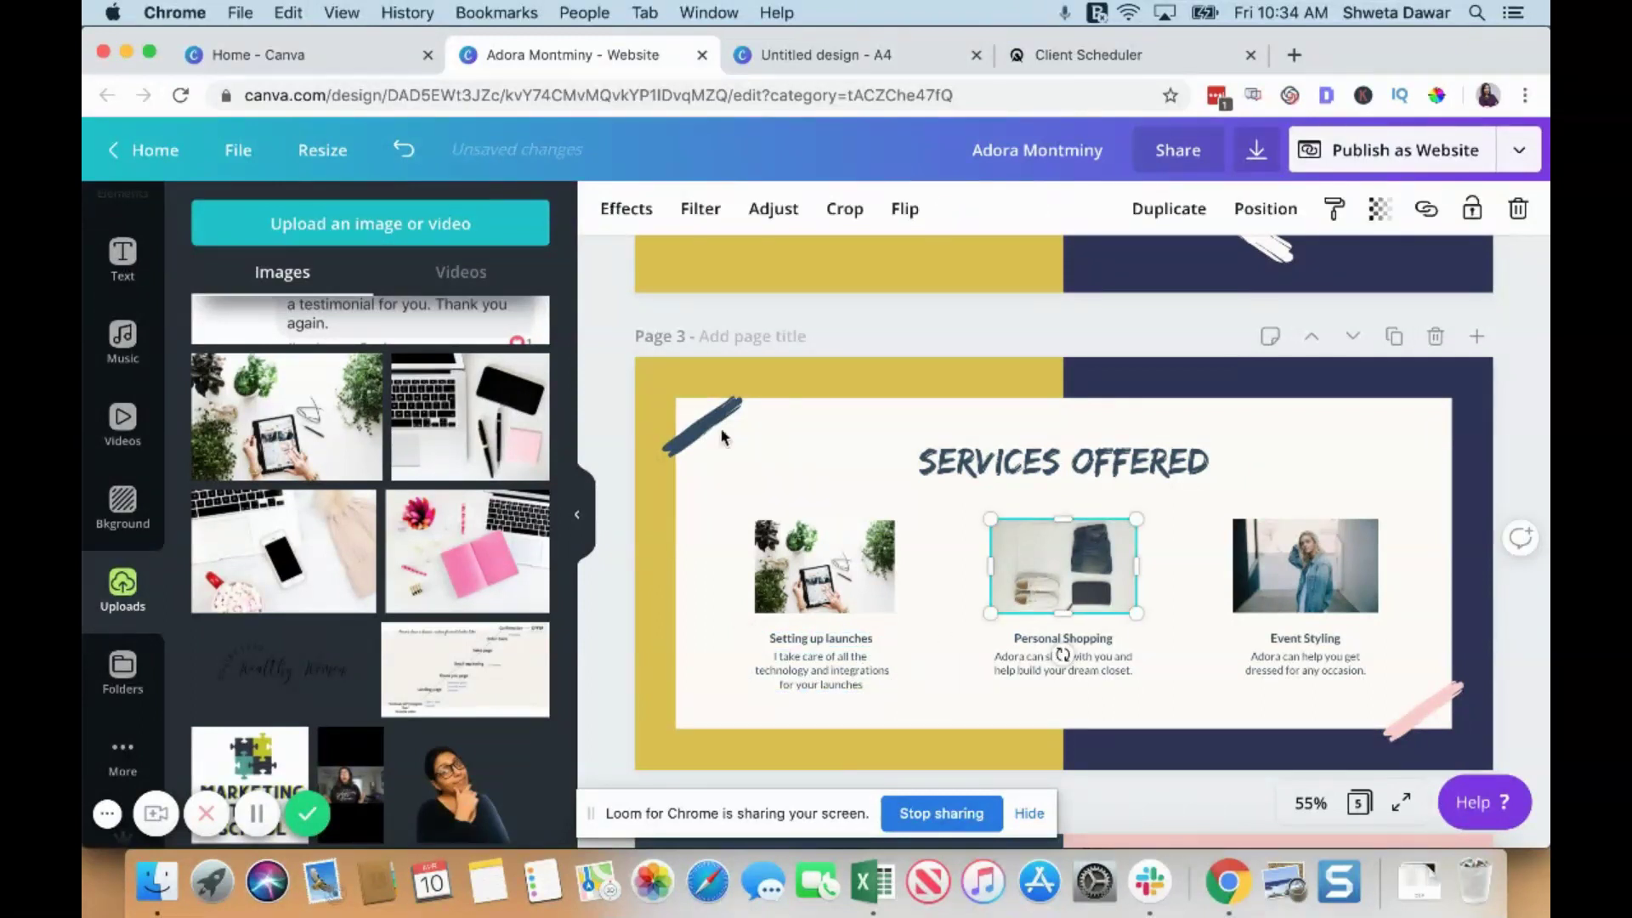
pyautogui.moveTo(463, 416); pyautogui.dragTo(1165, 574)
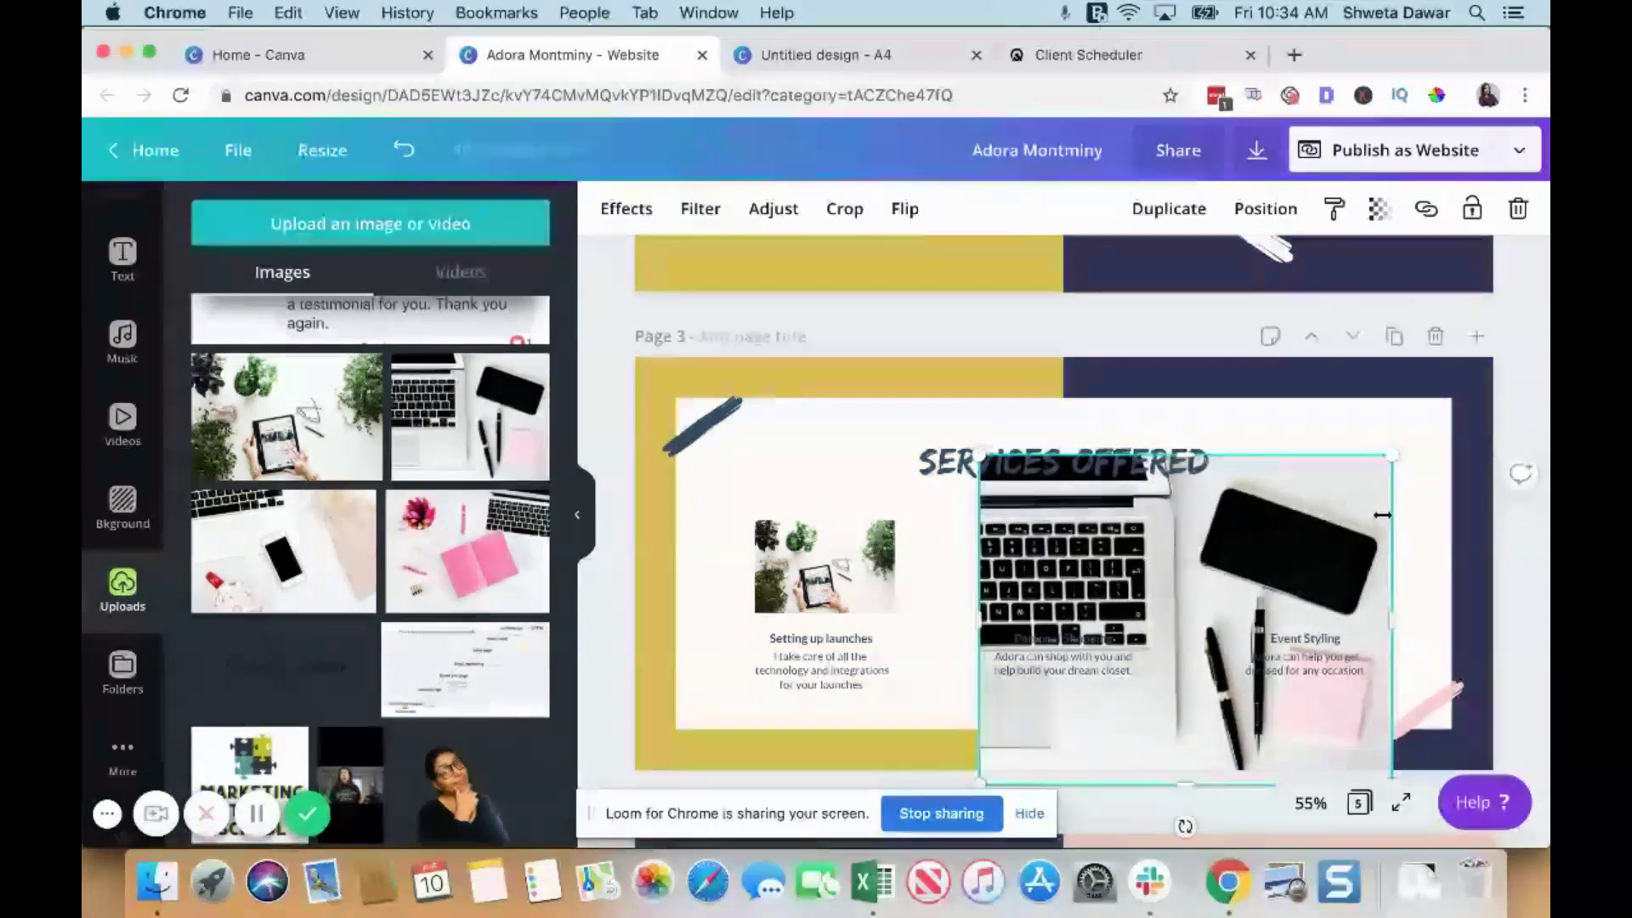
pyautogui.moveTo(1256, 567); pyautogui.dragTo(1136, 672)
pyautogui.moveTo(1155, 729); pyautogui.dragTo(1187, 730)
pyautogui.moveTo(1057, 591)
pyautogui.mouseDown()
pyautogui.moveTo(1055, 559)
pyautogui.moveTo(1127, 610)
pyautogui.moveTo(1070, 587)
pyautogui.moveTo(1083, 582)
pyautogui.mouseUp()
# Change the middle service to Tech Audit with the description '1:1 call to help audit marketing technolog…'.
pyautogui.click(1057, 643)
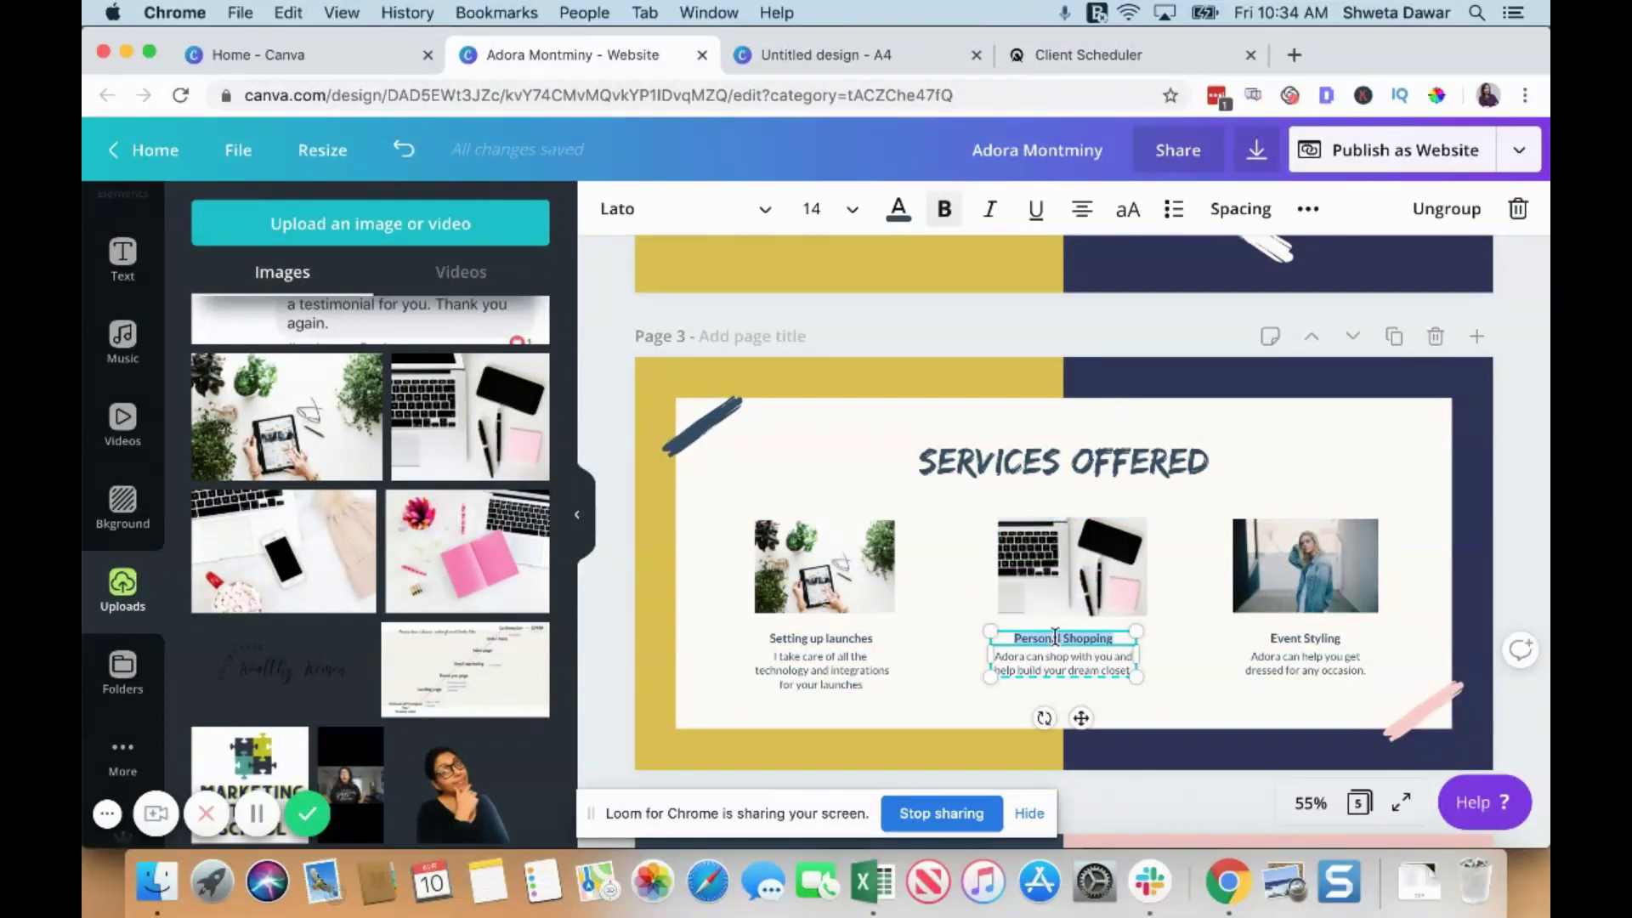
pyautogui.press('BackSpace')
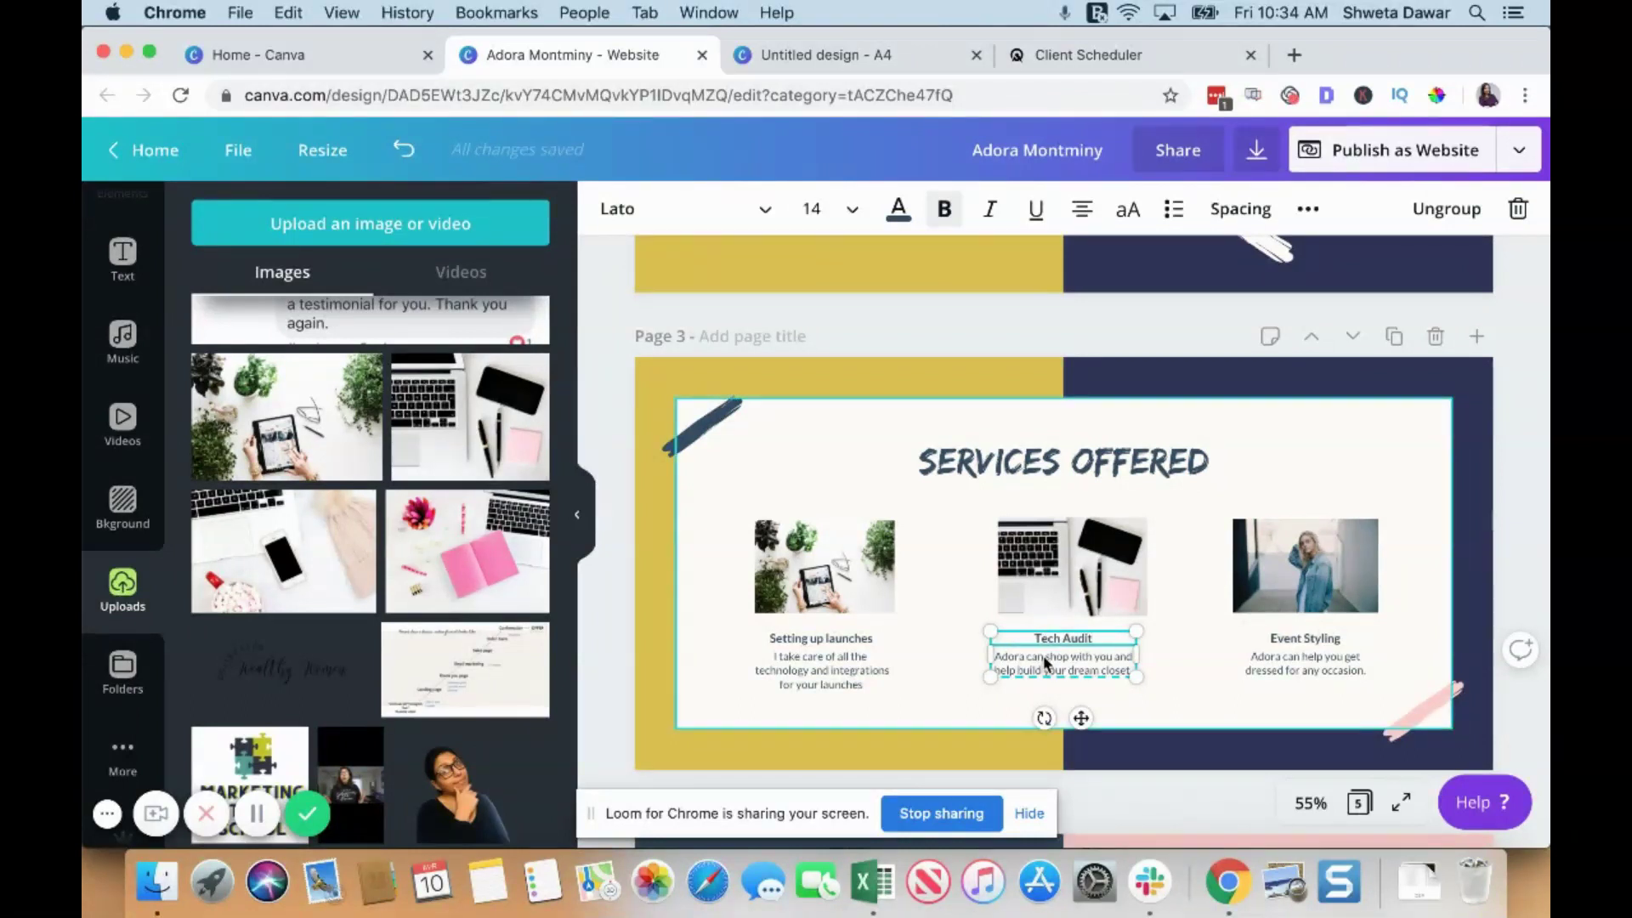
pyautogui.tripleClick(1044, 657)
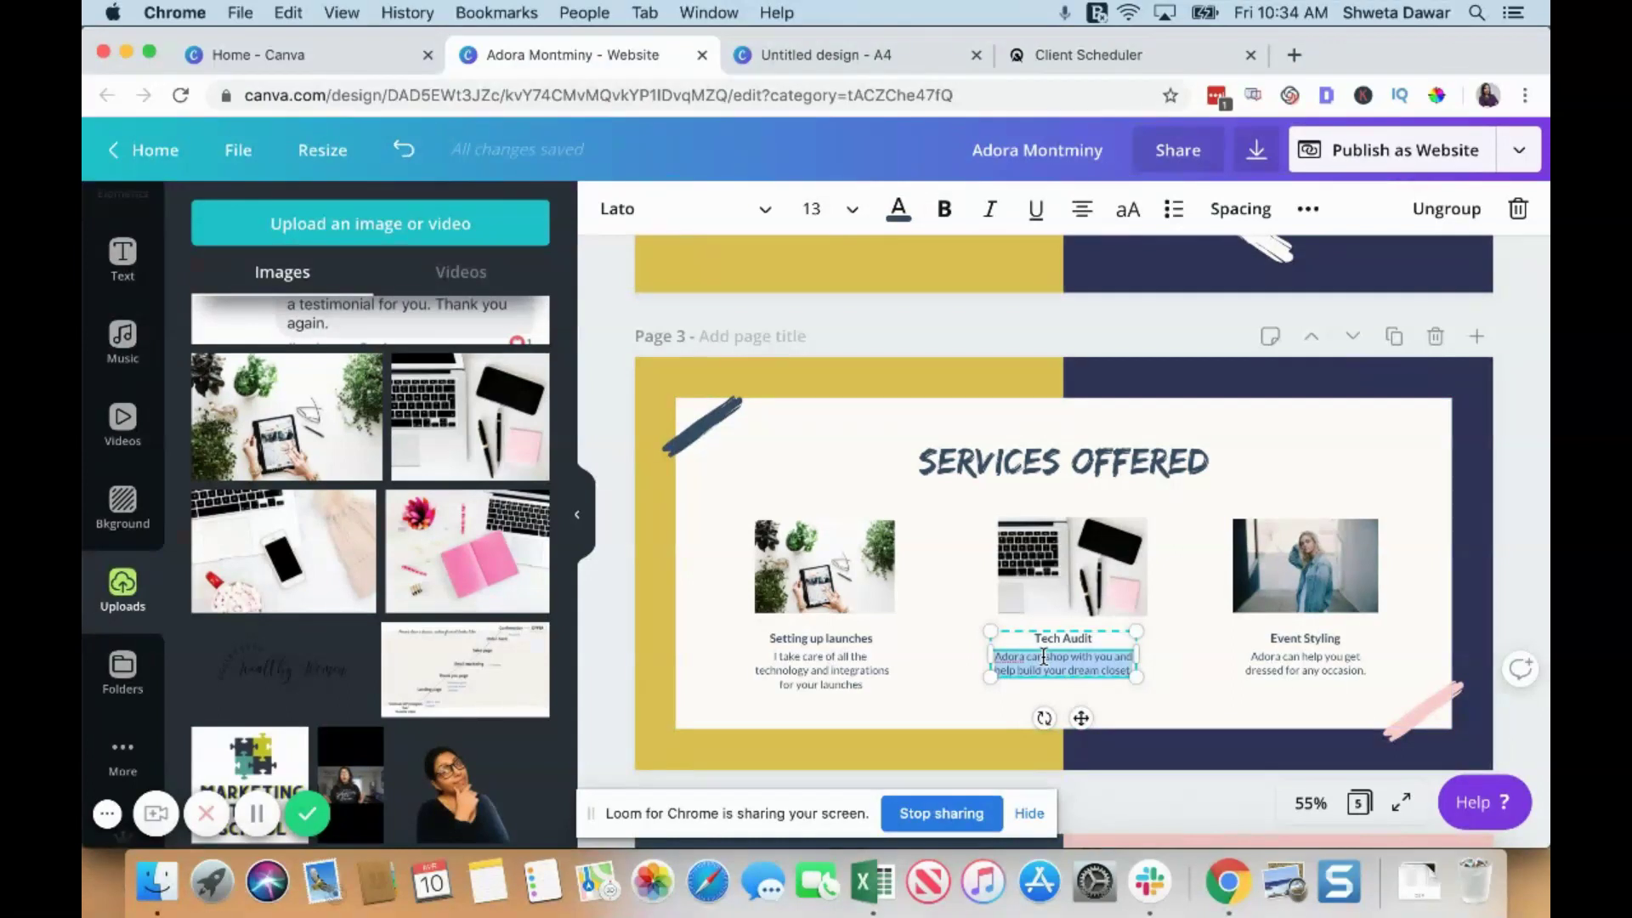
pyautogui.press('BackSpace')
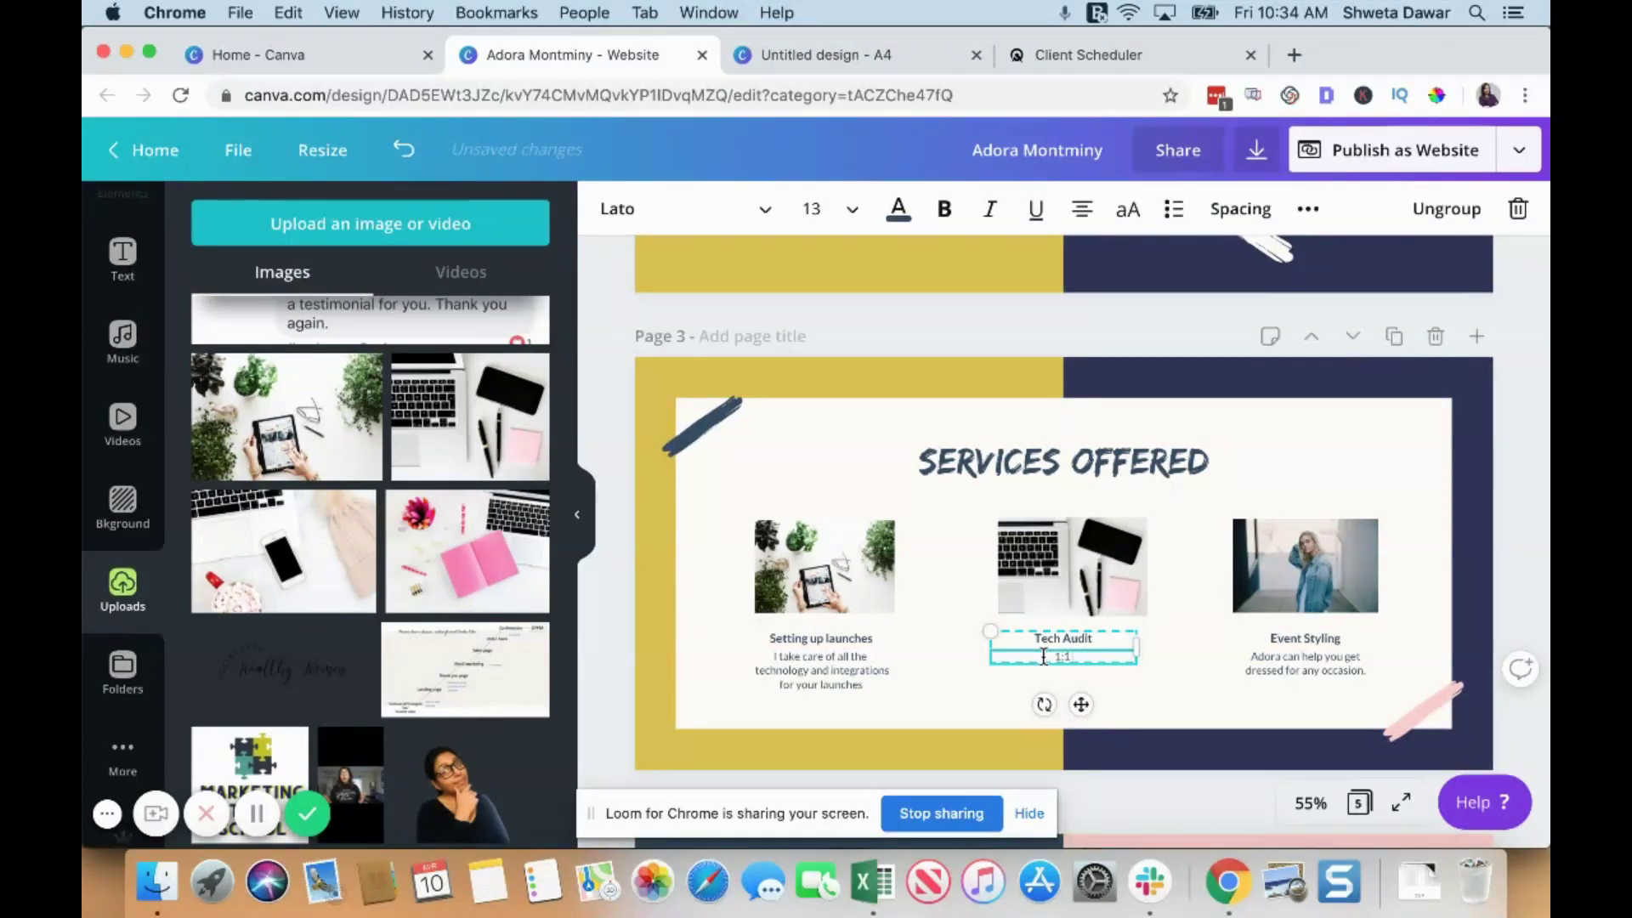
pyautogui.write('1:1 call to help audit marketing technology')
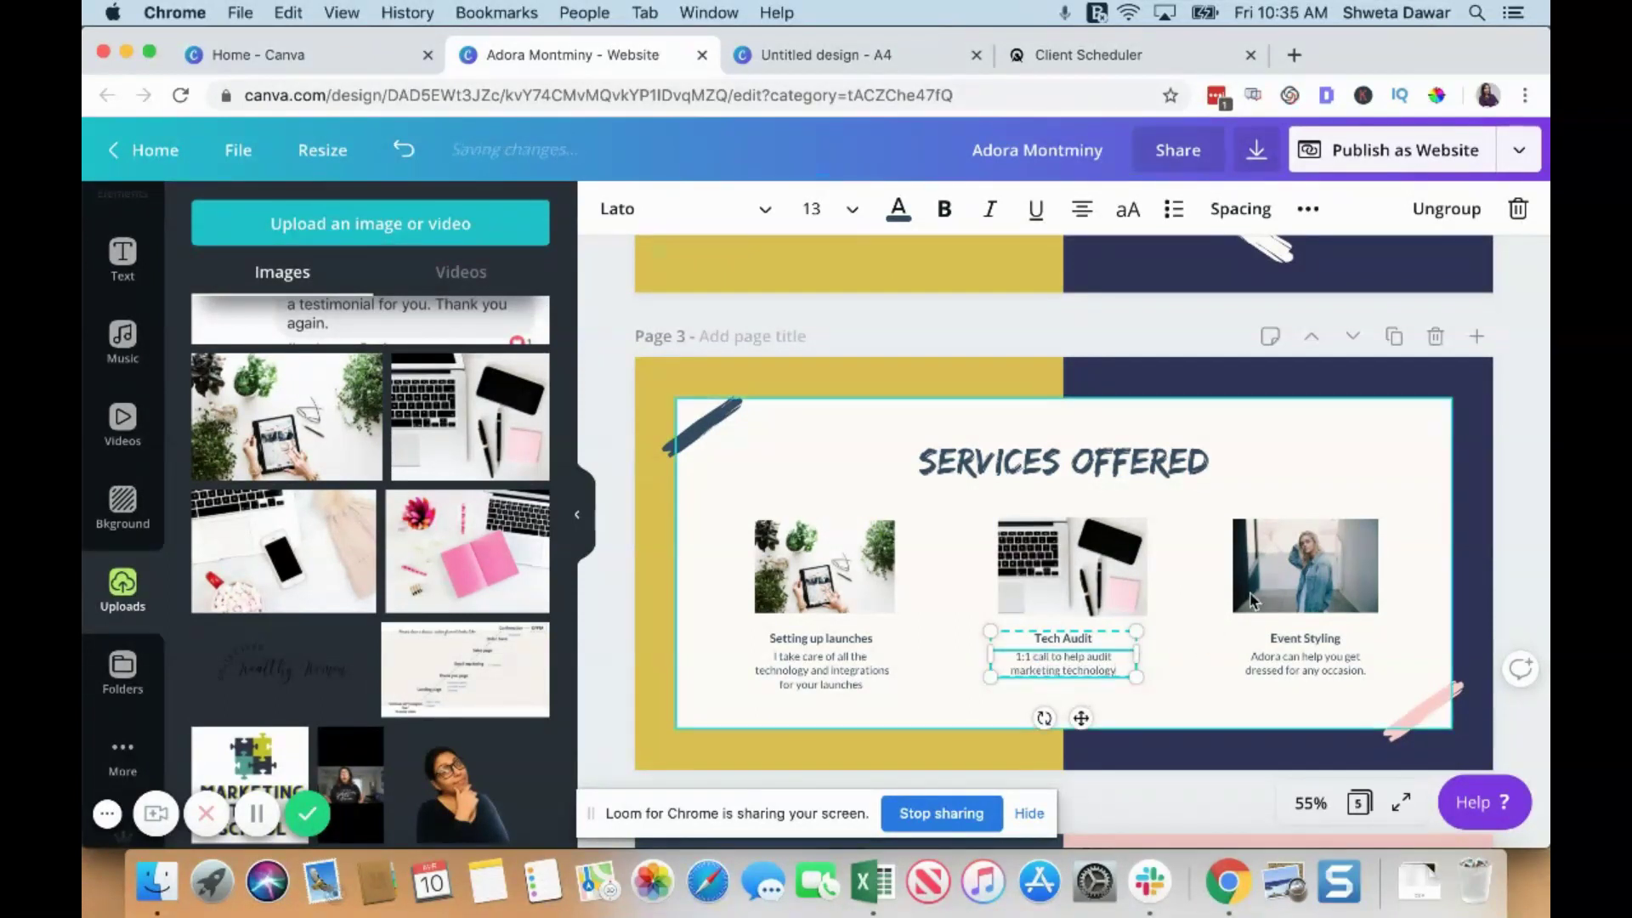
# Swap the Event Styling photo for the laptop-and-phone image, shrunk into its slot.
pyautogui.click(1305, 565)
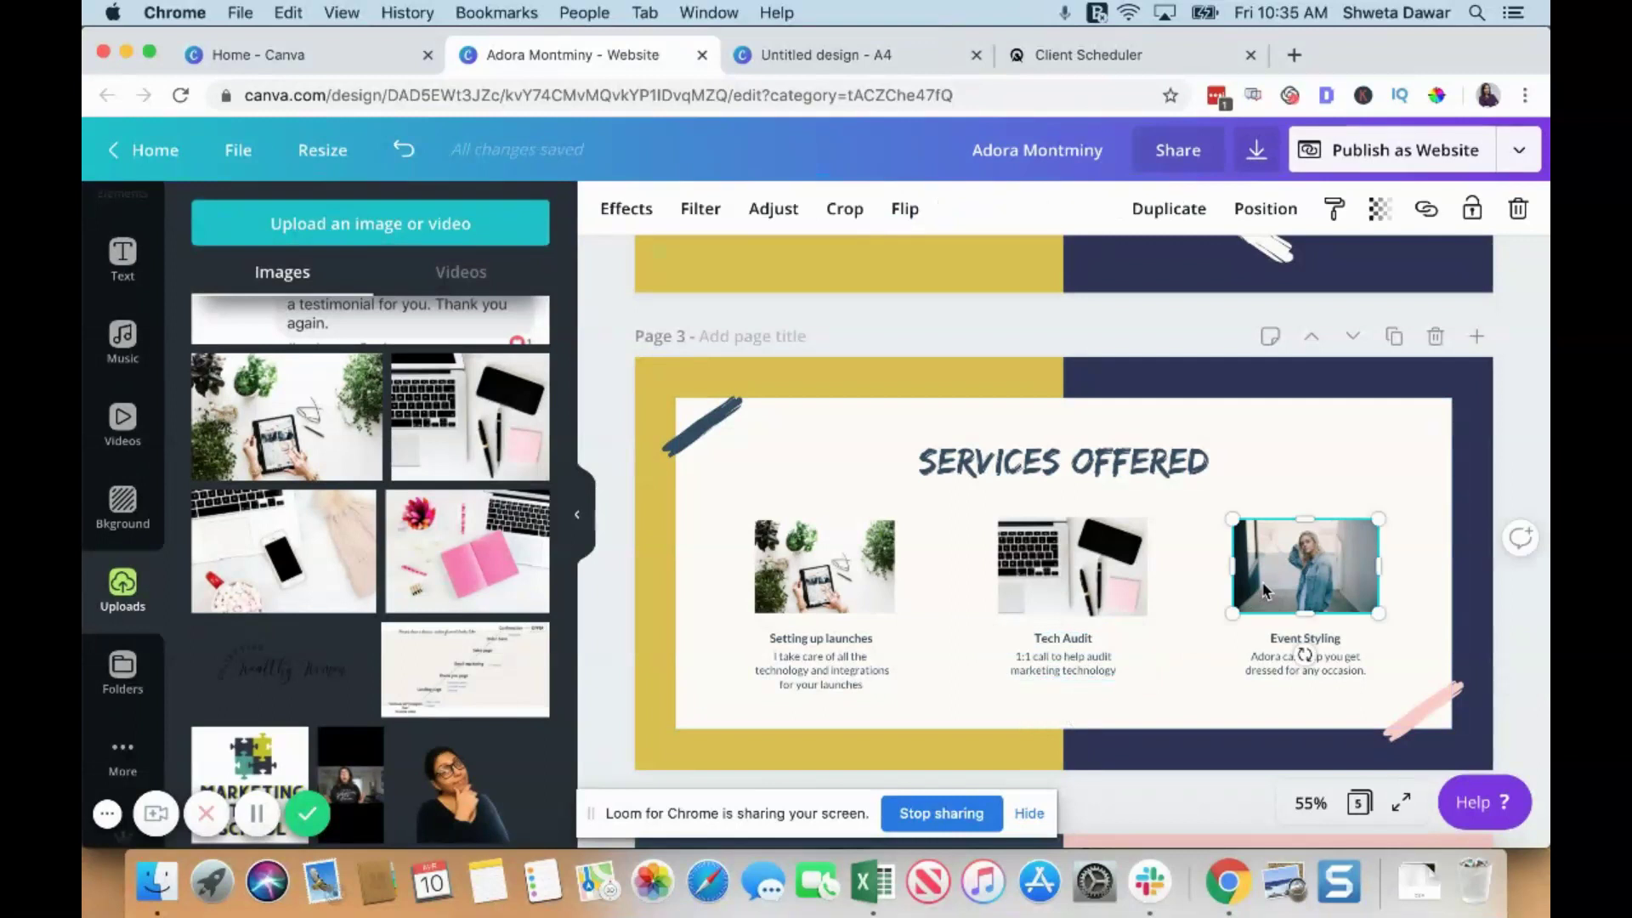
pyautogui.press('BackSpace')
pyautogui.moveTo(1131, 548); pyautogui.dragTo(1207, 548)
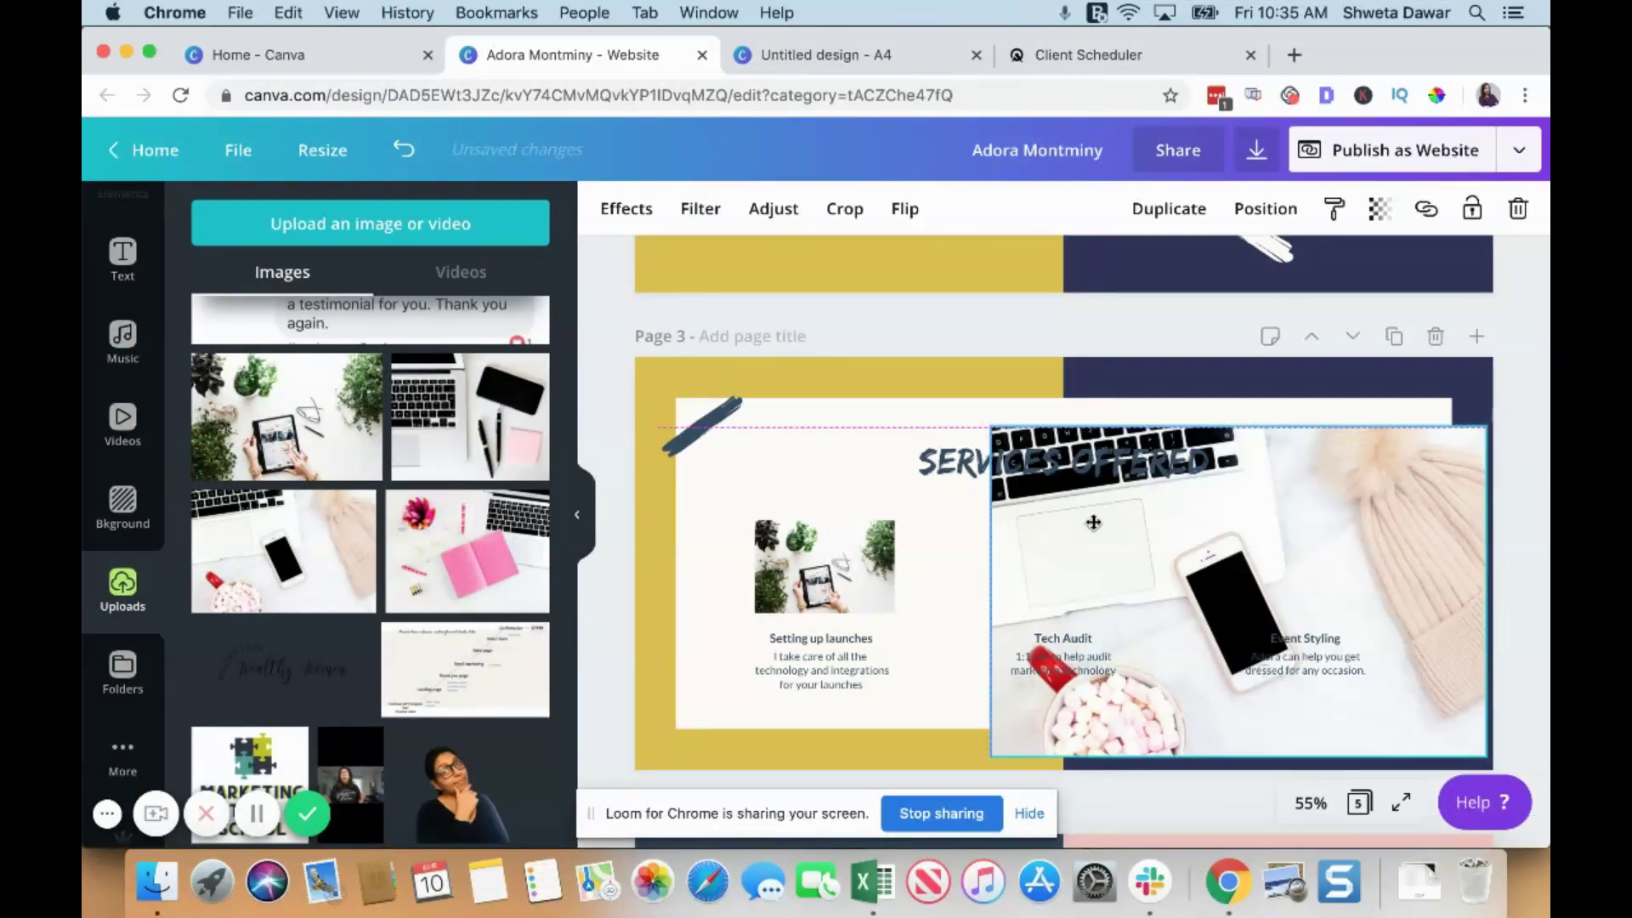
pyautogui.moveTo(1112, 552); pyautogui.dragTo(1309, 585)
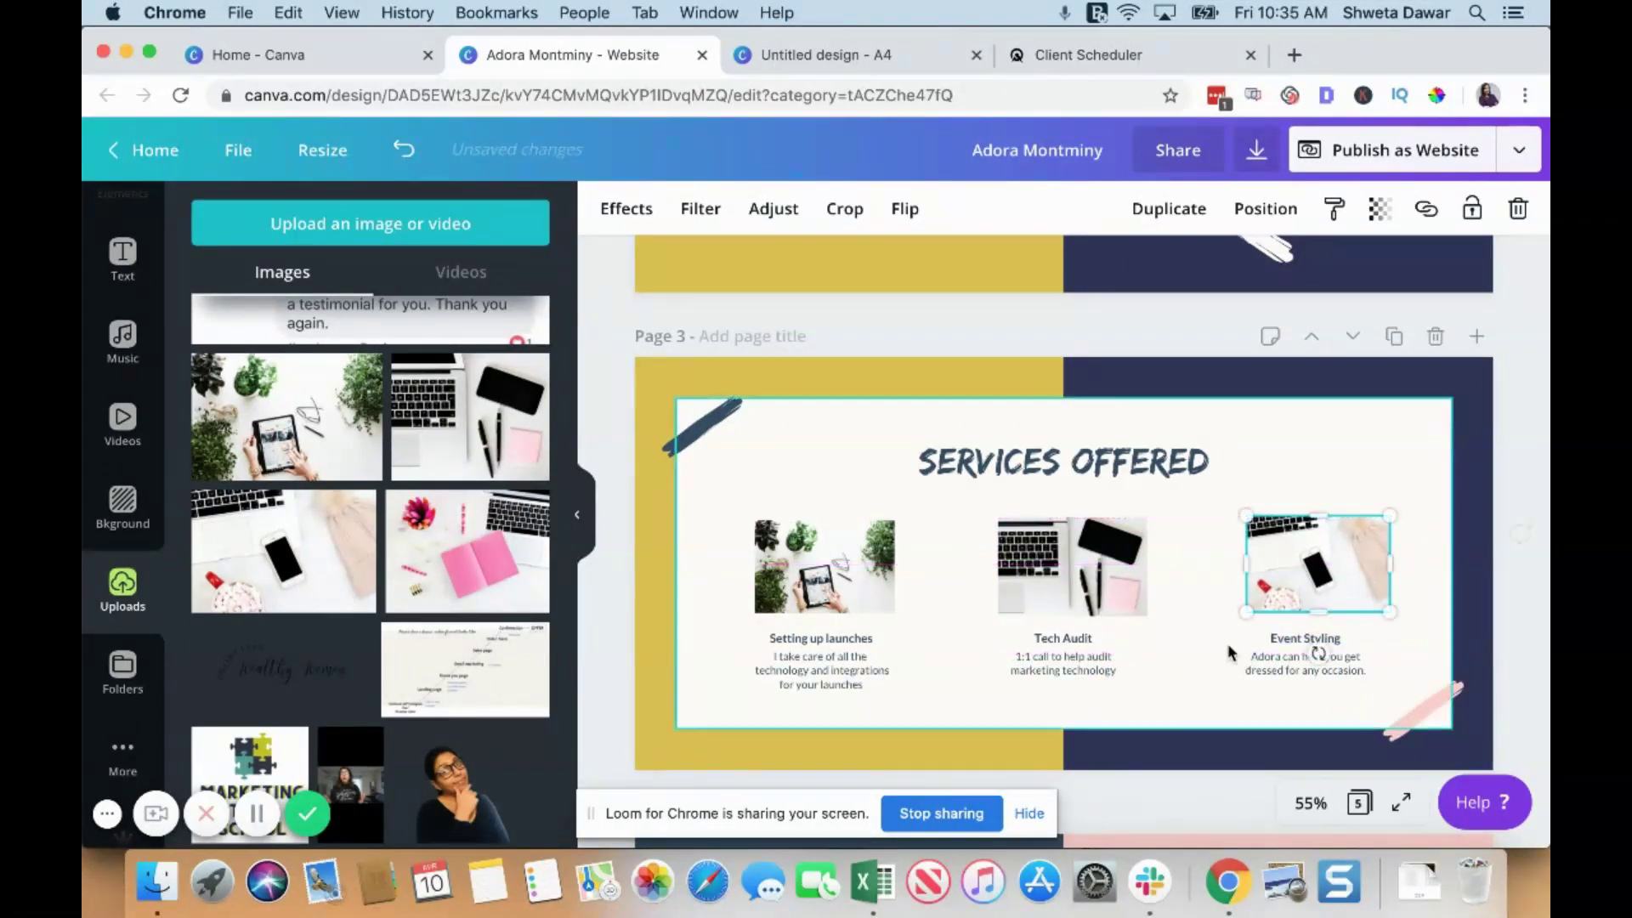
# Make the left panel on the Customer Reviews page dark navy.
pyautogui.scroll(-6, 957, 554)
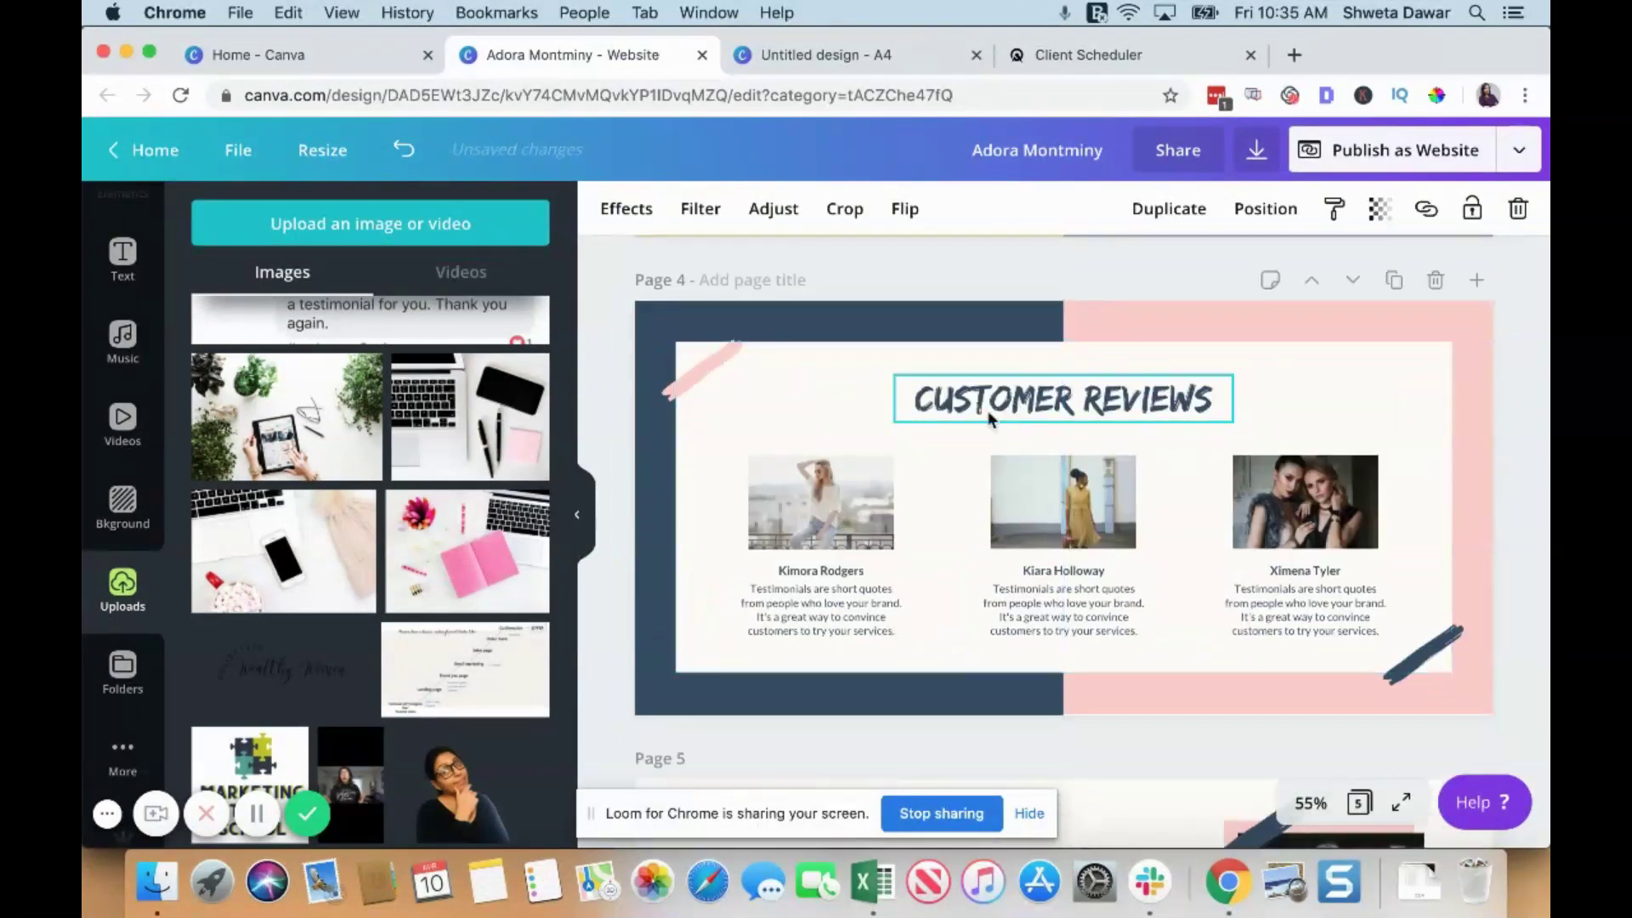
pyautogui.click(852, 313)
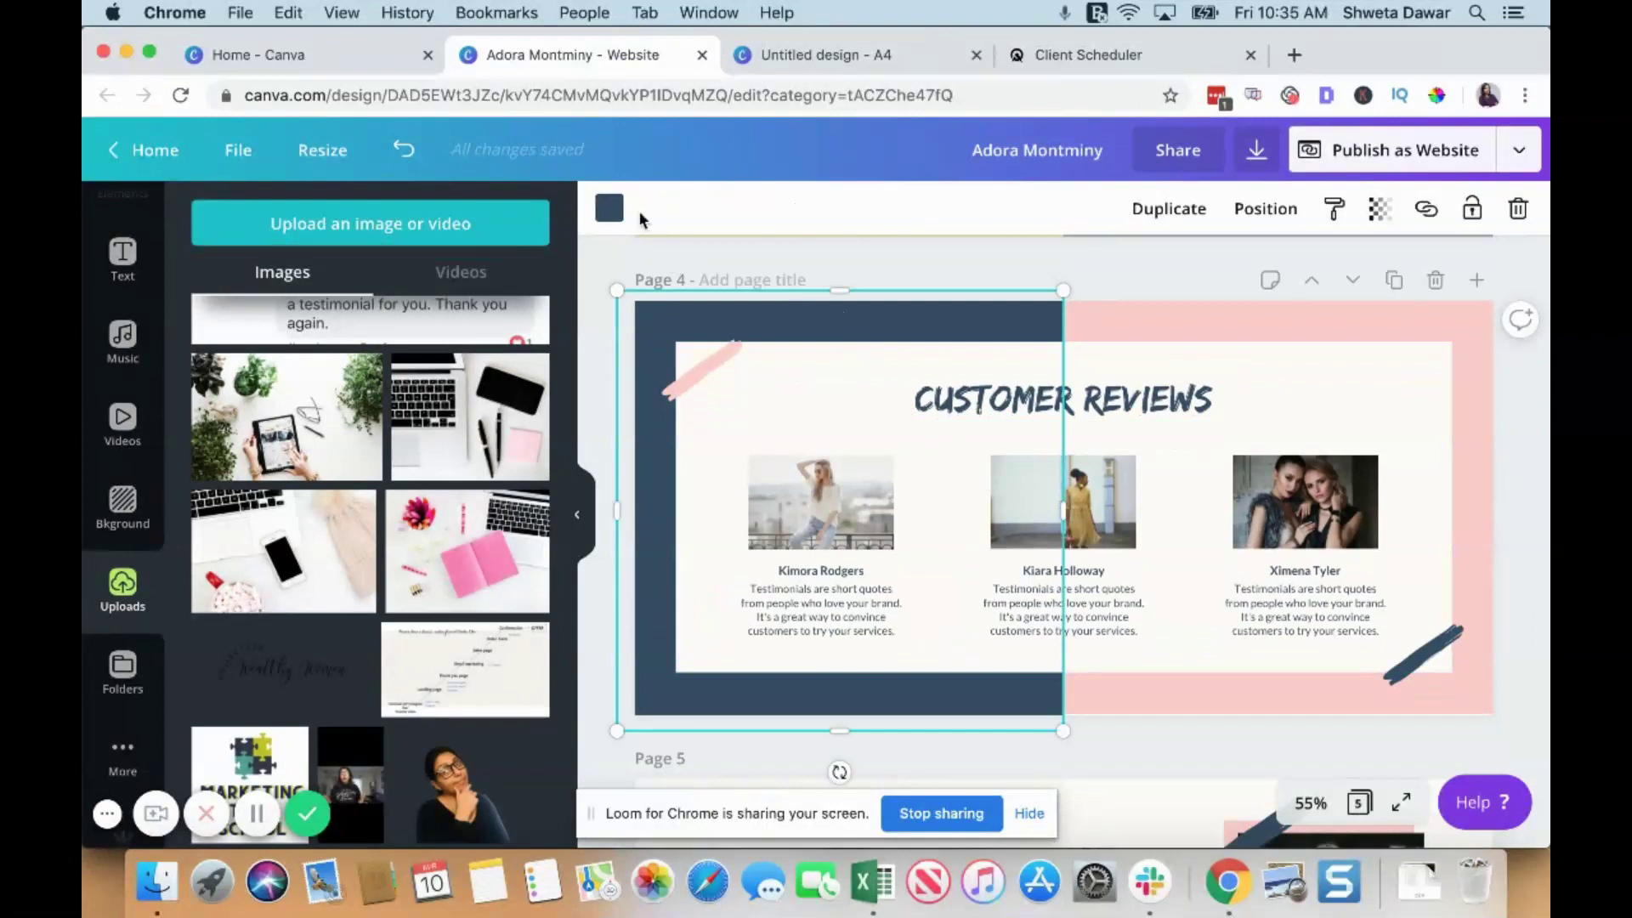
pyautogui.click(610, 208)
pyautogui.click(215, 329)
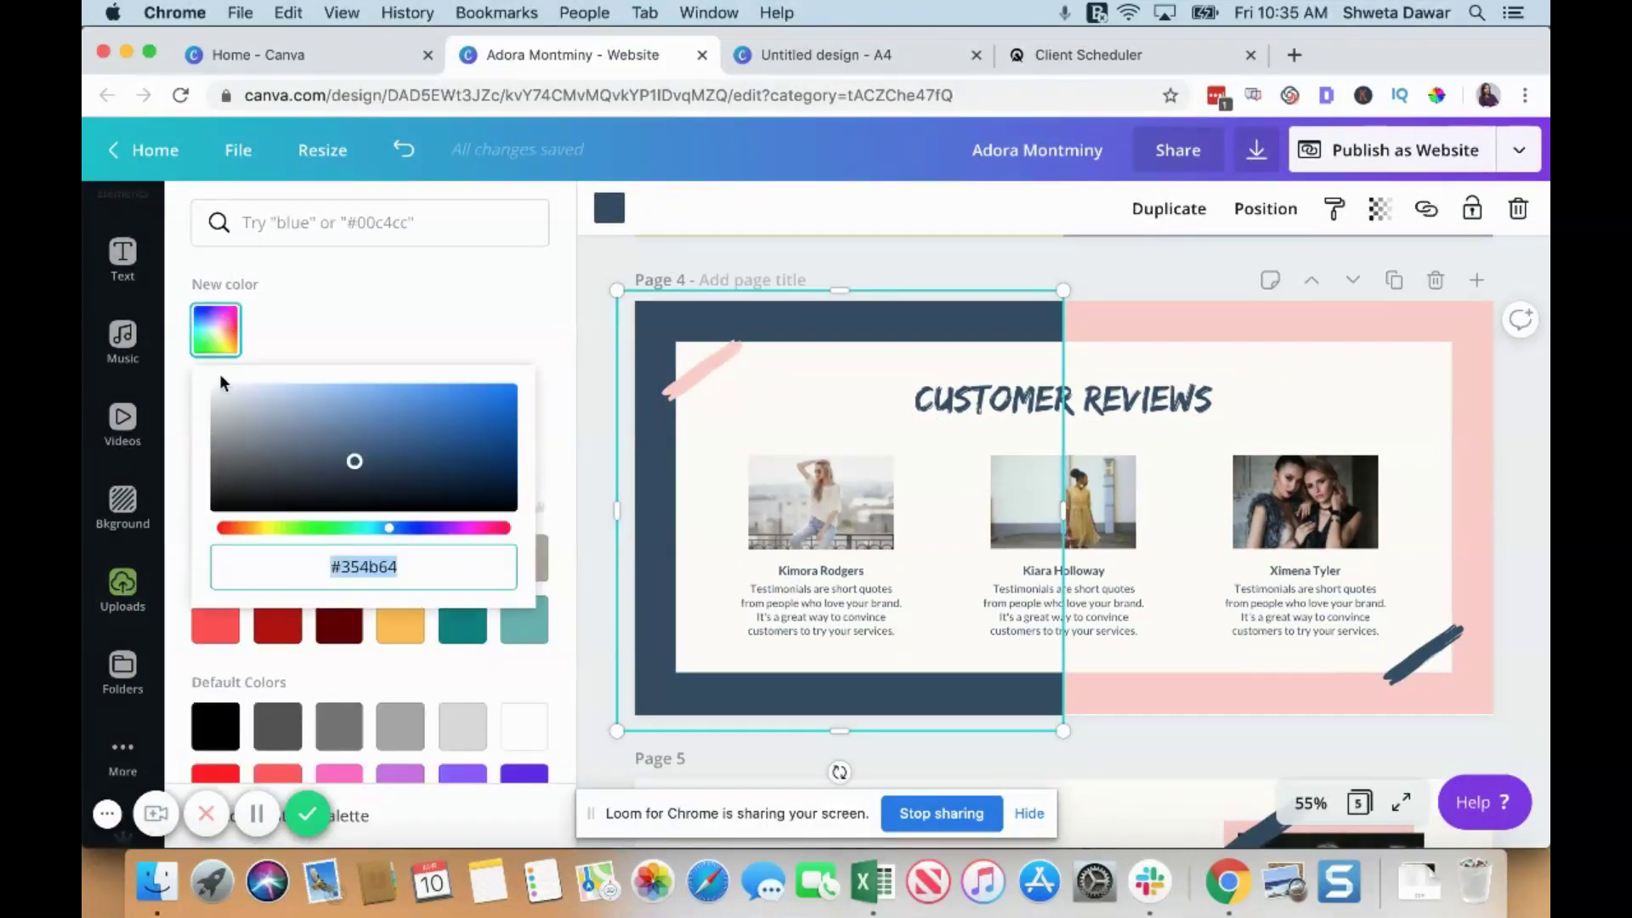
pyautogui.click(356, 297)
pyautogui.hotkey('ctrl', 'z')
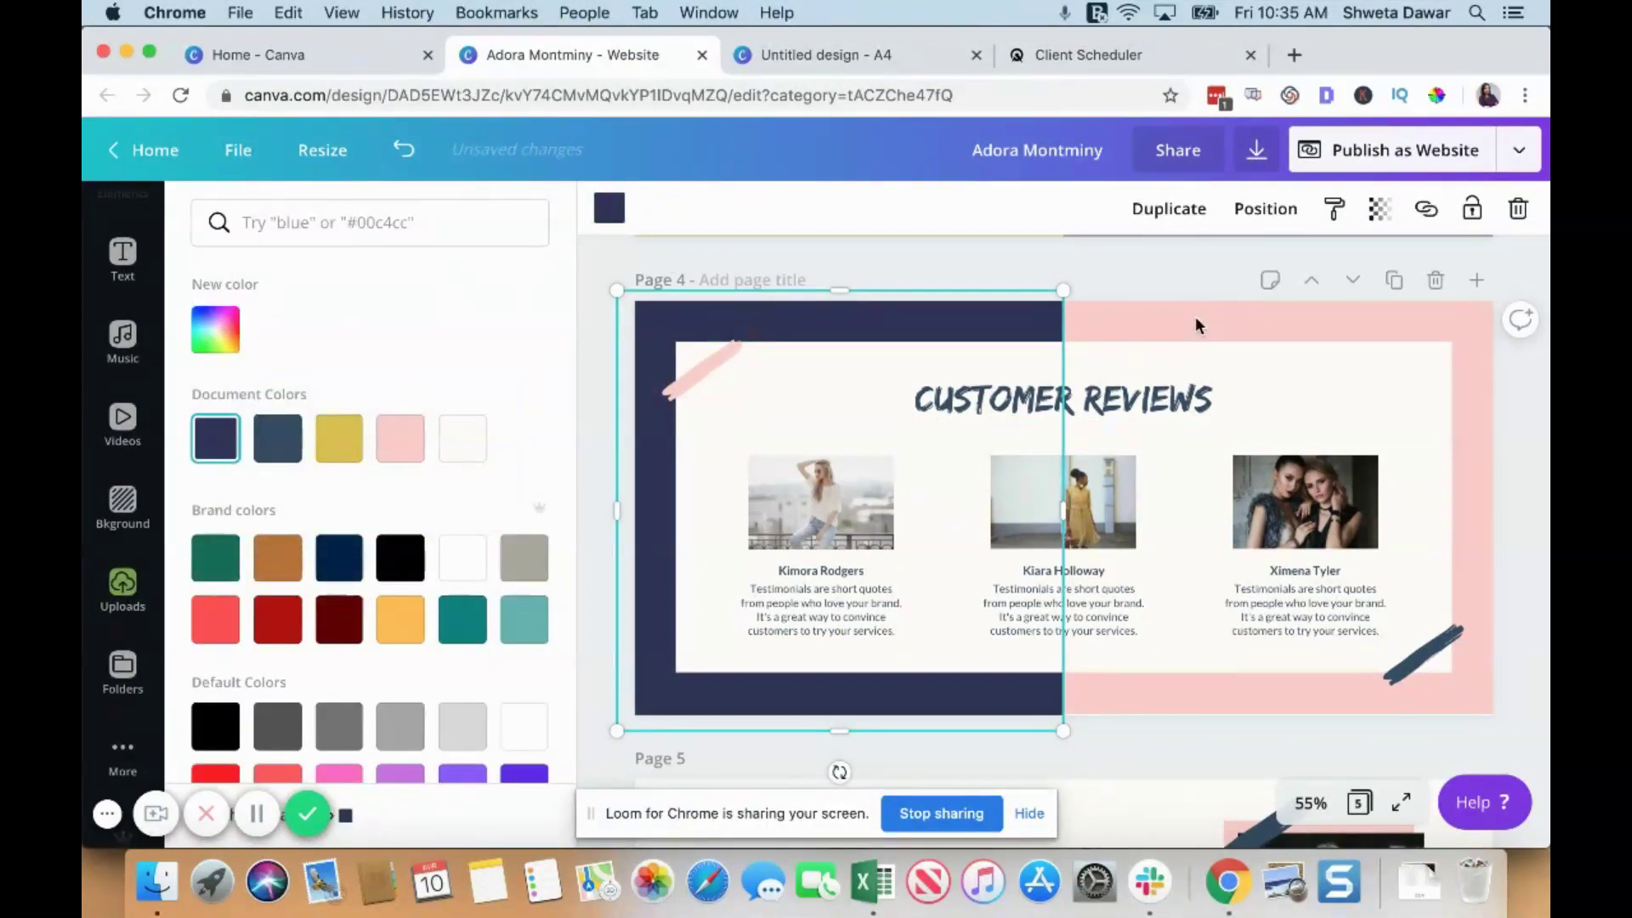
# Turn the pink right background and the pink brush stroke gold.
pyautogui.click(1138, 326)
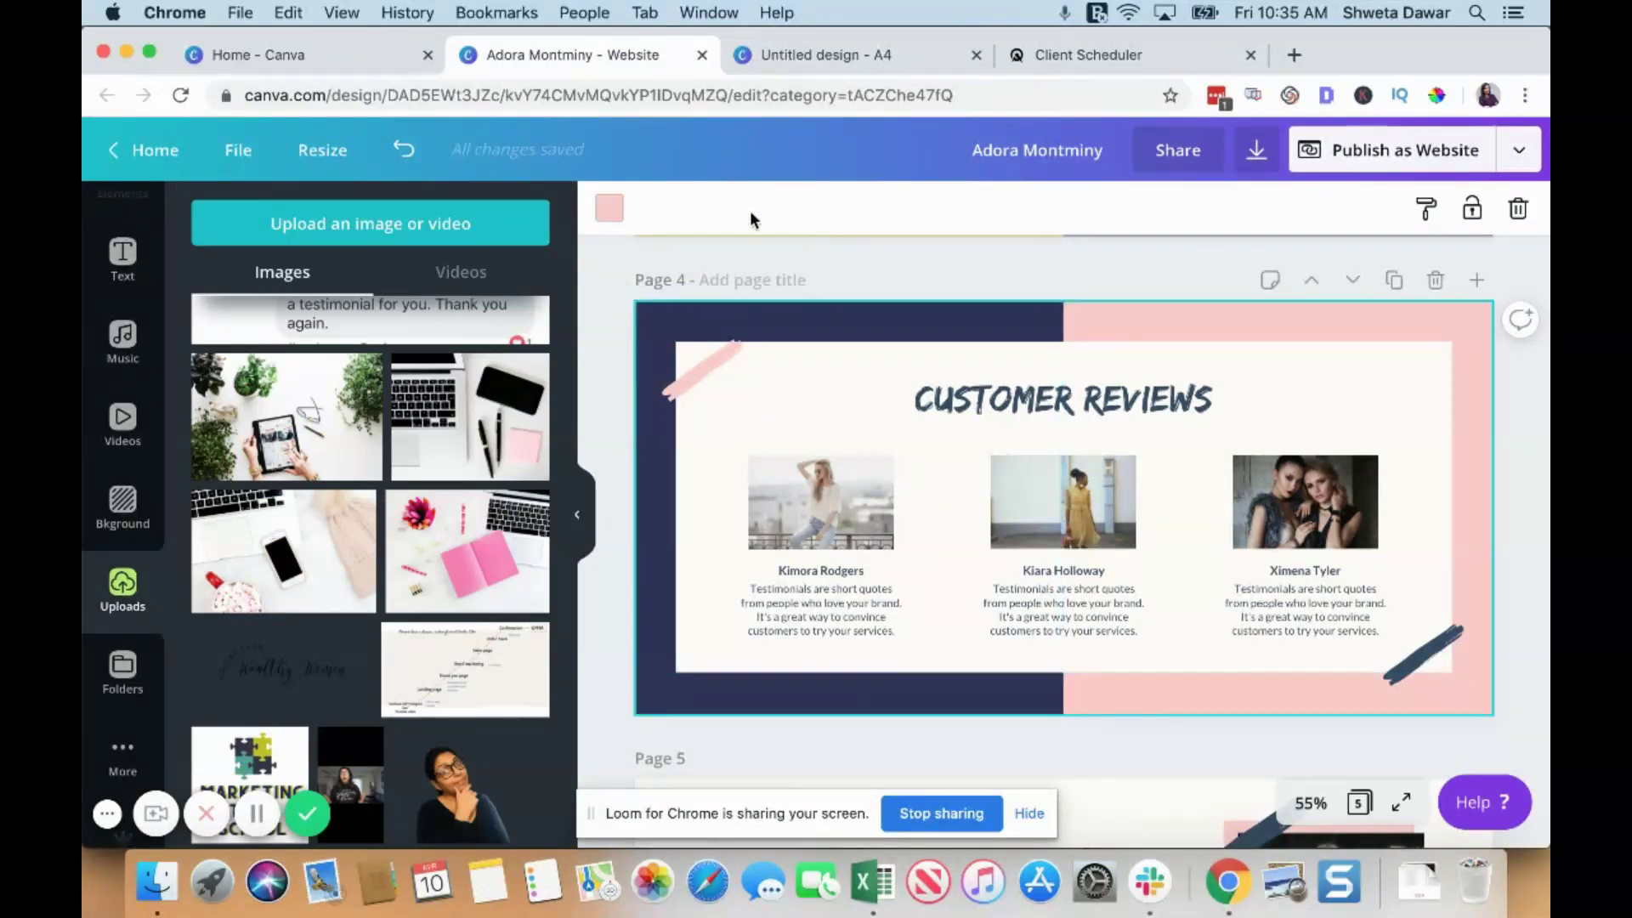
pyautogui.click(613, 213)
pyautogui.click(338, 438)
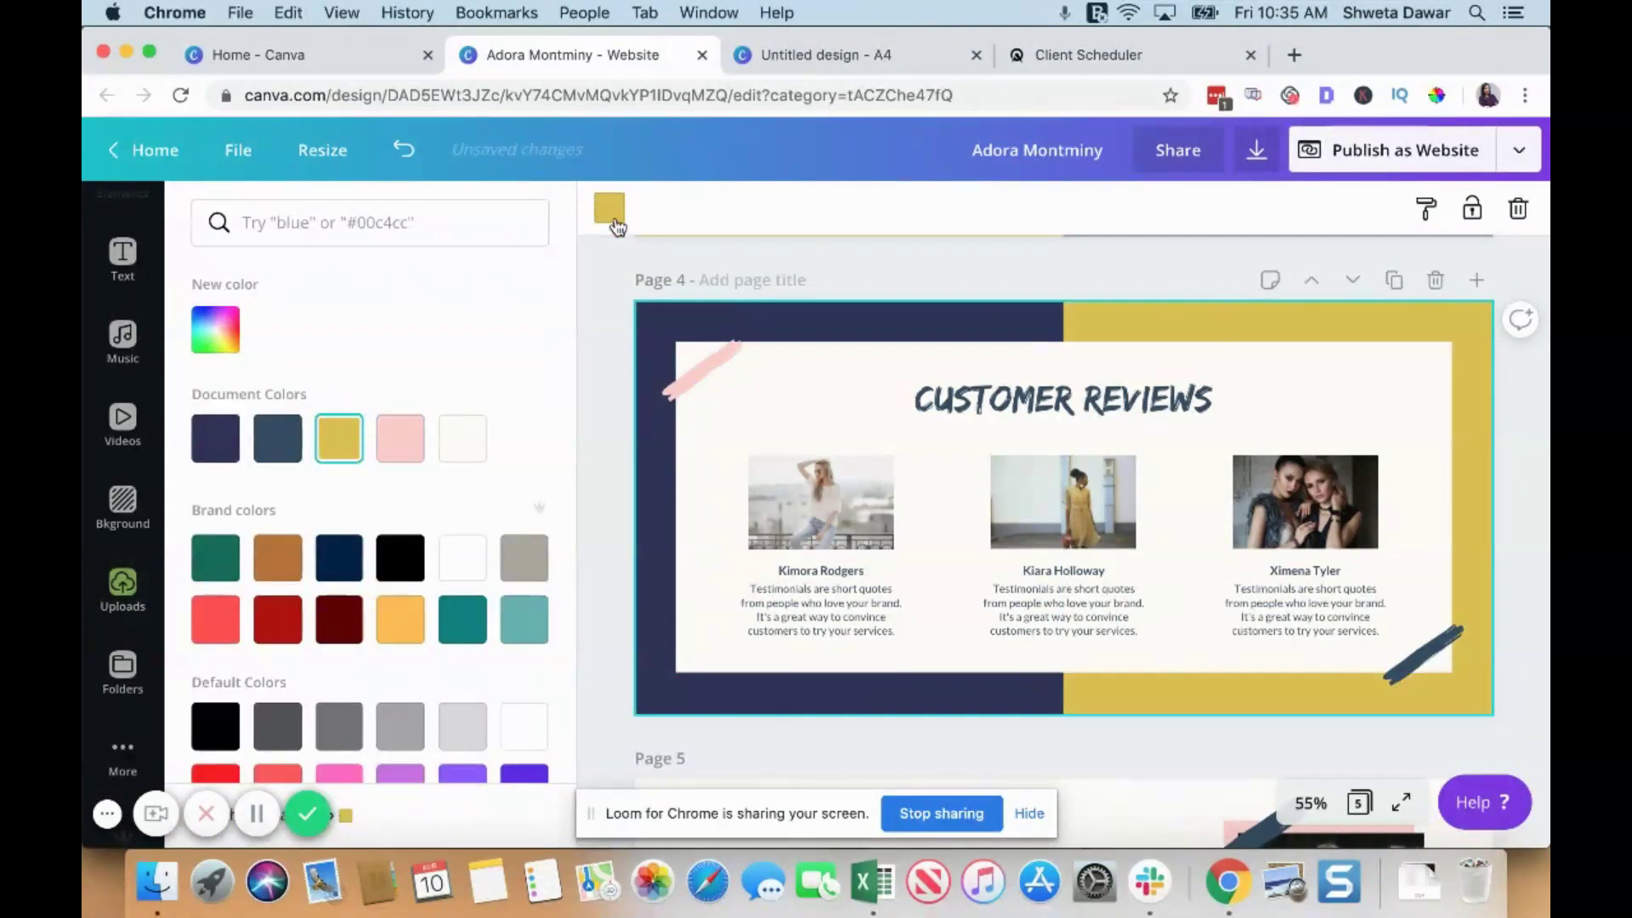
pyautogui.click(694, 370)
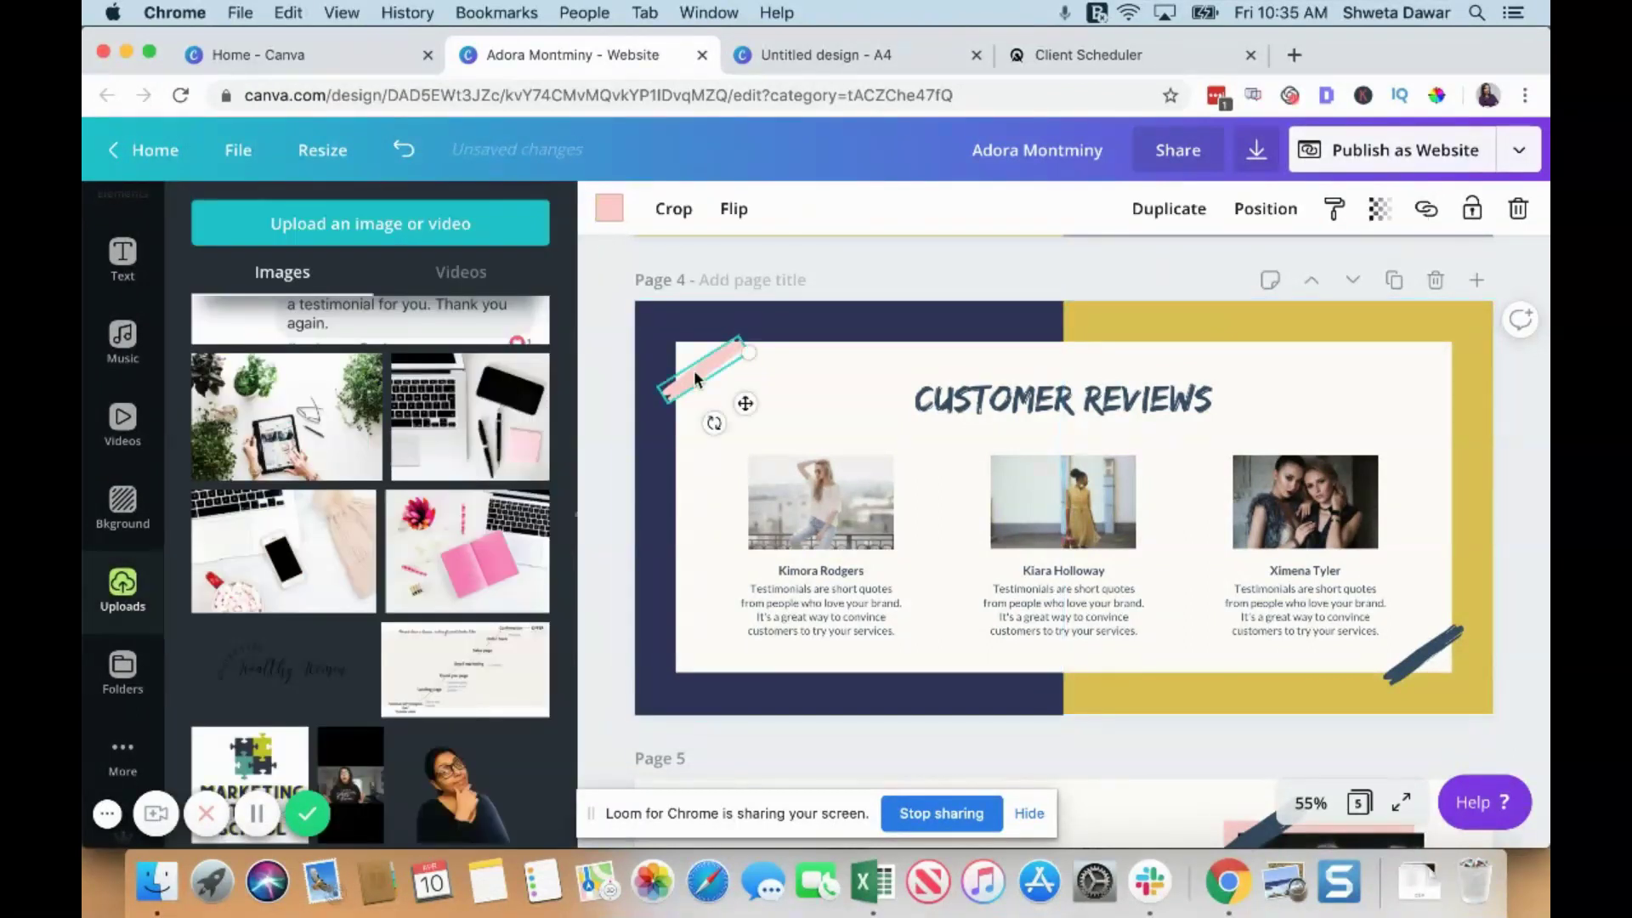
pyautogui.click(609, 208)
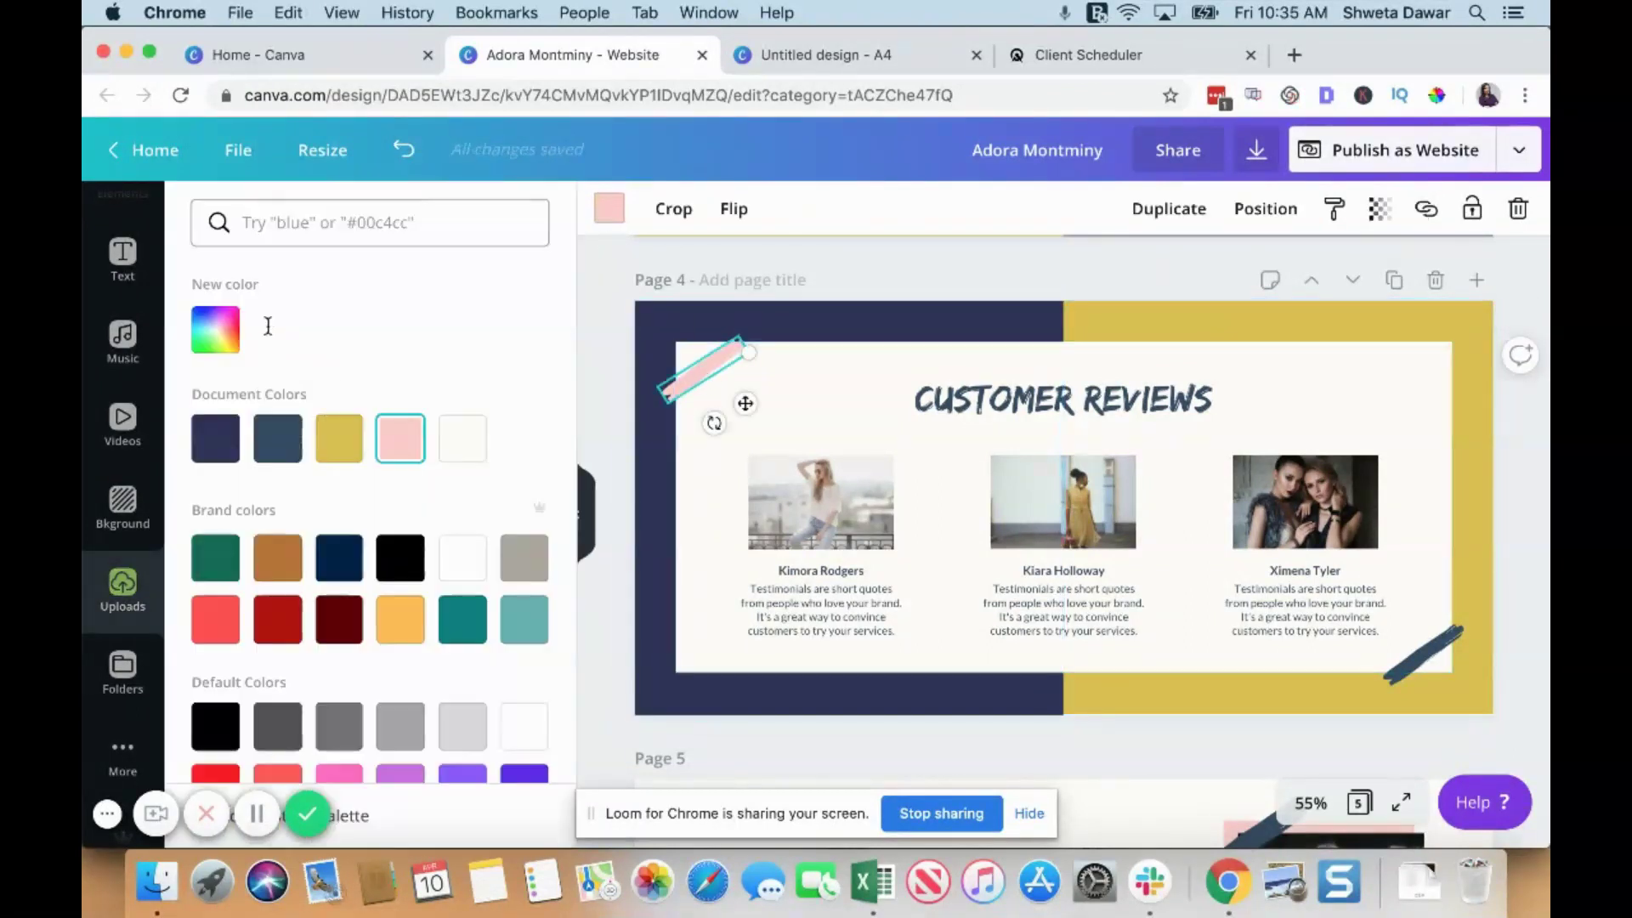
pyautogui.click(340, 438)
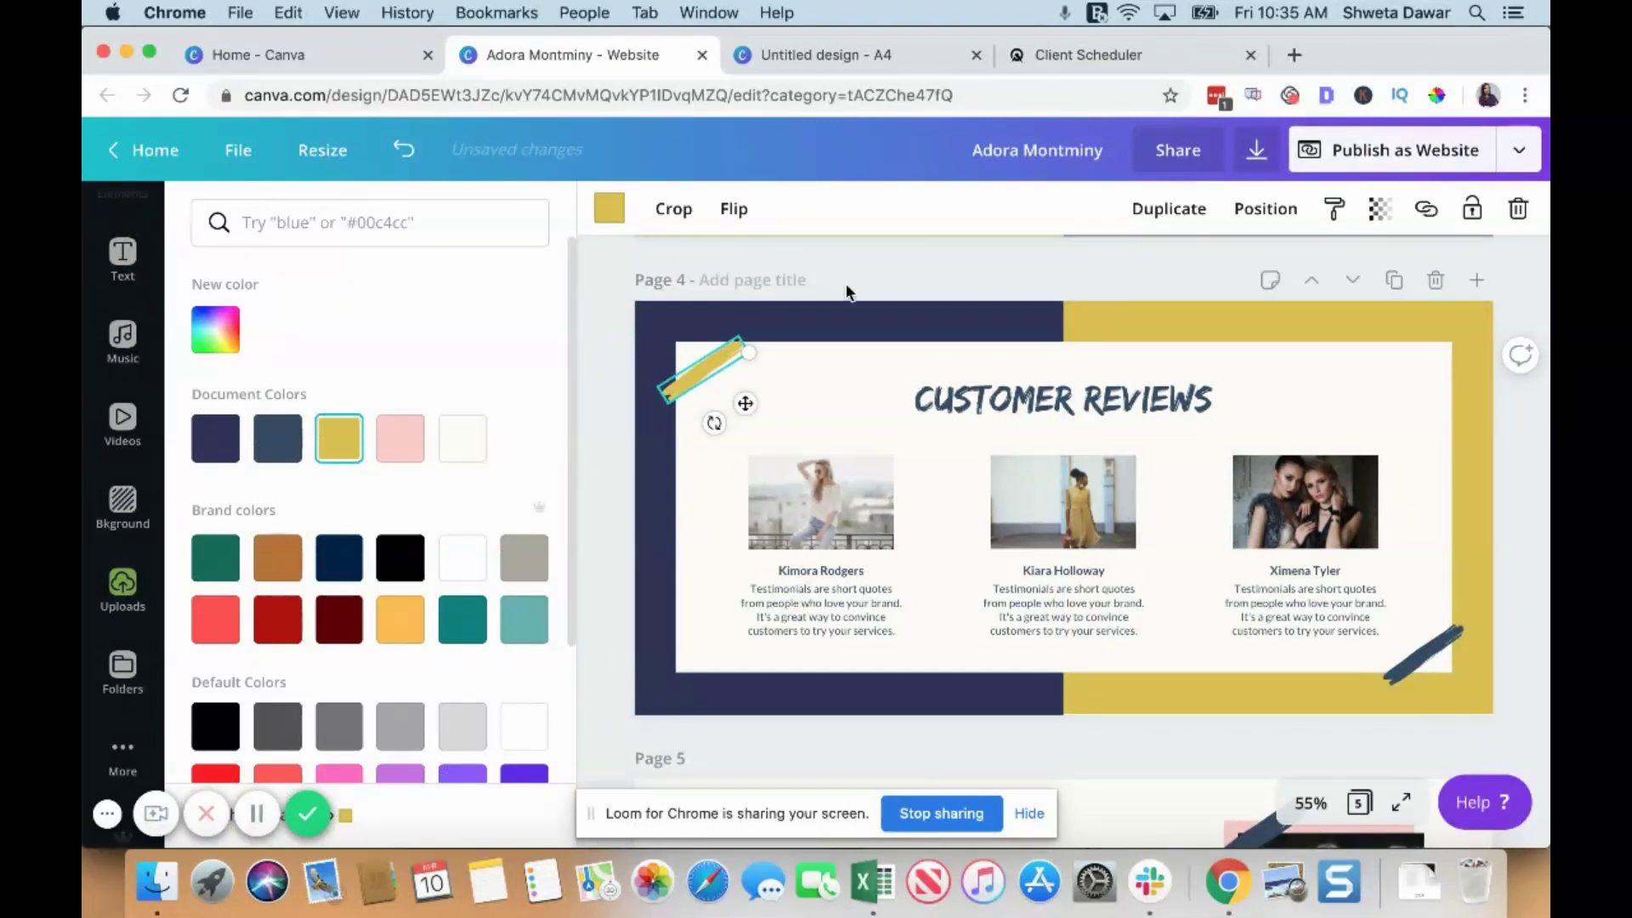
pyautogui.click(1090, 401)
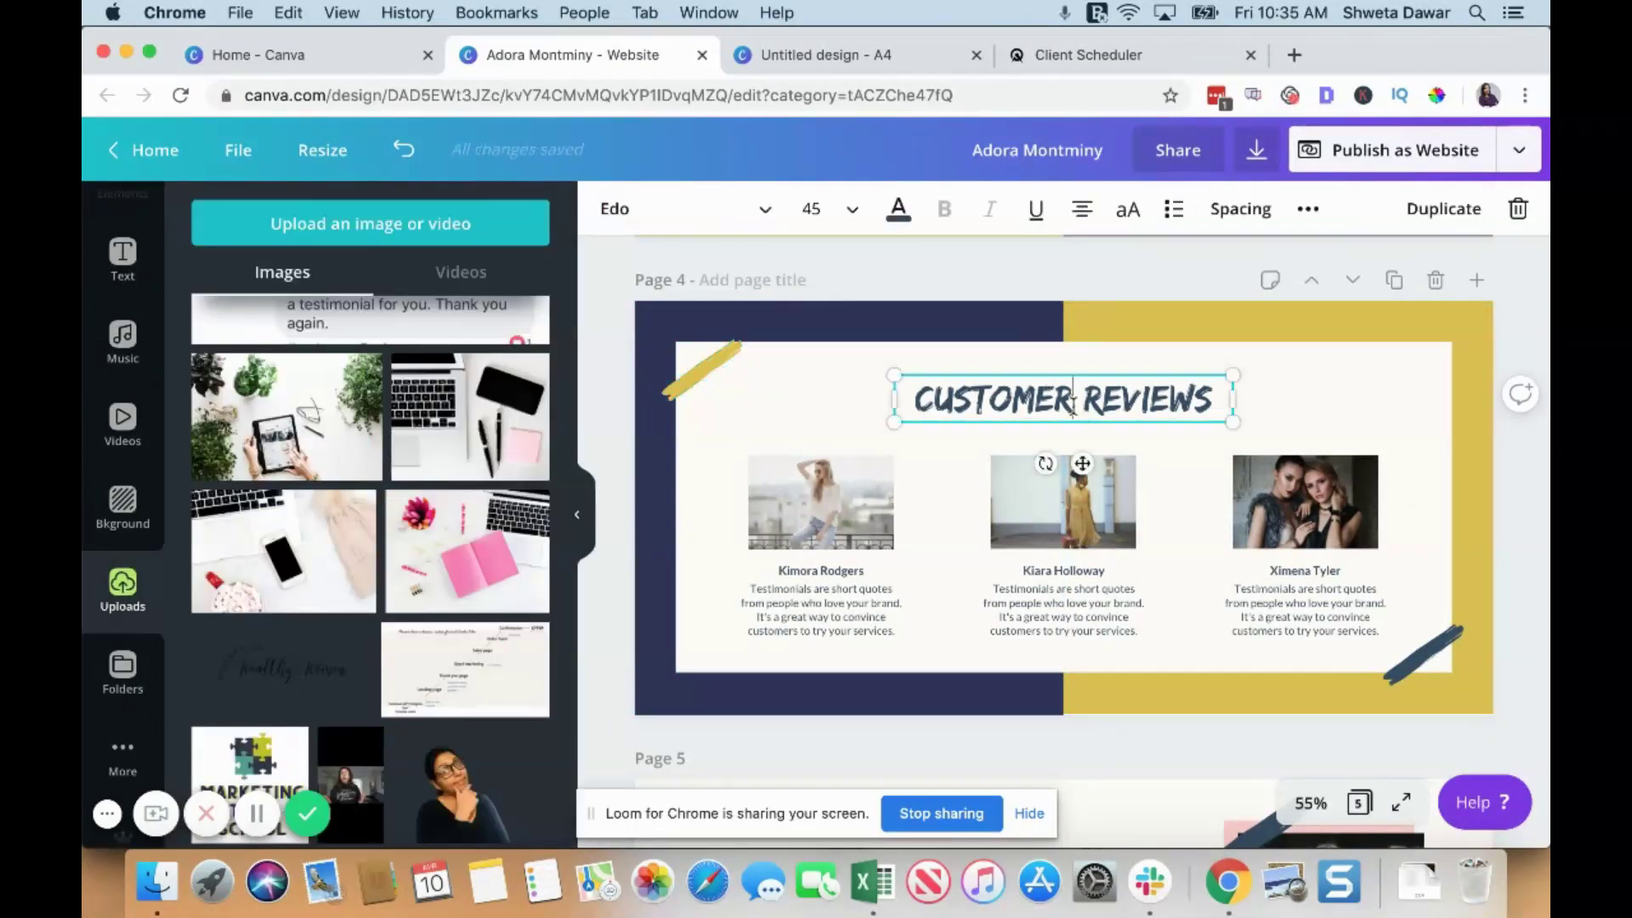
# Retitle the heading 'LOVE NOTES' and delete the first testimonial's photo.
pyautogui.hotkey('ctrl', 'a')
pyautogui.write('LOVE')
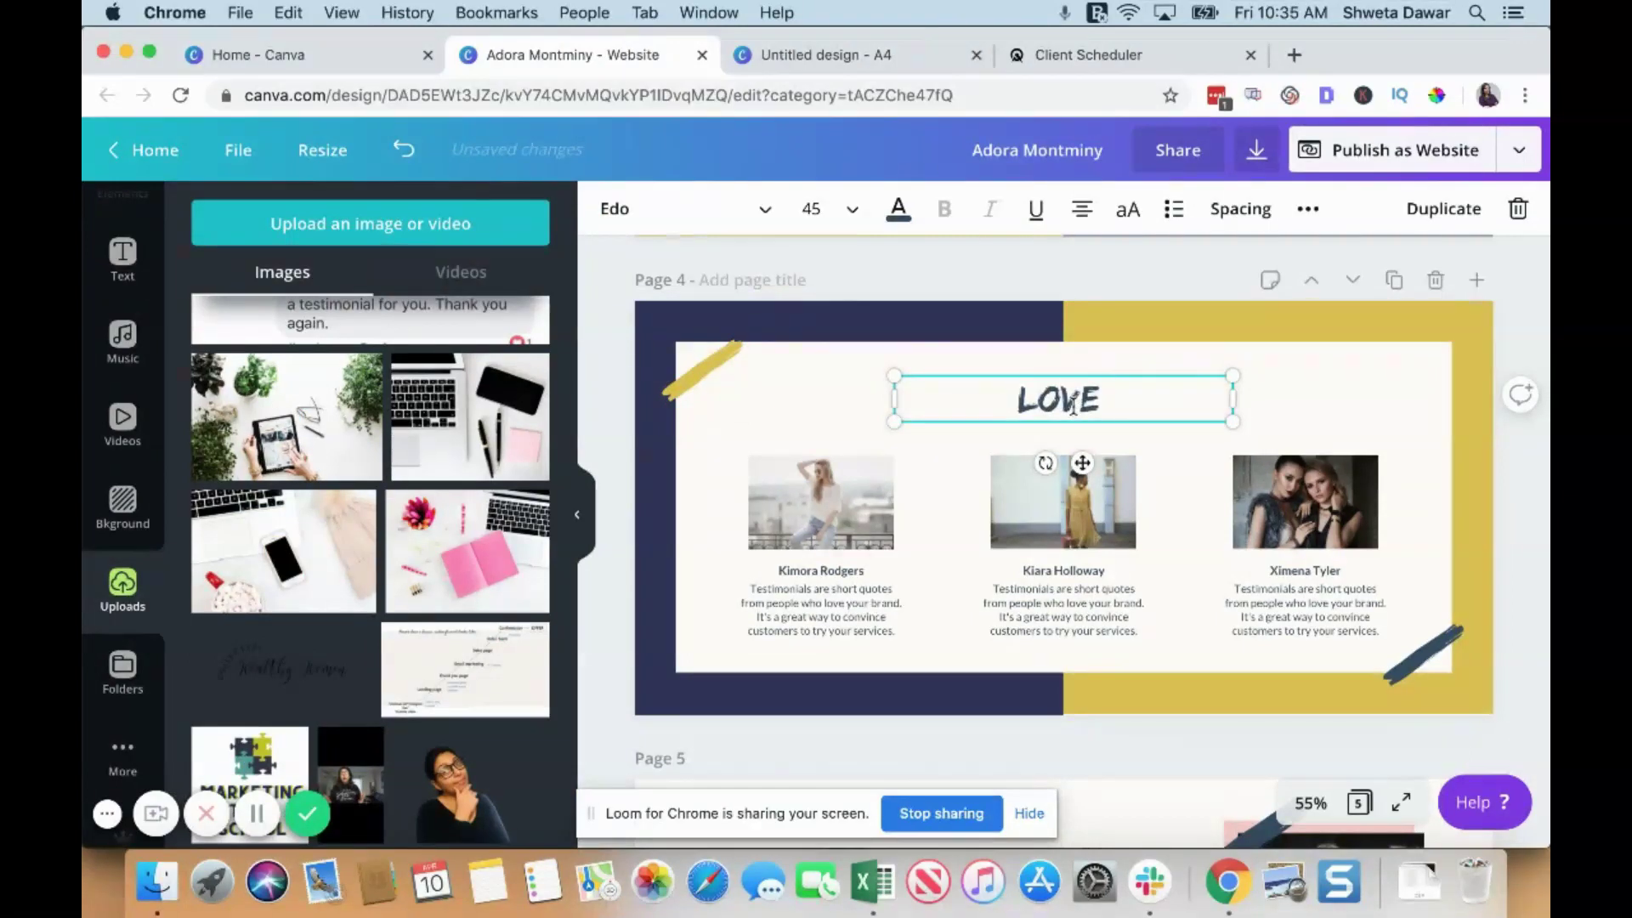
pyautogui.write(' NOTES')
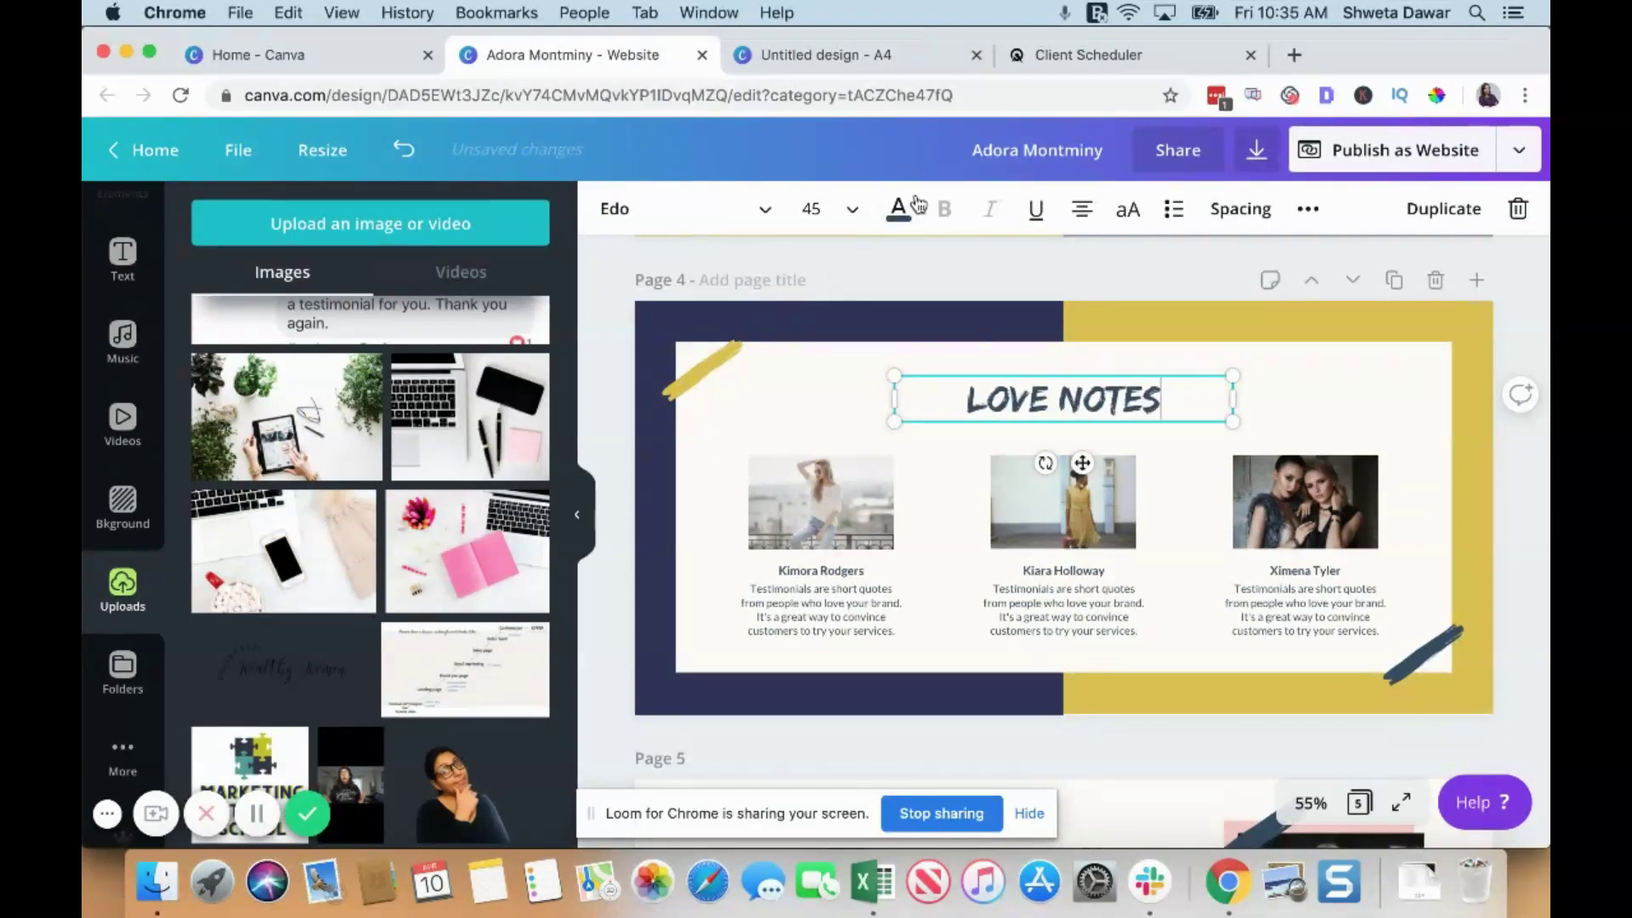
pyautogui.click(917, 205)
pyautogui.click(903, 209)
pyautogui.click(903, 208)
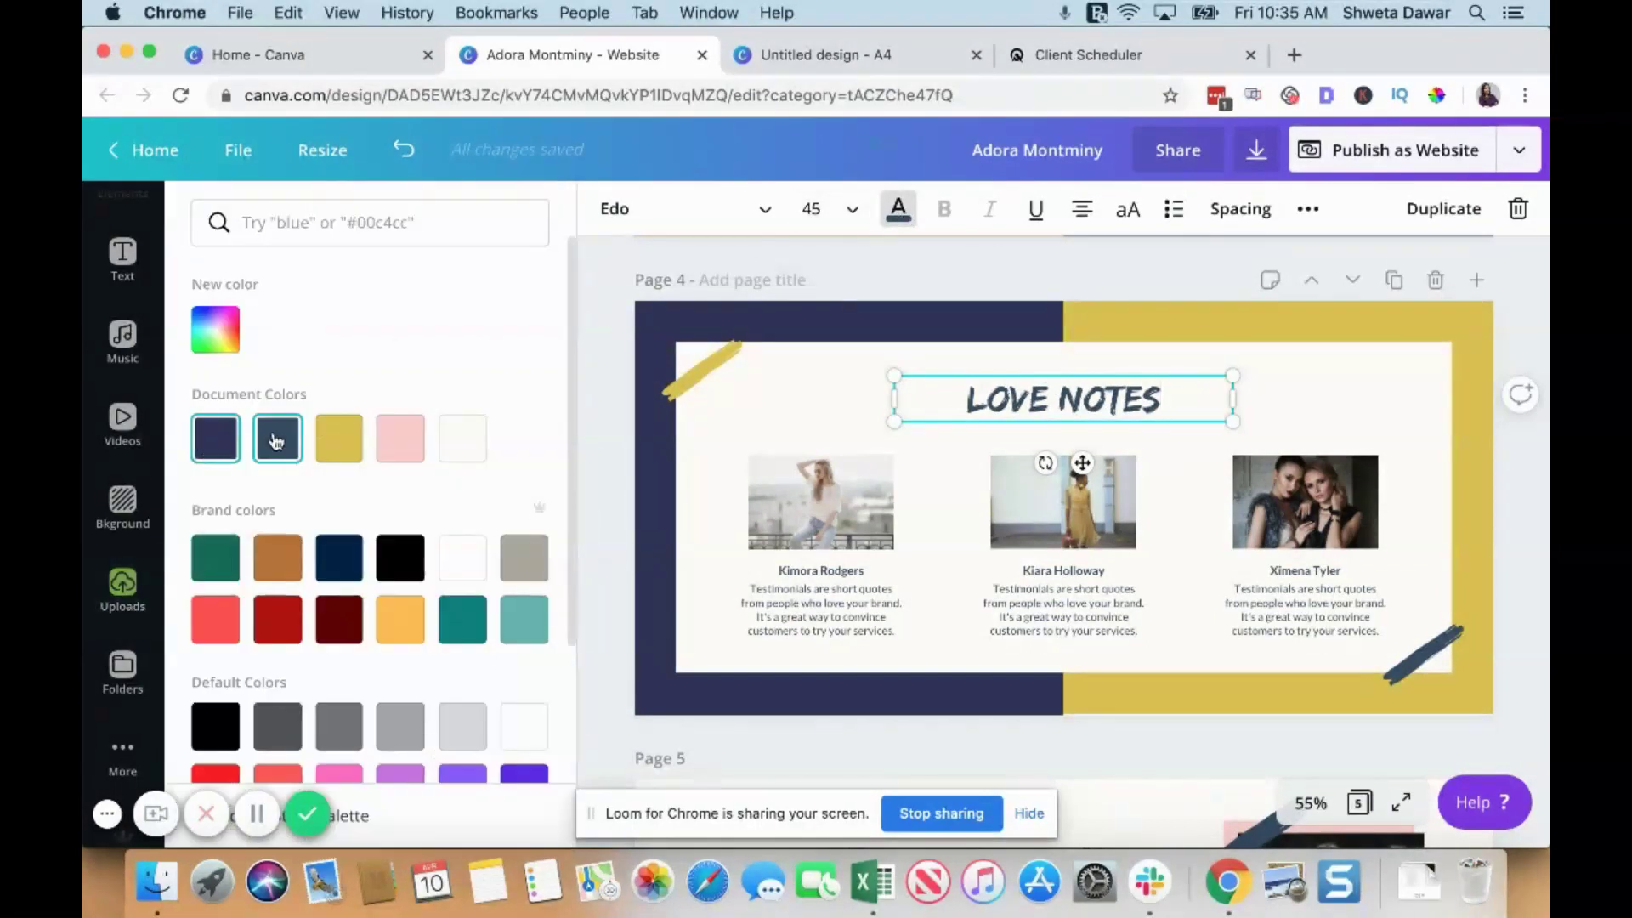
pyautogui.click(777, 506)
pyautogui.press('Delete')
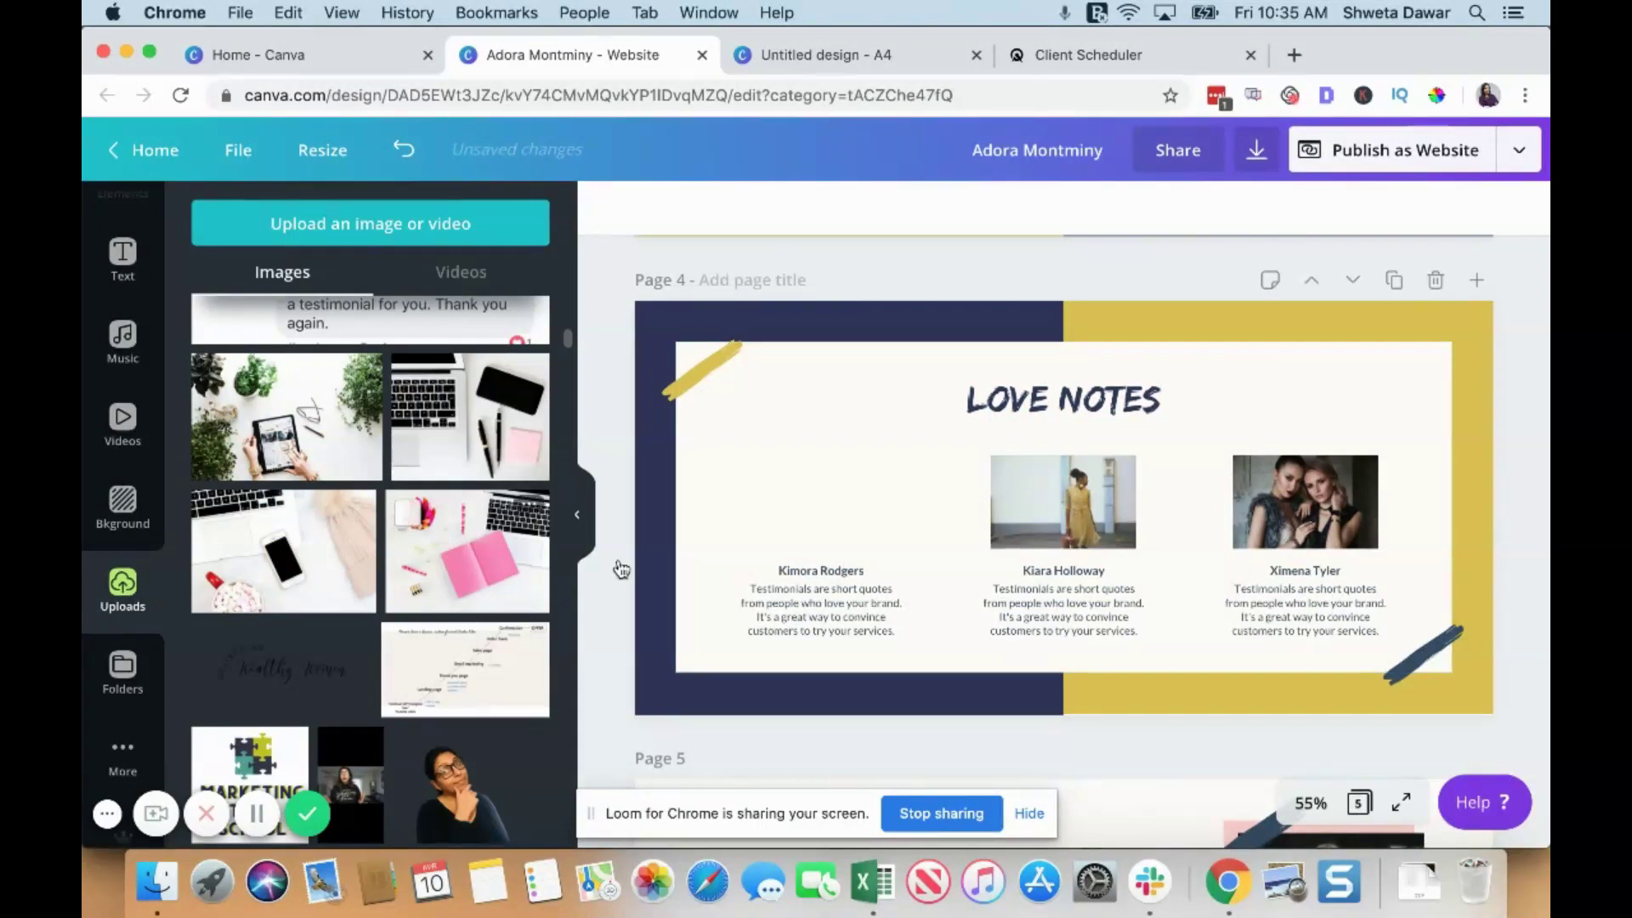
# Delete the left and middle reviewers' names, the middle photo, the left quote and a navy shape.
pyautogui.click(751, 604)
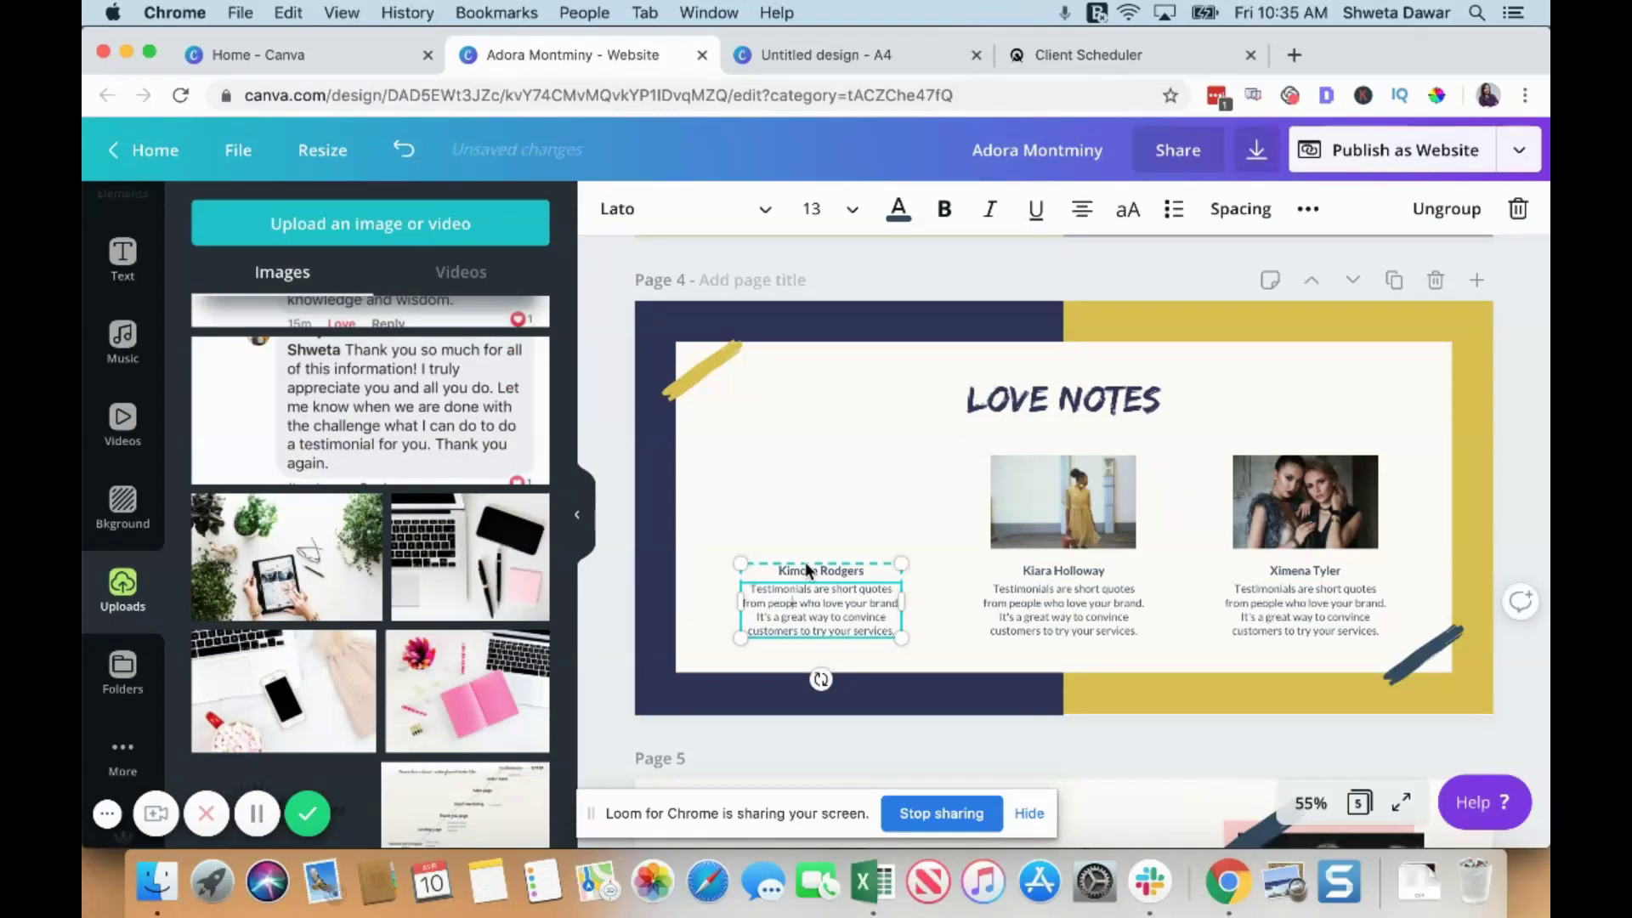
pyautogui.click(806, 570)
pyautogui.press('Delete')
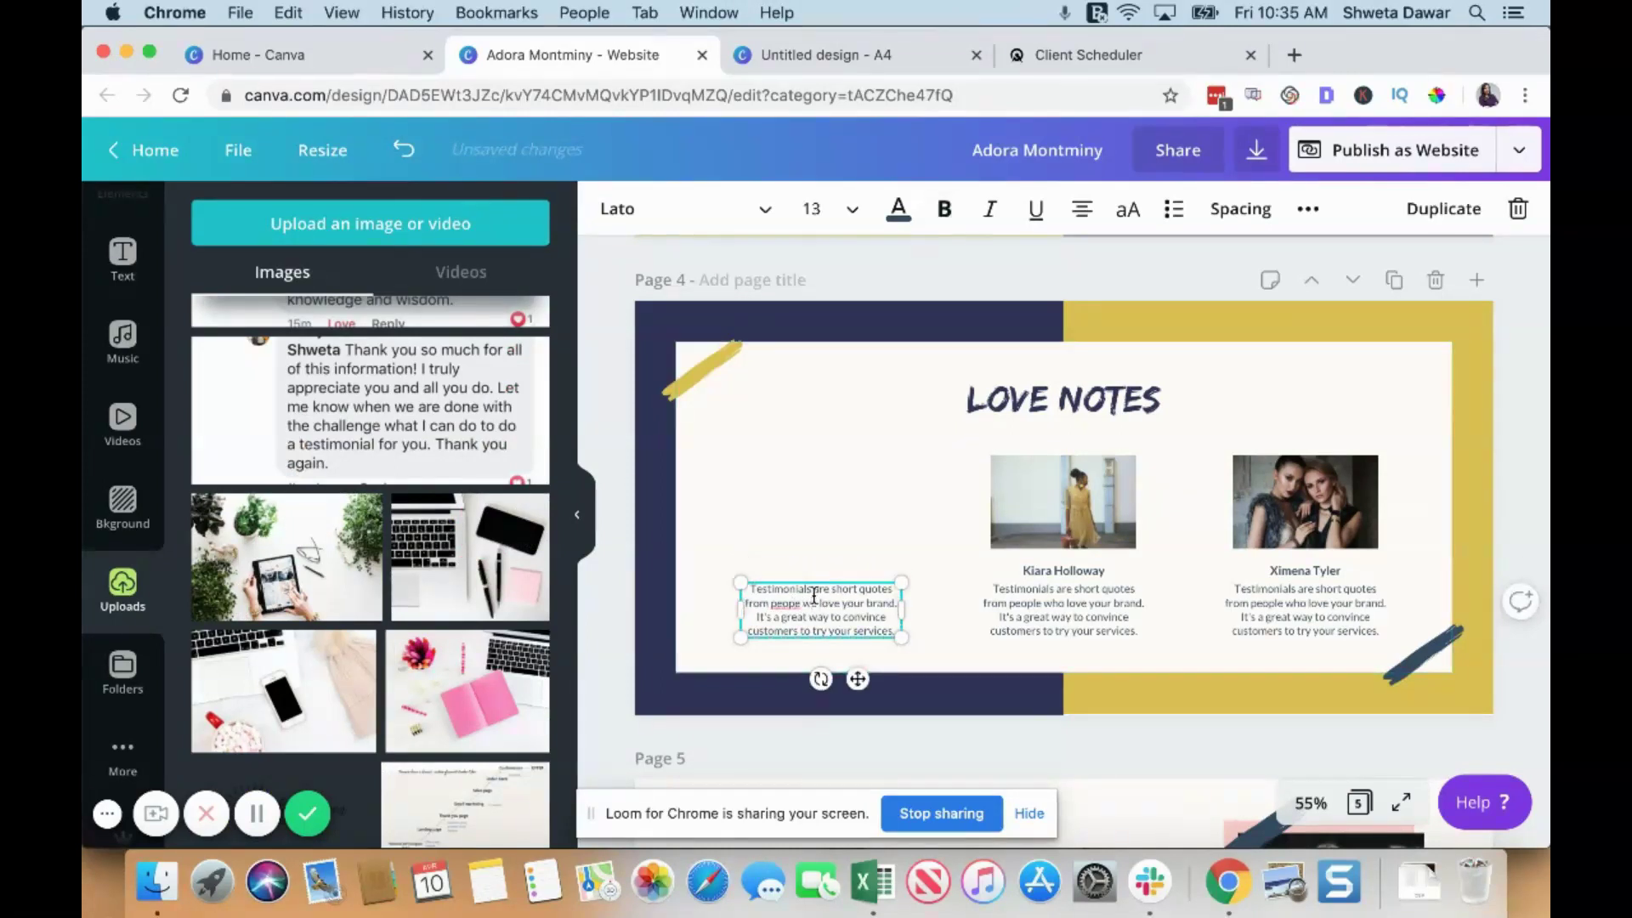
pyautogui.click(824, 576)
pyautogui.press('Delete')
pyautogui.click(1049, 512)
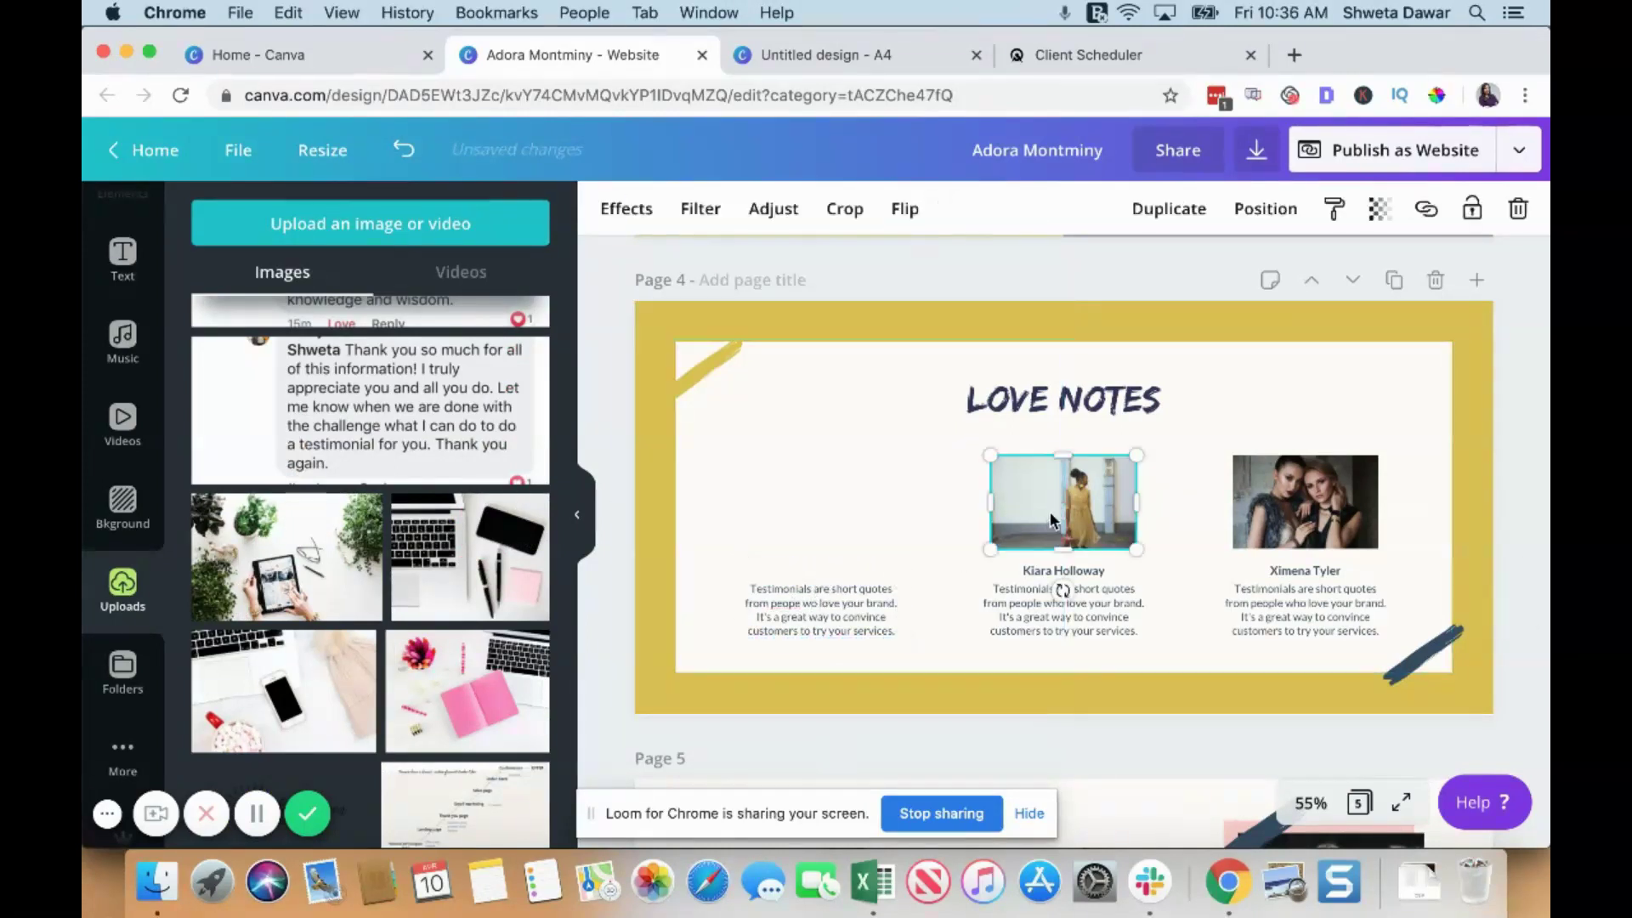
pyautogui.press('Delete')
pyautogui.click(1057, 609)
pyautogui.click(1032, 572)
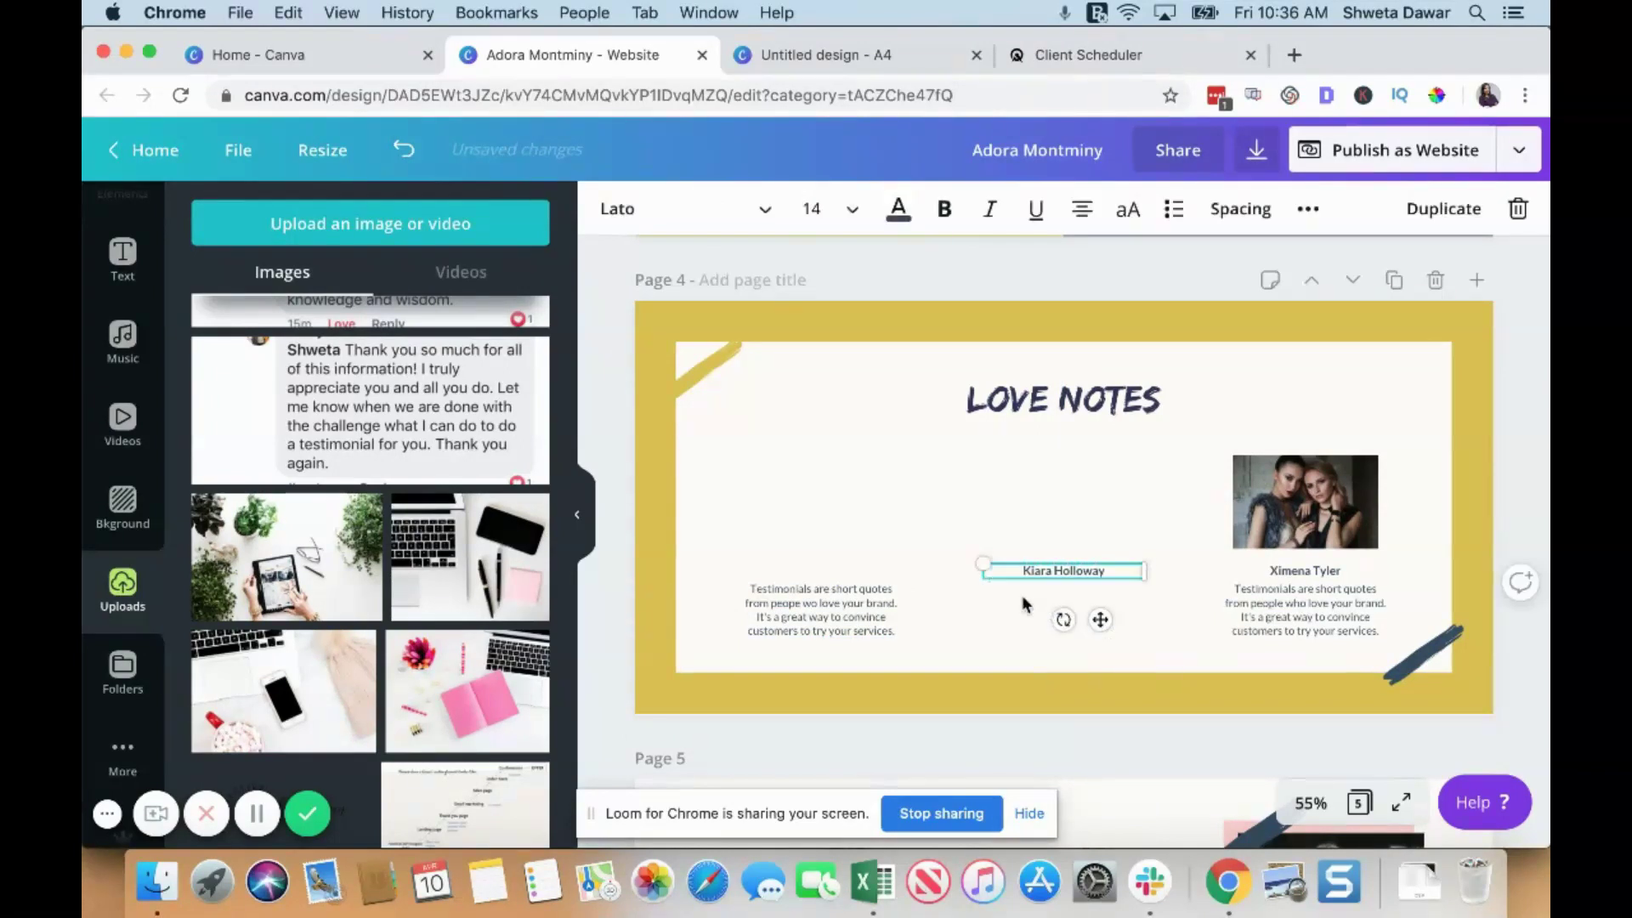
pyautogui.press('Delete')
pyautogui.click(849, 593)
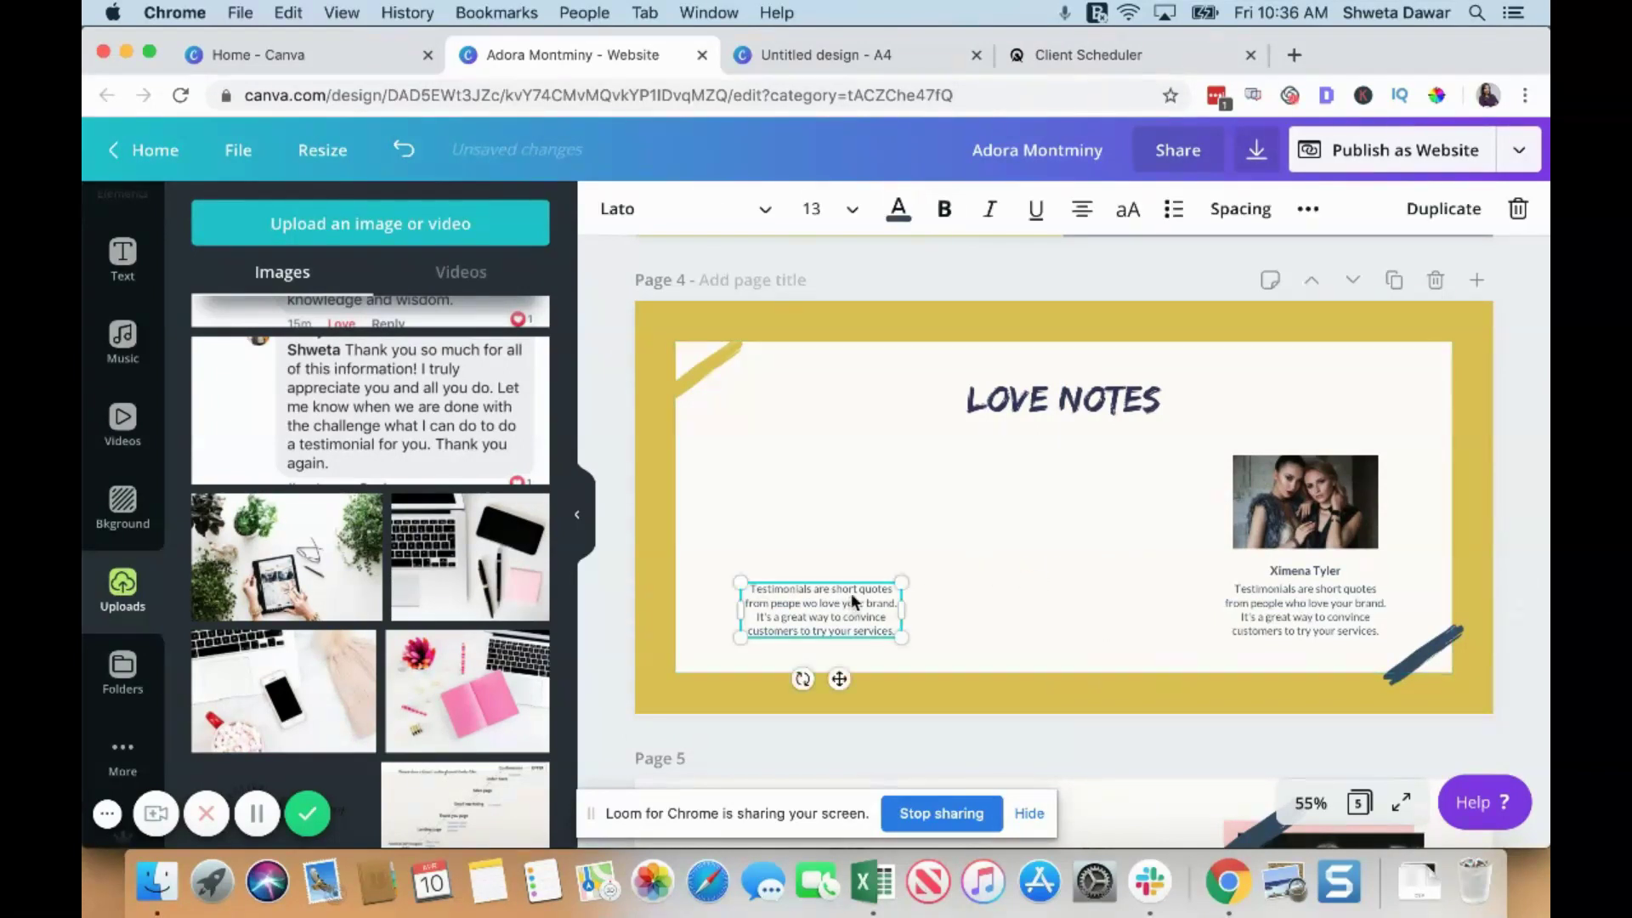
pyautogui.press('Delete')
# Delete the right testimonial's photo and name, the cream inner rectangle and a text box.
pyautogui.click(1289, 516)
pyautogui.press('Delete')
pyautogui.click(1289, 563)
pyautogui.click(1289, 563)
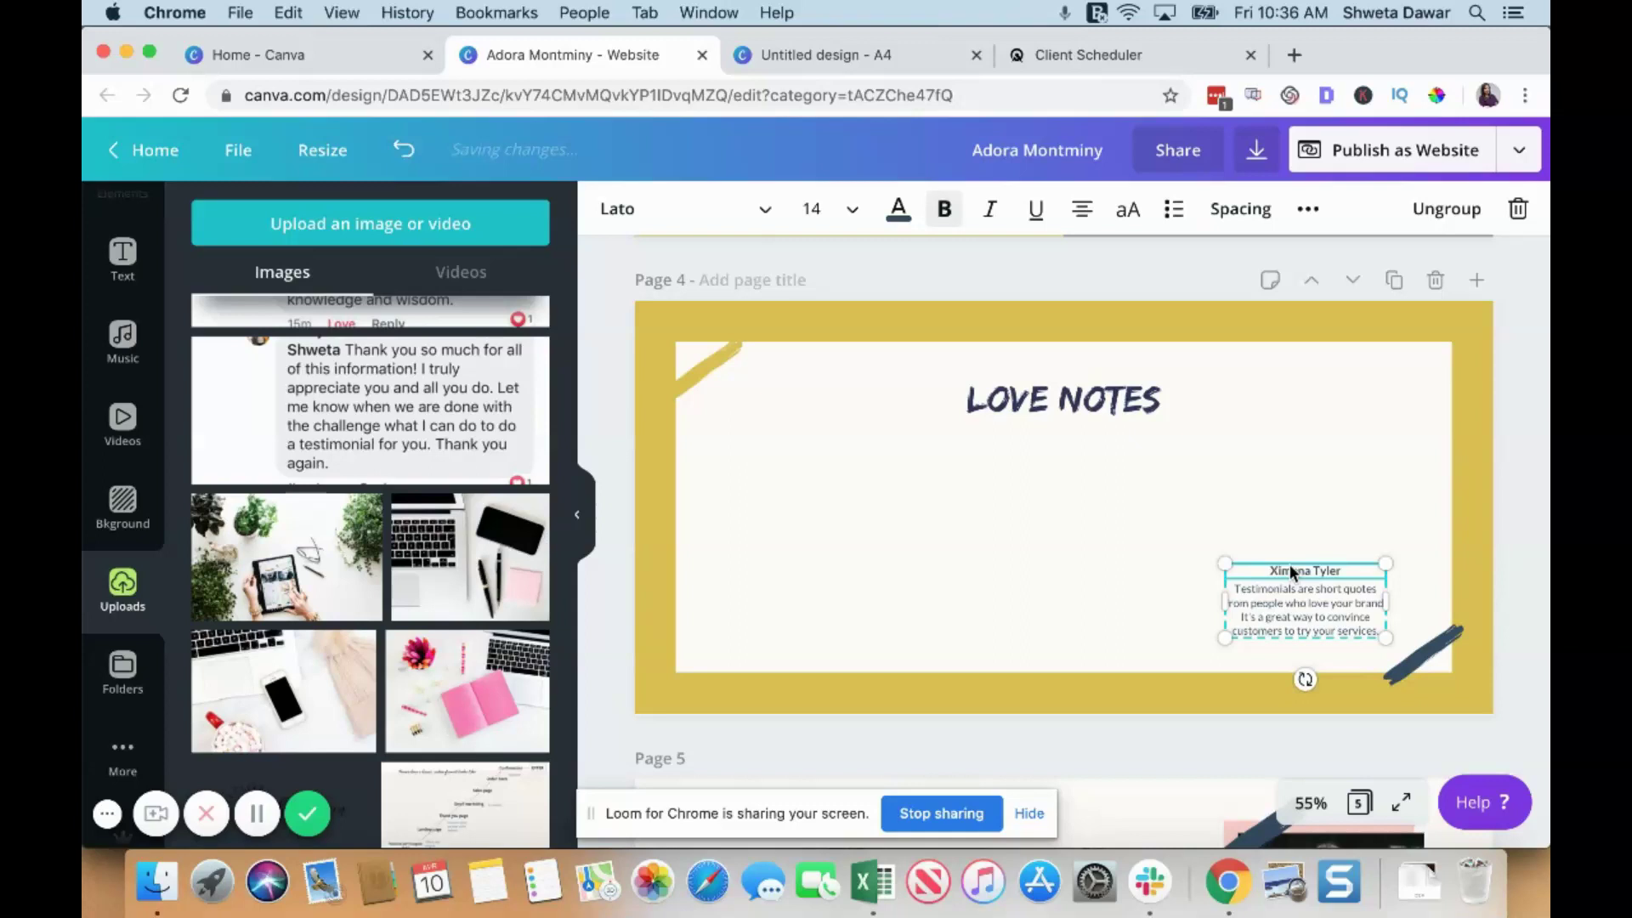
pyautogui.press('Delete')
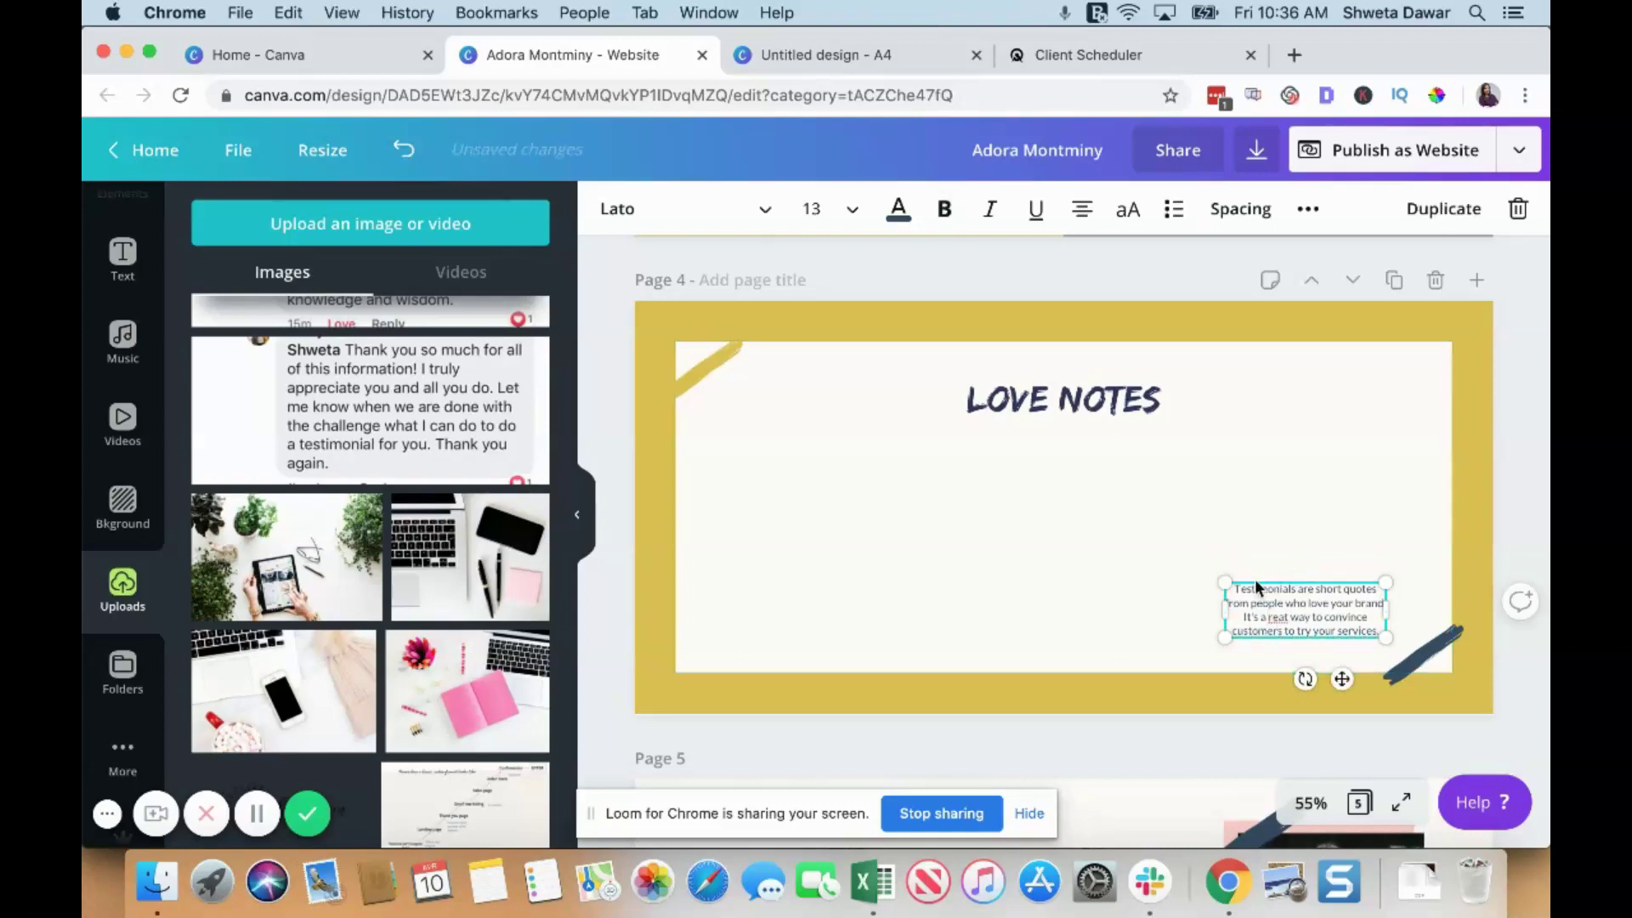
pyautogui.click(1255, 579)
pyautogui.press('Delete')
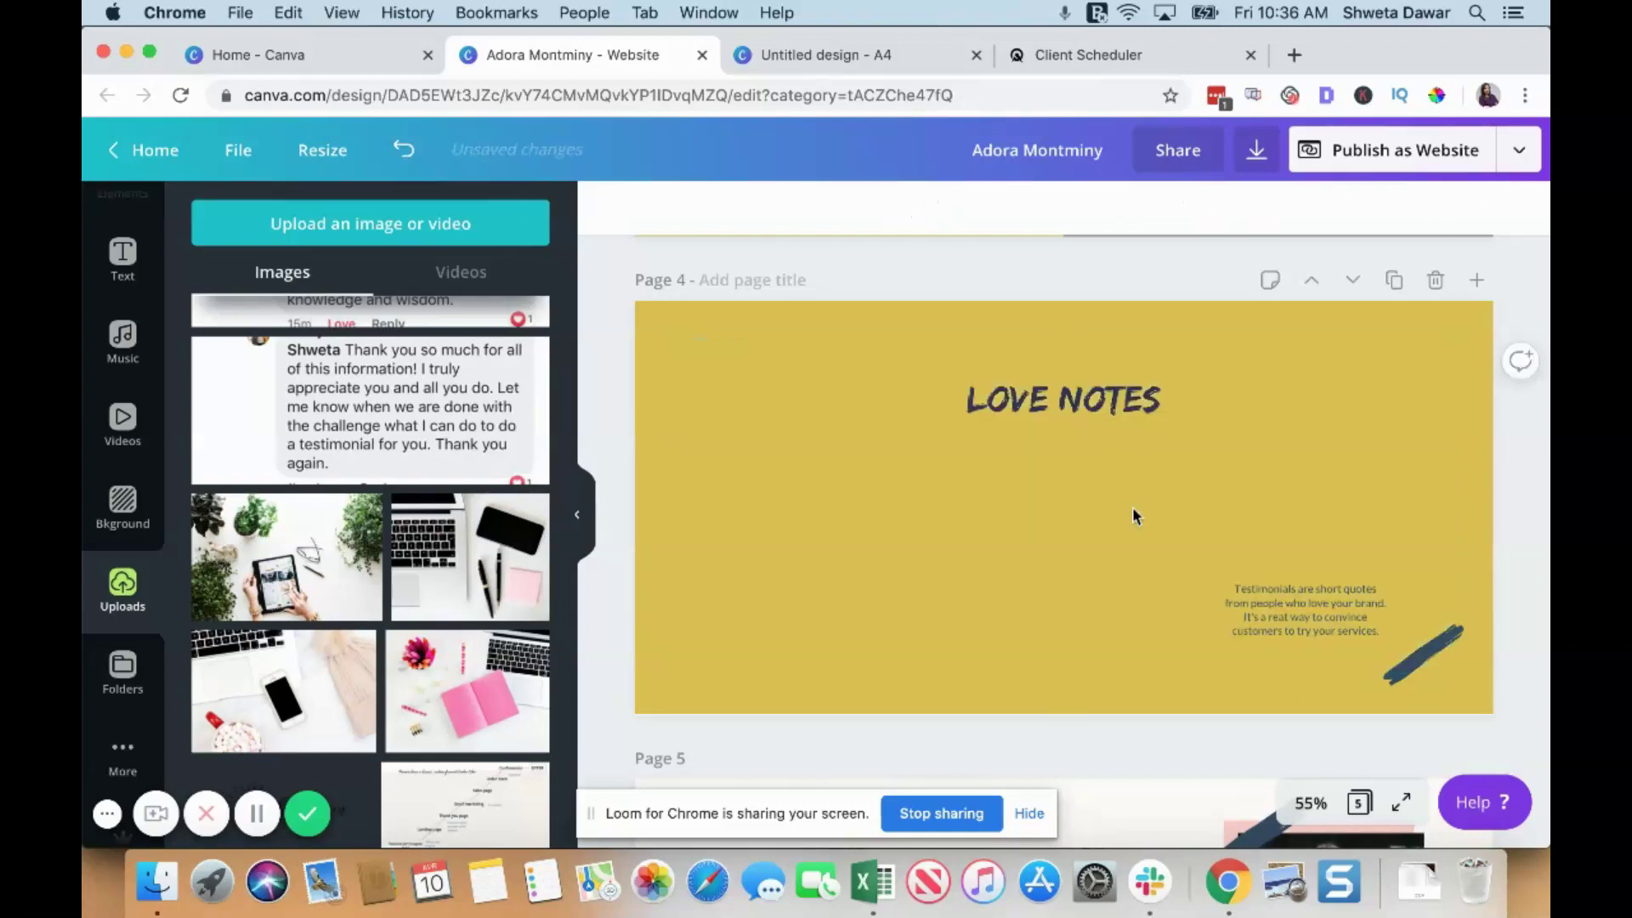
pyautogui.click(1314, 605)
pyautogui.press('Delete')
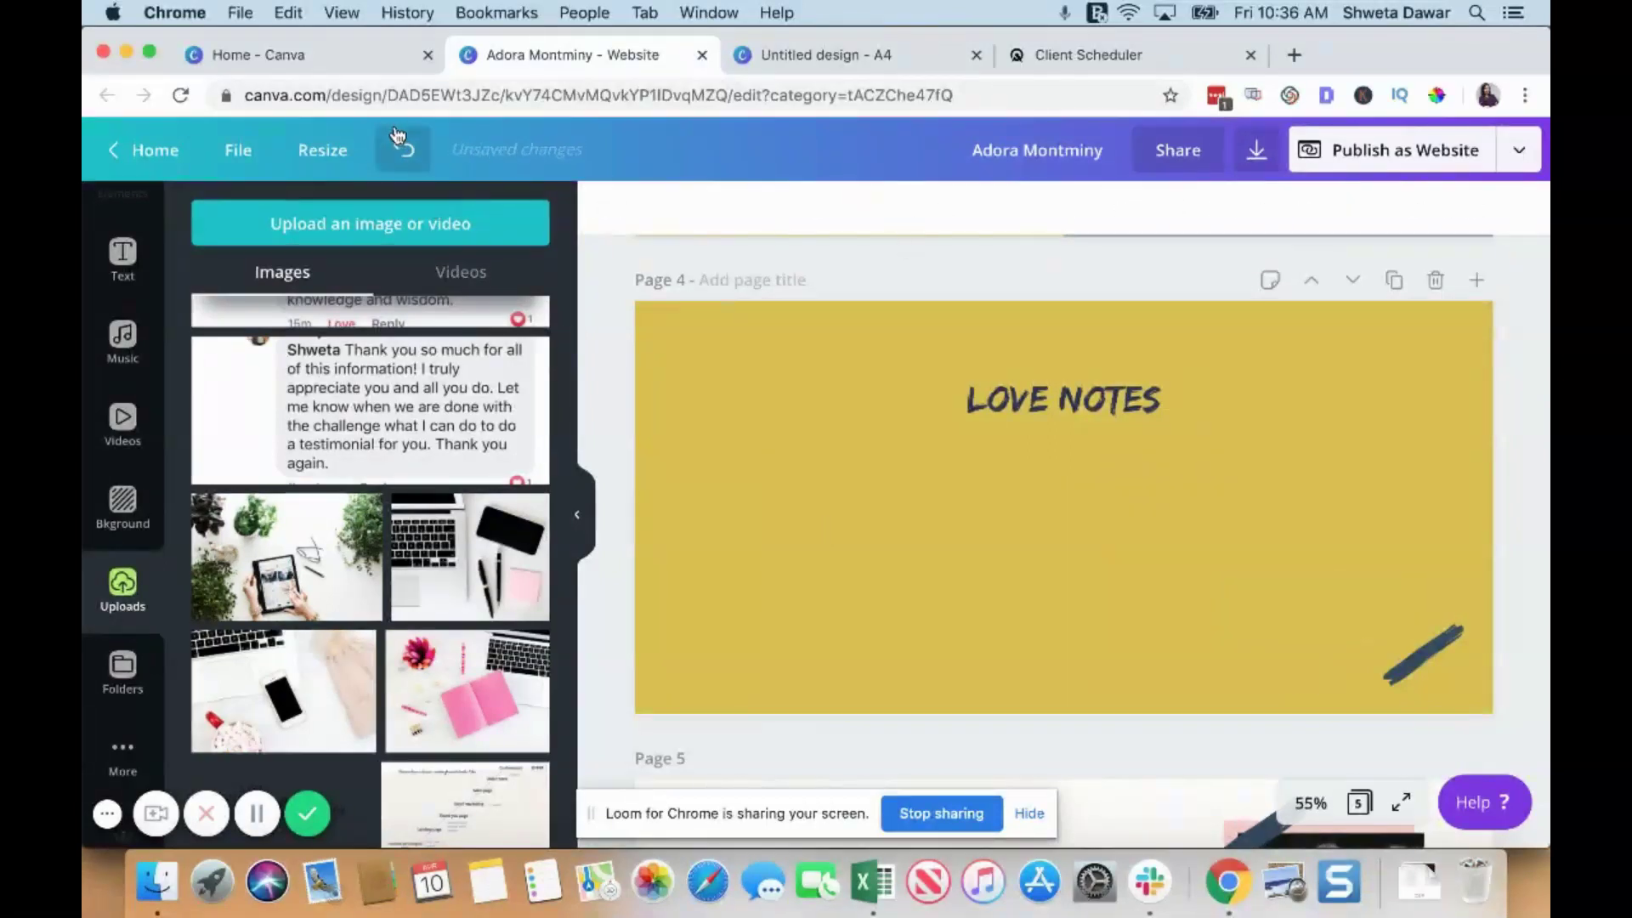
# Undo five times to restore the cream inner panel and the mistakenly removed testimonial items.
pyautogui.click(402, 149)
pyautogui.click(405, 152)
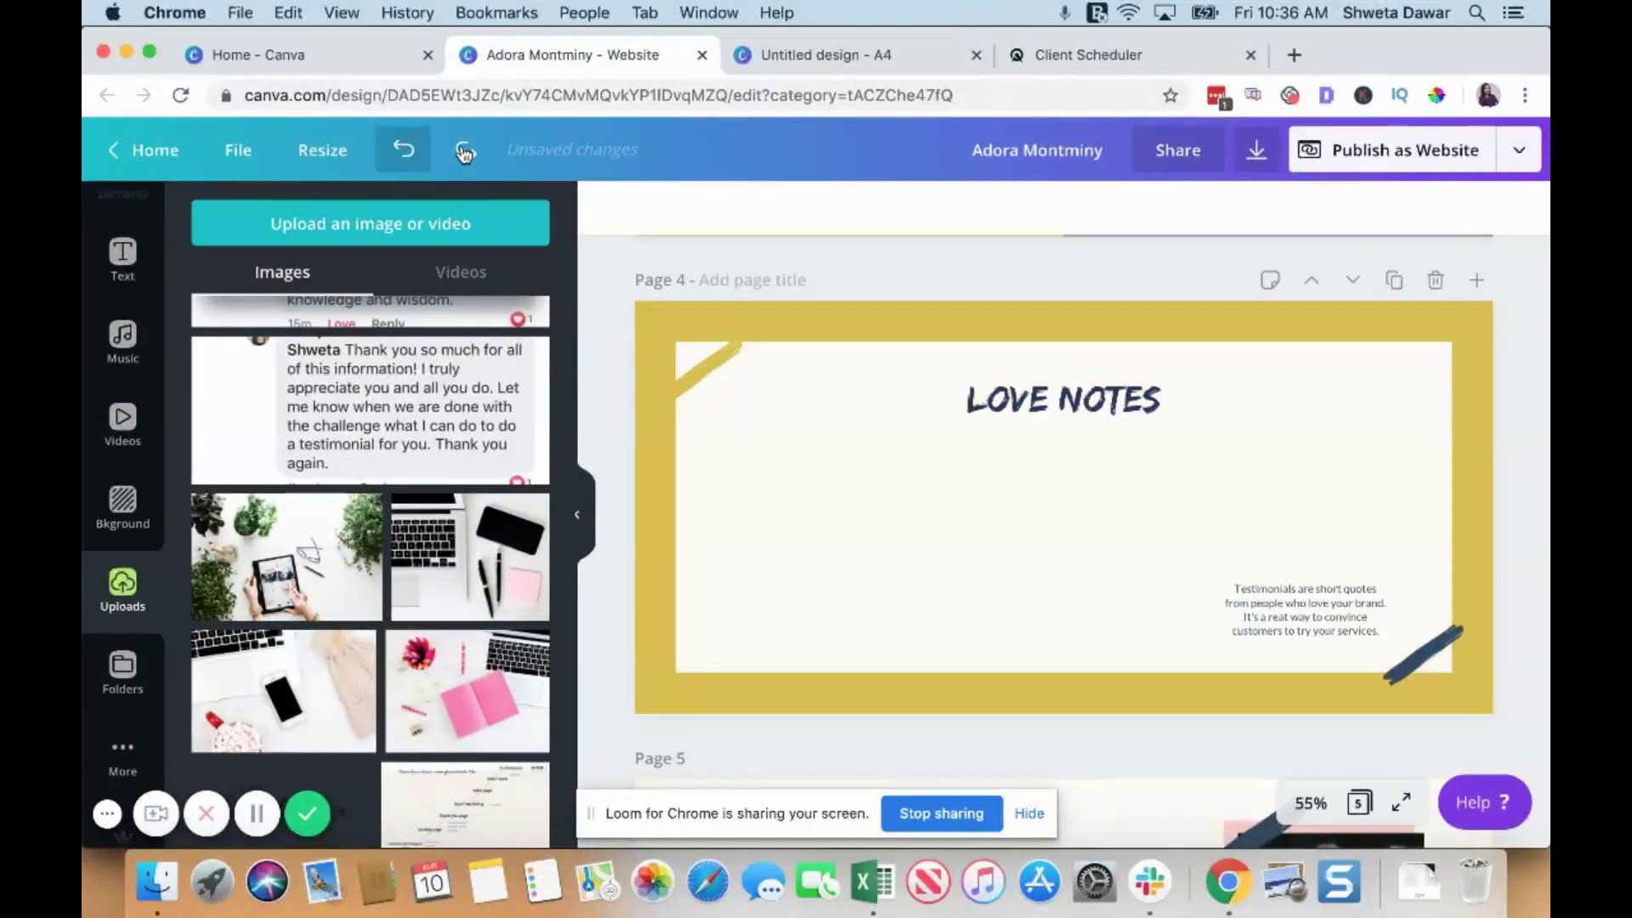
pyautogui.click(407, 152)
pyautogui.click(405, 152)
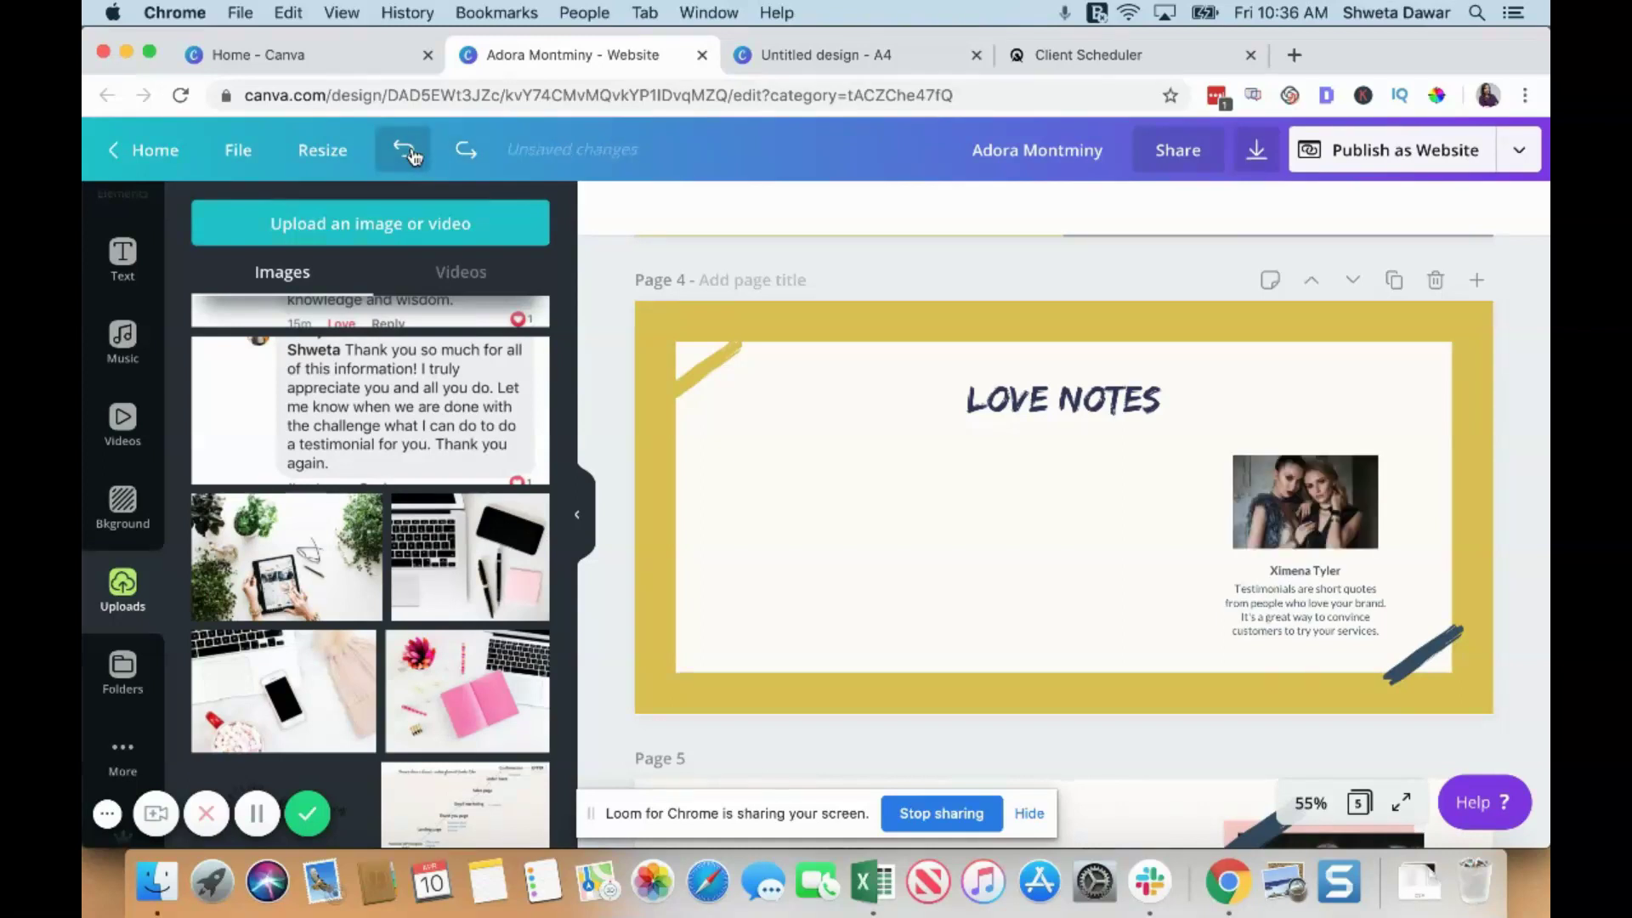
pyautogui.click(405, 151)
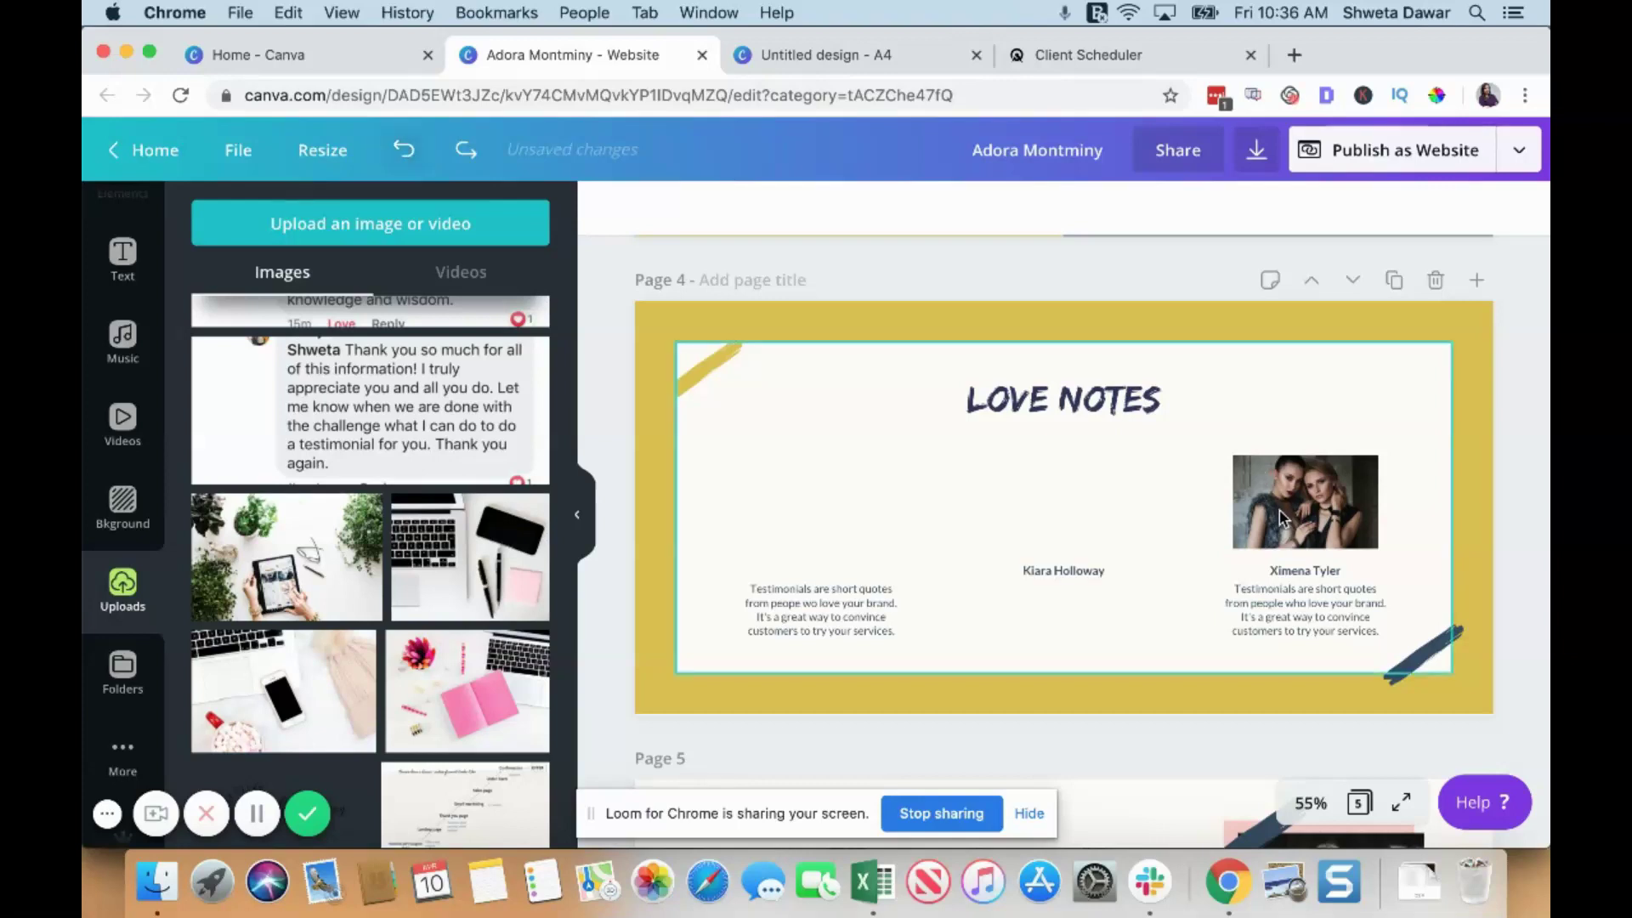
# Remove the right photo, quote and name, the middle name, and the last left paragraph.
pyautogui.click(1292, 536)
pyautogui.press('Delete')
pyautogui.click(1285, 594)
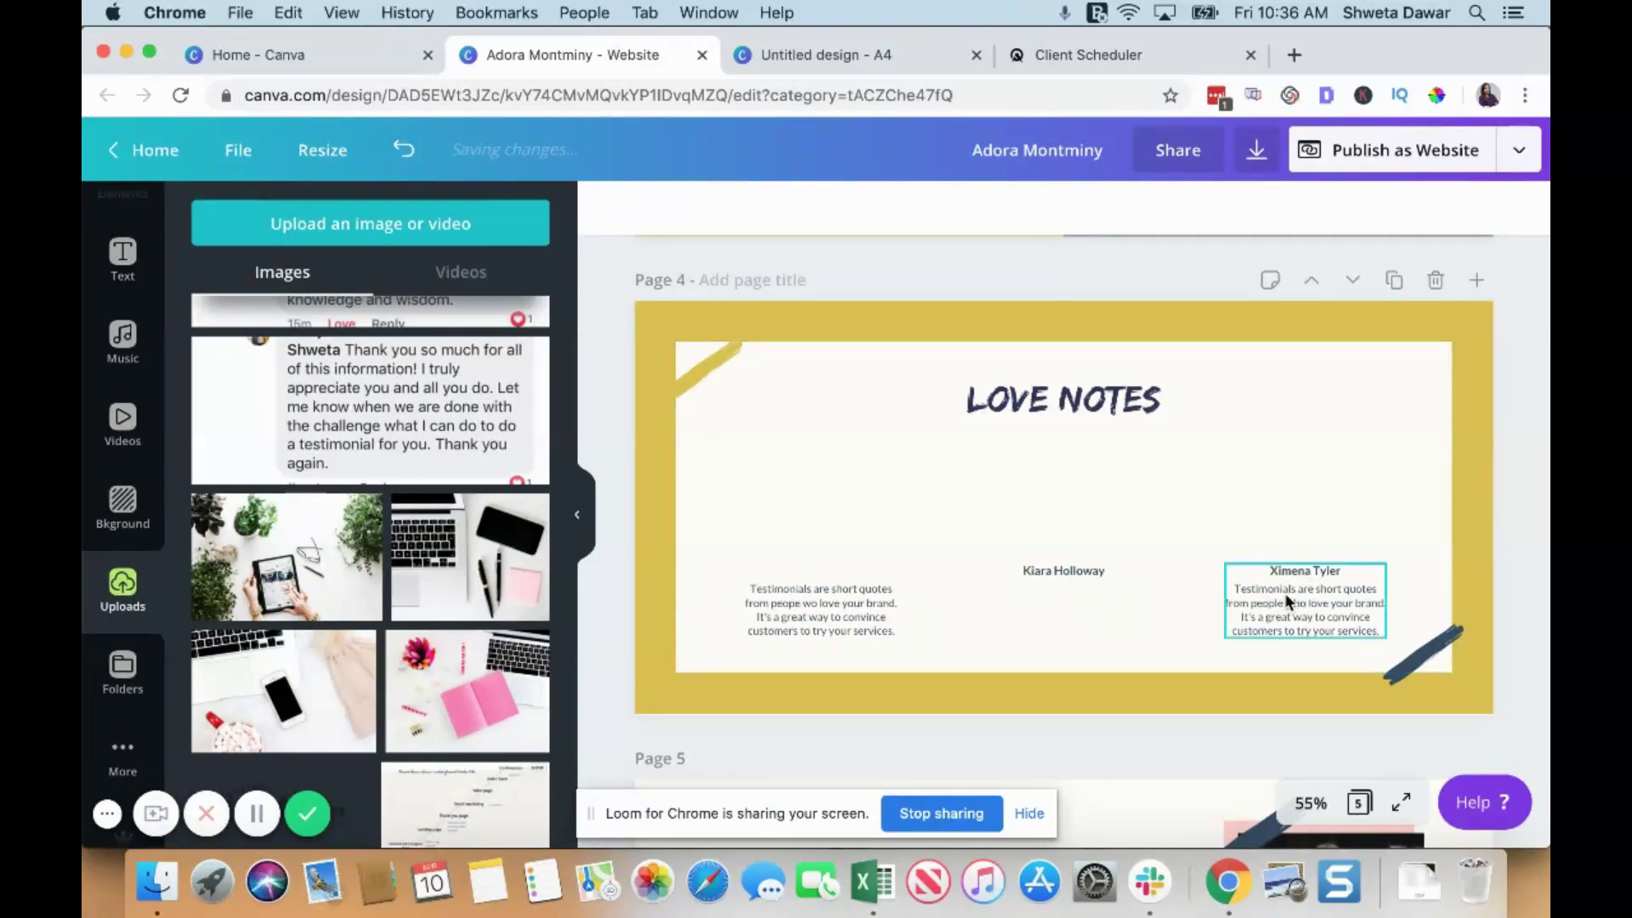
pyautogui.press('Delete')
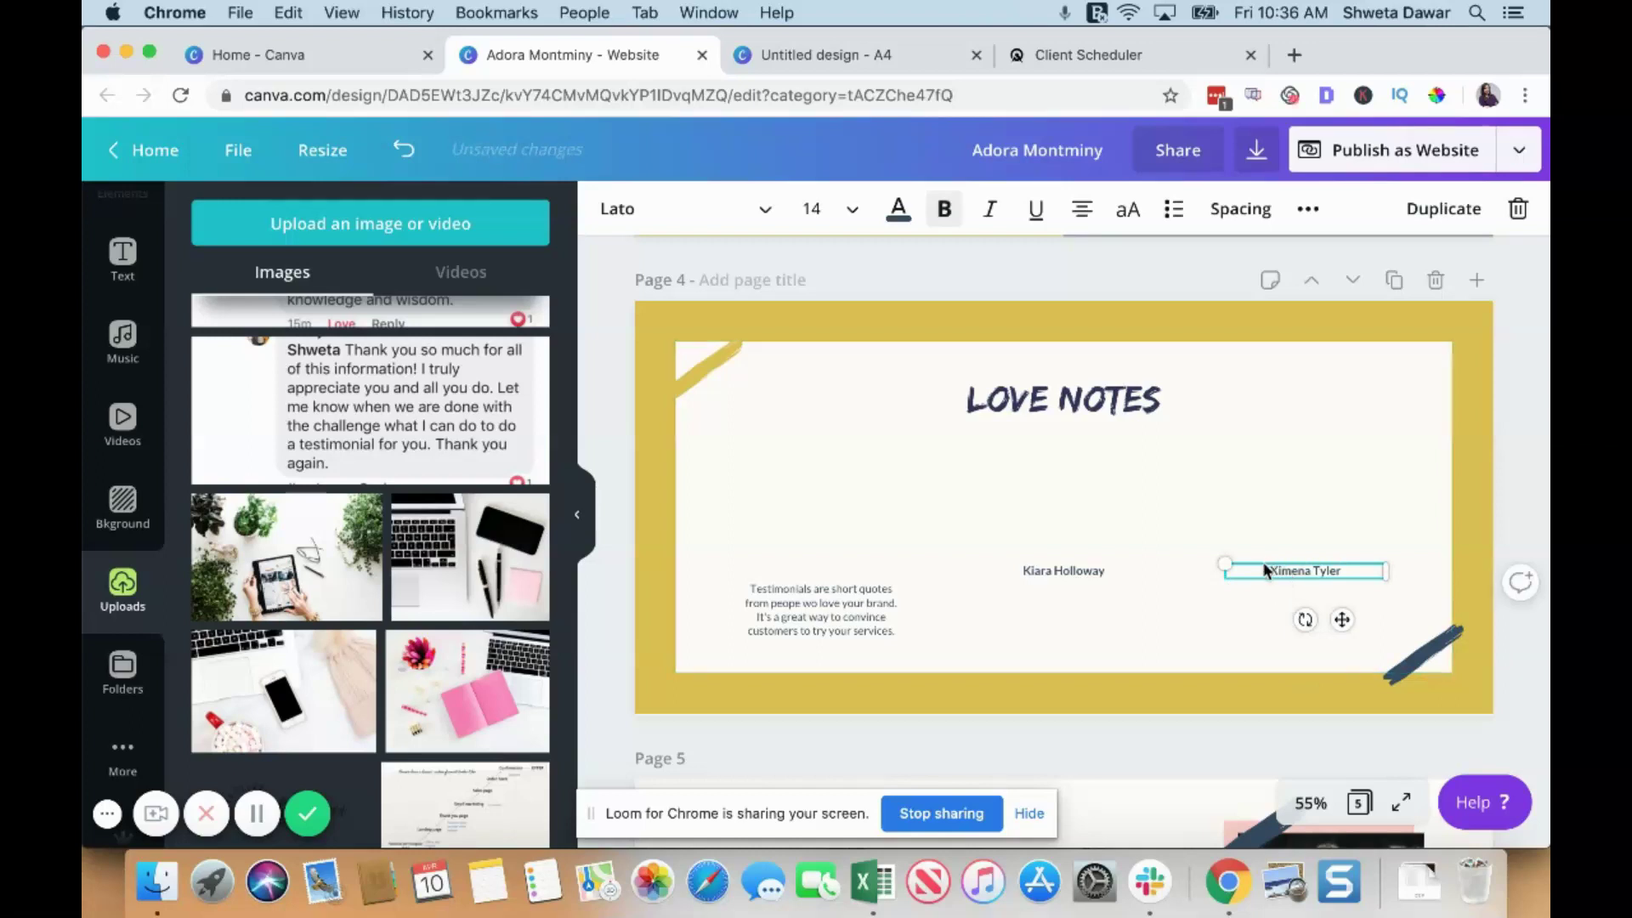
pyautogui.click(1252, 612)
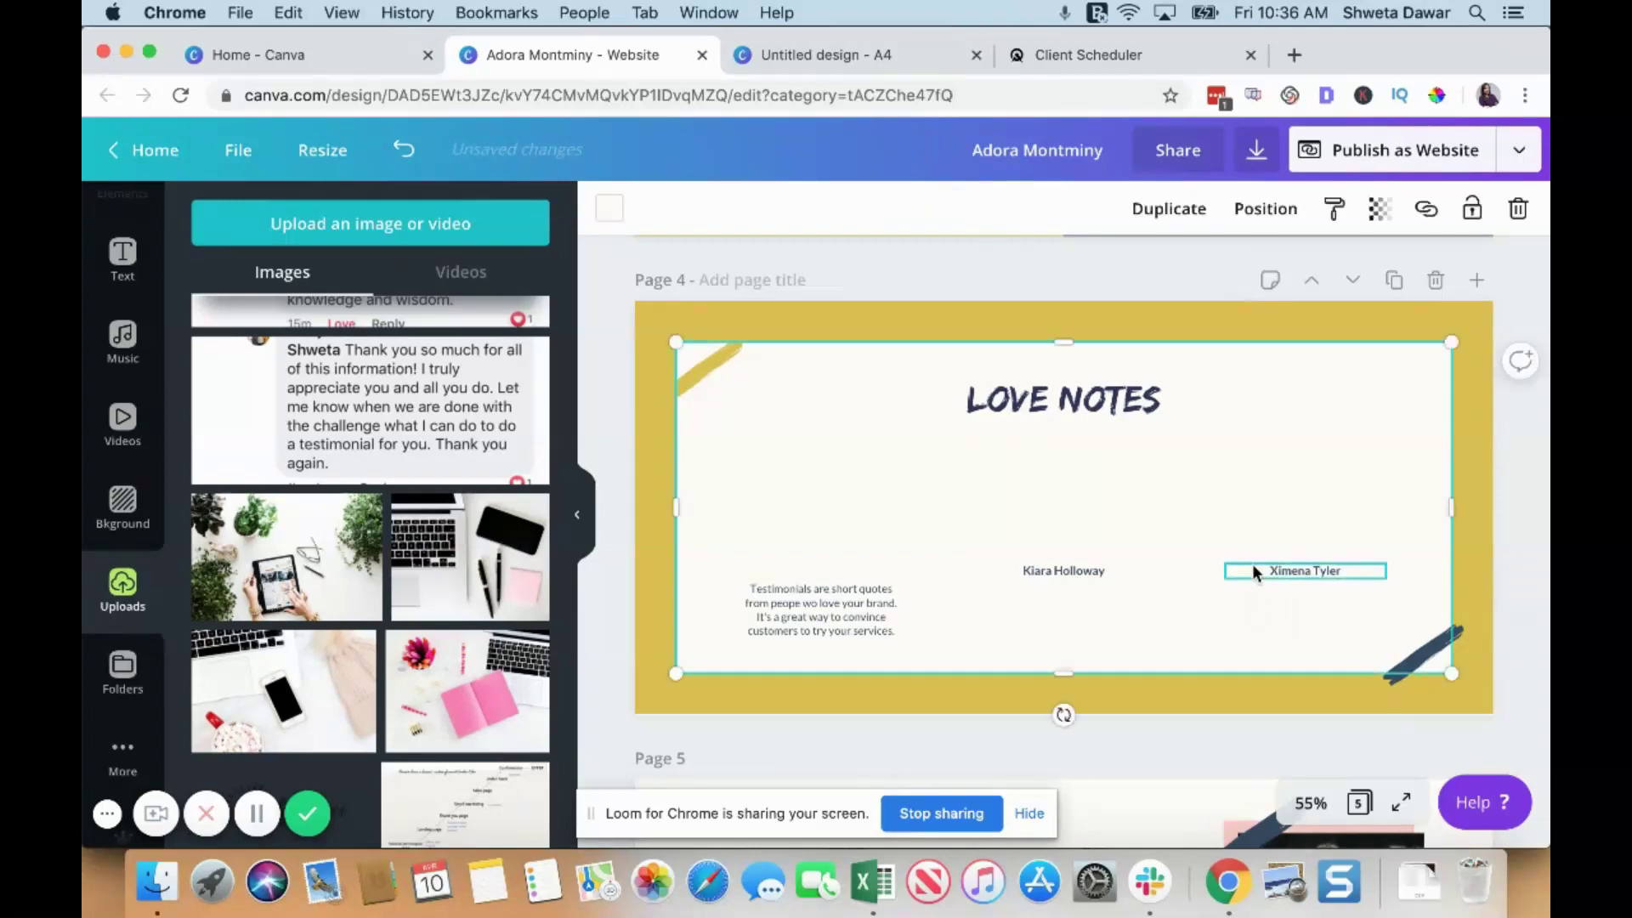
pyautogui.click(1252, 566)
pyautogui.press('Delete')
pyautogui.click(1035, 574)
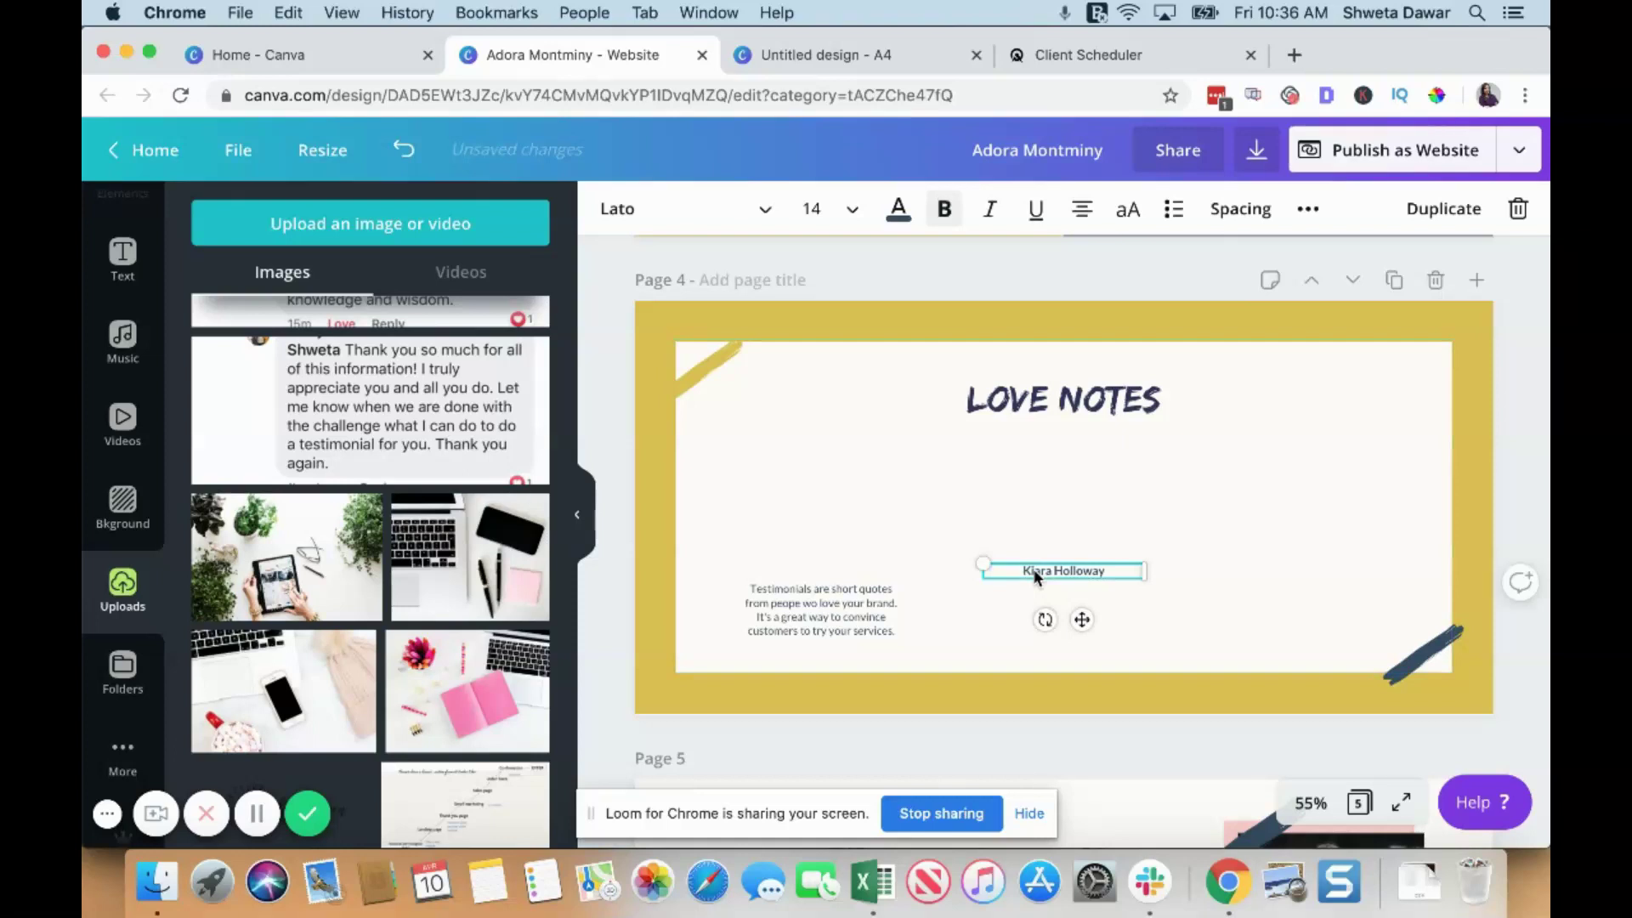
pyautogui.press('Delete')
pyautogui.click(782, 588)
pyautogui.press('Delete')
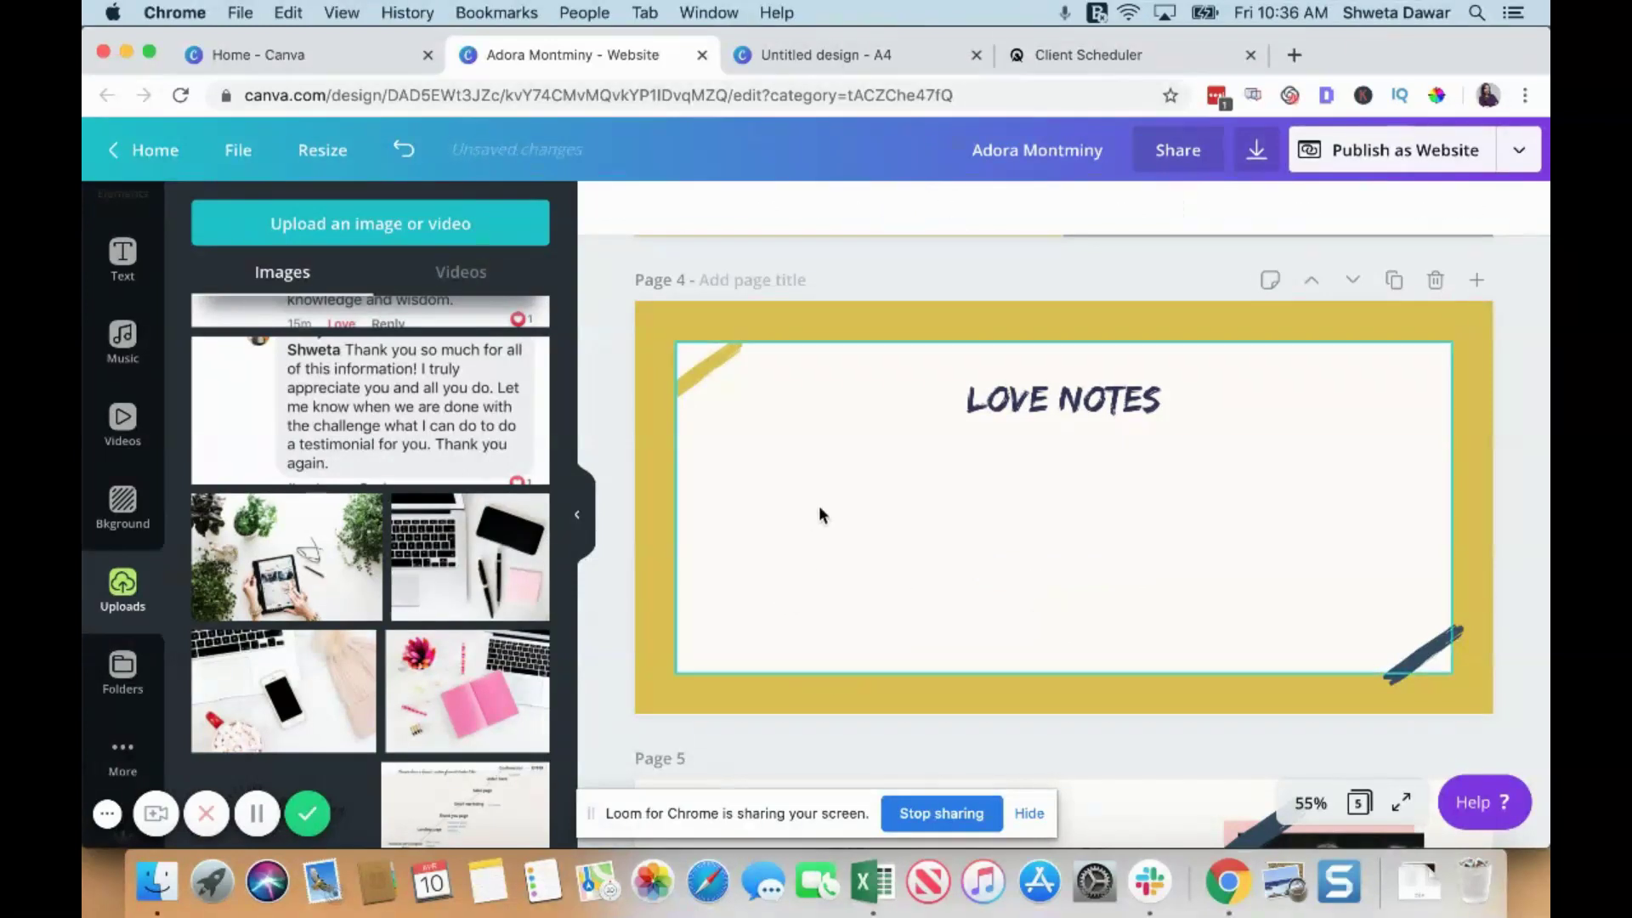
# Recolour the Love Notes page background navy to match Services Offered.
pyautogui.scroll(5, 818, 505)
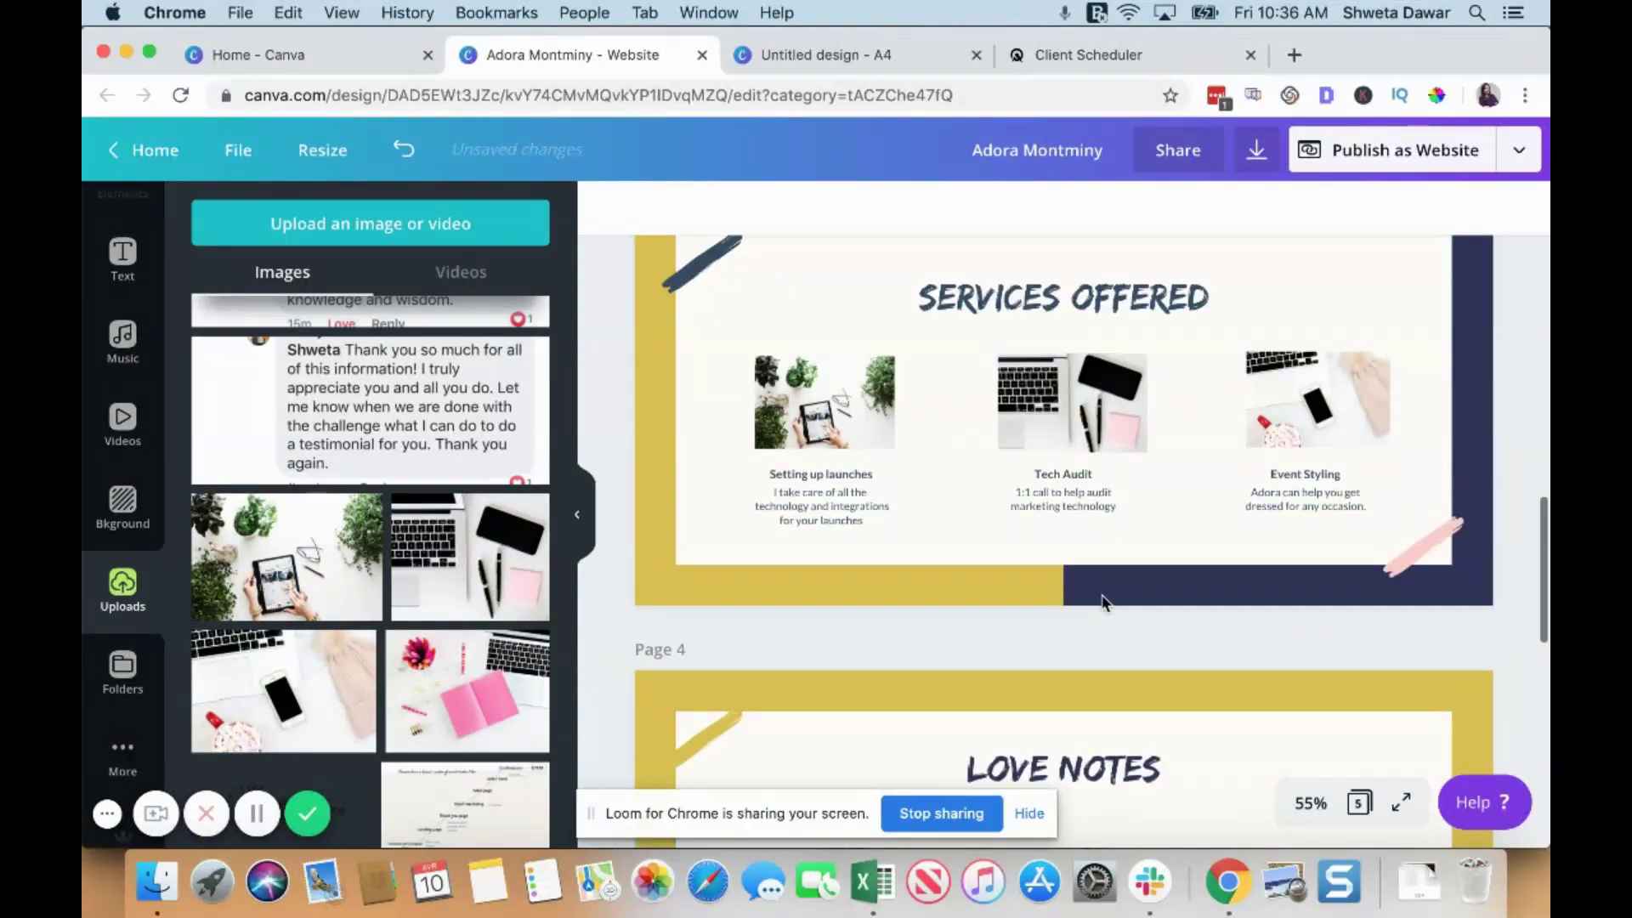
pyautogui.click(1069, 598)
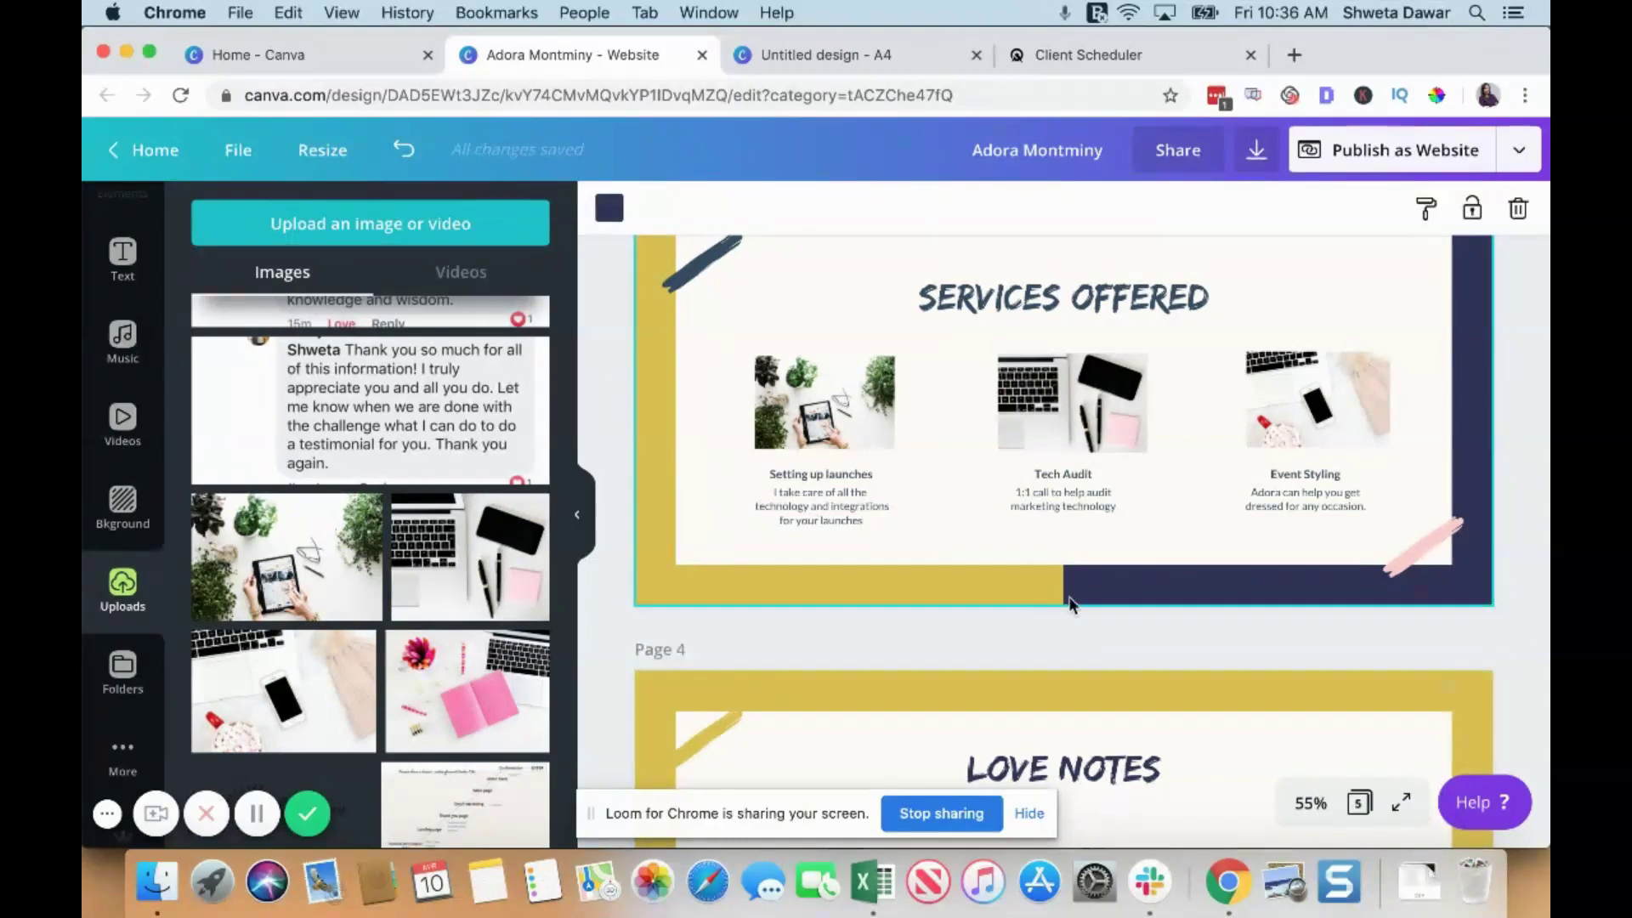
pyautogui.scroll(-5, 1099, 731)
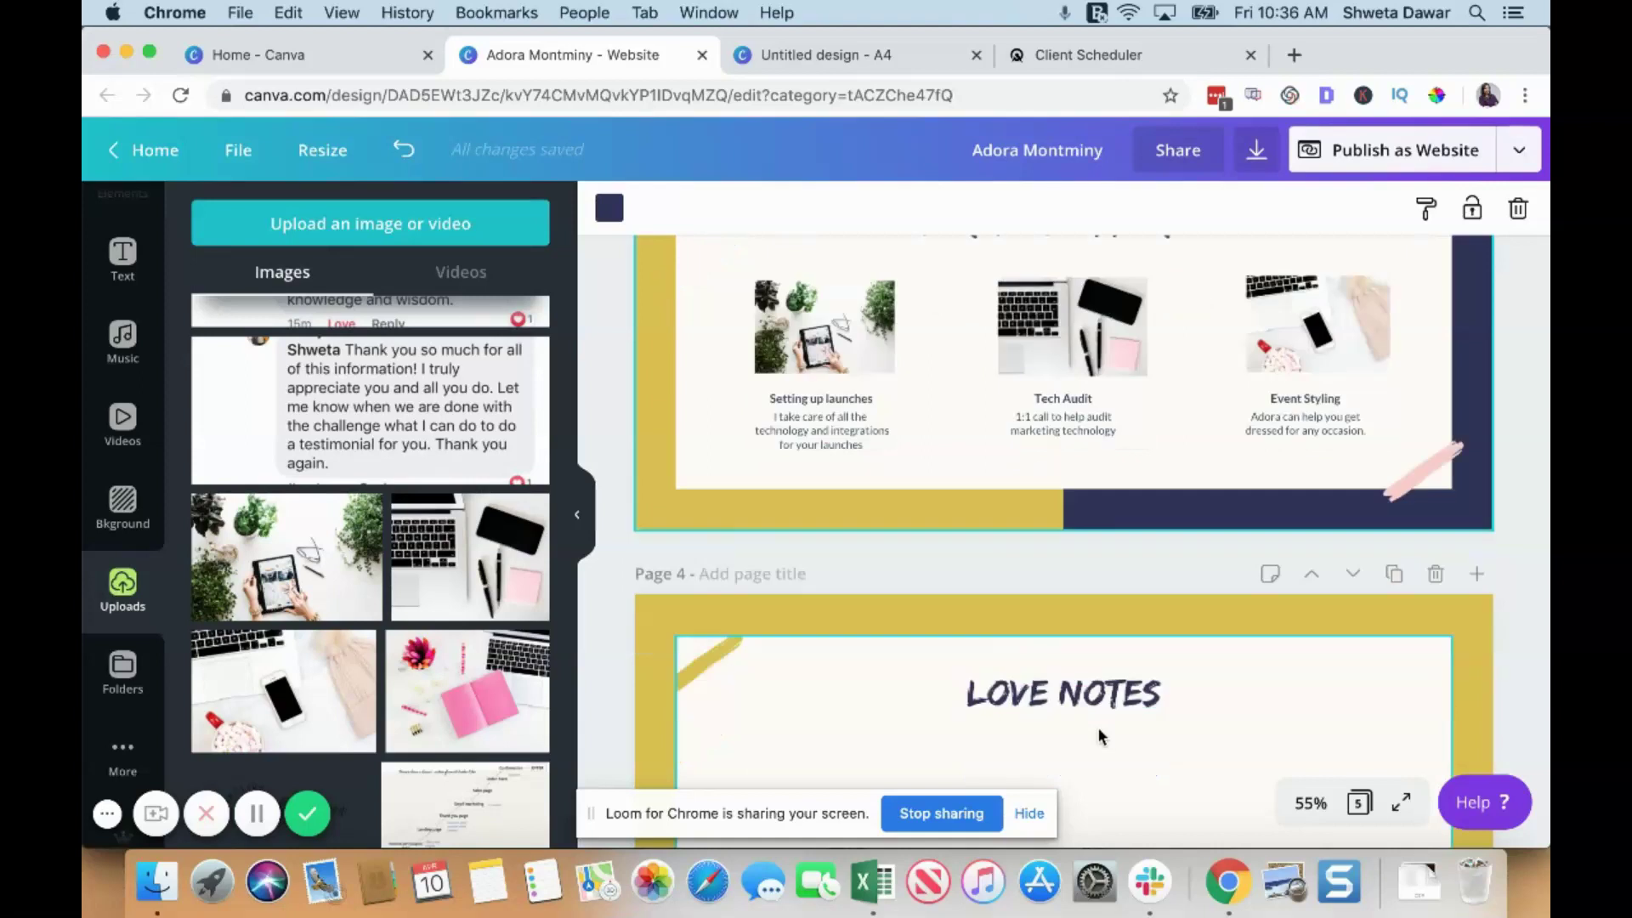
pyautogui.scroll(-1, 1089, 688)
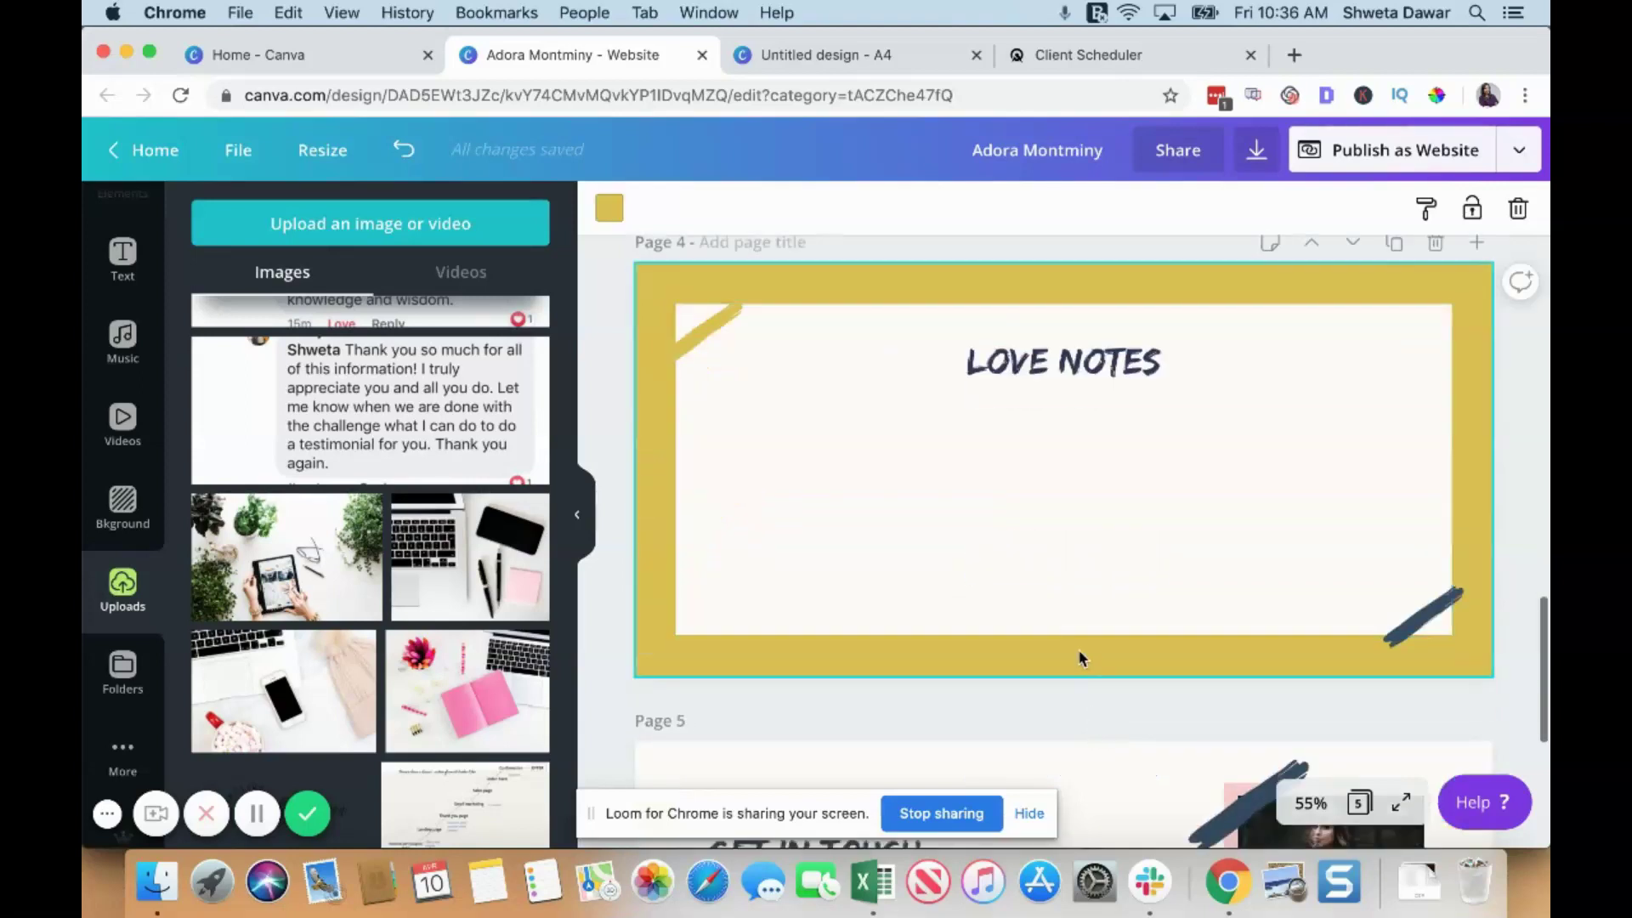
pyautogui.click(1078, 651)
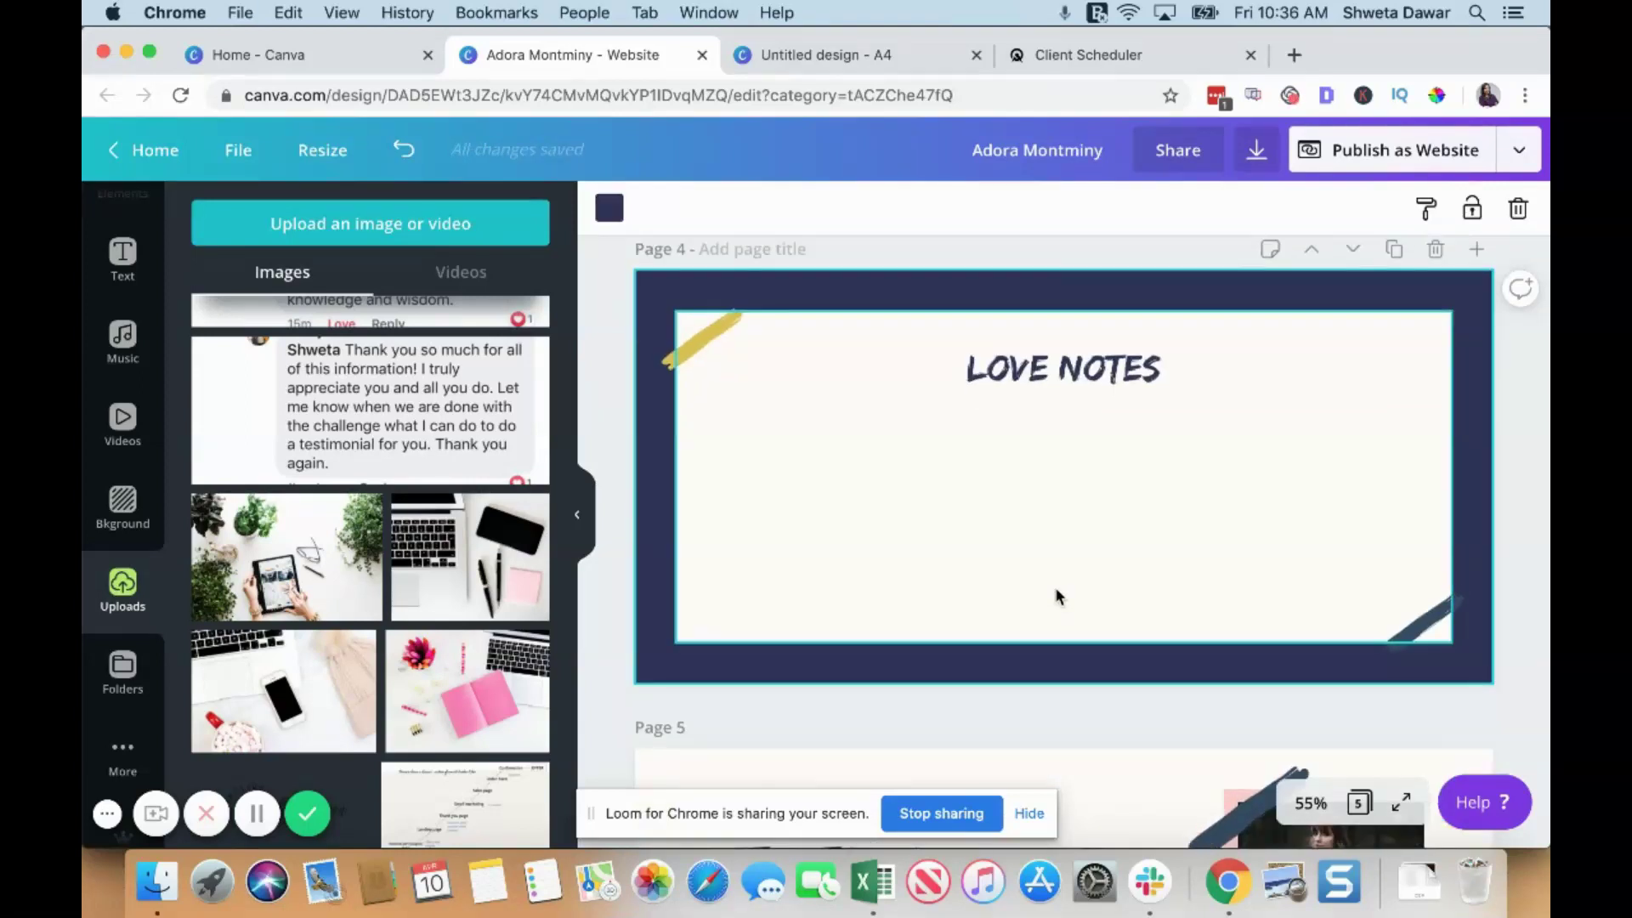
# Duplicate the yellow block from Services Offered and move the copy onto the Love Notes page.
pyautogui.scroll(3, 1054, 586)
pyautogui.click(958, 585)
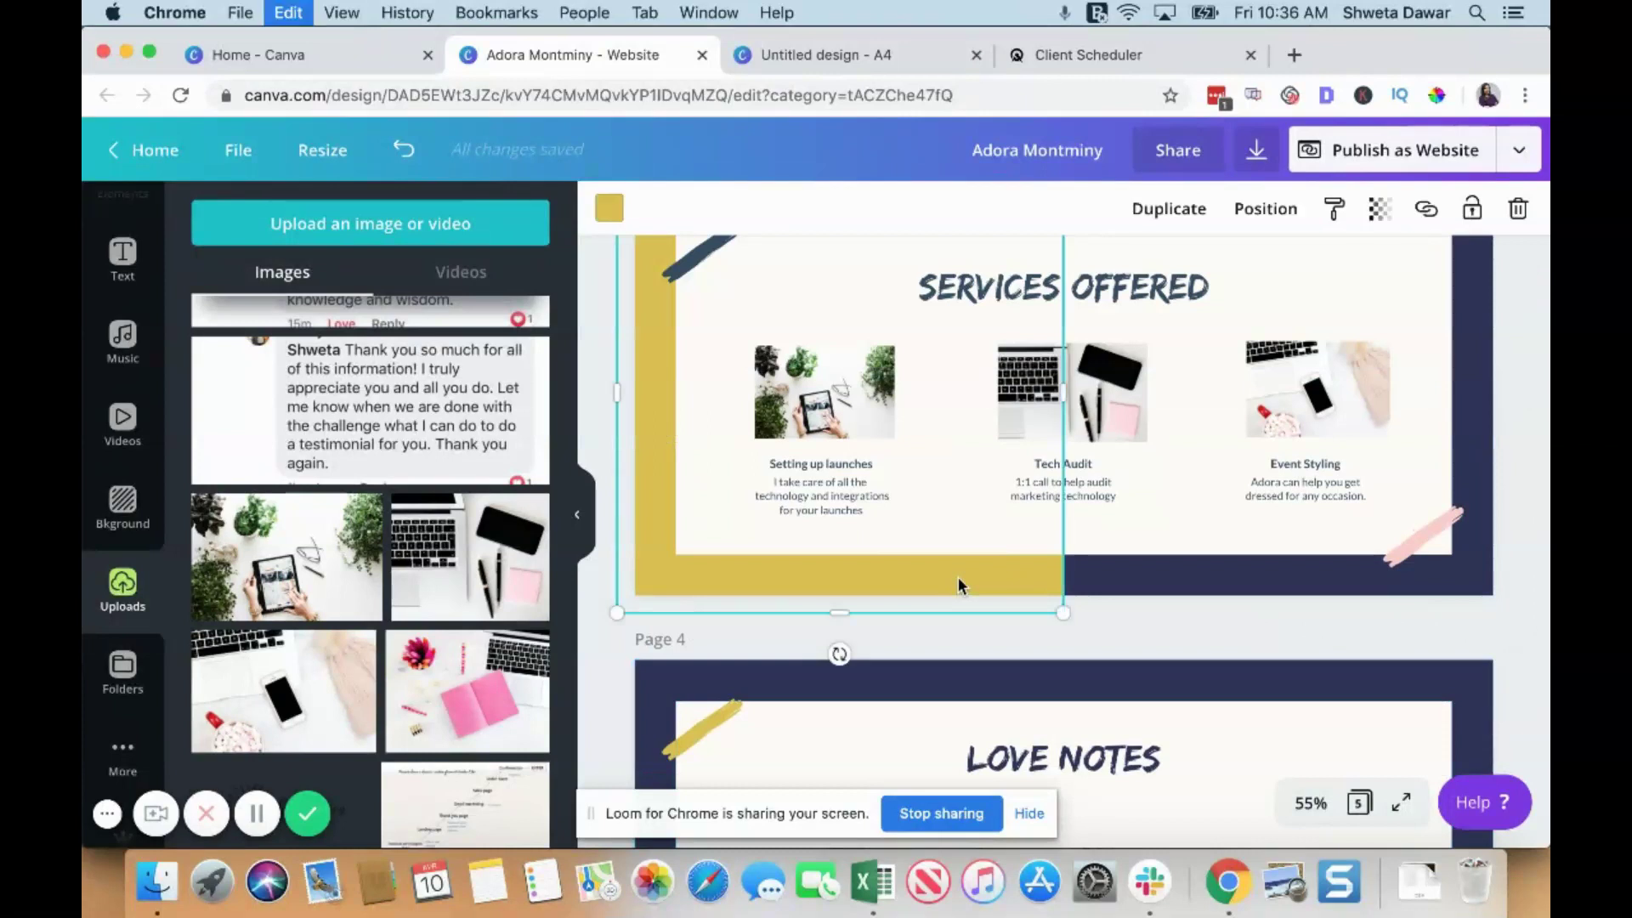
pyautogui.scroll(-3, 957, 576)
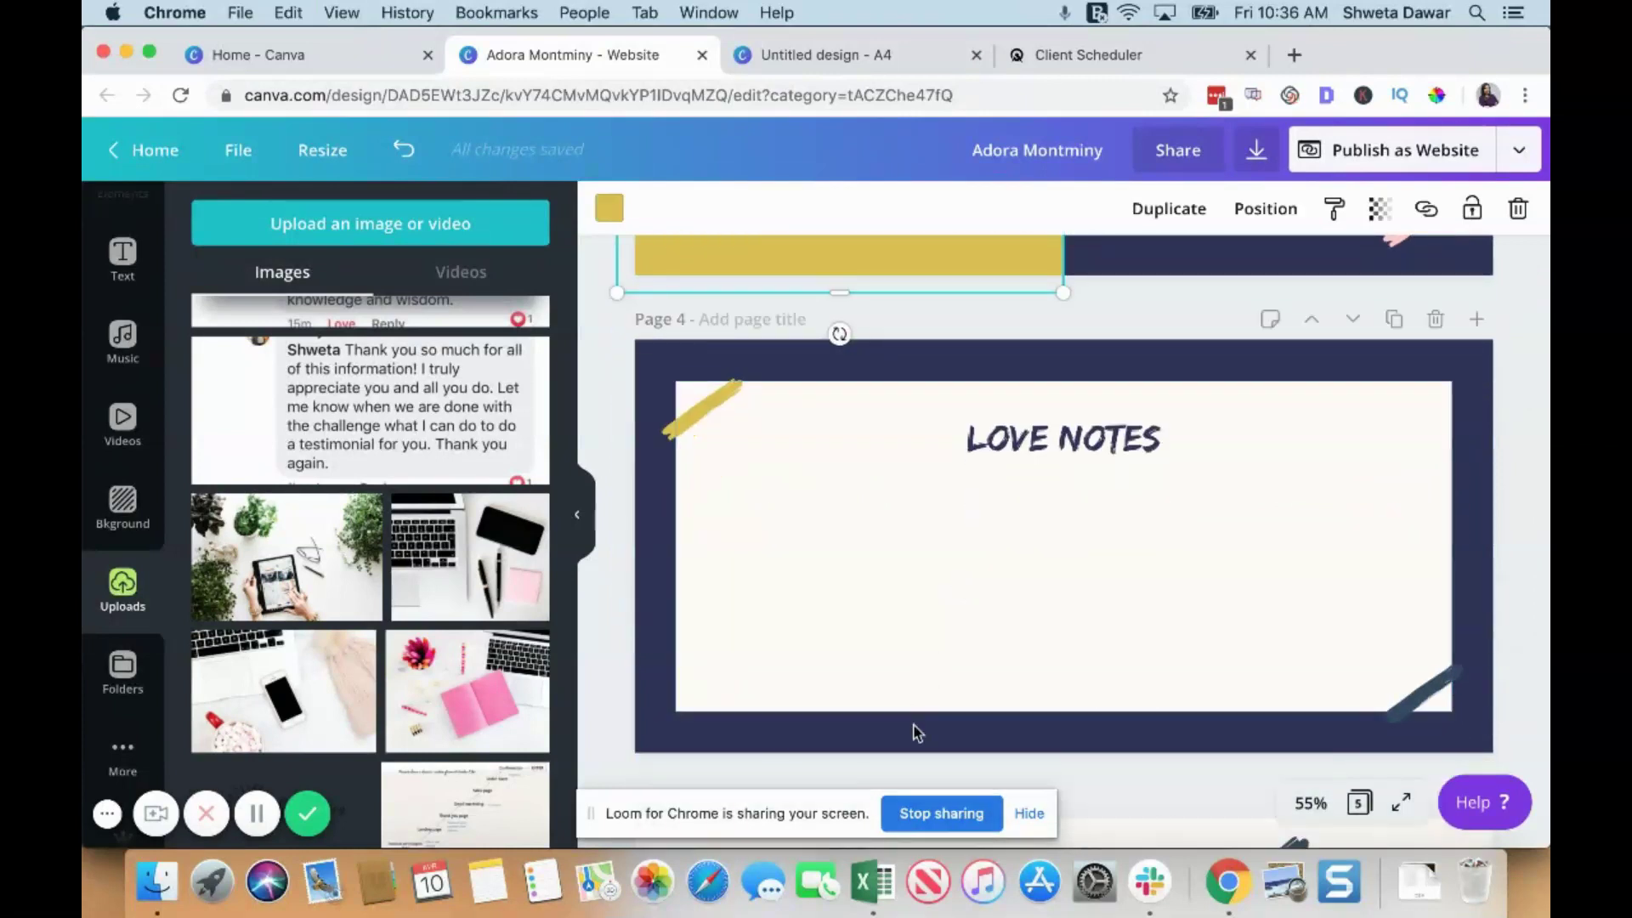
pyautogui.press('super+d')
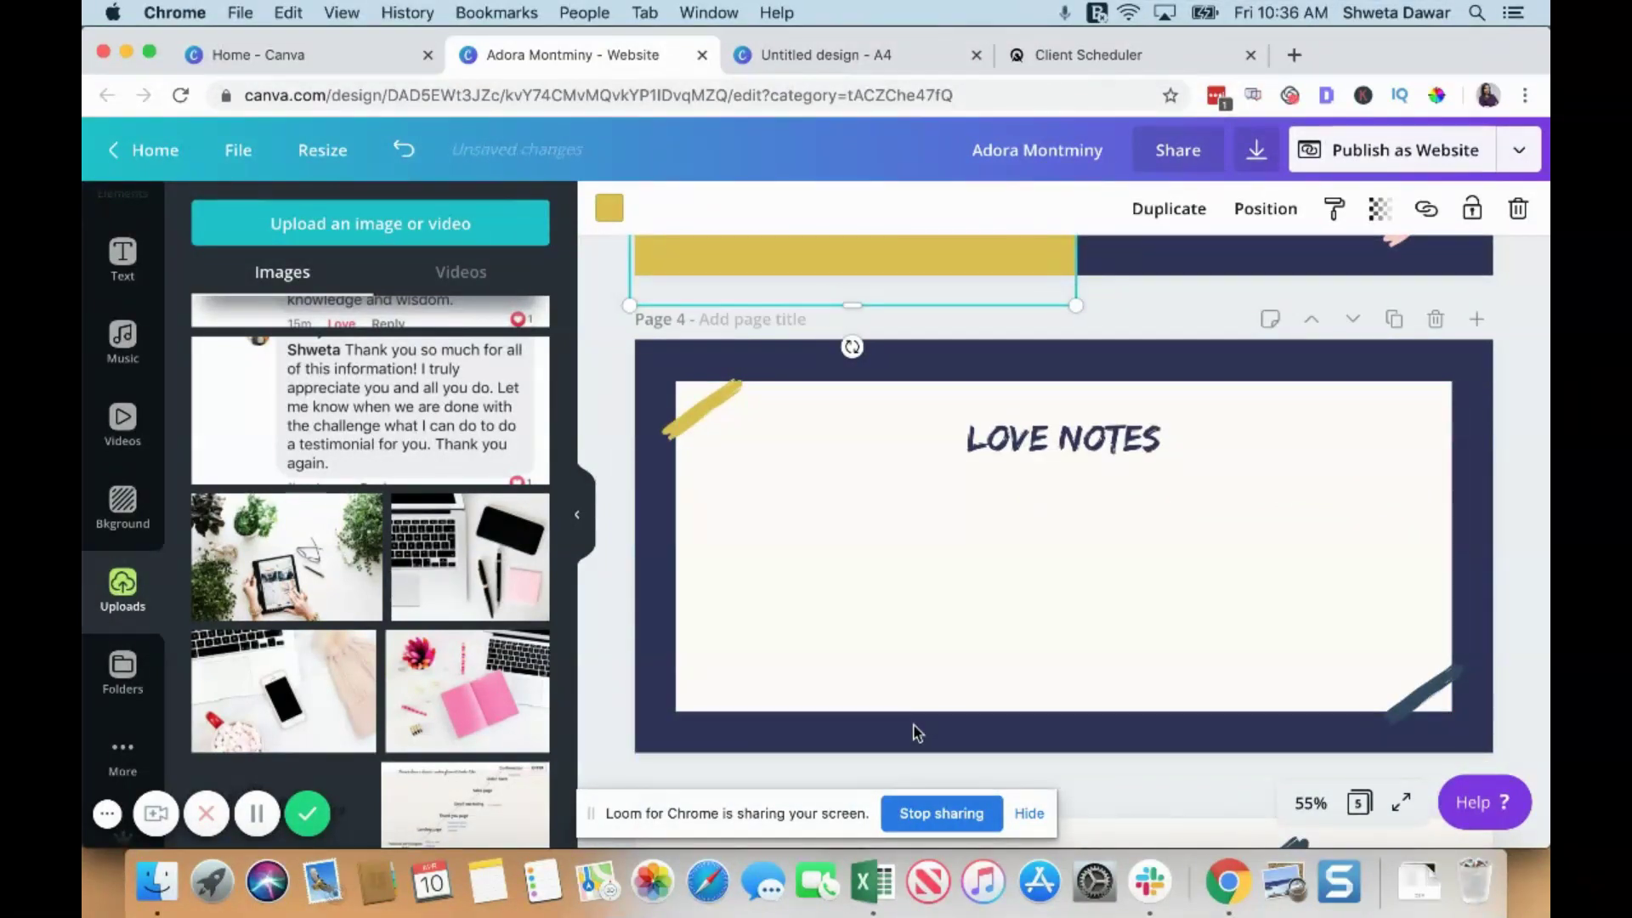
pyautogui.scroll(2, 916, 732)
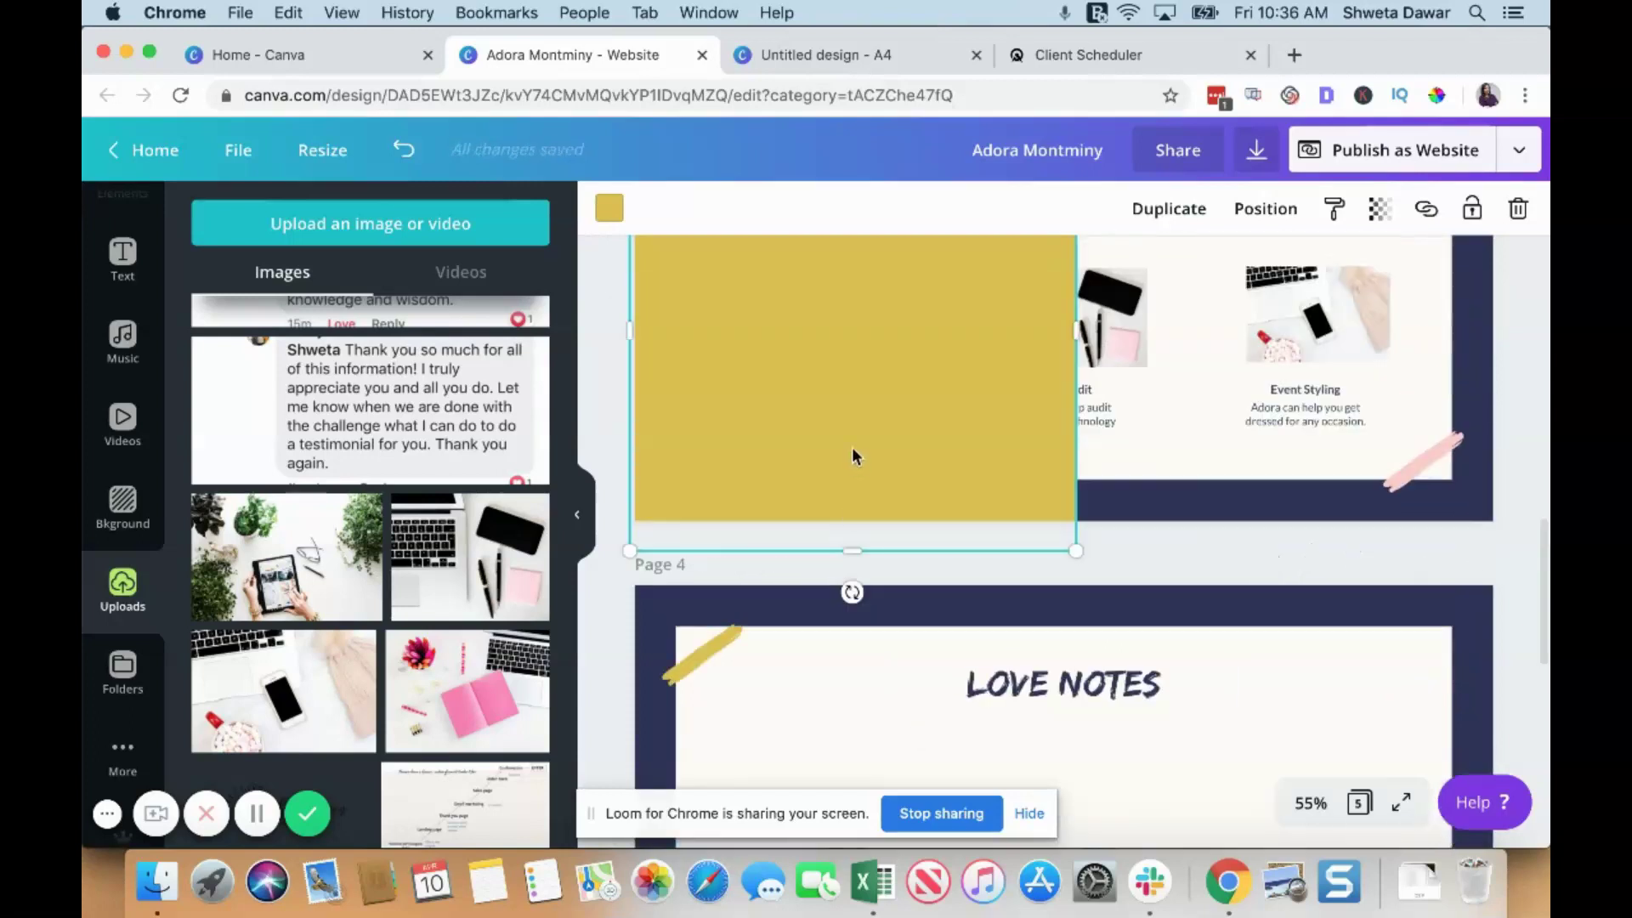
pyautogui.moveTo(852, 457); pyautogui.dragTo(853, 886)
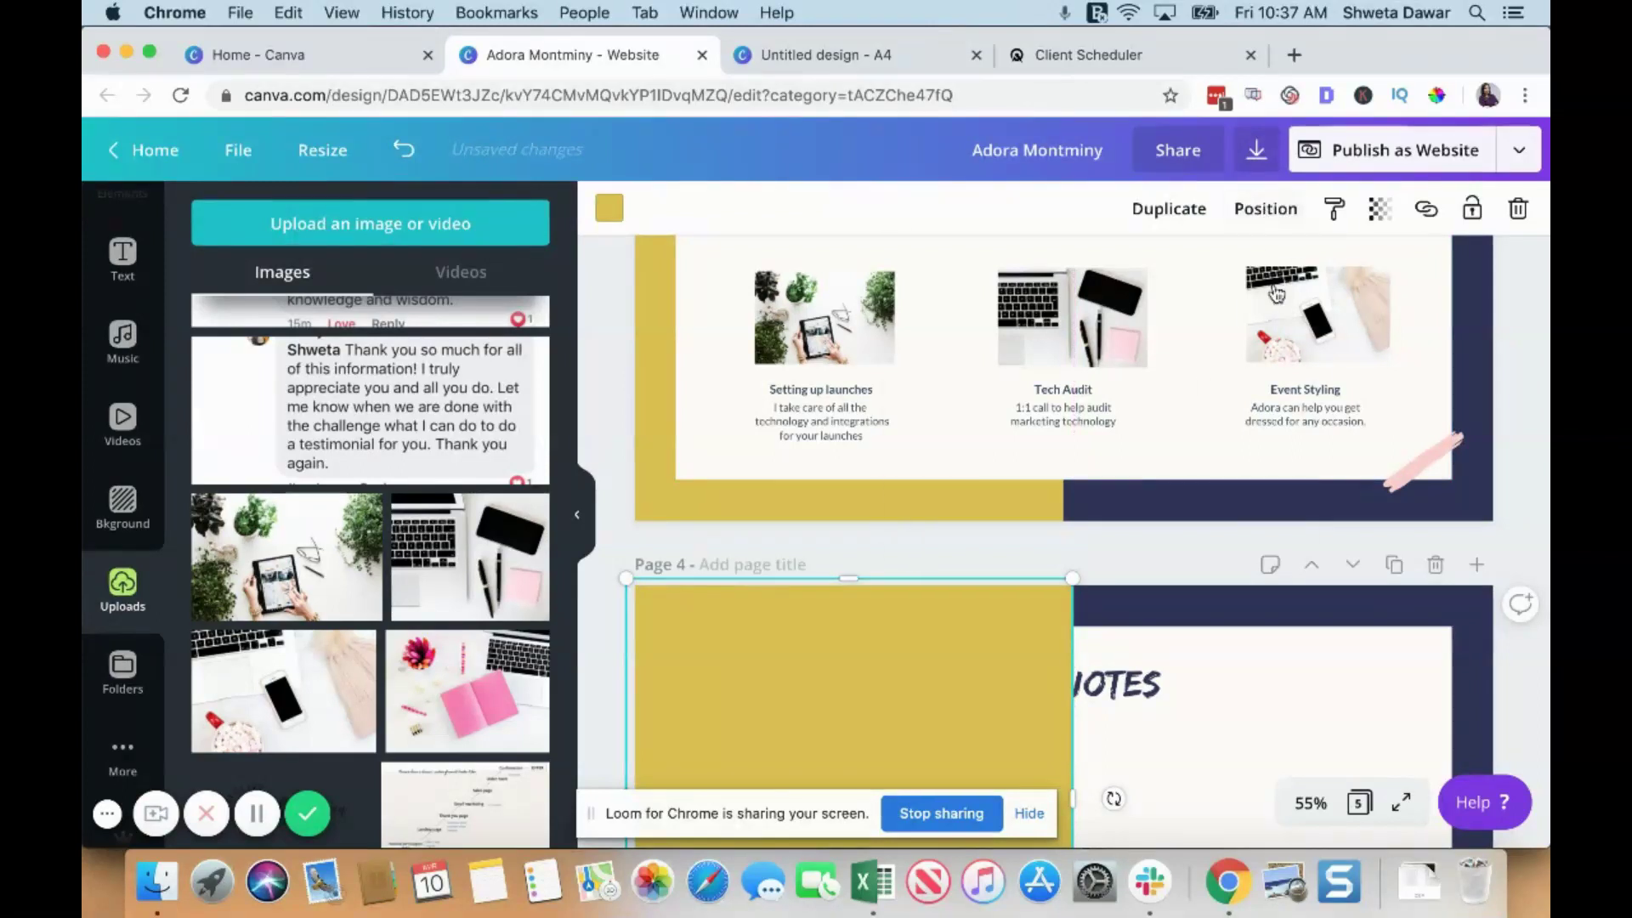
# Send the yellow block backward so it sits behind the white panel.
pyautogui.click(1266, 208)
pyautogui.click(1179, 287)
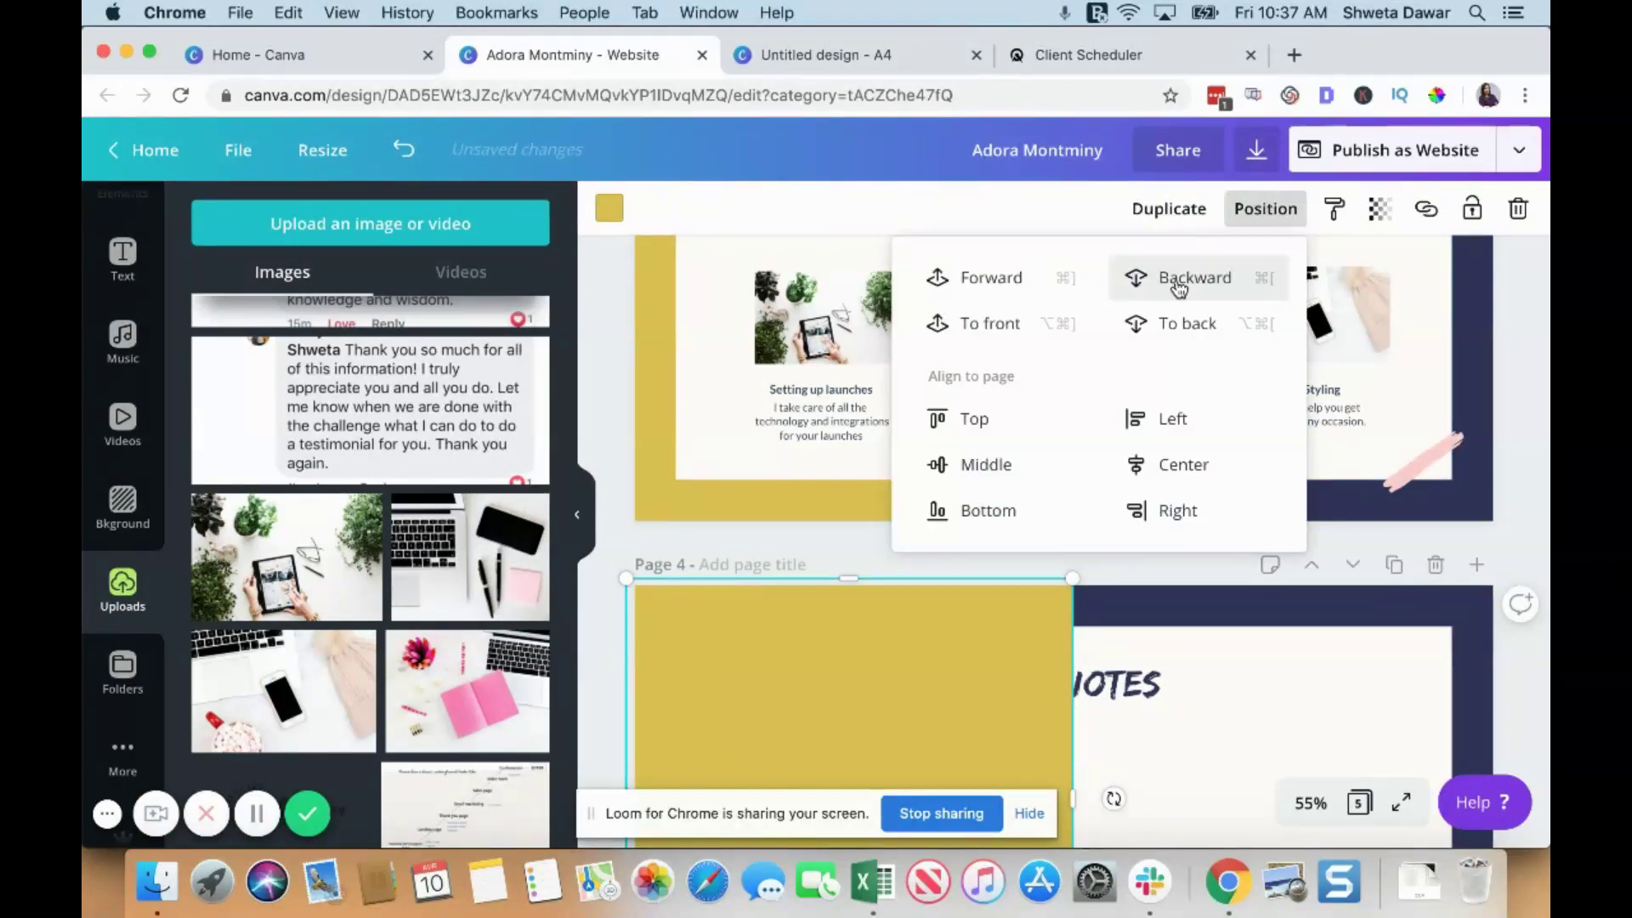
pyautogui.click(1140, 597)
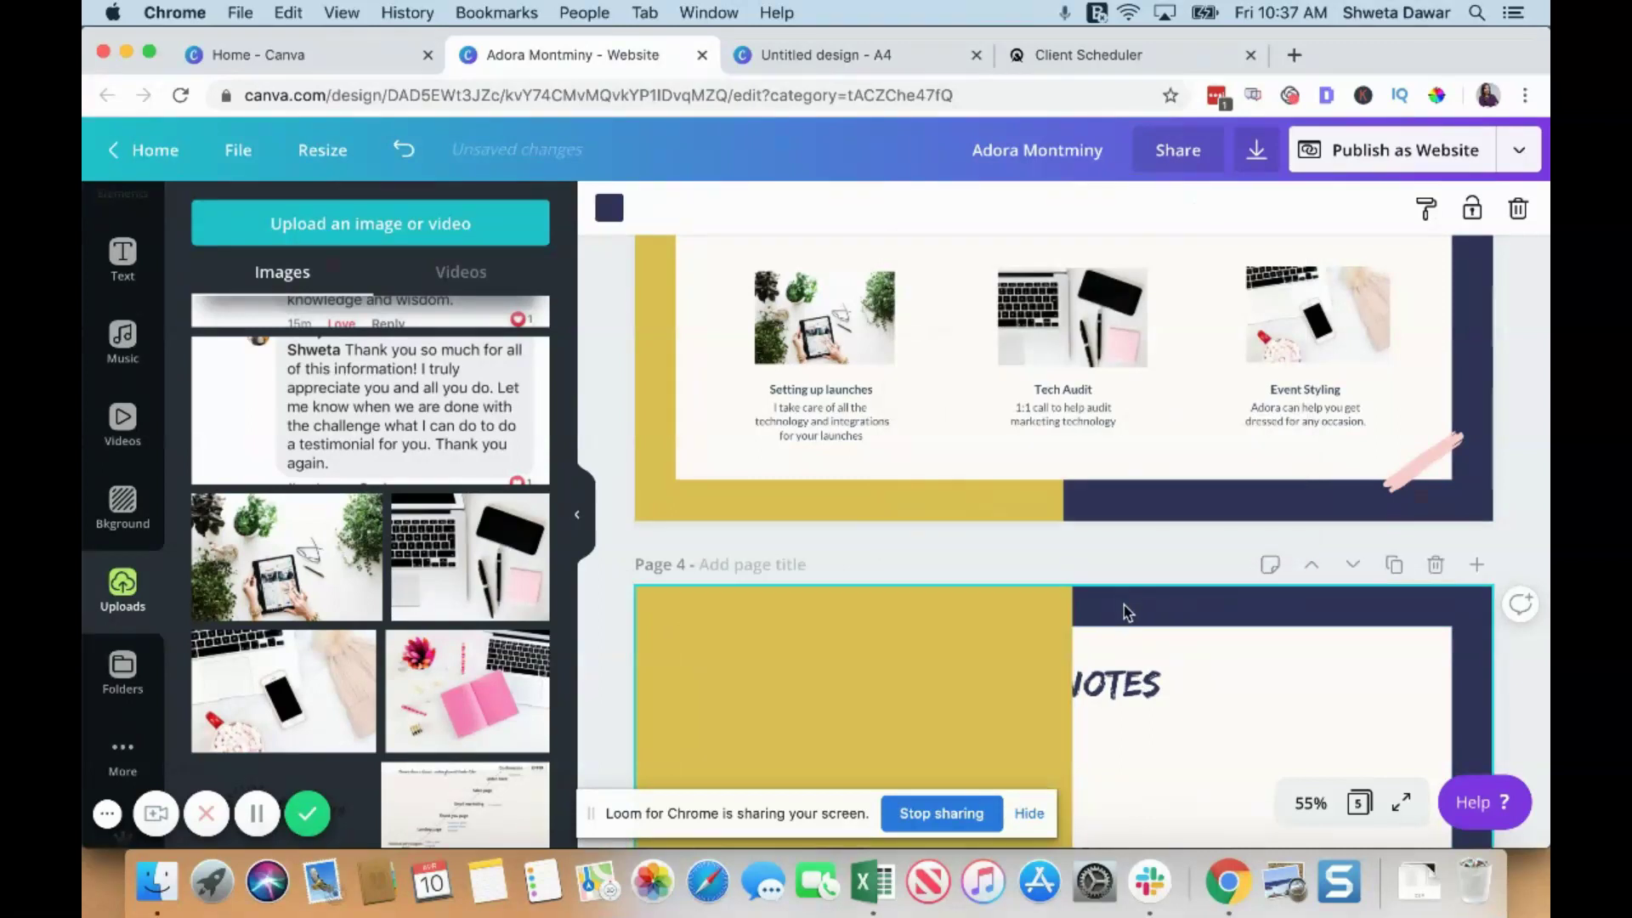
pyautogui.scroll(-3, 1129, 614)
pyautogui.click(931, 607)
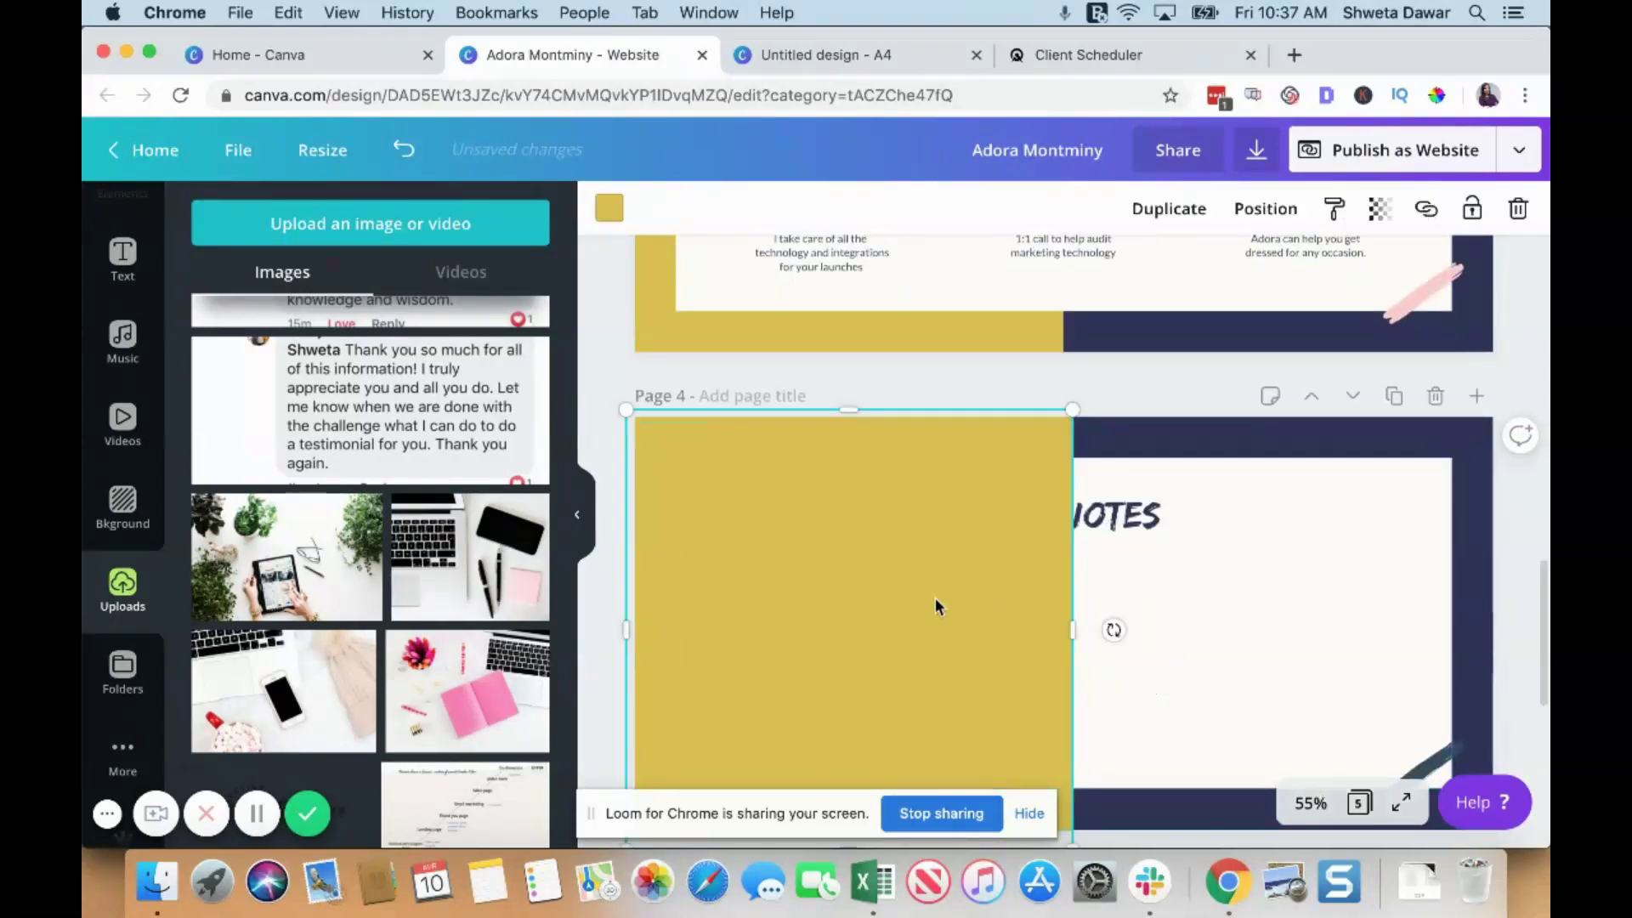
pyautogui.click(1266, 208)
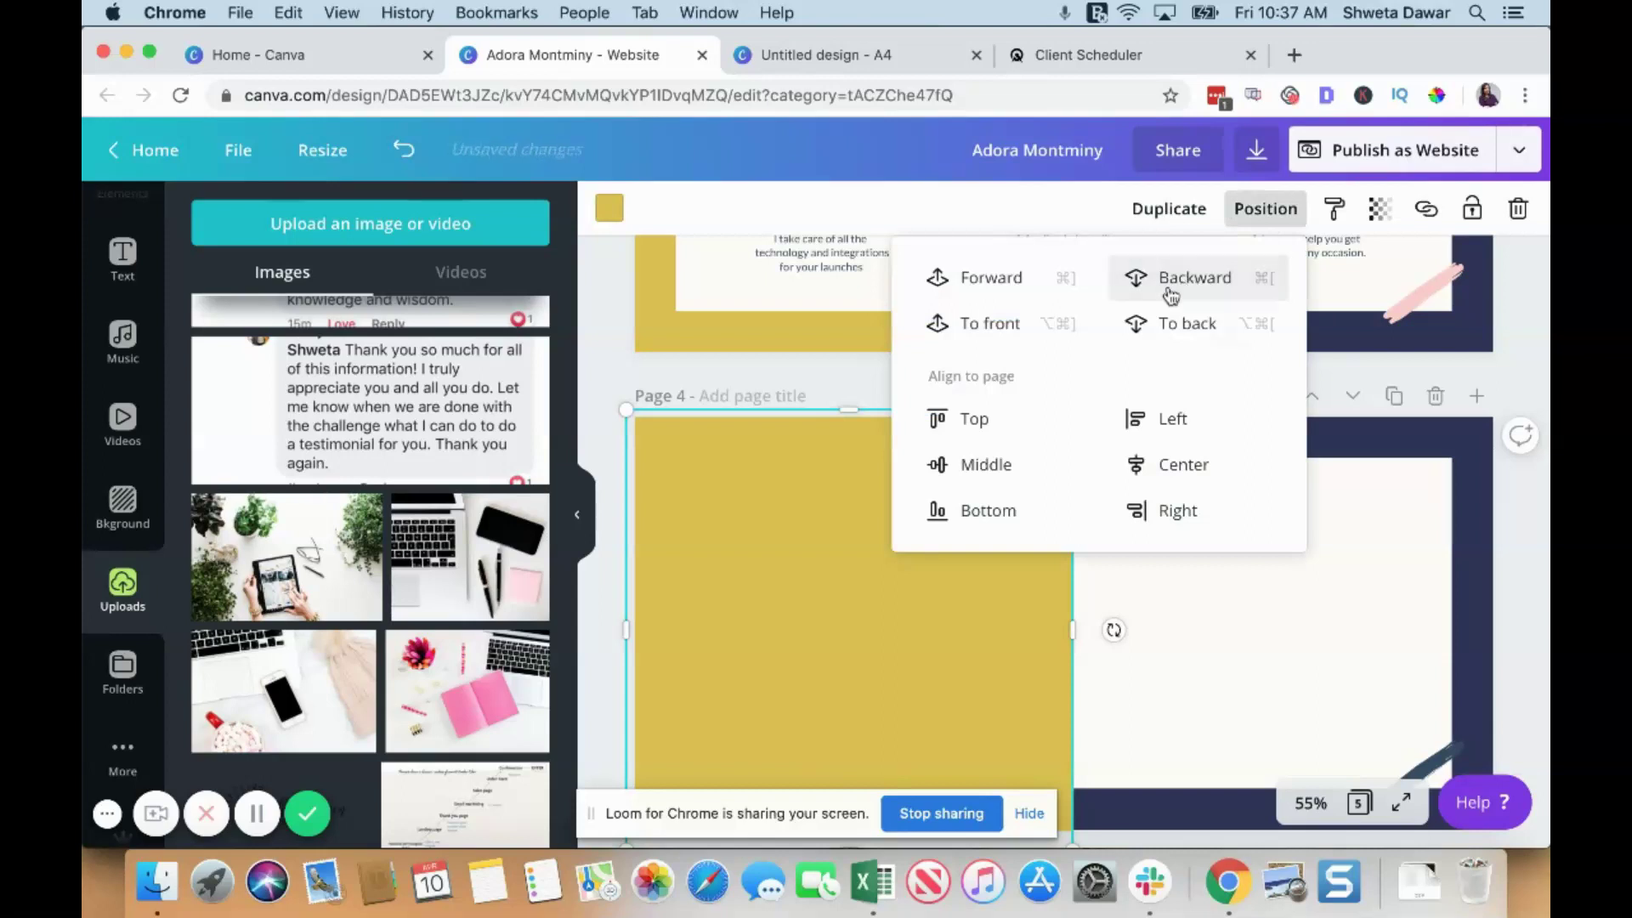
pyautogui.click(1180, 280)
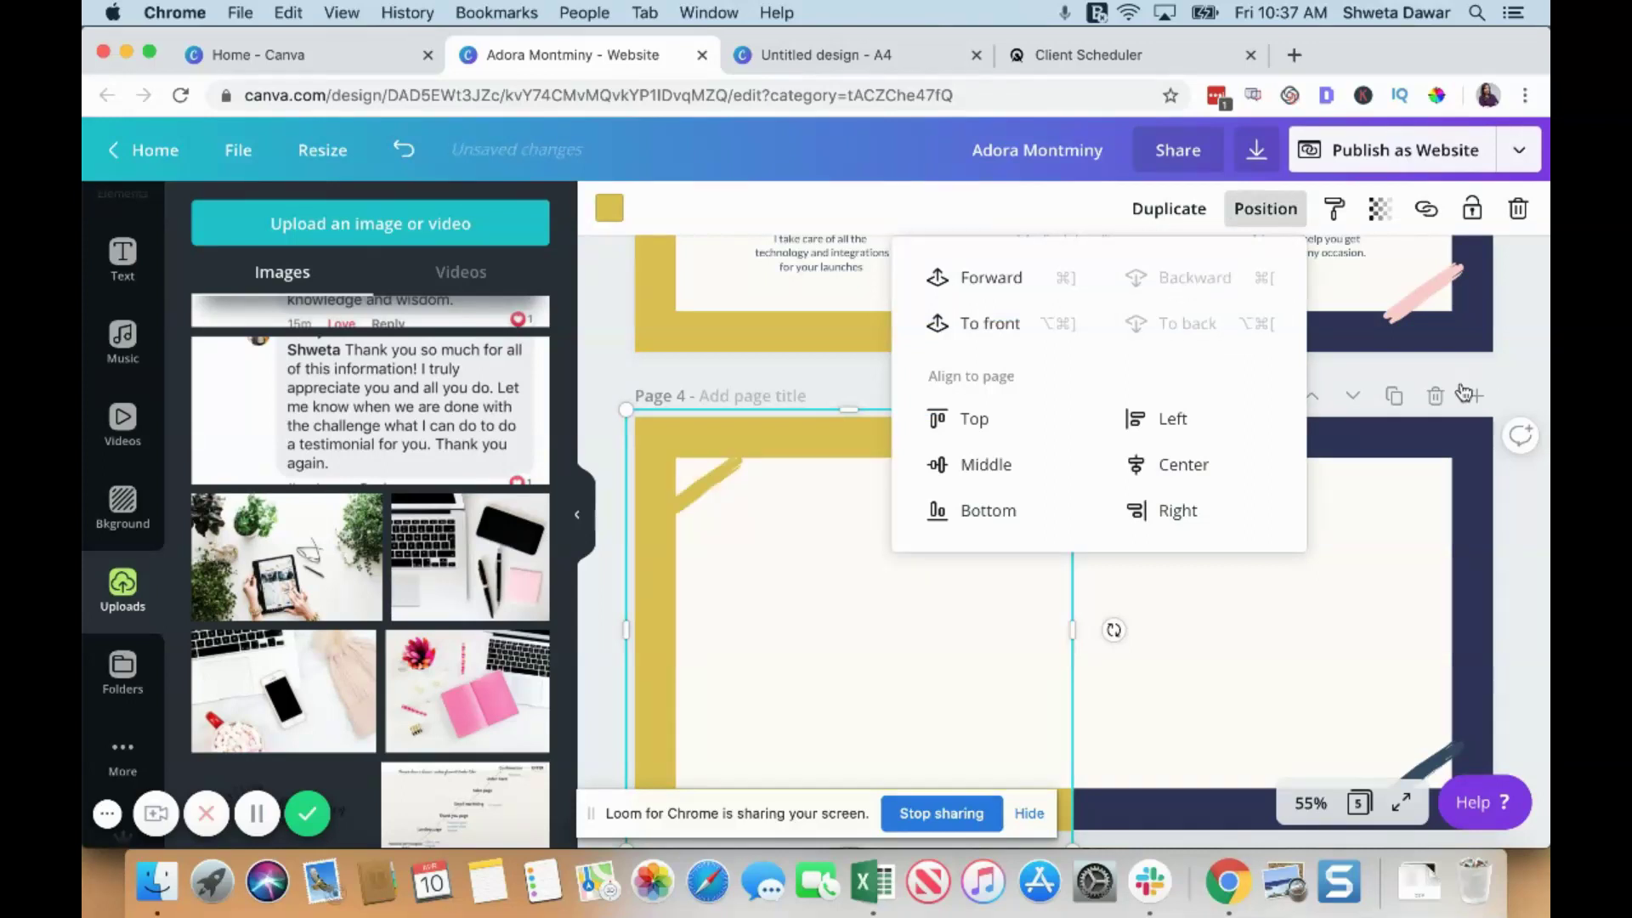
pyautogui.click(1530, 360)
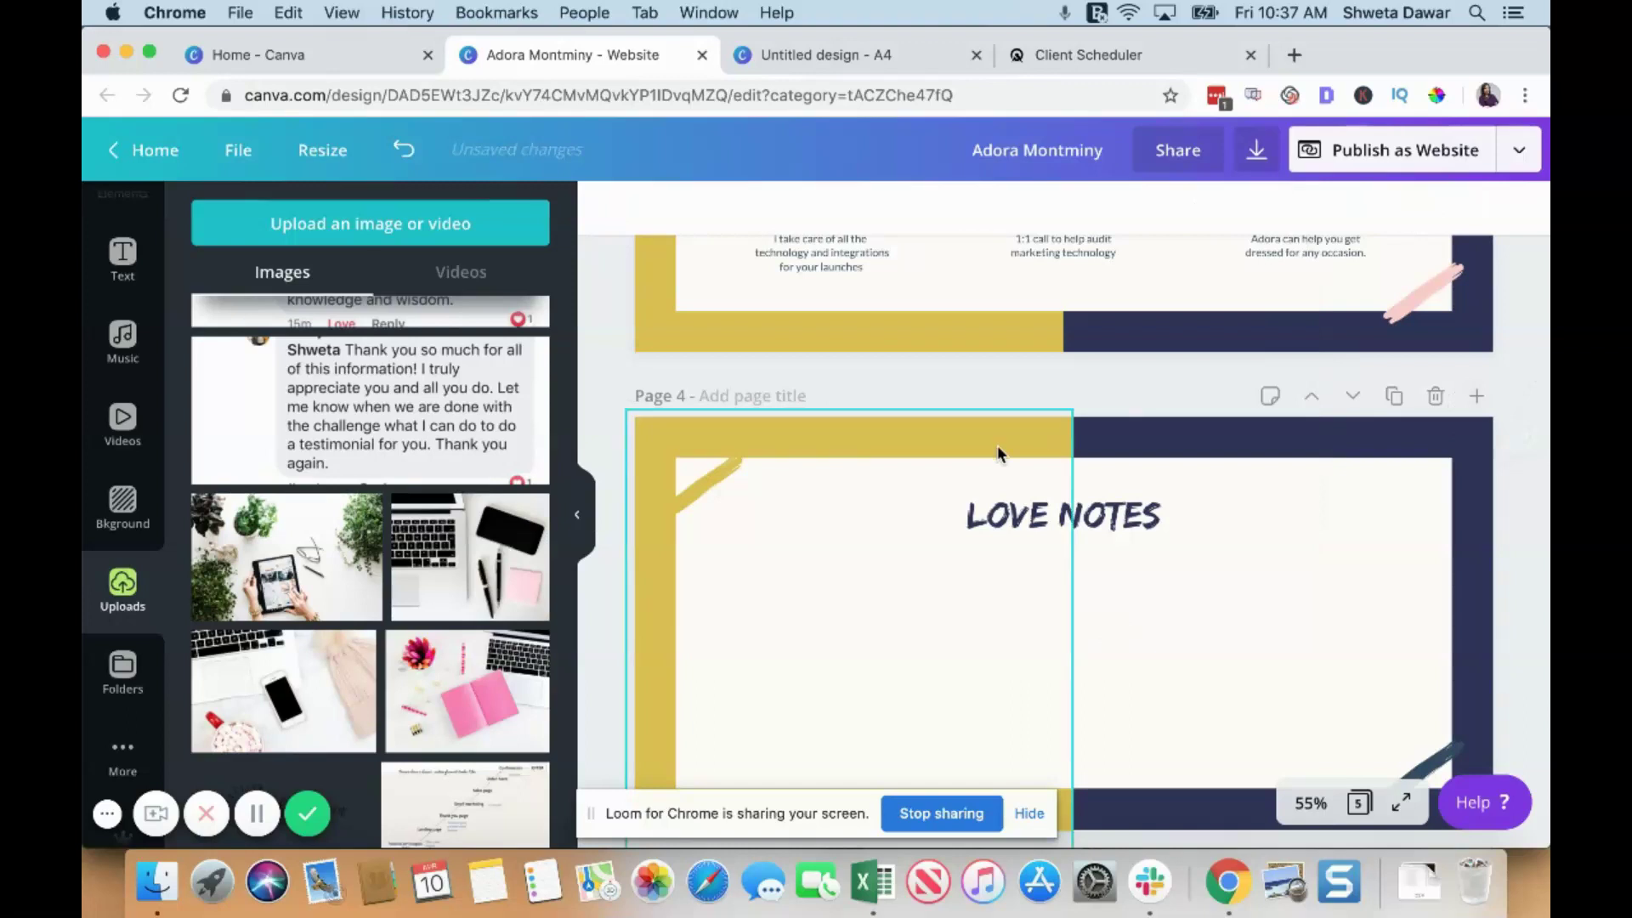
pyautogui.scroll(-3, 999, 451)
pyautogui.scroll(2, 999, 452)
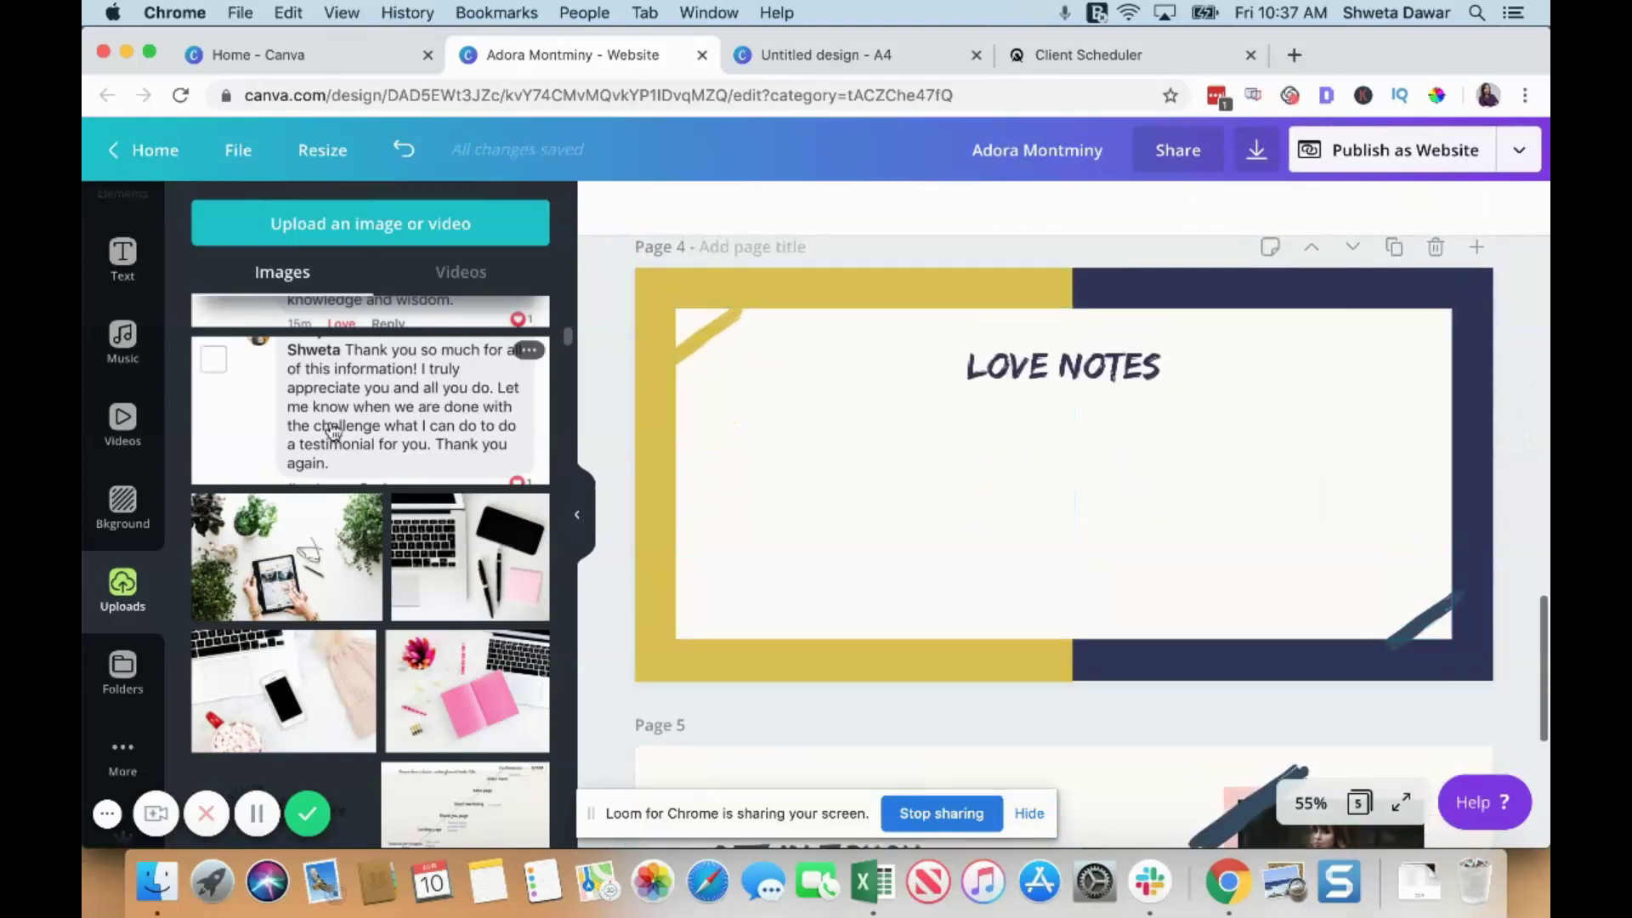
# Place the first testimonial screenshot on the Love Notes page, shrunk and positioned left of centre.
pyautogui.moveTo(332, 432); pyautogui.dragTo(870, 481)
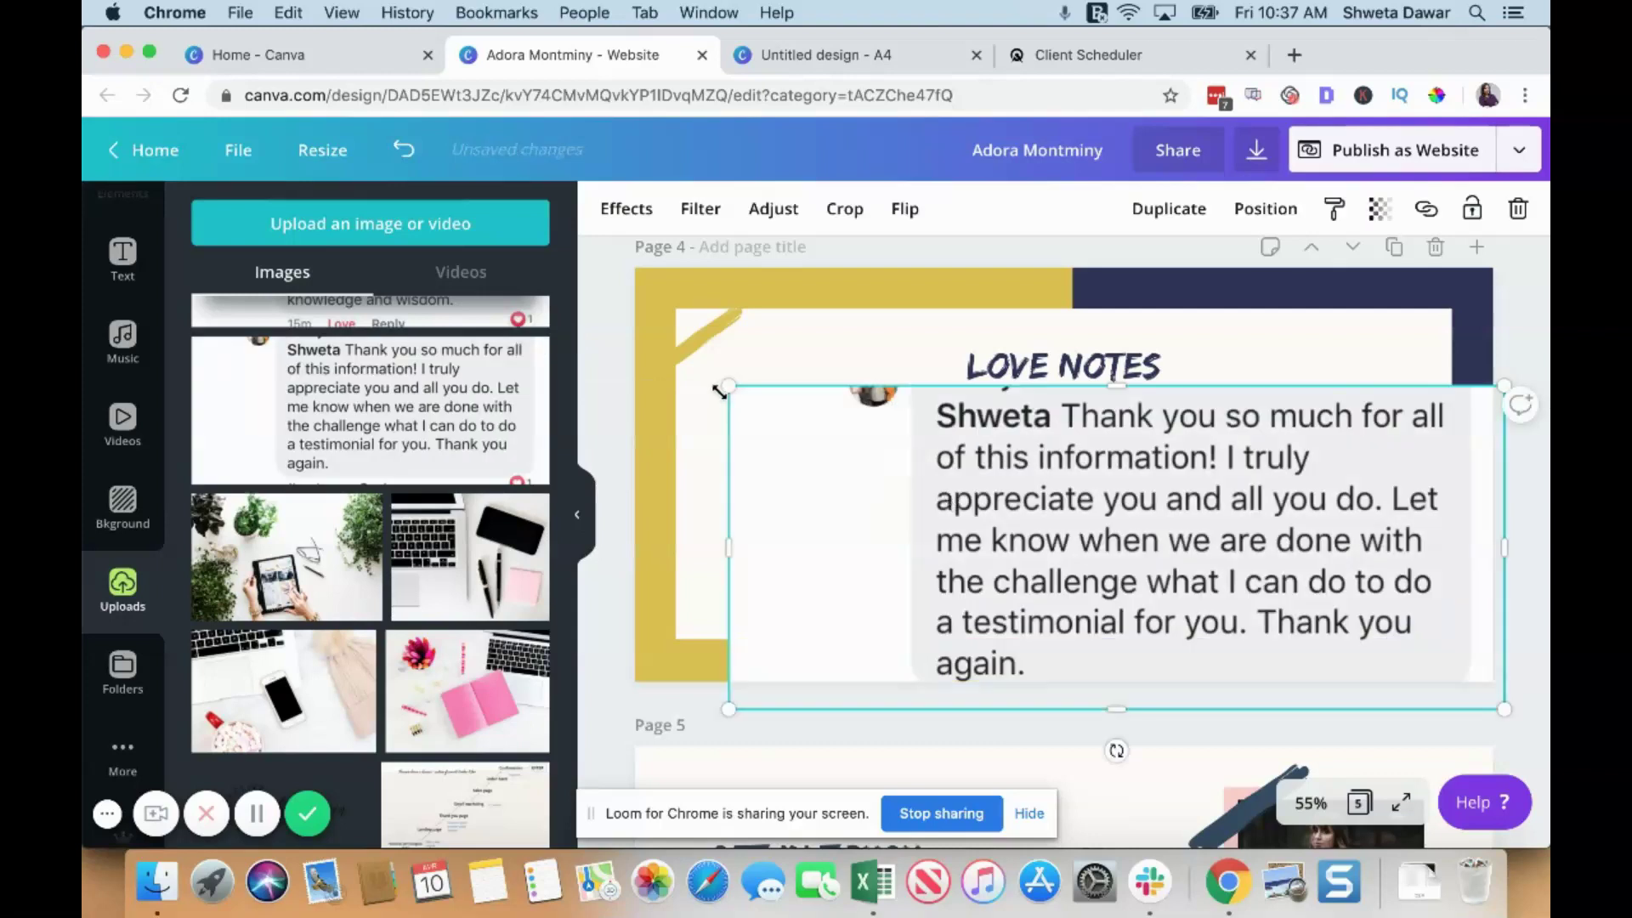
pyautogui.moveTo(1014, 481); pyautogui.dragTo(1081, 512)
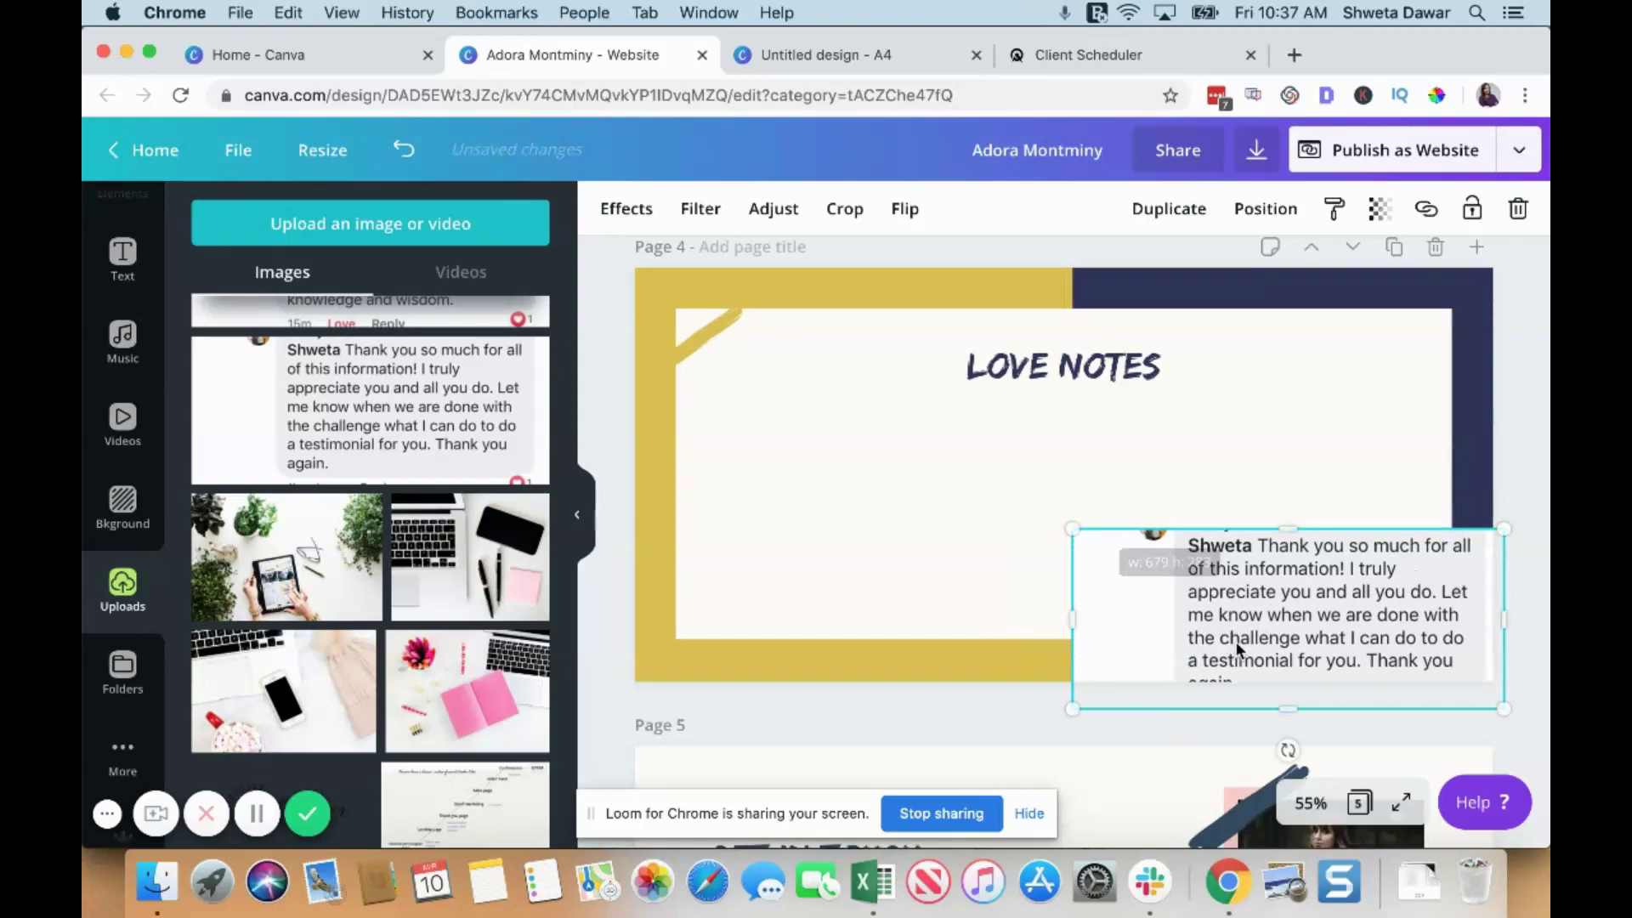
pyautogui.moveTo(1218, 635); pyautogui.dragTo(796, 501)
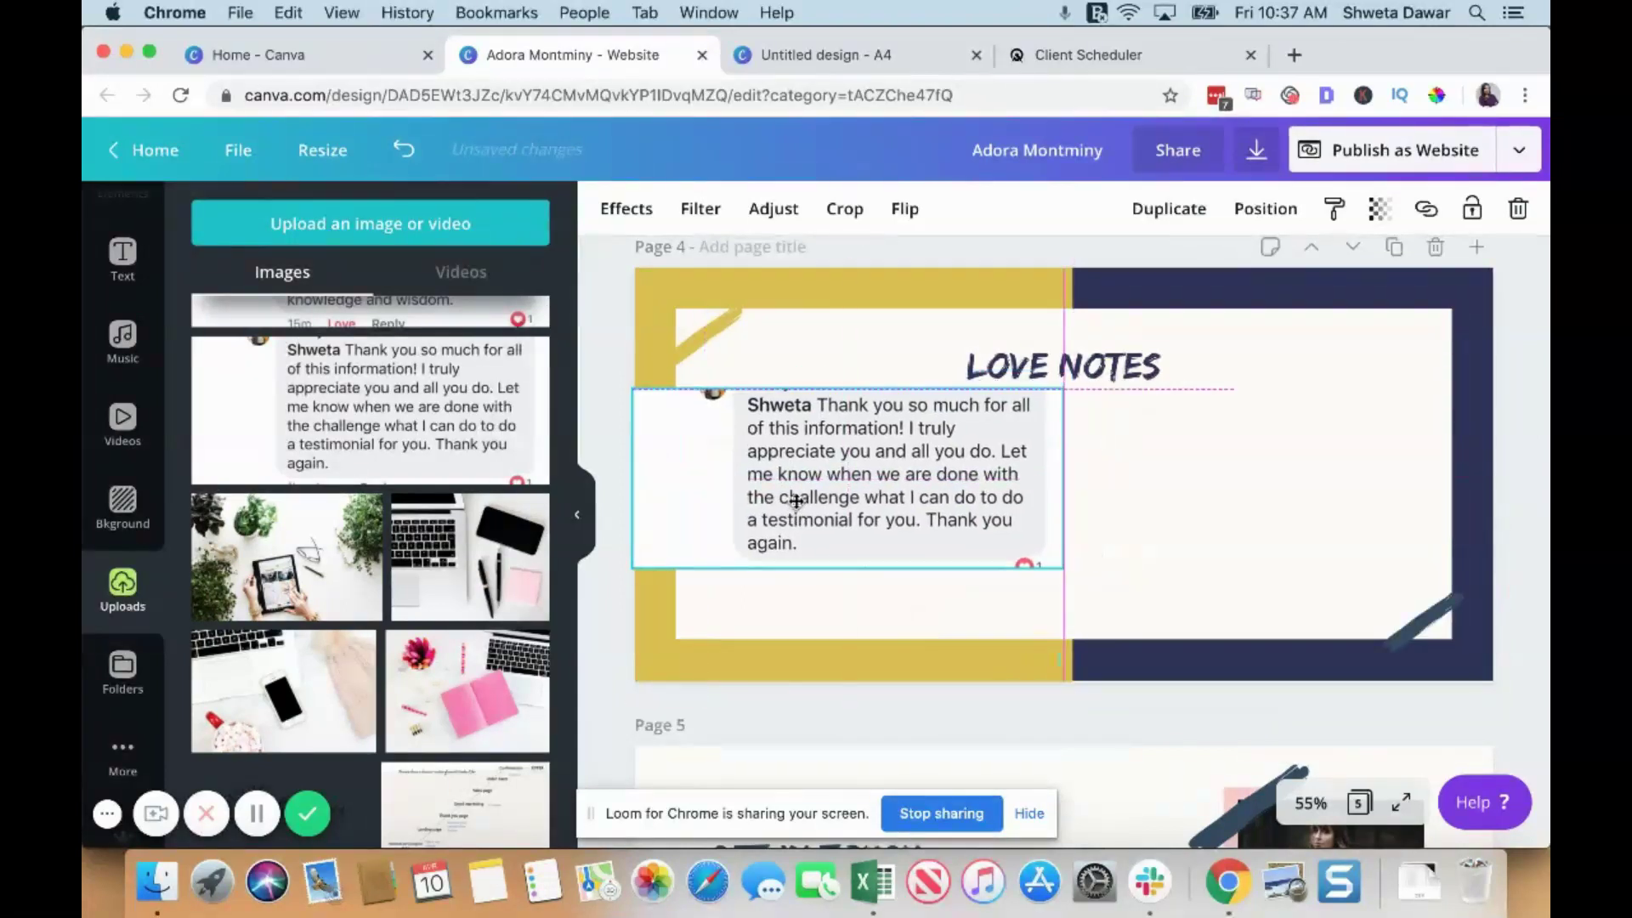
pyautogui.moveTo(953, 517); pyautogui.dragTo(939, 493)
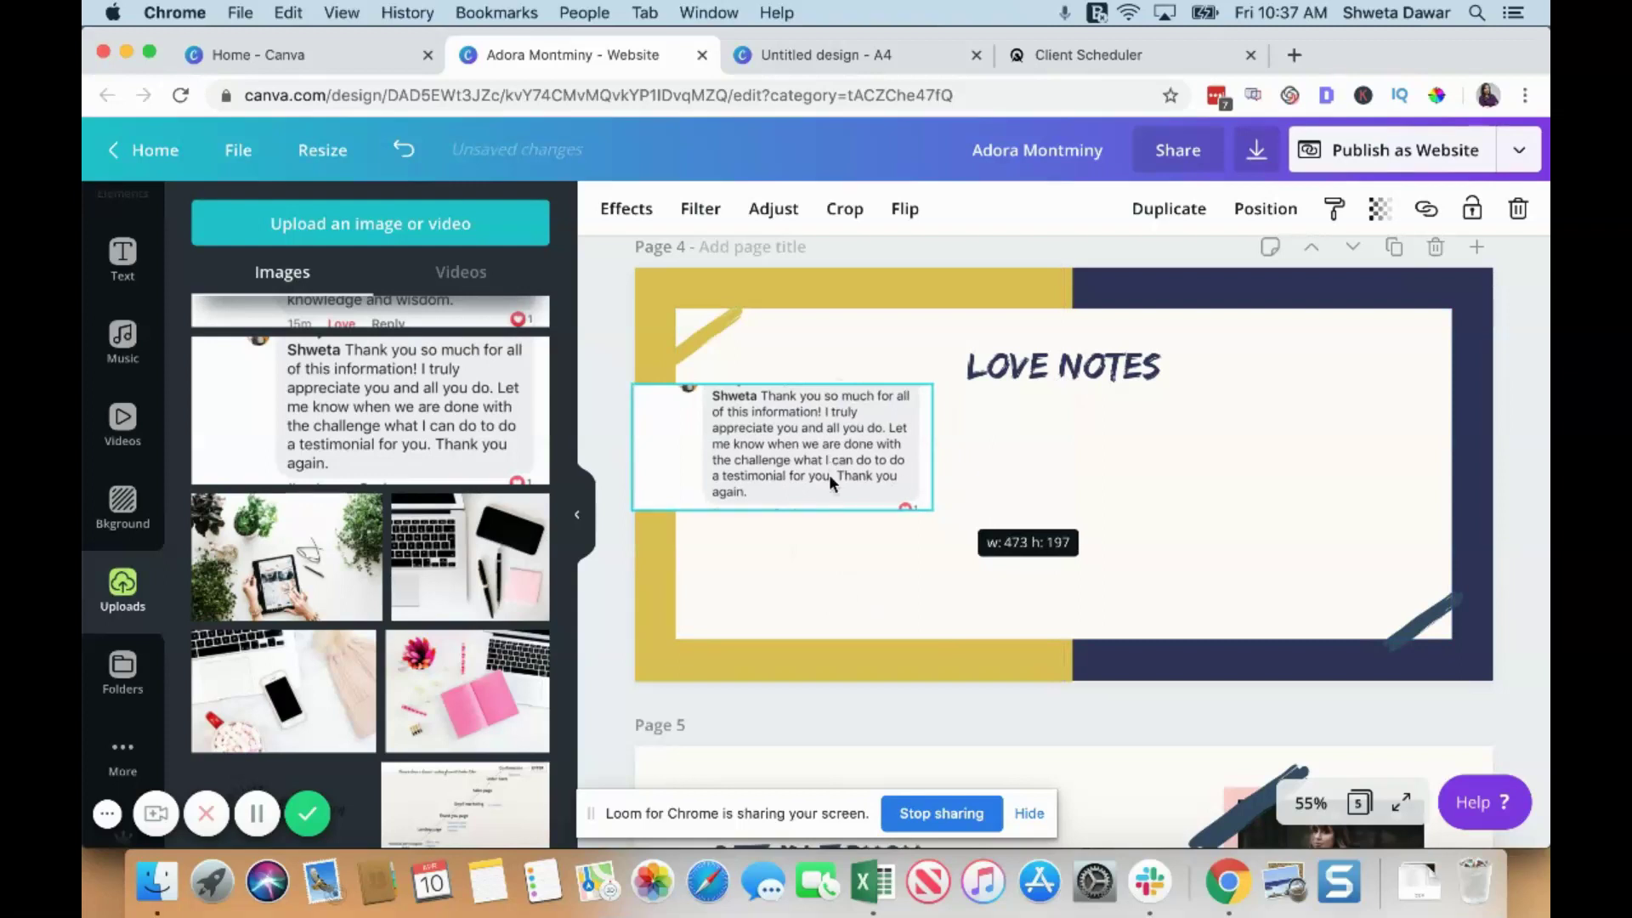
pyautogui.moveTo(831, 462); pyautogui.dragTo(881, 536)
# Add the second testimonial screenshot, shrunk and placed beside the first one.
pyautogui.scroll(3, 378, 657)
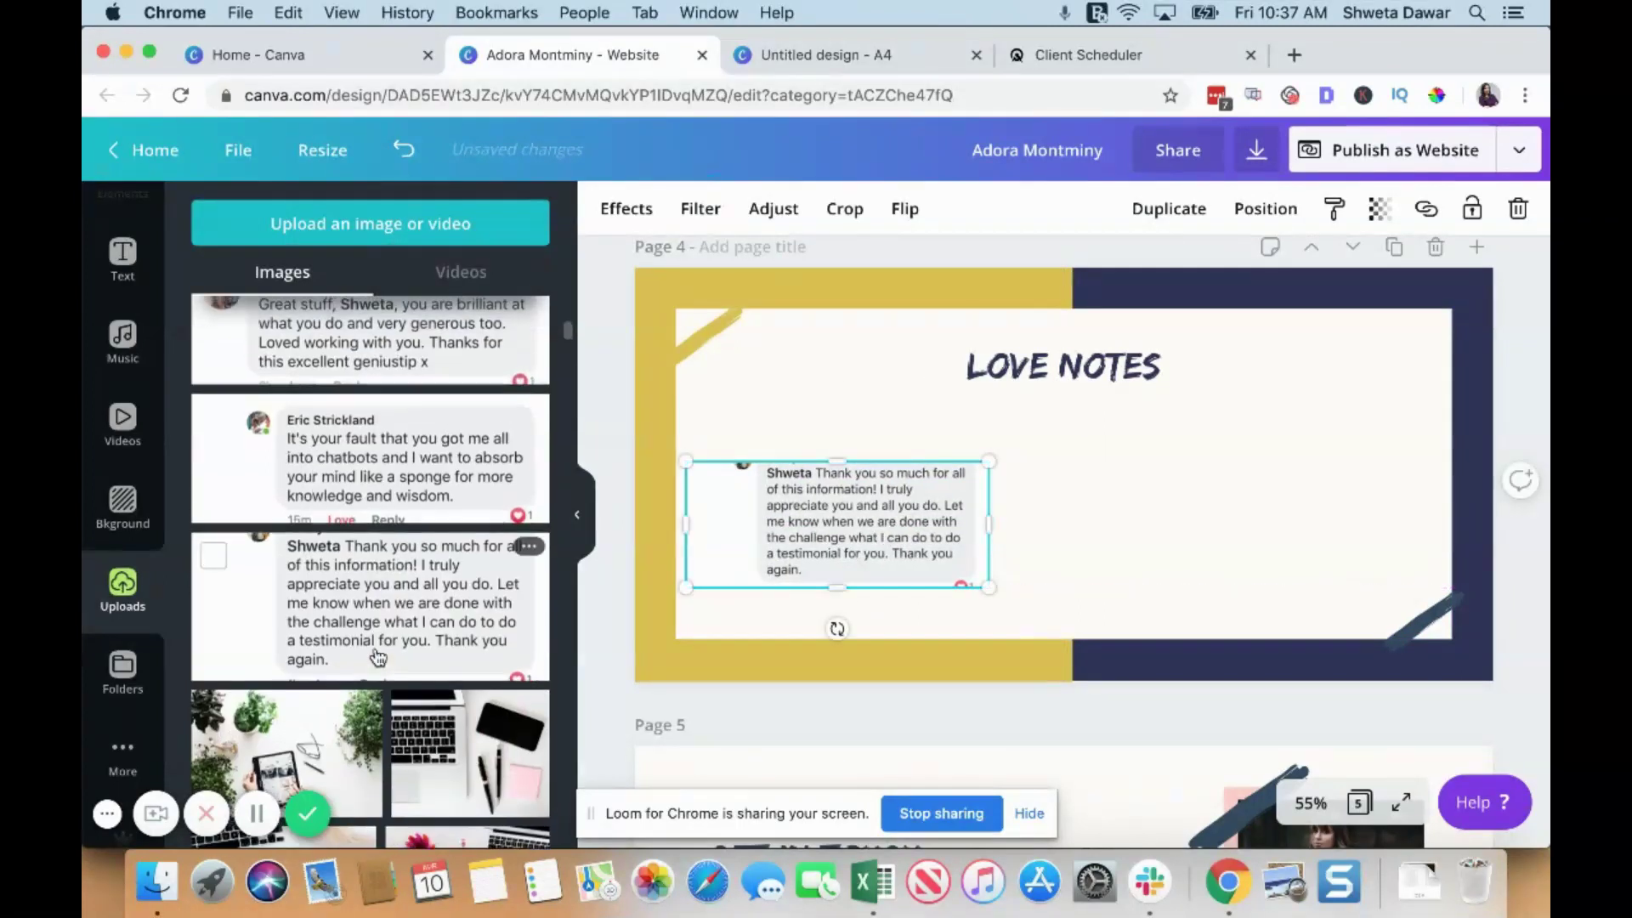
pyautogui.scroll(2, 366, 527)
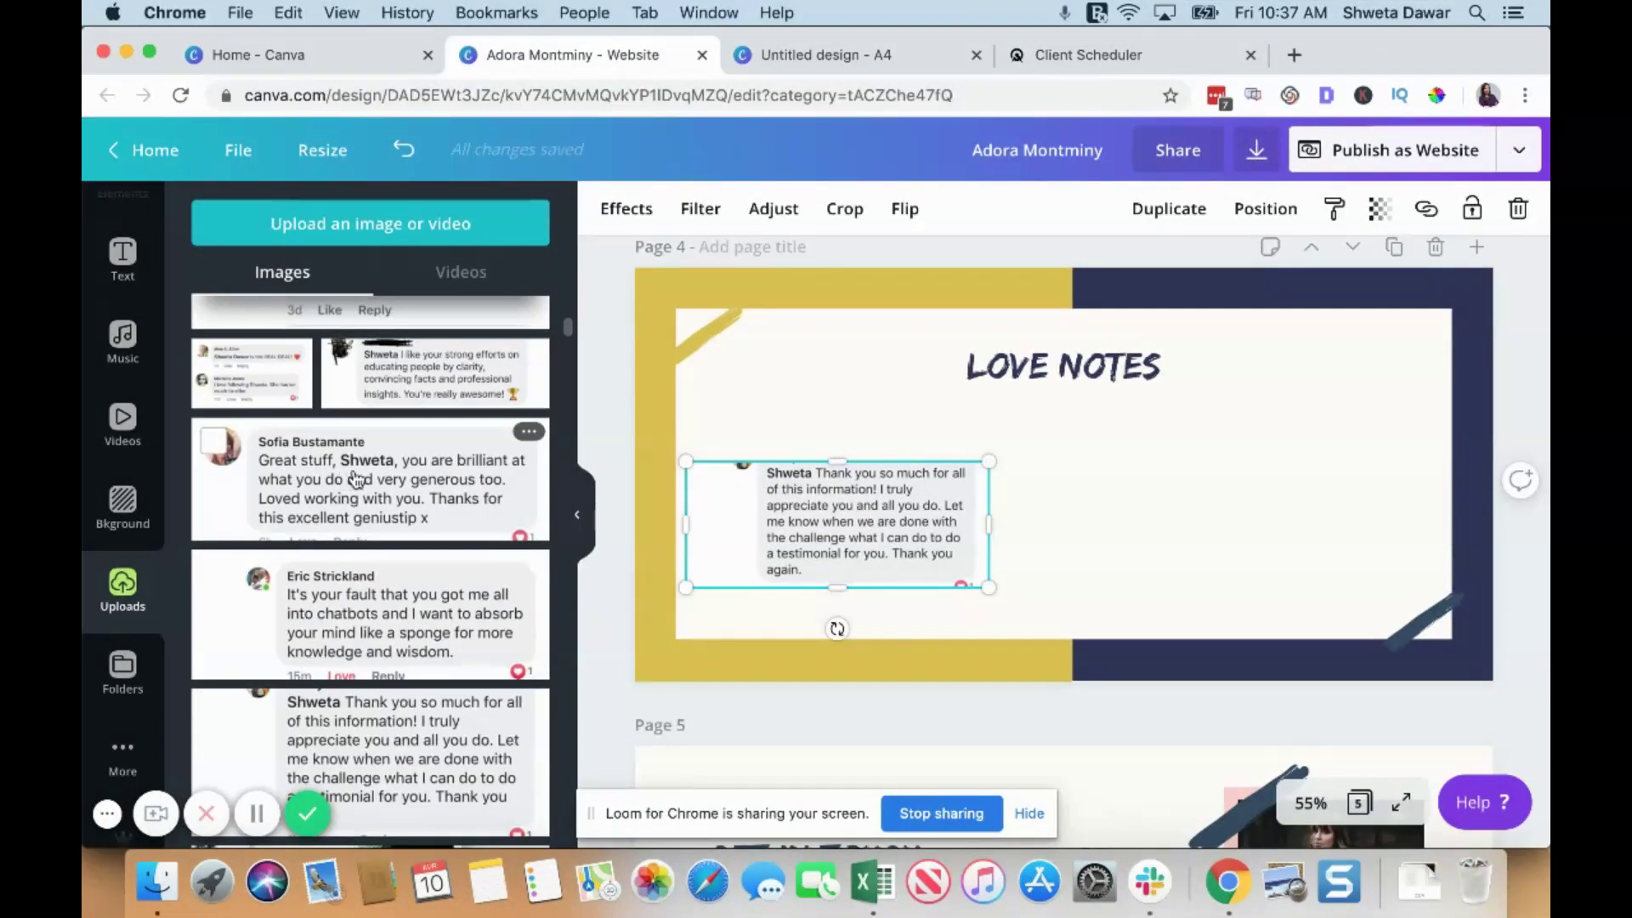
pyautogui.moveTo(754, 481); pyautogui.dragTo(1059, 417)
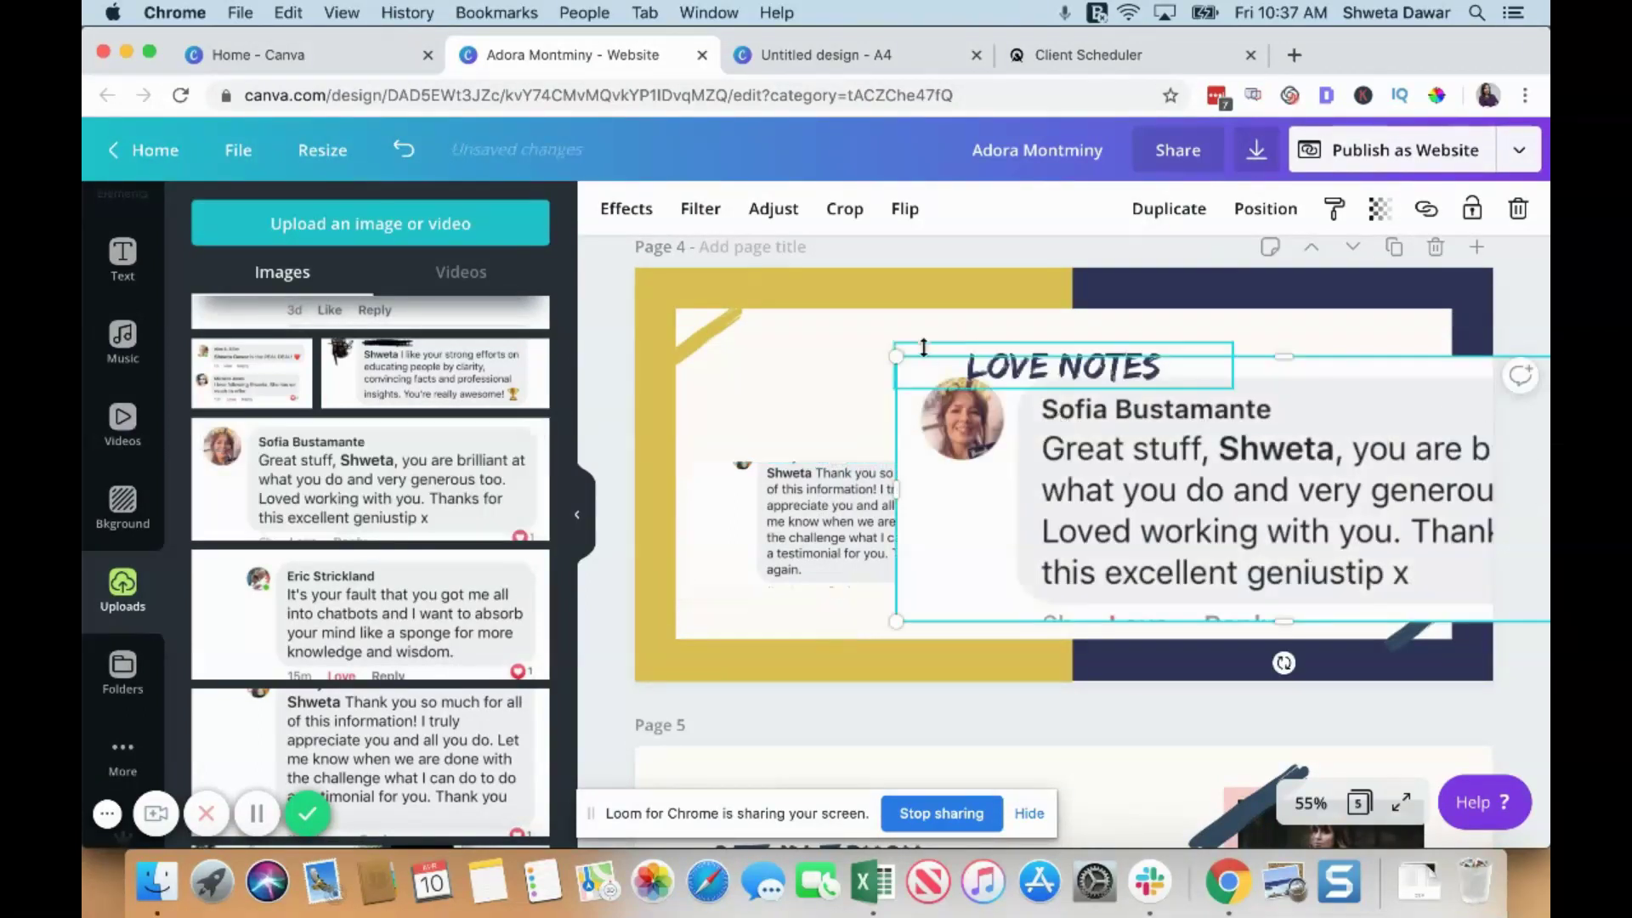
pyautogui.moveTo(896, 356); pyautogui.dragTo(1259, 481)
pyautogui.moveTo(1307, 580); pyautogui.dragTo(1054, 527)
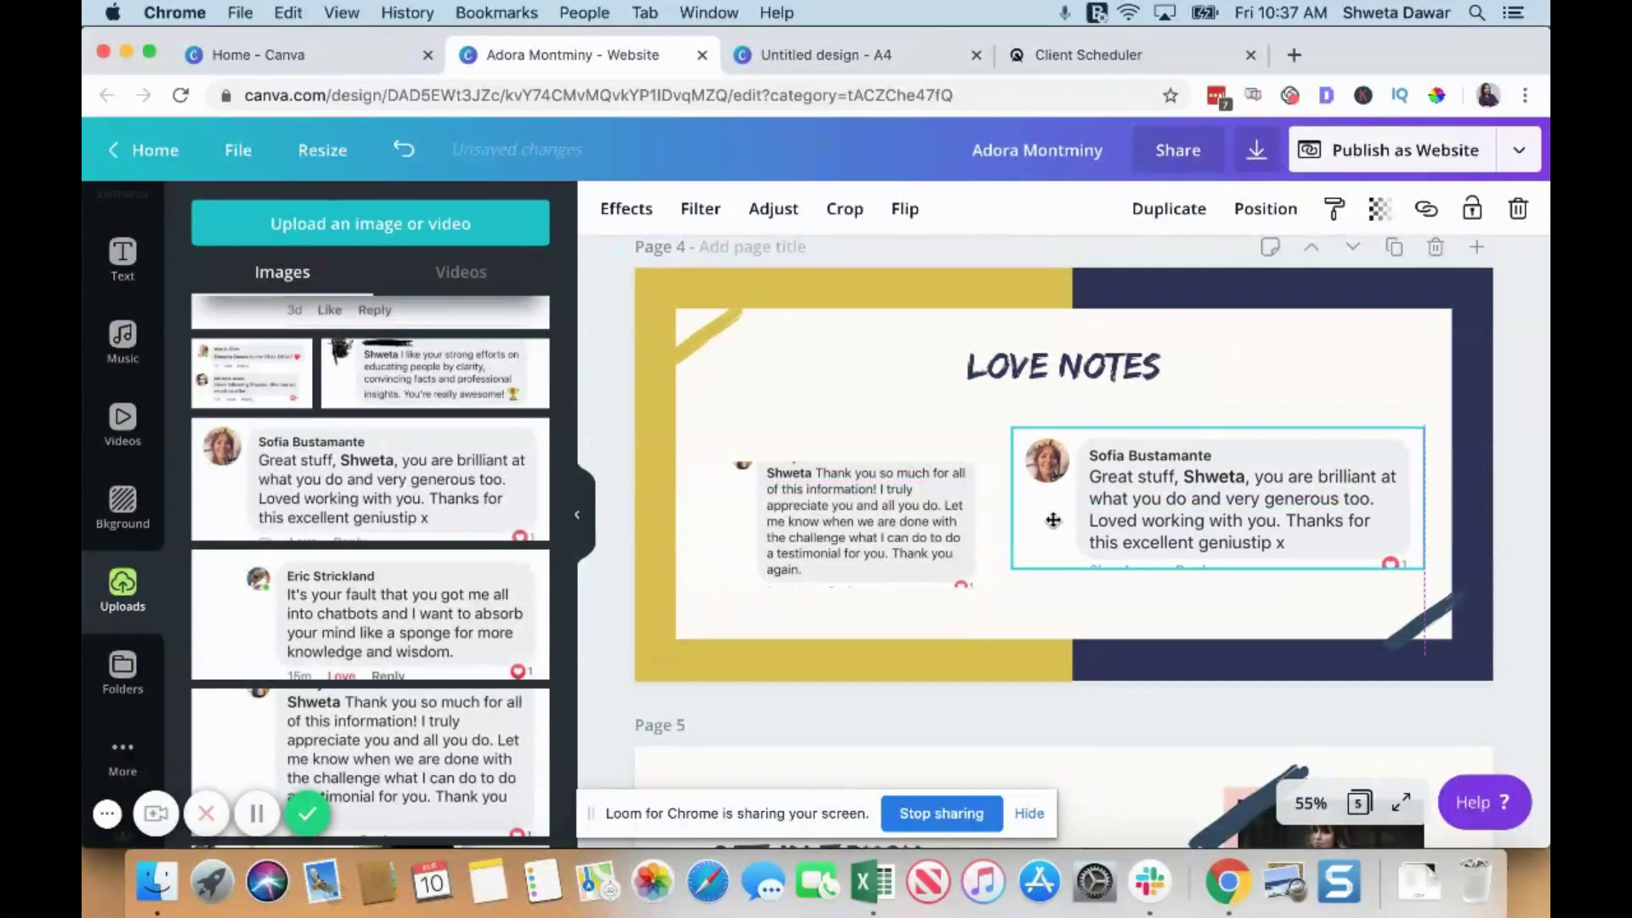
pyautogui.click(836, 400)
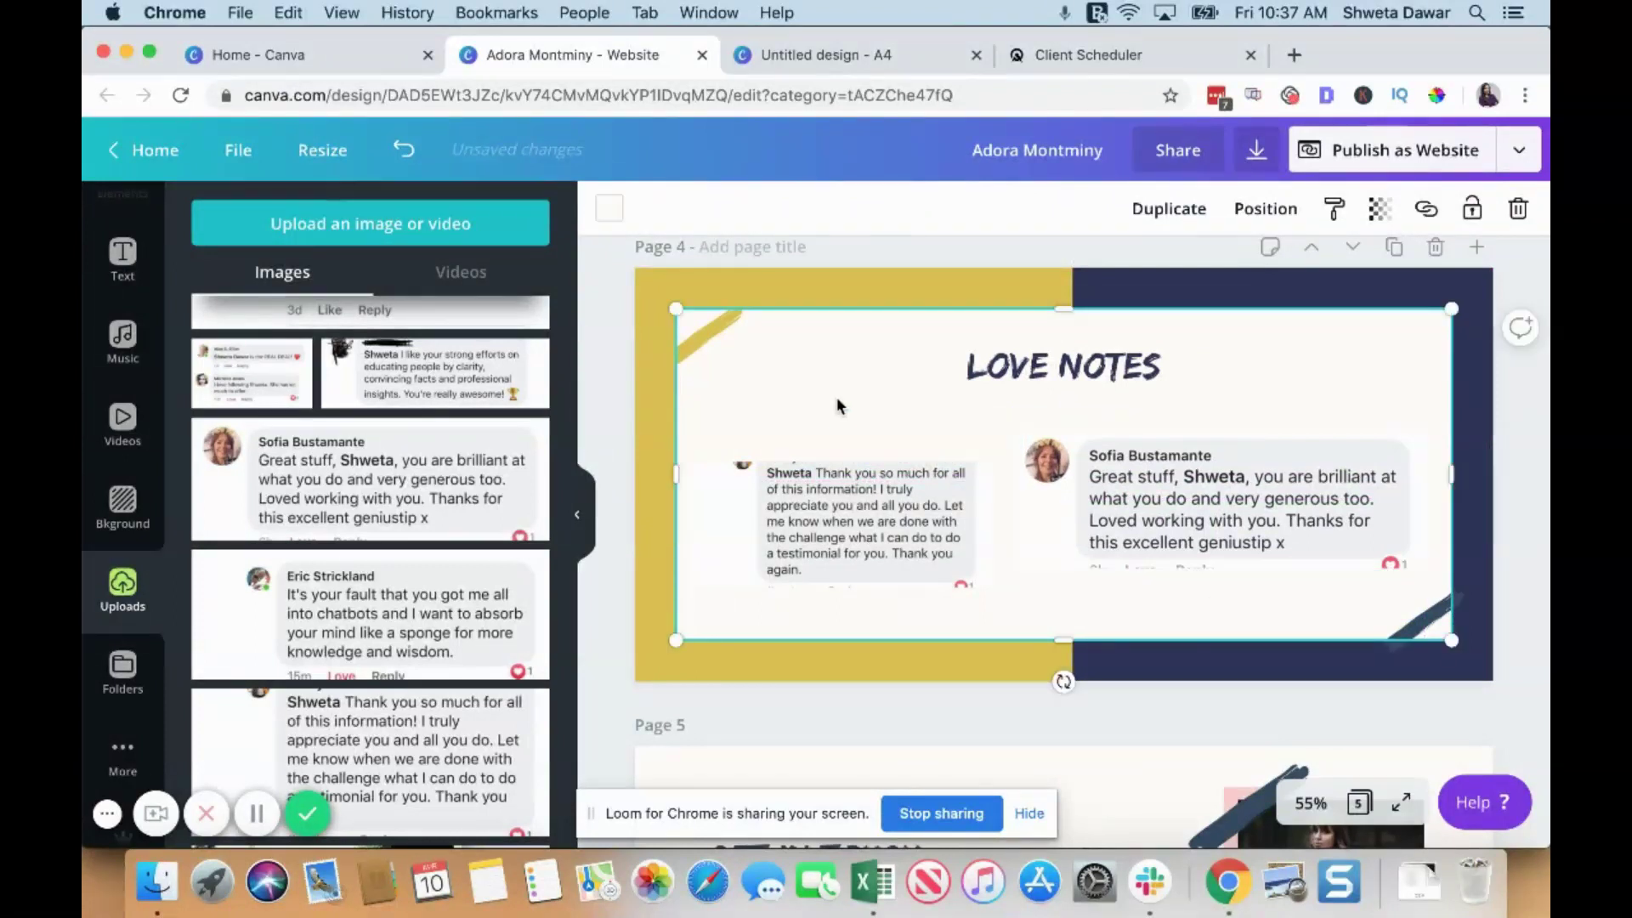
# Delete the lower photo and the red-coat photo from page 5.
pyautogui.scroll(-1, 837, 400)
pyautogui.scroll(-3, 838, 406)
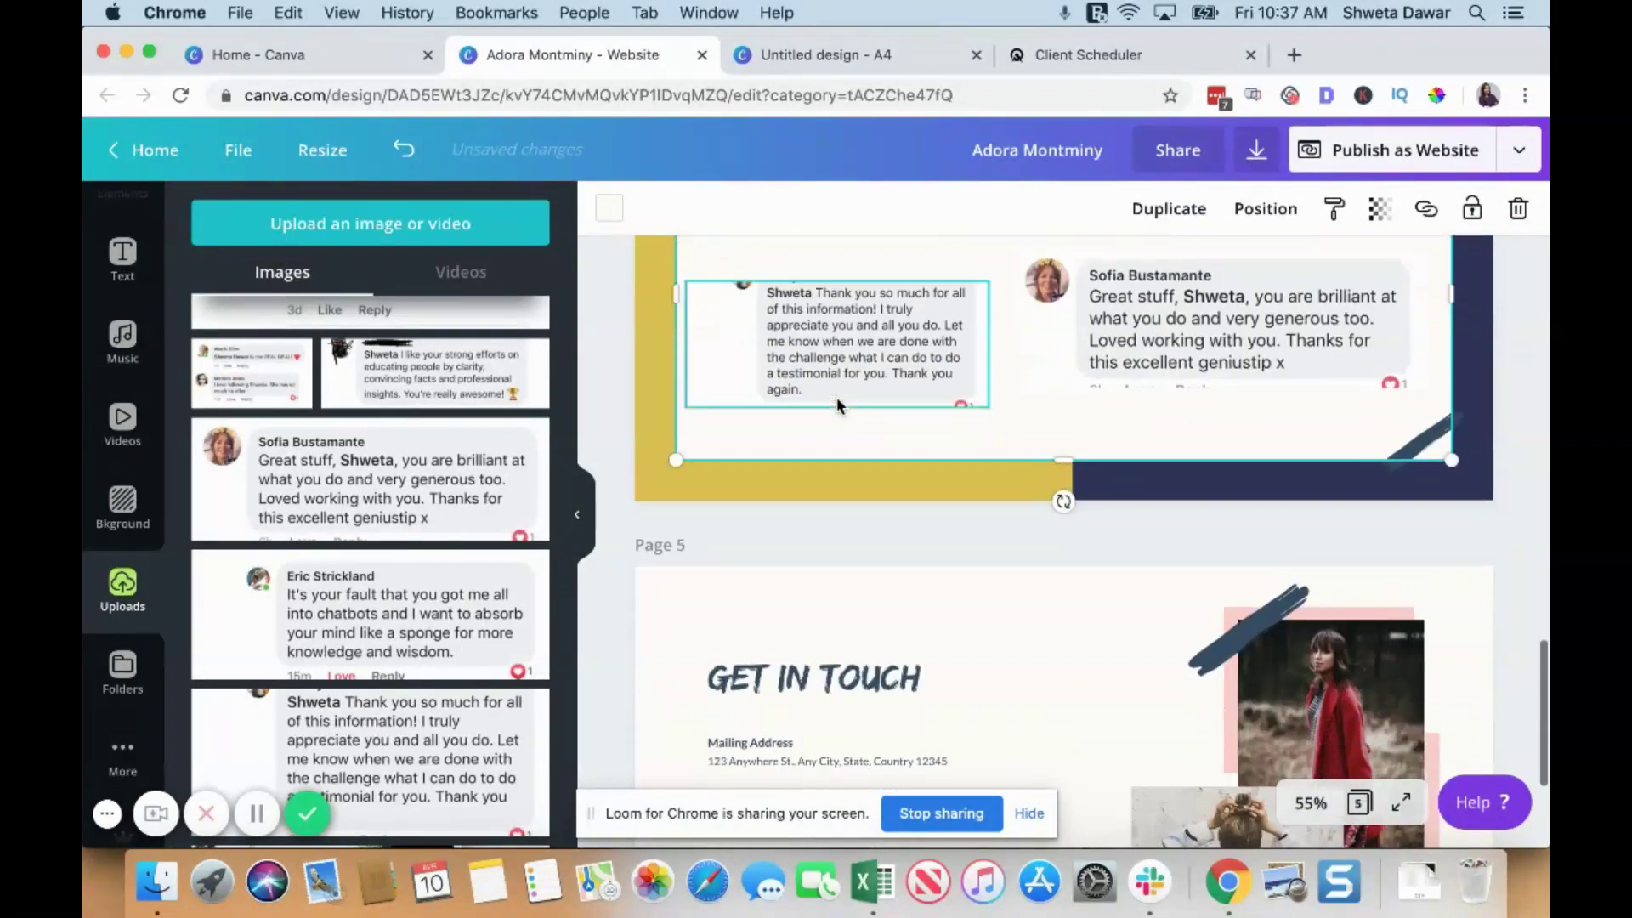
pyautogui.scroll(-5, 838, 405)
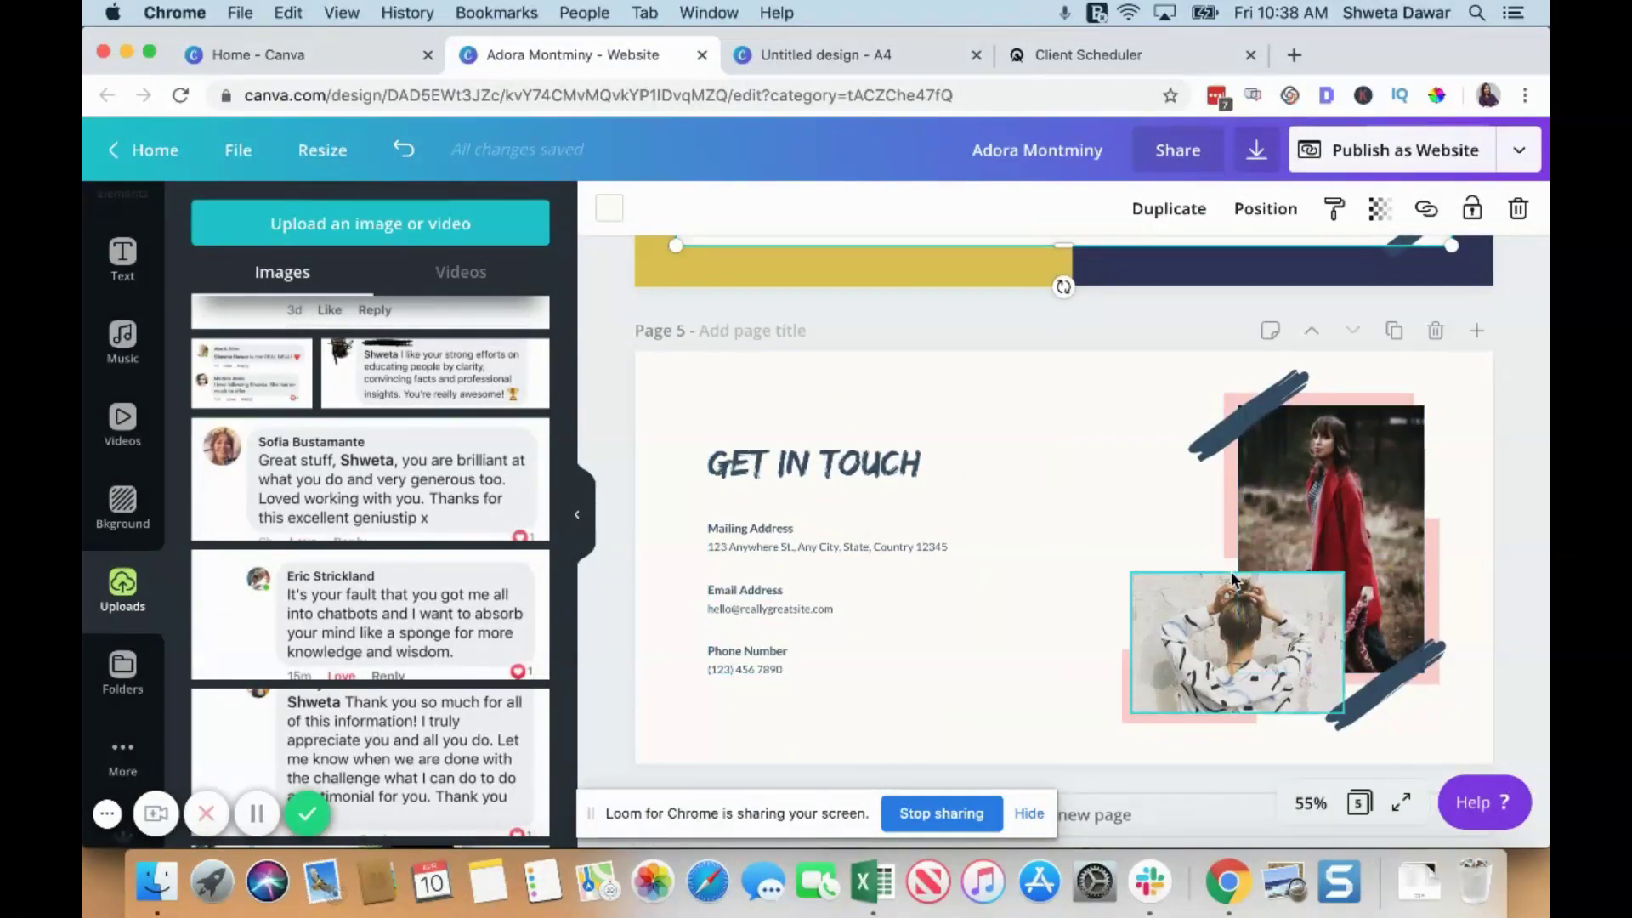
pyautogui.click(1217, 616)
pyautogui.press('Delete')
pyautogui.click(1328, 539)
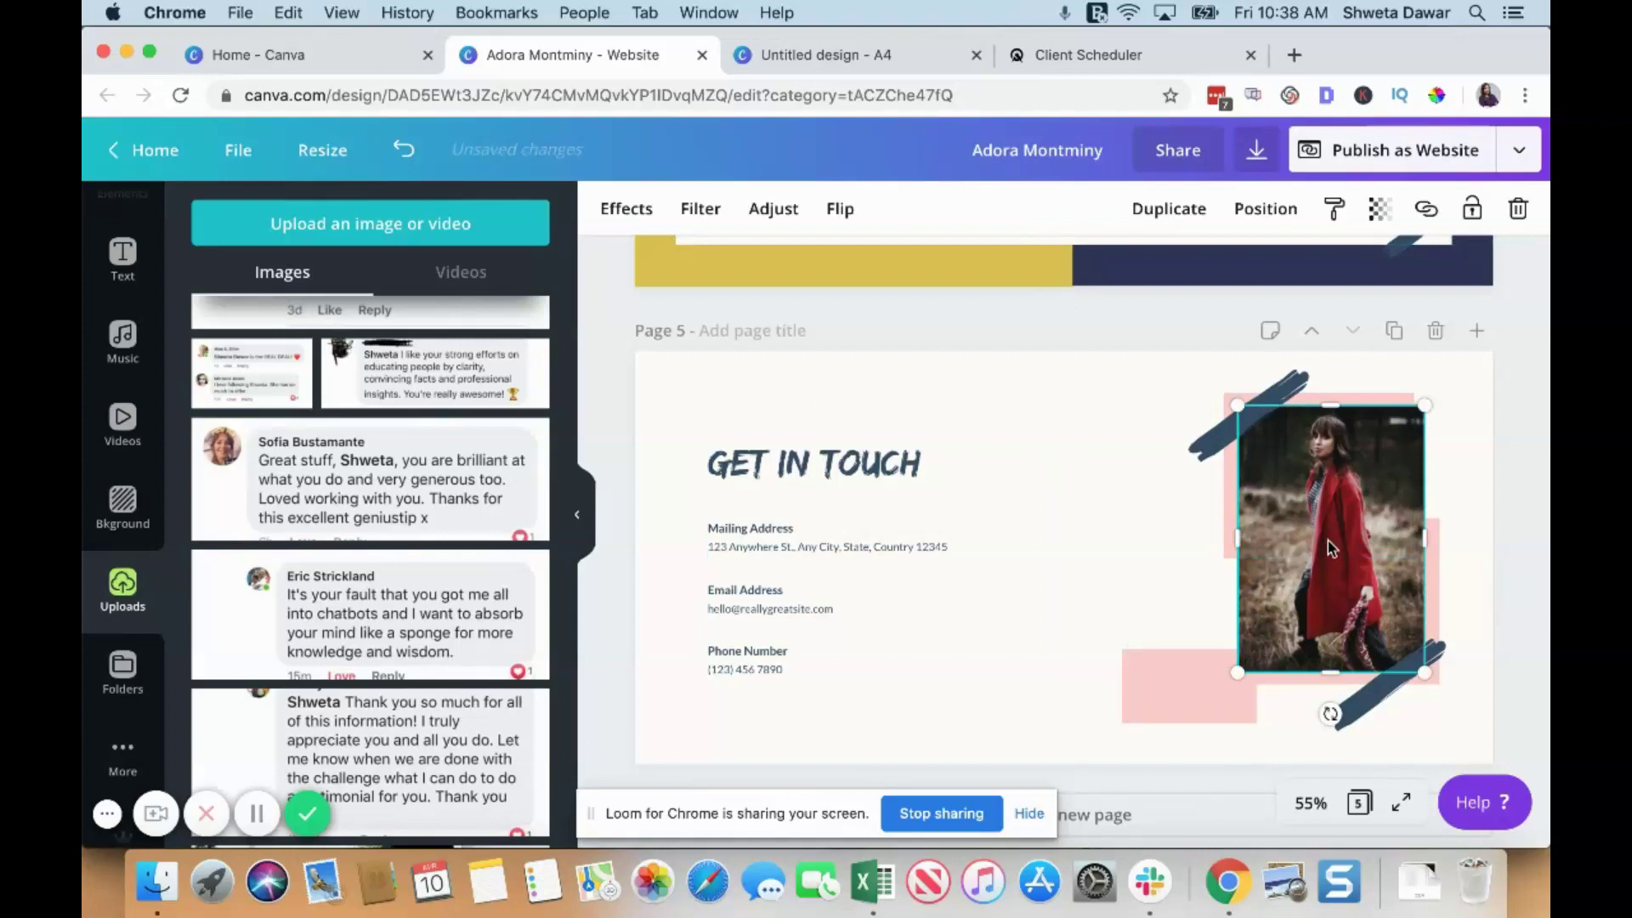
pyautogui.press('Delete')
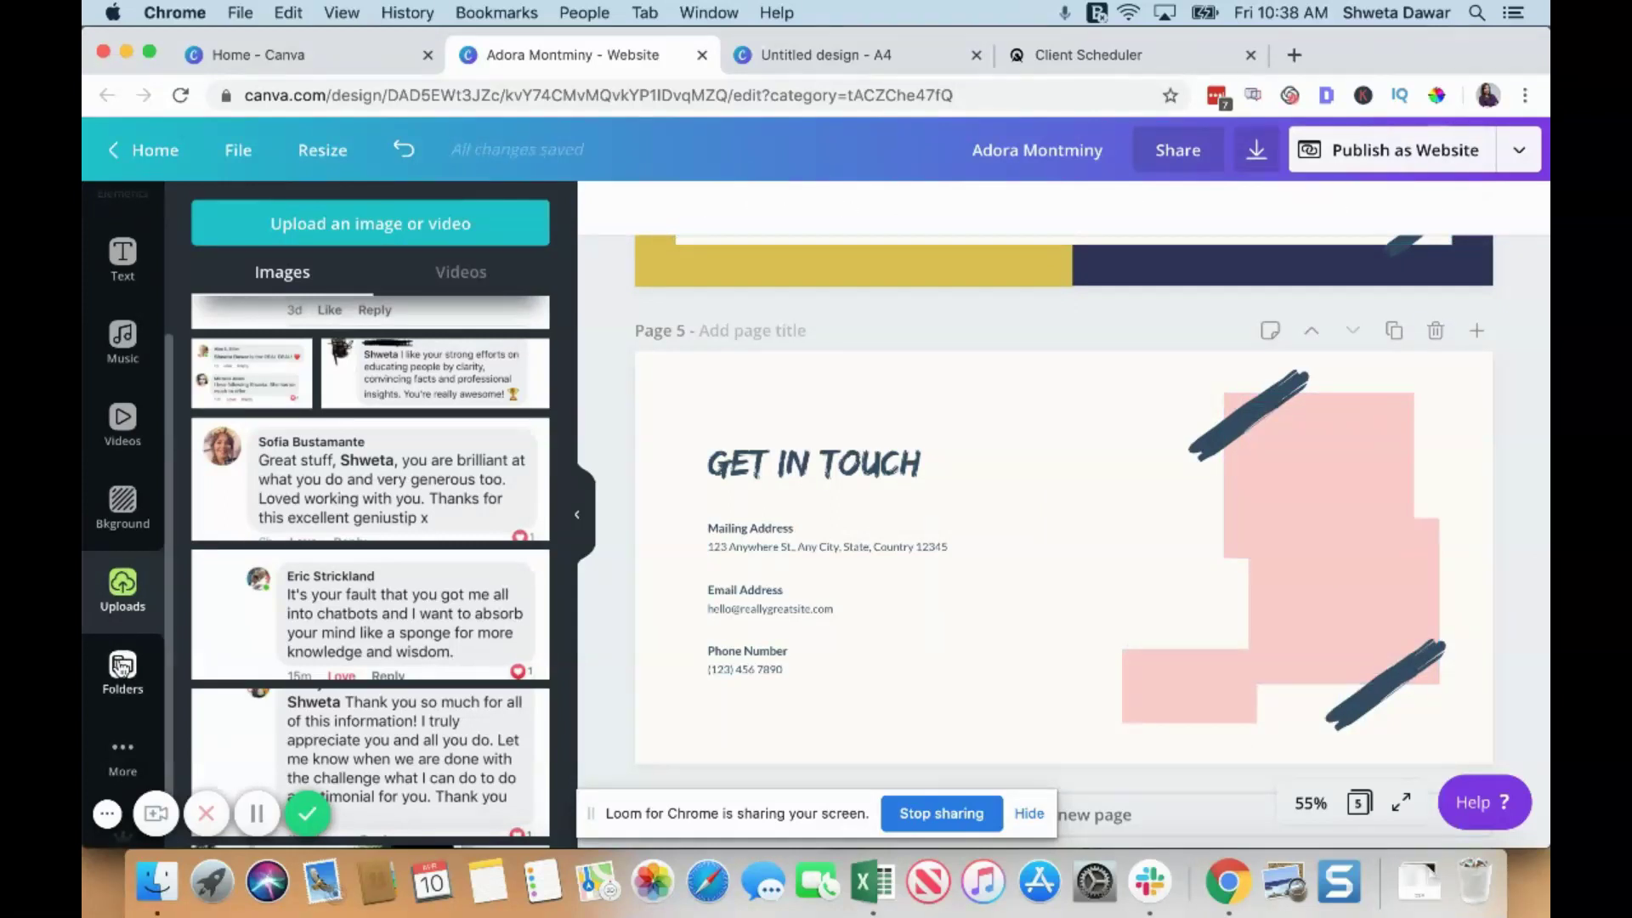
# Browse Folders, then search the Uploads panel for the Marketing Tech School logo.
pyautogui.click(122, 667)
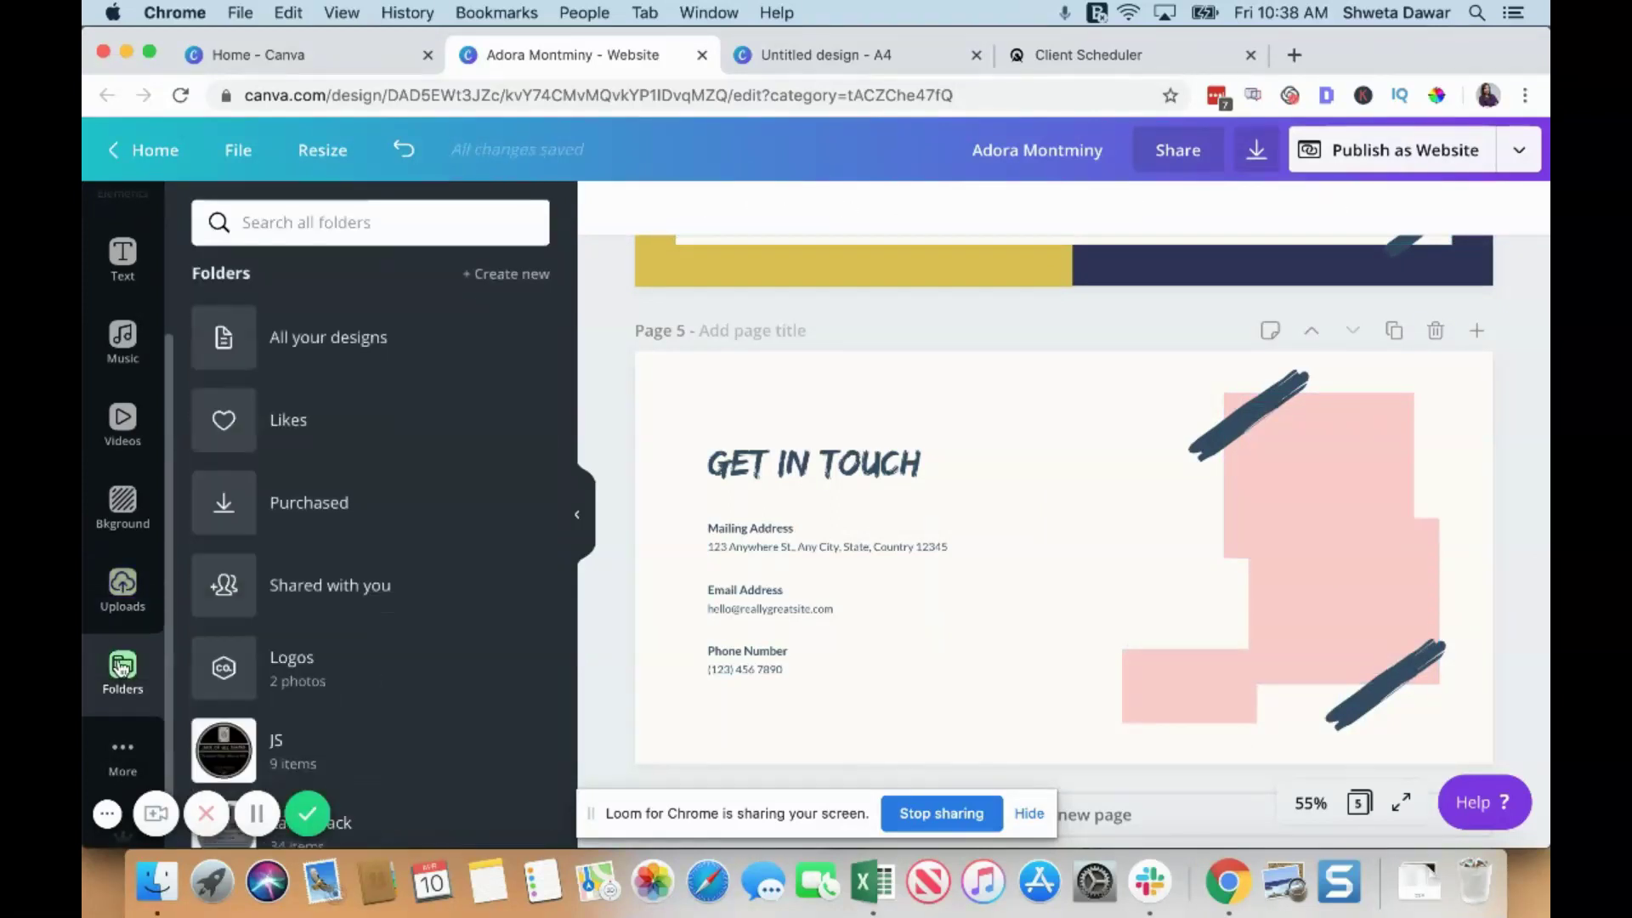
pyautogui.click(123, 609)
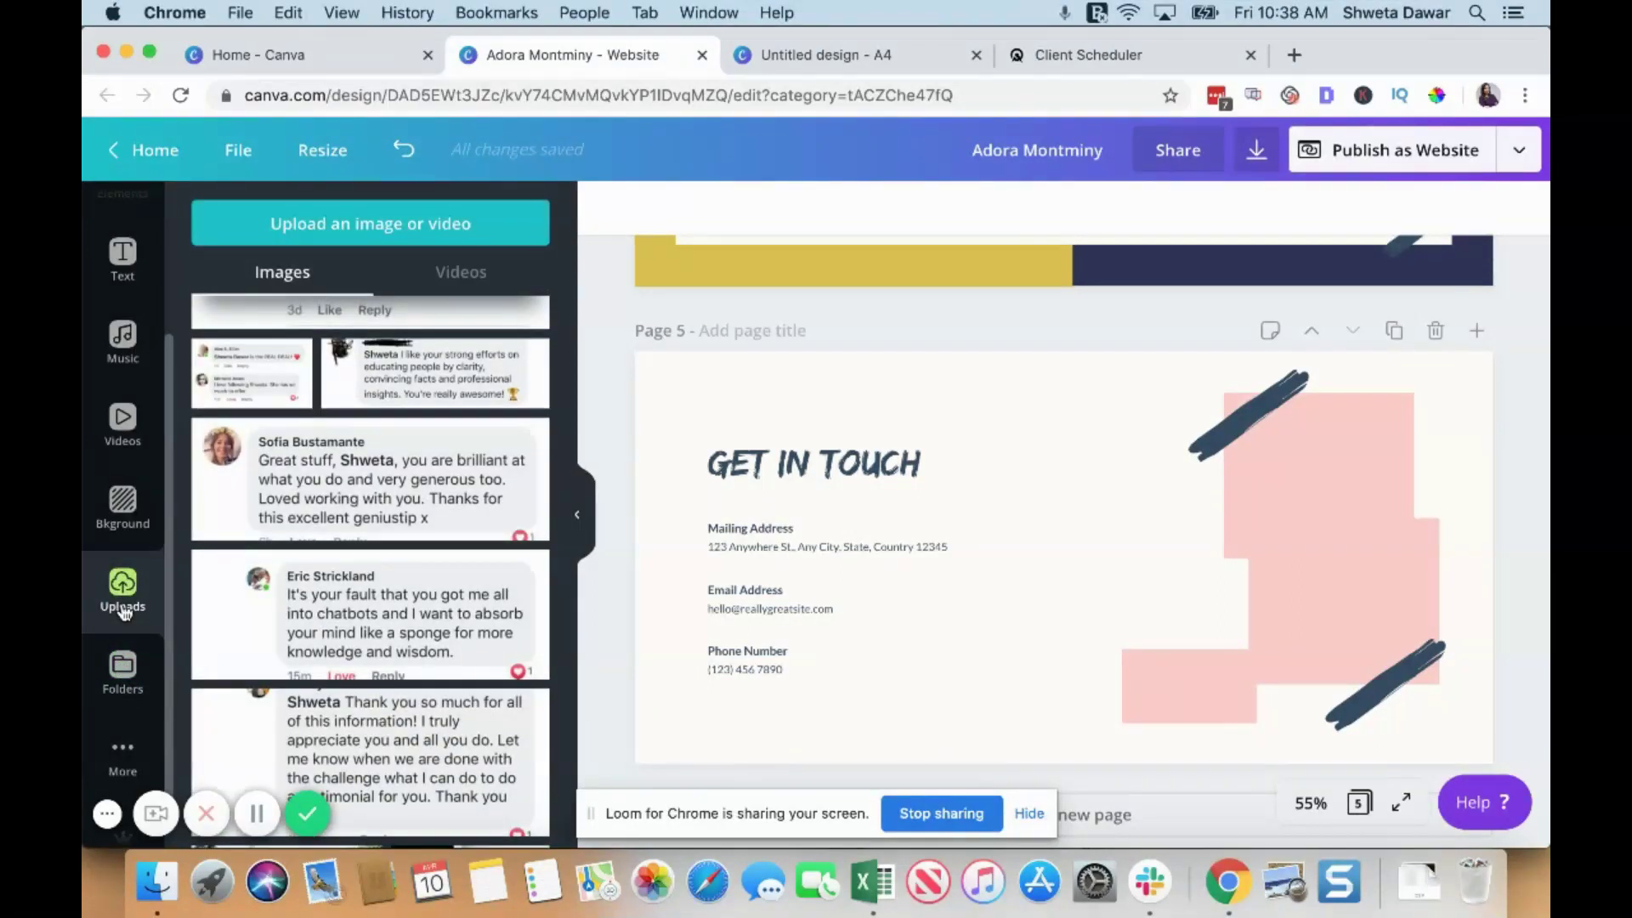
pyautogui.scroll(-3, 345, 681)
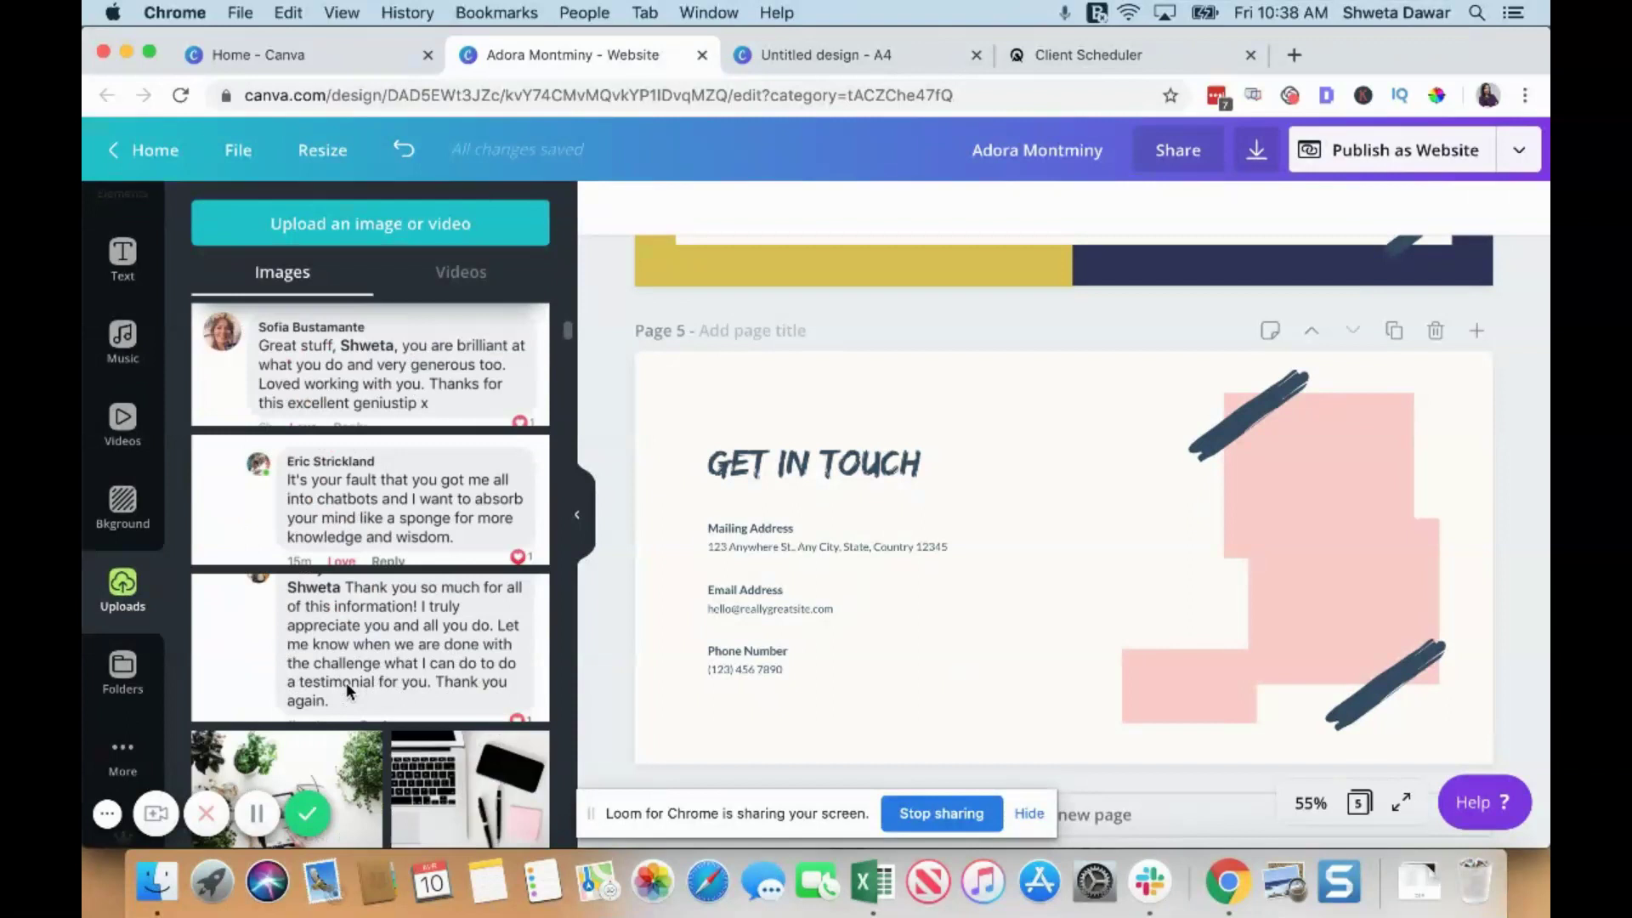
pyautogui.scroll(-5, 346, 681)
pyautogui.scroll(-5, 349, 693)
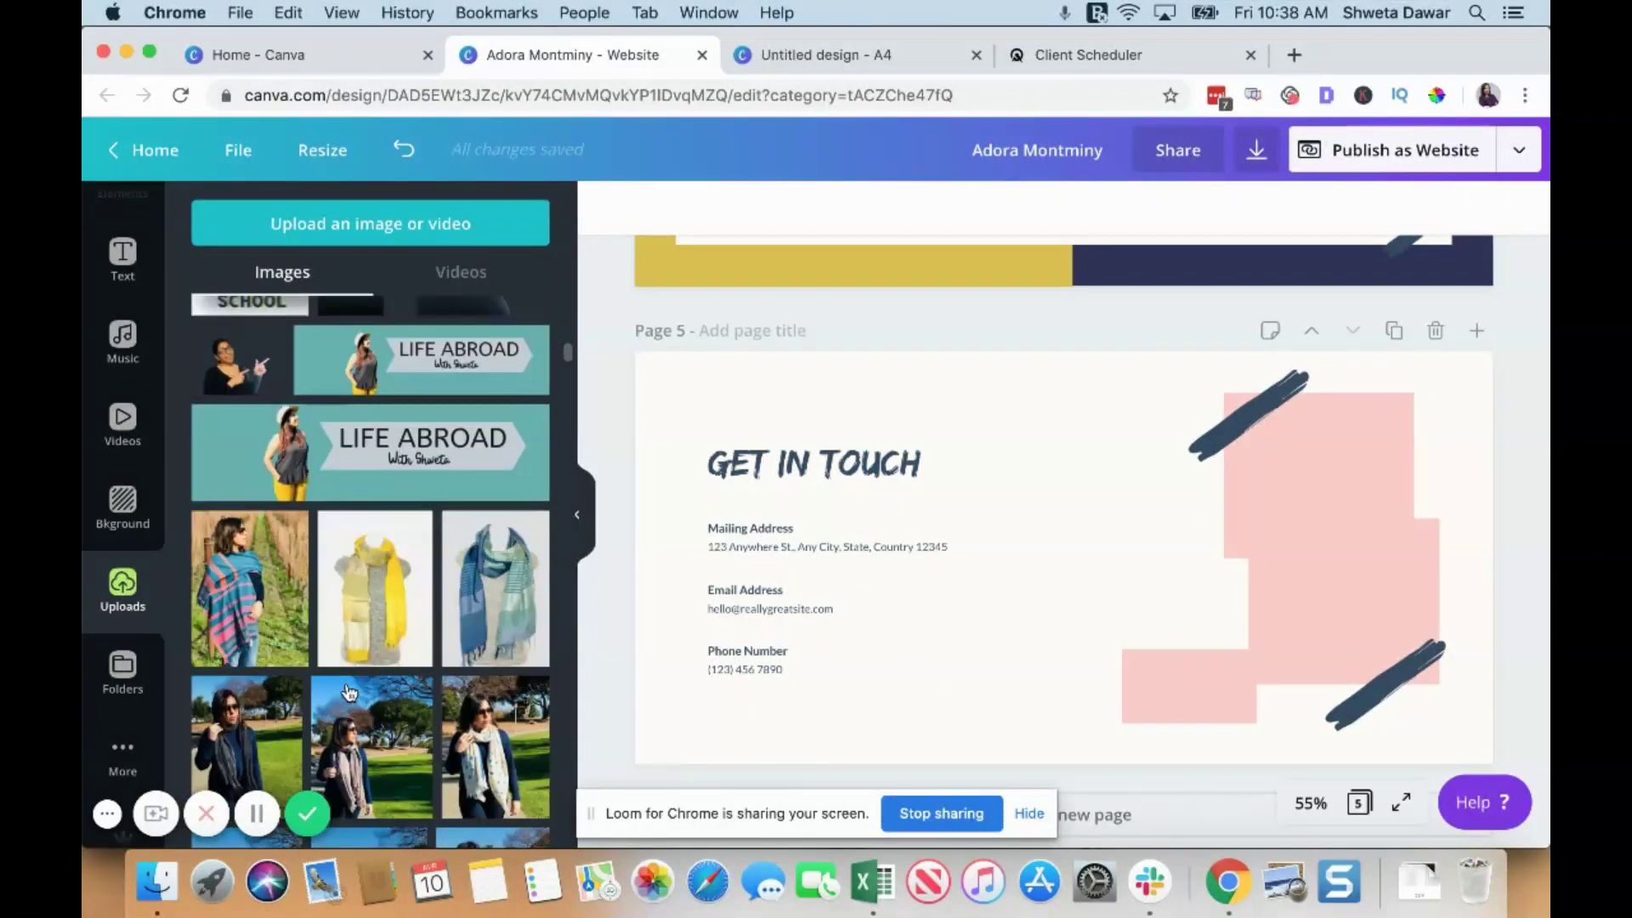
pyautogui.scroll(-10, 349, 693)
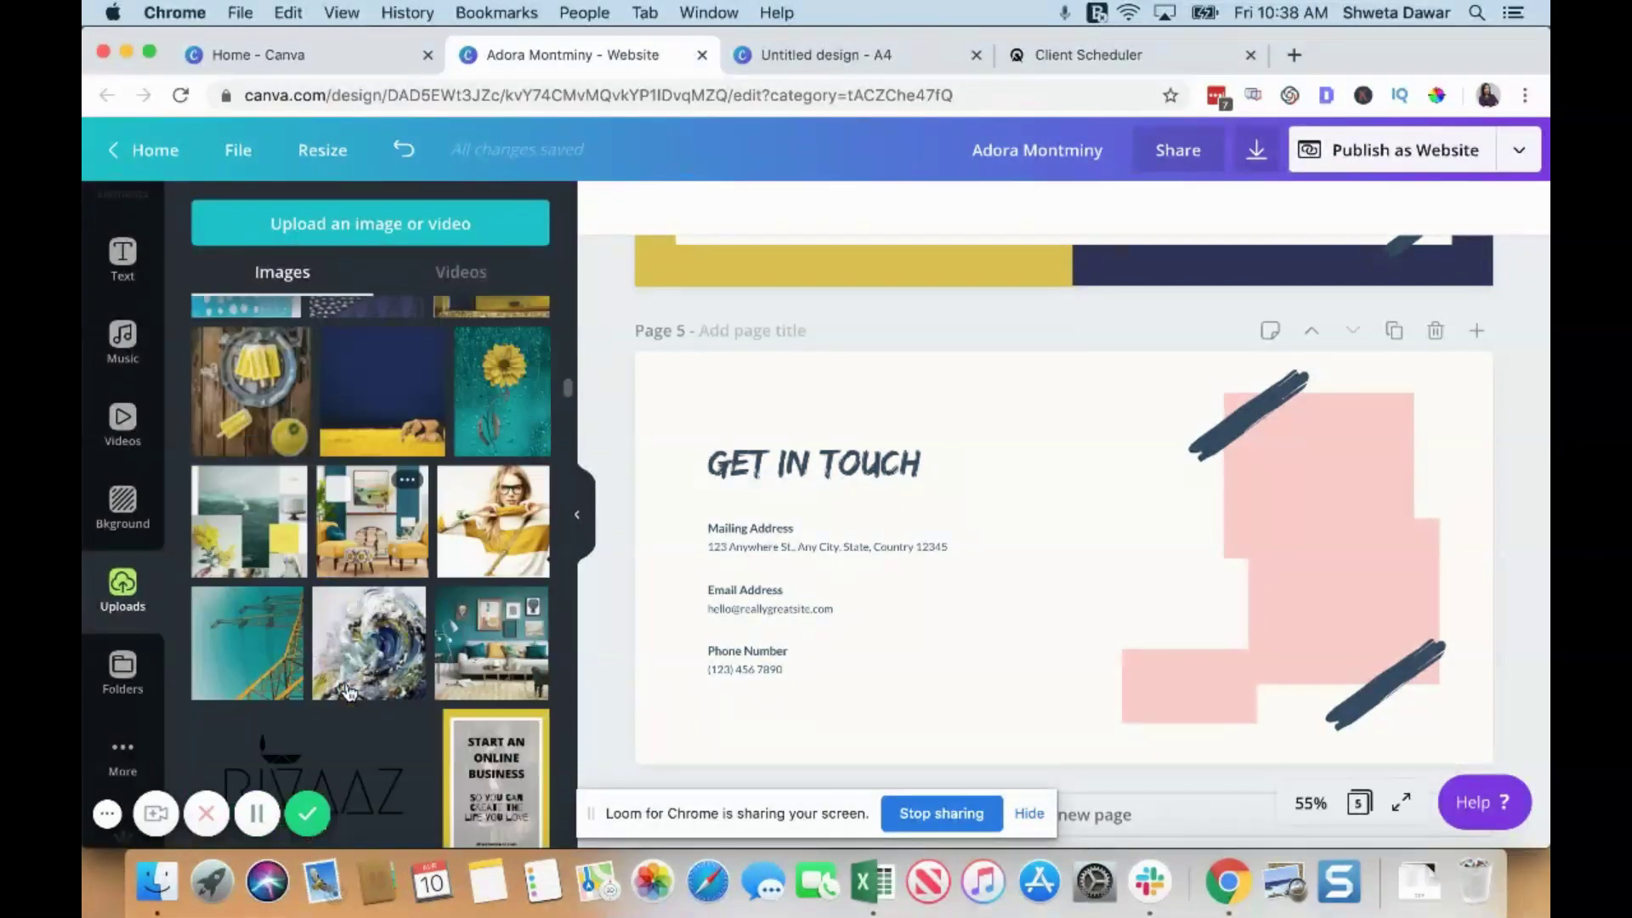
pyautogui.scroll(-2, 349, 693)
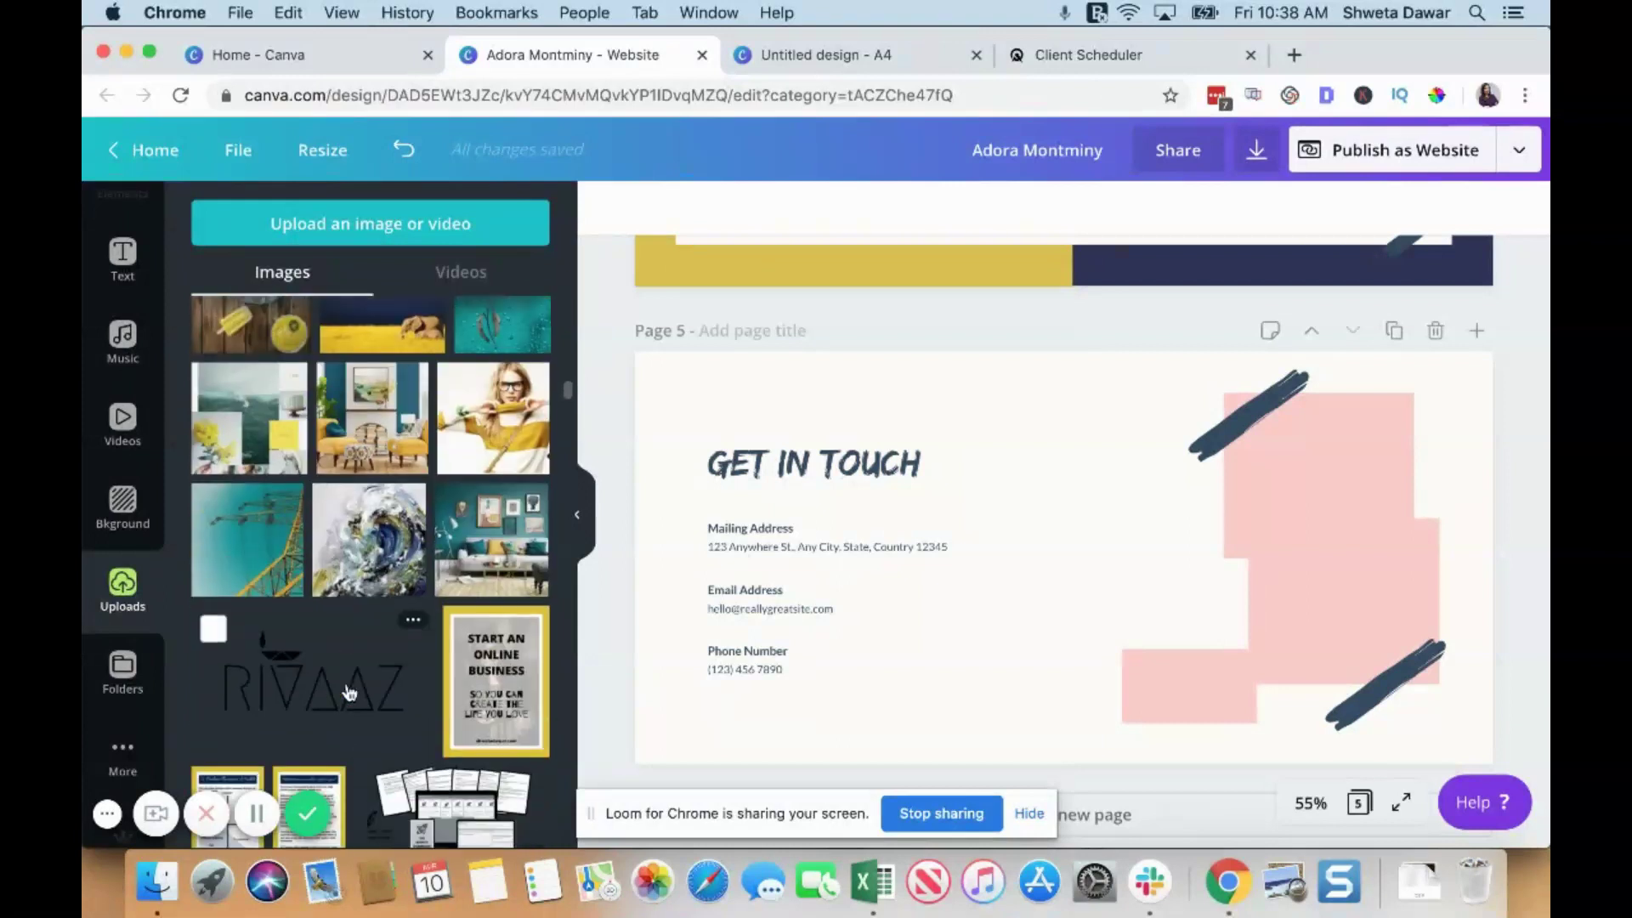
pyautogui.scroll(2, 348, 692)
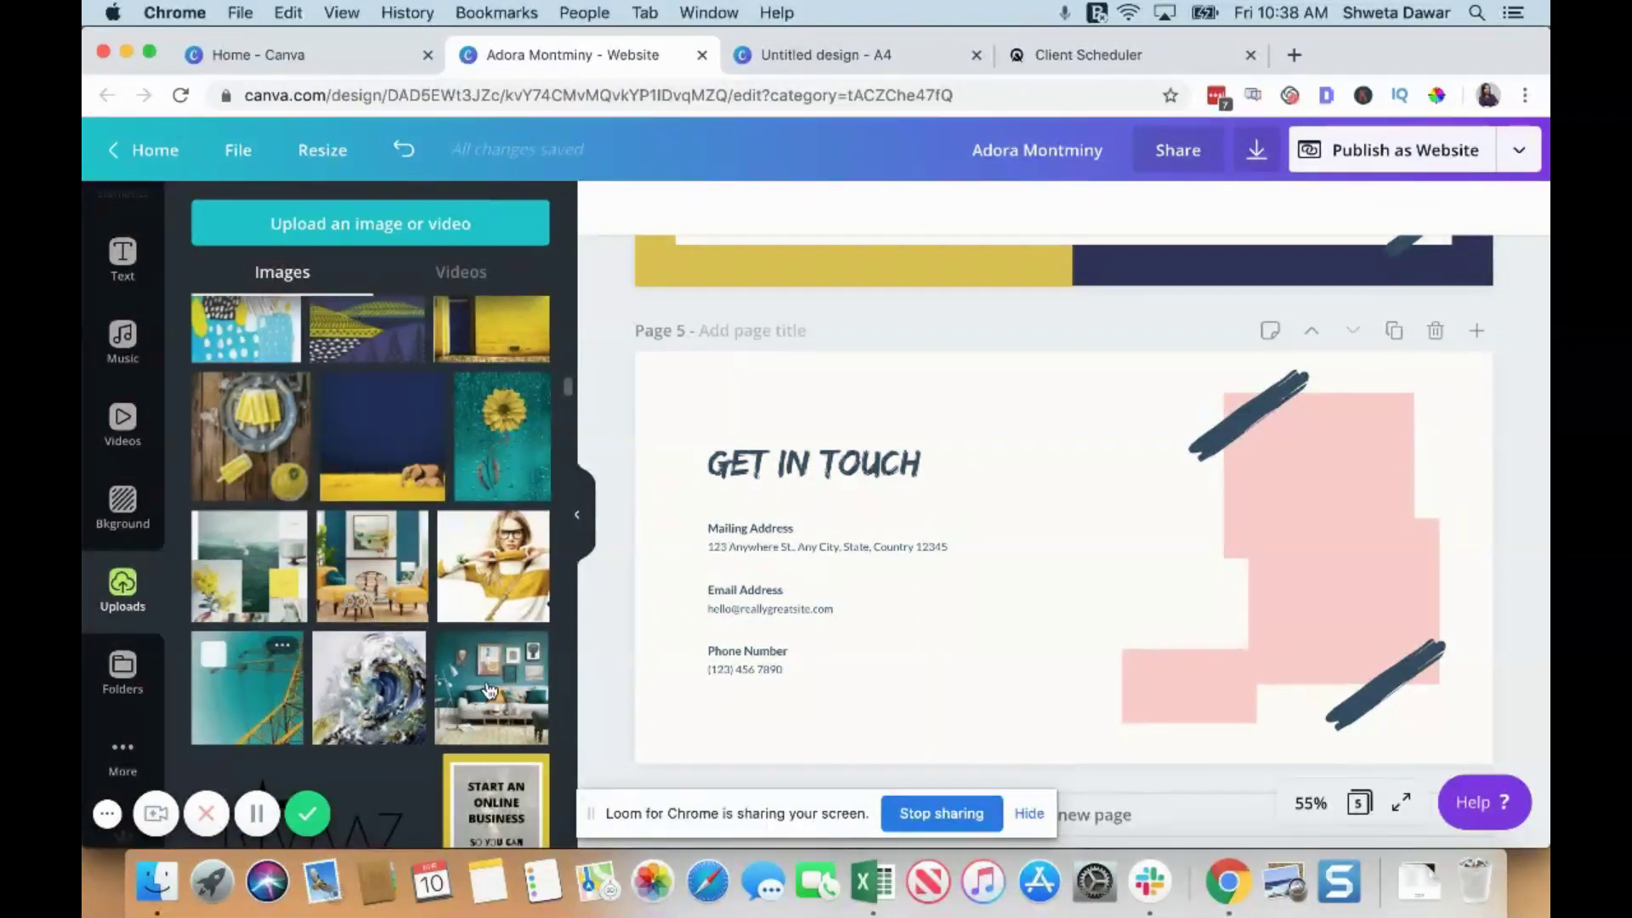
pyautogui.scroll(2, 331, 409)
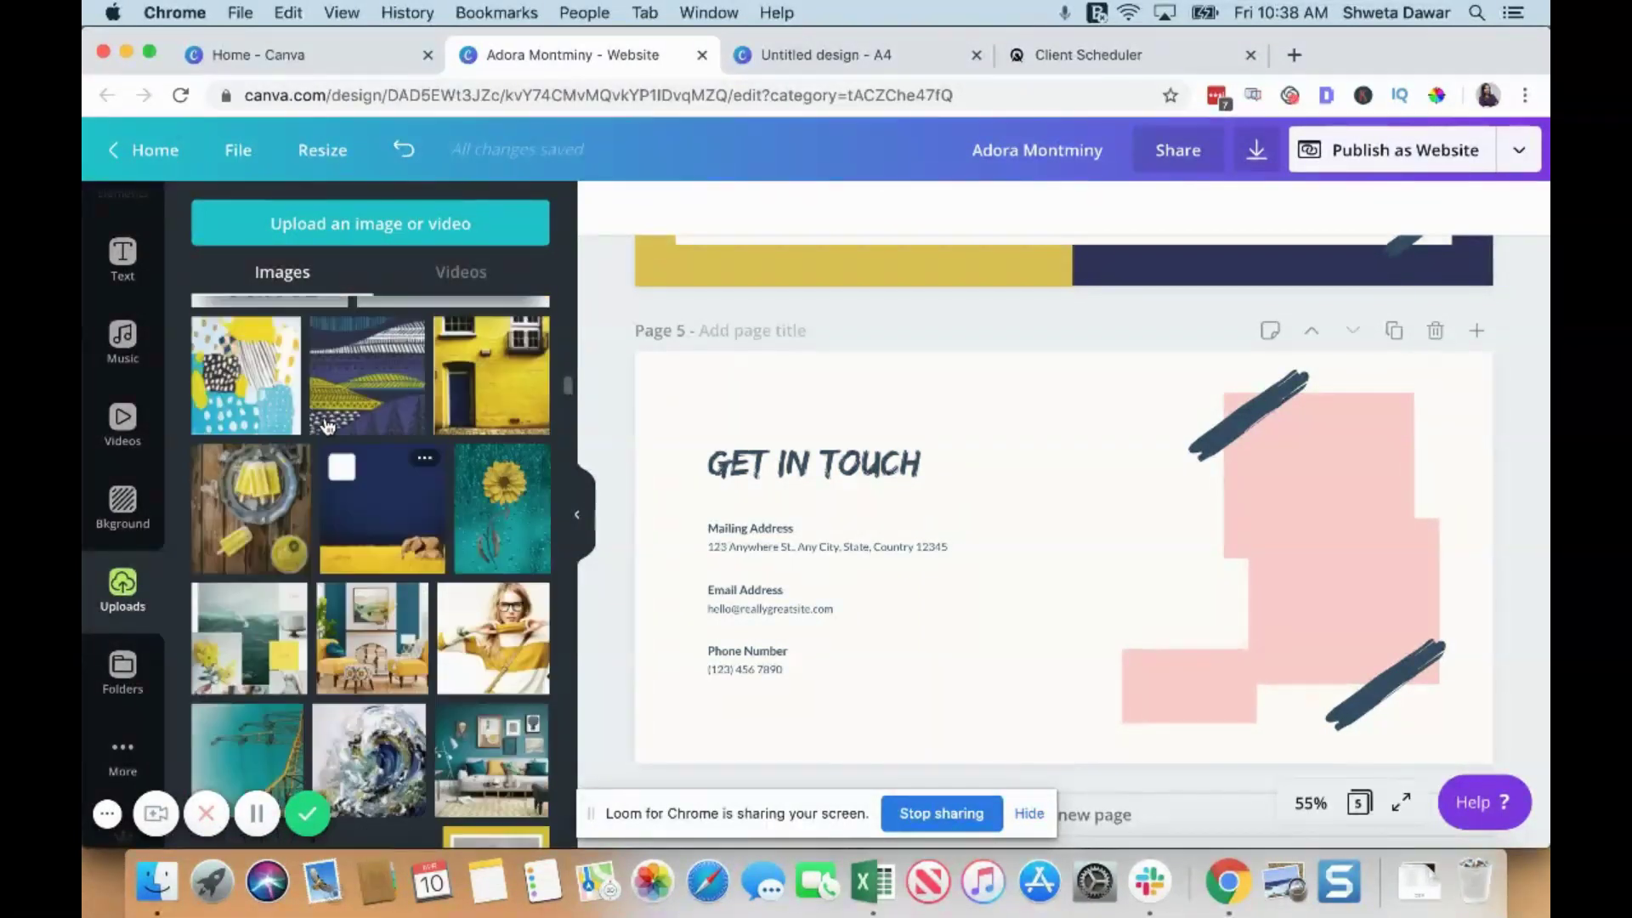
pyautogui.scroll(2, 272, 416)
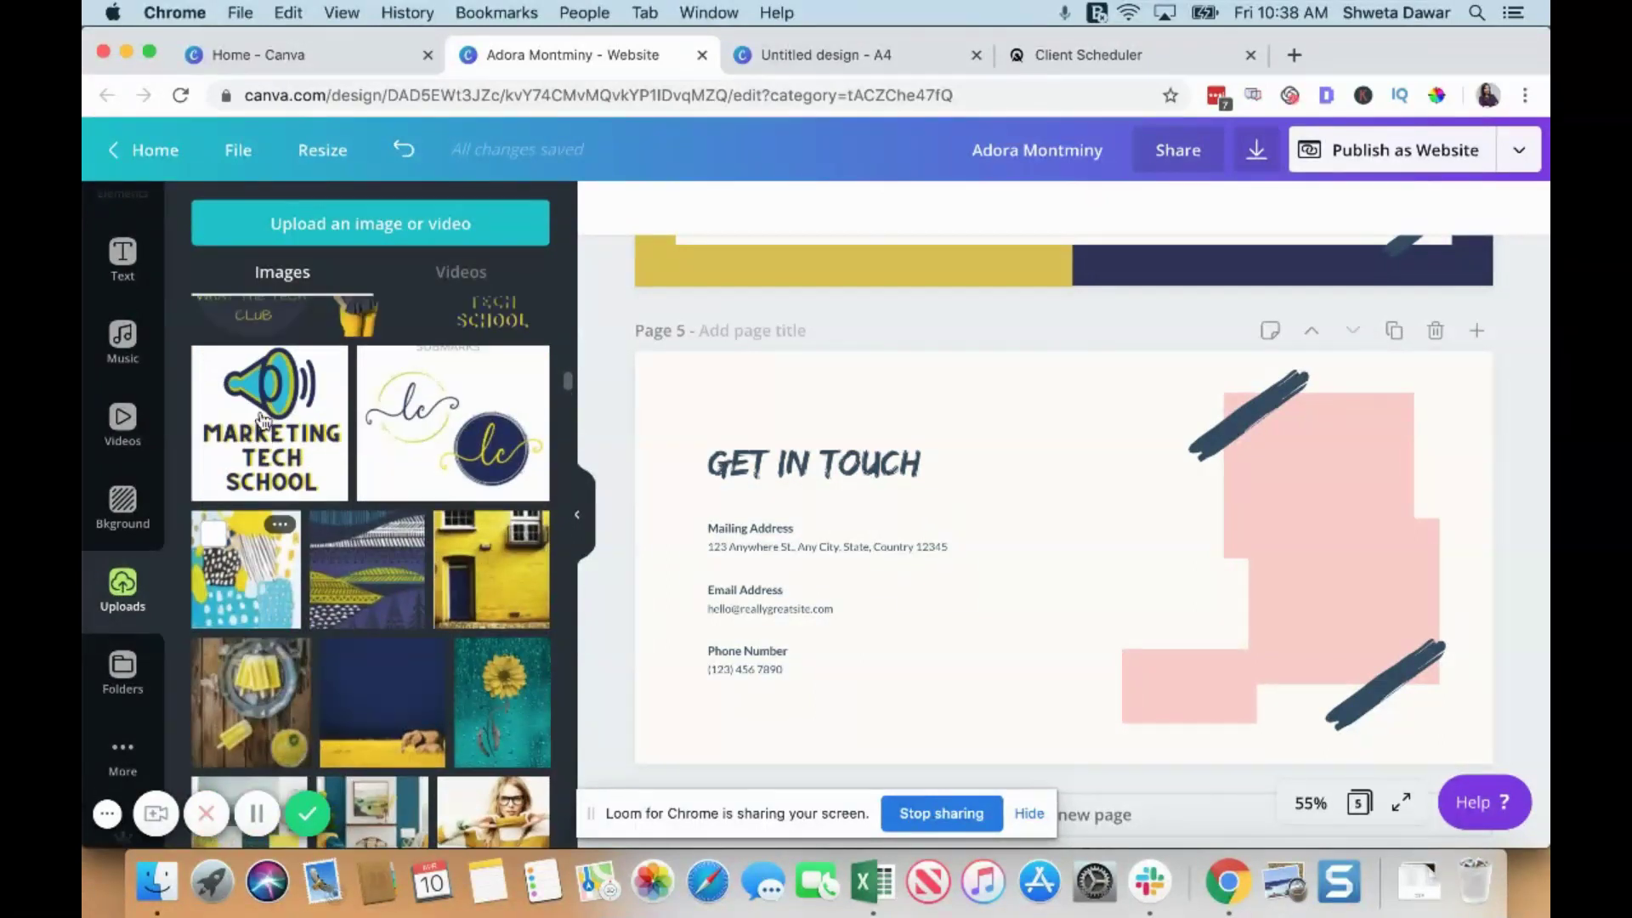
pyautogui.scroll(3, 263, 421)
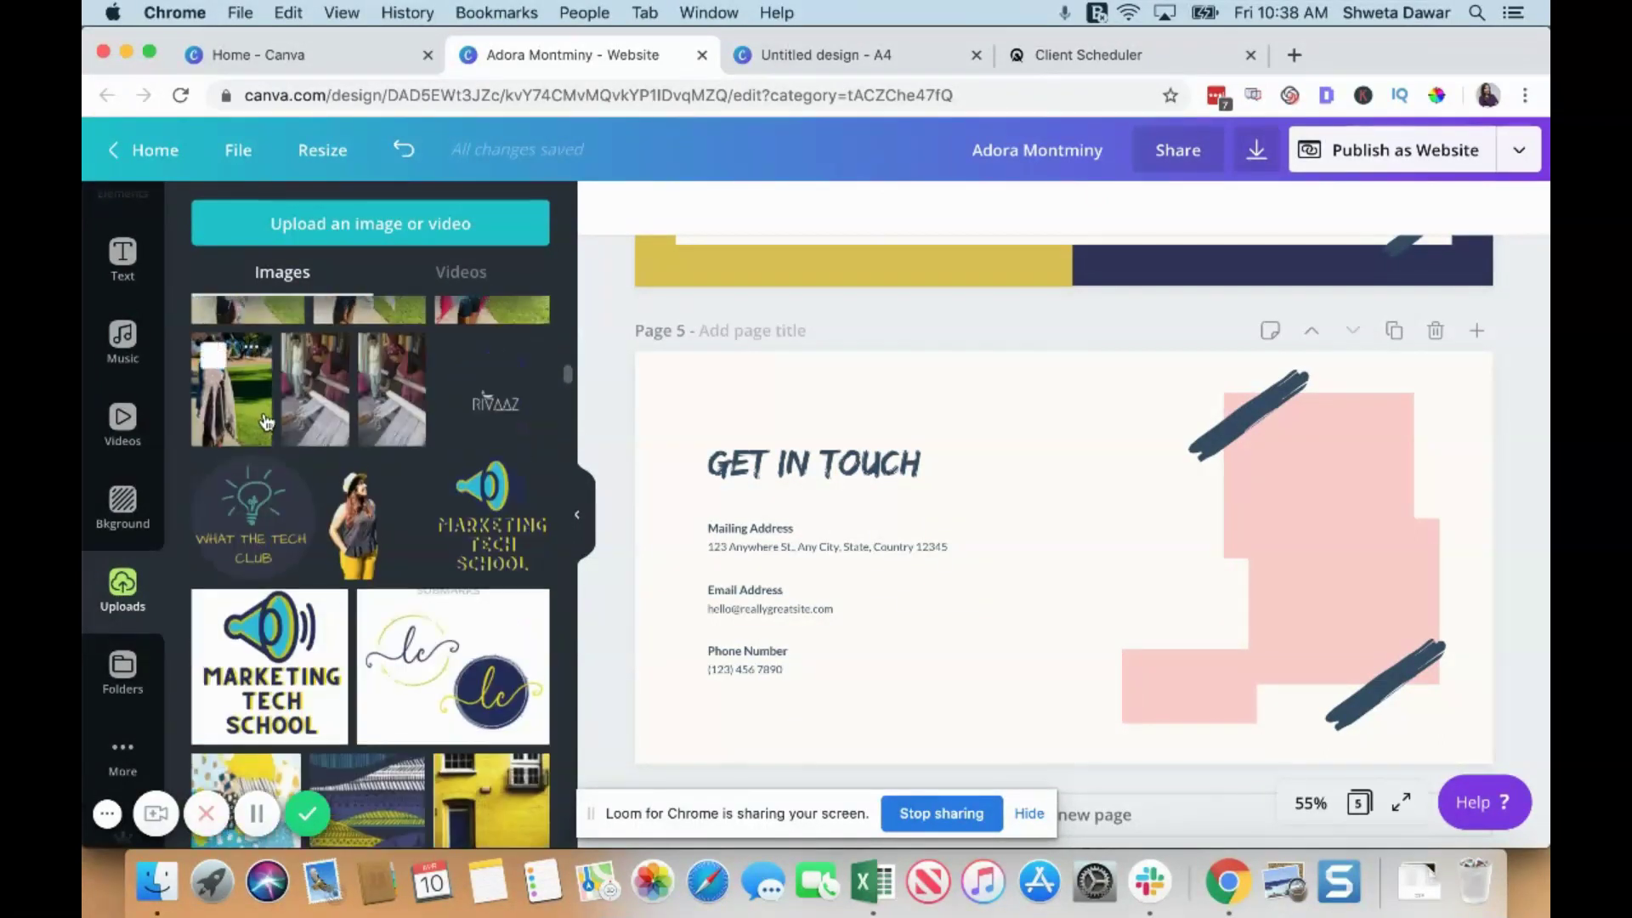
# Remove the three pink rectangles from the Get in Touch page, discarding a first logo placement.
pyautogui.moveTo(481, 515); pyautogui.dragTo(1255, 513)
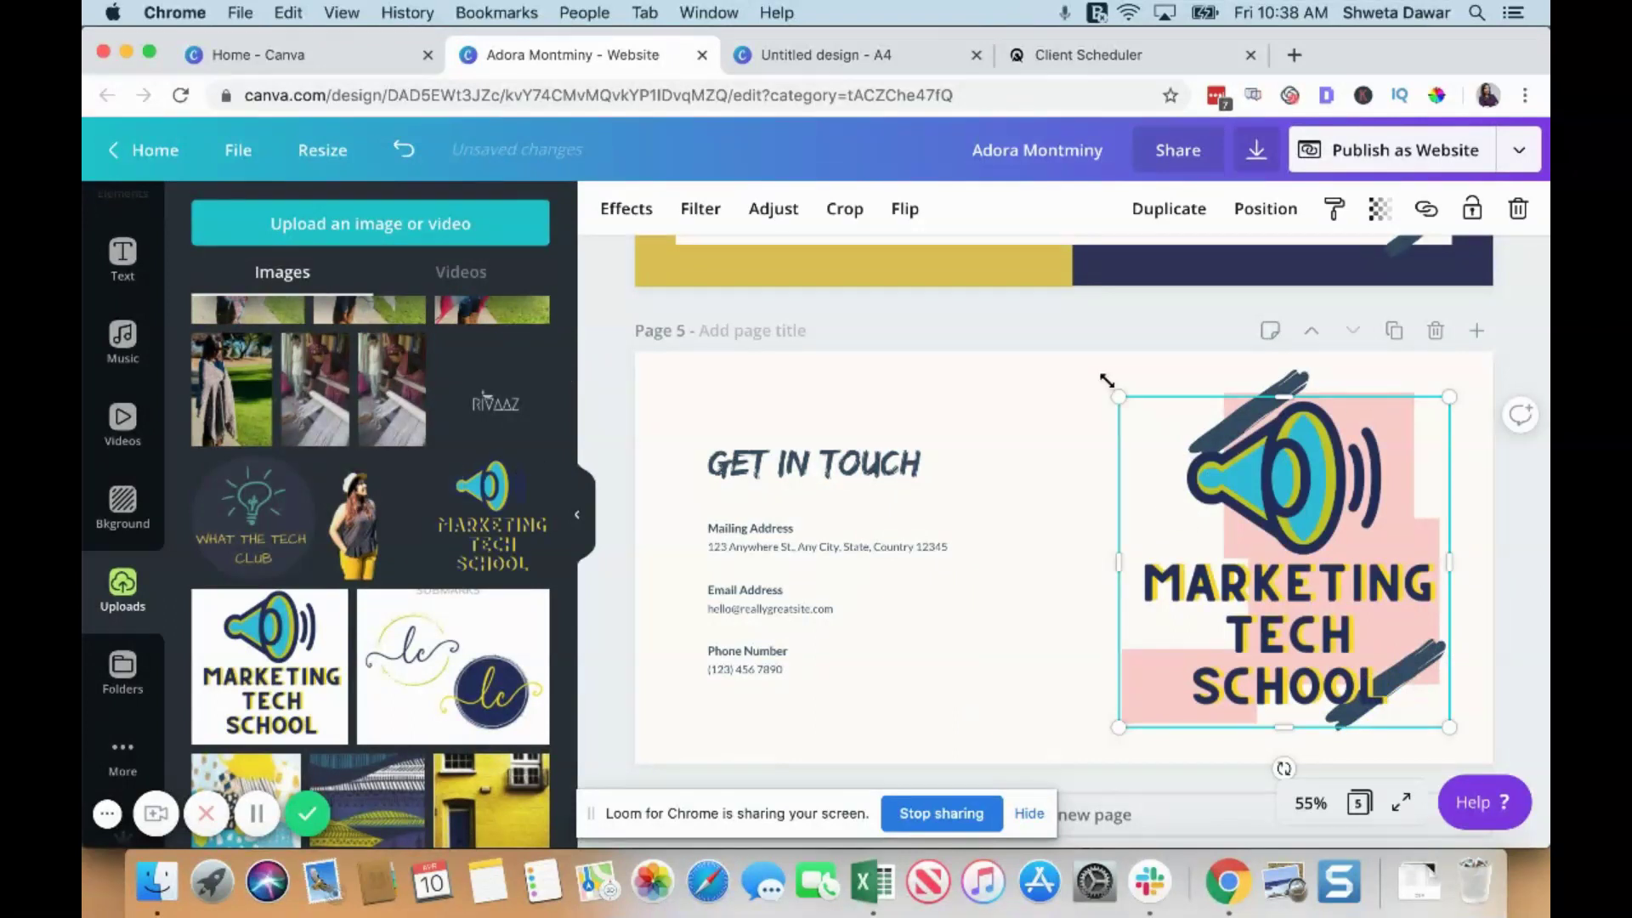
pyautogui.click(1046, 410)
pyautogui.click(1132, 678)
pyautogui.press('Delete')
pyautogui.click(1134, 679)
pyautogui.press('Delete')
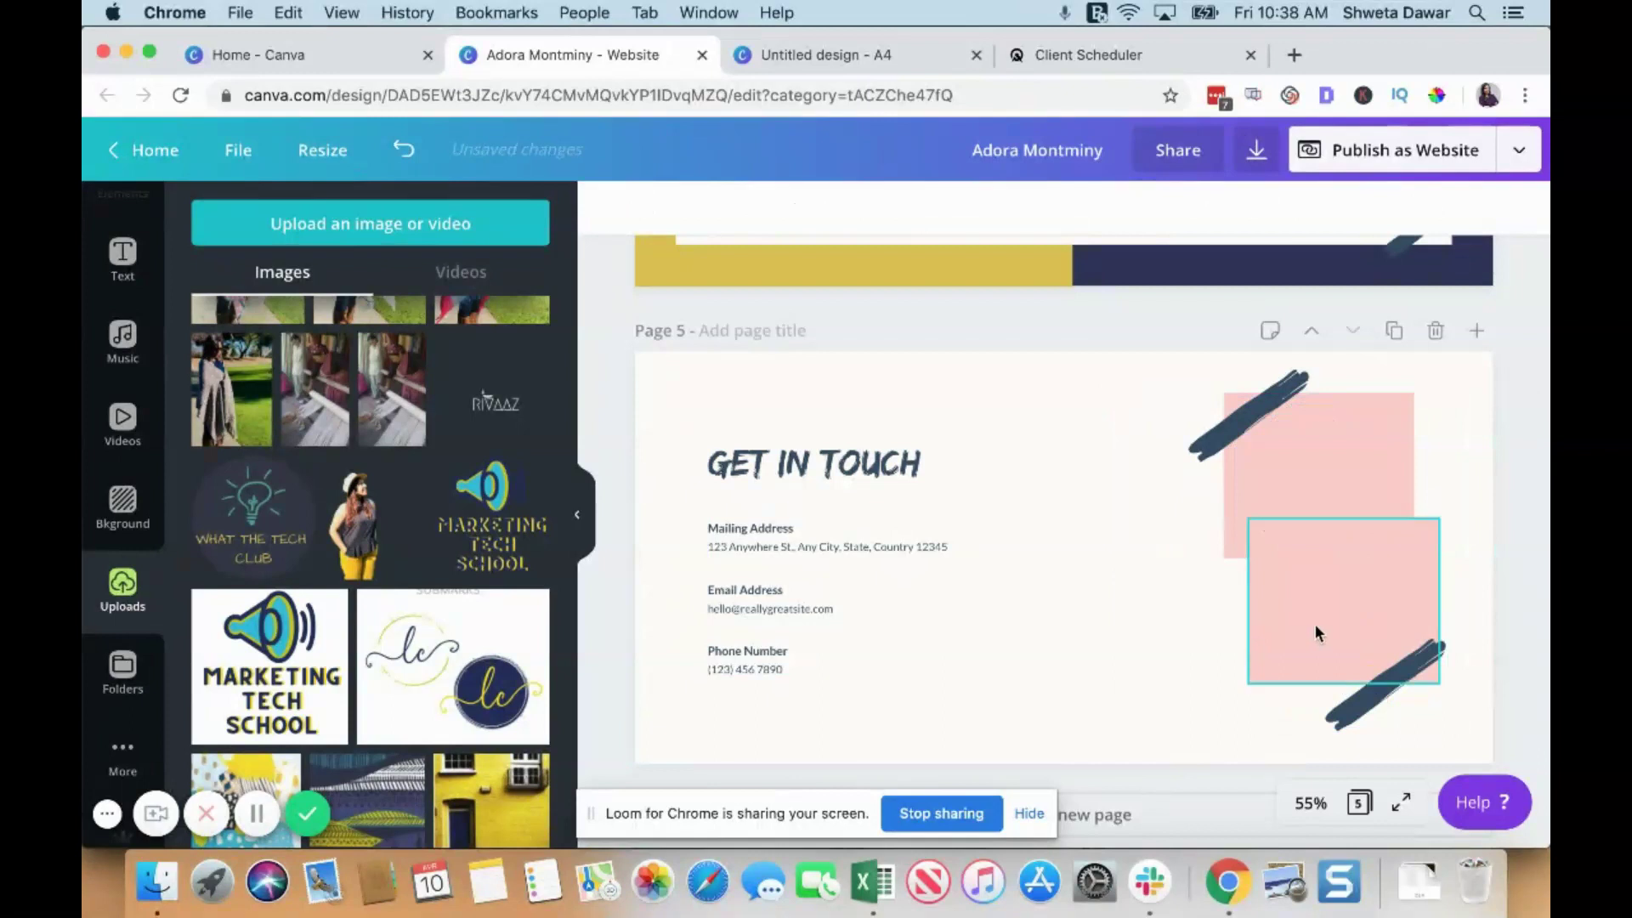
pyautogui.click(1314, 624)
pyautogui.press('Delete')
pyautogui.click(1313, 512)
pyautogui.press('Delete')
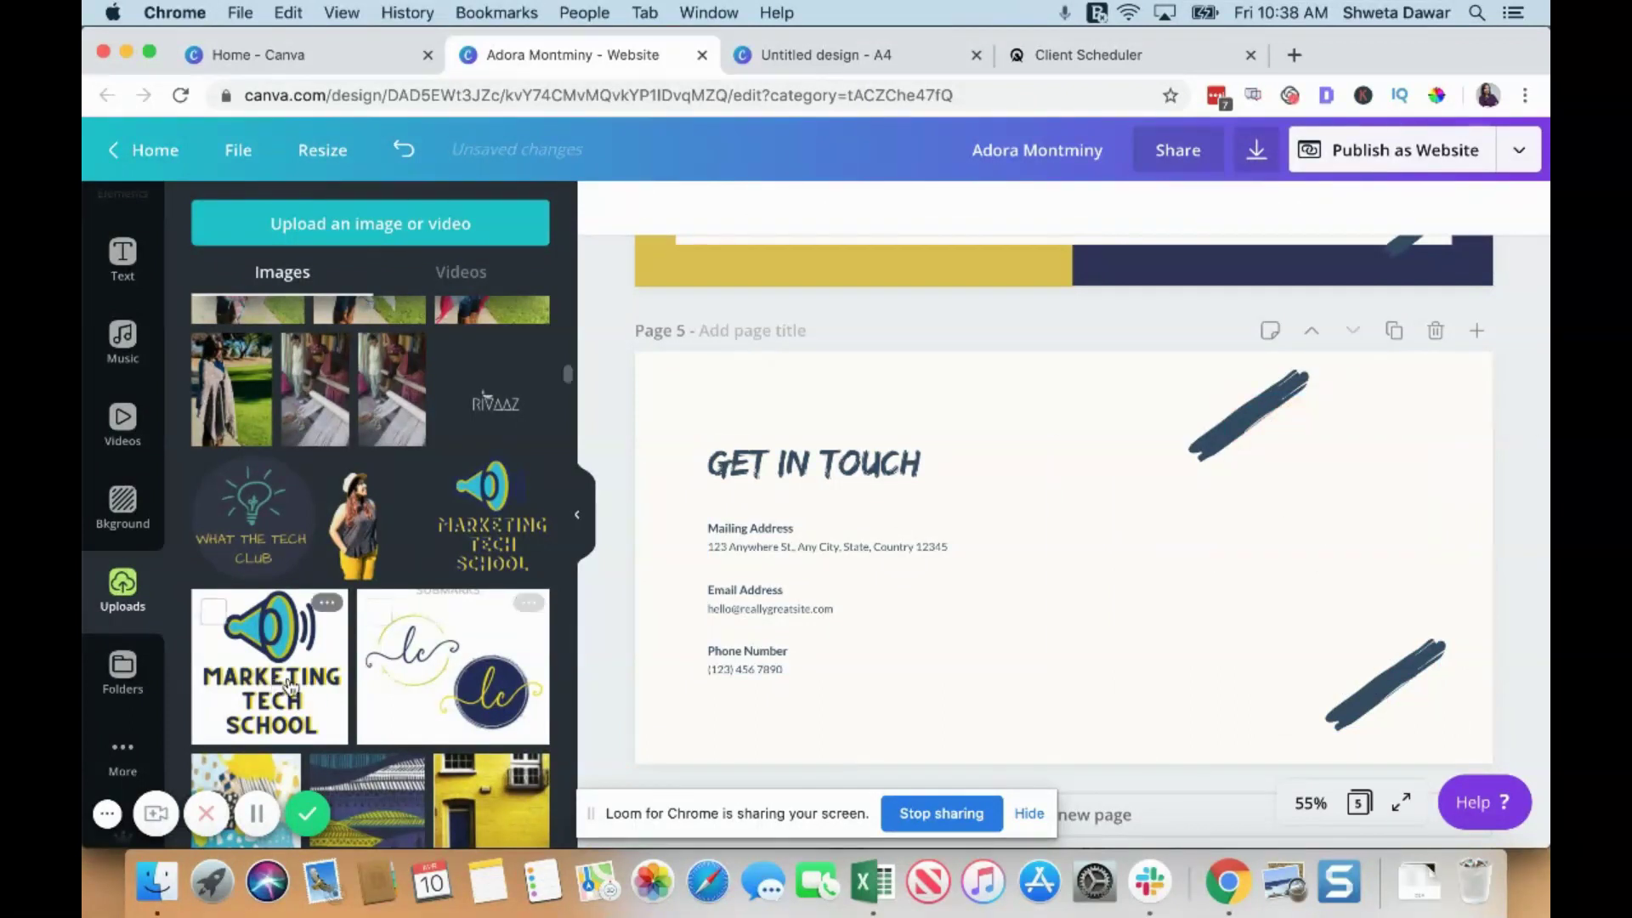
# Place the Marketing Tech School logo, shrink it, and move it right over the brush strokes.
pyautogui.moveTo(1293, 554); pyautogui.dragTo(1158, 457)
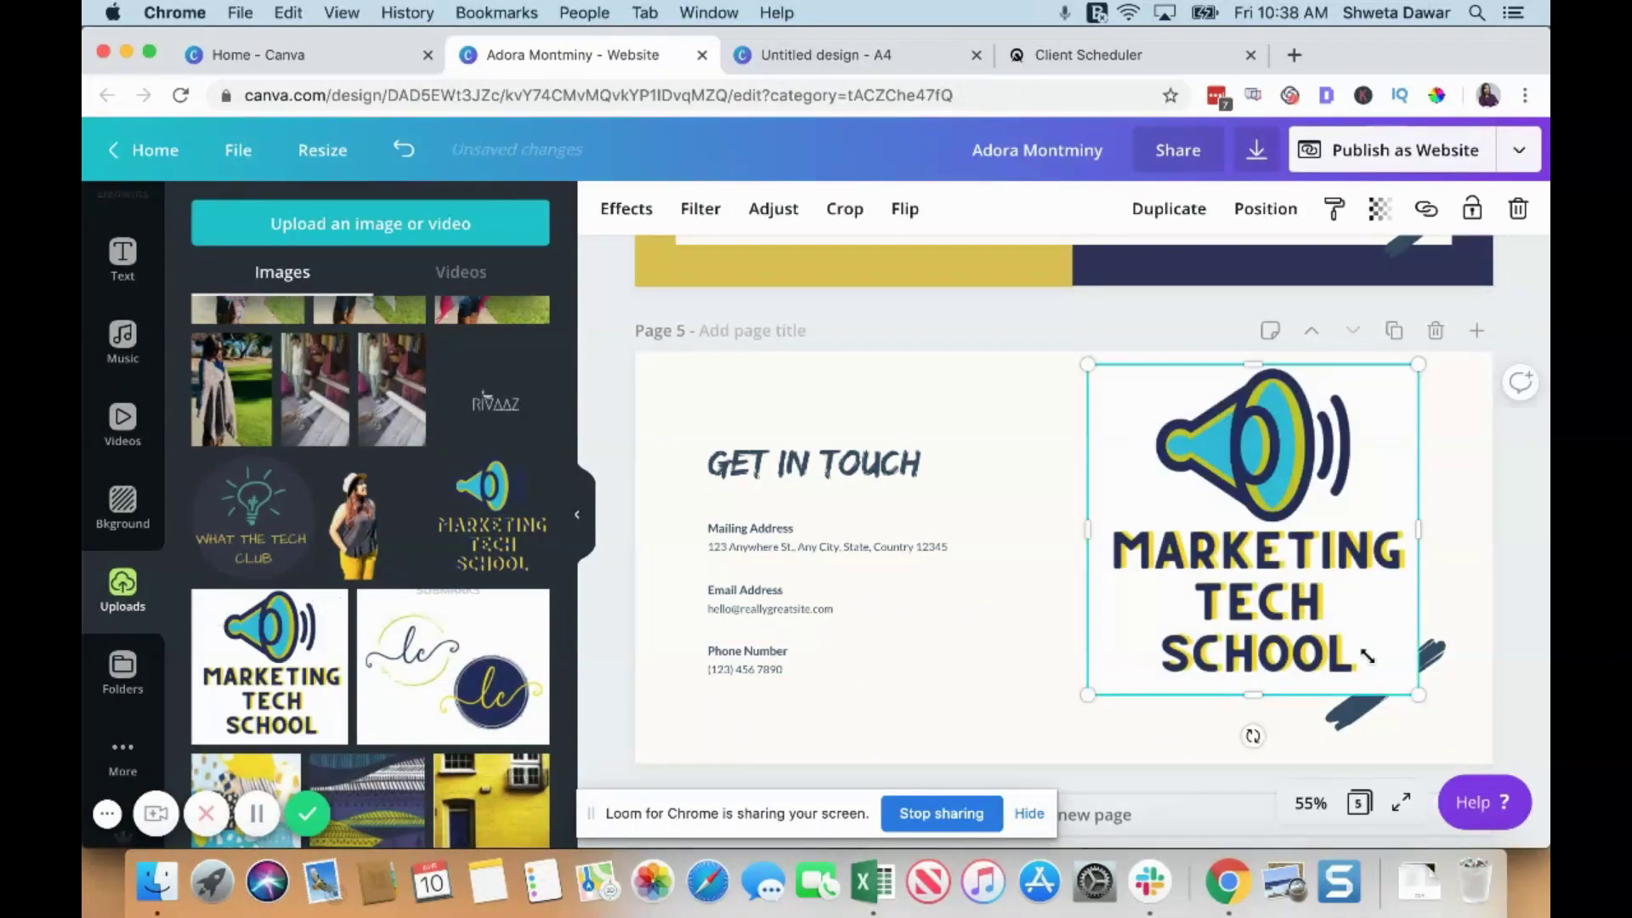
pyautogui.moveTo(1367, 657); pyautogui.dragTo(1335, 610)
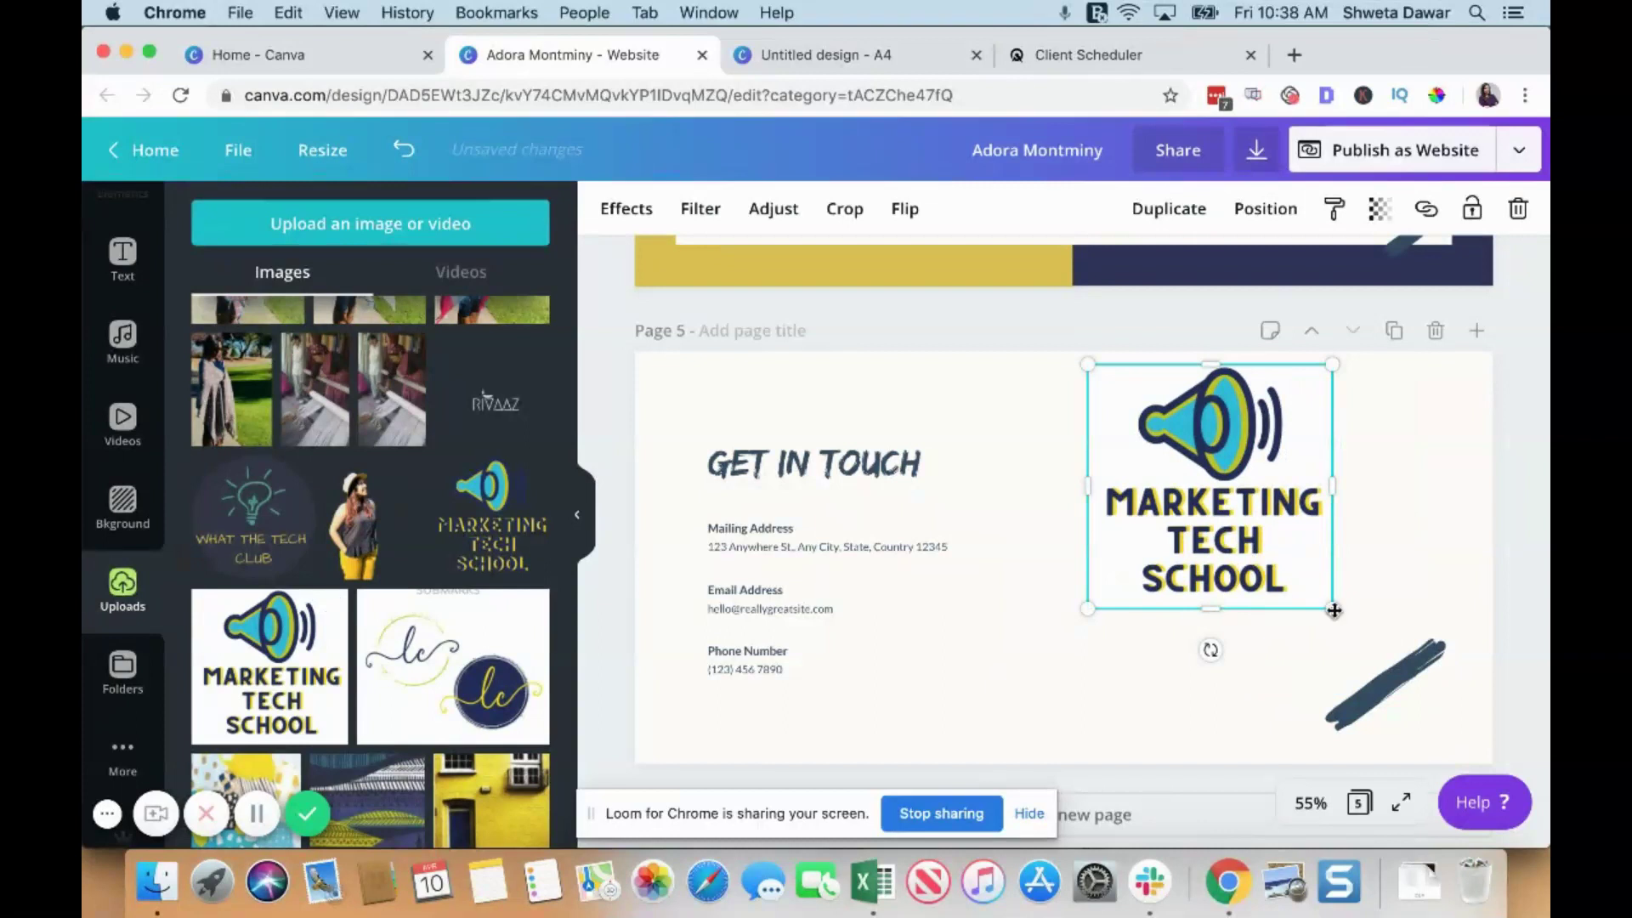
pyautogui.moveTo(1209, 486); pyautogui.dragTo(1318, 571)
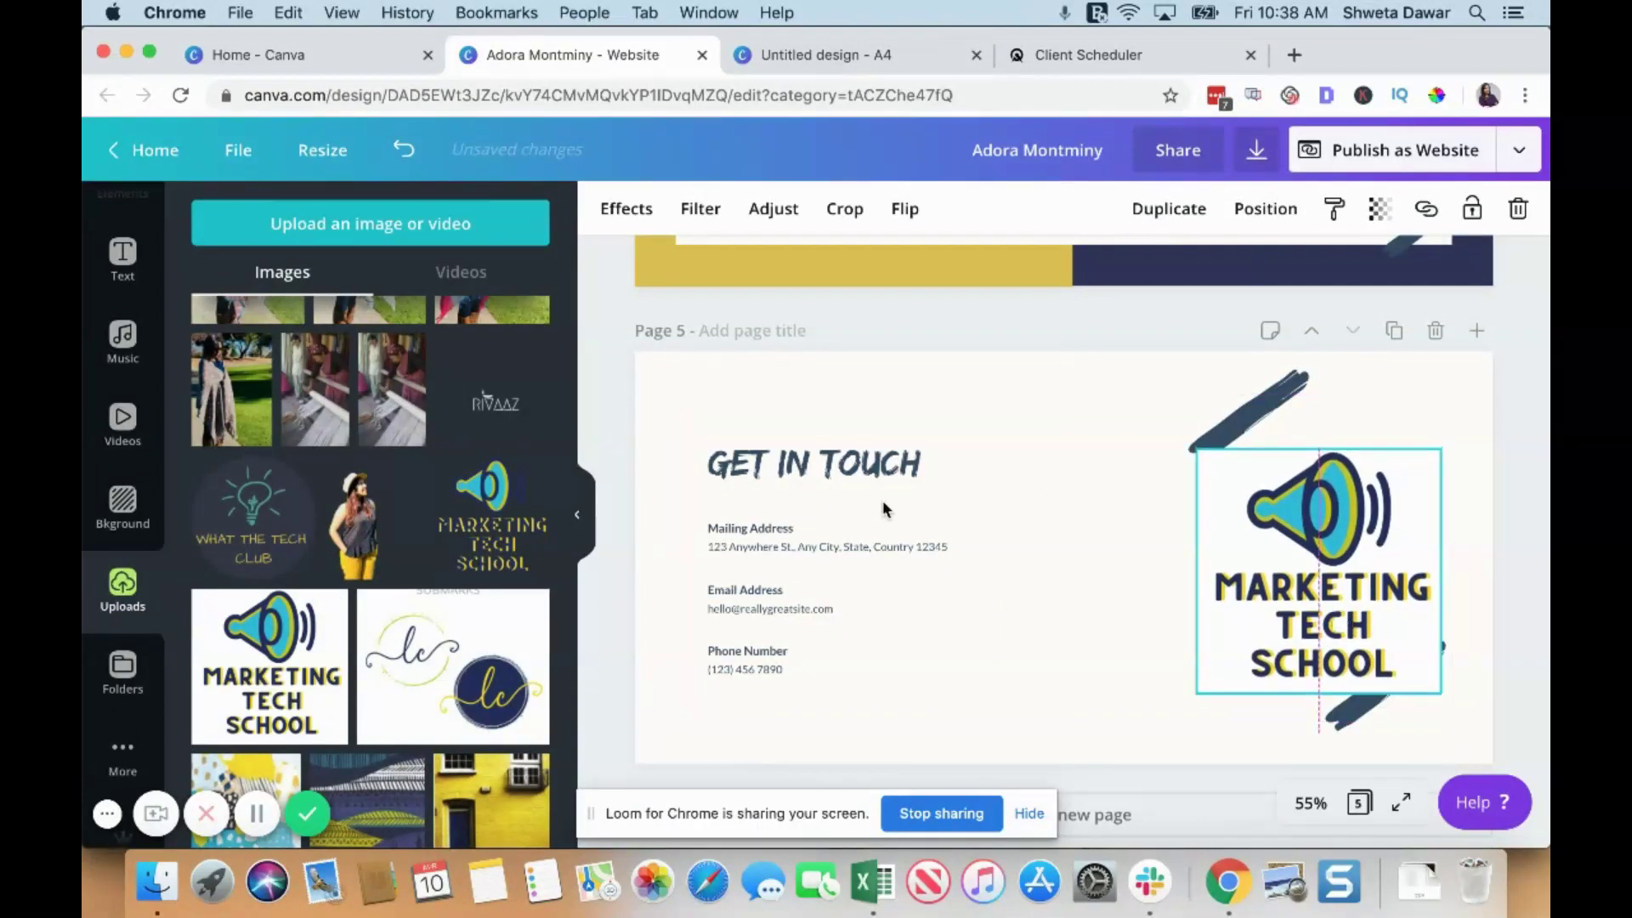
# Change the GET IN TOUCH heading to 'BOOK A FREE 15-MIN CONSULTATION'.
pyautogui.click(852, 471)
pyautogui.click(762, 649)
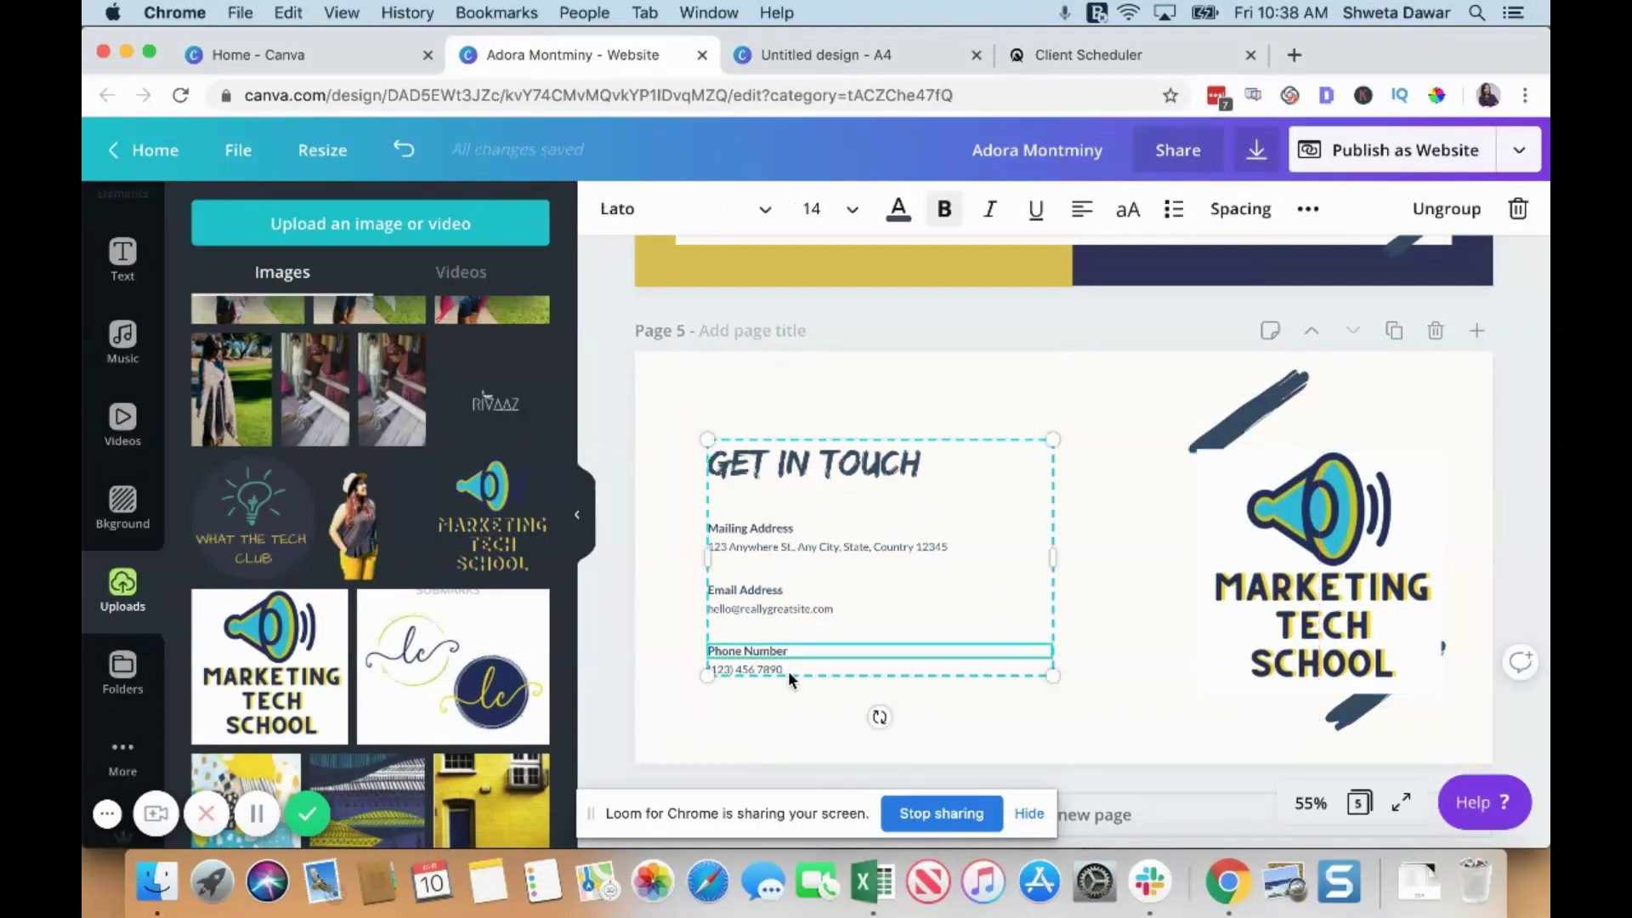
pyautogui.click(775, 470)
pyautogui.click(774, 464)
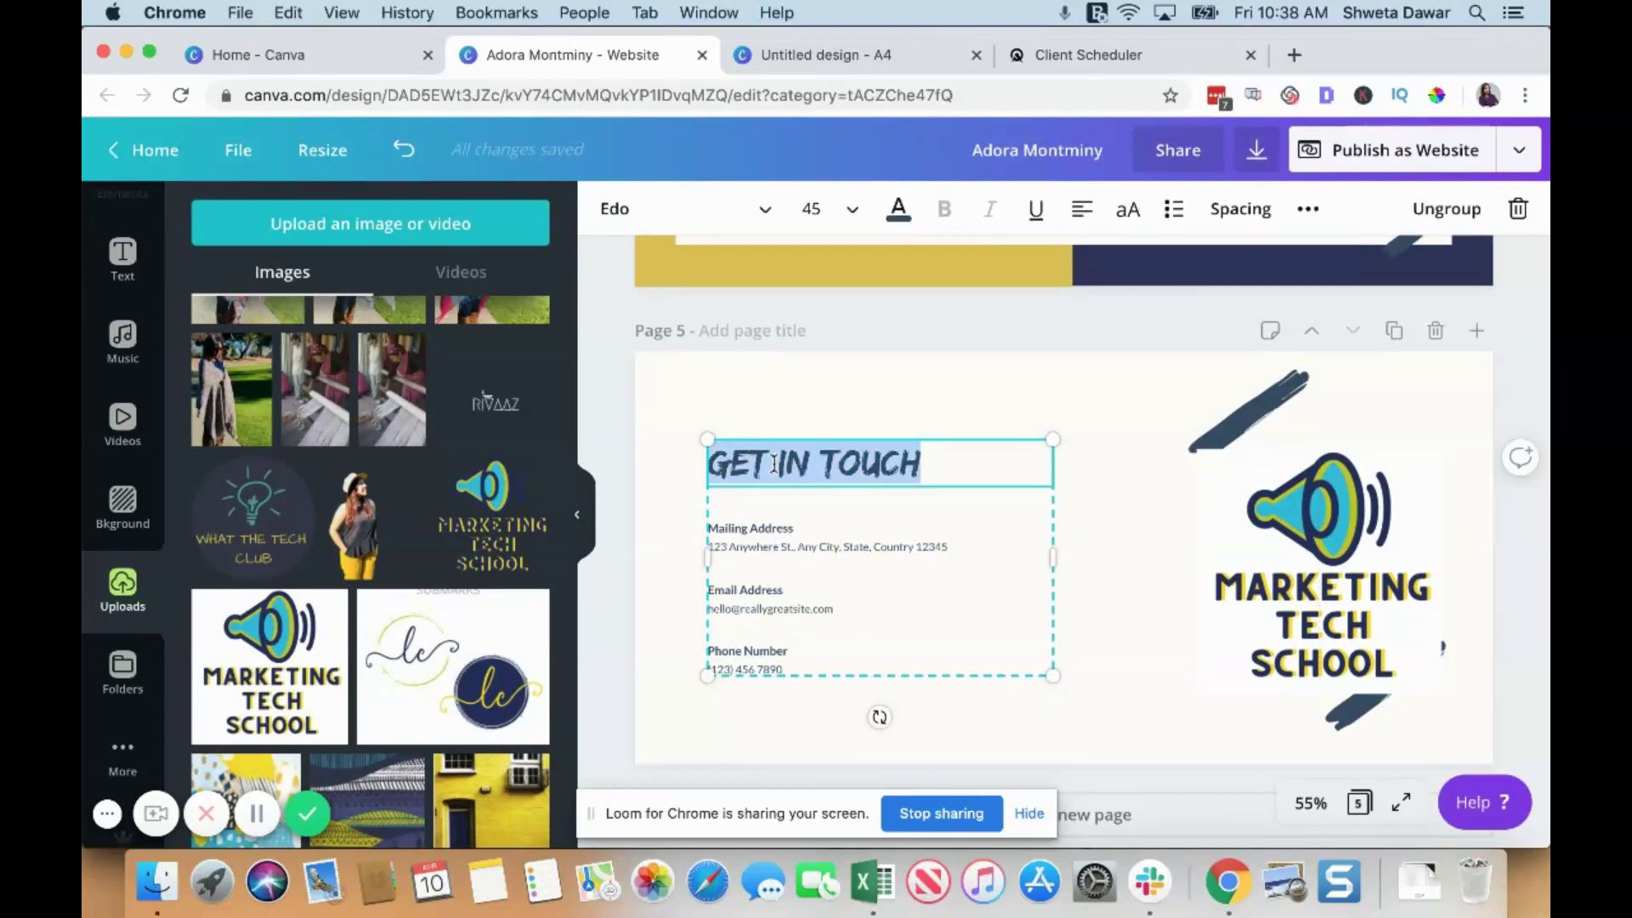
pyautogui.write('BOK')
pyautogui.write('OK')
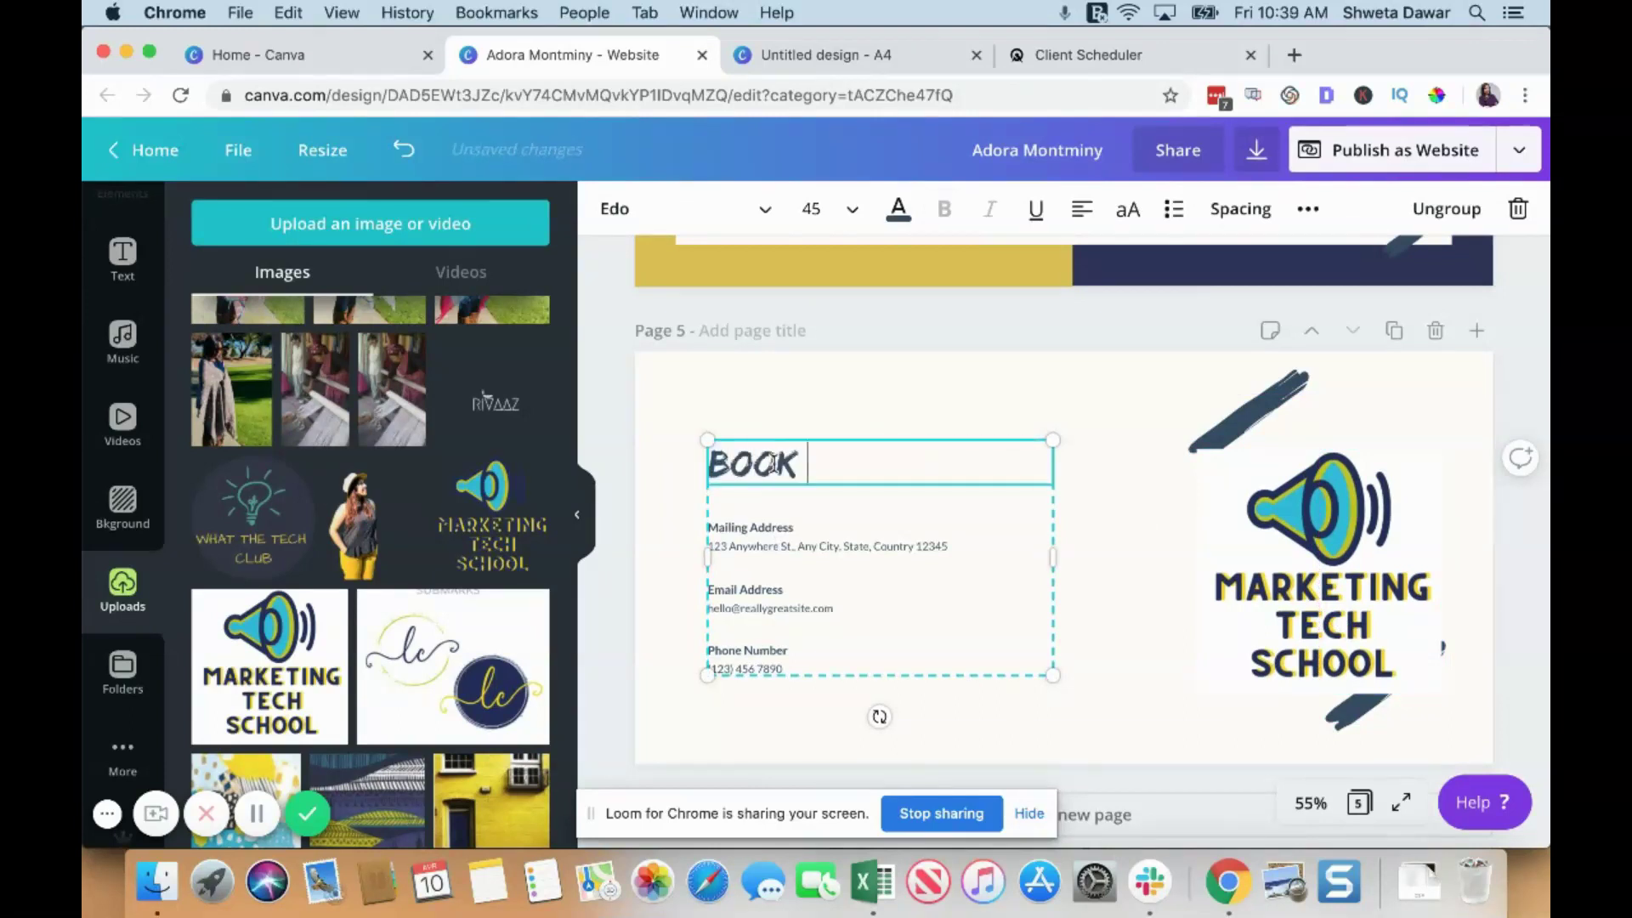
pyautogui.write(' A FREE ')
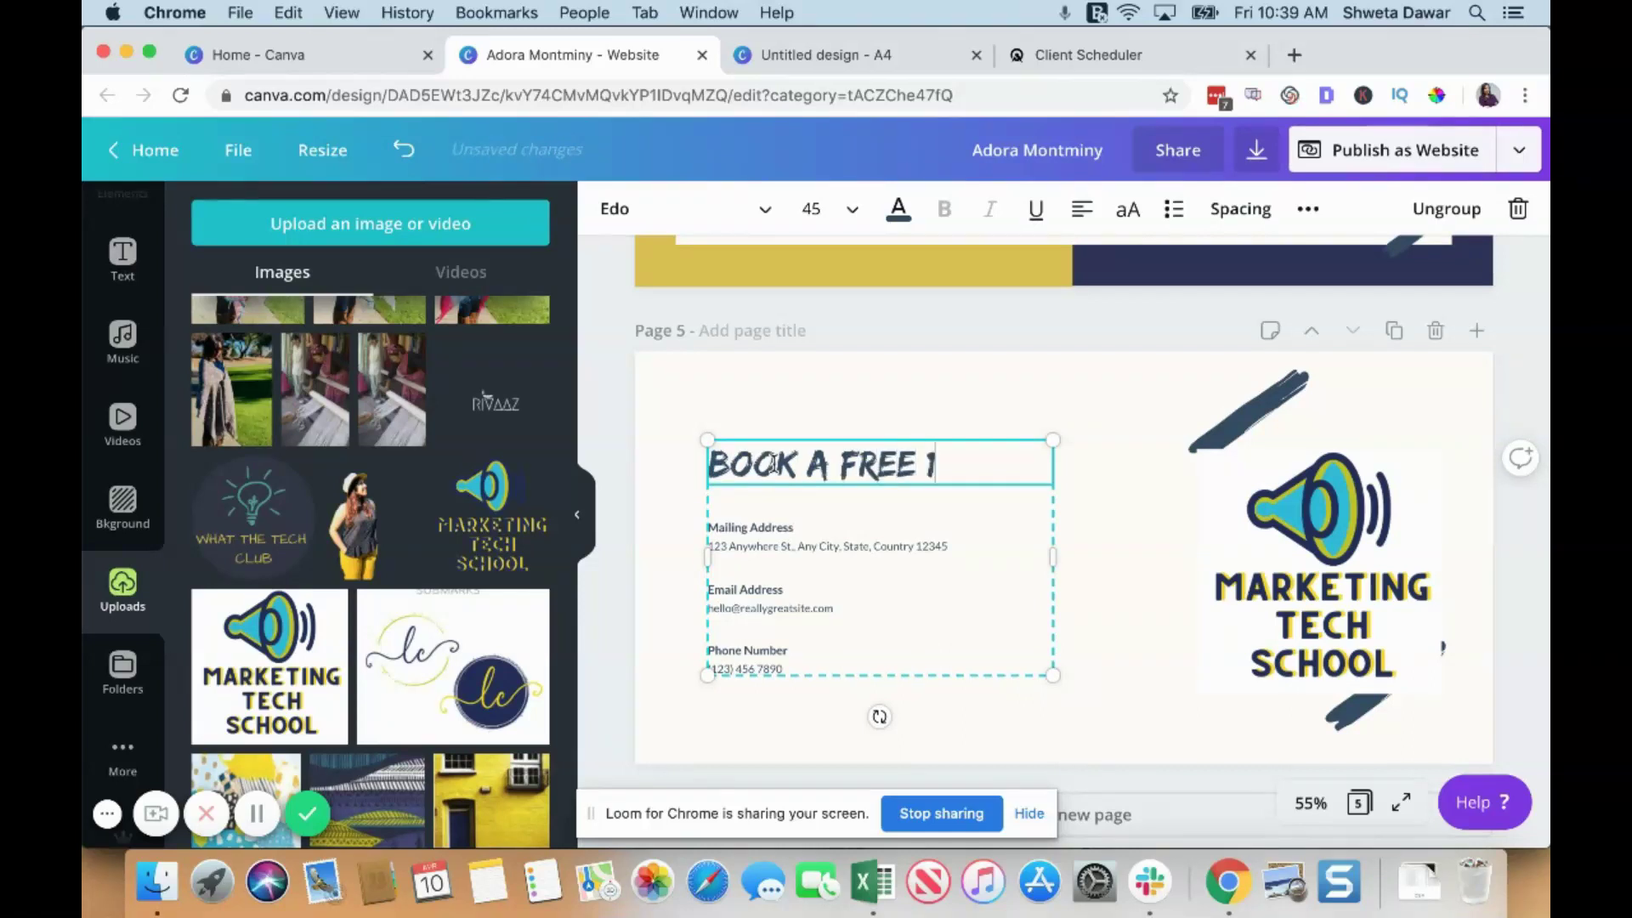
pyautogui.write('15-MIN C')
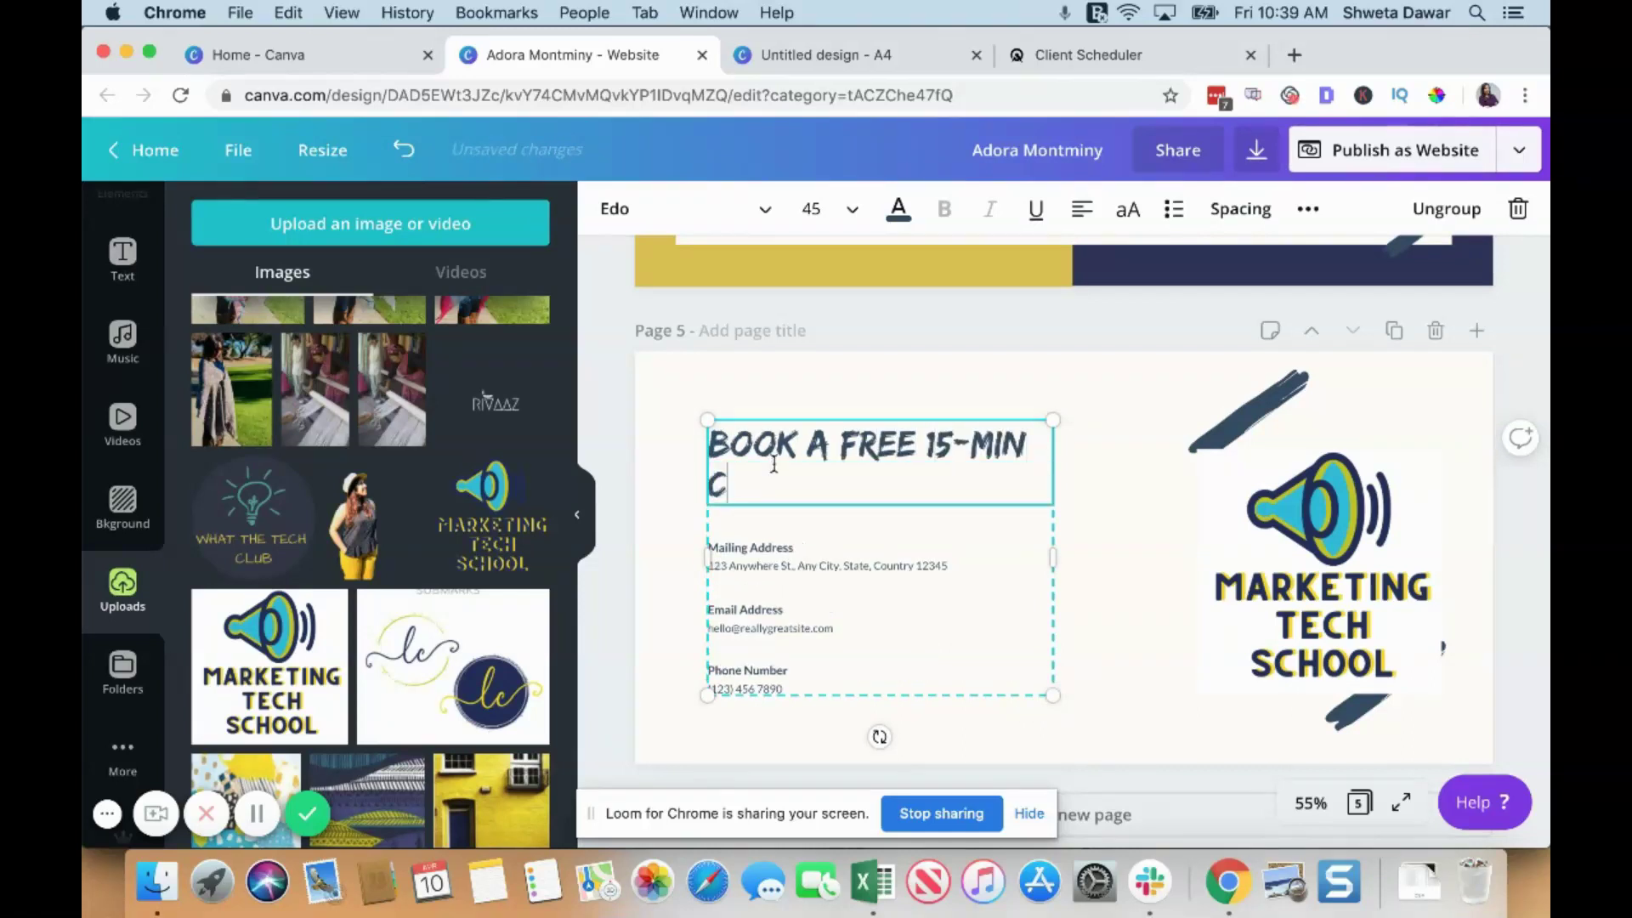
pyautogui.write('ONSULTATION')
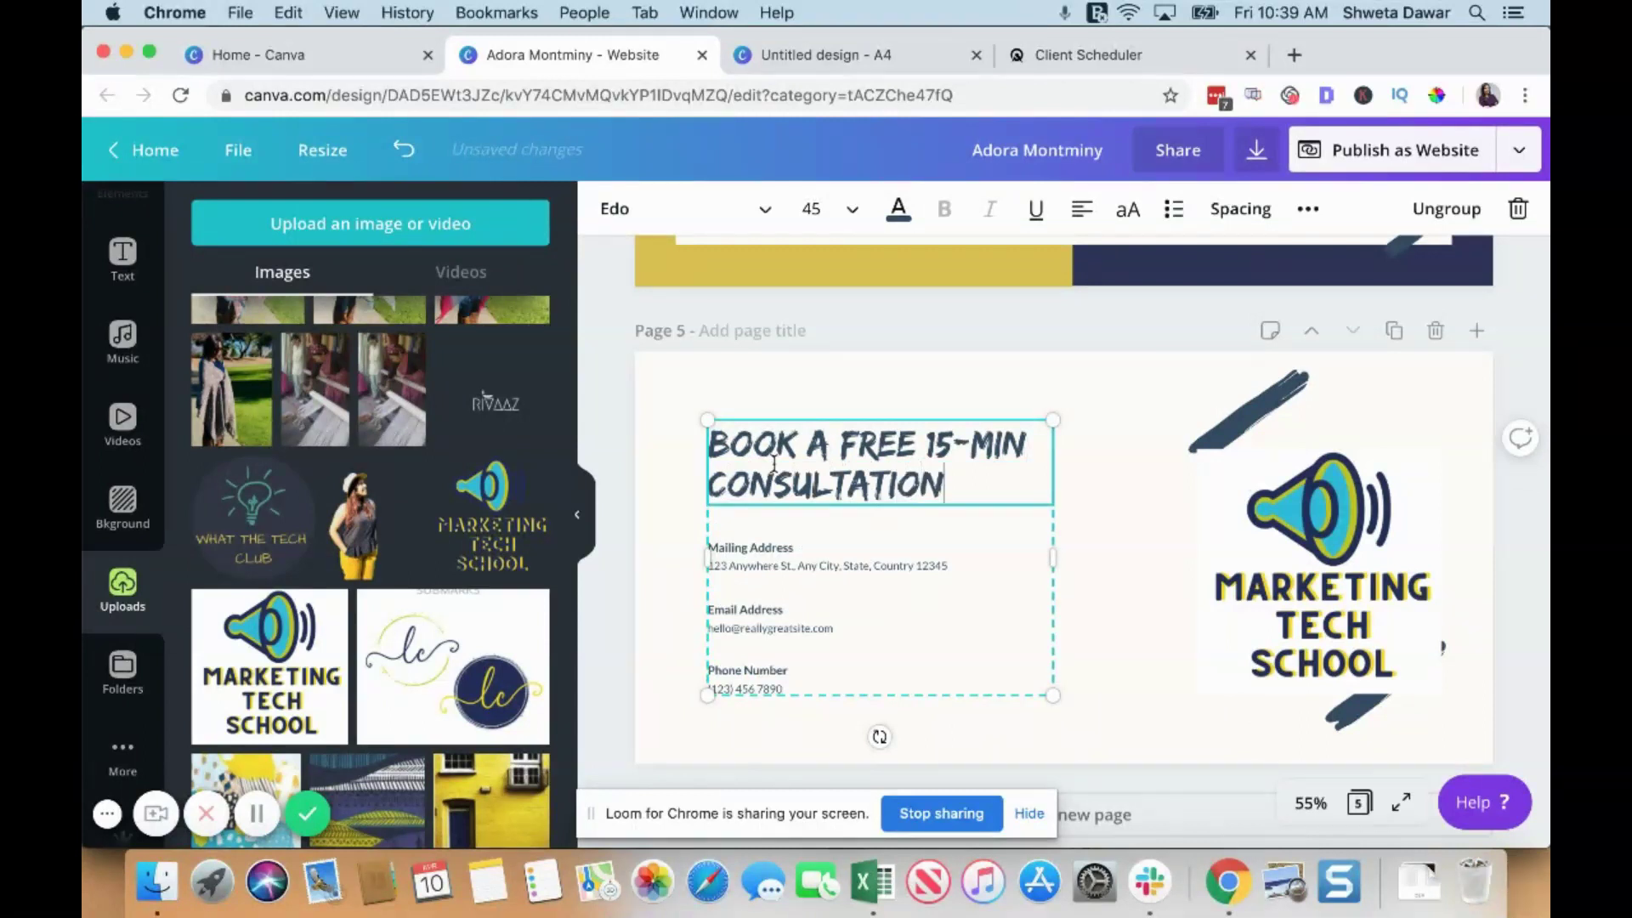
# Delete the phone number and email address labels and their values.
pyautogui.click(759, 553)
pyautogui.click(783, 683)
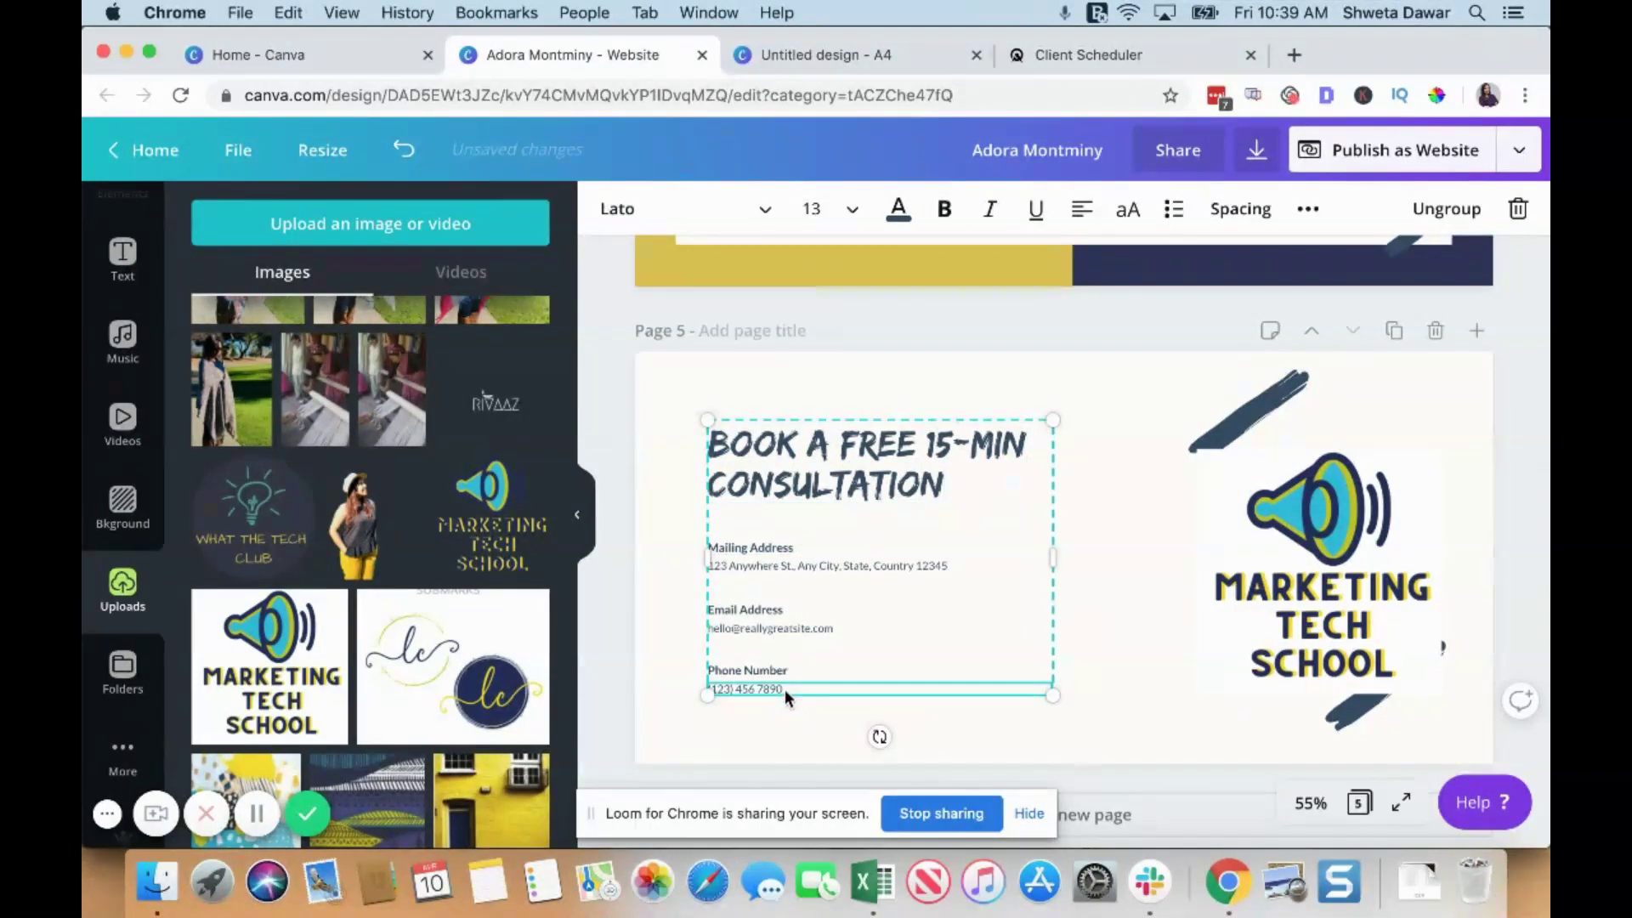
pyautogui.press('Delete')
pyautogui.click(782, 670)
pyautogui.press('Delete')
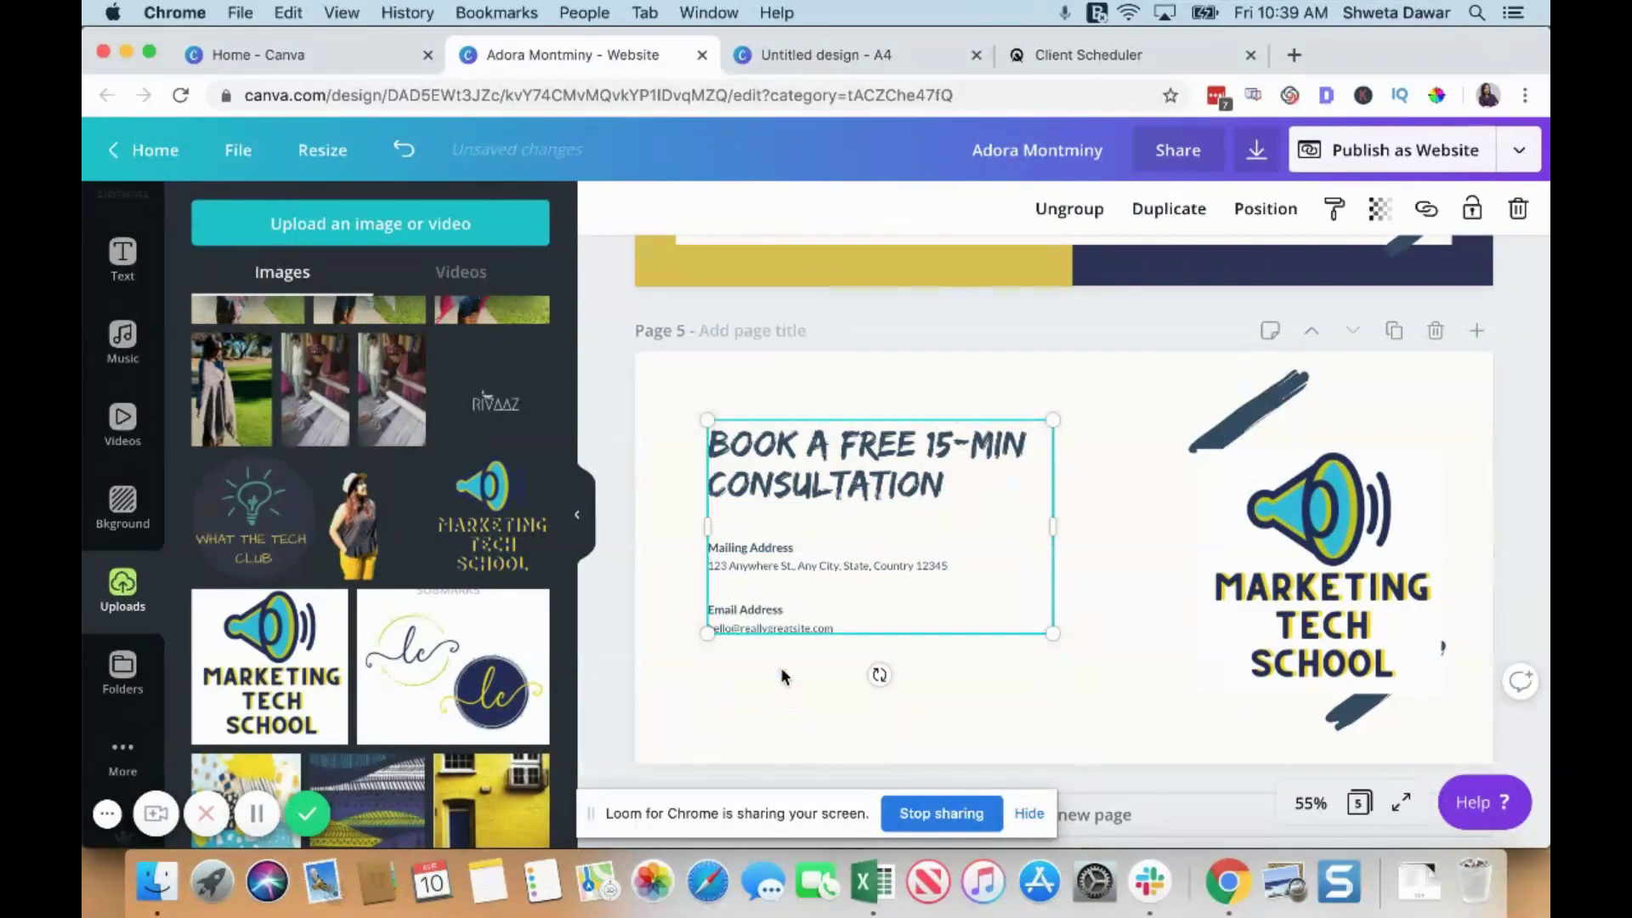
pyautogui.click(770, 628)
pyautogui.press('Delete')
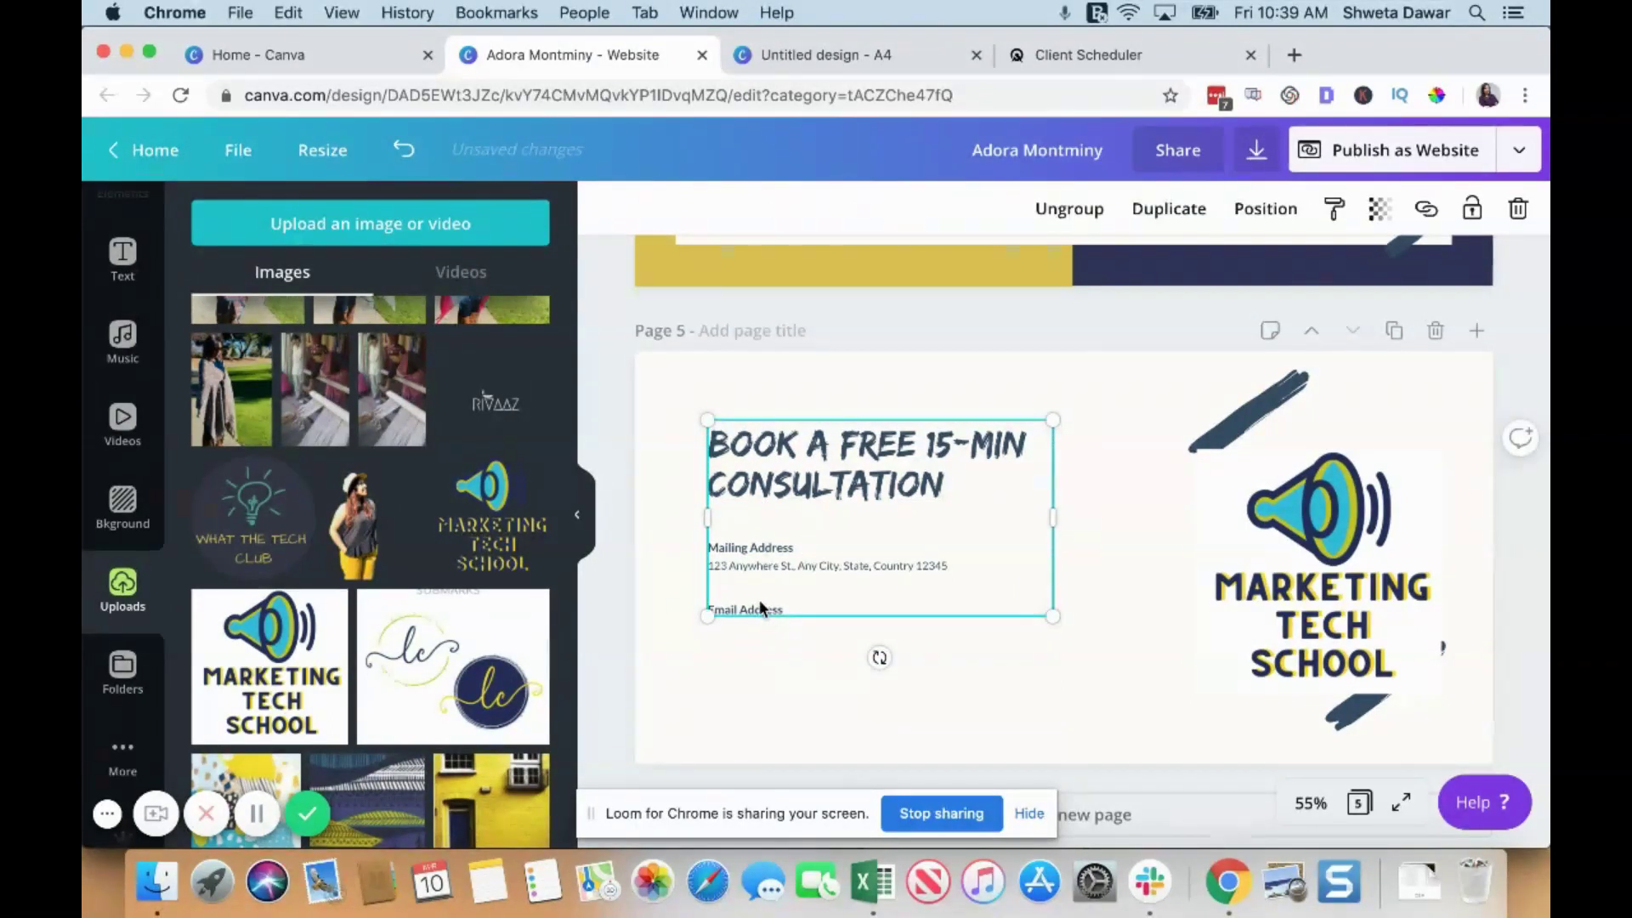
pyautogui.click(761, 607)
pyautogui.press('Delete')
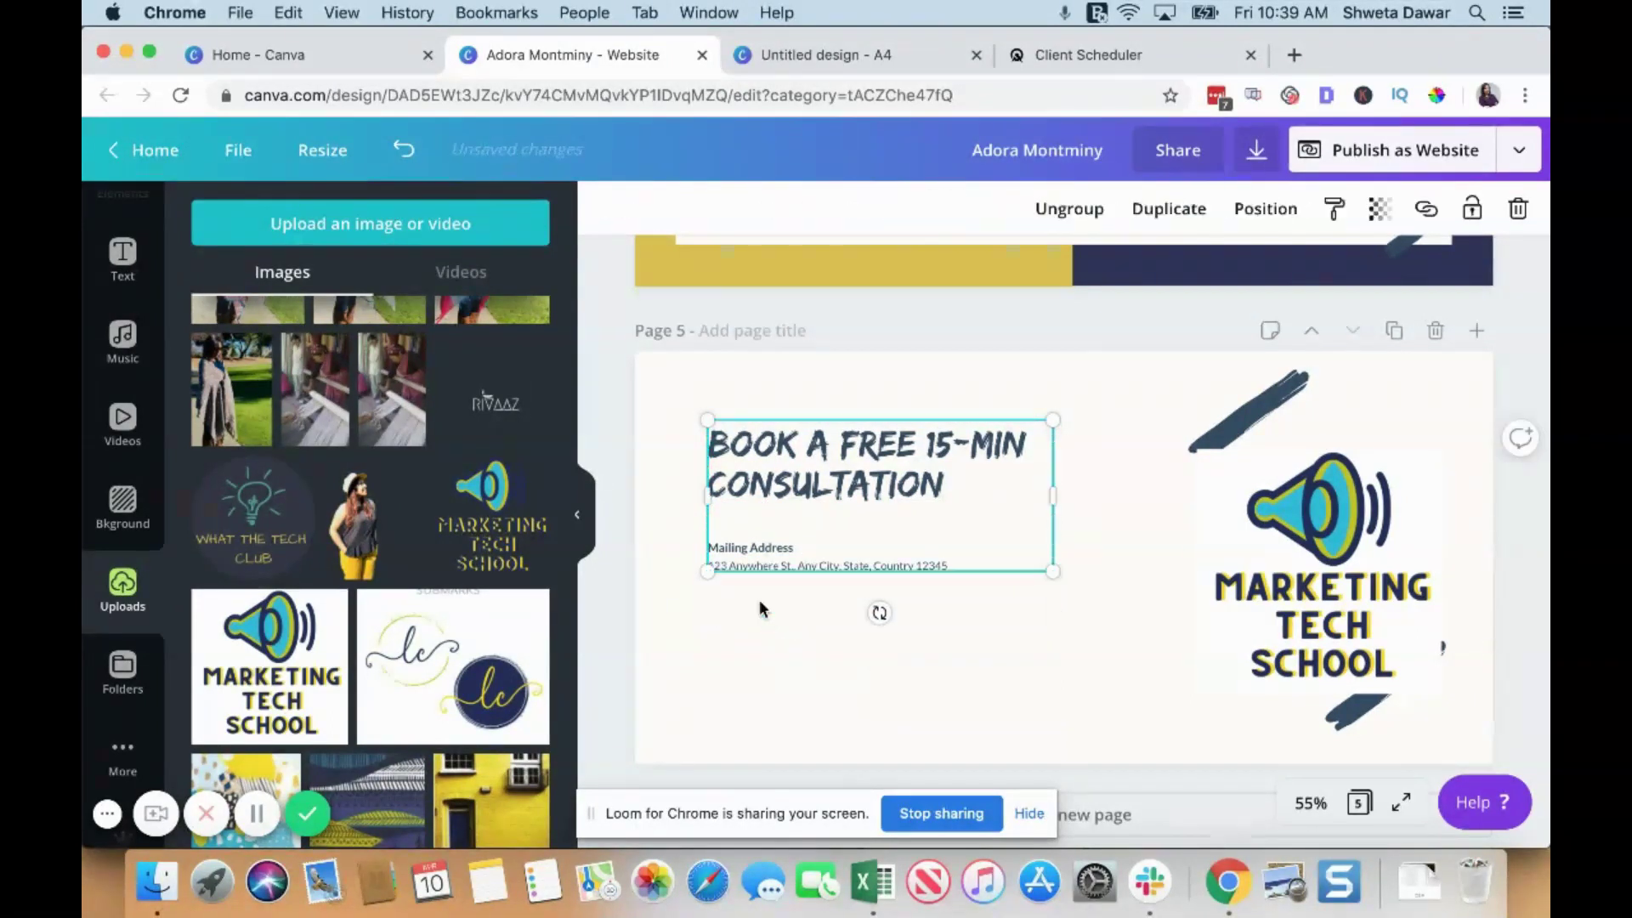
# Delete the Mailing Address label and the street address line.
pyautogui.click(759, 549)
pyautogui.press('Delete')
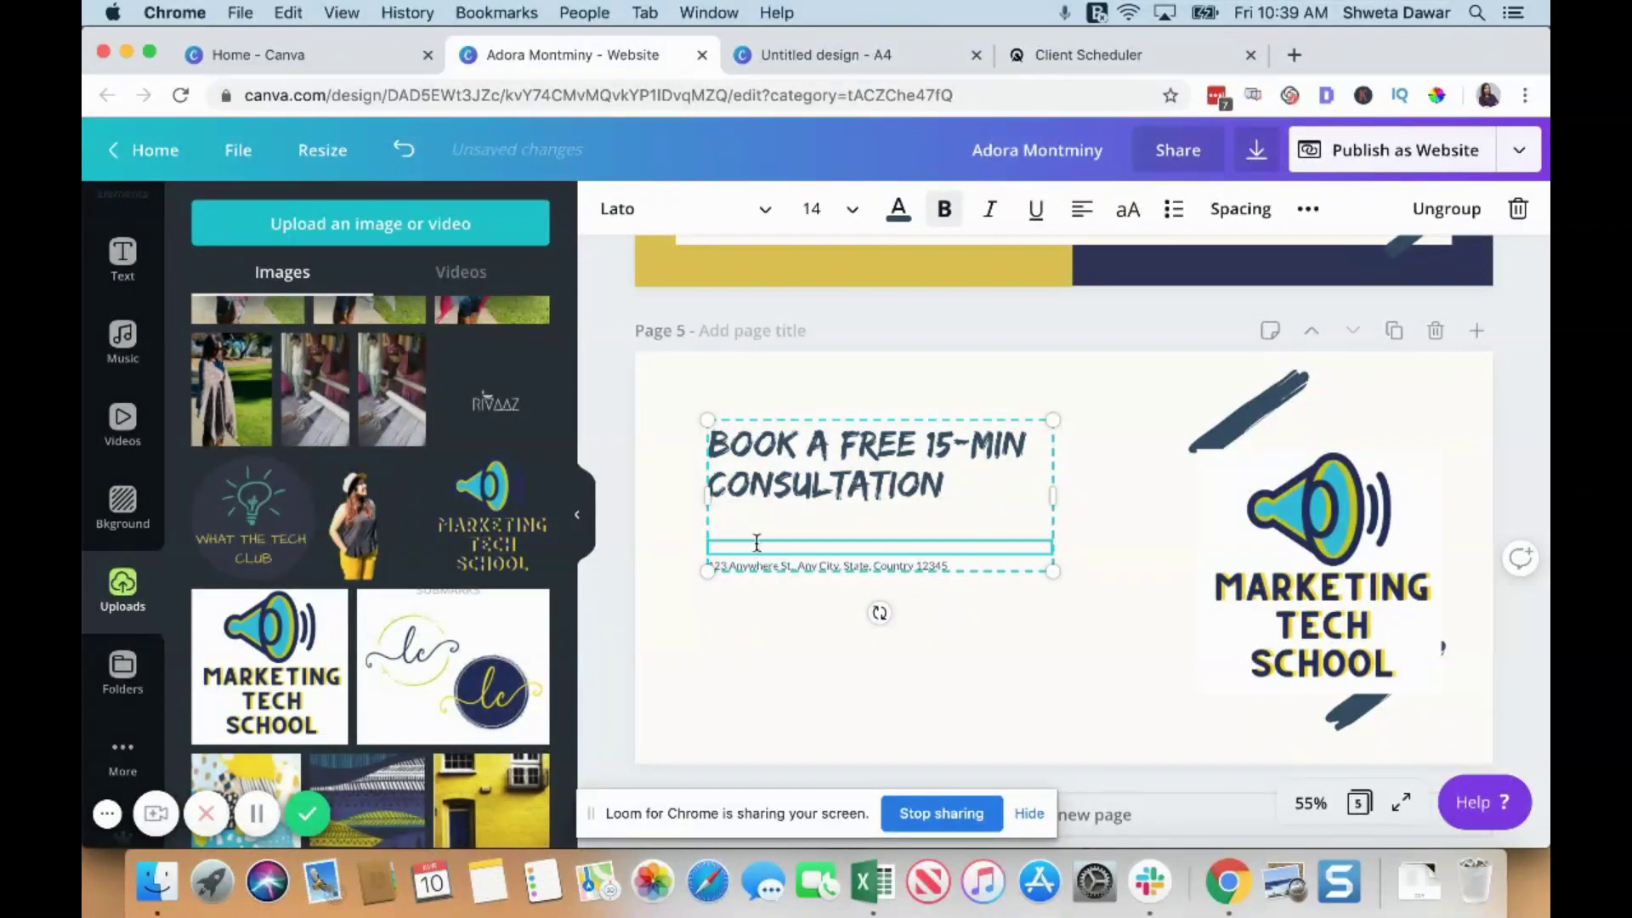
pyautogui.click(772, 566)
pyautogui.press('Delete')
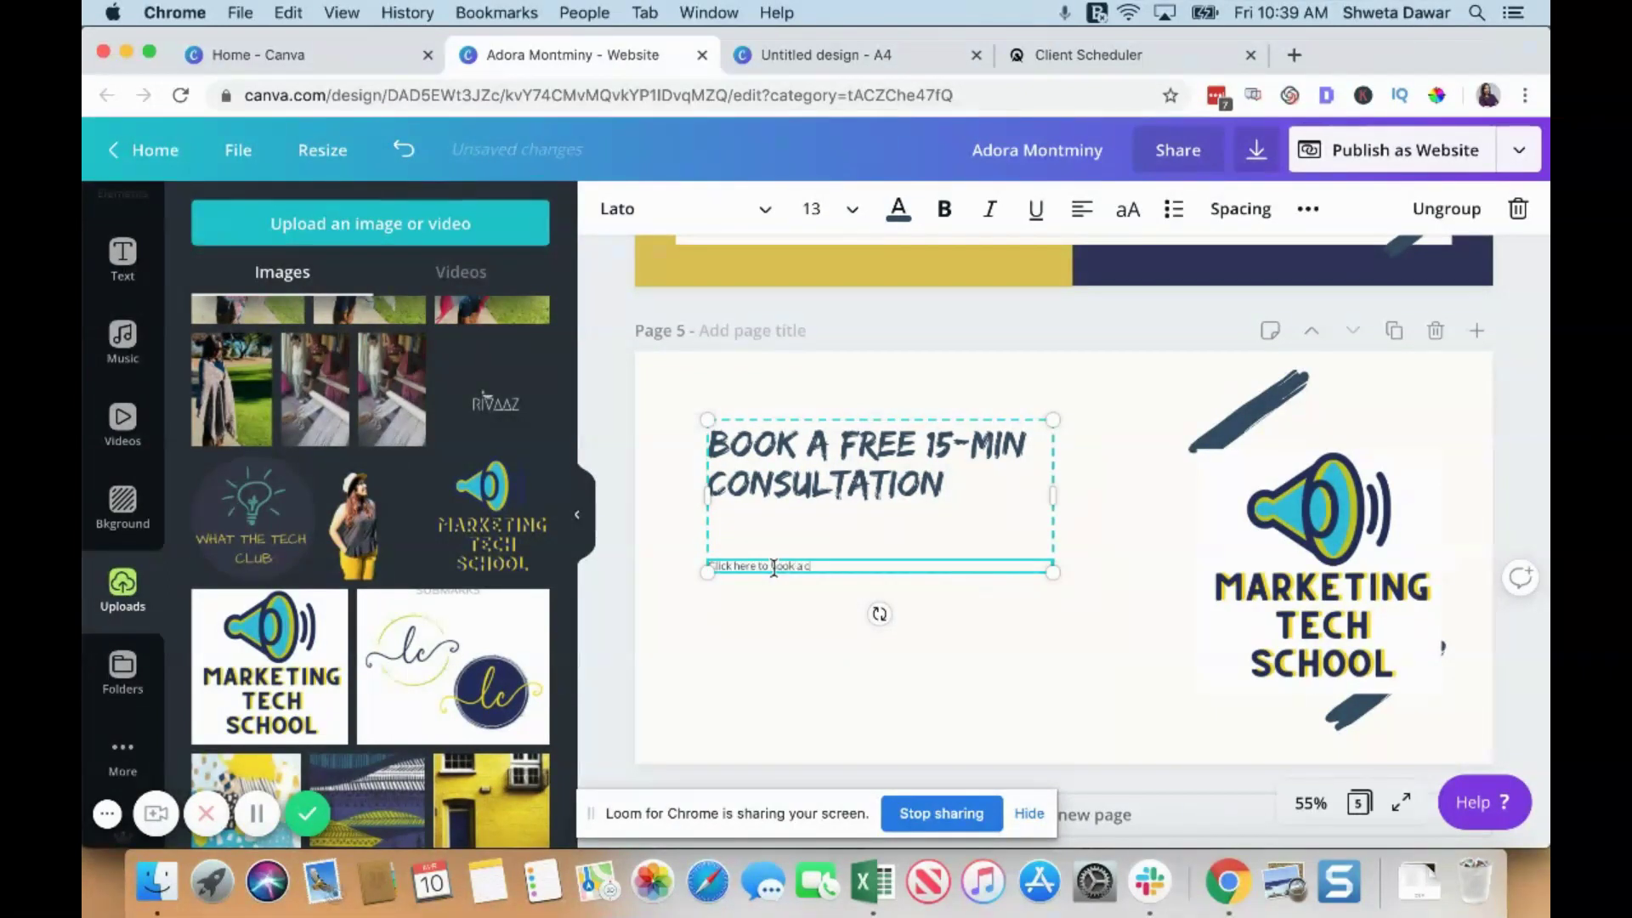
# Set the whole 'Click here to book a call' line to font size 32.
pyautogui.tripleClick(769, 568)
pyautogui.click(853, 209)
pyautogui.scroll(-4, 841, 515)
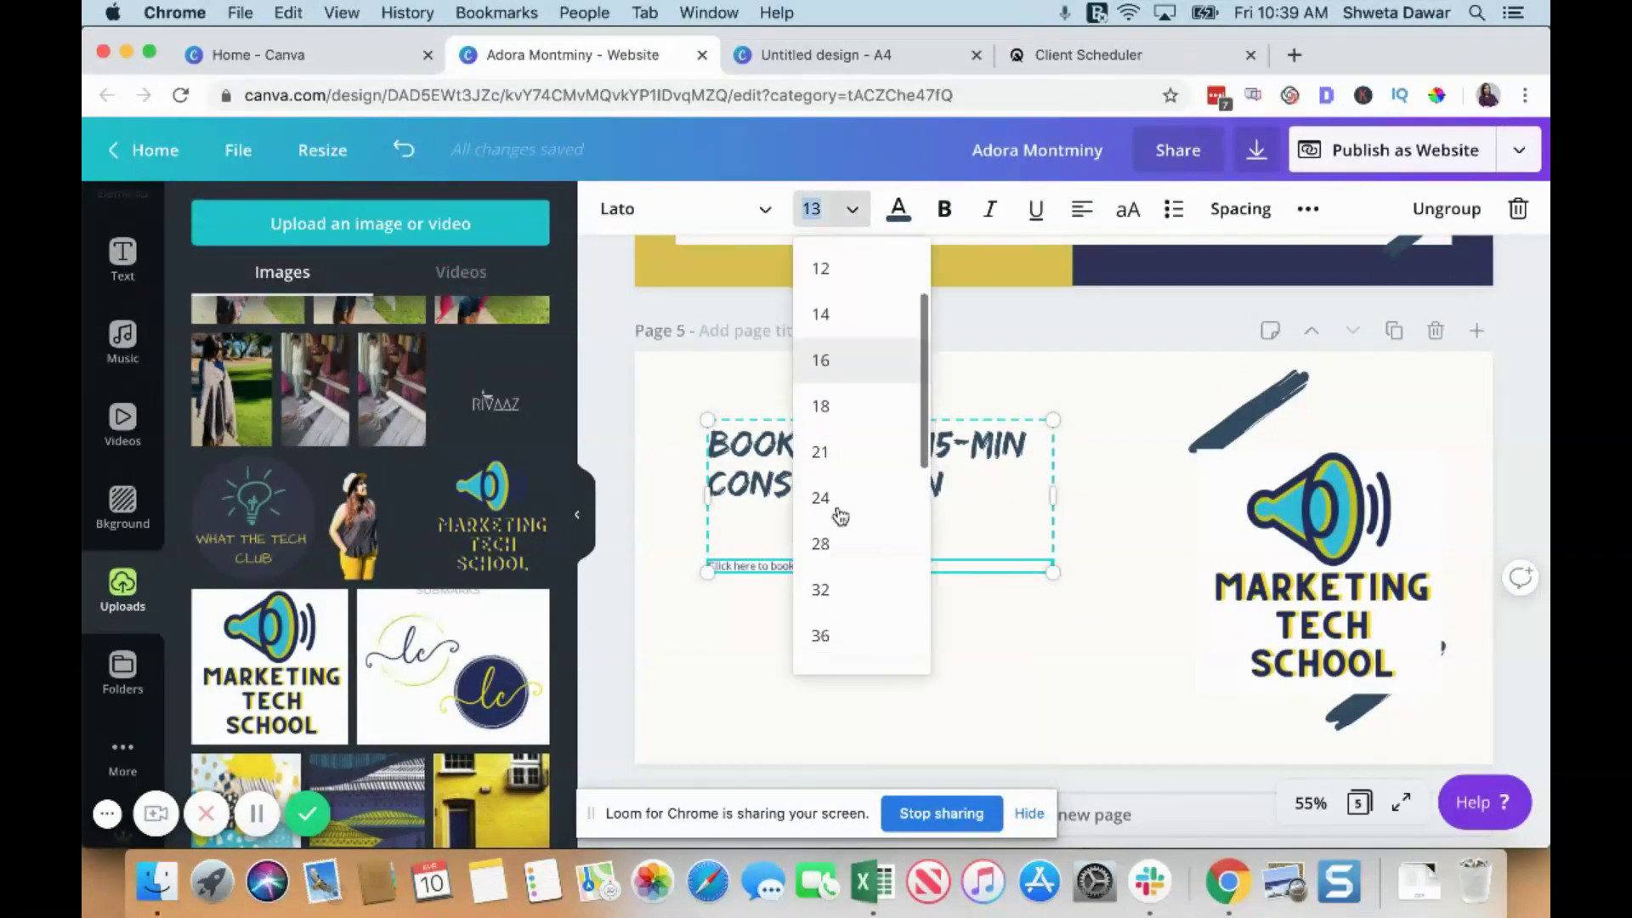
pyautogui.click(825, 535)
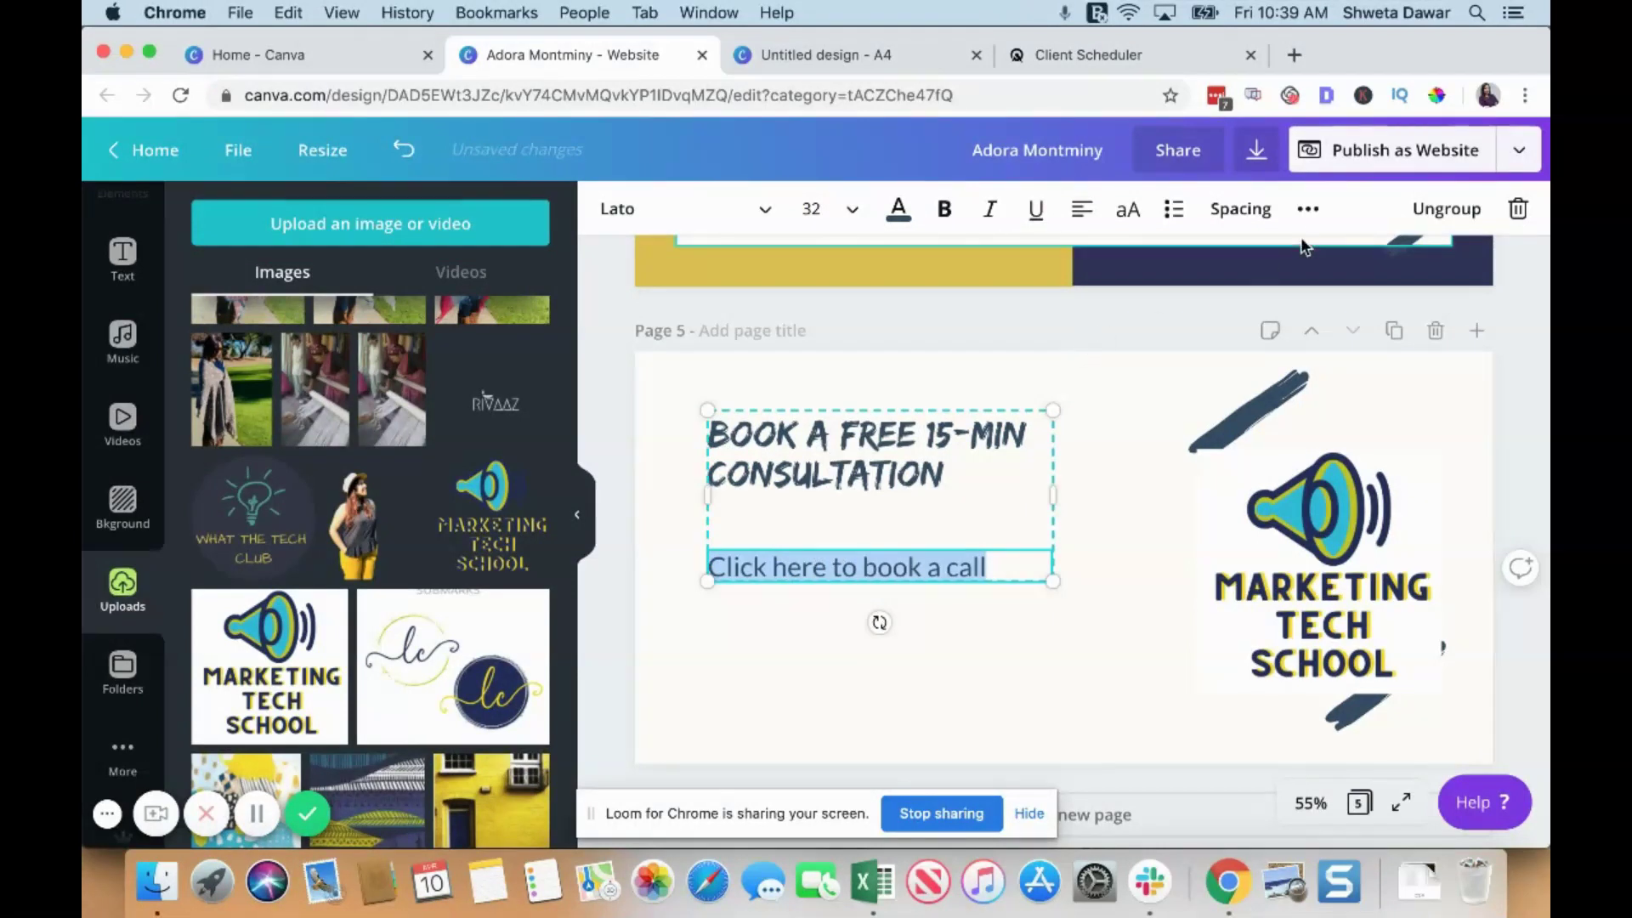
# Start adding a link to the booking line and switch to the Acuity Scheduling tab.
pyautogui.click(1310, 209)
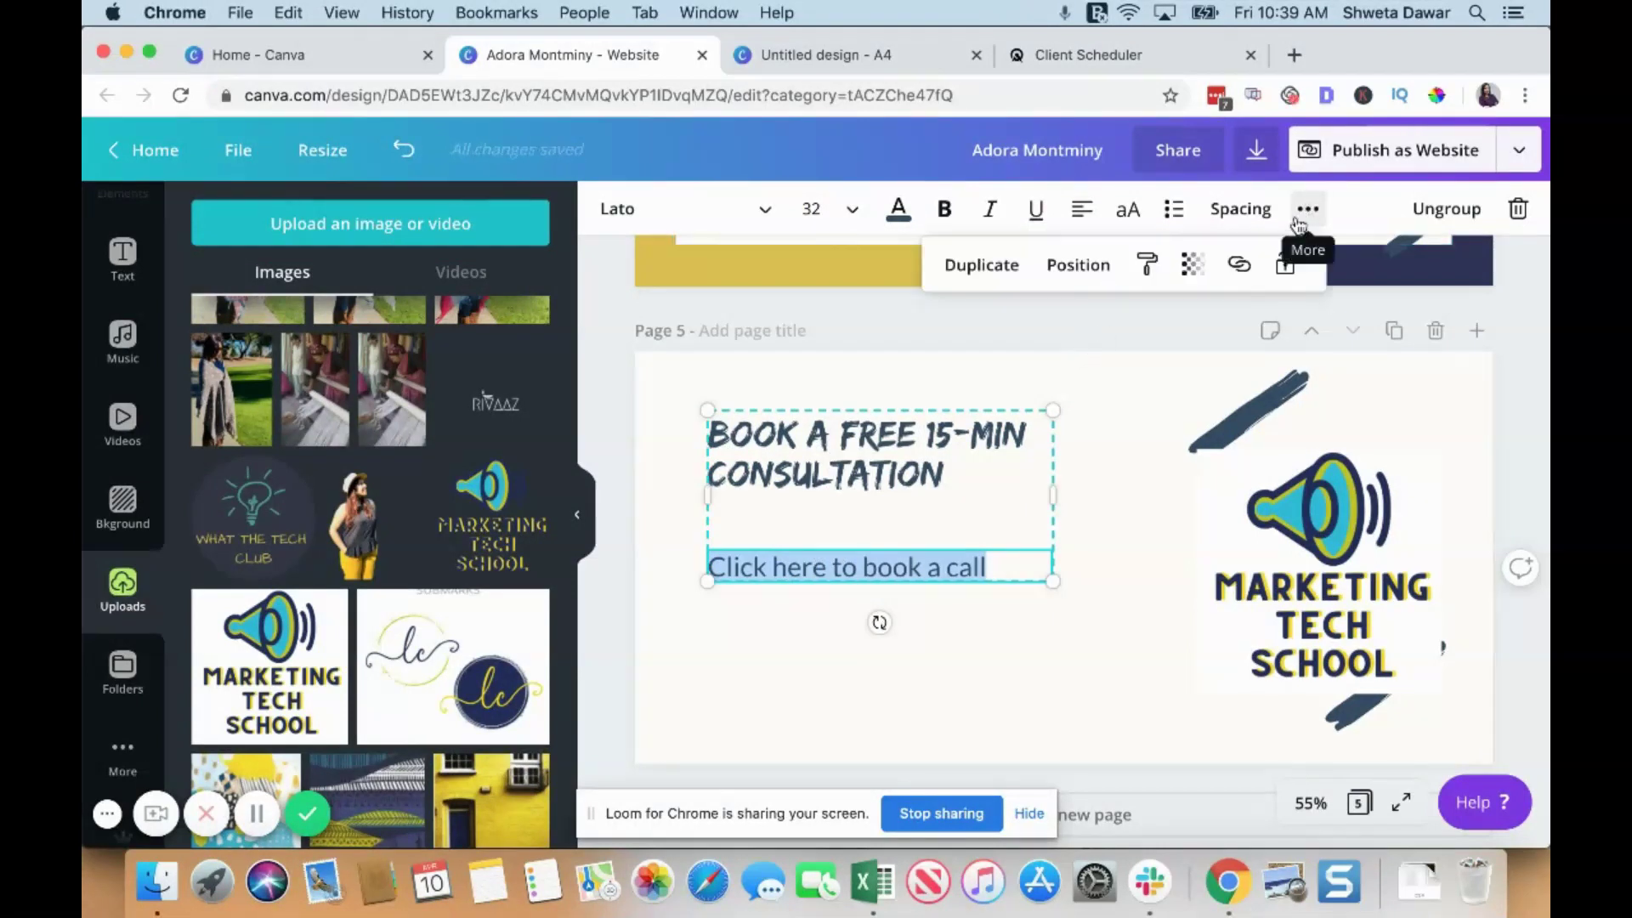
pyautogui.click(1239, 265)
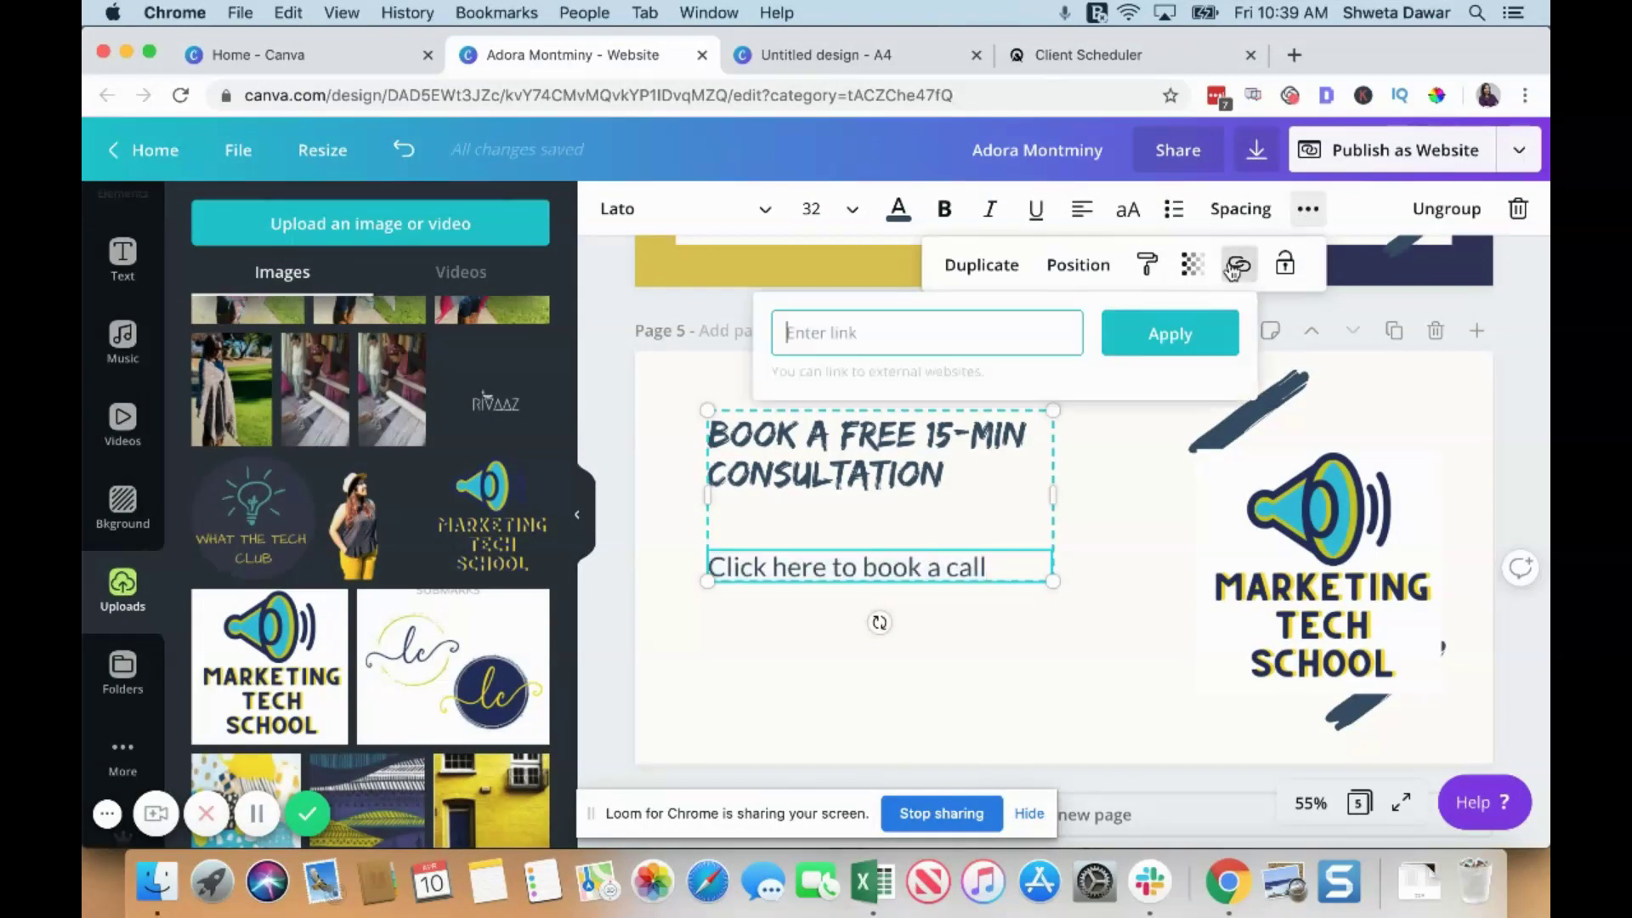
pyautogui.click(1075, 60)
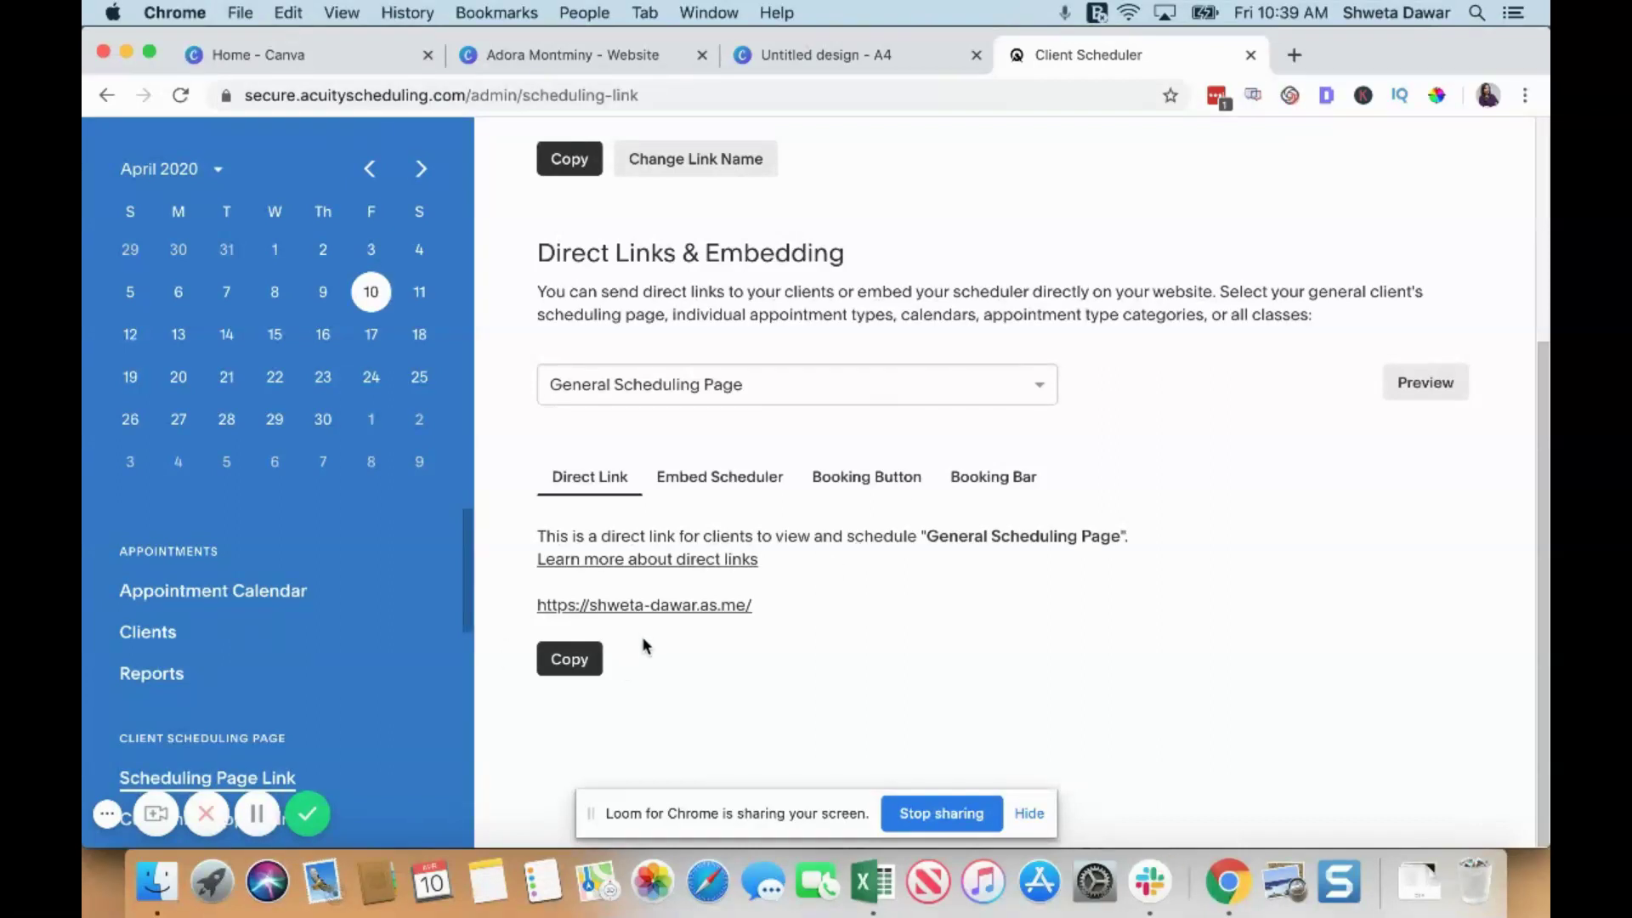
# Copy Acuity's direct scheduling-page link and apply it as the booking line's link in Canva.
pyautogui.click(565, 660)
pyautogui.click(578, 54)
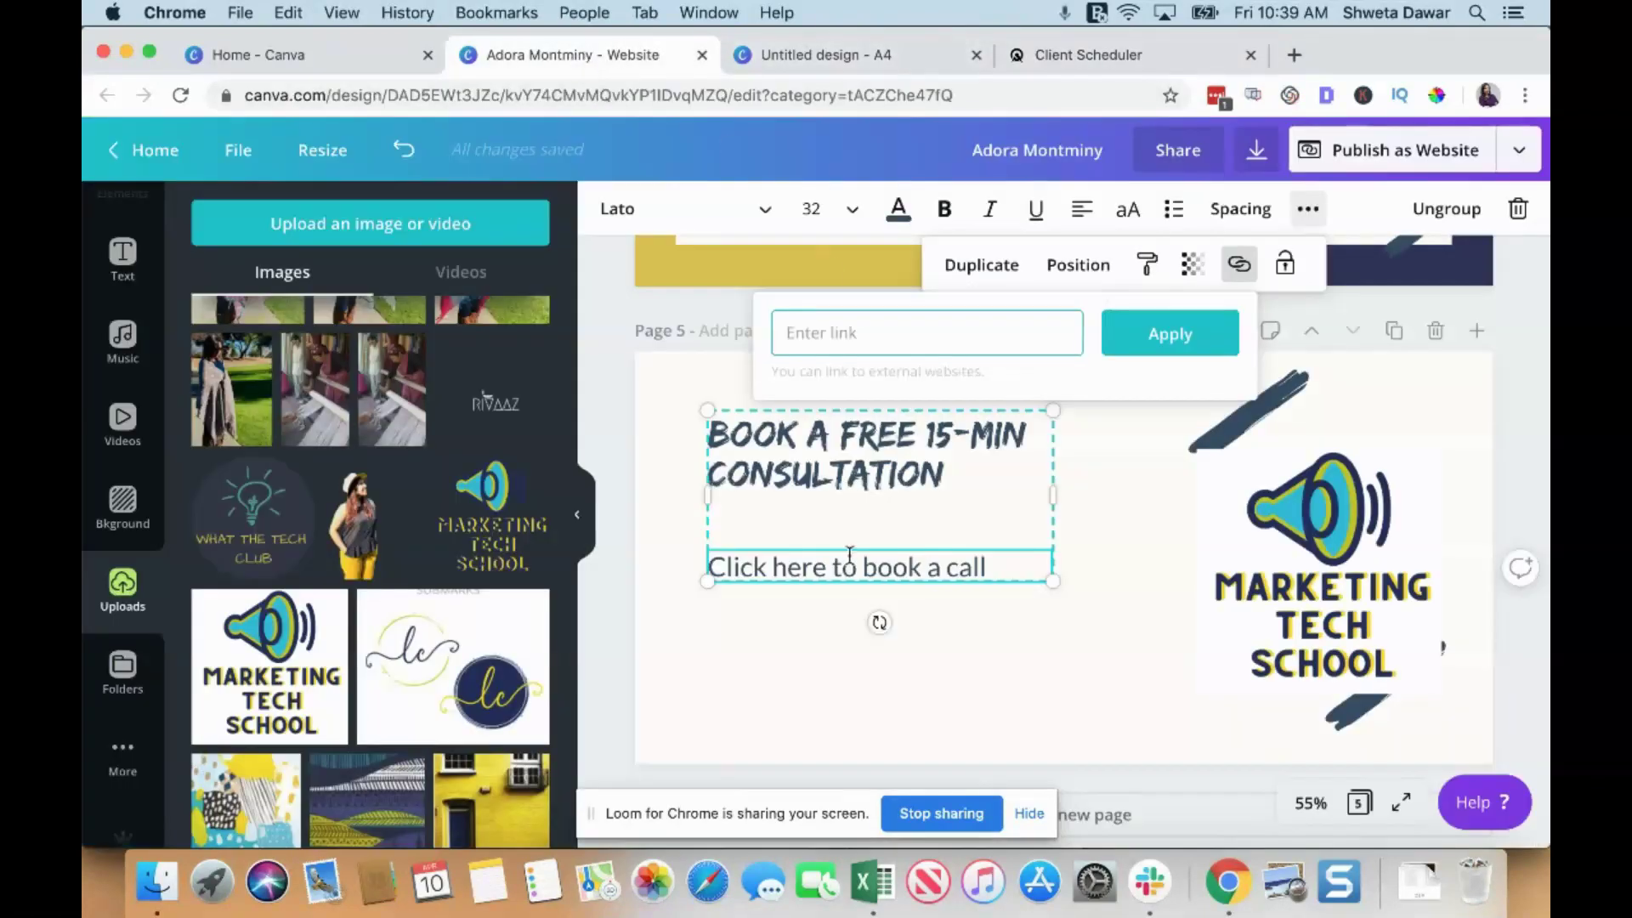
pyautogui.click(912, 325)
pyautogui.press('super+v')
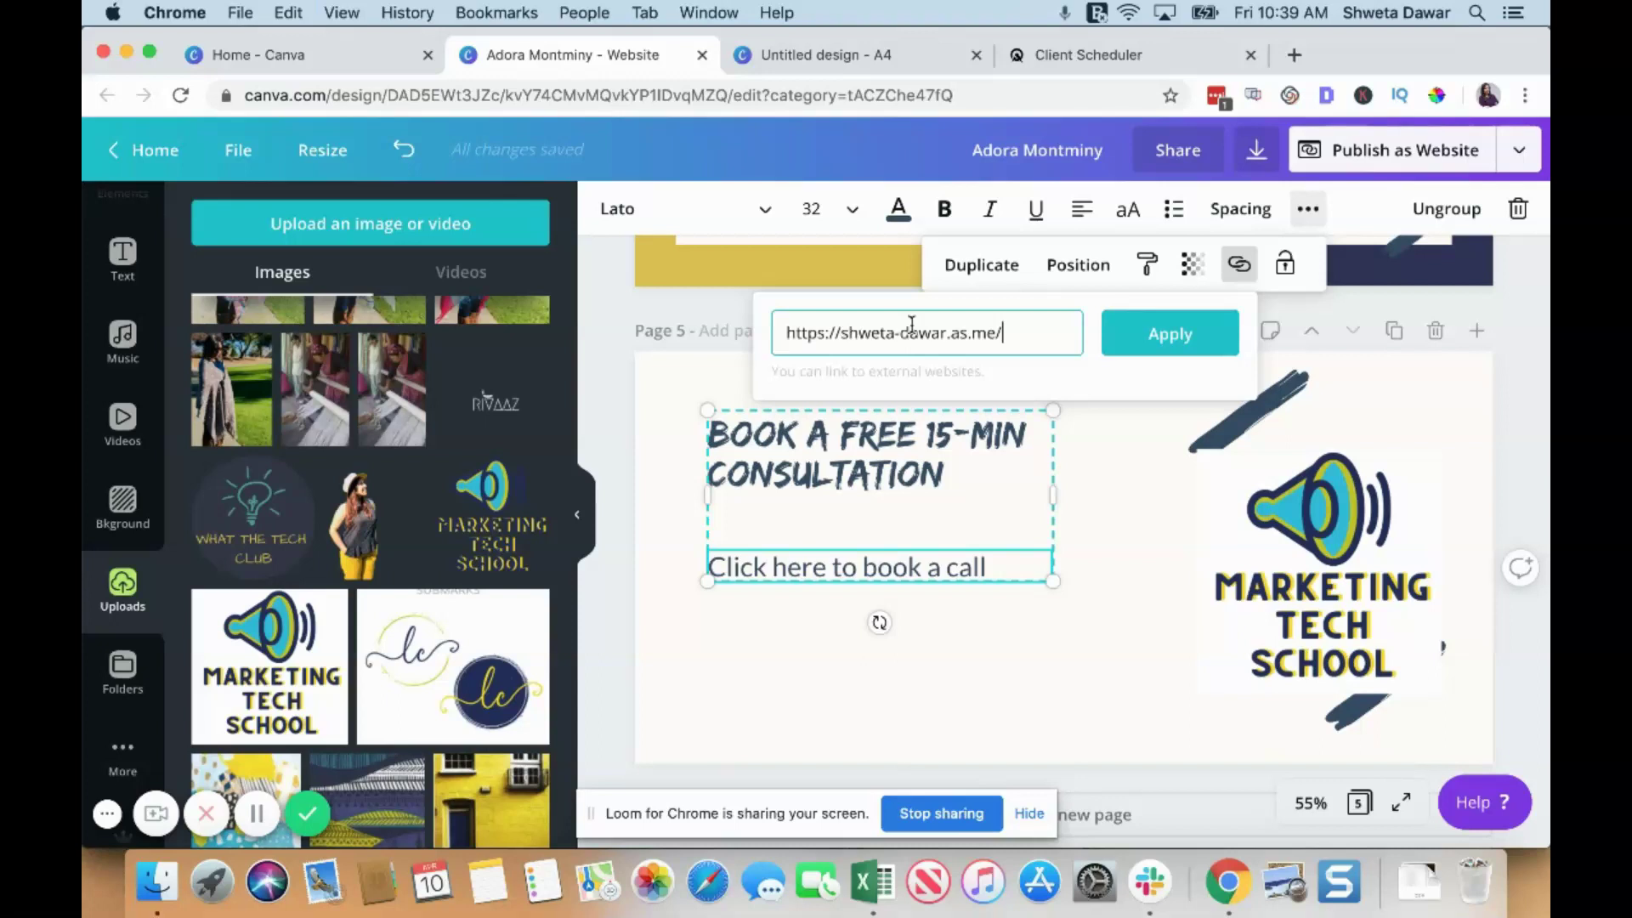
pyautogui.click(1128, 346)
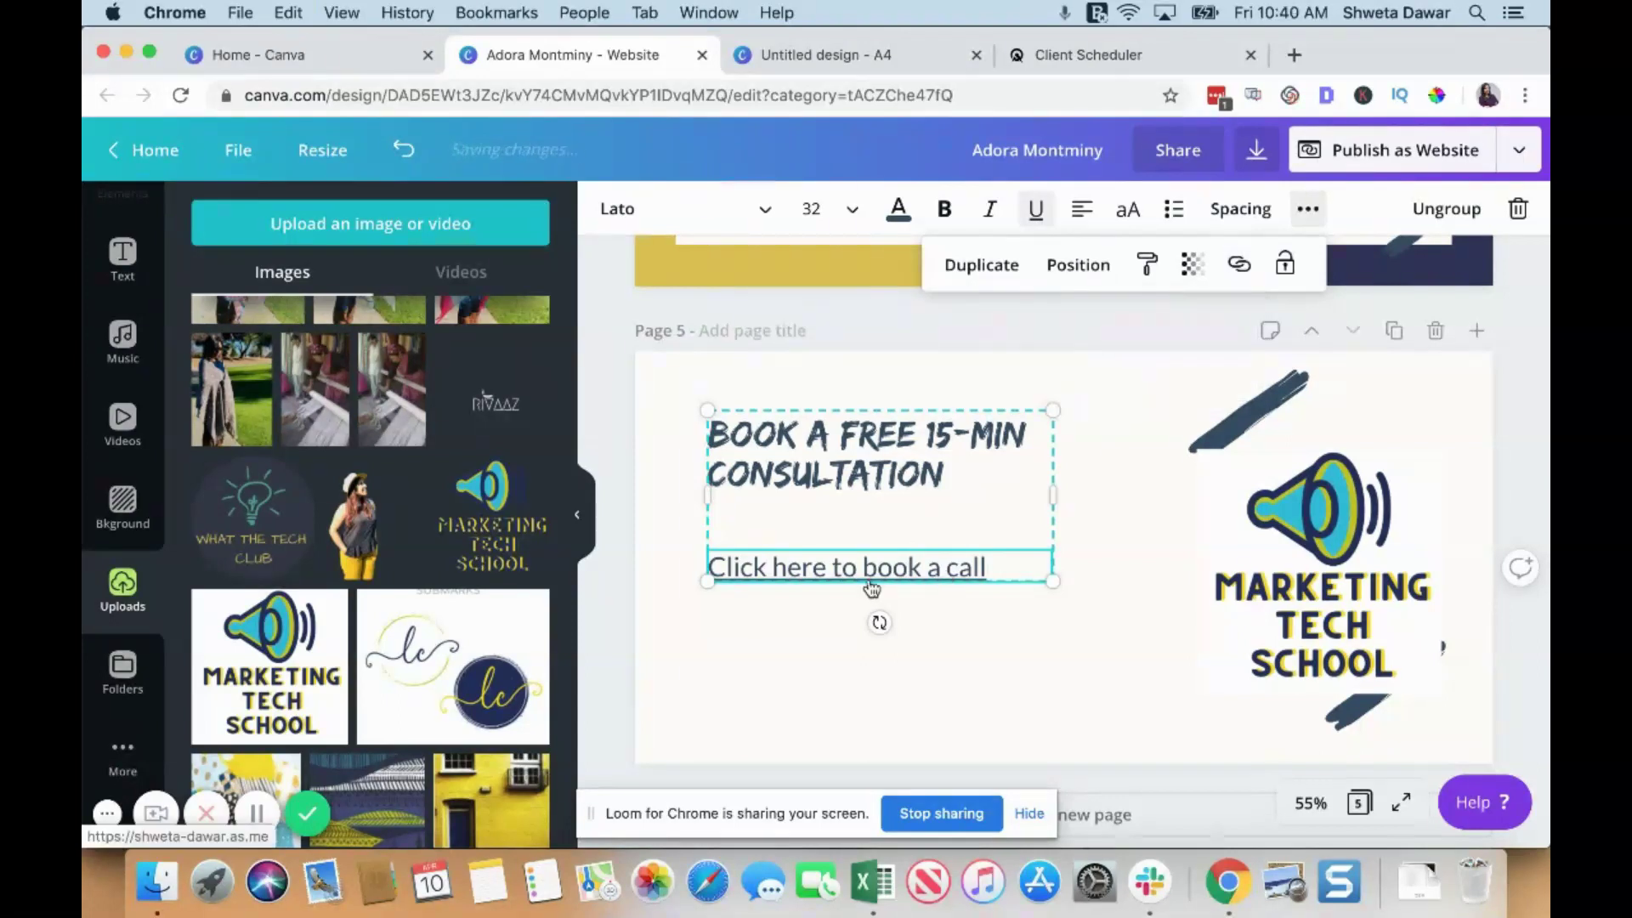
# Publish the design as a website with the Classic navigation web style and open it.
pyautogui.click(1055, 676)
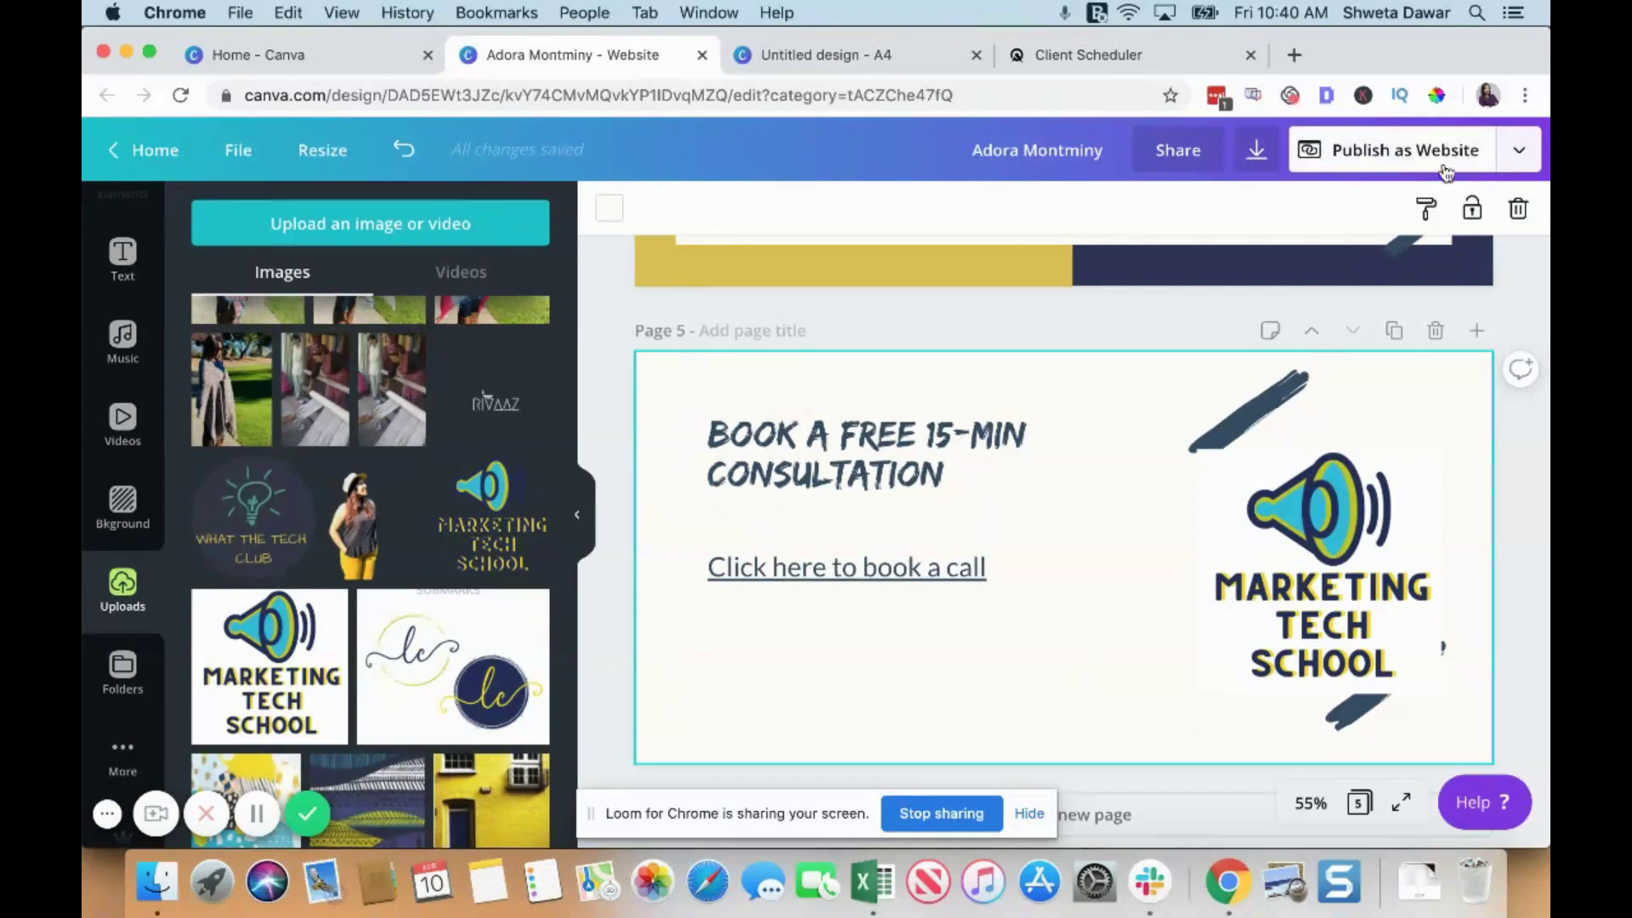
pyautogui.click(1520, 153)
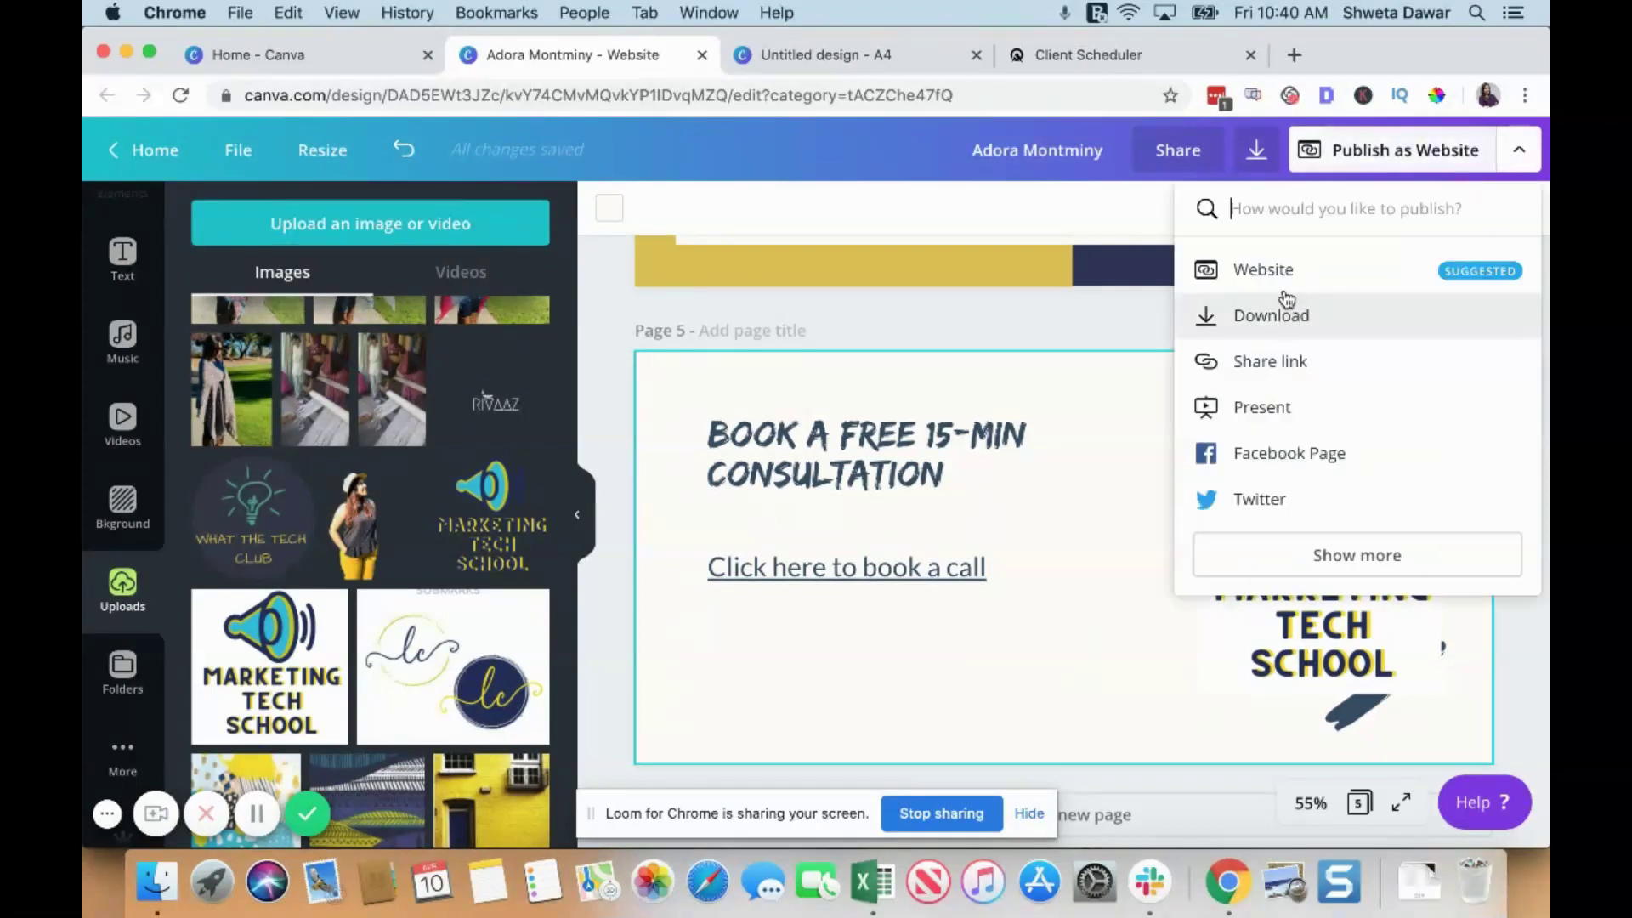
pyautogui.click(1285, 278)
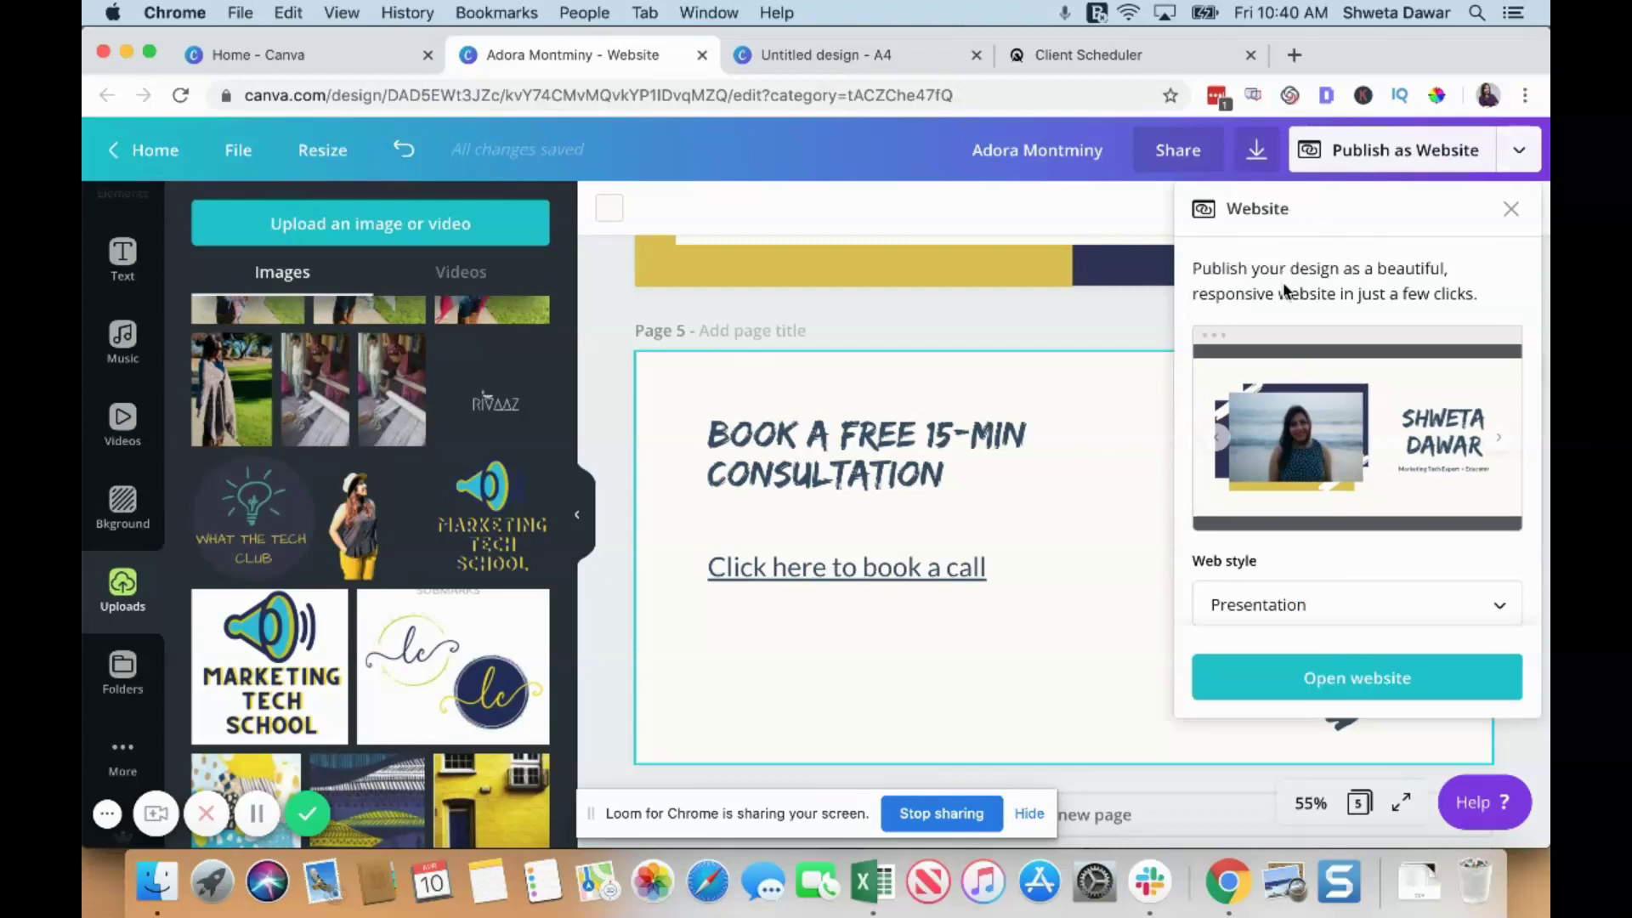
pyautogui.click(1313, 607)
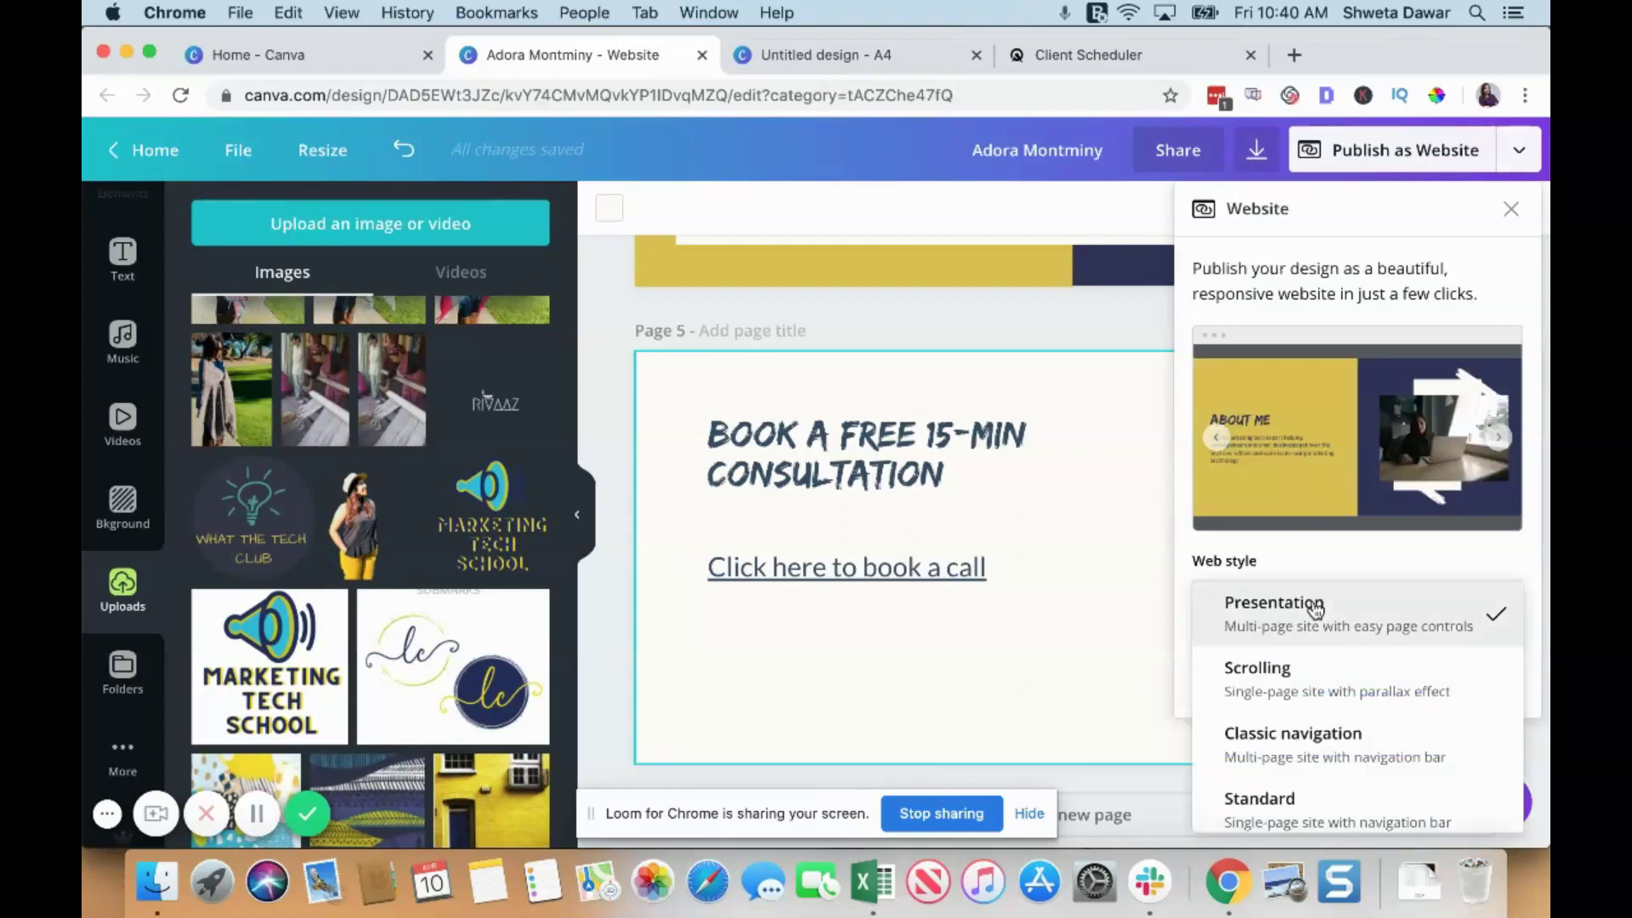
pyautogui.click(1314, 722)
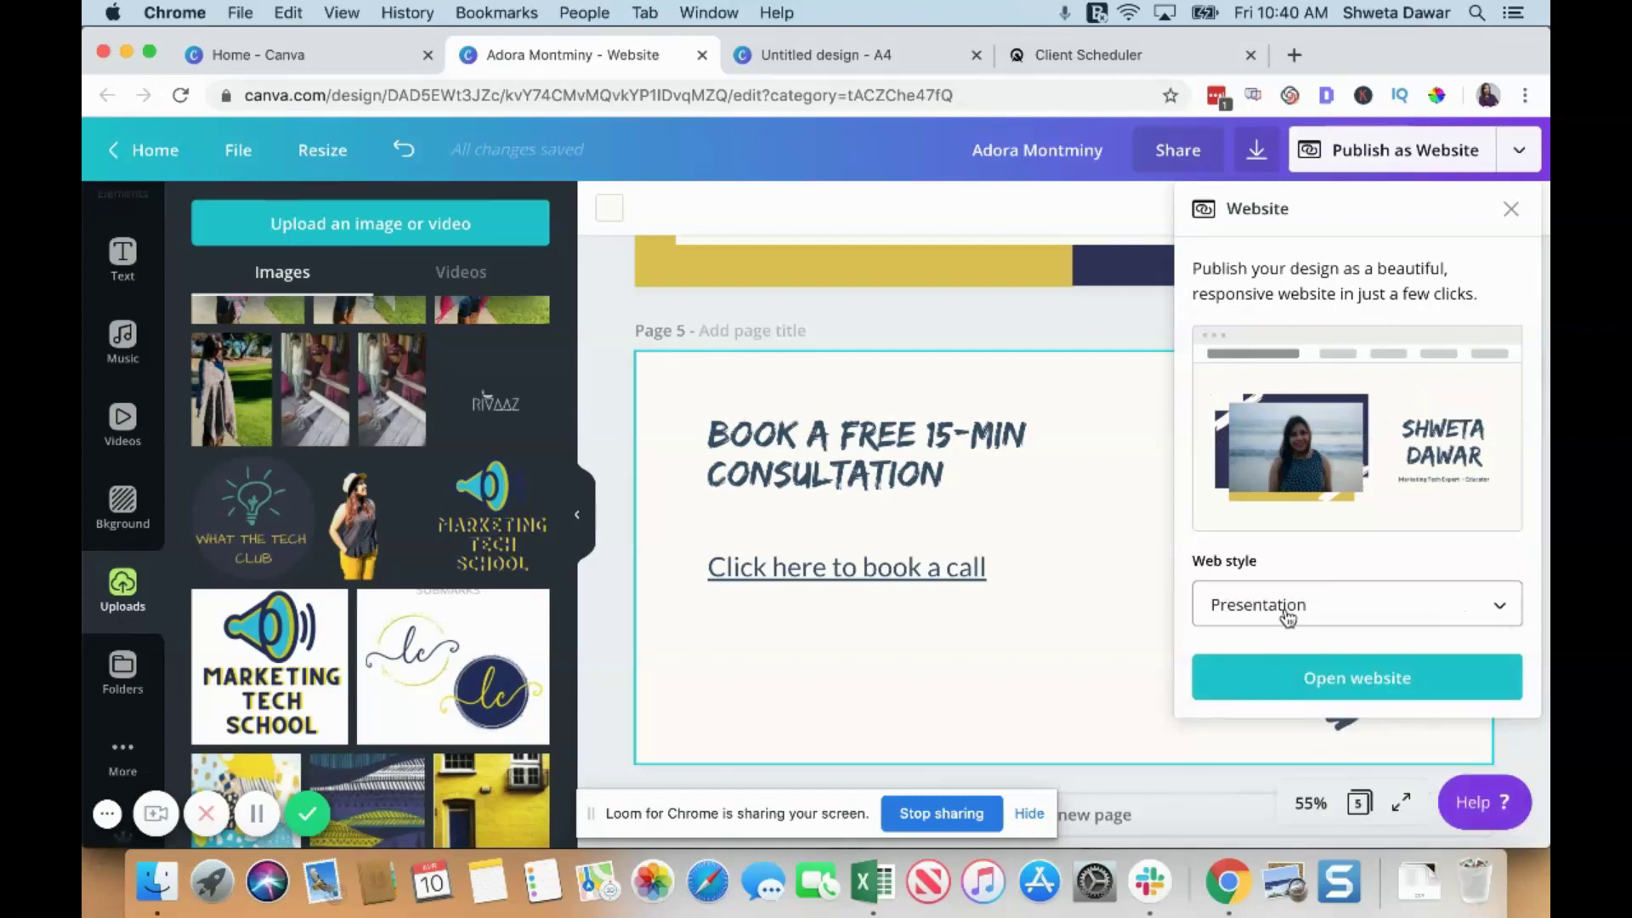
pyautogui.click(1323, 604)
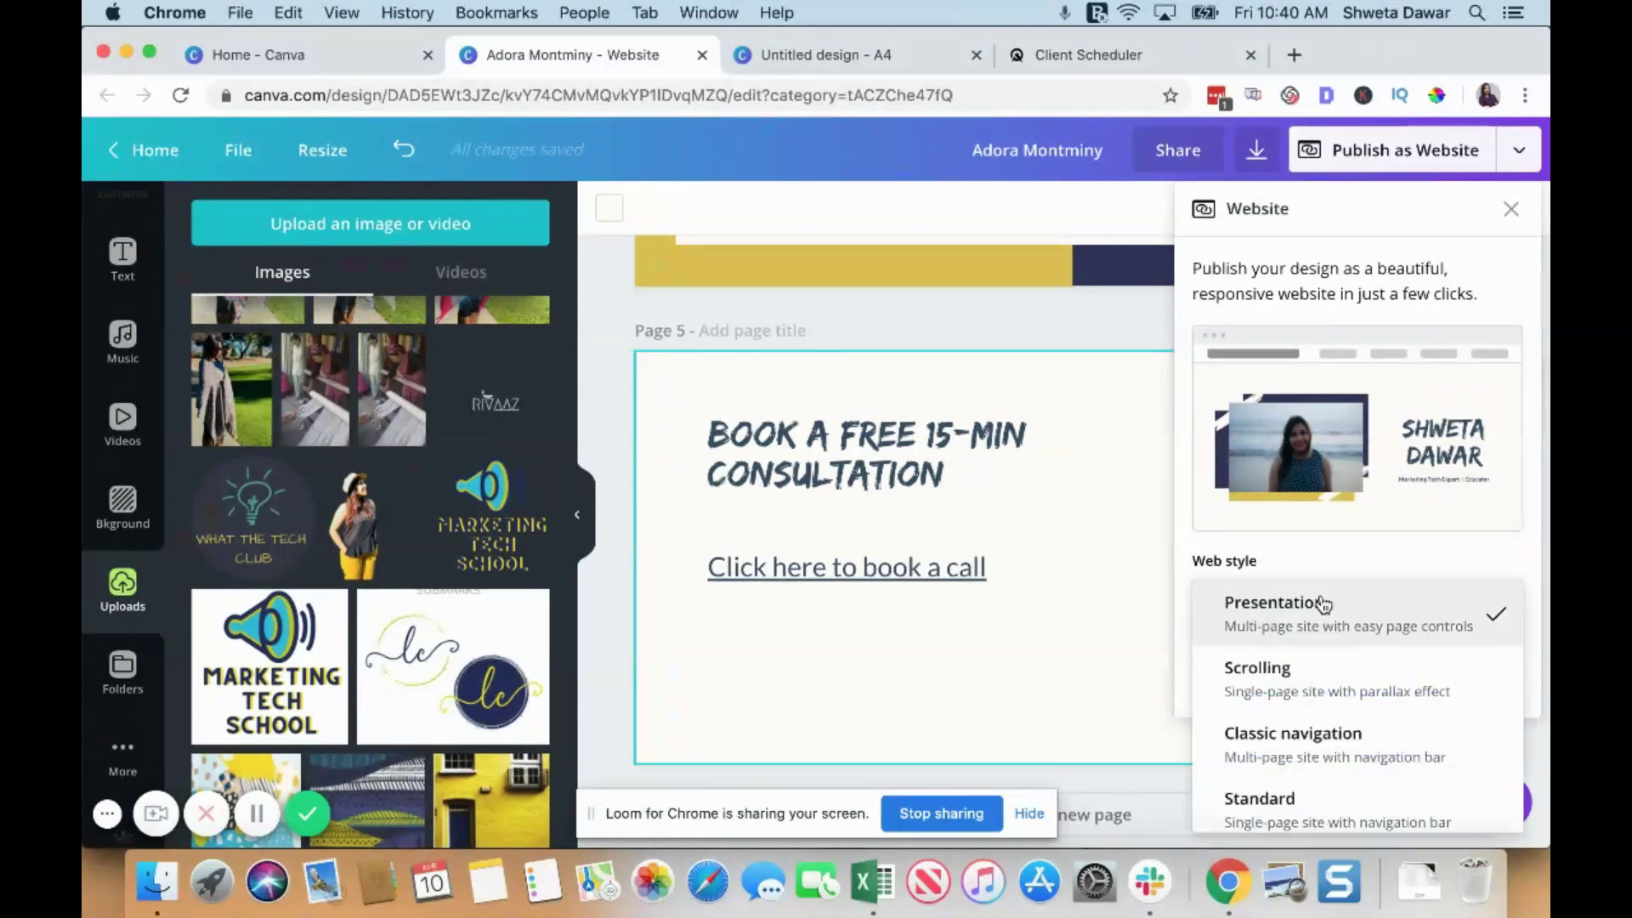
pyautogui.click(1293, 742)
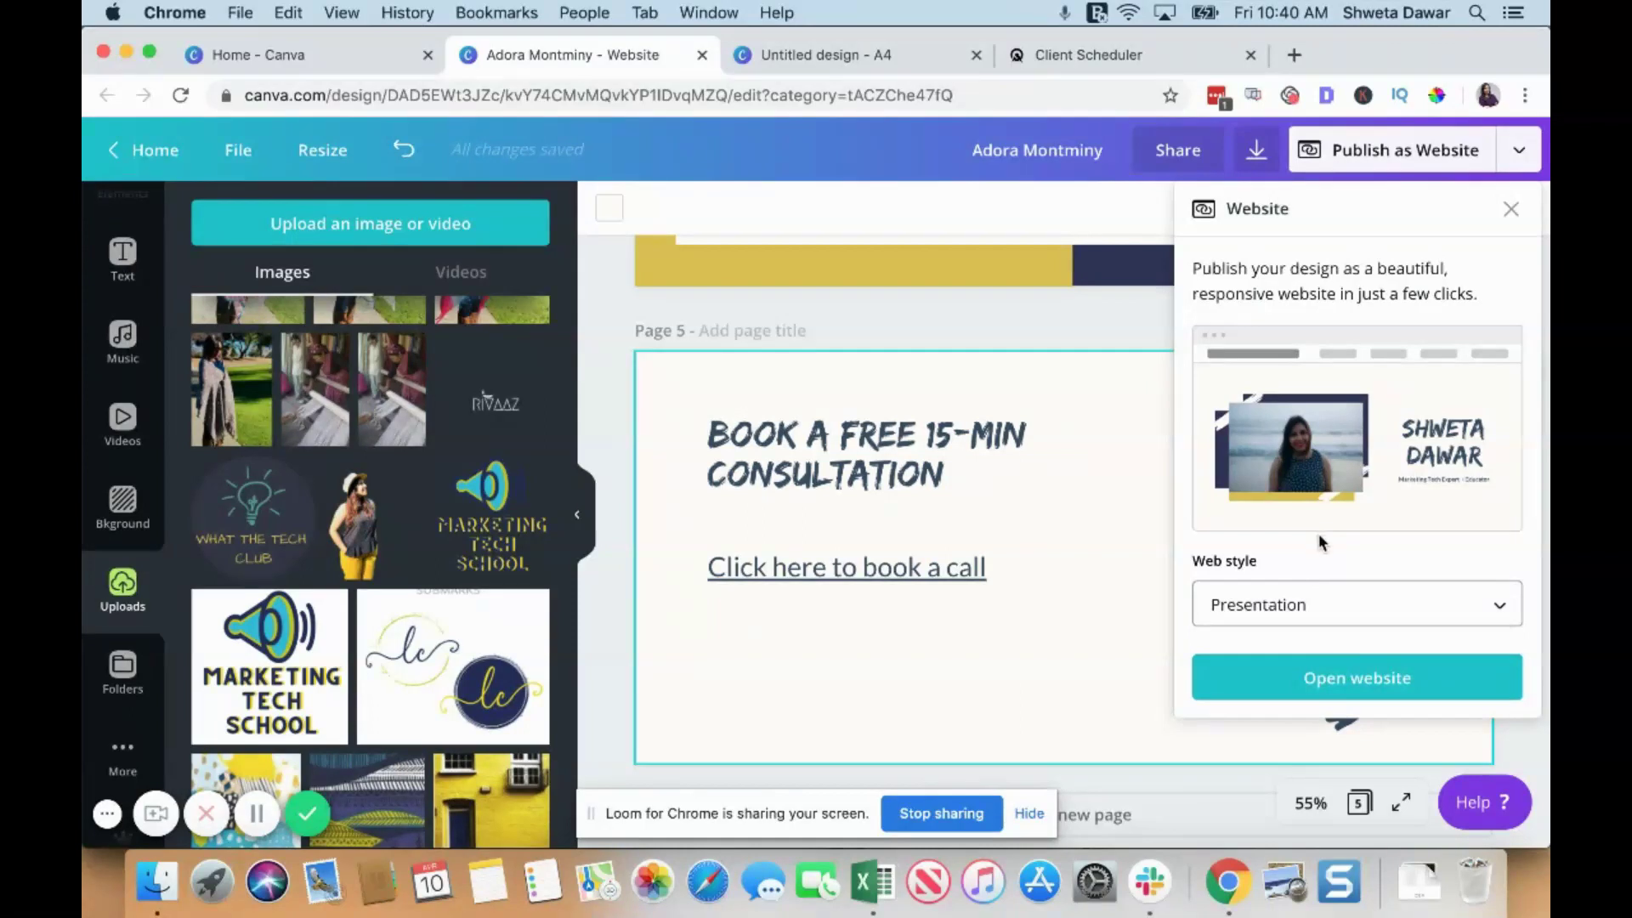
pyautogui.click(1294, 606)
pyautogui.click(1304, 693)
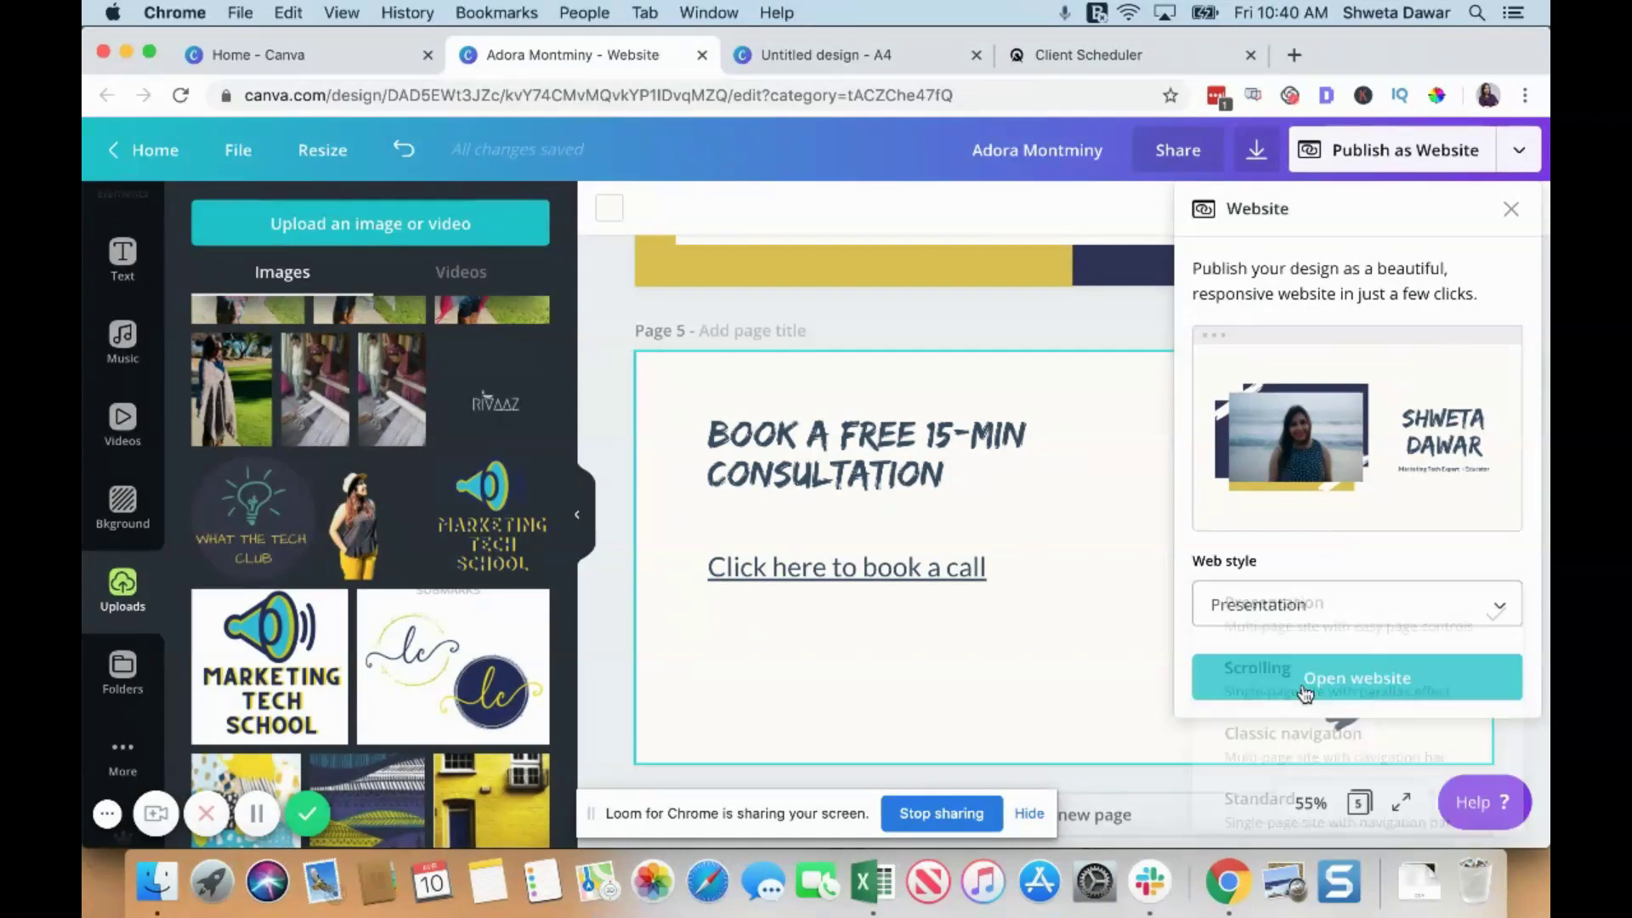
pyautogui.click(1268, 606)
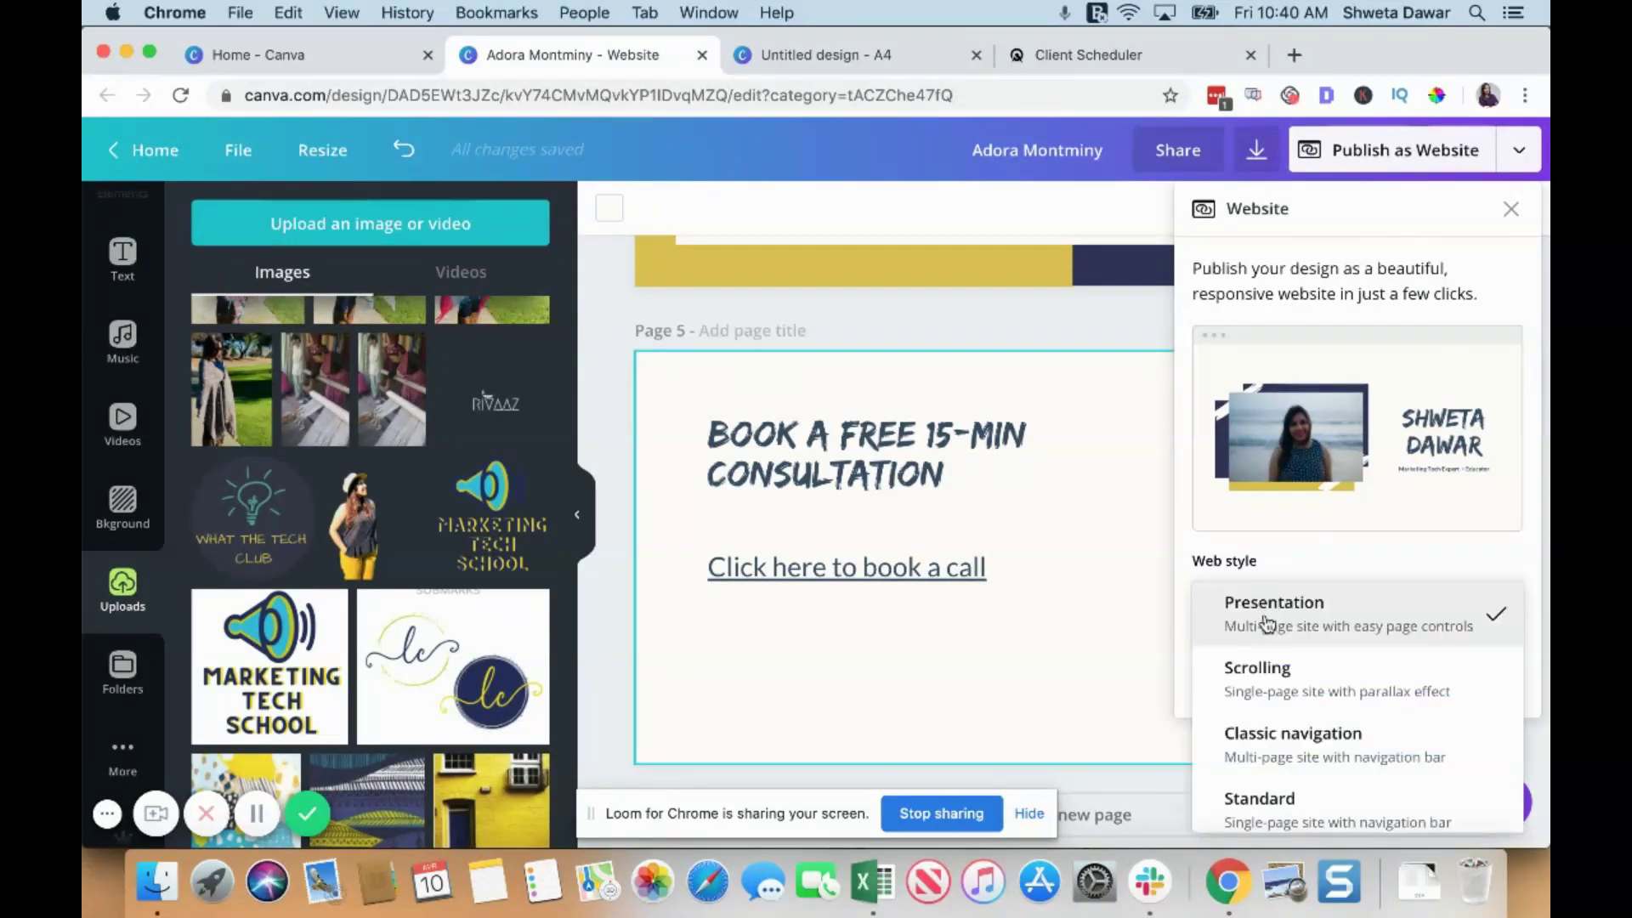
pyautogui.click(1258, 748)
pyautogui.click(1297, 680)
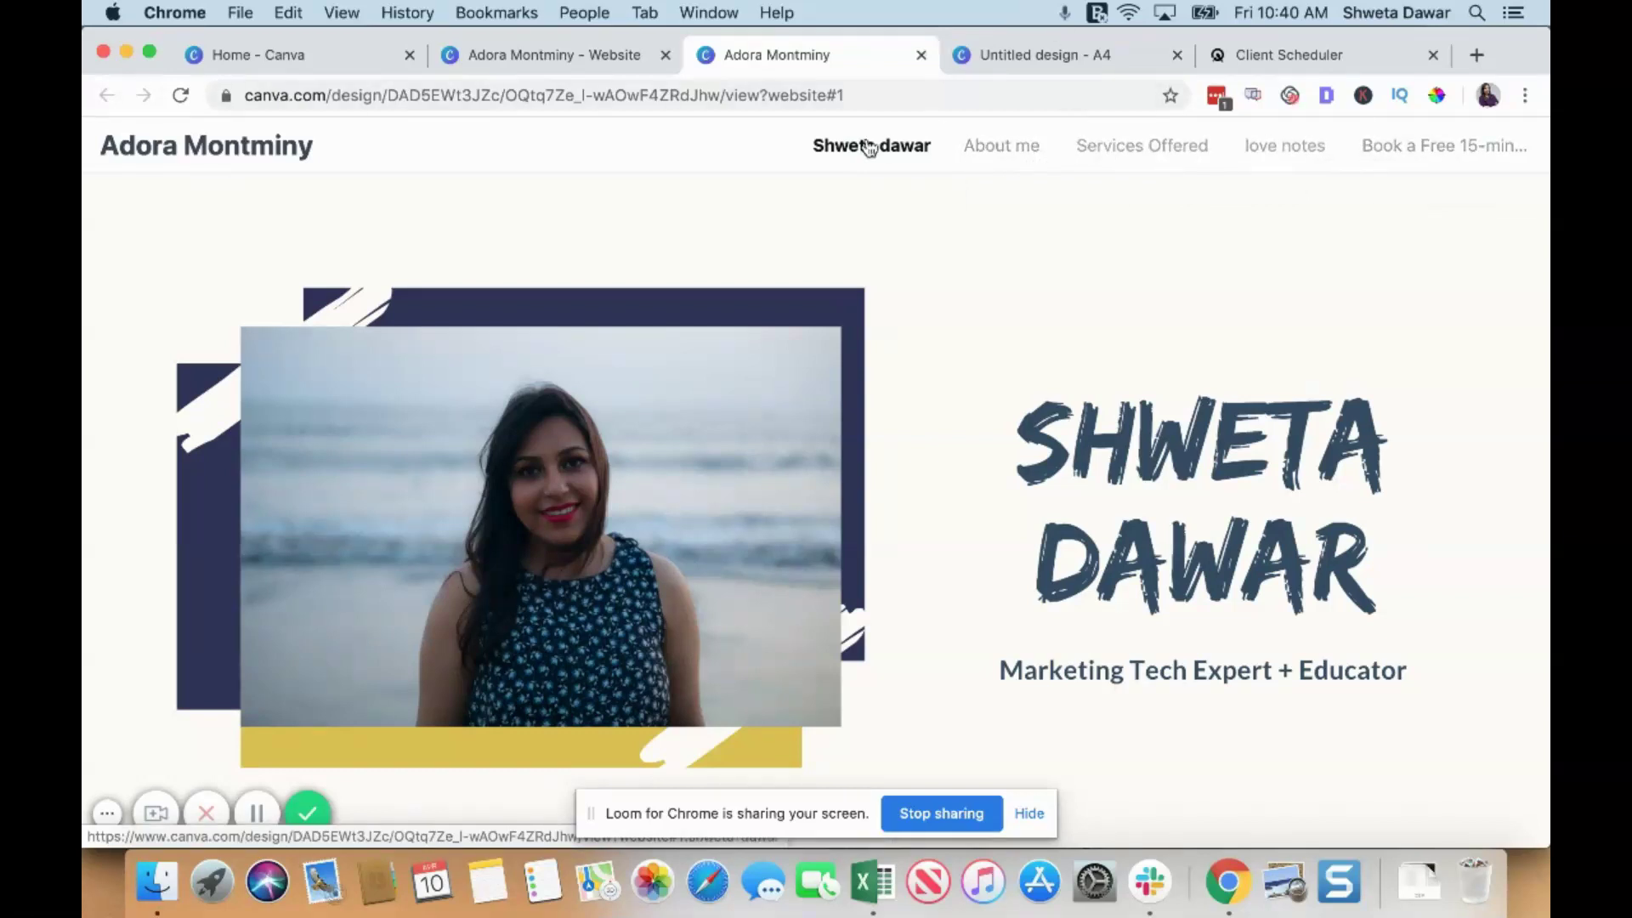
# Preview the About me, Services Offered, love notes and booking sections, then return to the editor.
pyautogui.click(1000, 151)
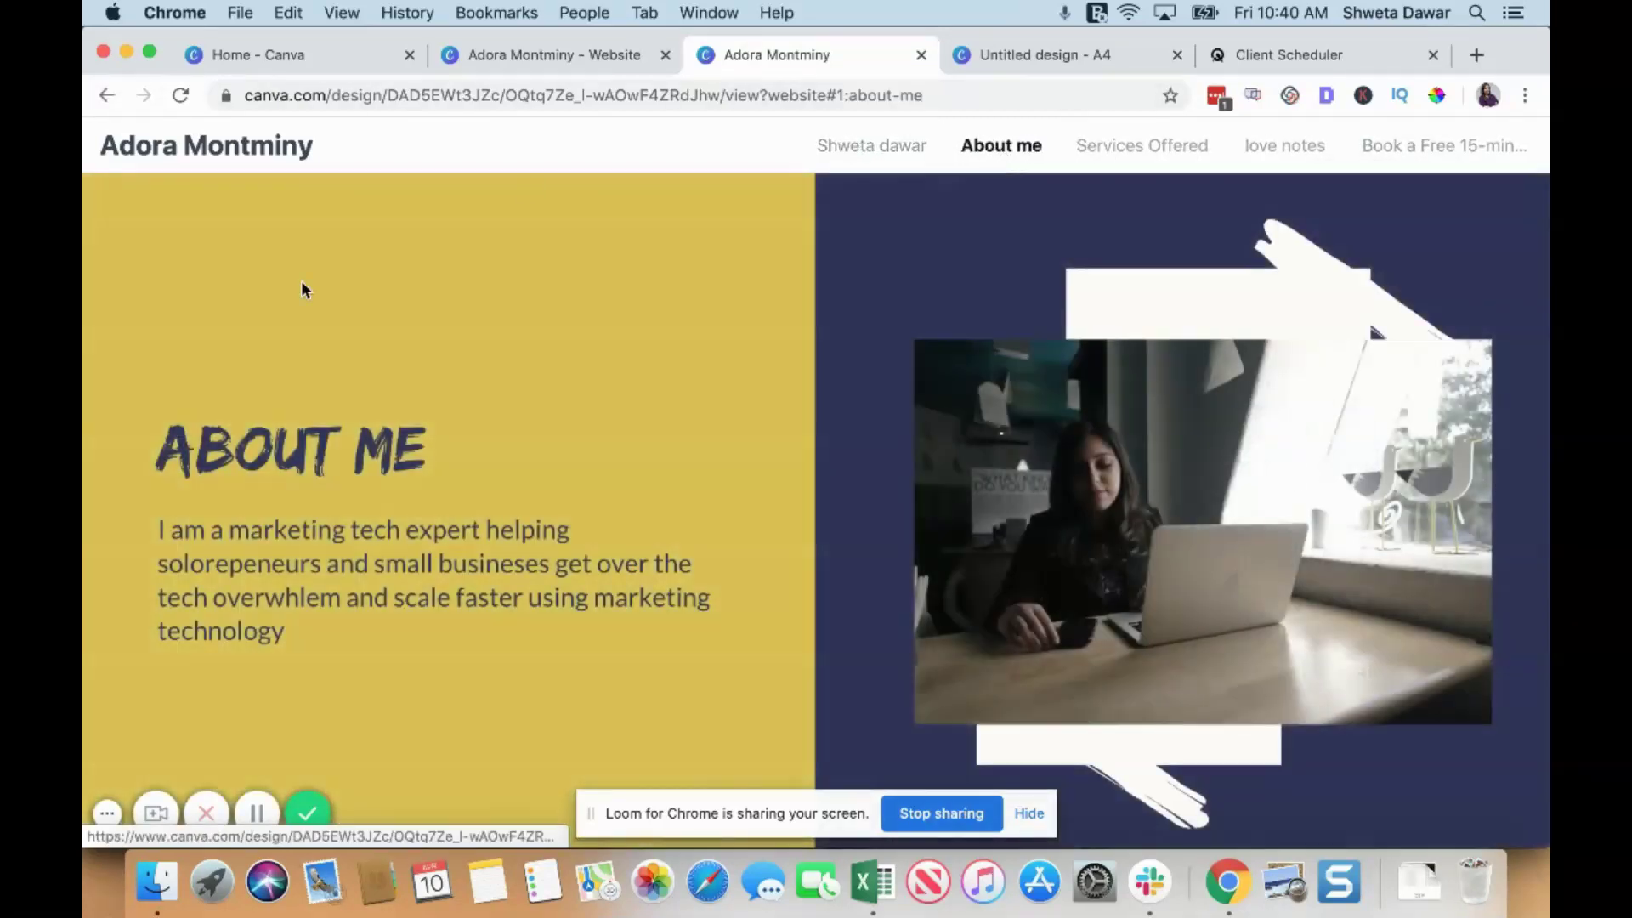
pyautogui.click(1113, 153)
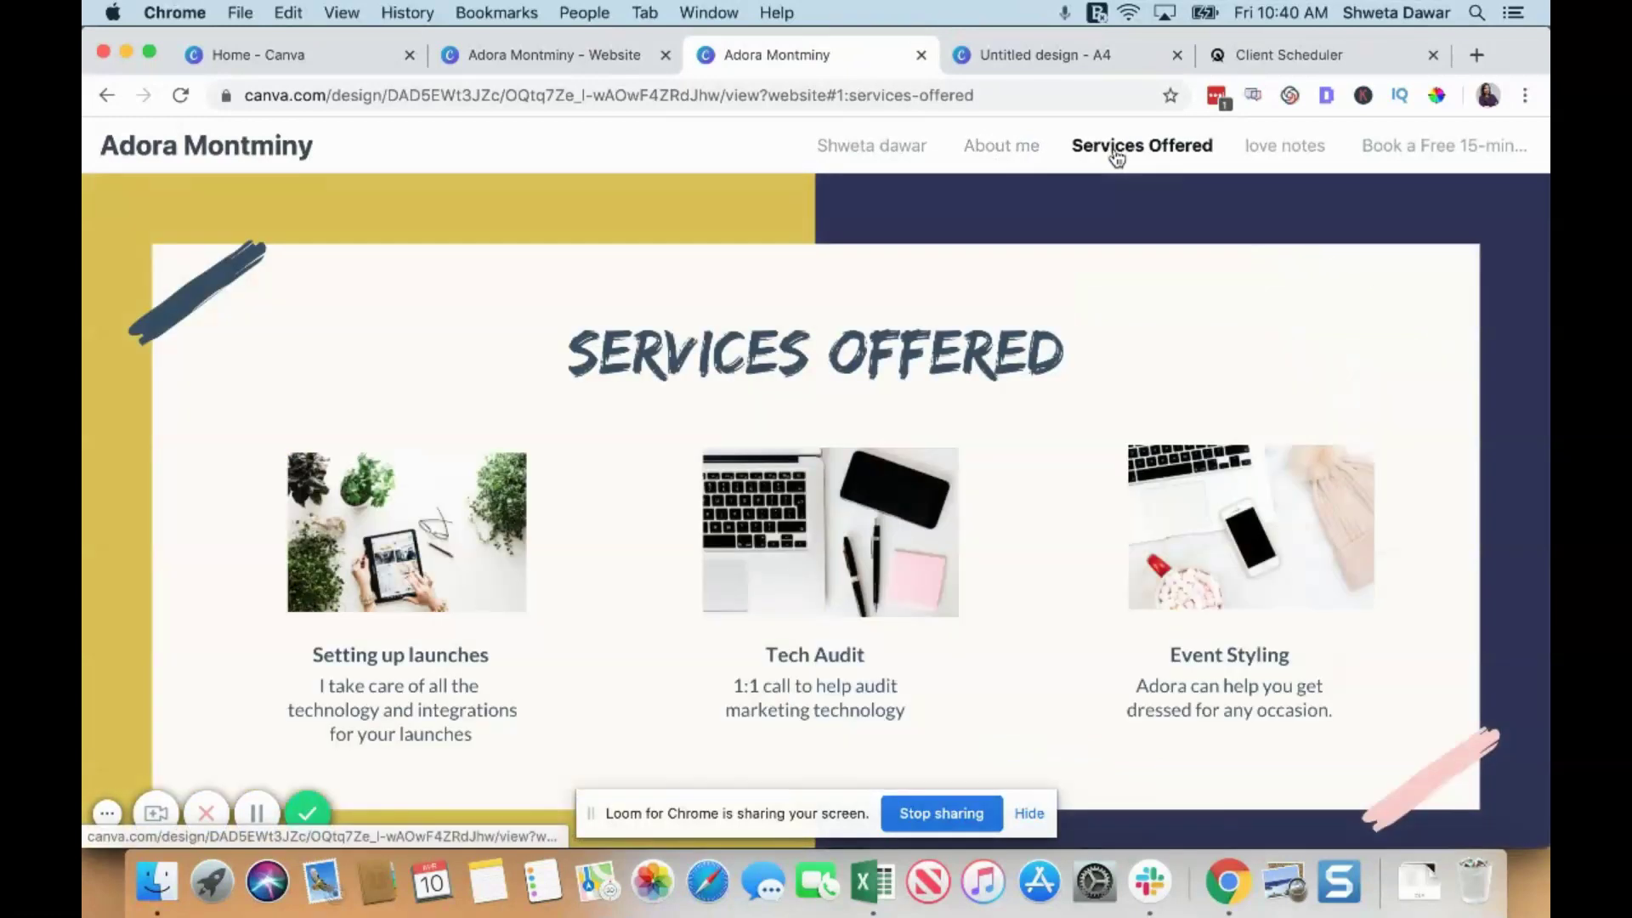
pyautogui.click(1271, 152)
pyautogui.click(1416, 149)
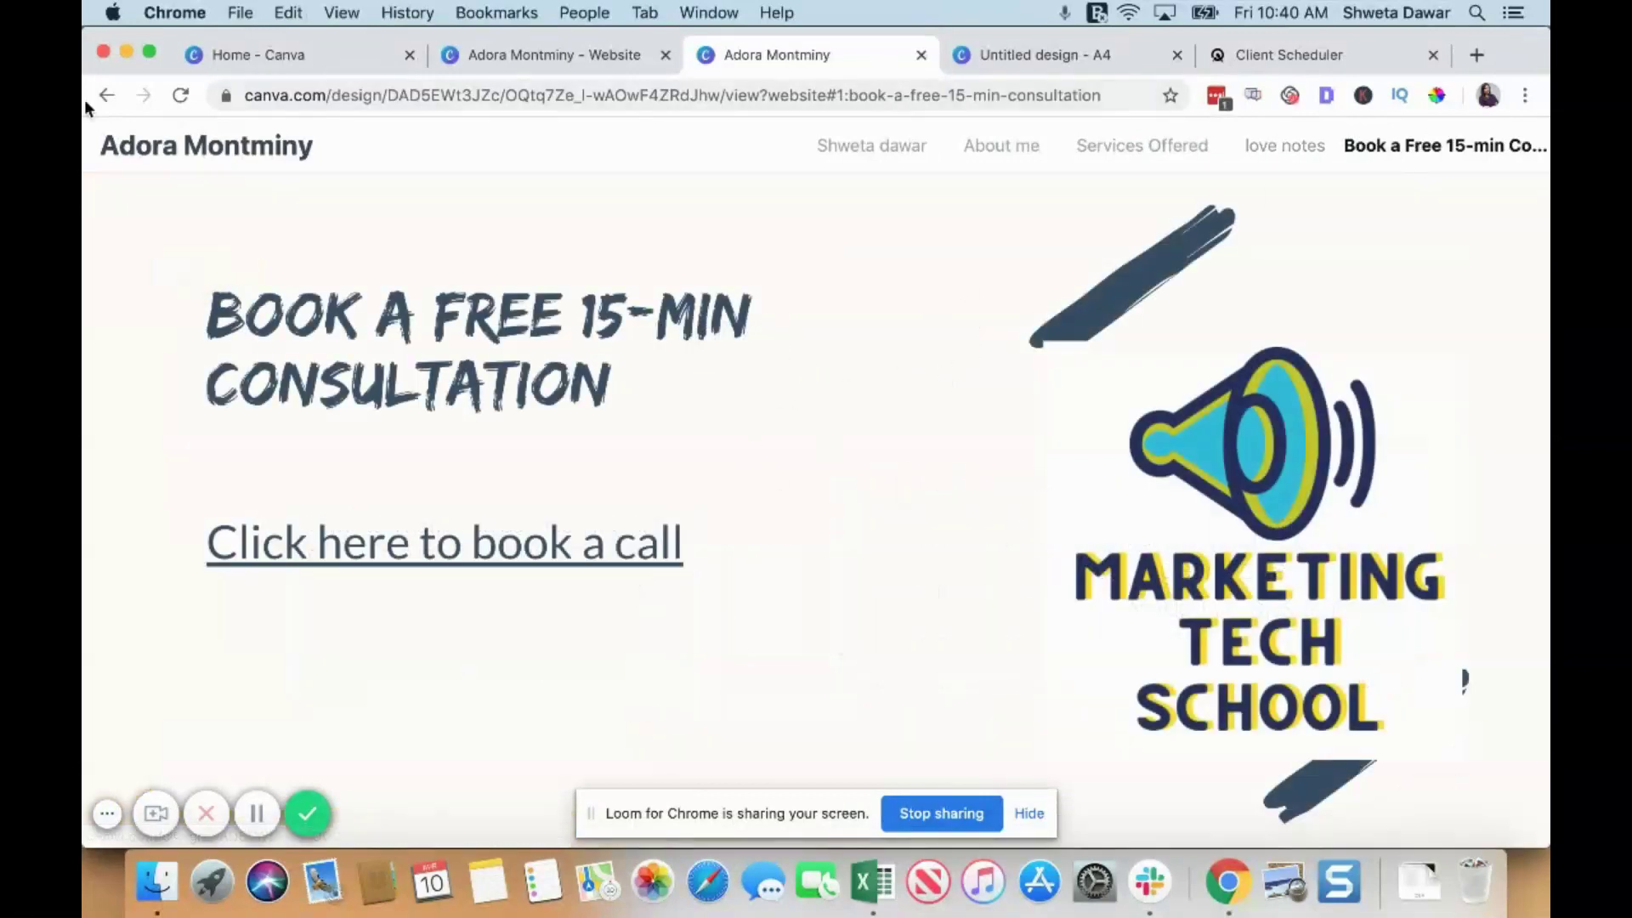
pyautogui.click(495, 60)
# Rename the design to the website owner's name.
pyautogui.click(1047, 150)
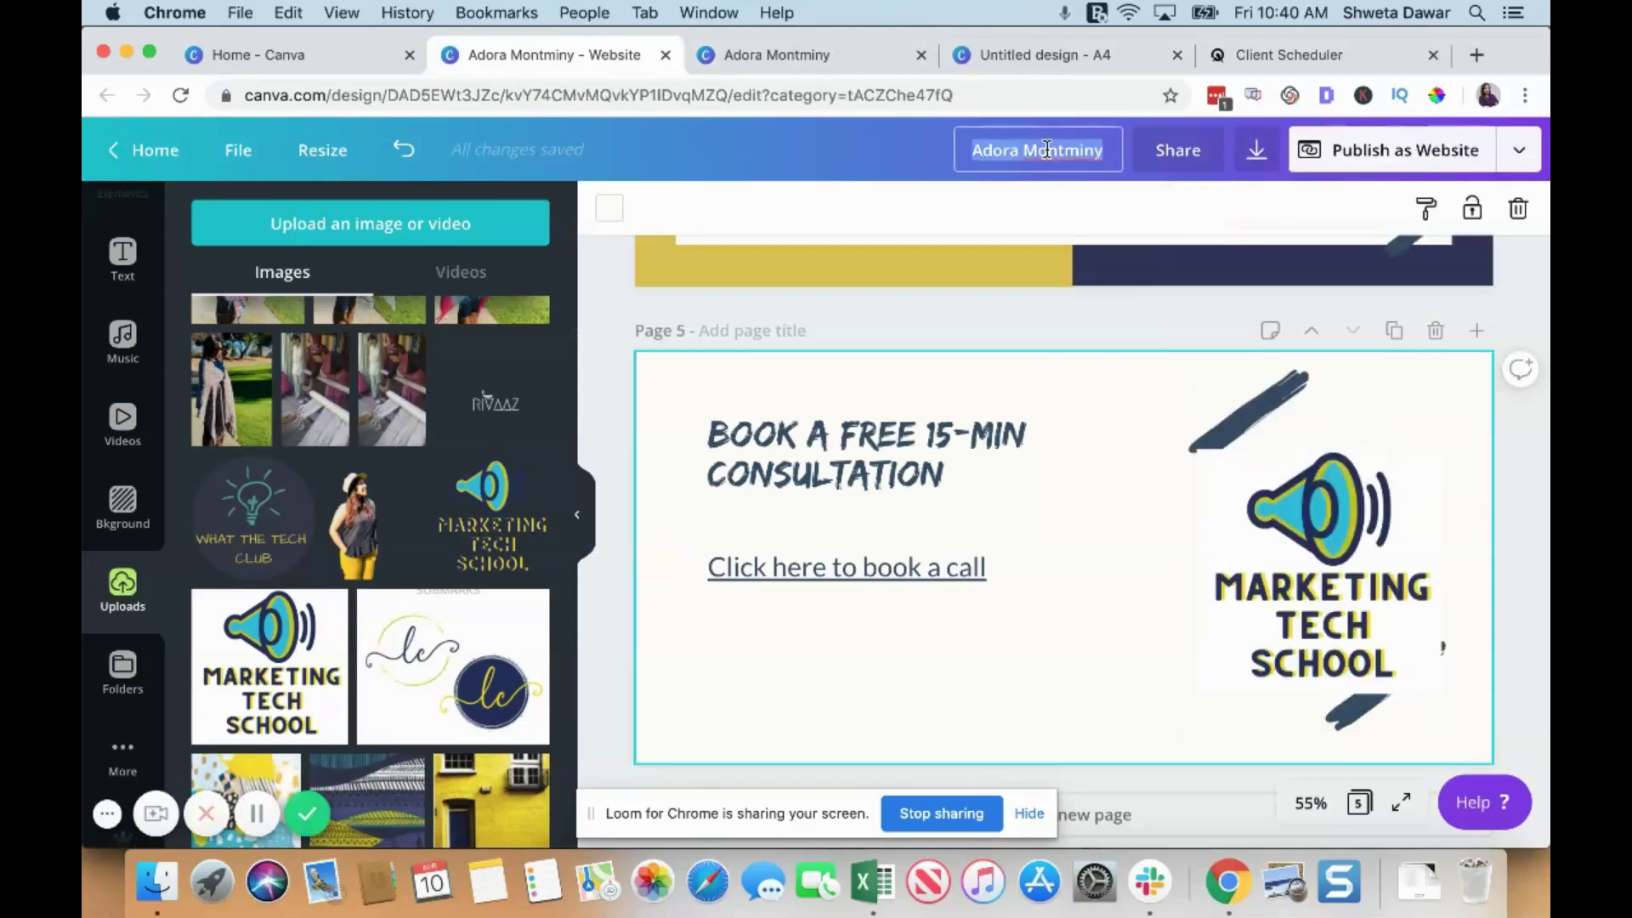
pyautogui.write('Shwet ')
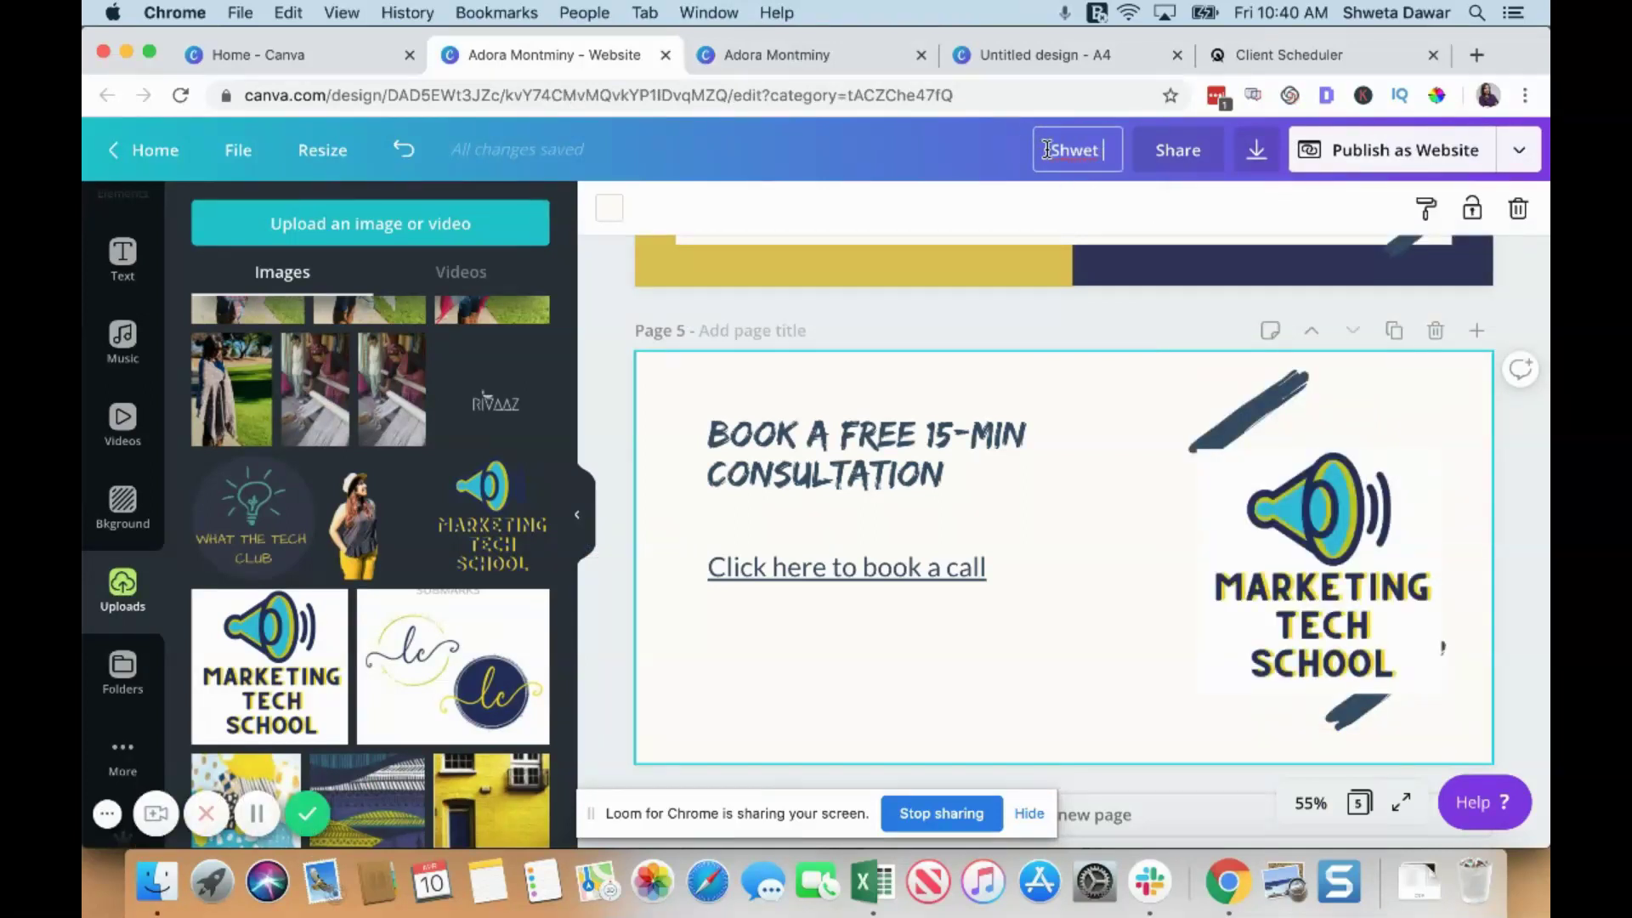
pyautogui.write('Dawar')
pyautogui.click(1046, 149)
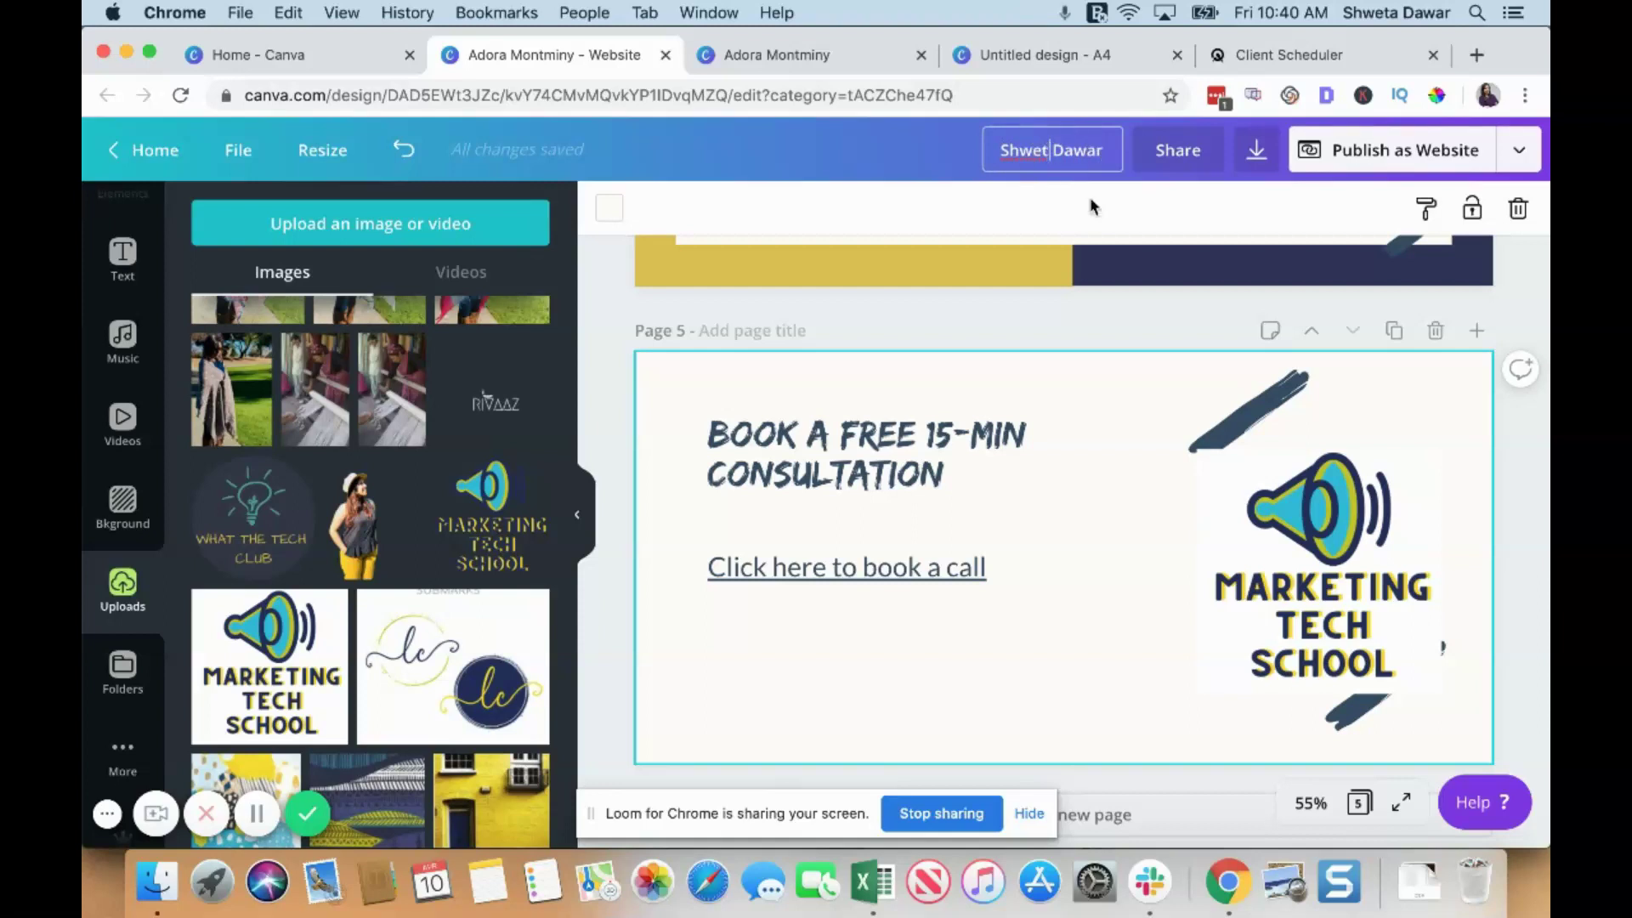
# Reload the old published site, then open the renamed published website in a new tab.
pyautogui.click(1251, 59)
pyautogui.click(830, 58)
pyautogui.click(179, 96)
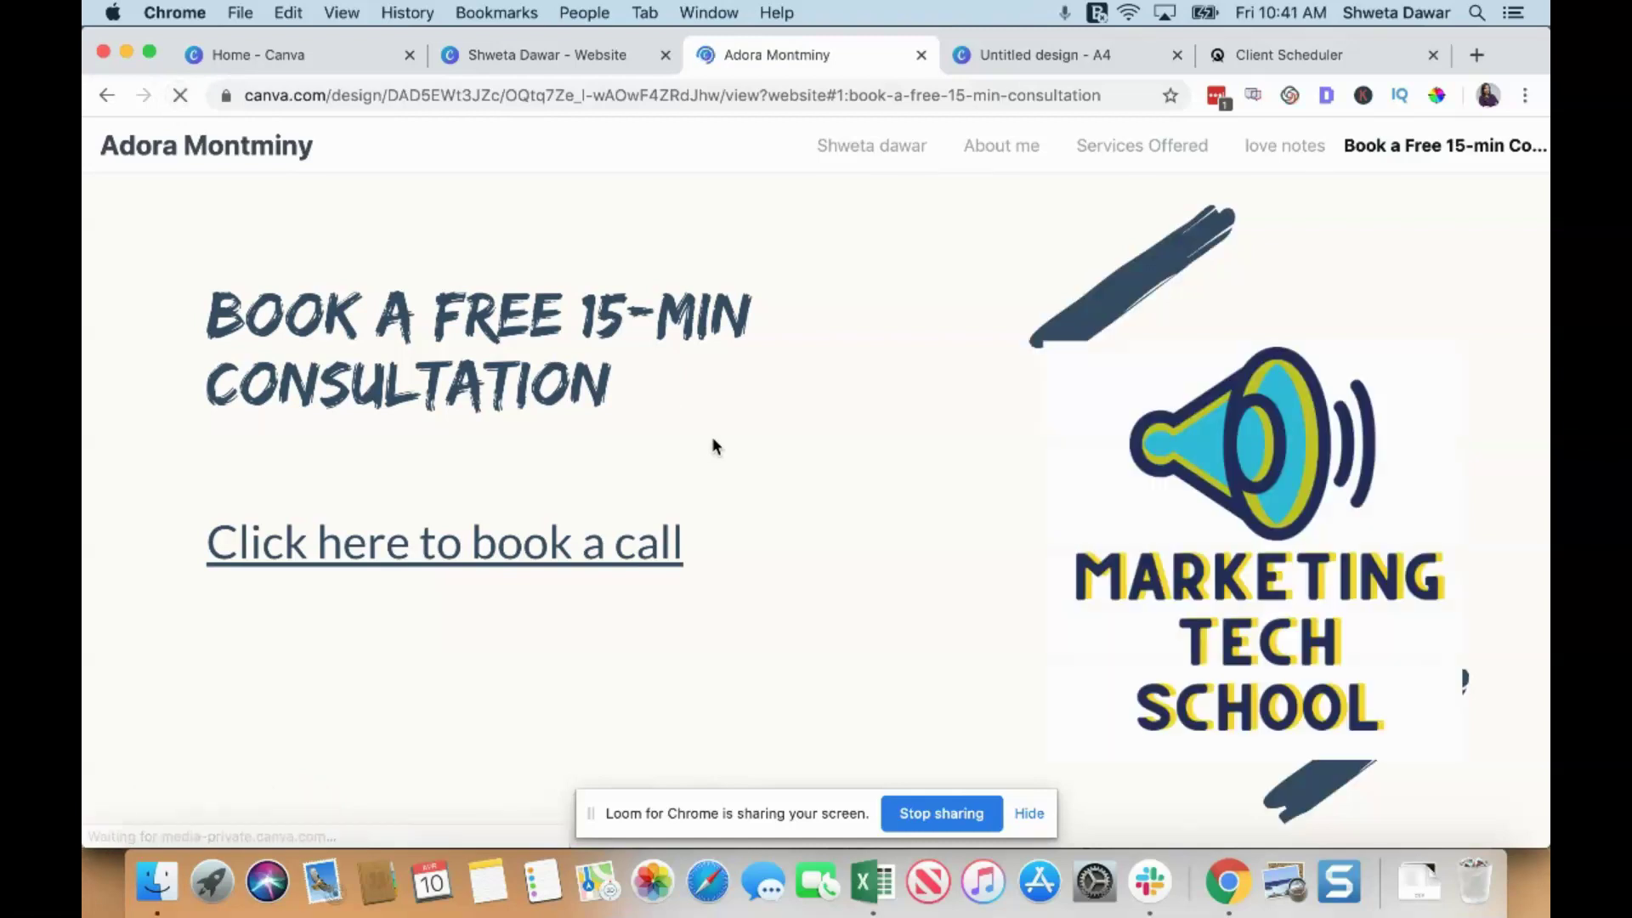
pyautogui.click(556, 54)
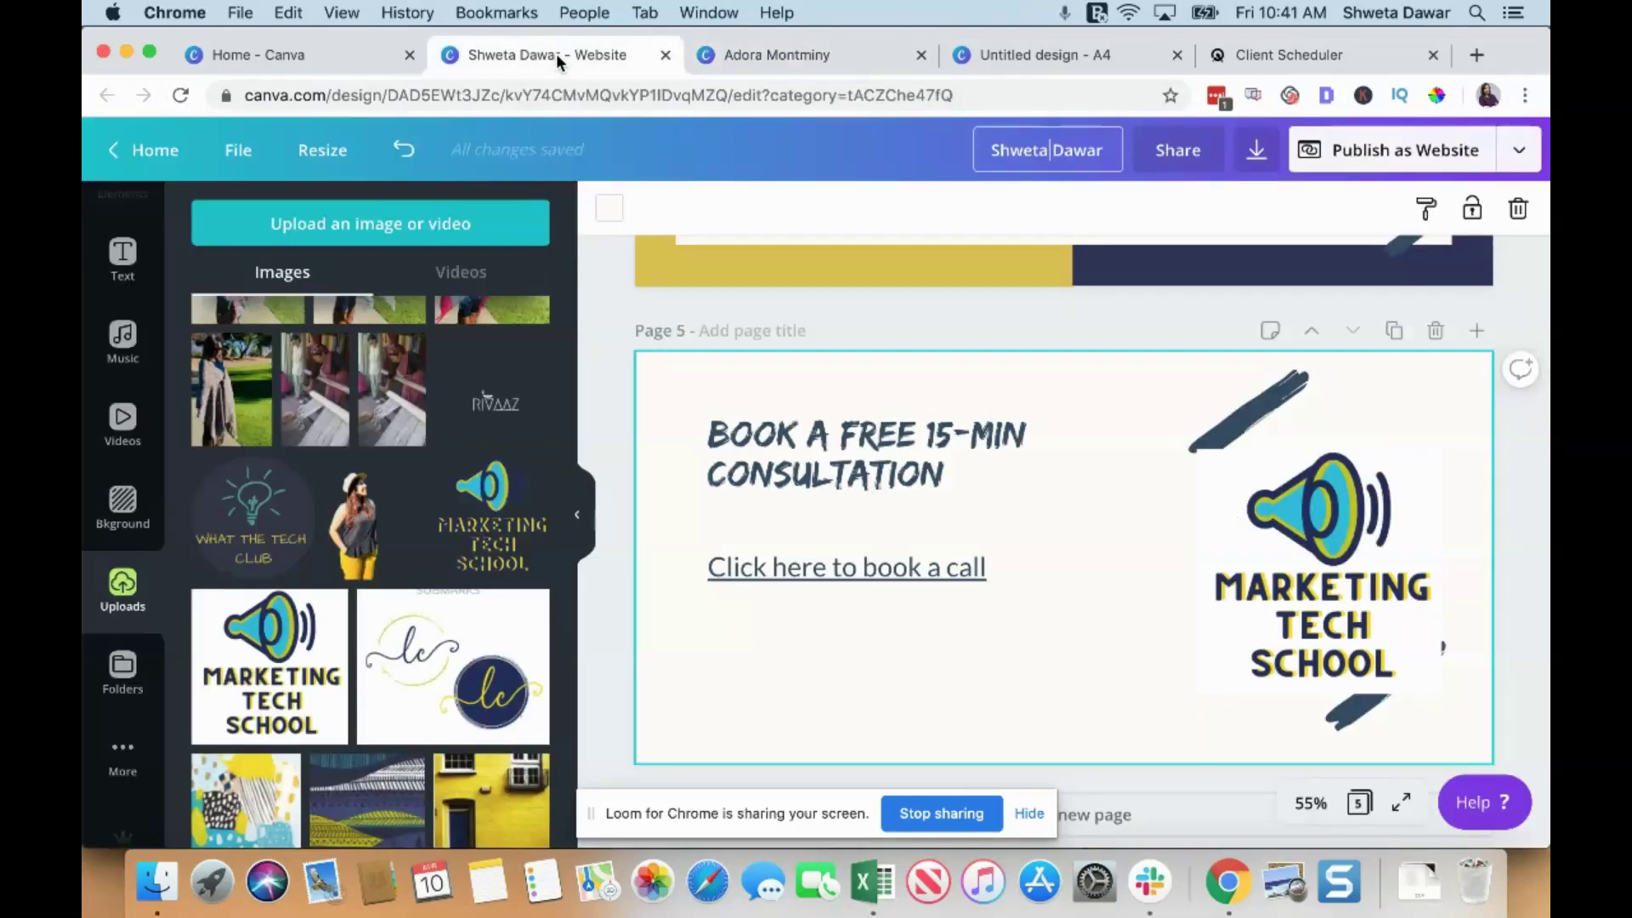
pyautogui.click(1171, 243)
pyautogui.click(1337, 165)
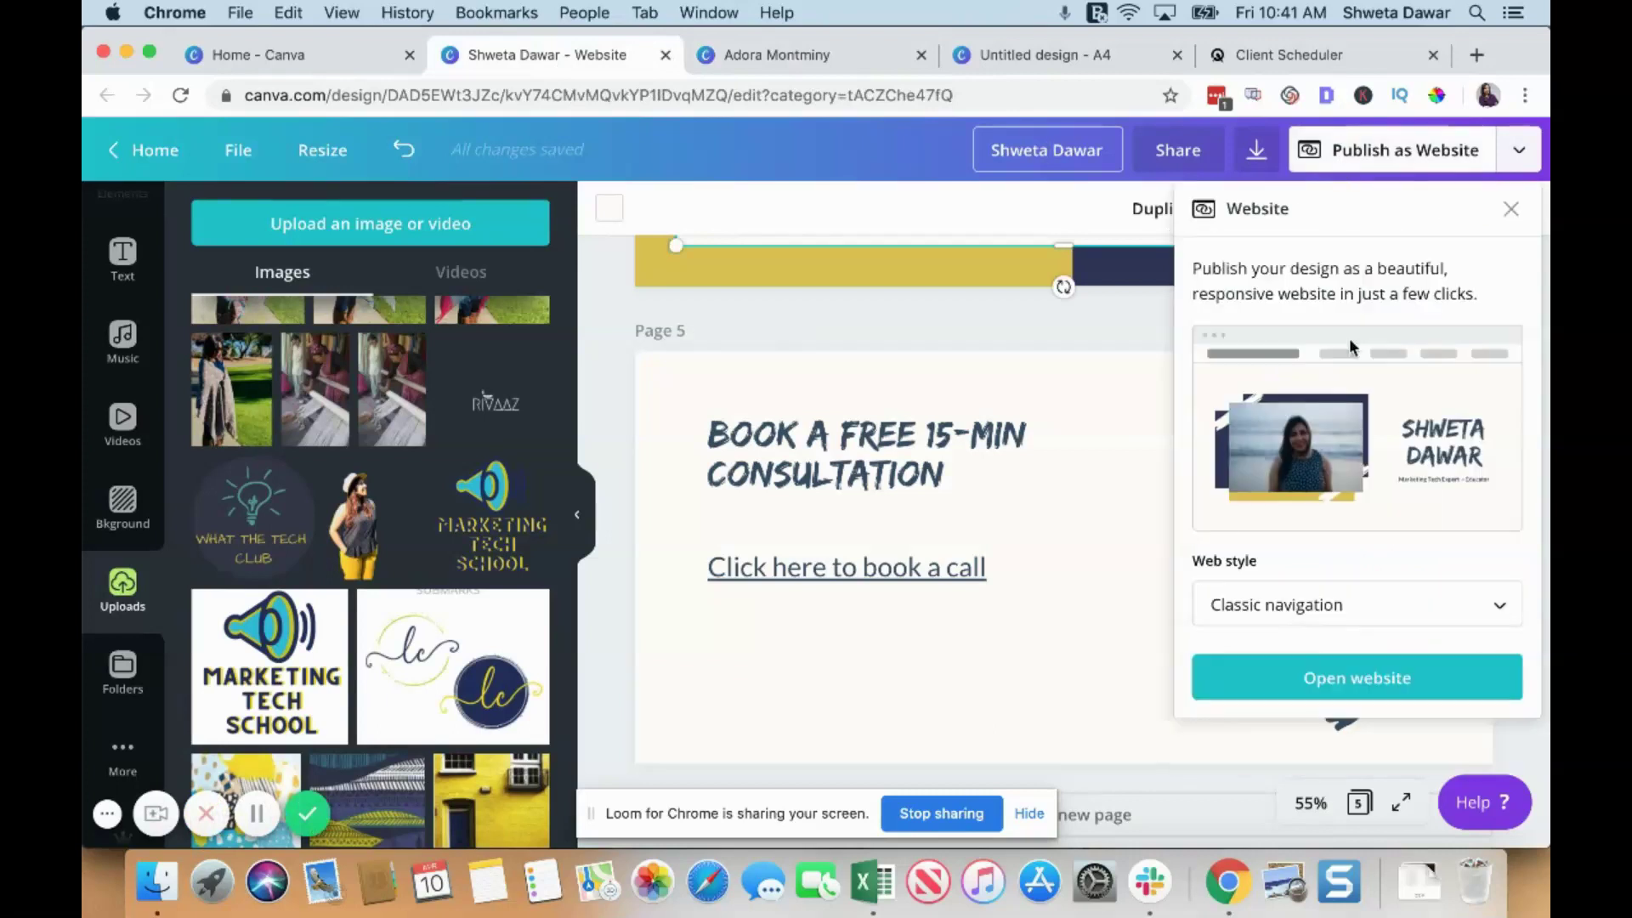
pyautogui.click(1313, 682)
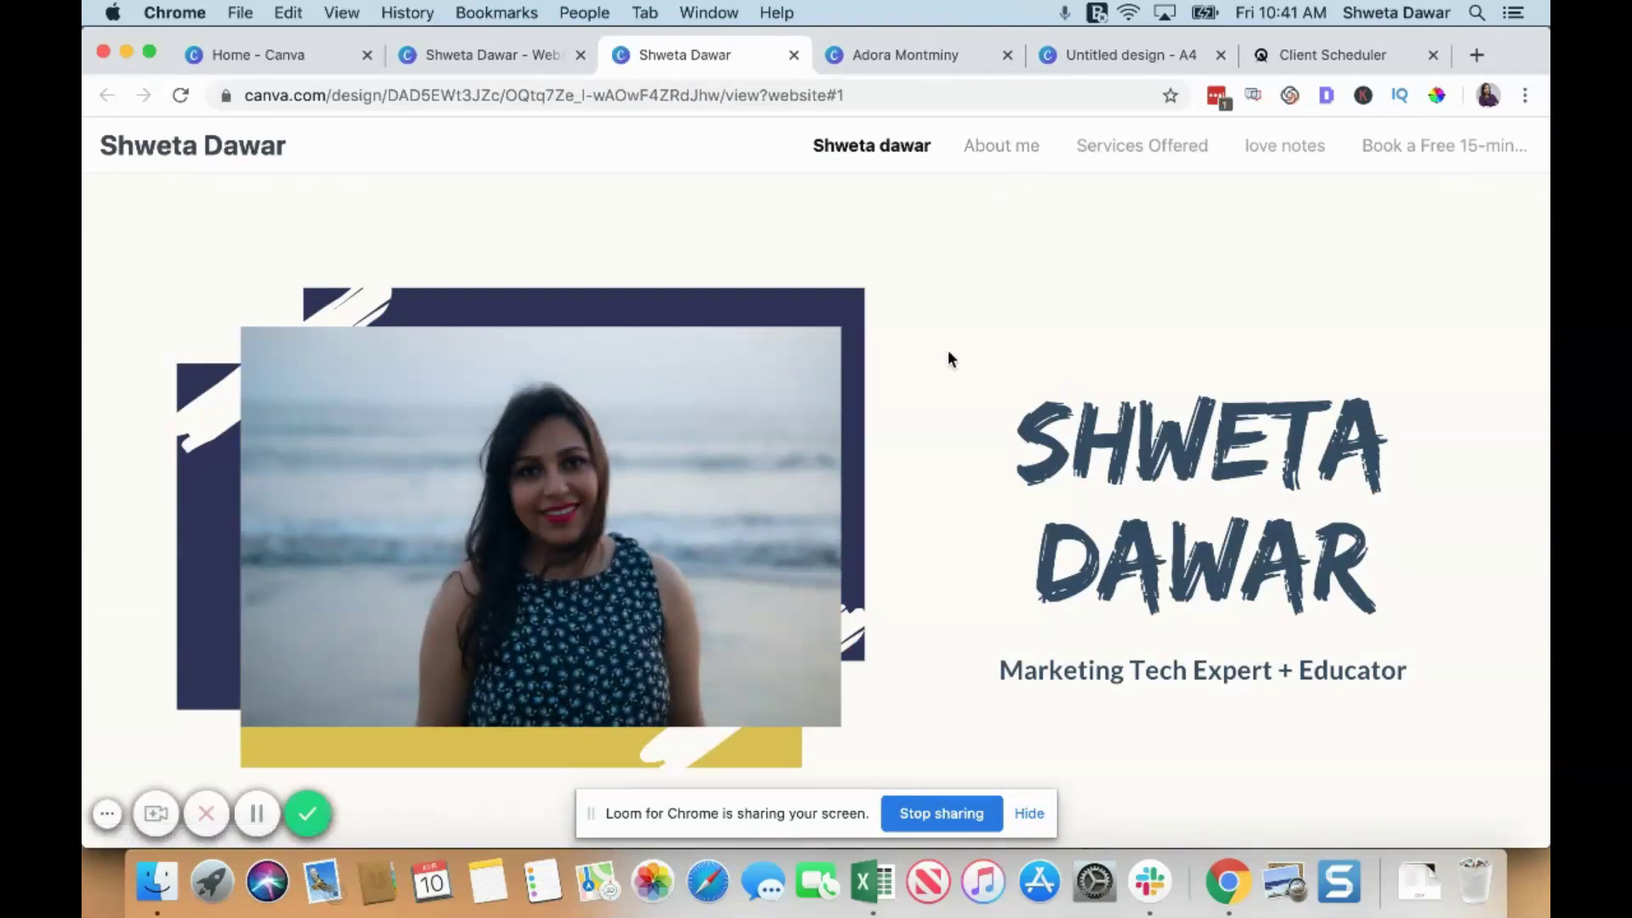
# Preview the live site's About me and home sections and select its full web address.
pyautogui.scroll(-1, 947, 349)
pyautogui.scroll(1, 947, 349)
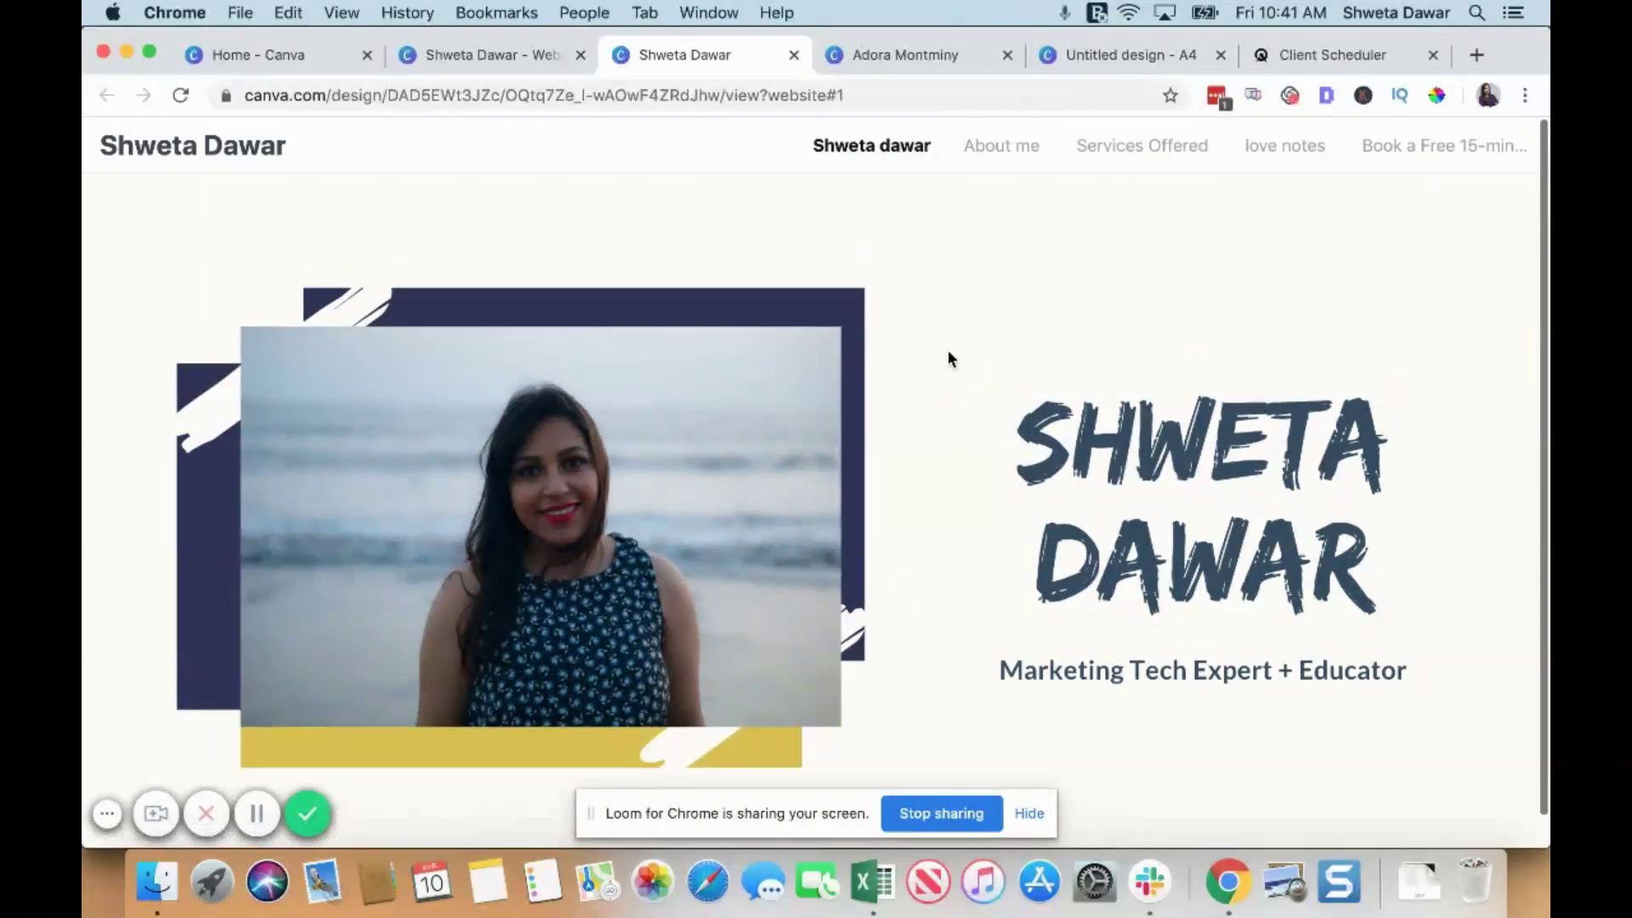
pyautogui.click(1003, 145)
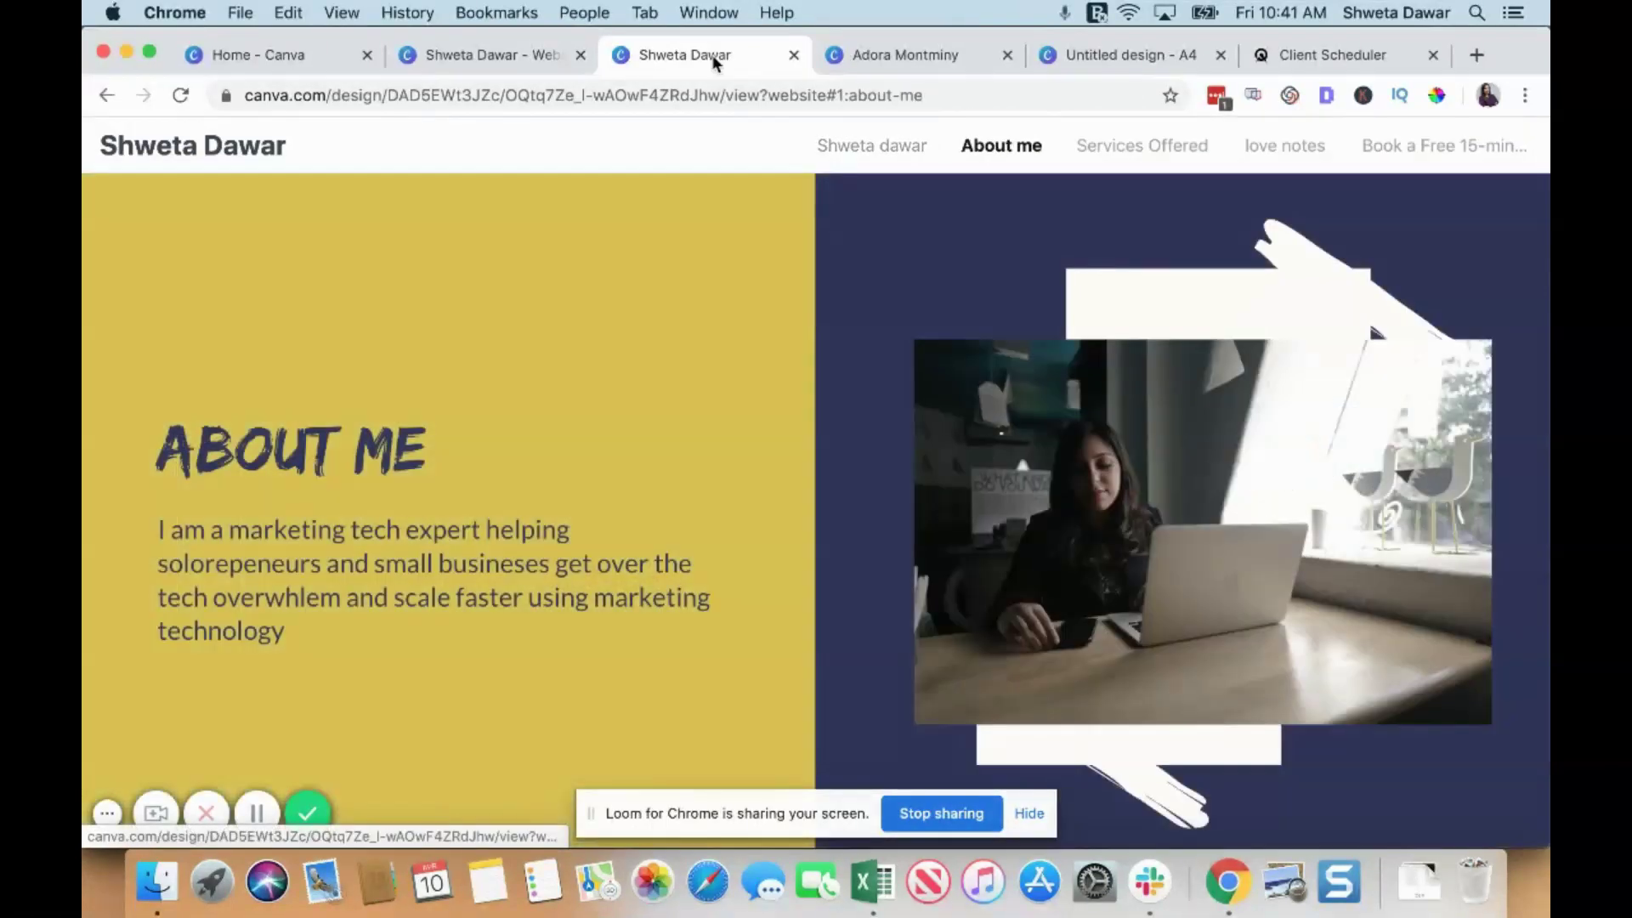
pyautogui.click(890, 148)
pyautogui.click(540, 96)
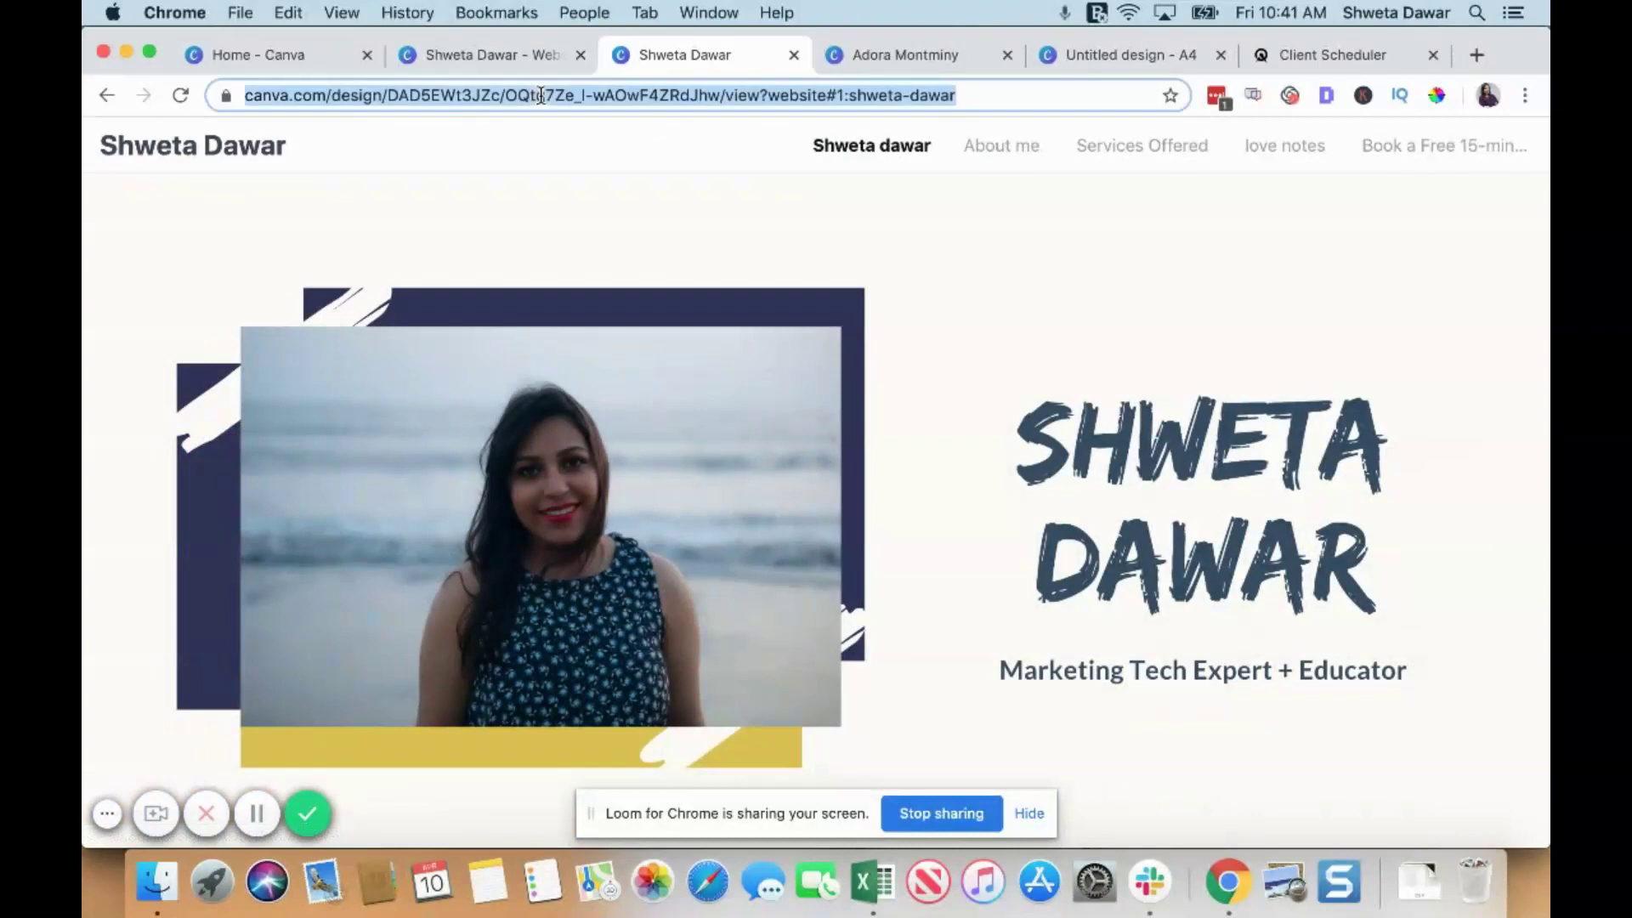
pyautogui.click(972, 98)
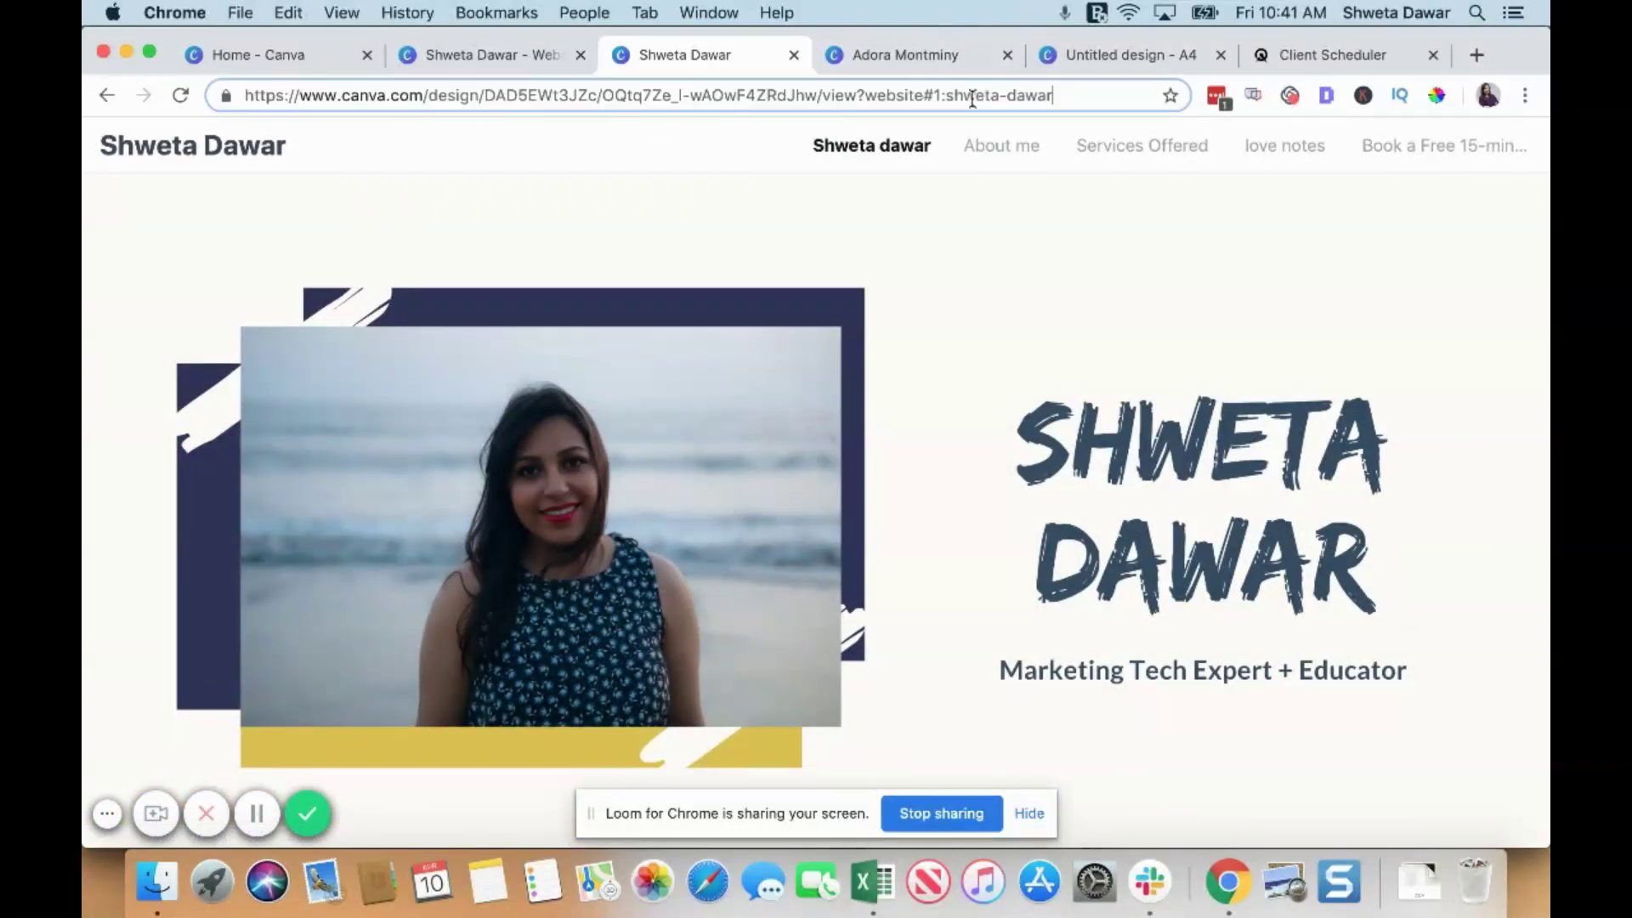
pyautogui.click(176, 157)
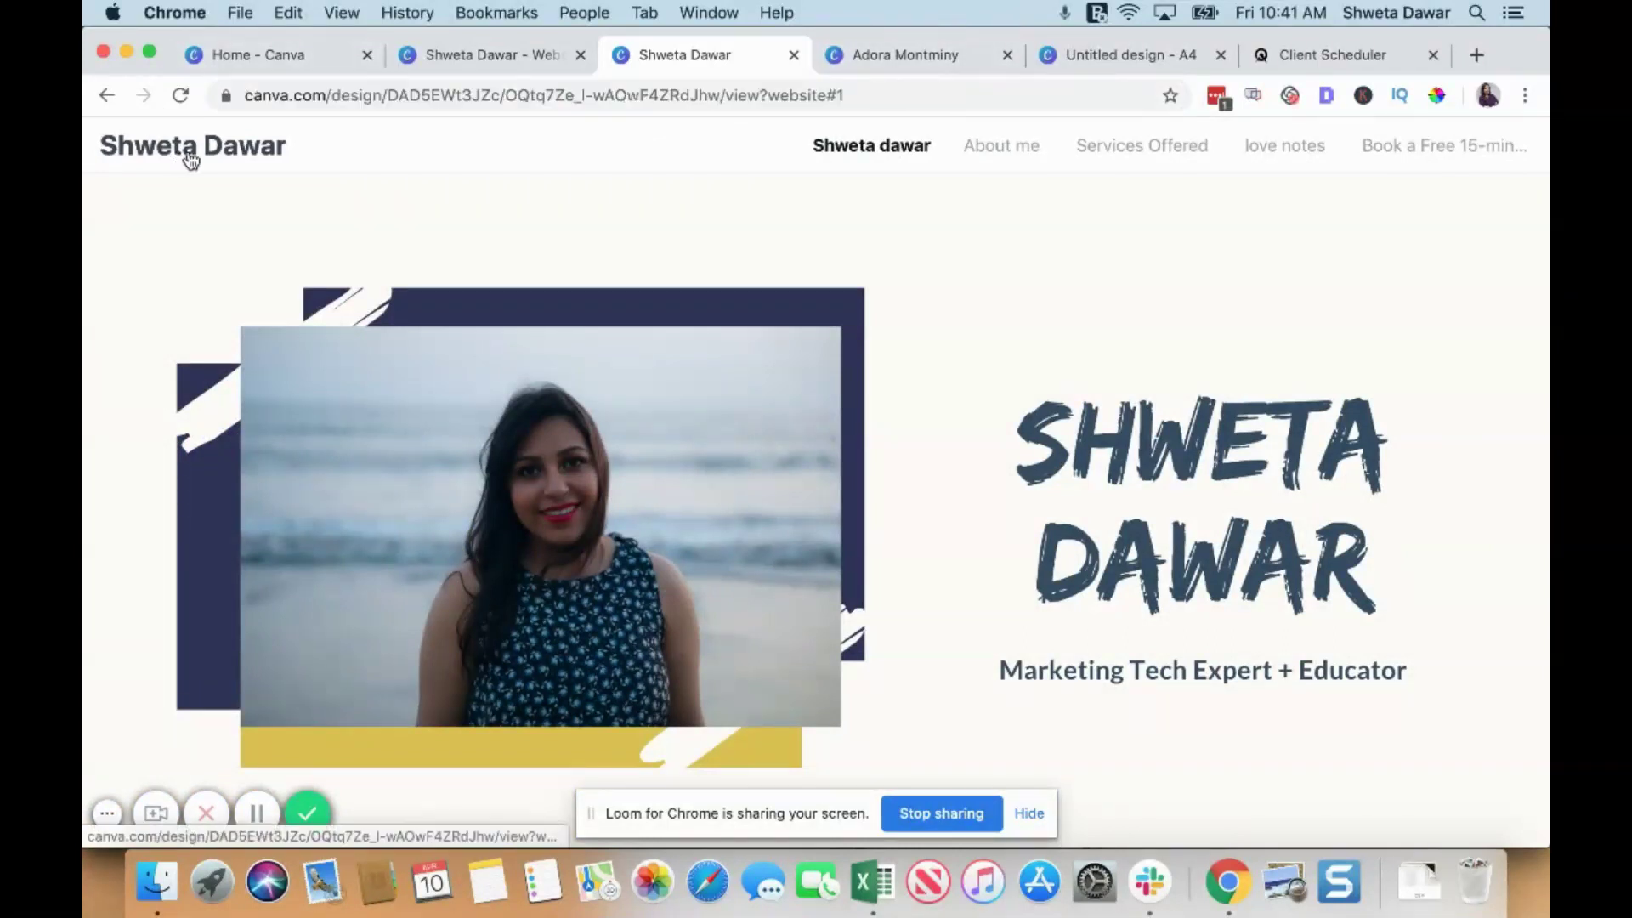
pyautogui.click(410, 95)
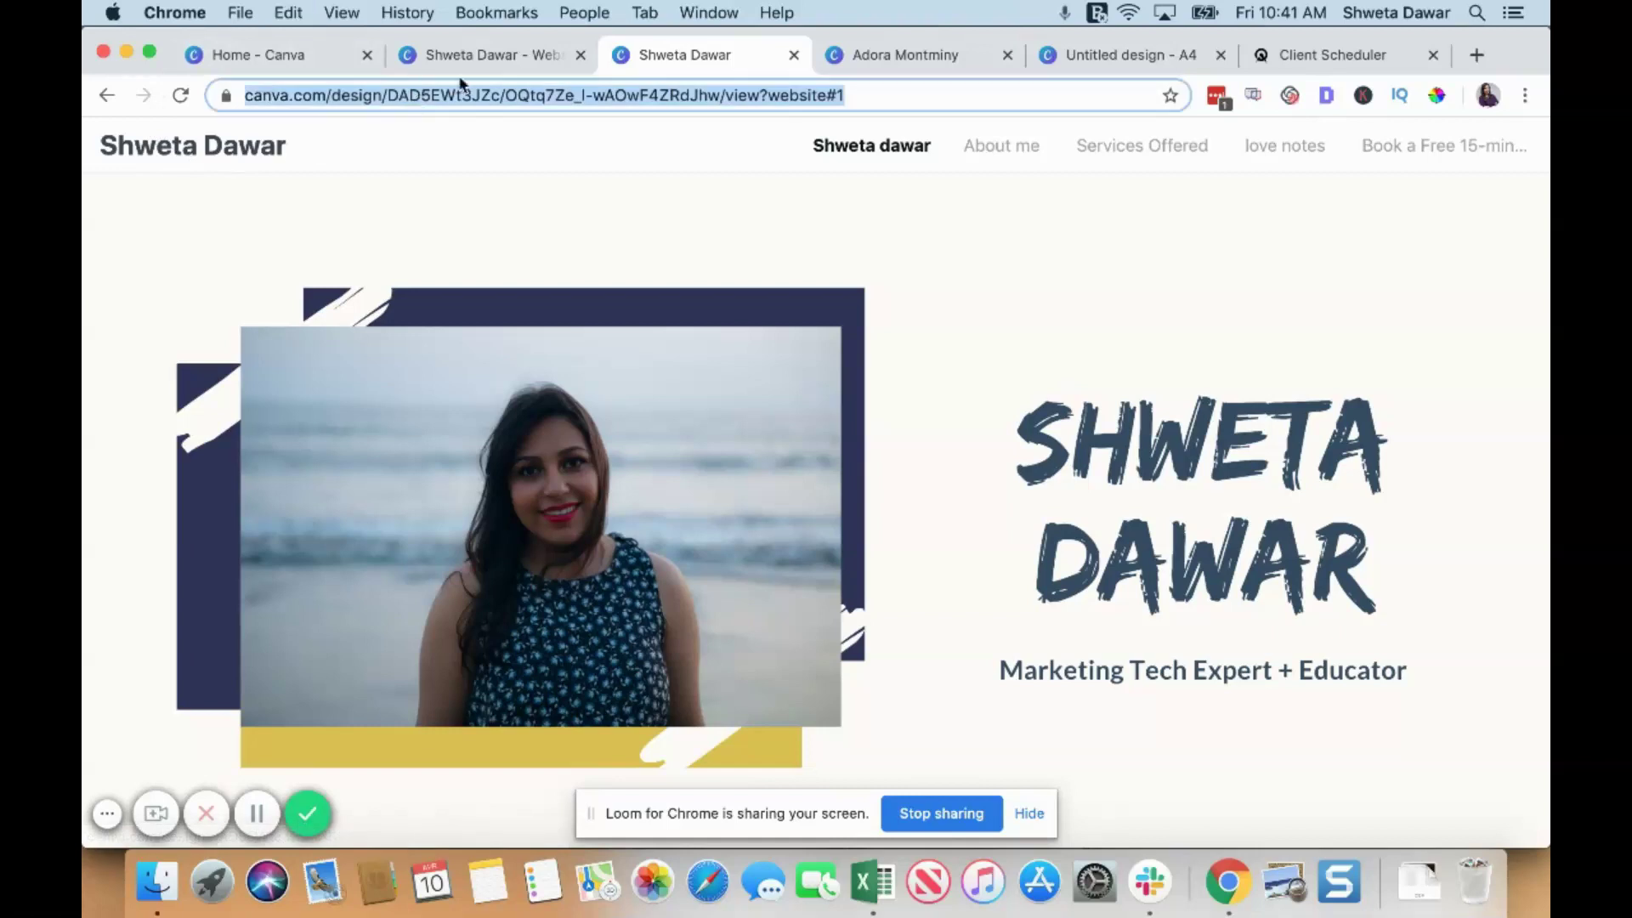
# Create a Bitly short link from the pasted website address.
pyautogui.press('super+t')
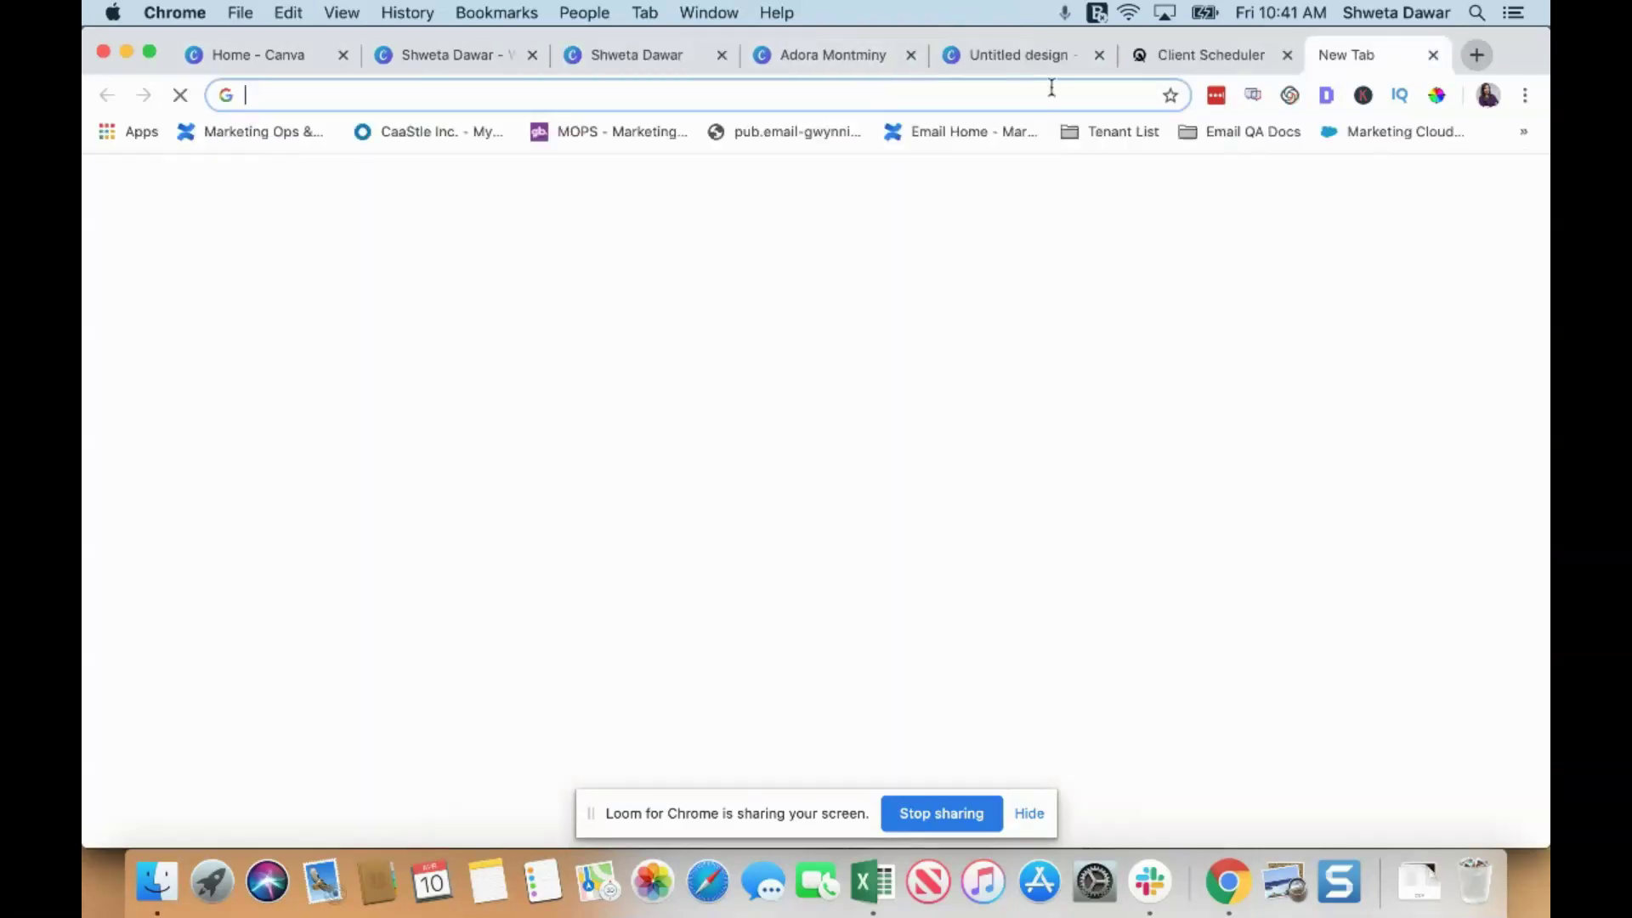
pyautogui.write('bit.ly')
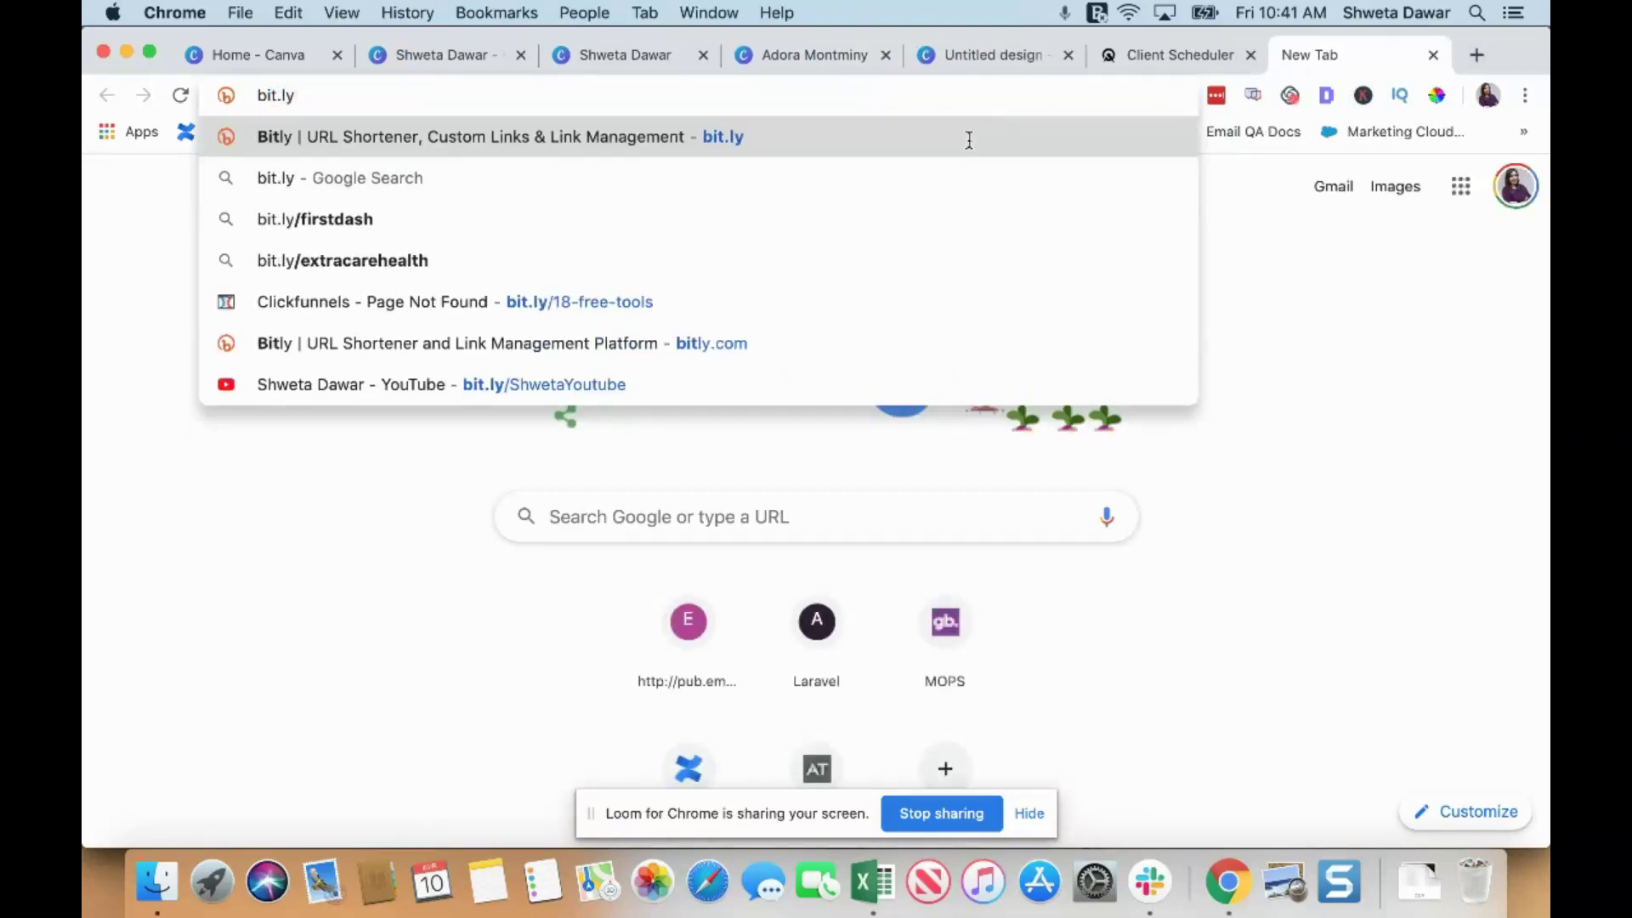
pyautogui.click(969, 139)
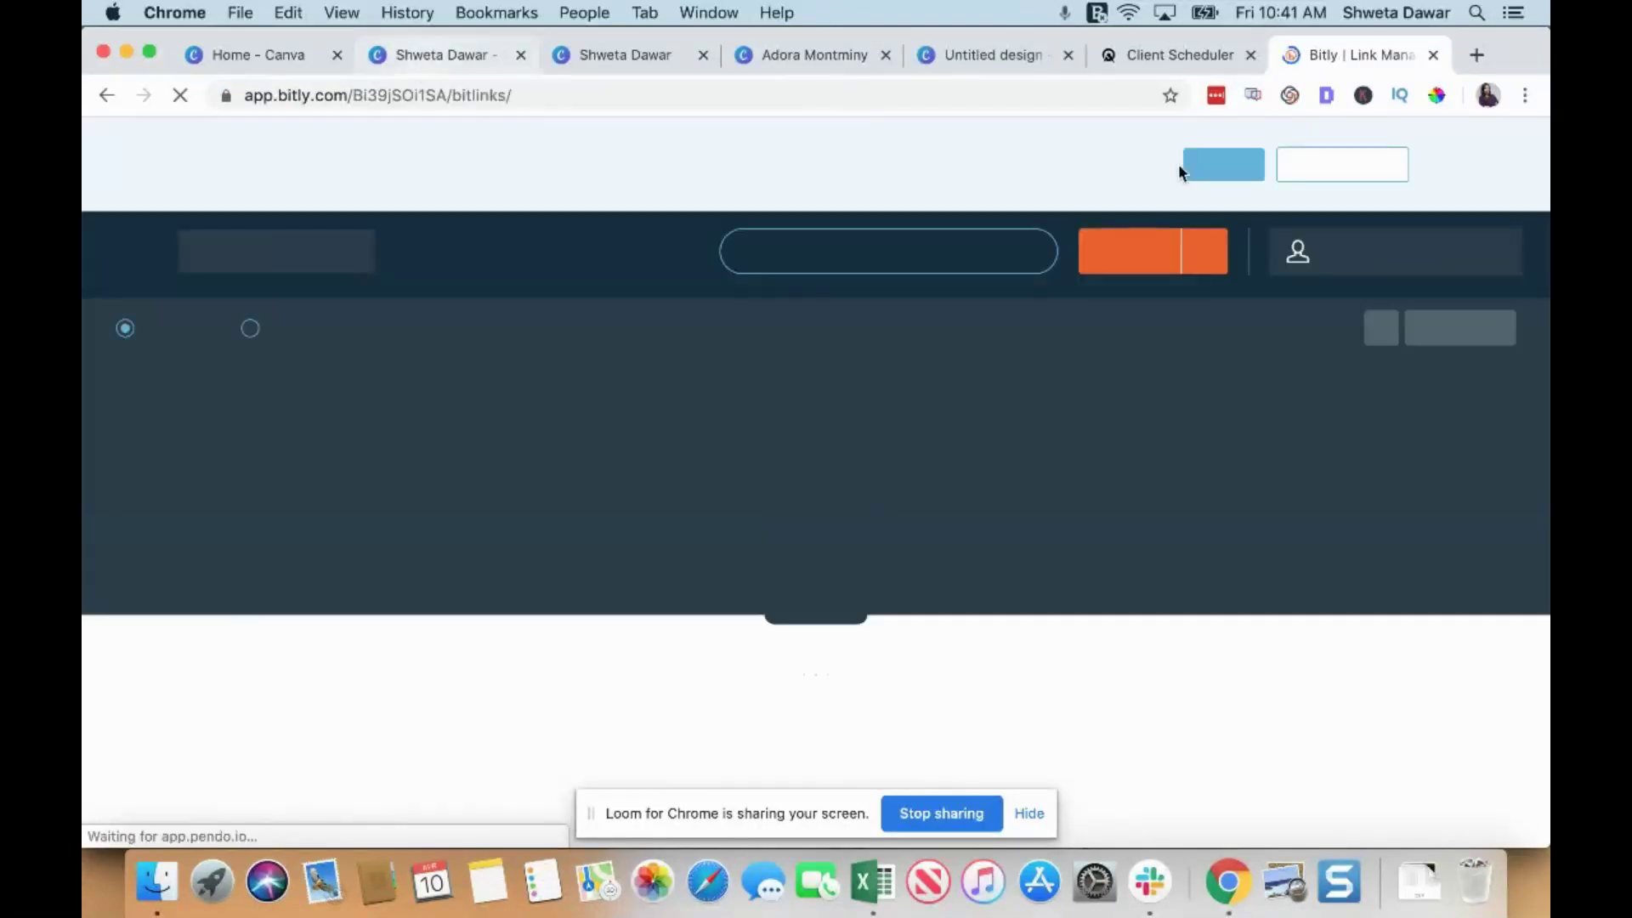
pyautogui.click(1155, 258)
pyautogui.write('https://www.canva.com/design/DAD5EWt3JZc/OQtq7Ze_I-wAOwF4ZRdJhw/view?website#1')
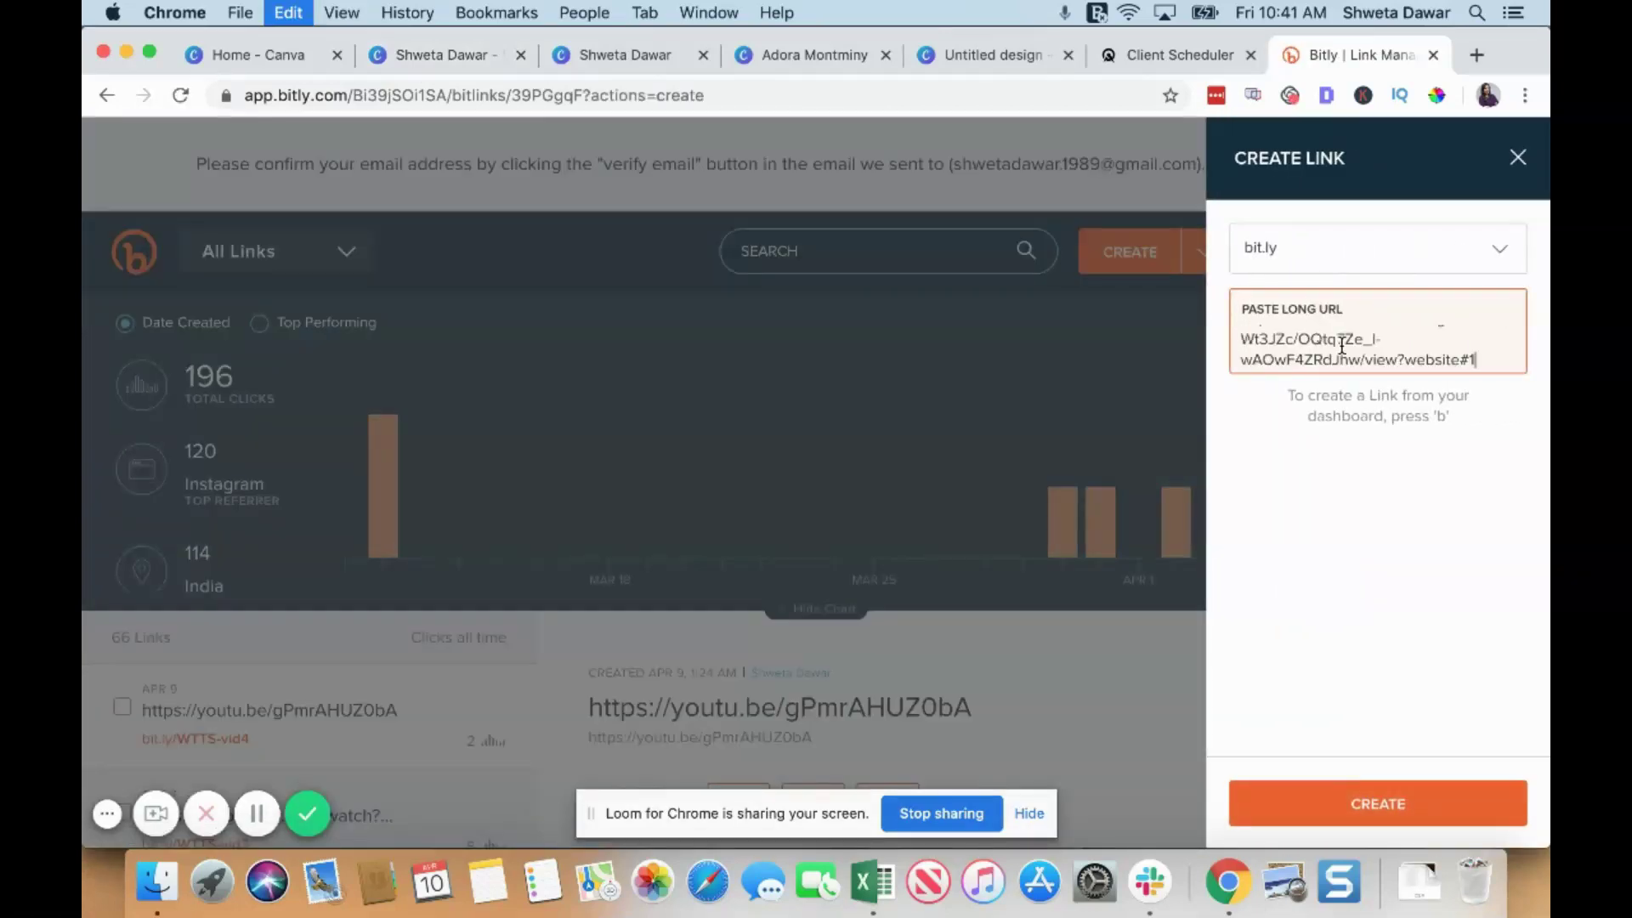
pyautogui.click(1322, 814)
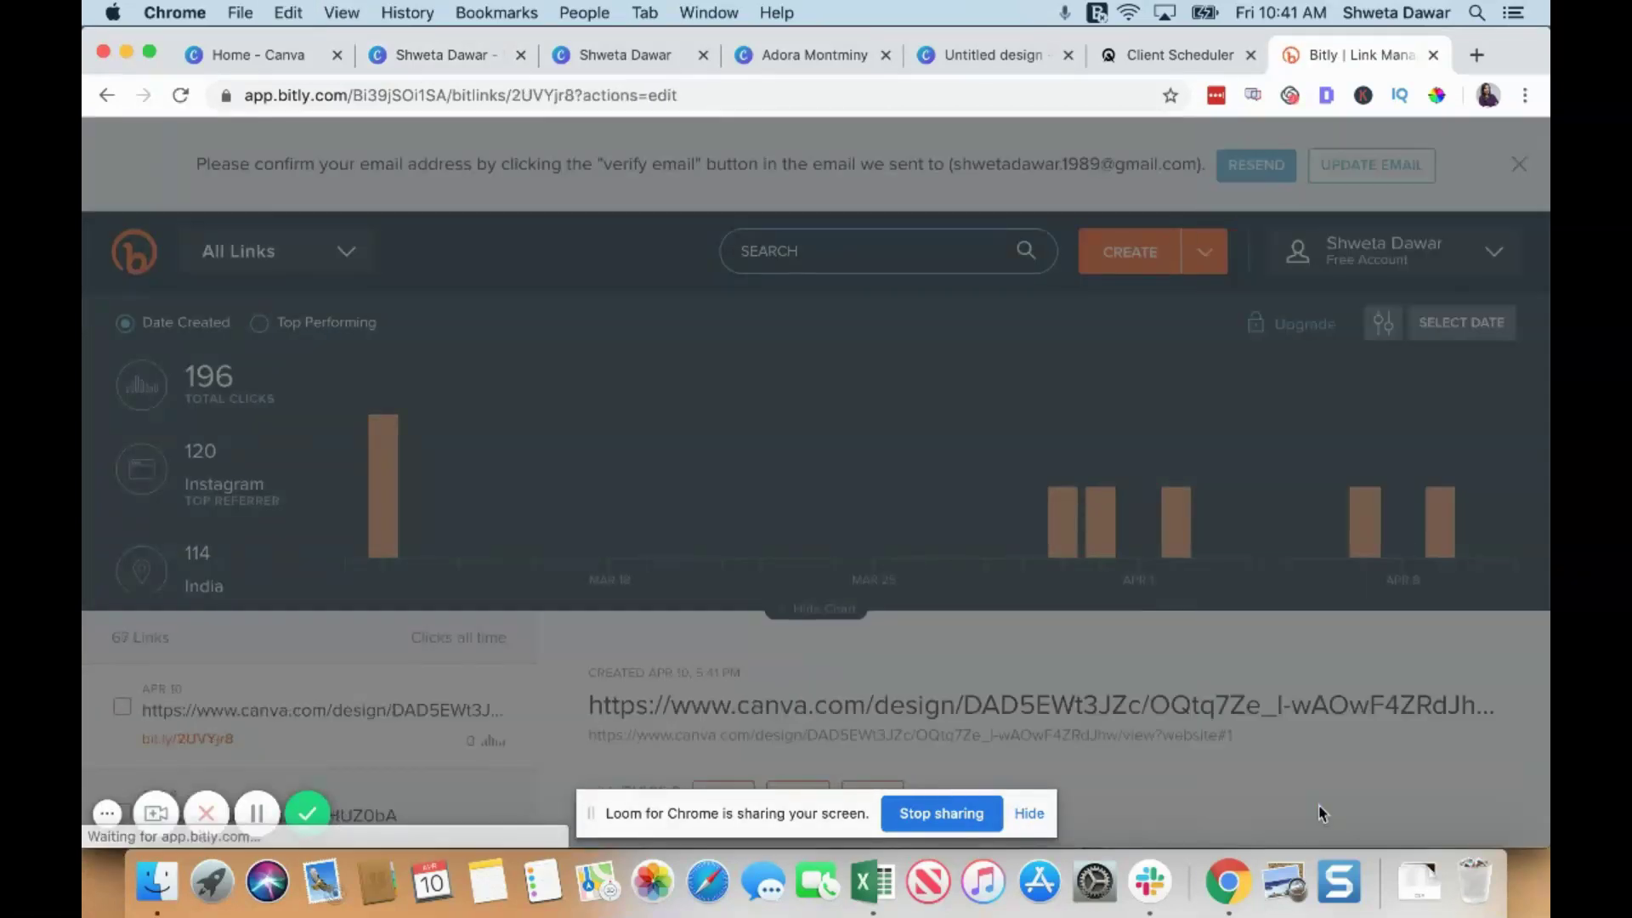
# Set the back-half to the owner's name plus 'Website', save, and copy the short link.
pyautogui.moveTo(1346, 460); pyautogui.dragTo(1279, 460)
pyautogui.write('ShwetaDaw')
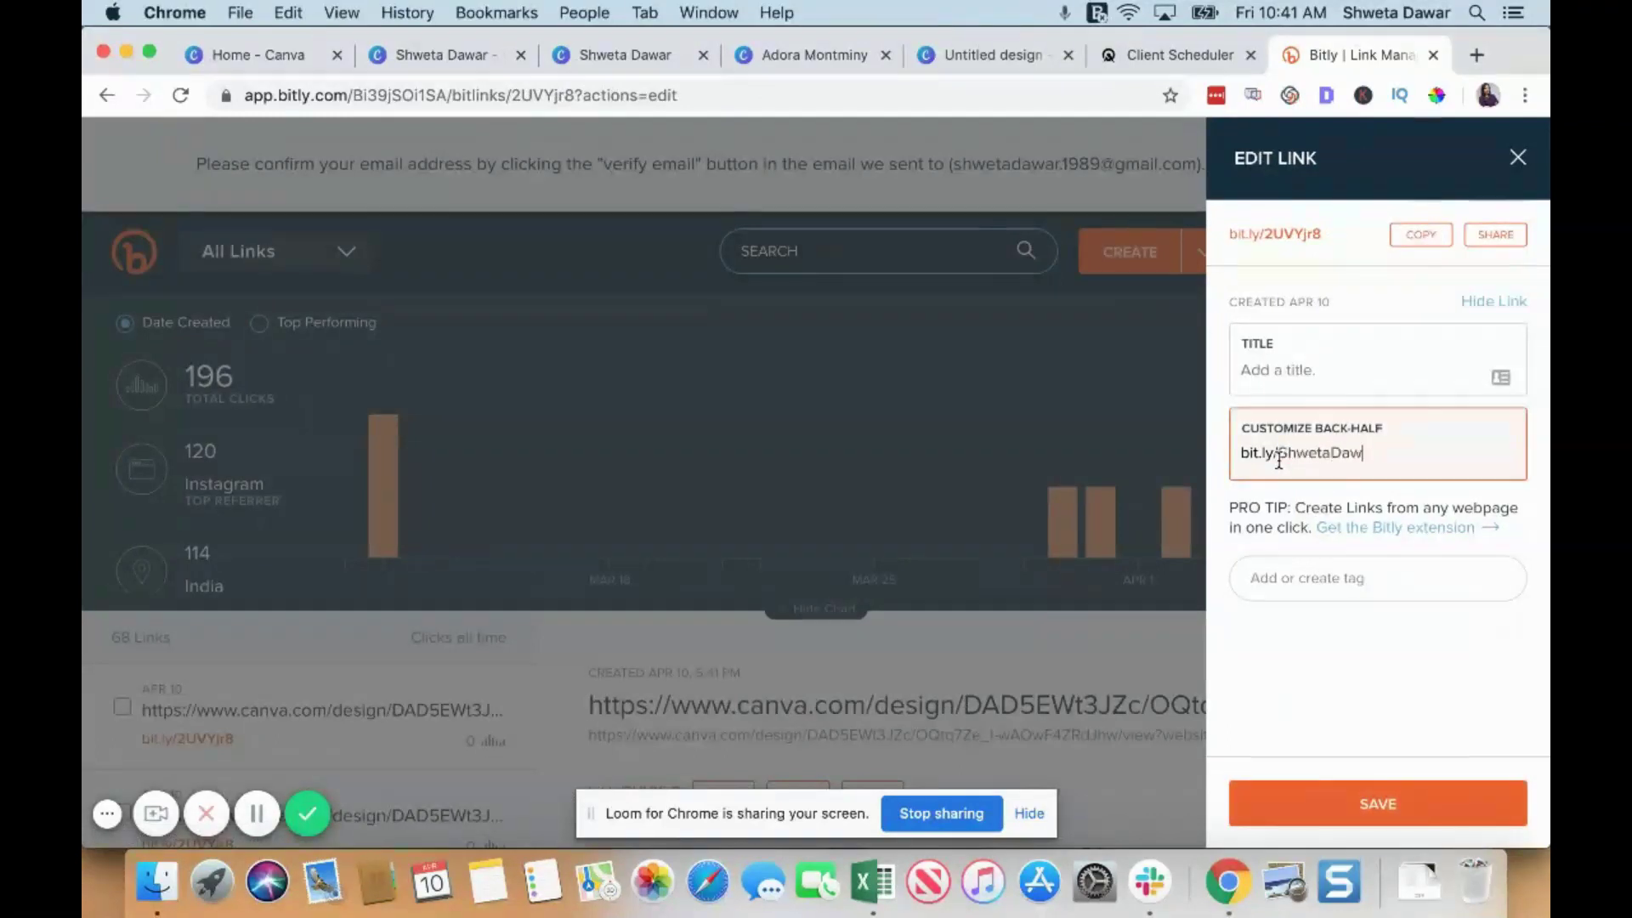
pyautogui.write('arWebsite')
pyautogui.click(1339, 794)
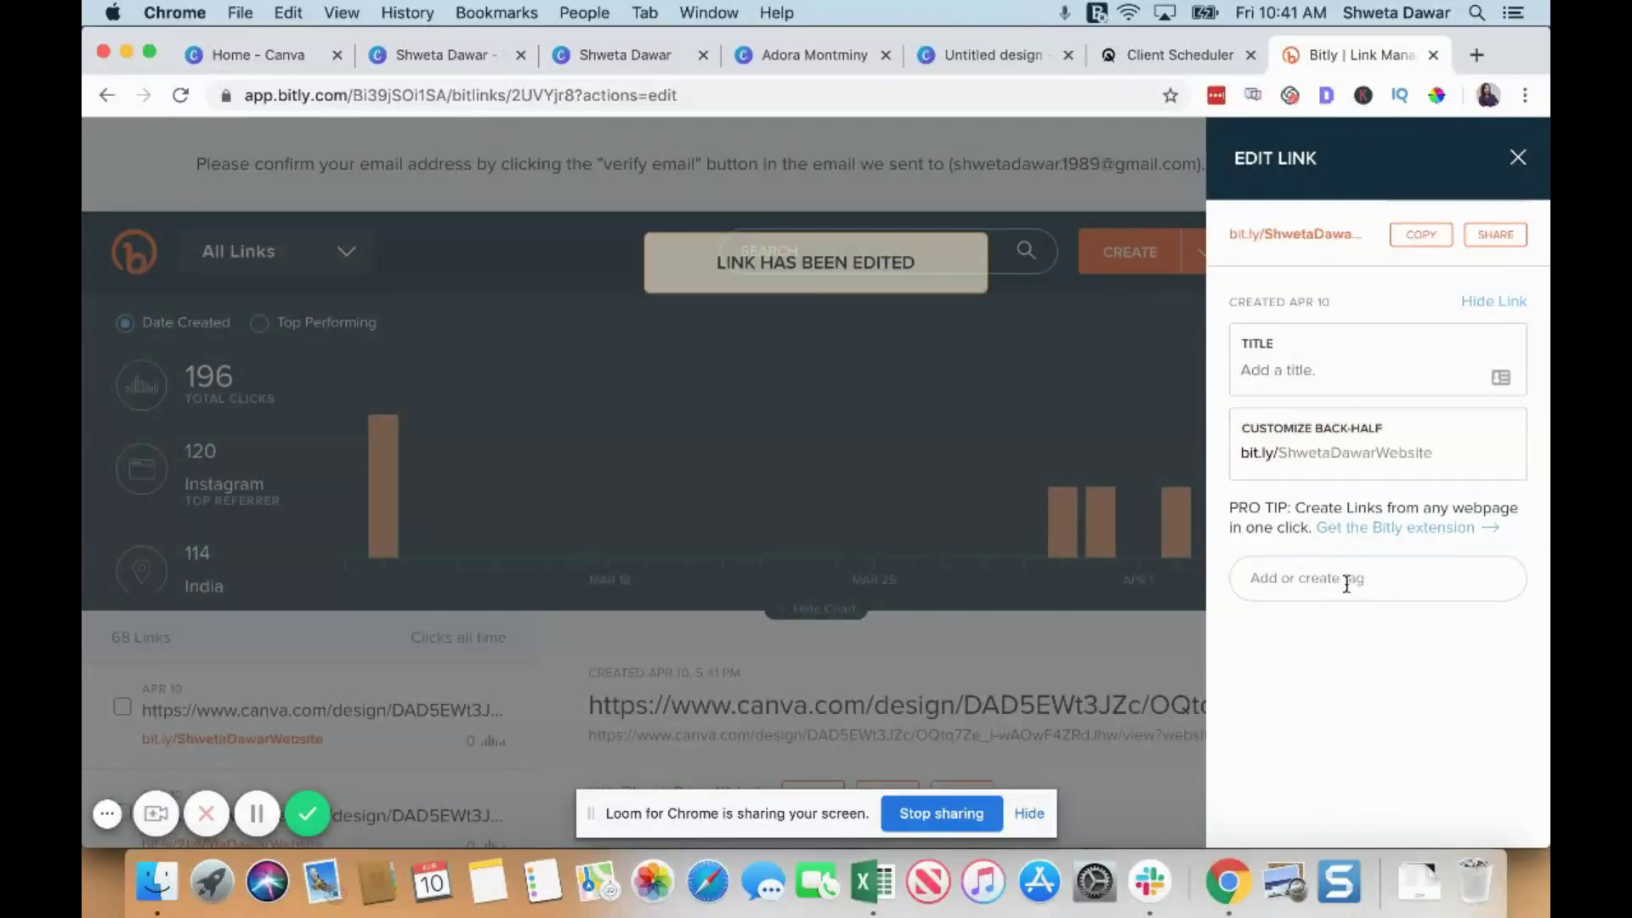
pyautogui.click(1411, 236)
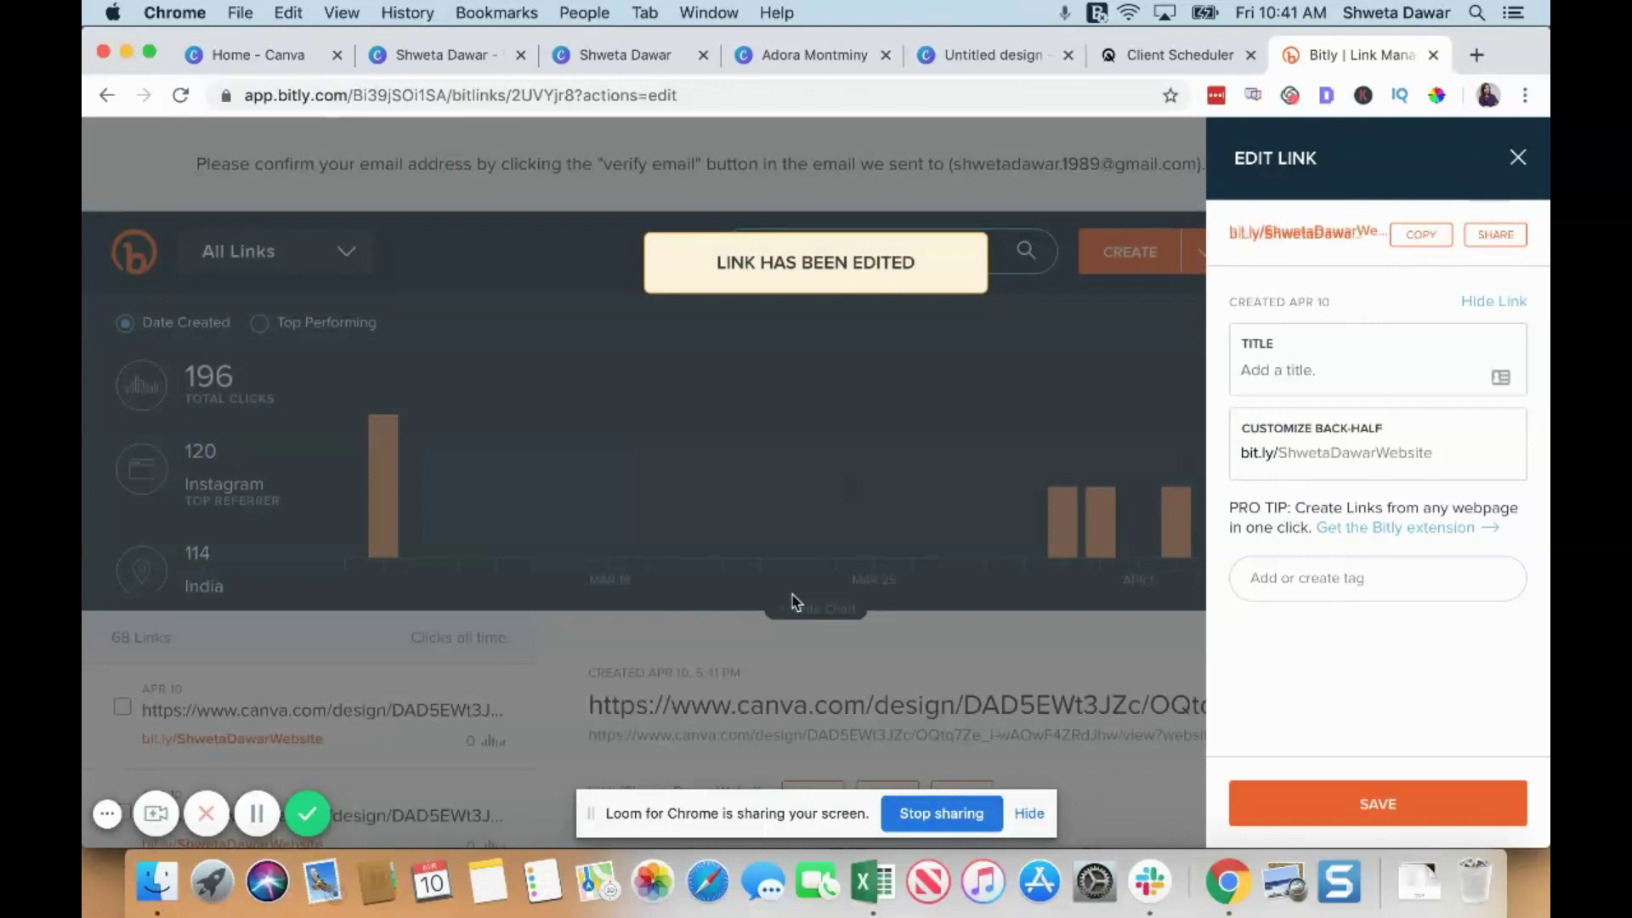
pyautogui.click(713, 891)
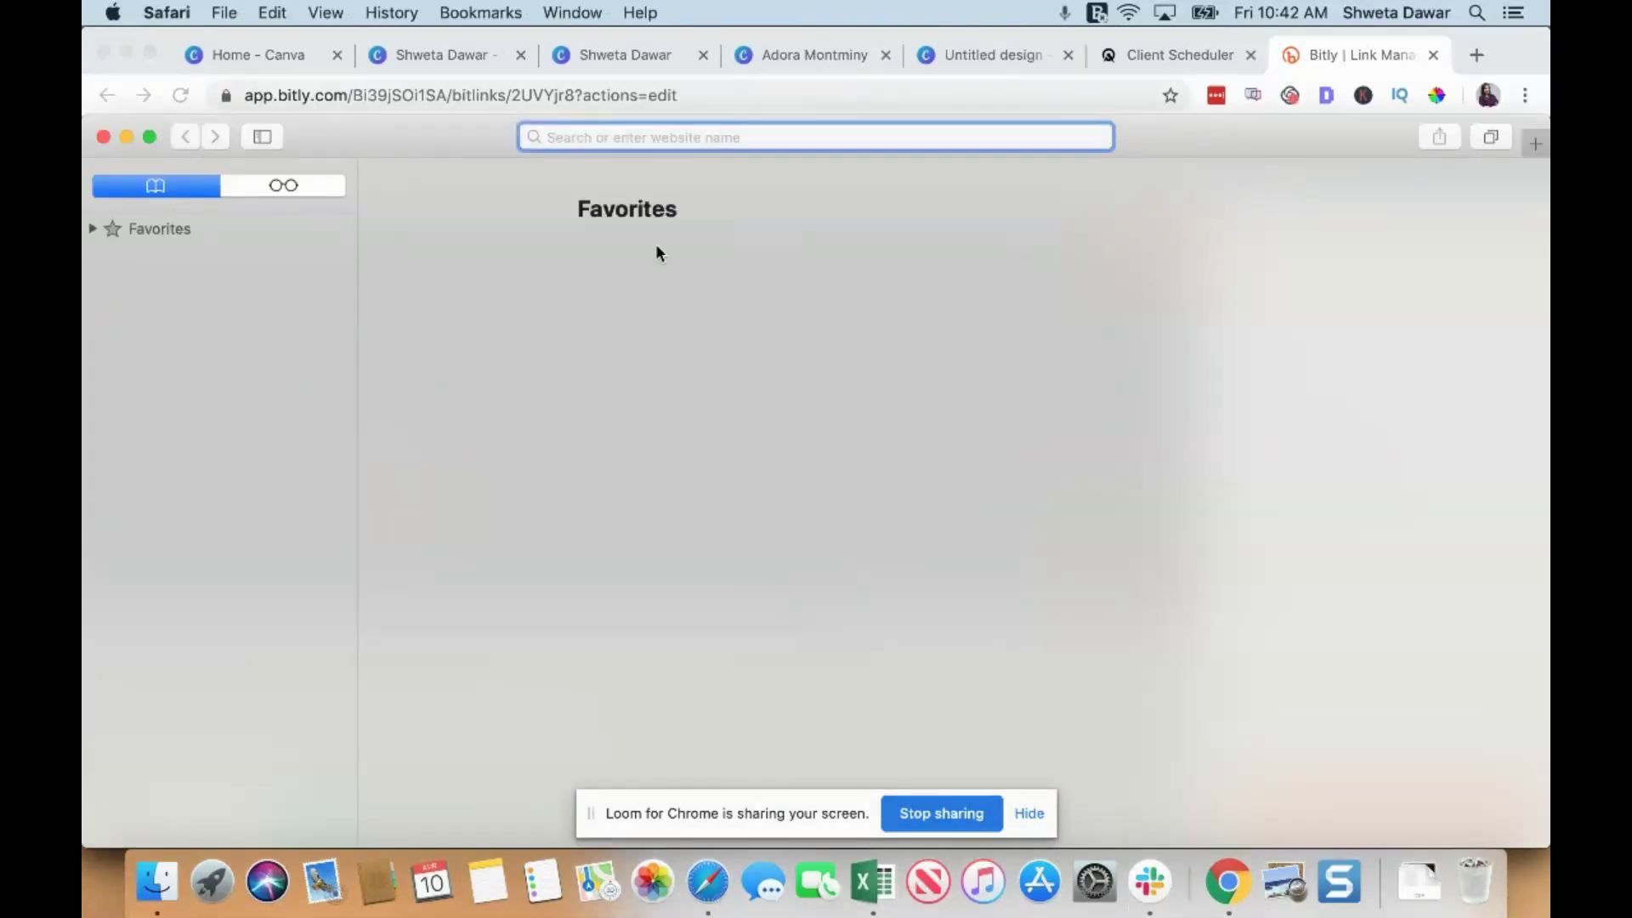
# Load the custom bit.ly short link in Safari and raise the window.
pyautogui.press('super+v')
pyautogui.press('Return')
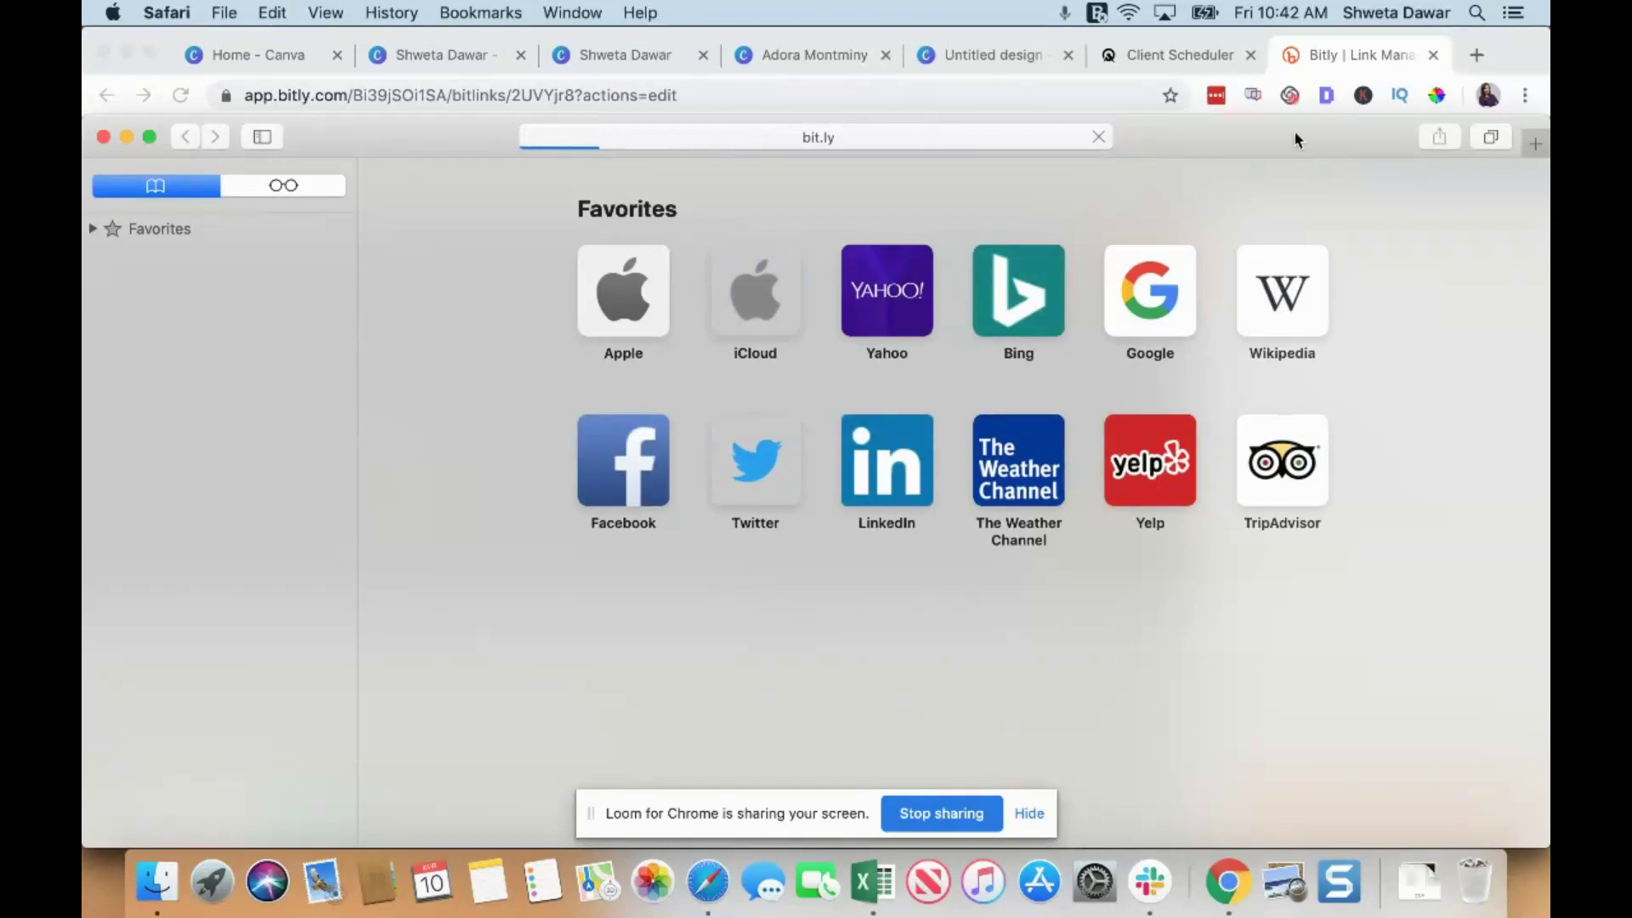
pyautogui.moveTo(1296, 141); pyautogui.dragTo(1285, 53)
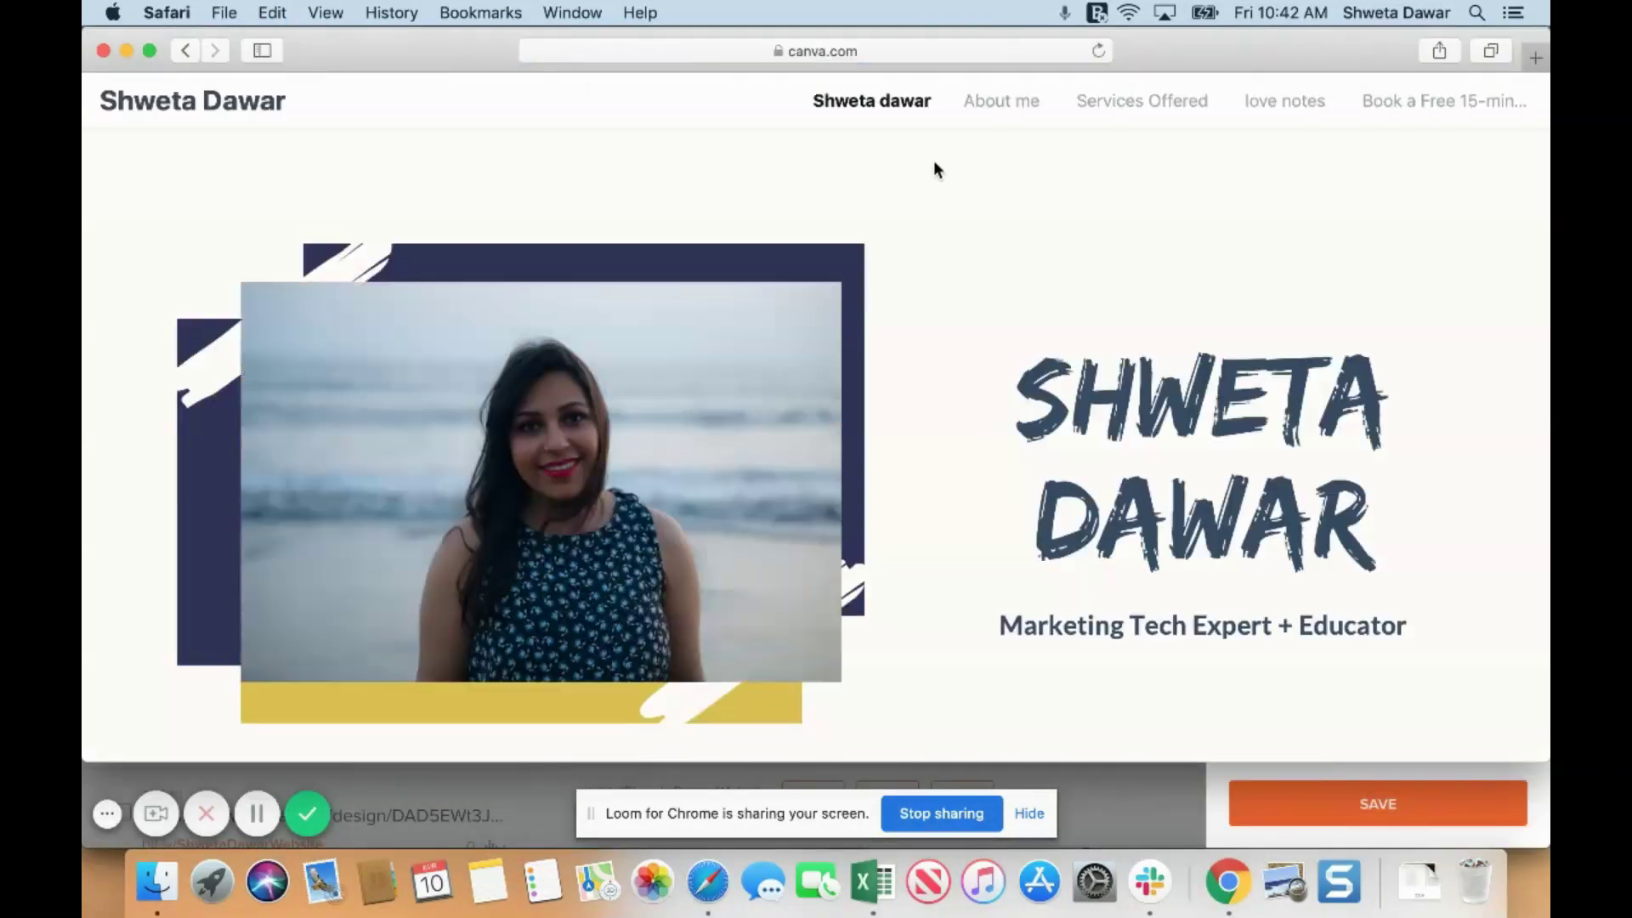
# Check the About me, Services Offered, love notes and free consultation booking sections, ending on Services Offered.
pyautogui.click(995, 101)
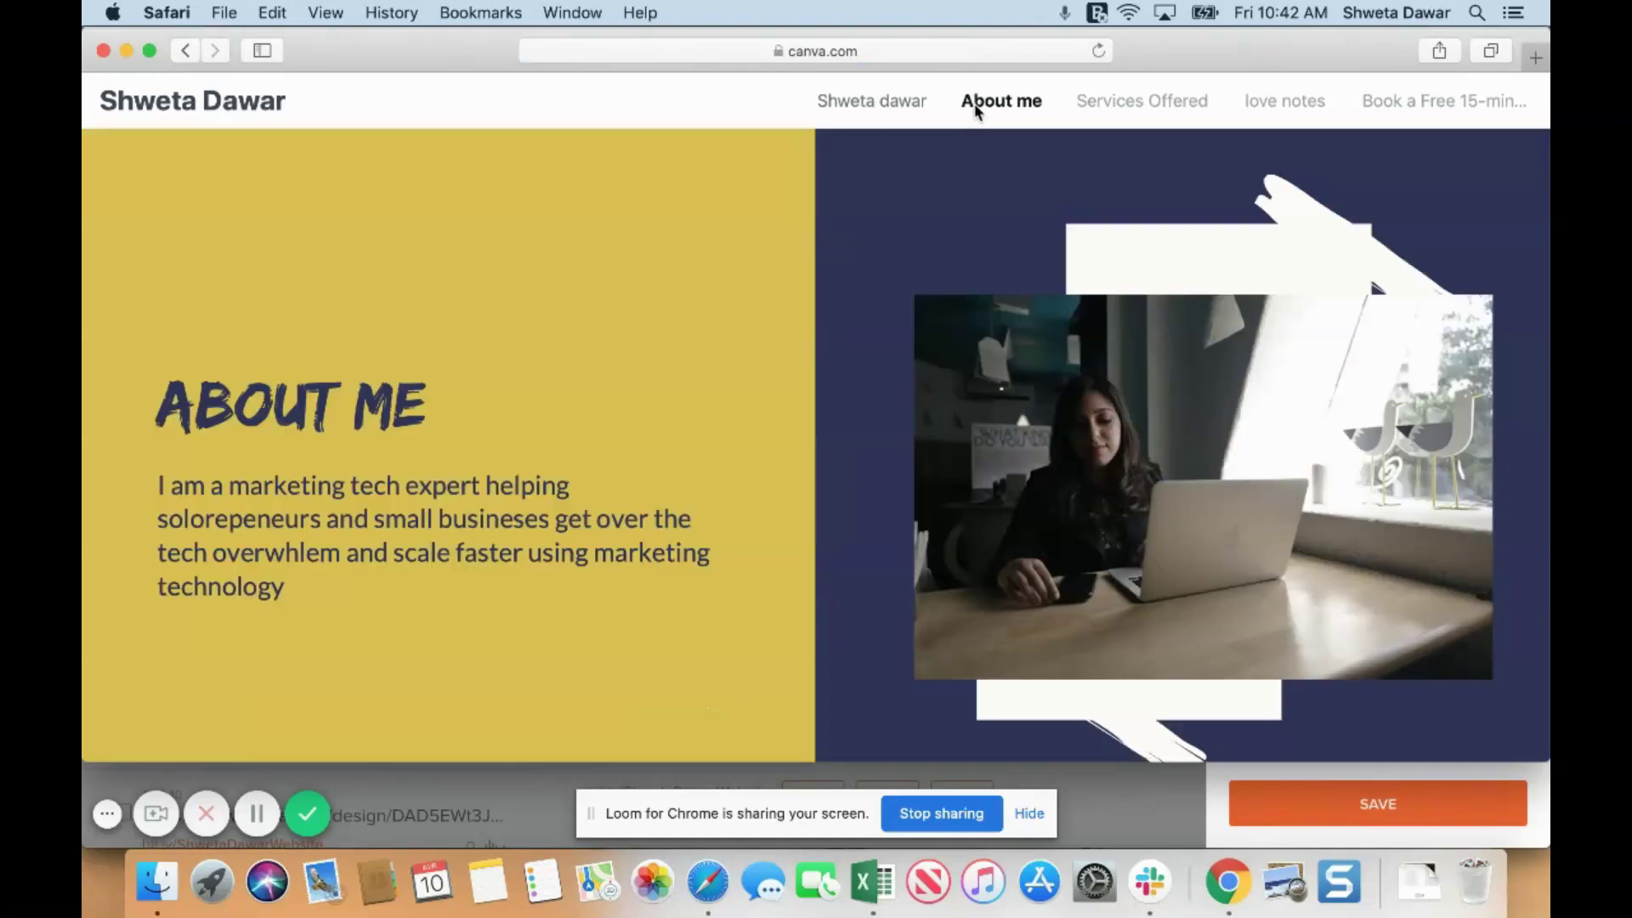
pyautogui.click(1140, 100)
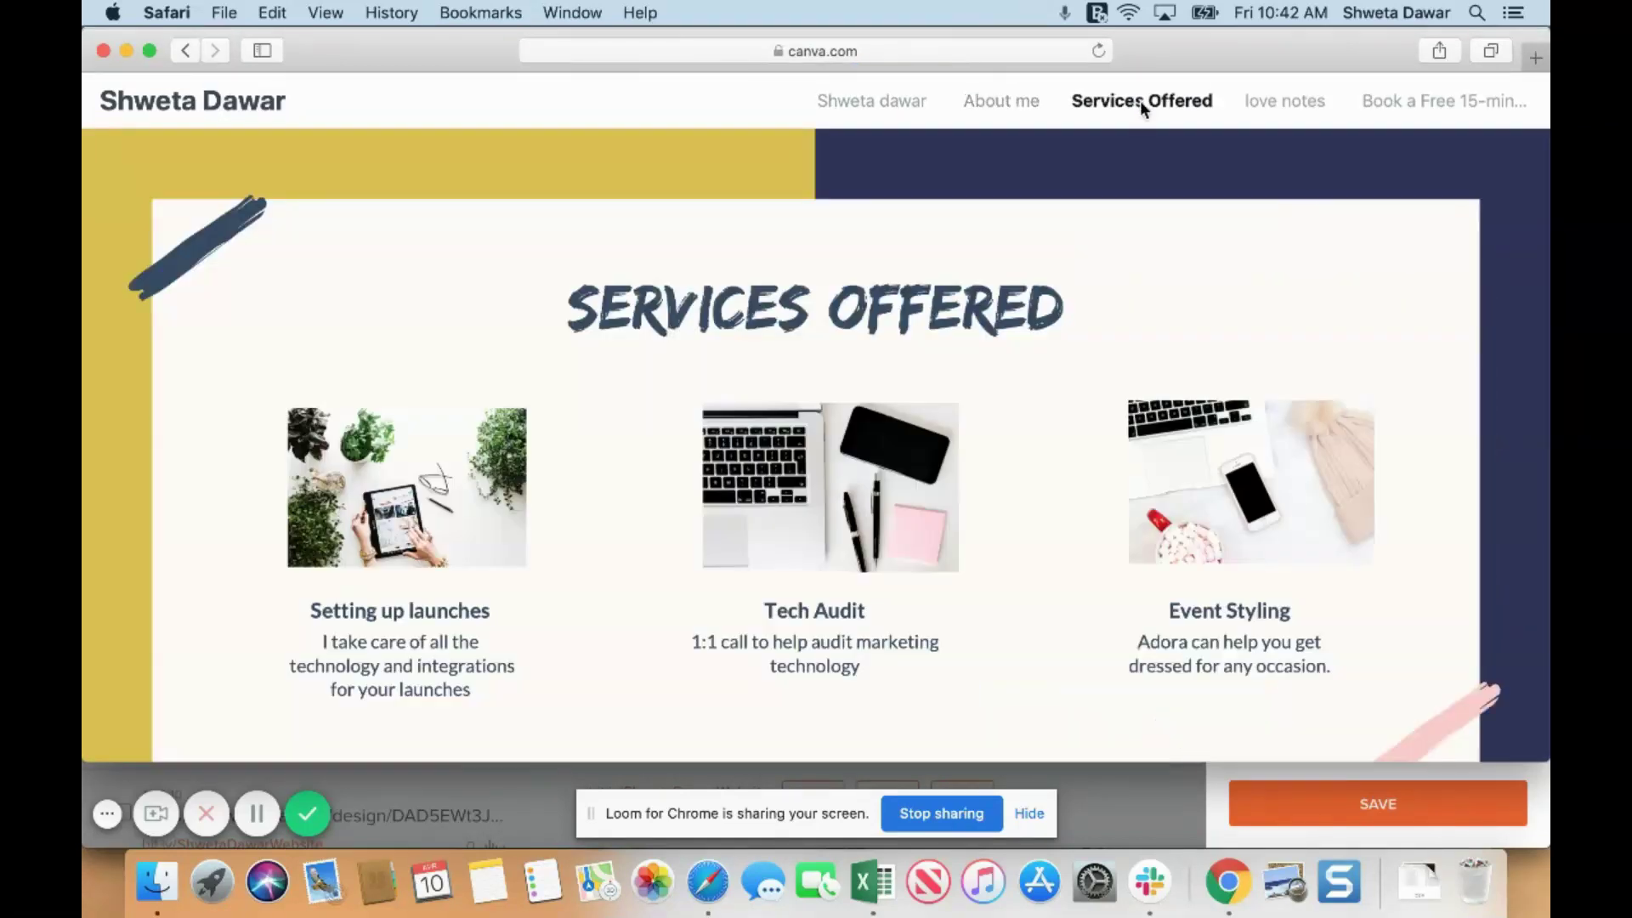
pyautogui.click(1275, 106)
pyautogui.click(1377, 107)
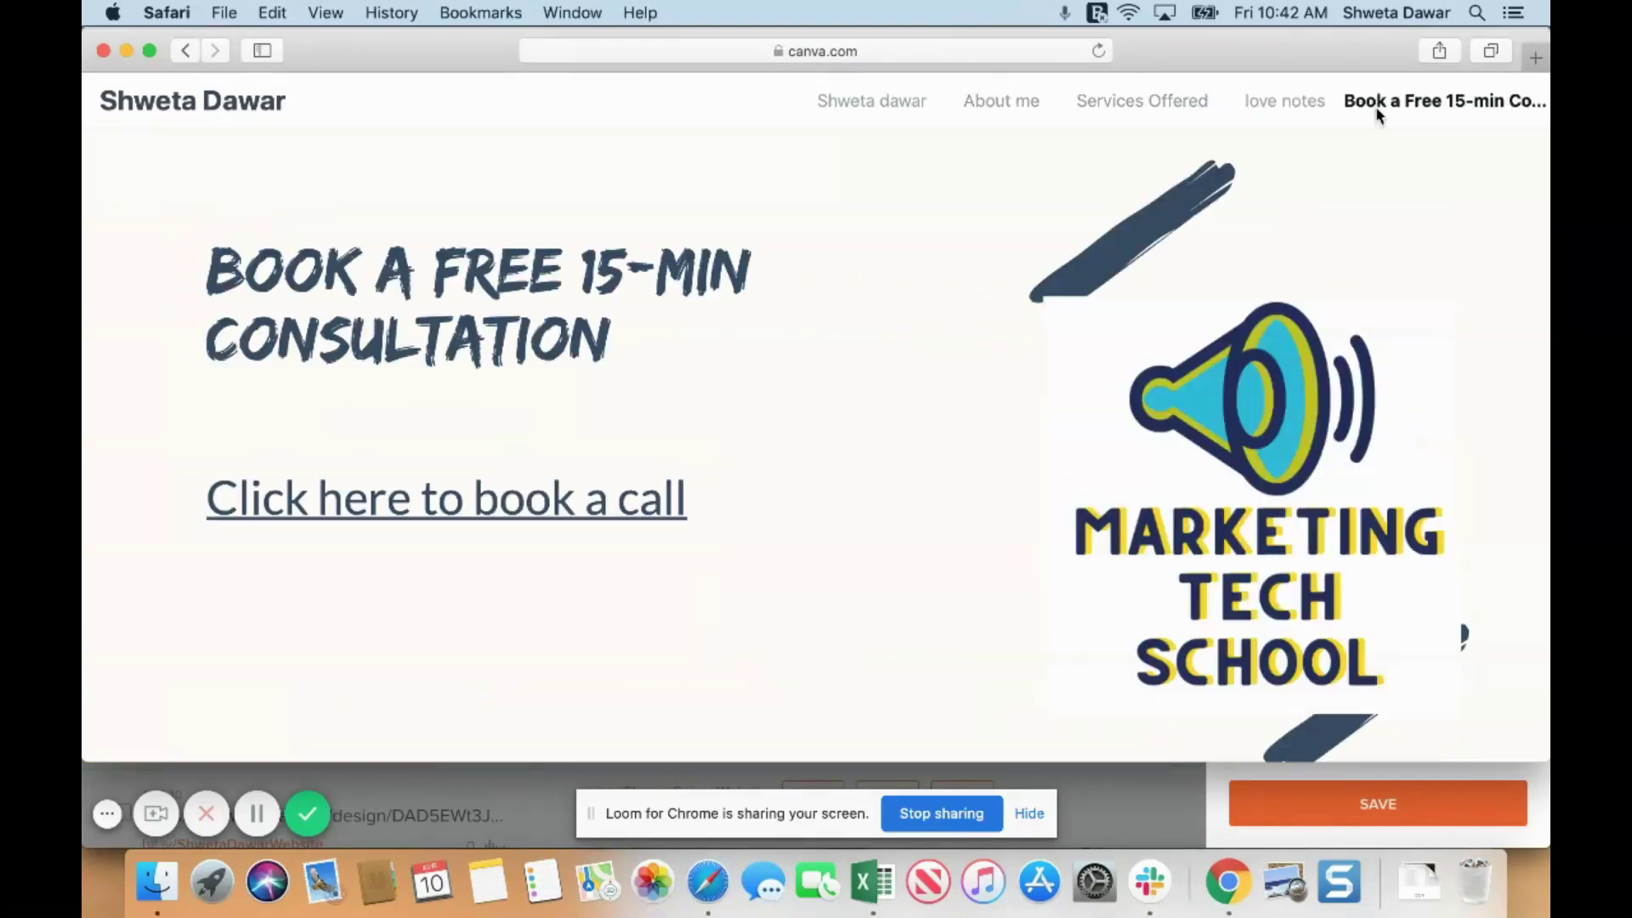
pyautogui.click(1114, 115)
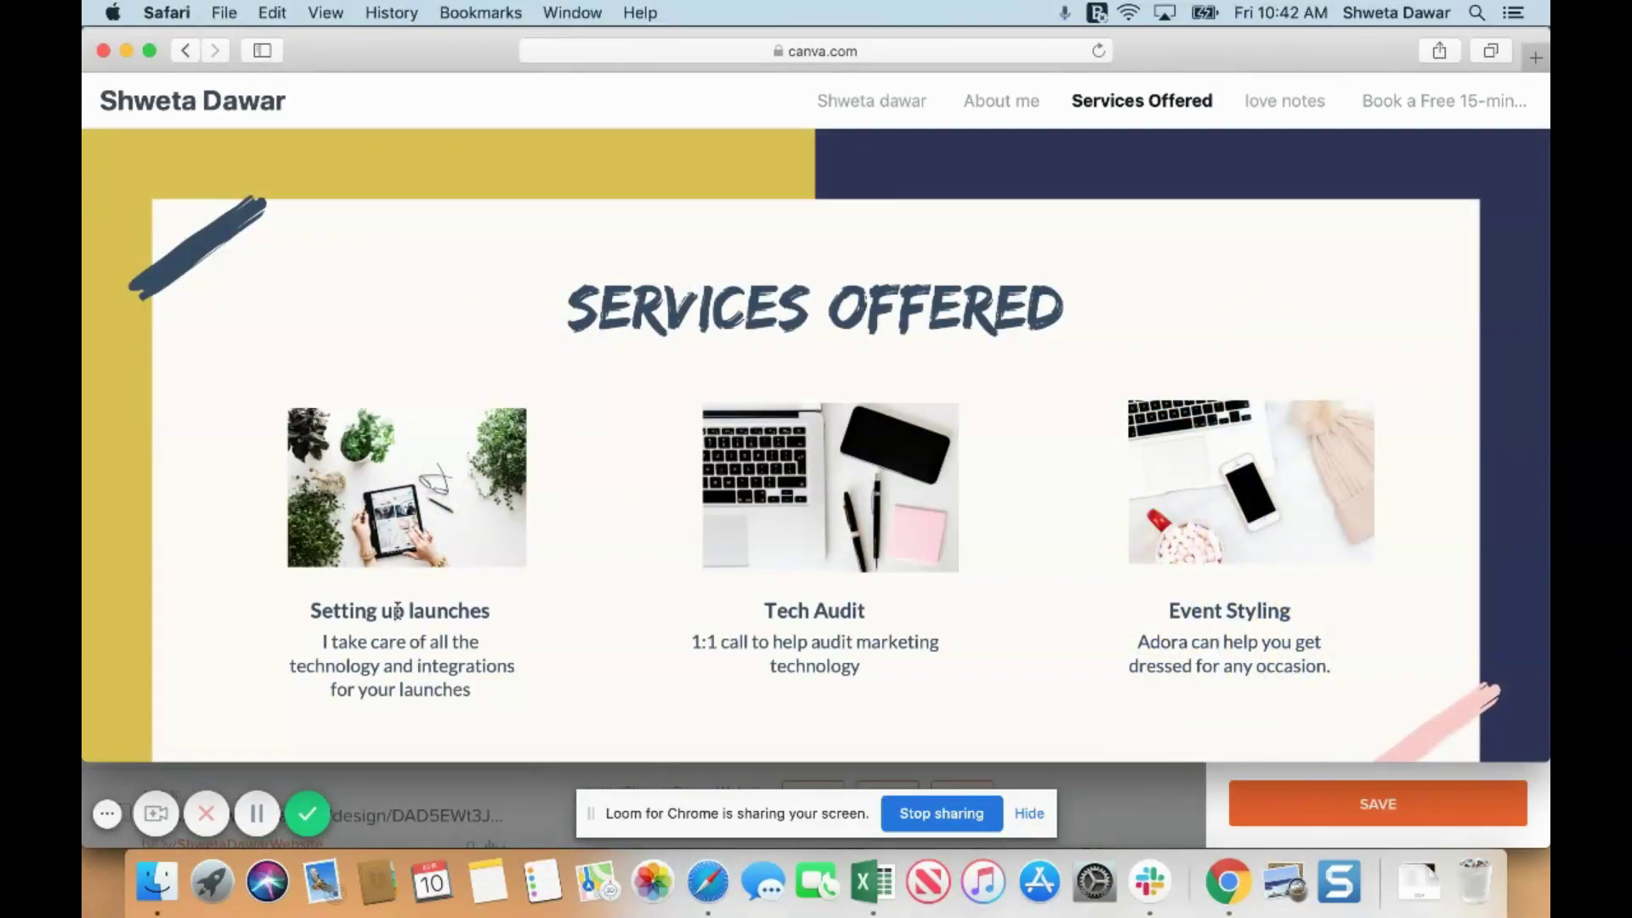